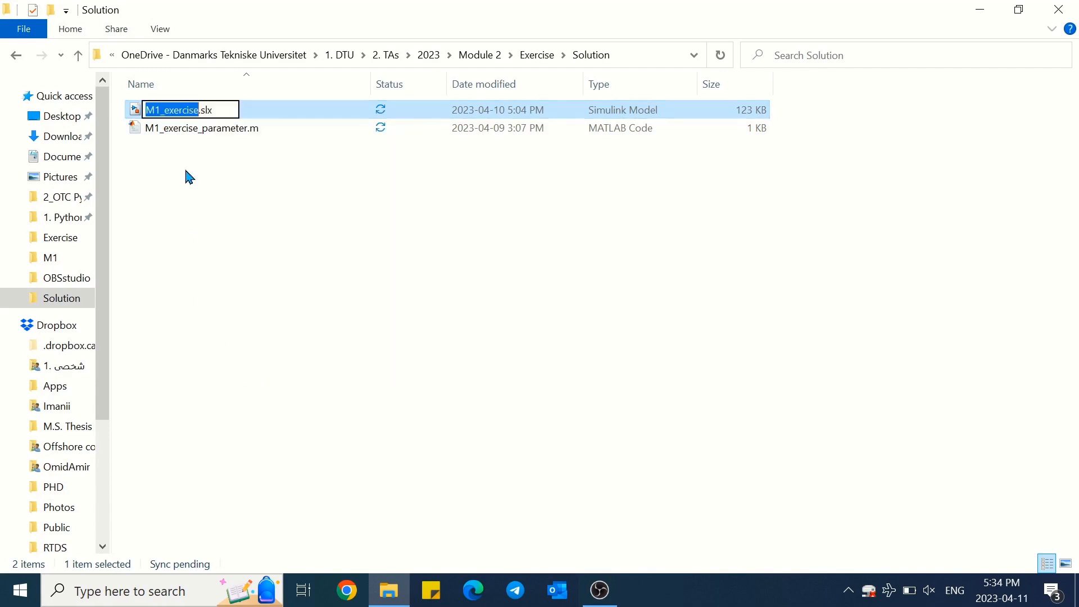
# Rename the Simulink model file in the Solution folder as M2_exercise.slx.
pyautogui.click(163, 111)
pyautogui.press('BackSpace')
pyautogui.write('2')
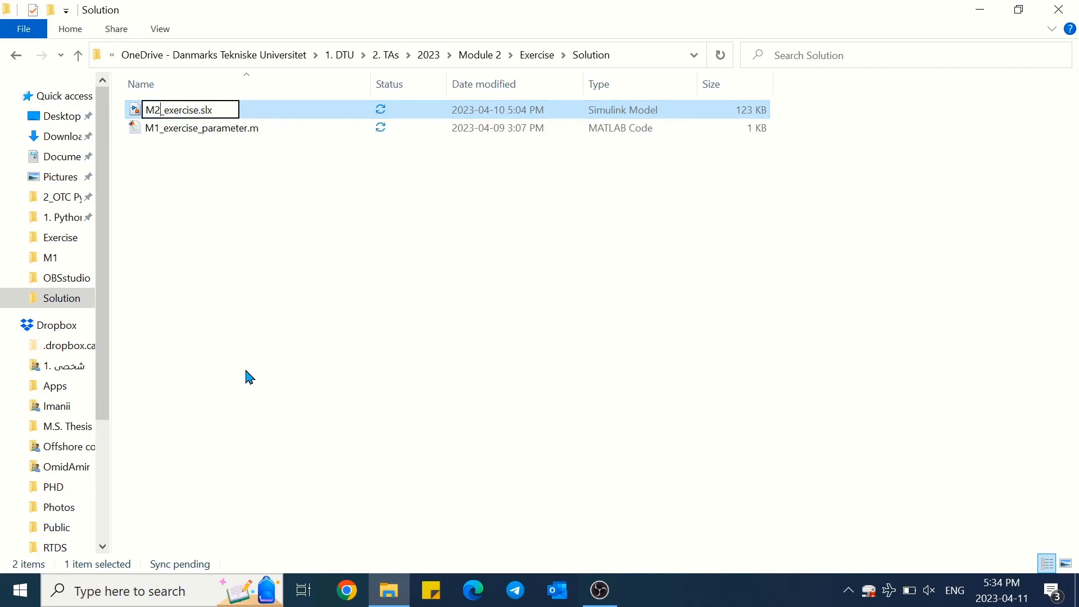
pyautogui.press('Return')
# Rename the MATLAB parameter script in the Solution folder as M2_exercise_parameter.m.
pyautogui.rightClick(187, 111)
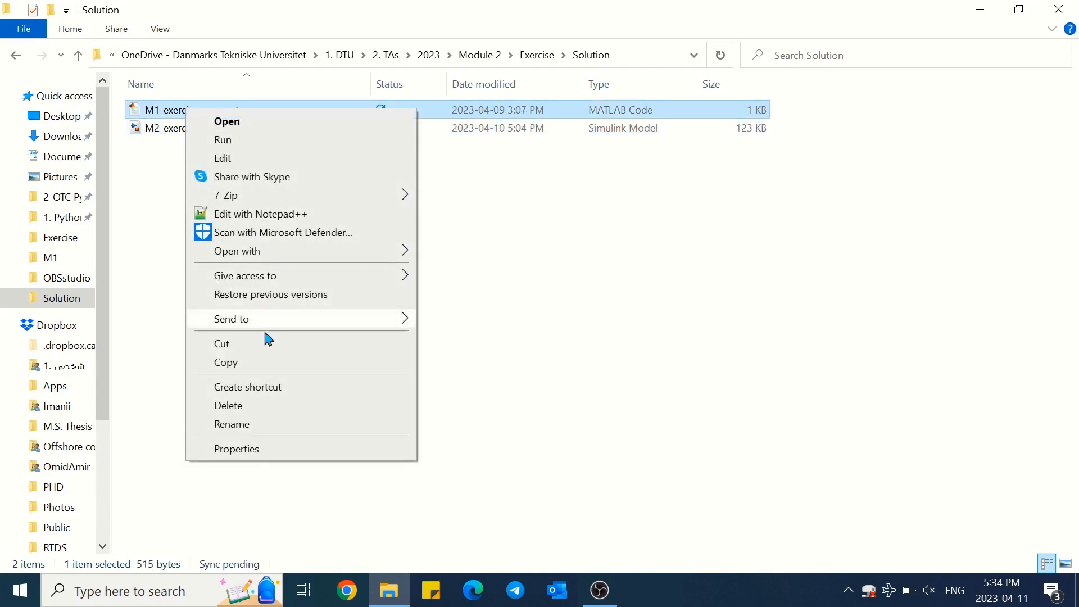
pyautogui.click(245, 424)
pyautogui.click(161, 110)
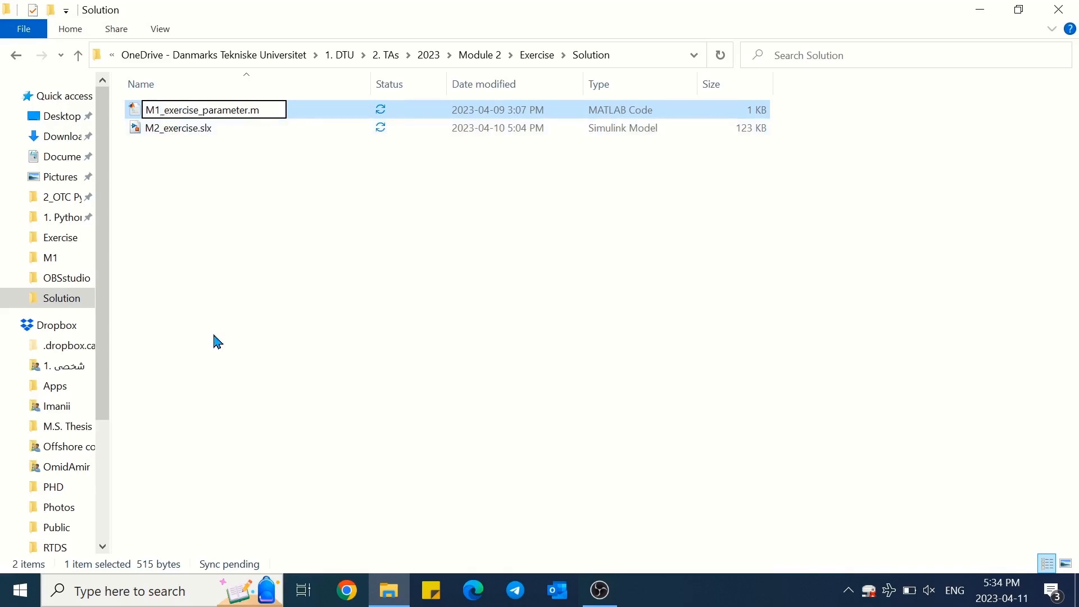
pyautogui.write('2')
pyautogui.press('Return')
pyautogui.click(622, 502)
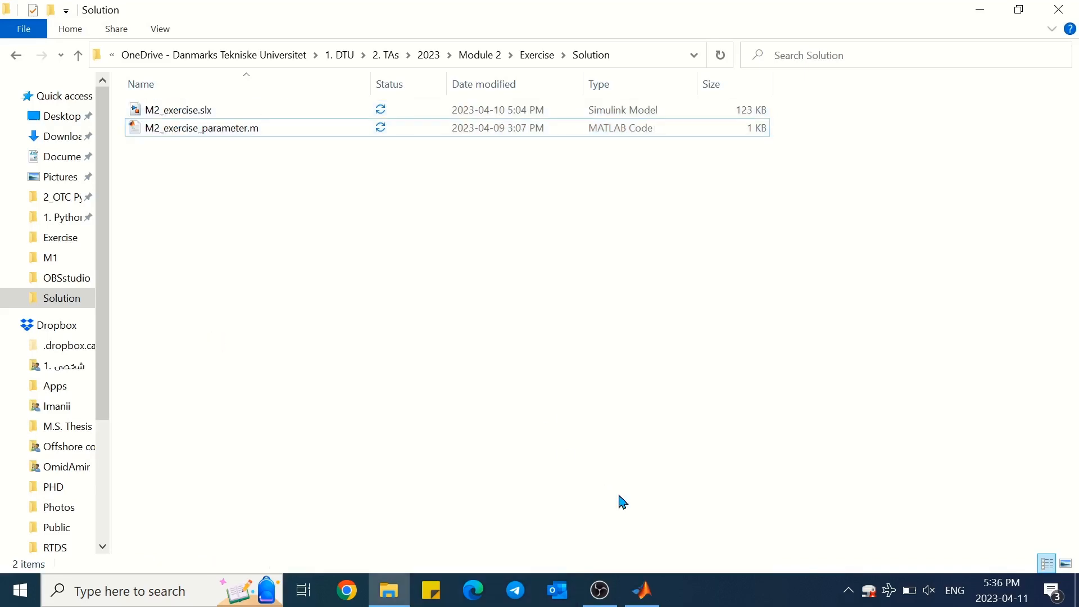
# Switch to MATLAB, run the M2_exercise_parameter.m script and check the variables it loads into the workspace.
pyautogui.click(643, 592)
pyautogui.doubleClick(89, 206)
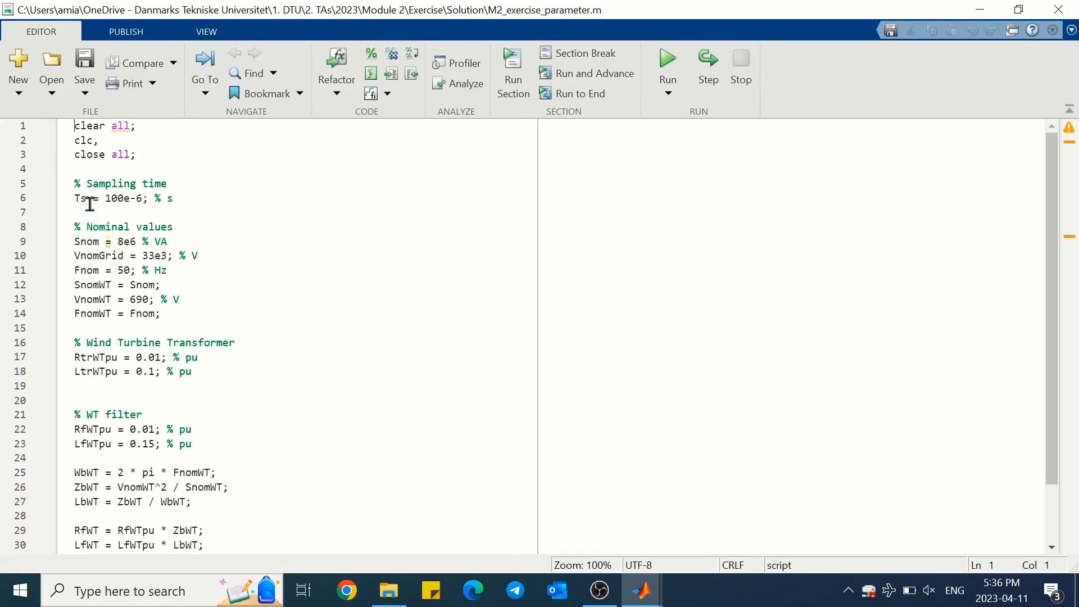
pyautogui.click(667, 81)
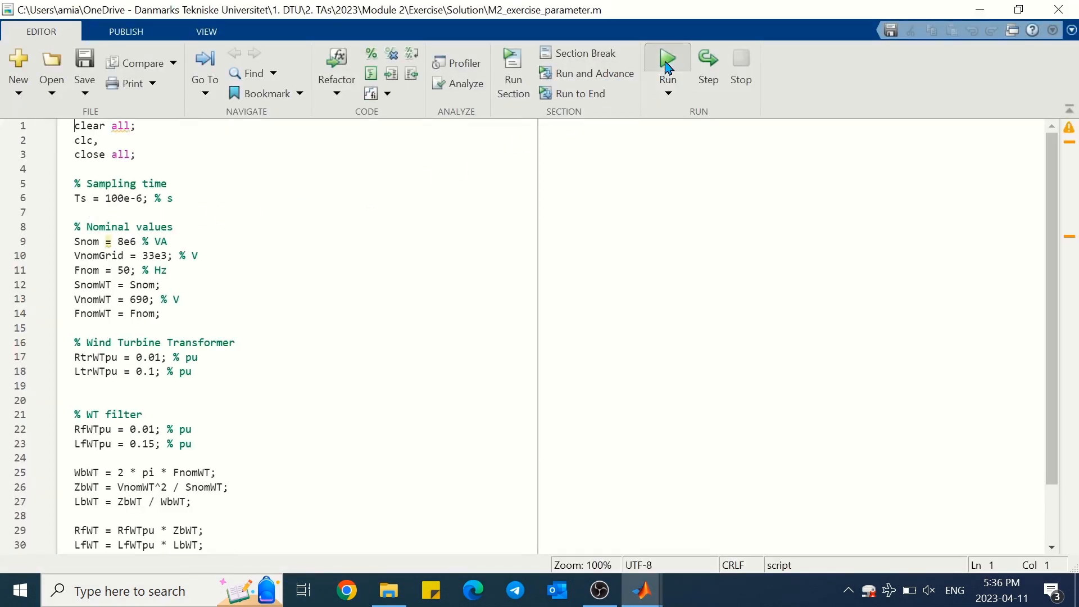
pyautogui.moveTo(641, 590)
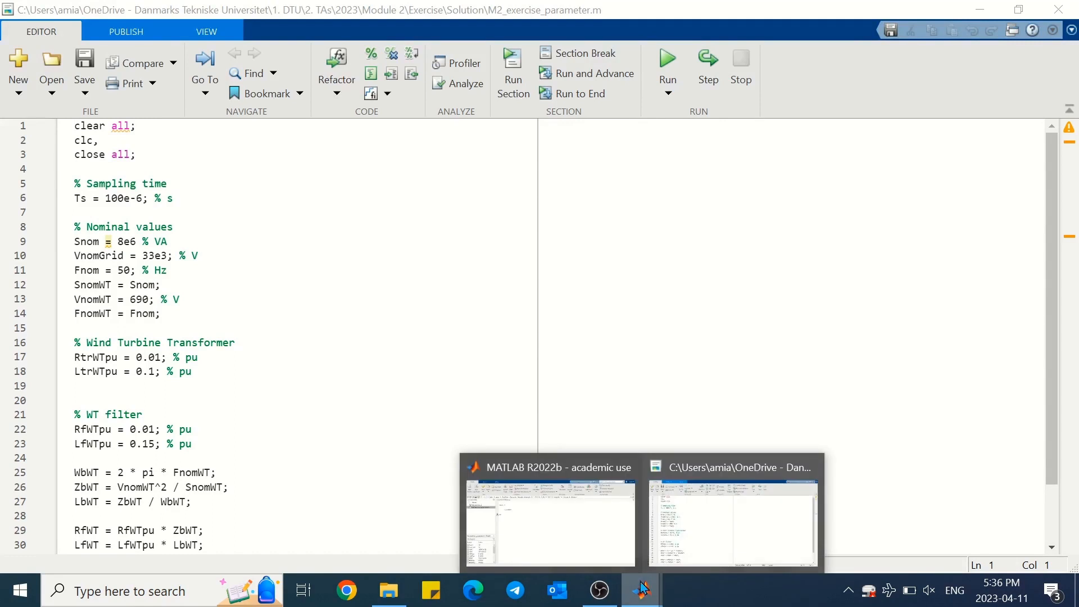
pyautogui.click(569, 535)
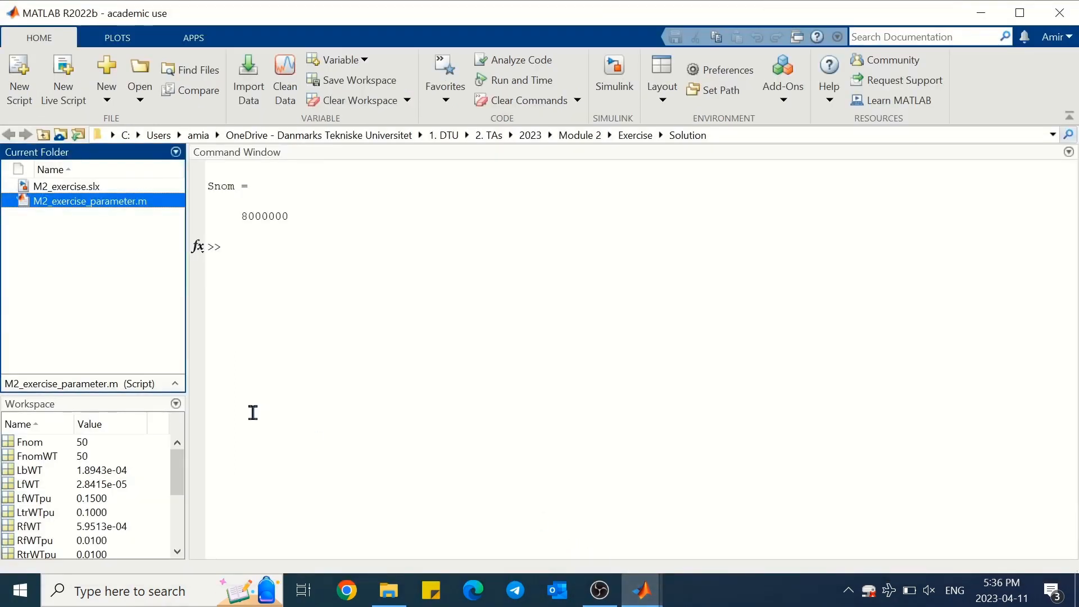
pyautogui.moveTo(176, 475); pyautogui.dragTo(173, 530)
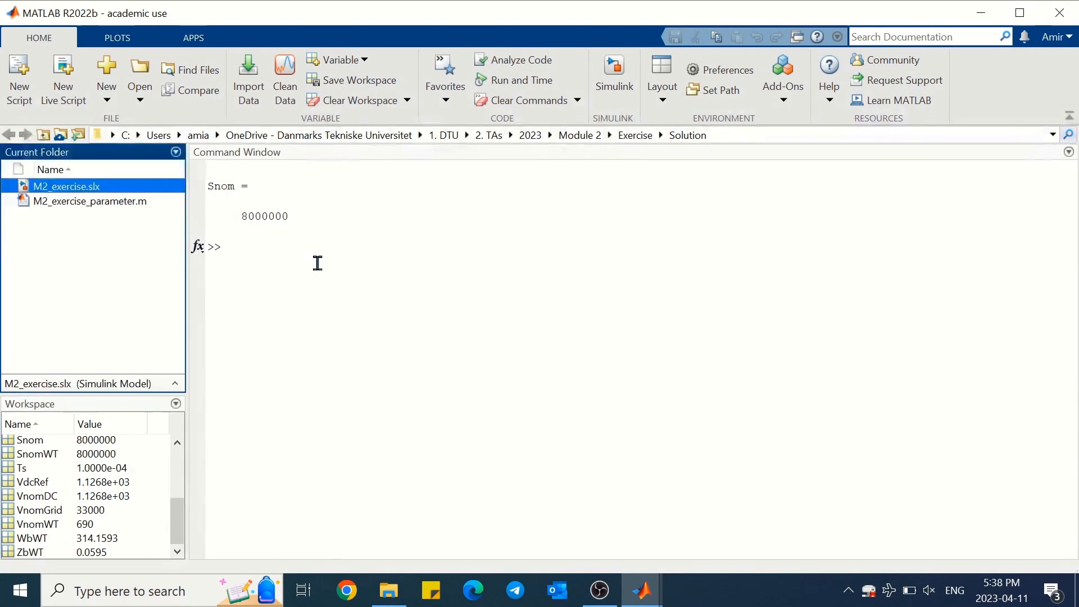
pyautogui.click(314, 264)
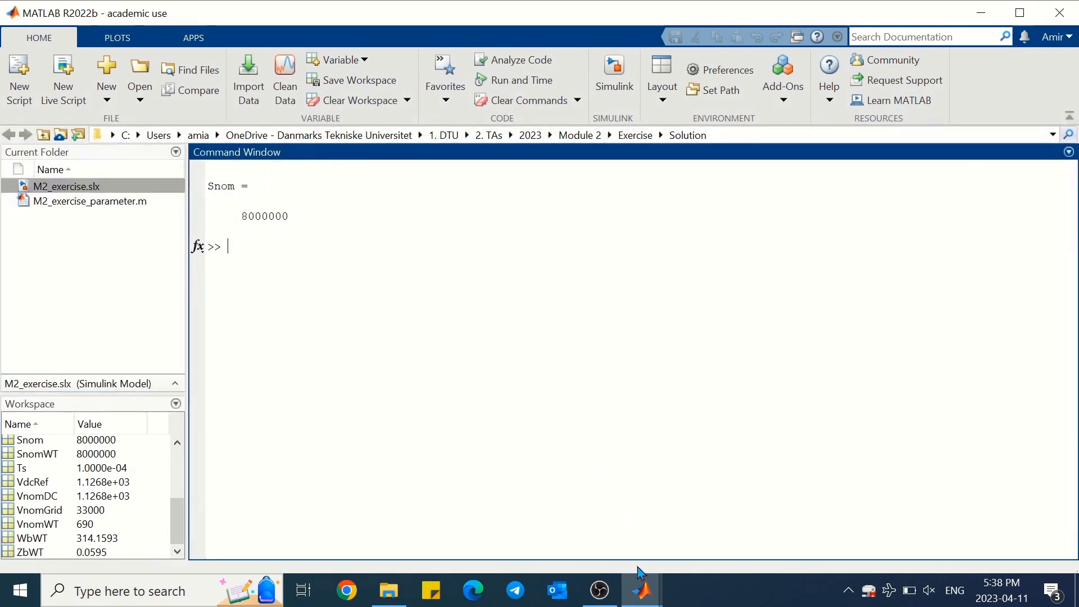
# Add a semicolon after Snom = 8e6 in M2_exercise_parameter.m to suppress its output, and rerun the script.
pyautogui.click(641, 590)
pyautogui.click(676, 526)
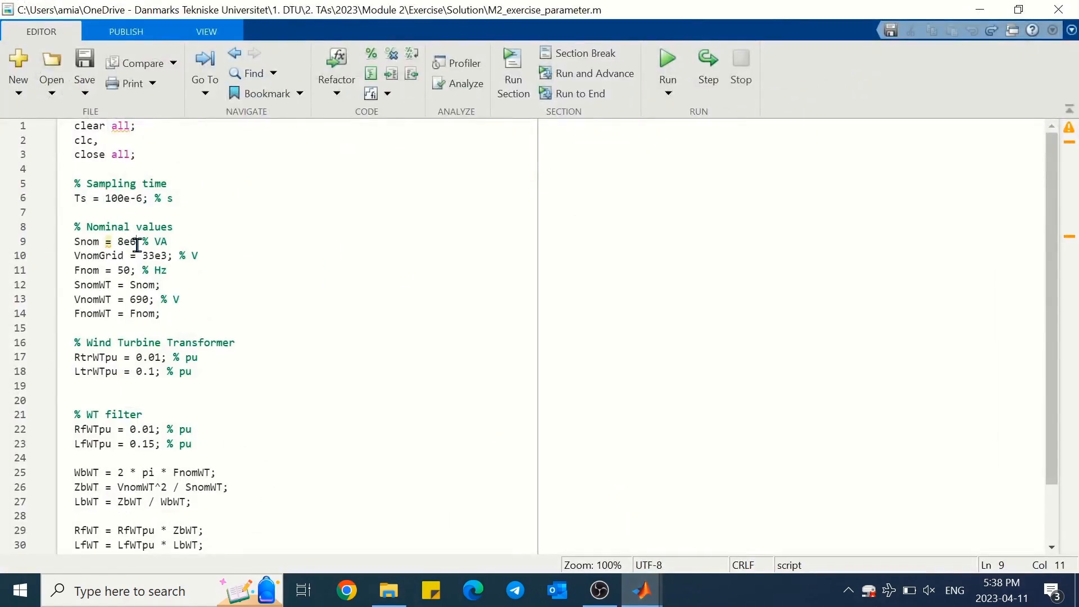
pyautogui.write(';')
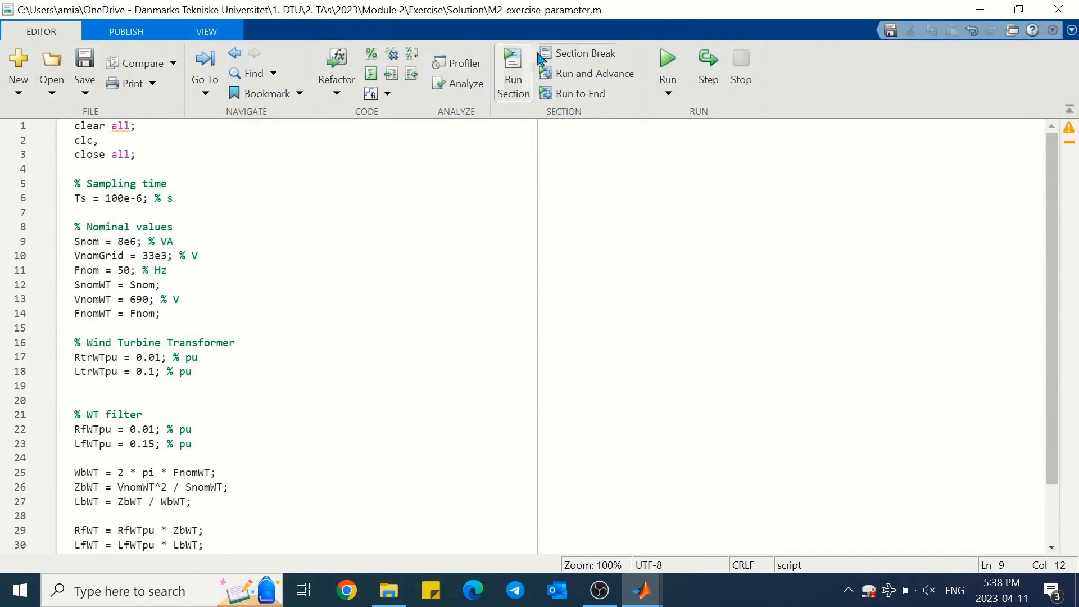
pyautogui.click(977, 11)
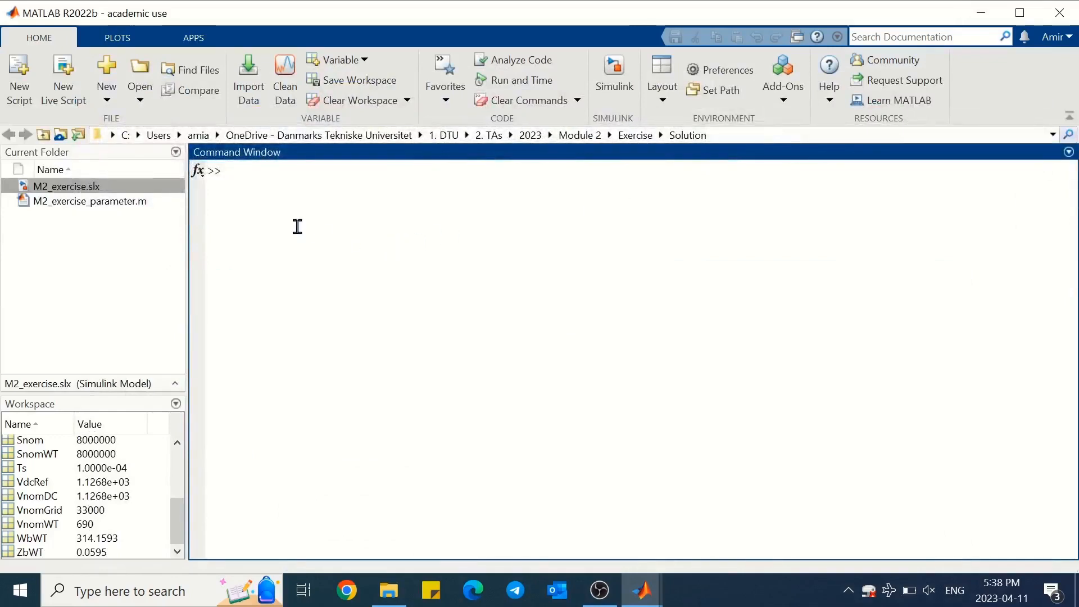
# Open the M2_exercise.slx model and display its VIabcGrid scope.
pyautogui.click(96, 192)
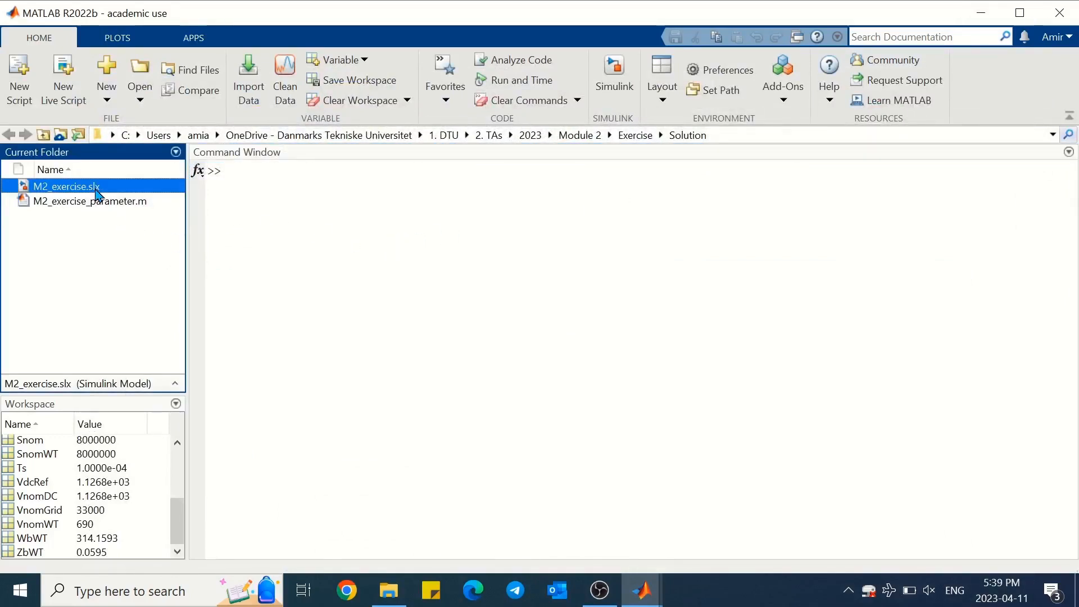
pyautogui.doubleClick(95, 189)
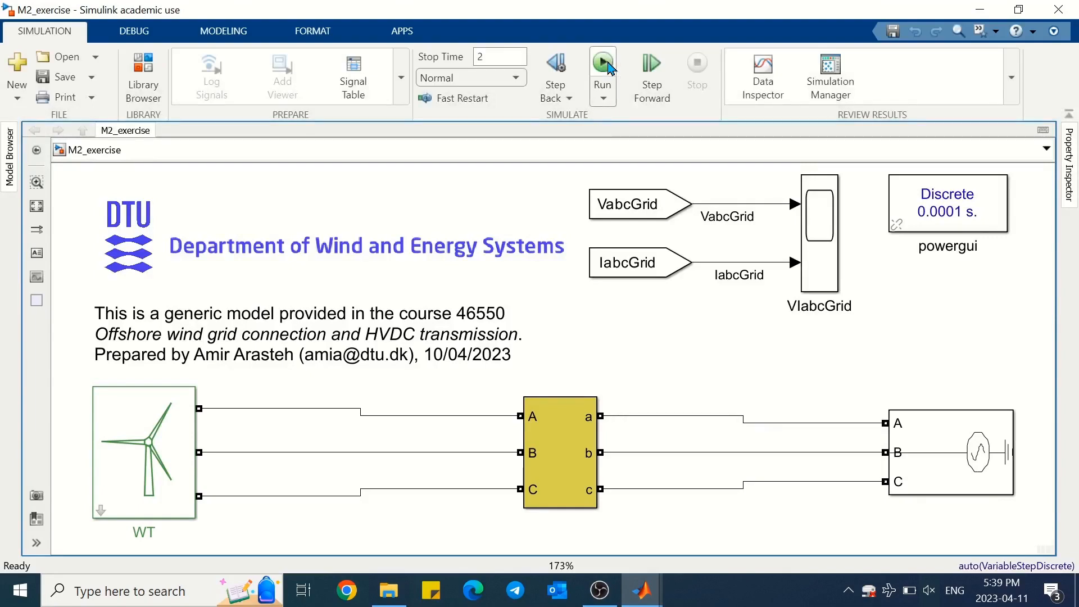
pyautogui.click(826, 225)
pyautogui.click(826, 225)
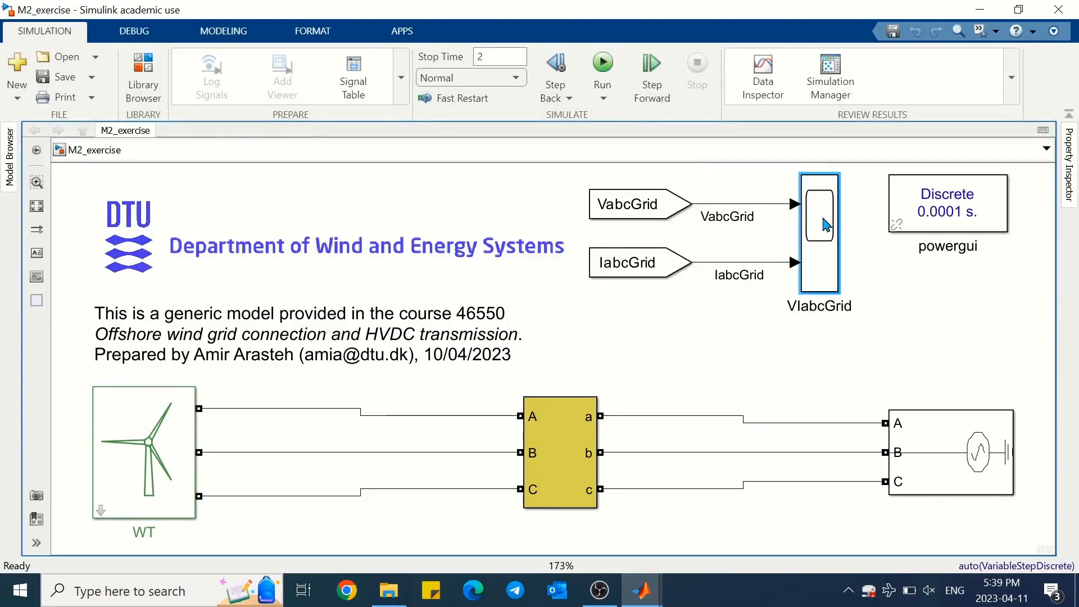
pyautogui.doubleClick(827, 225)
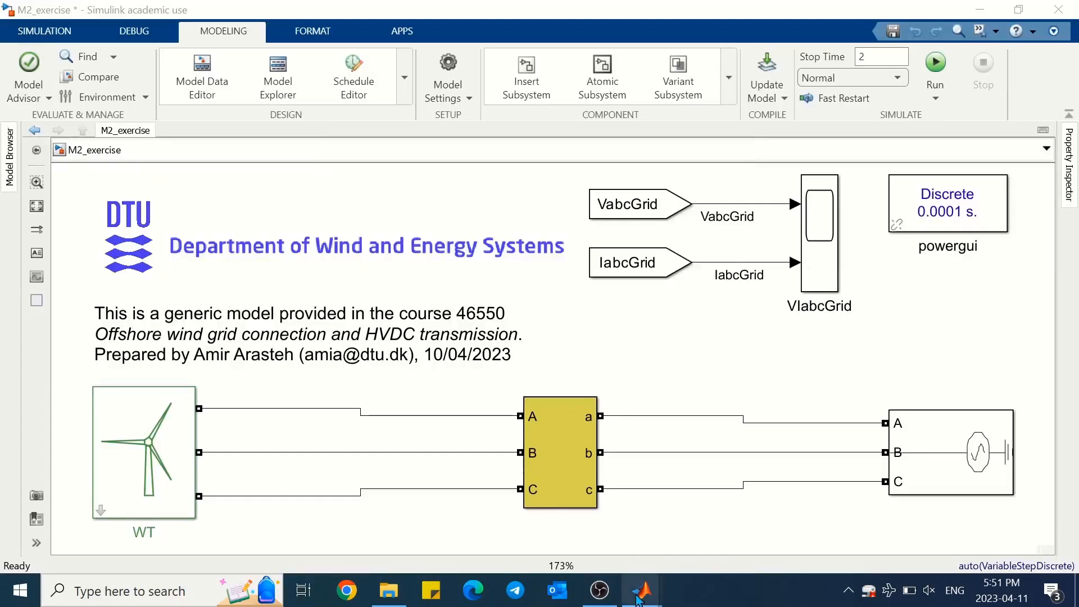
# Remove all variables from the MATLAB workspace with the clear all command.
pyautogui.moveTo(639, 601)
pyautogui.click(475, 542)
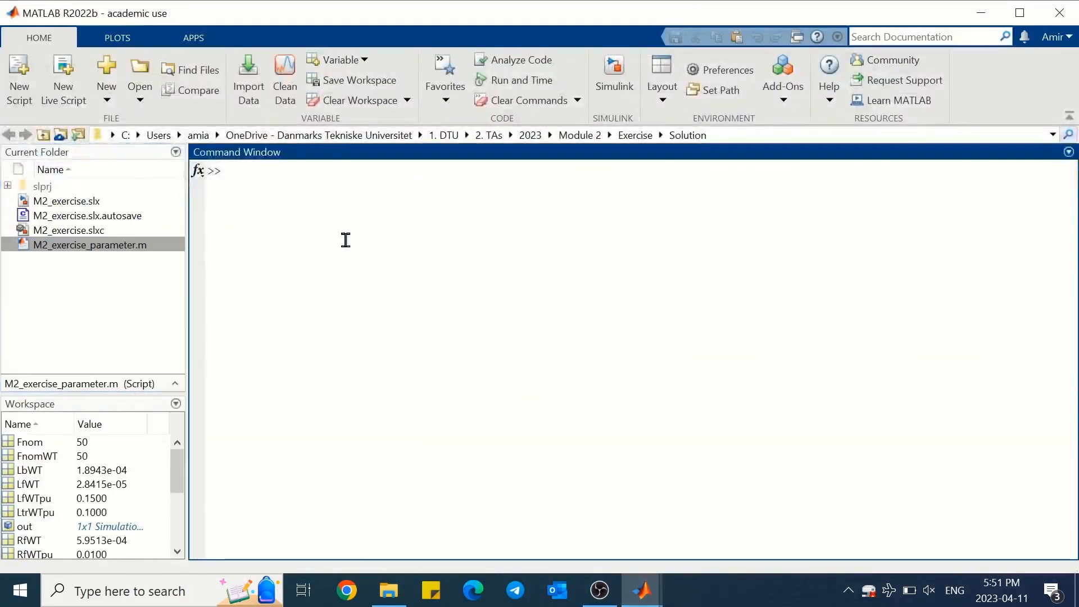
pyautogui.write('clear all')
pyautogui.press('Return')
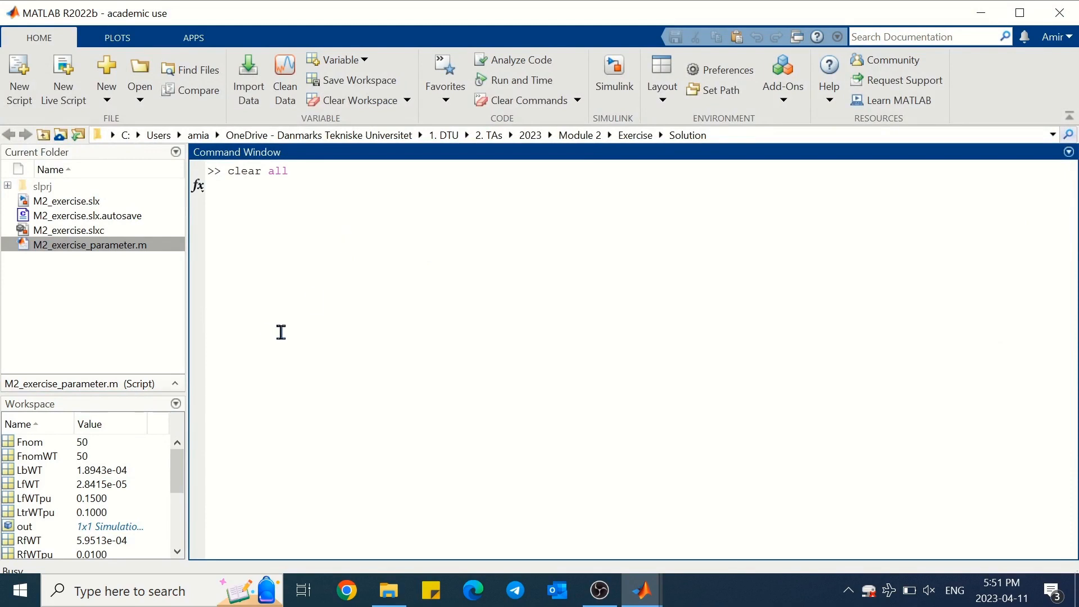
# Run the M2_exercise simulation without workspace variables and examine the diagnostics for the Three-Phase V-I Measurement block.
pyautogui.click(637, 591)
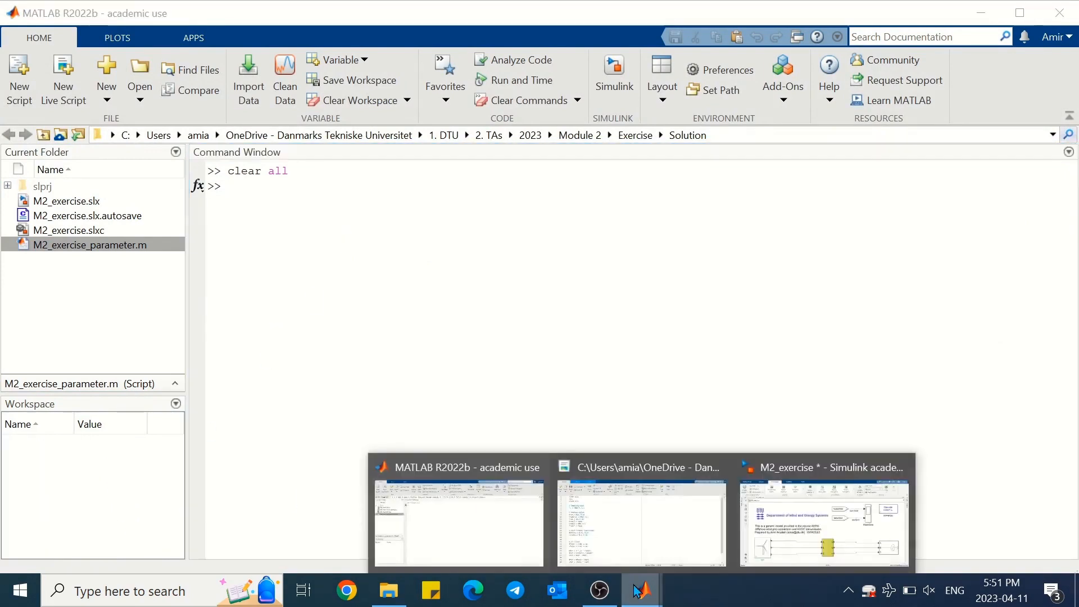
pyautogui.click(771, 467)
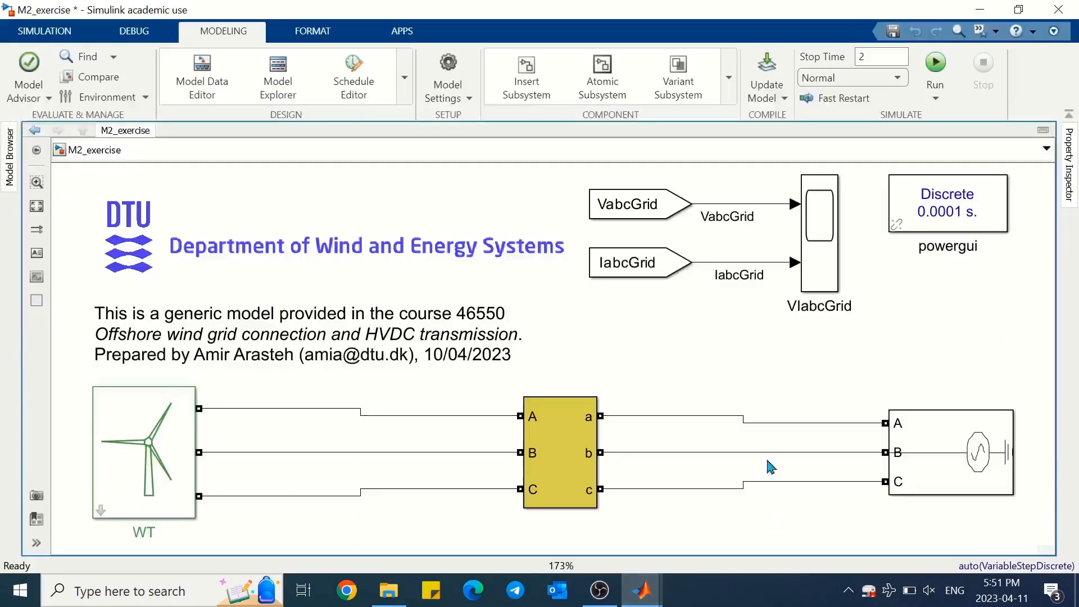
pyautogui.click(939, 66)
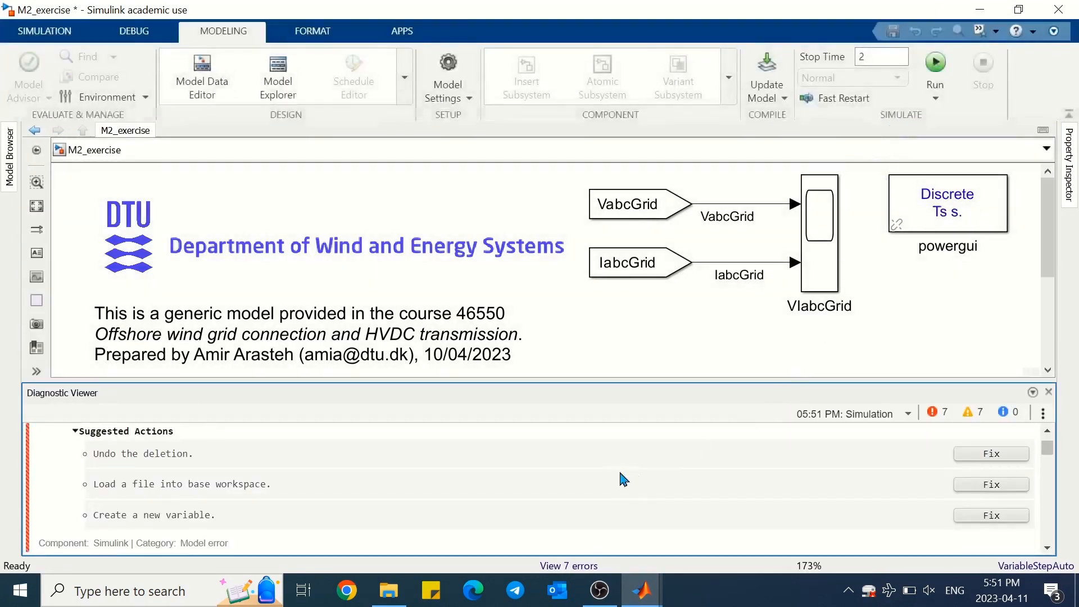
pyautogui.scroll(-3, 473, 475)
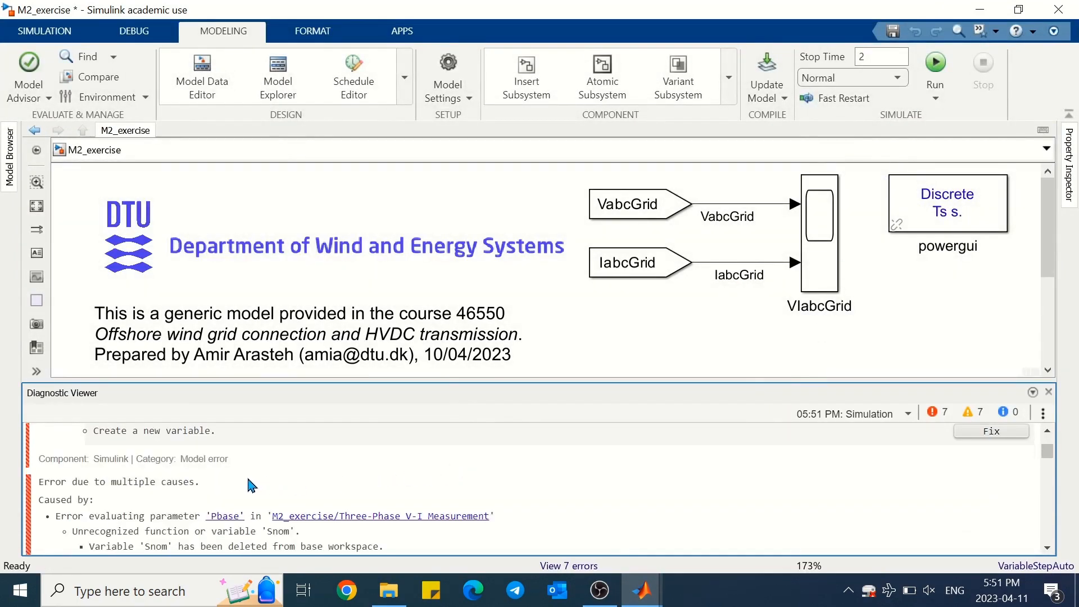
pyautogui.moveTo(296, 532); pyautogui.dragTo(71, 539)
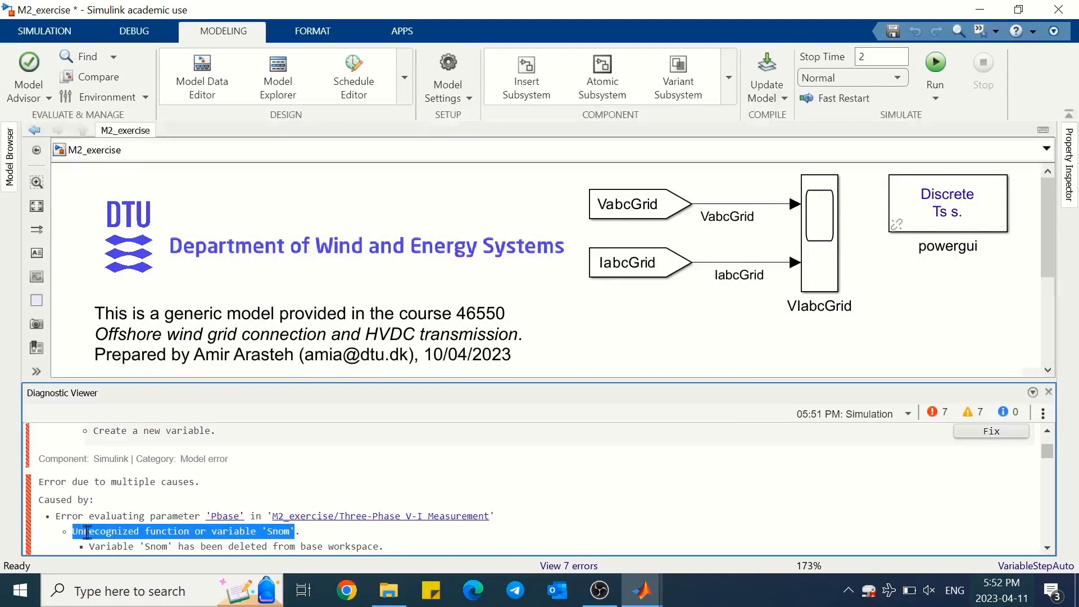
# Check the MATLAB workspace and the parameter script for the variables the model needs.
pyautogui.click(641, 591)
pyautogui.click(376, 523)
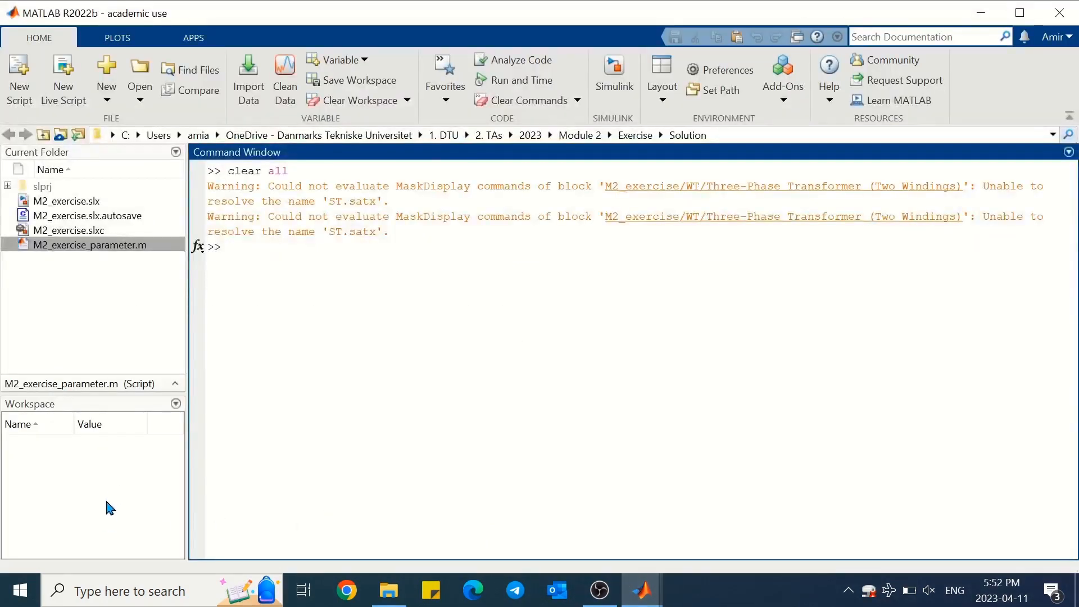
pyautogui.click(642, 590)
pyautogui.click(643, 543)
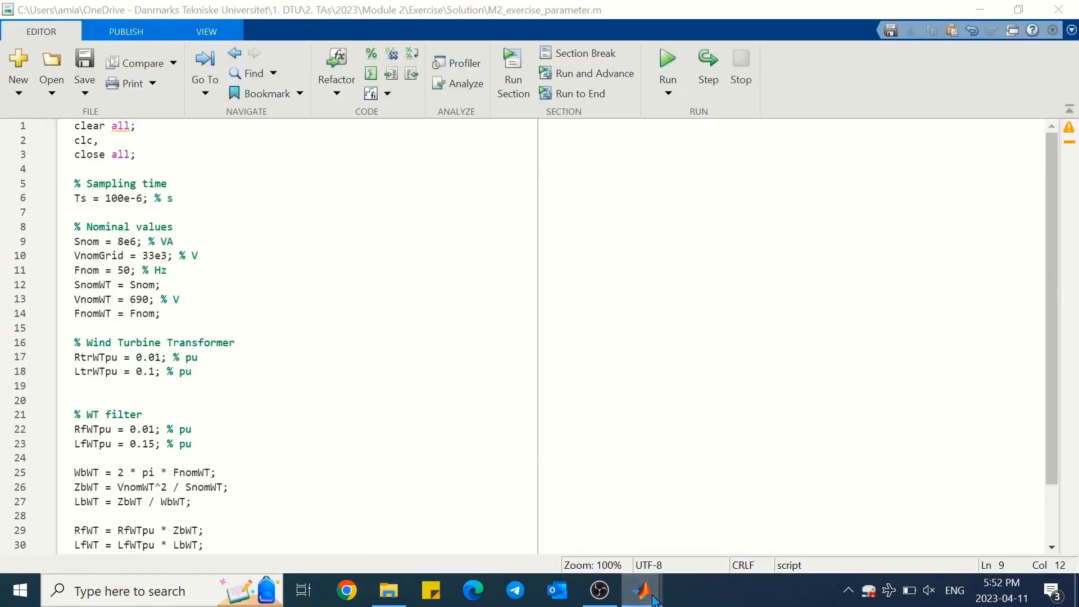
# Set the M2_exercise model's InitFcn callback to run("M2_exercise_parameter.m"); in the model properties.
pyautogui.click(641, 591)
pyautogui.click(806, 523)
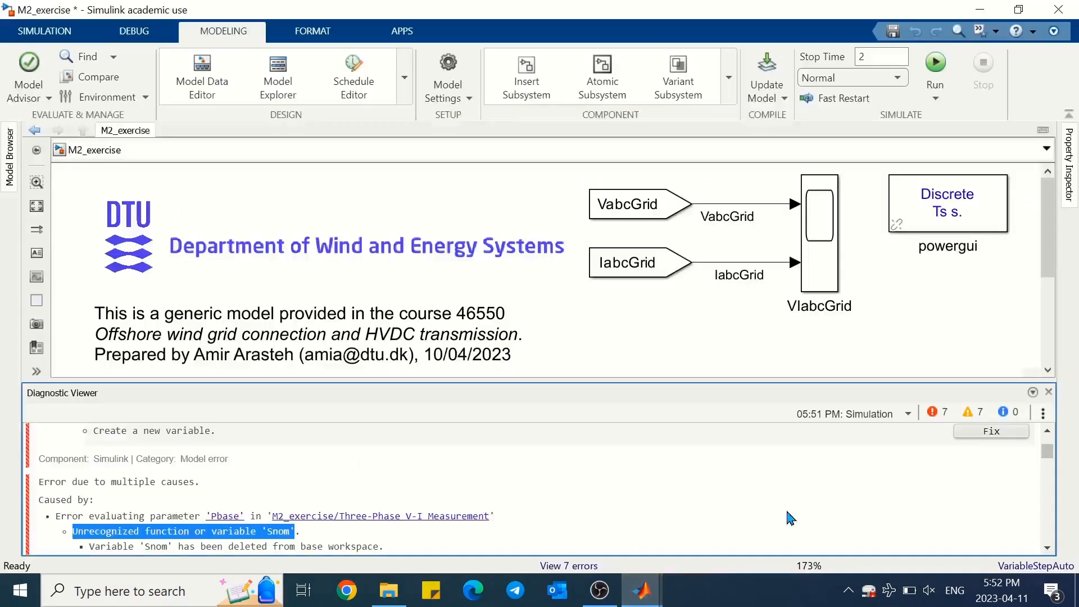
pyautogui.click(466, 100)
pyautogui.click(467, 174)
pyautogui.click(398, 181)
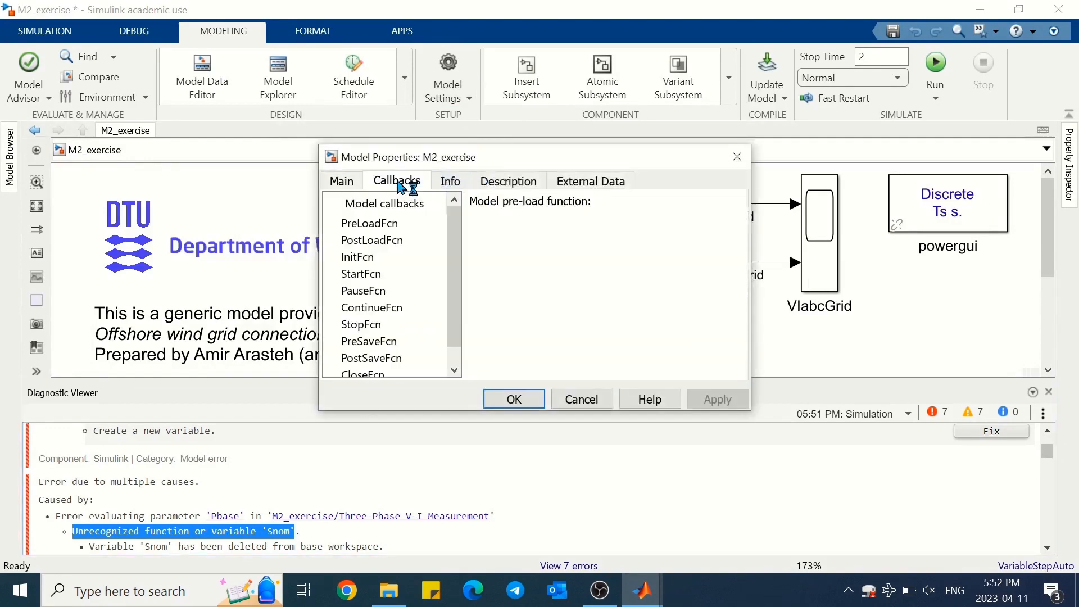
pyautogui.click(373, 261)
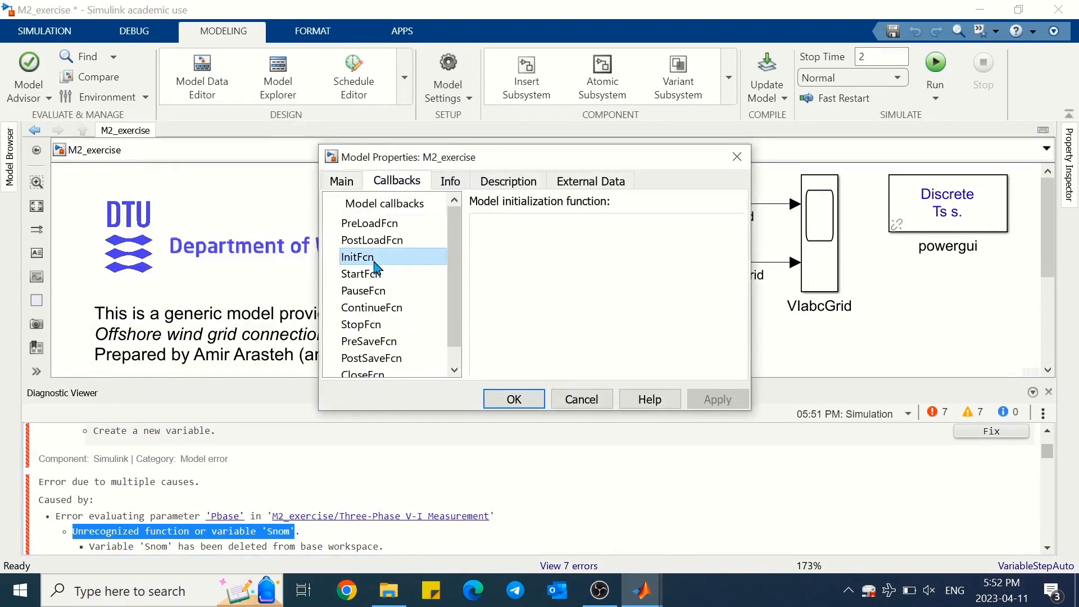
pyautogui.click(504, 227)
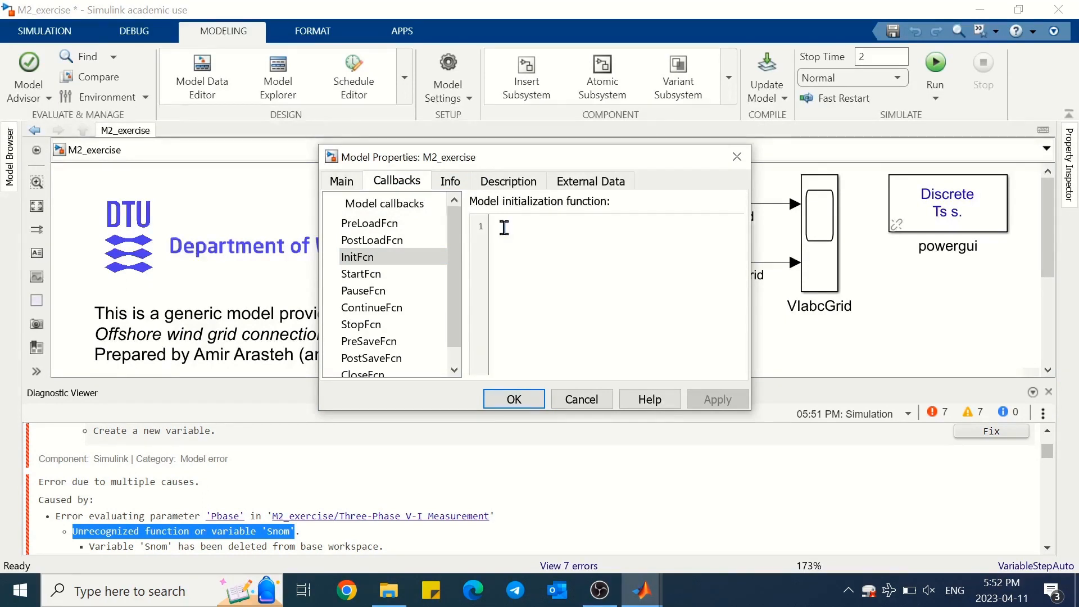
pyautogui.write('run("M2_exercise_parameter.m')
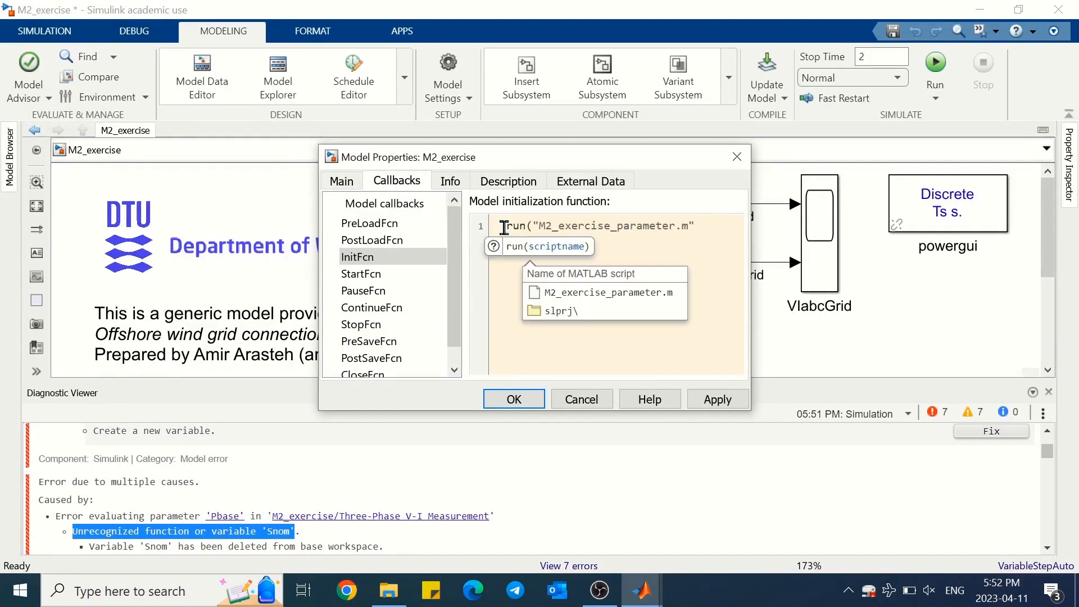
pyautogui.press('Tab')
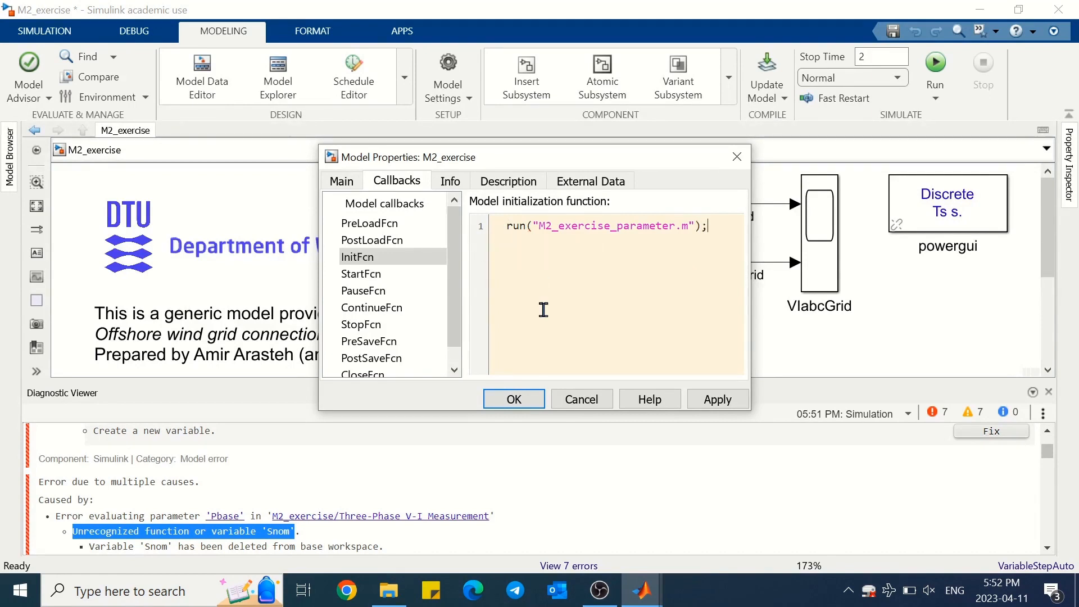
pyautogui.click(514, 400)
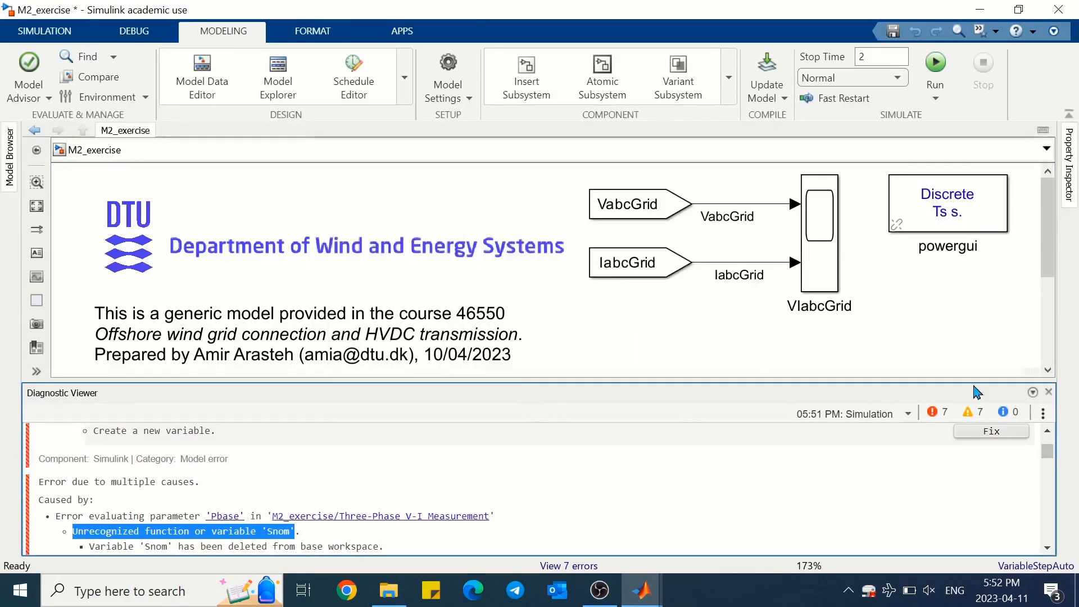
# Close the diagnostics, check the MATLAB workspace, and rerun the M2_exercise simulation with the new initialization callback.
pyautogui.click(1049, 392)
pyautogui.moveTo(642, 590)
pyautogui.click(456, 531)
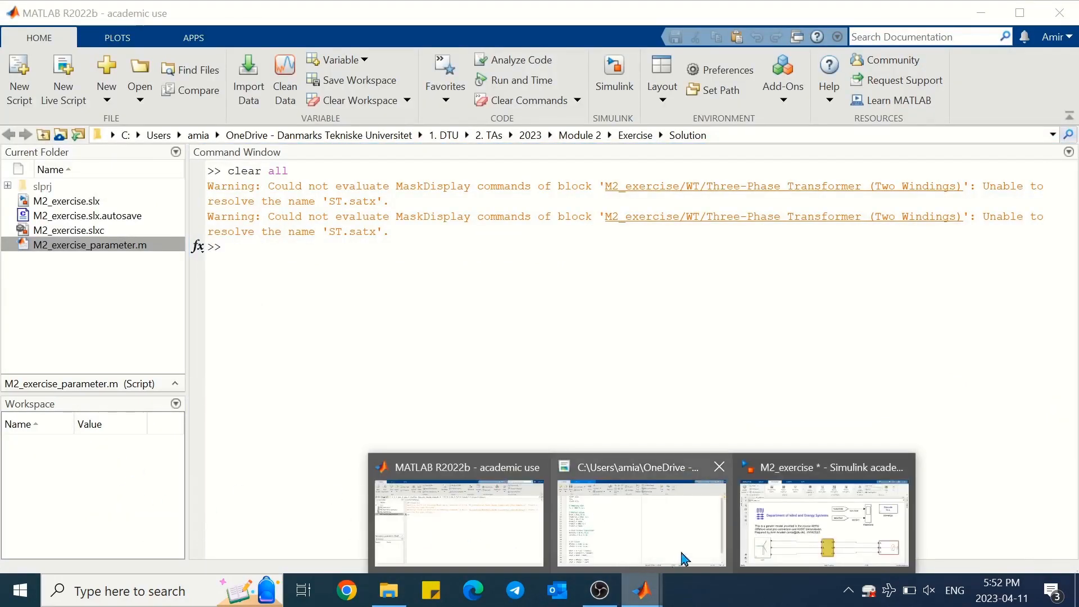
pyautogui.click(803, 502)
pyautogui.click(937, 67)
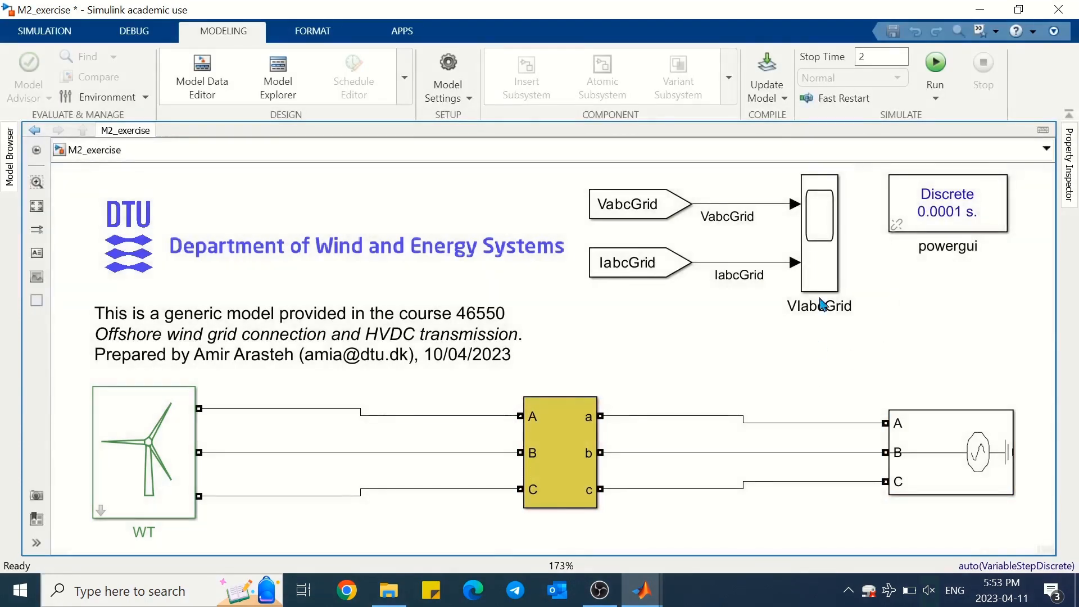
# Examine the grid voltage and current waveforms in the VIabcGrid scope and review the variables in the MATLAB workspace.
pyautogui.doubleClick(821, 268)
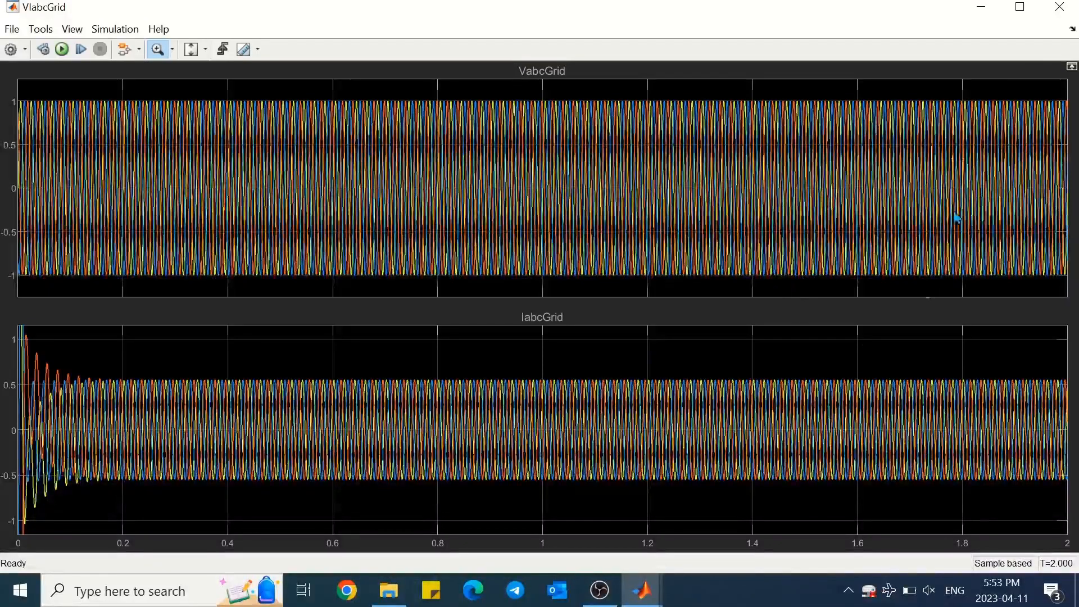
pyautogui.click(1060, 7)
pyautogui.moveTo(641, 591)
pyautogui.click(475, 495)
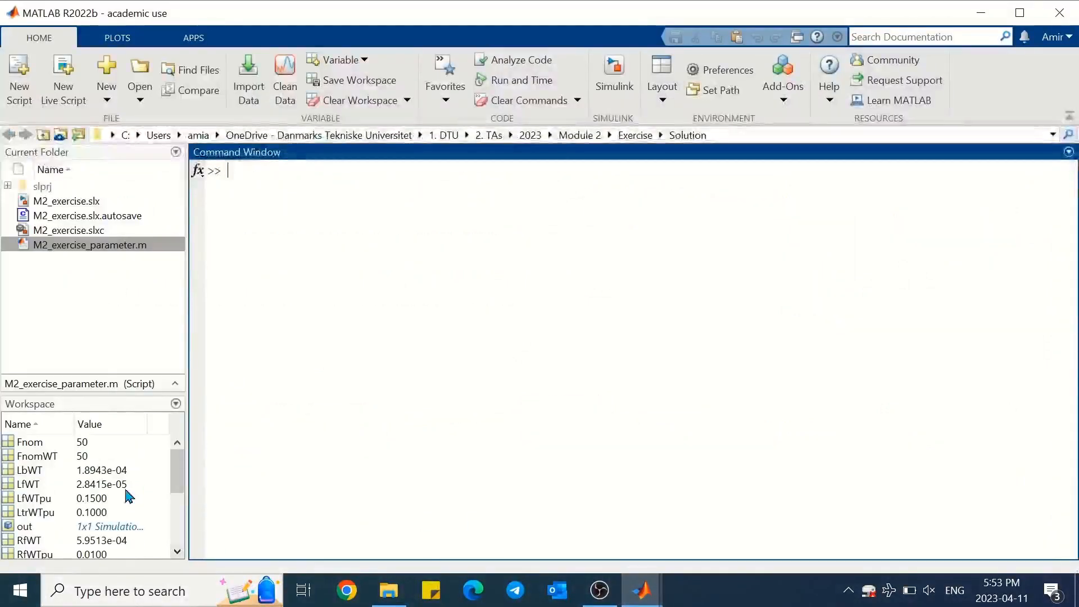
pyautogui.scroll(-1, 134, 499)
pyautogui.scroll(-1, 135, 502)
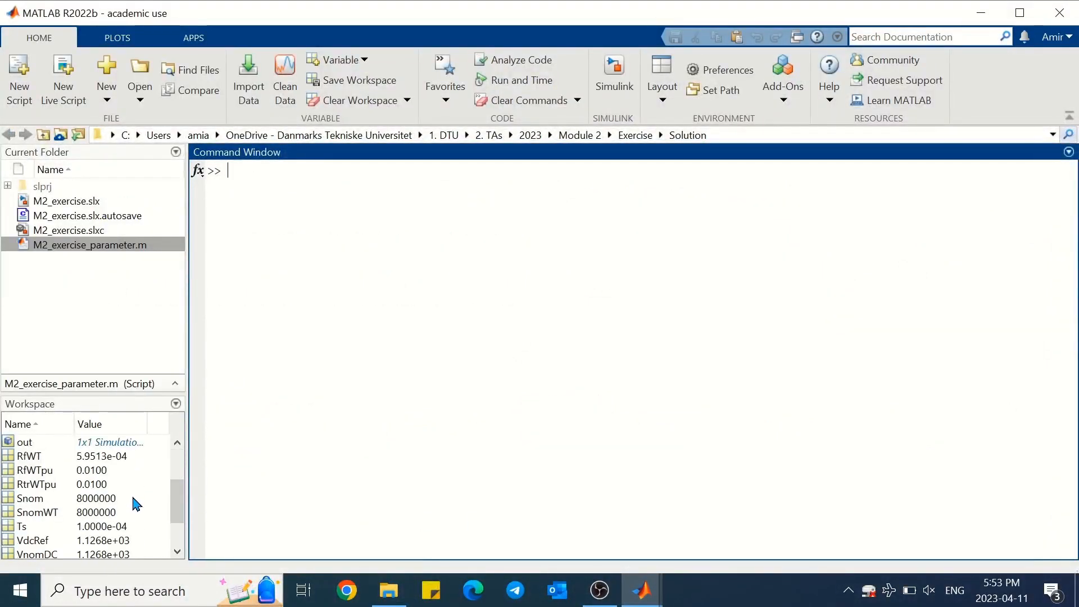
pyautogui.scroll(-2, 135, 503)
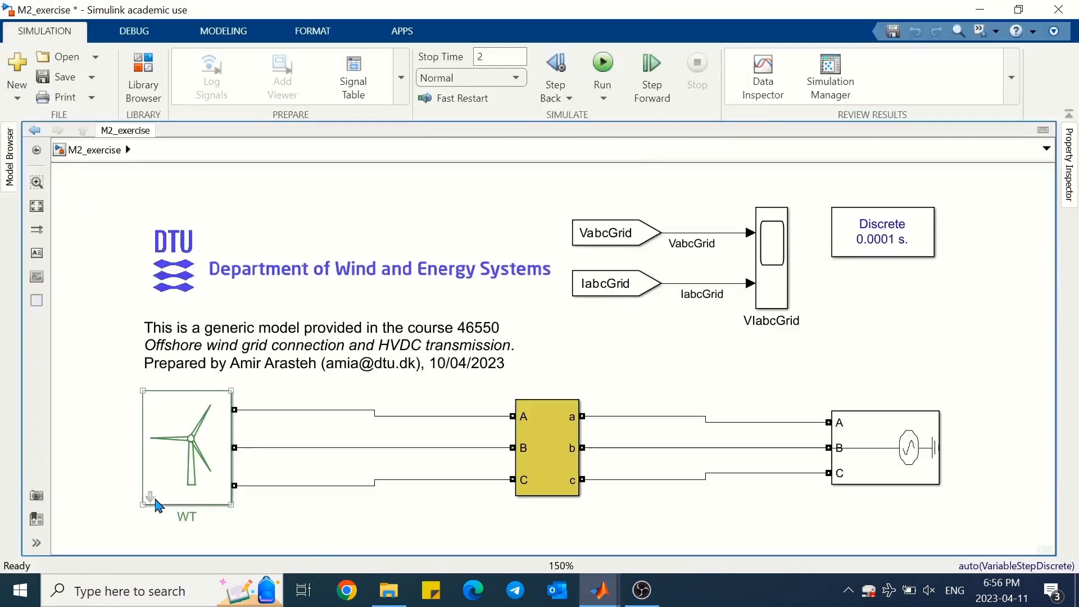
# Inside the WT subsystem, delete the Sine Wave, both Transport Delay blocks and the Mux feeding the VSC's Uref input.
pyautogui.doubleClick(153, 501)
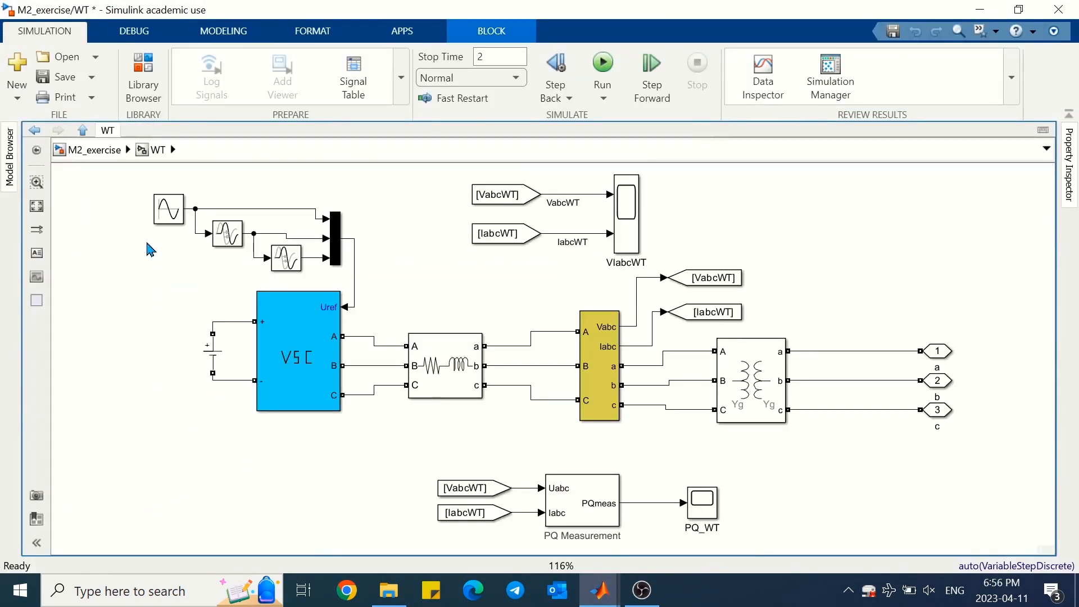
pyautogui.moveTo(124, 178); pyautogui.dragTo(374, 288)
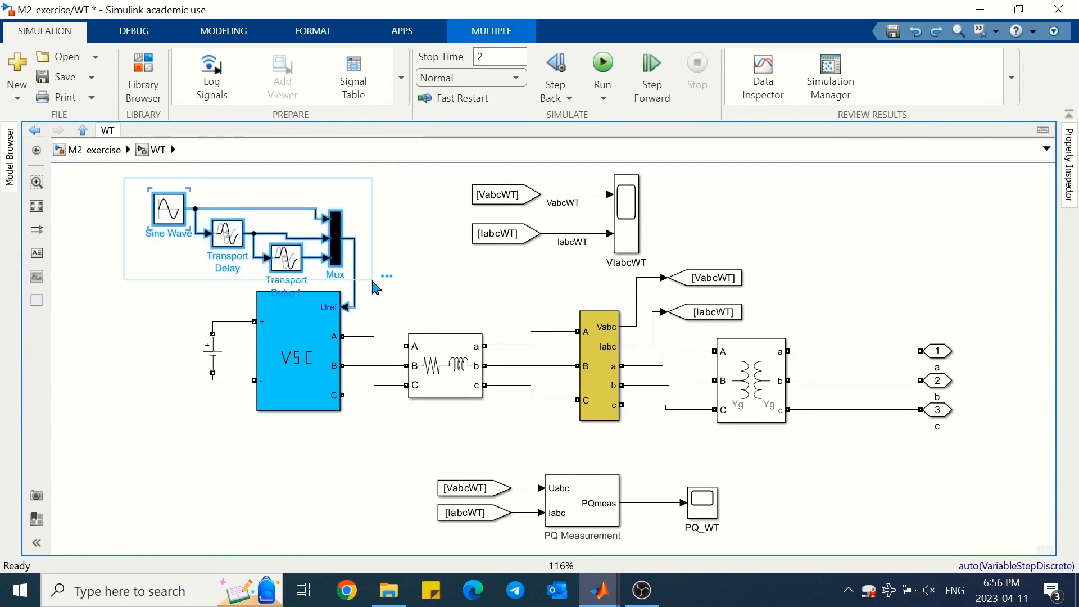
pyautogui.press('Delete')
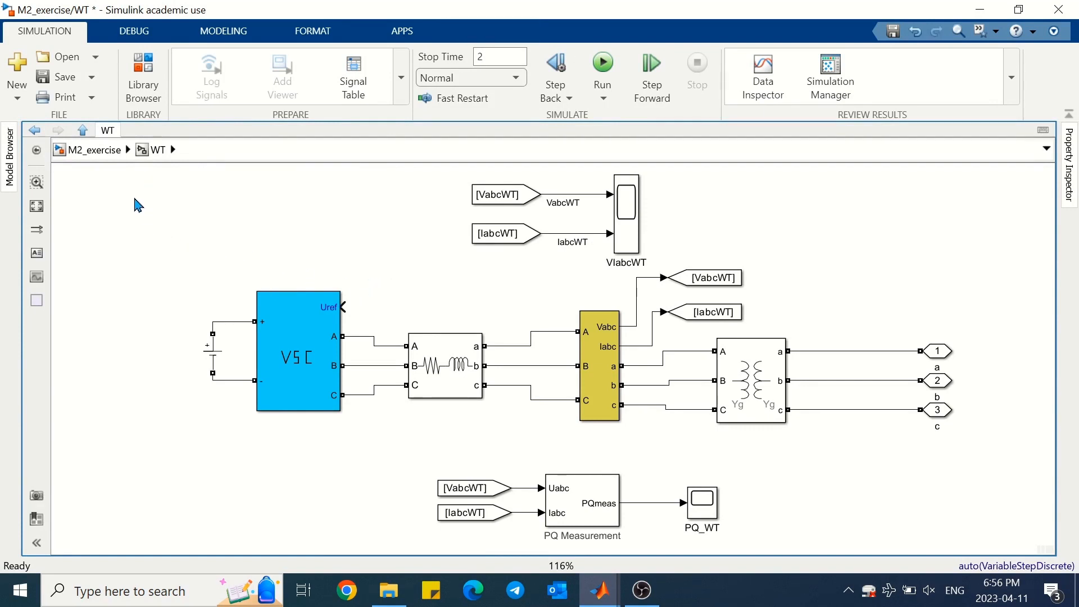
# Add a subsystem in the empty area above the VSC block and name it PQ controller.
pyautogui.moveTo(203, 199); pyautogui.dragTo(304, 257)
pyautogui.click(210, 272)
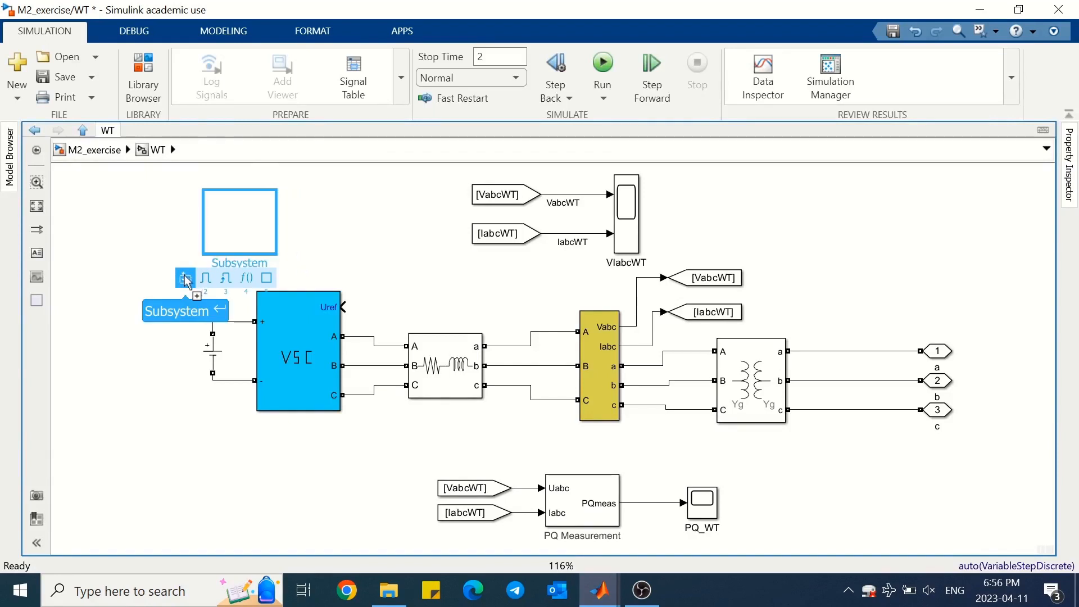
pyautogui.doubleClick(223, 264)
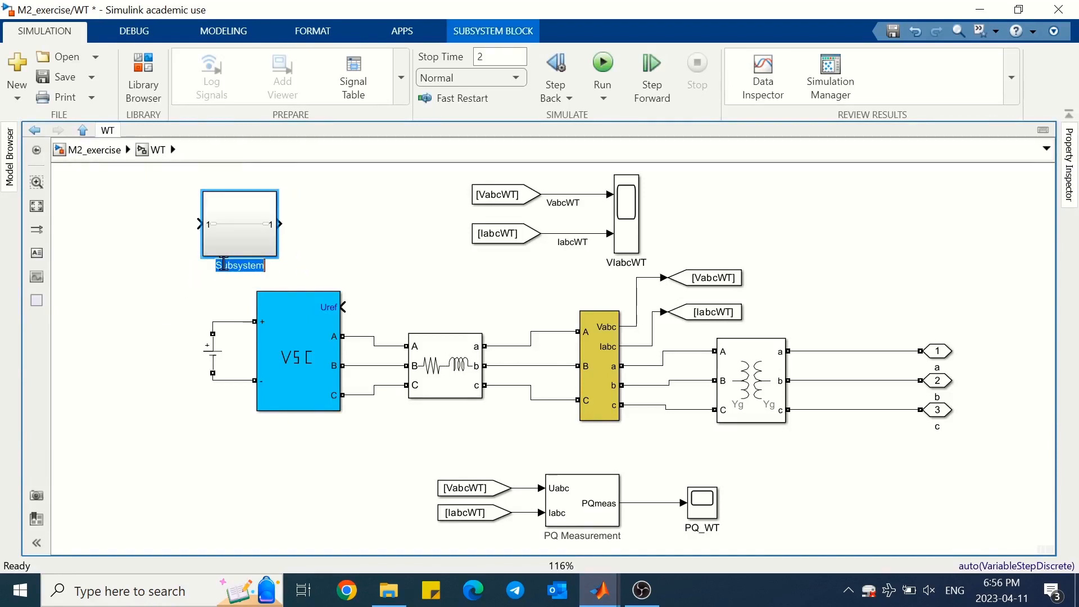
pyautogui.write('PQ controller')
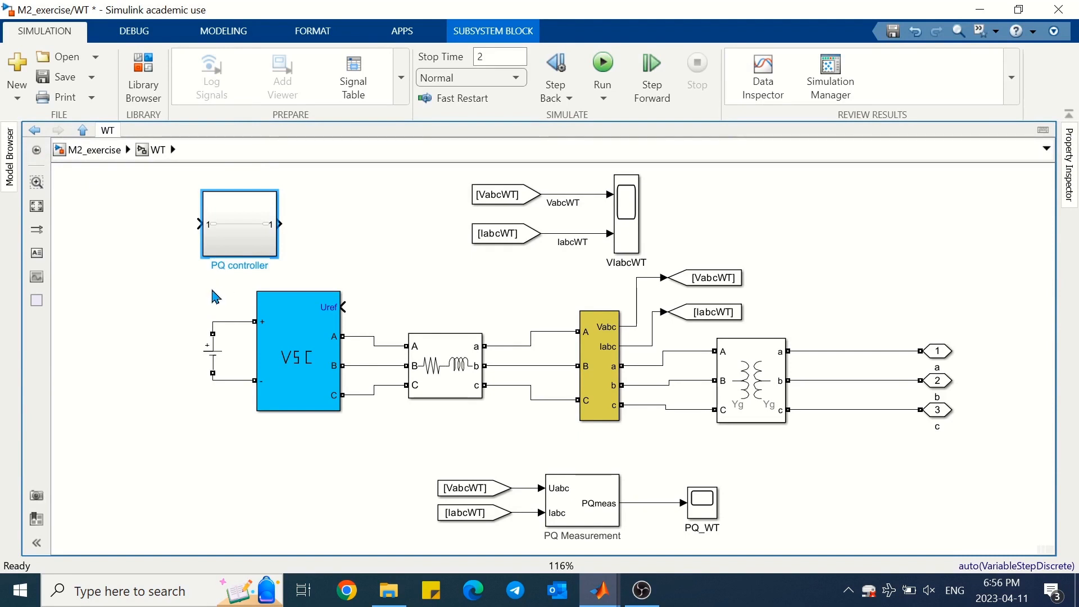
pyautogui.press('Return')
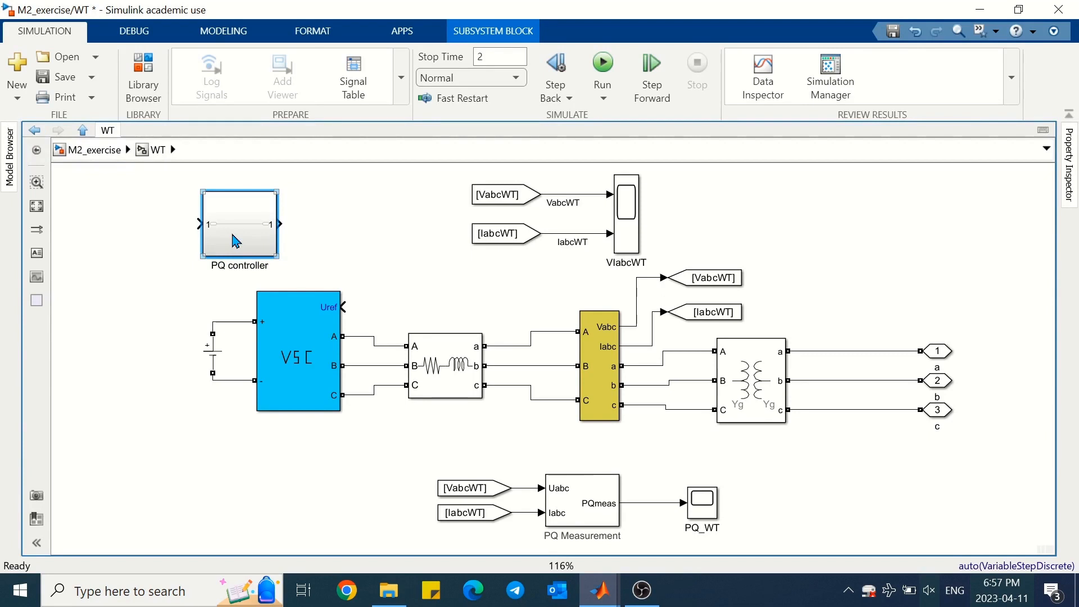
# Inside the PQ controller subsystem, delete the line between the input and output ports and move the two ports far apart.
pyautogui.doubleClick(236, 240)
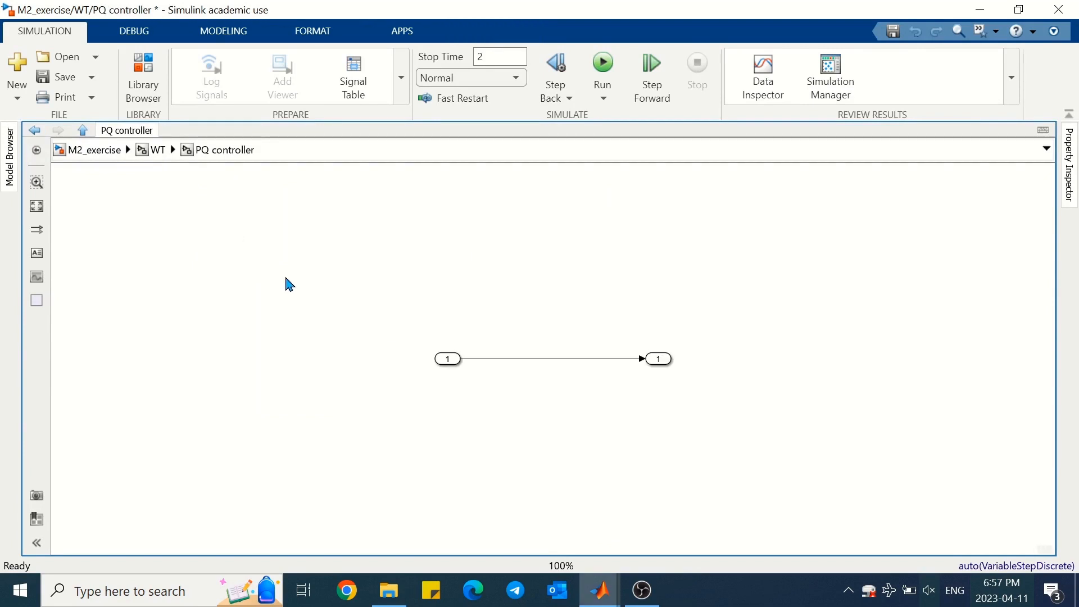
pyautogui.click(535, 366)
pyautogui.press('Delete')
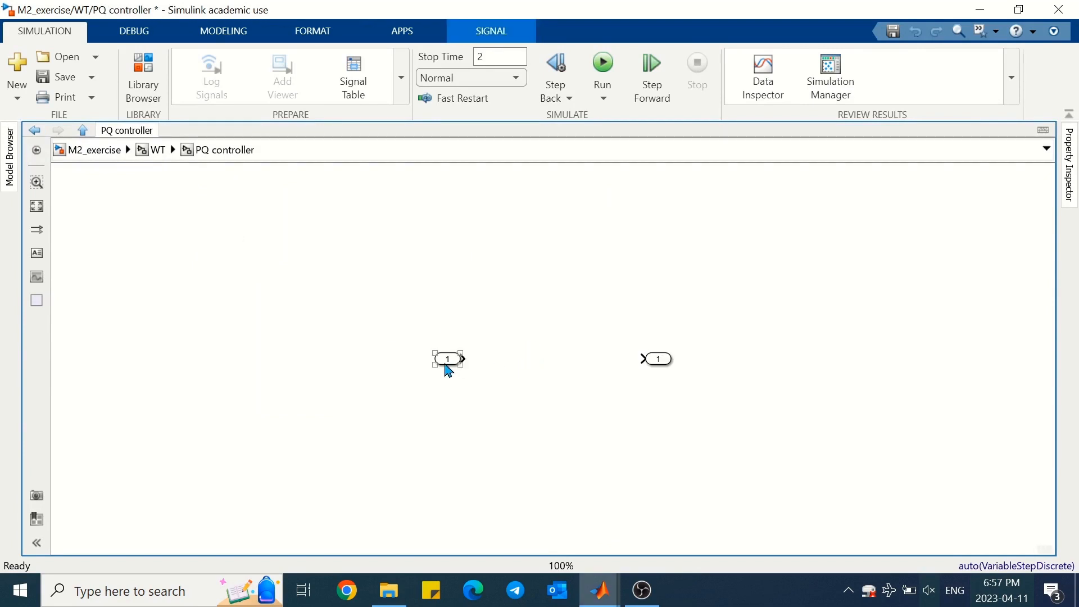
pyautogui.moveTo(446, 366); pyautogui.dragTo(188, 351)
pyautogui.moveTo(658, 360); pyautogui.dragTo(907, 364)
pyautogui.click(328, 373)
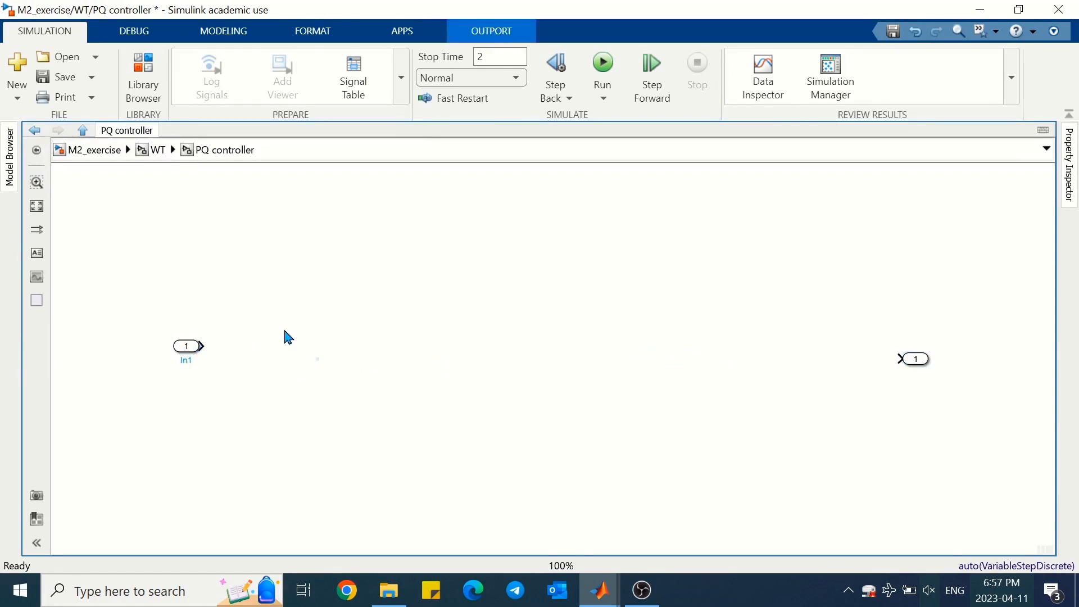
# Add a subsystem named abc/dq beside the input port of the PQ controller.
pyautogui.moveTo(291, 337); pyautogui.dragTo(389, 440)
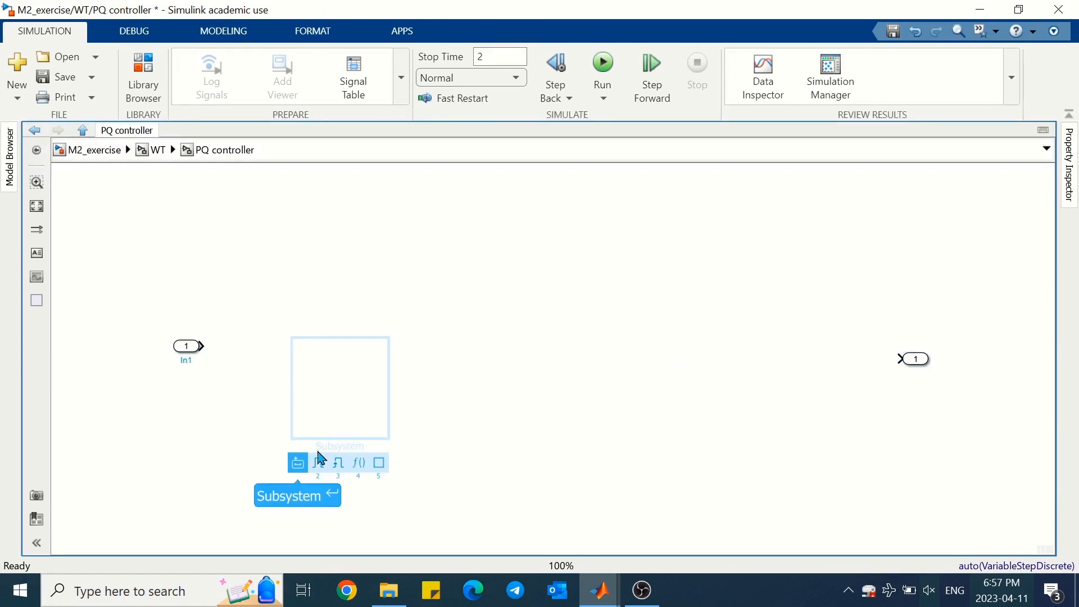
pyautogui.click(297, 463)
pyautogui.doubleClick(328, 447)
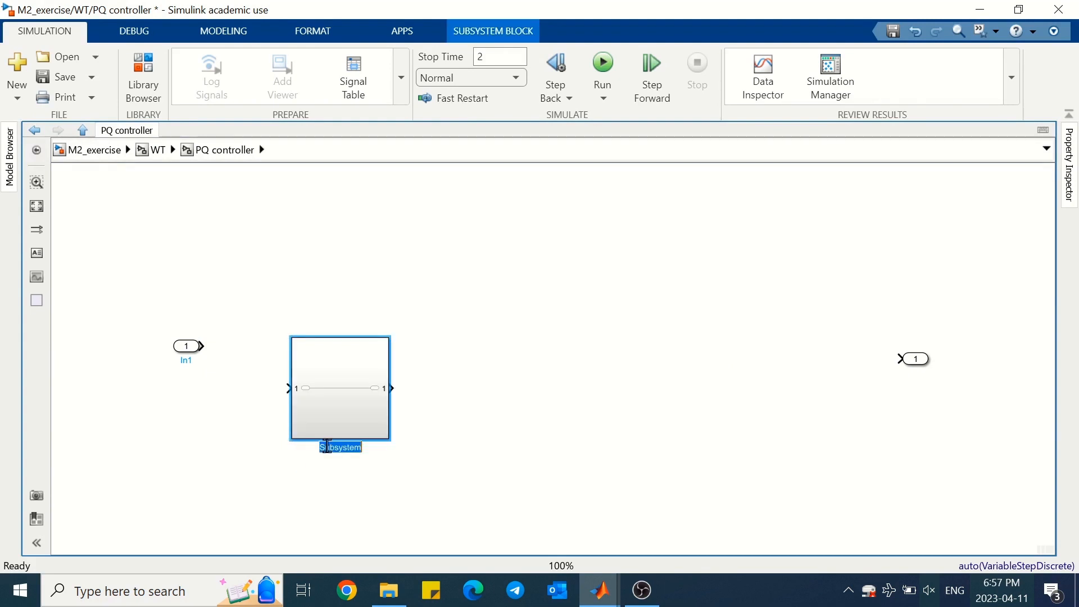
pyautogui.write('abc/dq')
pyautogui.click(485, 439)
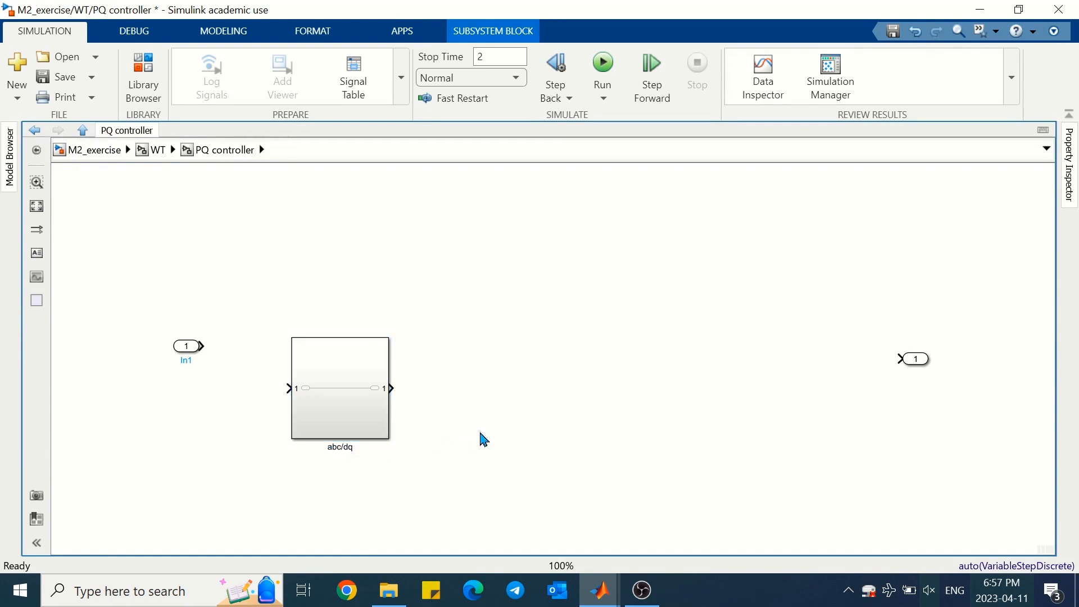
# Add a wider subsystem named controller between the abc/dq block and the output port.
pyautogui.moveTo(514, 340); pyautogui.dragTo(655, 474)
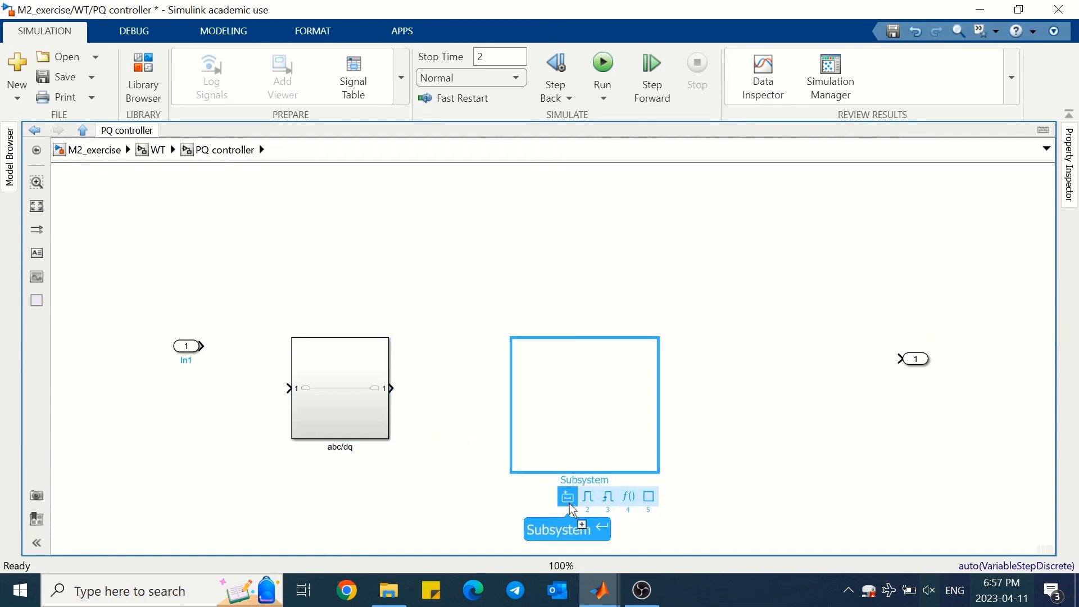
pyautogui.click(579, 524)
pyautogui.doubleClick(572, 483)
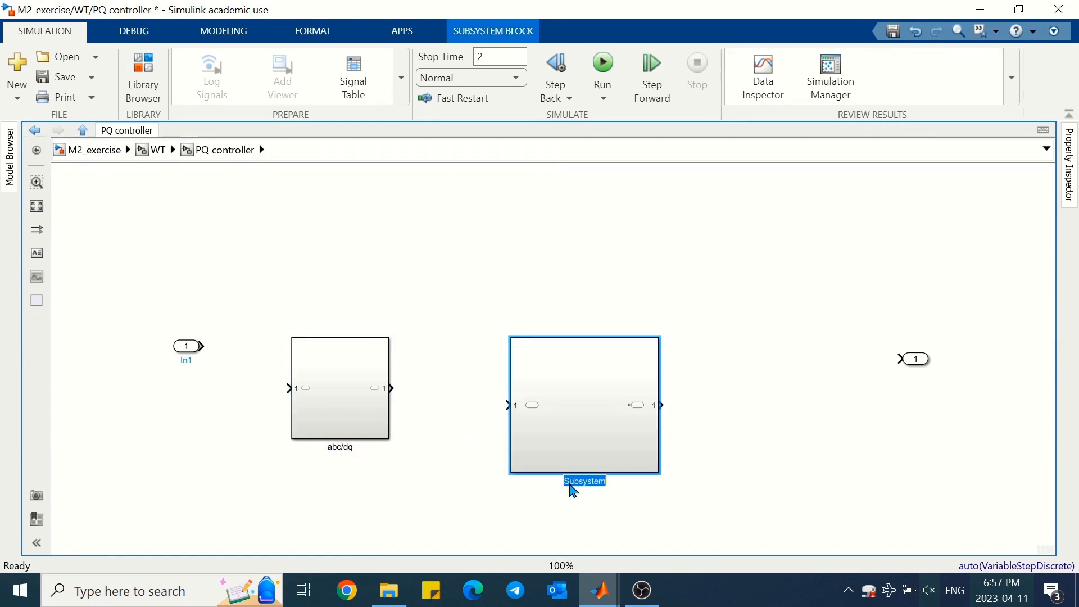
pyautogui.write('controller')
pyautogui.press('Return')
# Add a narrow, tall subsystem named dq/abc between the controller block and the output port.
pyautogui.moveTo(830, 343); pyautogui.dragTo(892, 498)
pyautogui.click(805, 525)
pyautogui.doubleClick(844, 506)
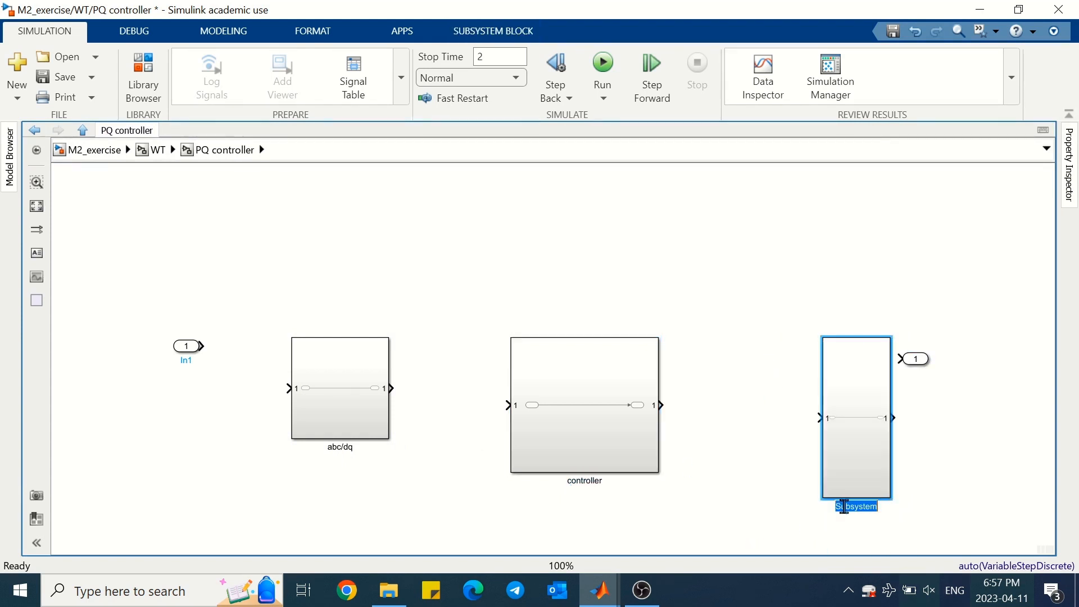
pyautogui.write('dq/abc')
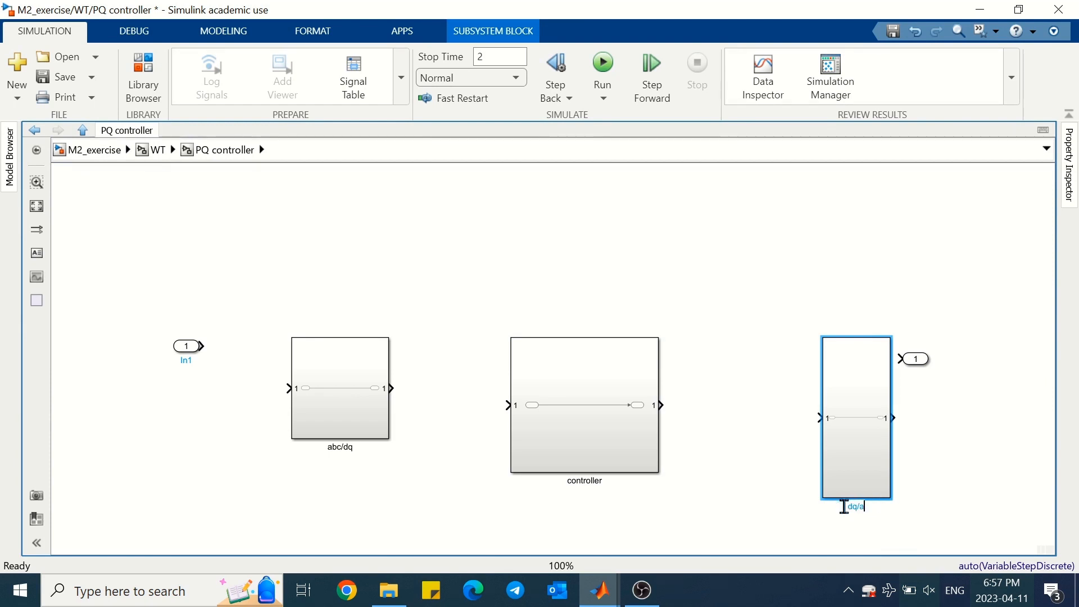
pyautogui.click(768, 473)
# Move the output port clear of dq/abc and resize the dq/abc and abc/dq blocks to the controller block's height.
pyautogui.moveTo(916, 359); pyautogui.dragTo(965, 419)
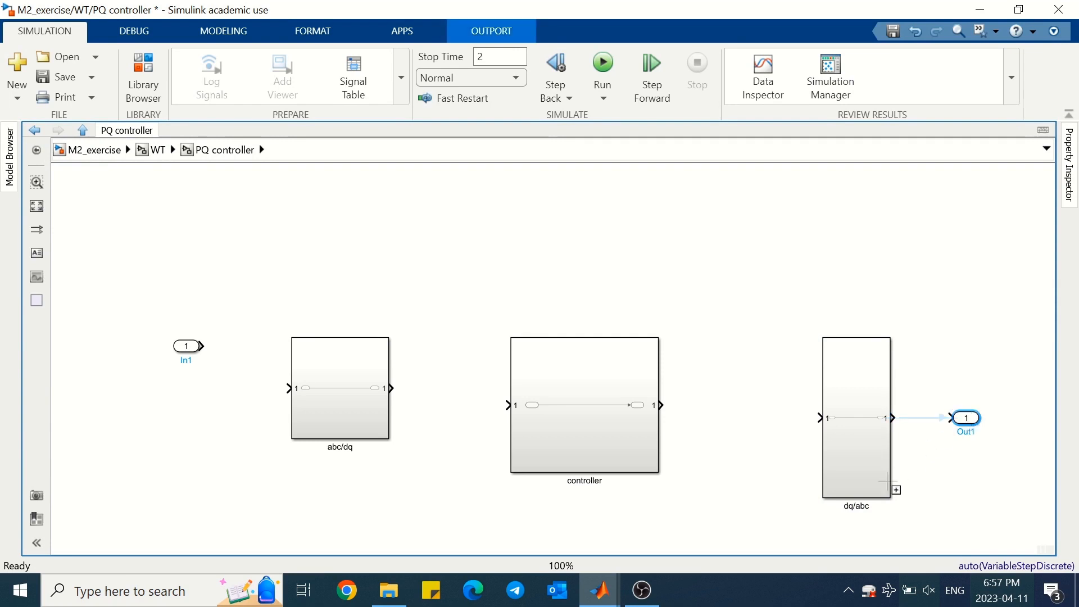
pyautogui.moveTo(891, 499); pyautogui.dragTo(896, 474)
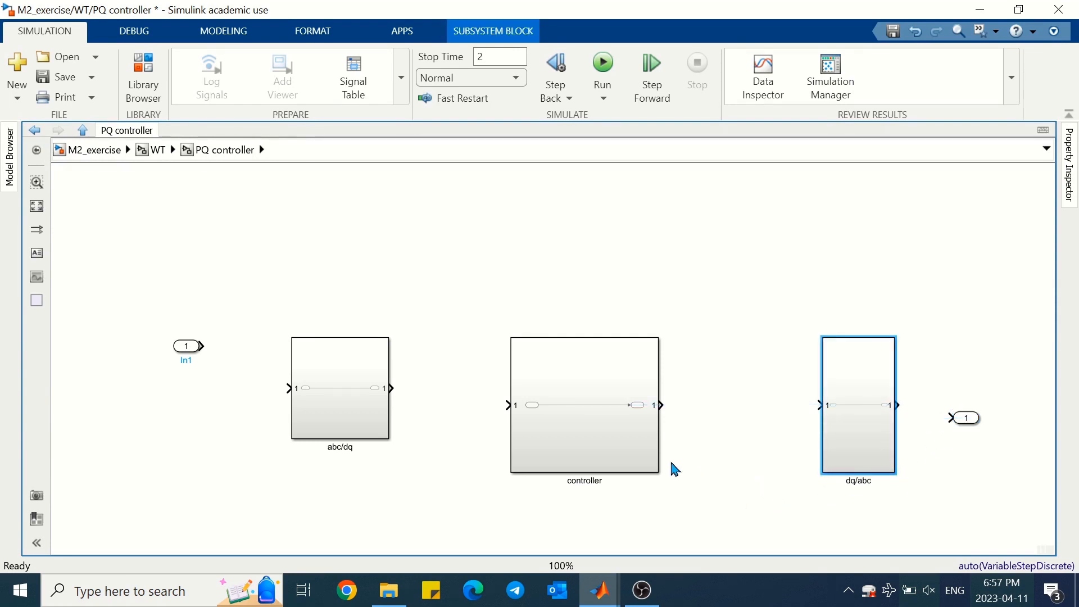
pyautogui.click(388, 438)
pyautogui.moveTo(388, 439); pyautogui.dragTo(377, 473)
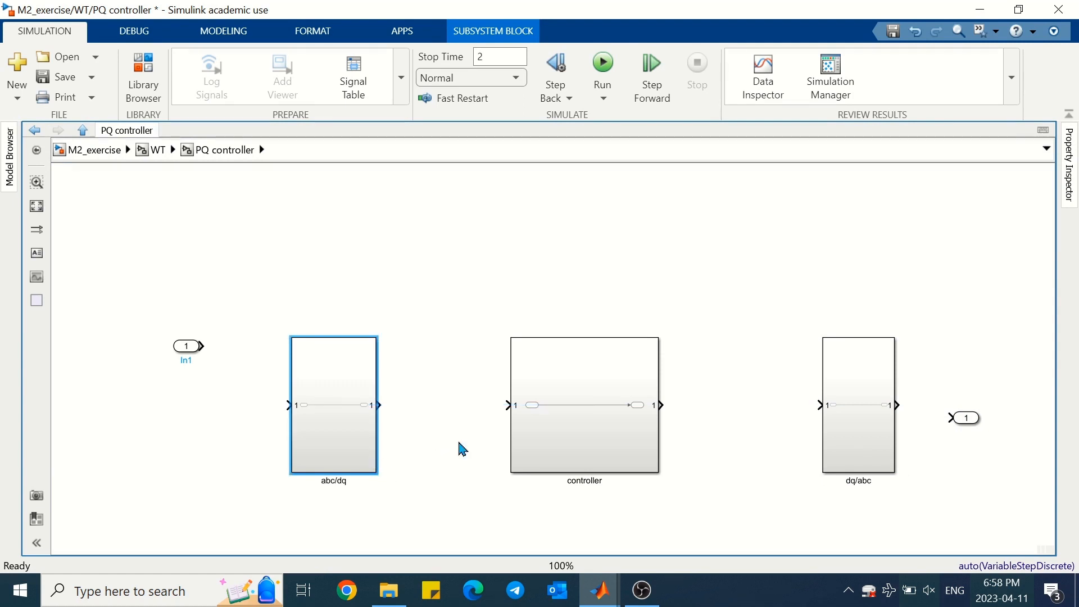
pyautogui.click(462, 448)
# Align the ports and connect the input port, abc/dq, controller, dq/abc and the output port in series.
pyautogui.moveTo(193, 352); pyautogui.dragTo(193, 412)
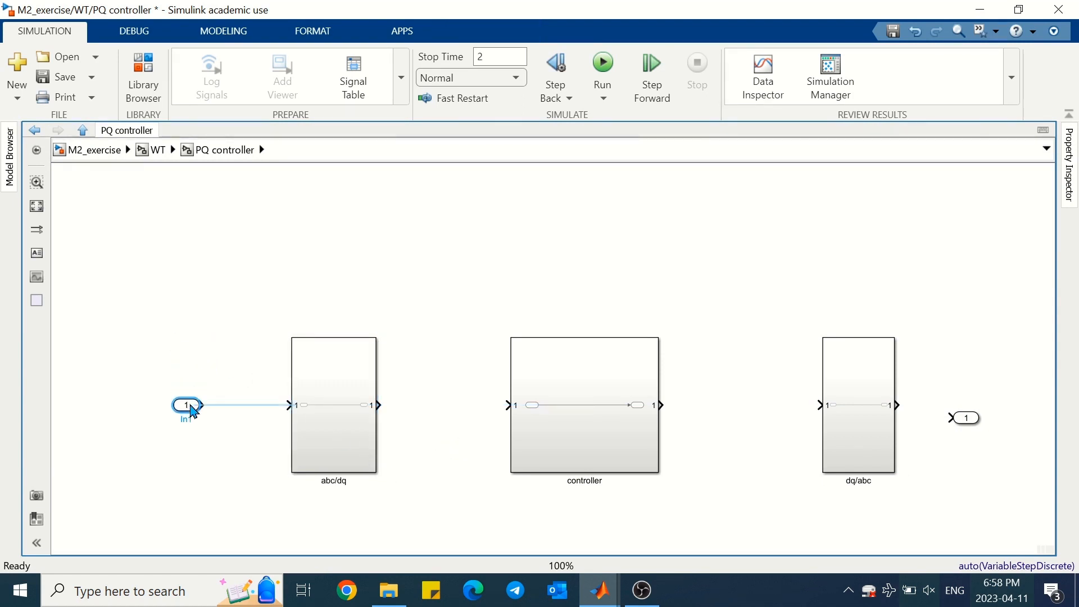
pyautogui.click(384, 406)
pyautogui.click(505, 406)
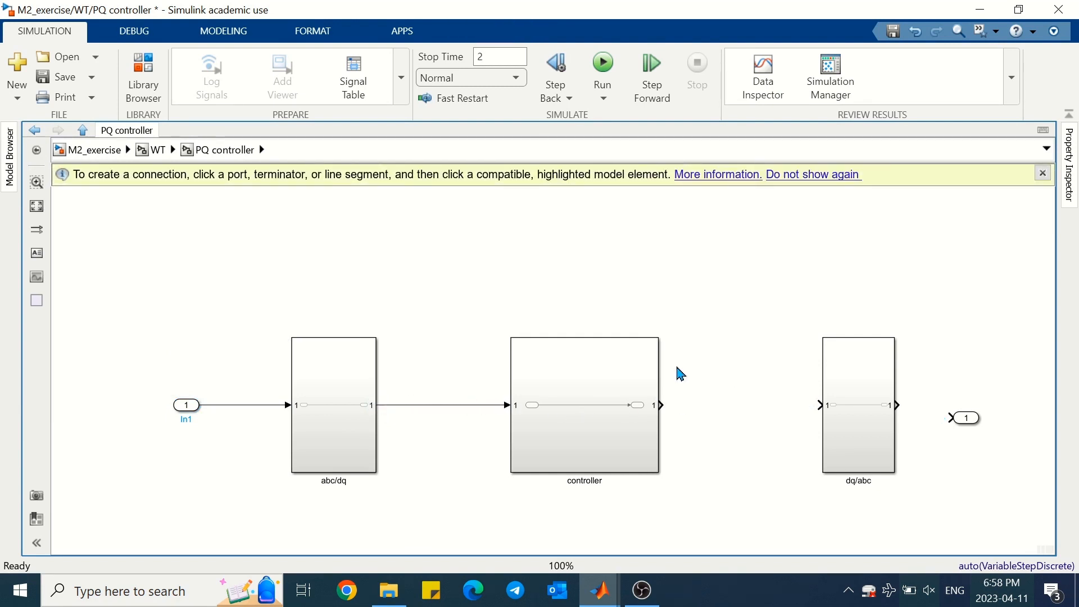
pyautogui.click(1042, 174)
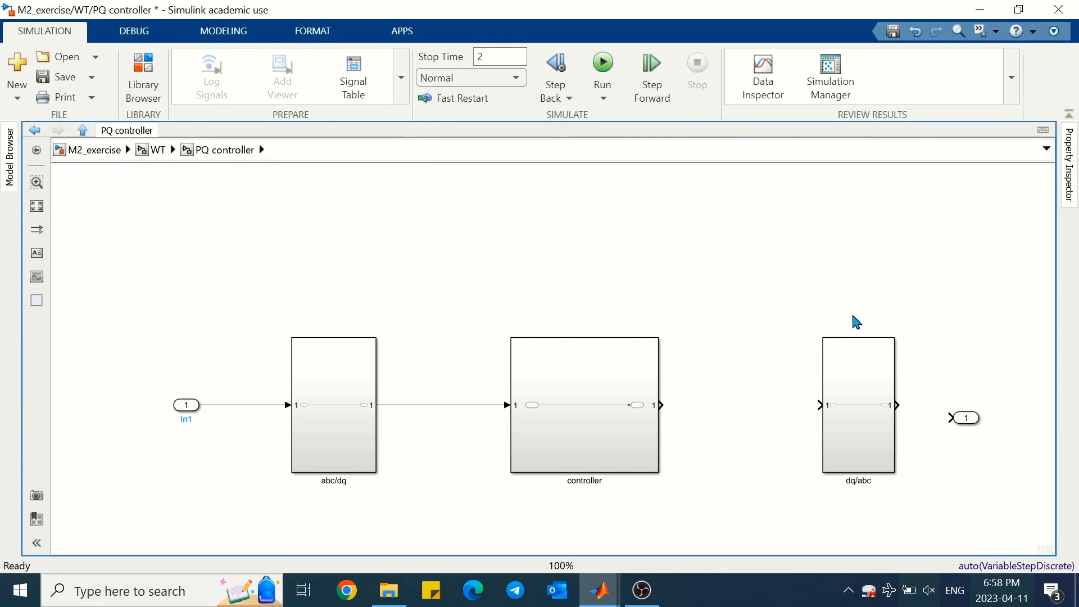
pyautogui.moveTo(664, 406); pyautogui.dragTo(815, 412)
pyautogui.moveTo(966, 421); pyautogui.dragTo(976, 408)
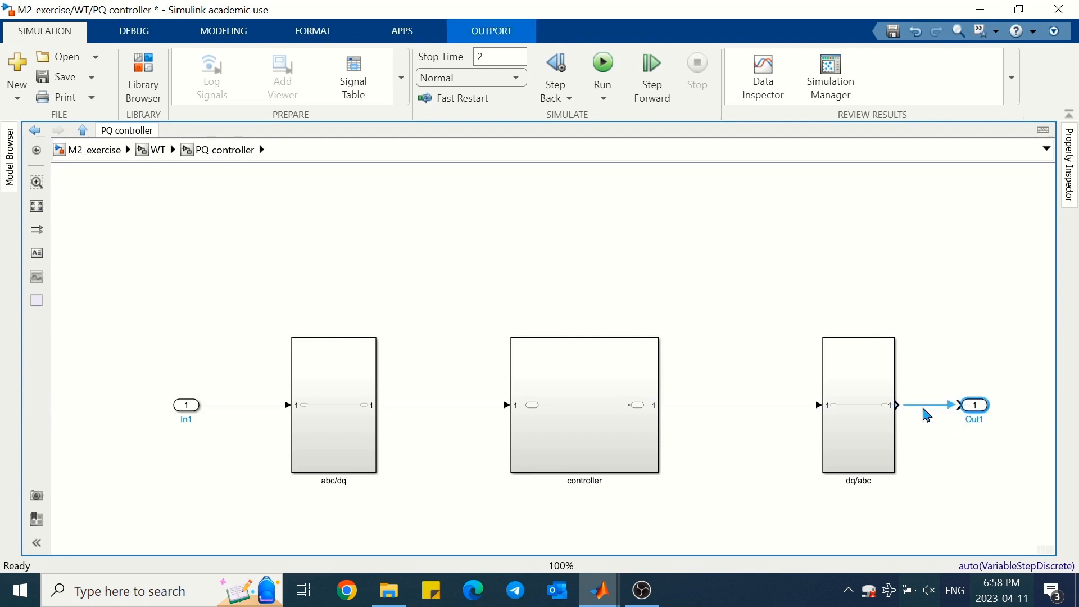
# Rename the PQ controller's input port In1 as Umeasured.
pyautogui.click(192, 420)
pyautogui.doubleClick(186, 420)
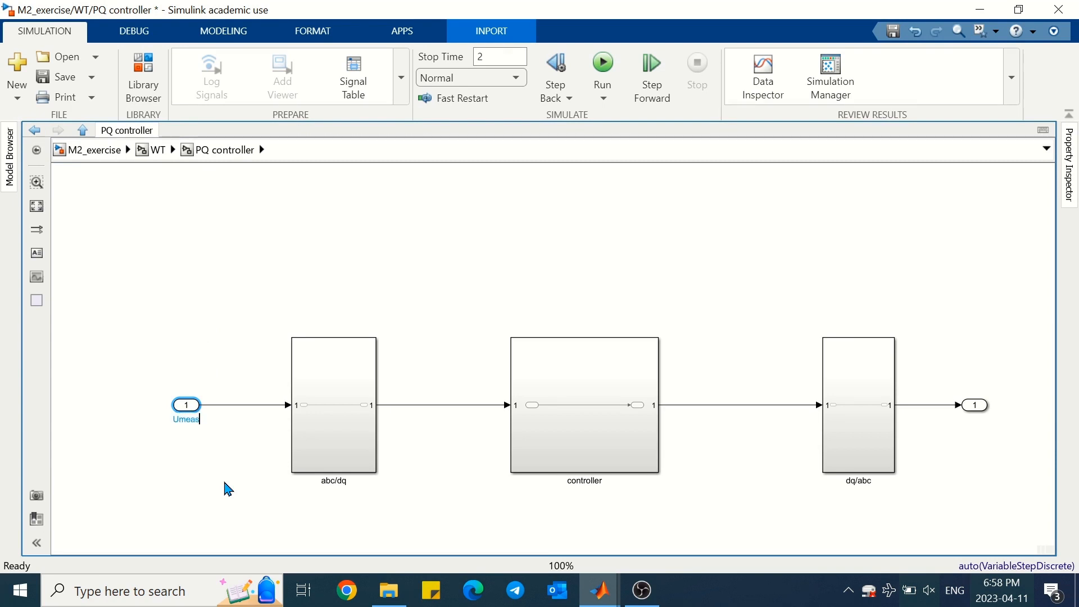
pyautogui.write('Umeasured')
pyautogui.click(224, 461)
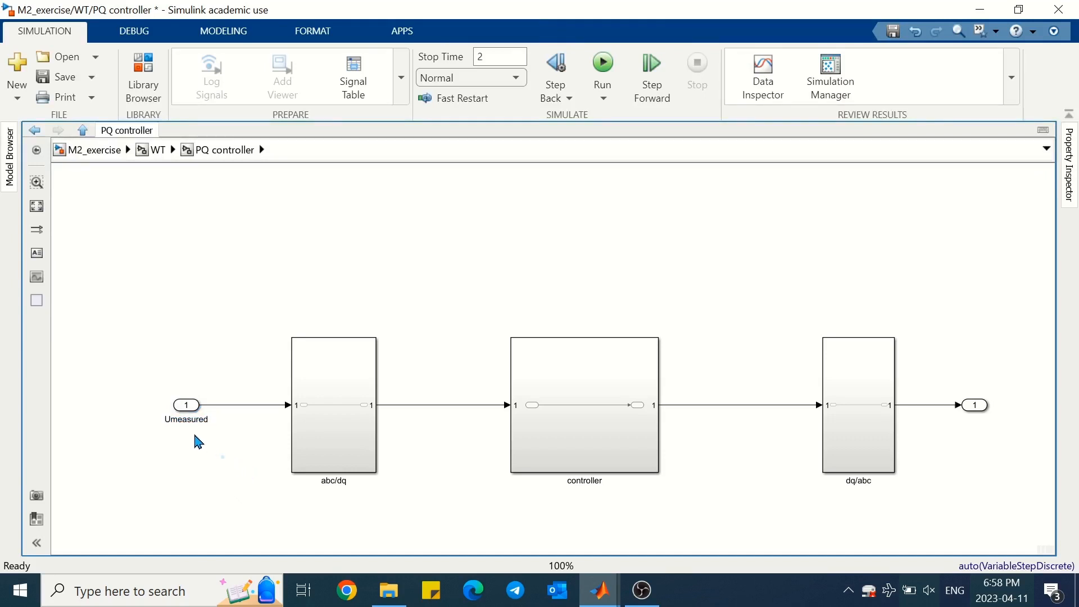
# Duplicate the Umeasured input port directly below itself and name the copy Imeasured.
pyautogui.moveTo(191, 414); pyautogui.dragTo(196, 468)
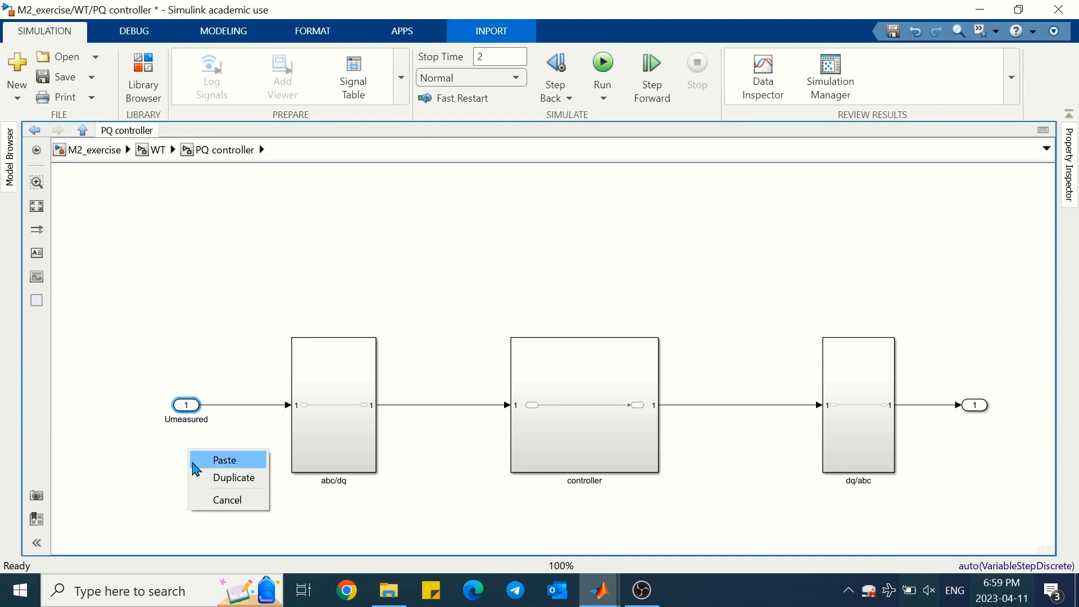
pyautogui.click(194, 463)
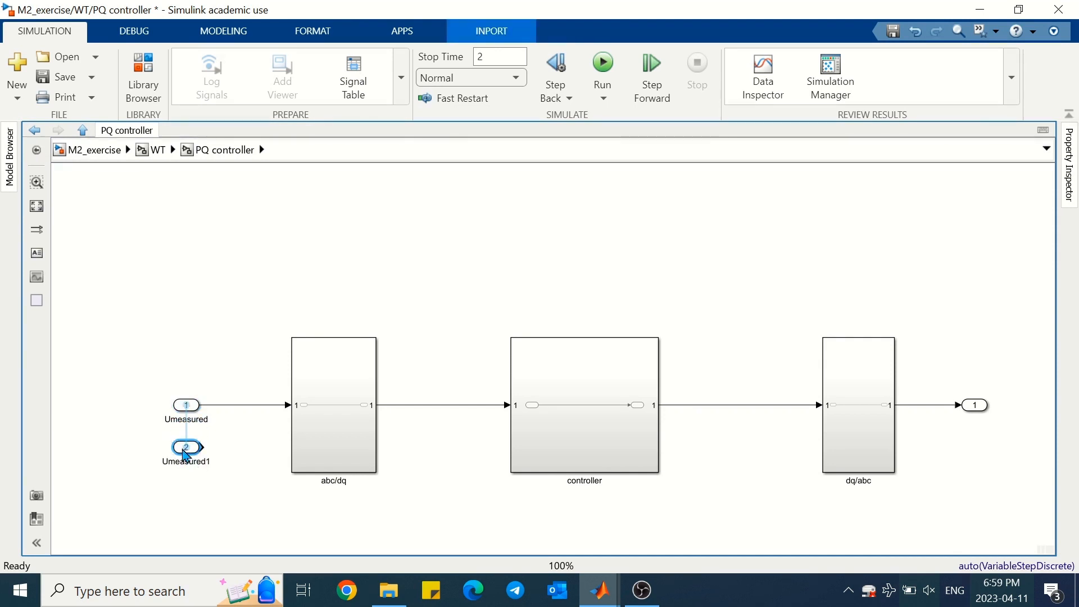
pyautogui.doubleClick(189, 462)
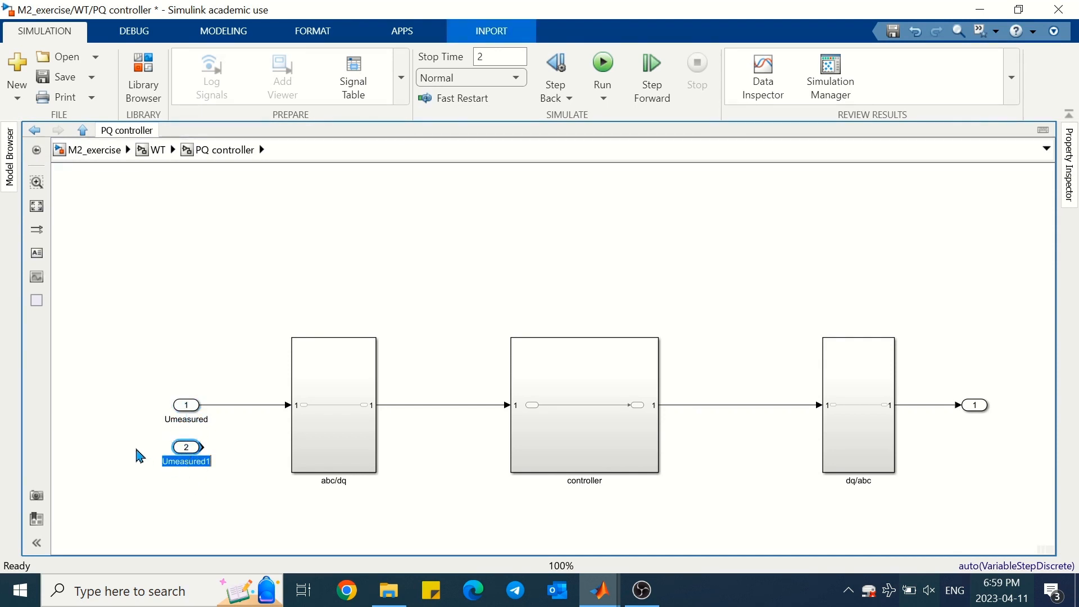
pyautogui.write('Im')
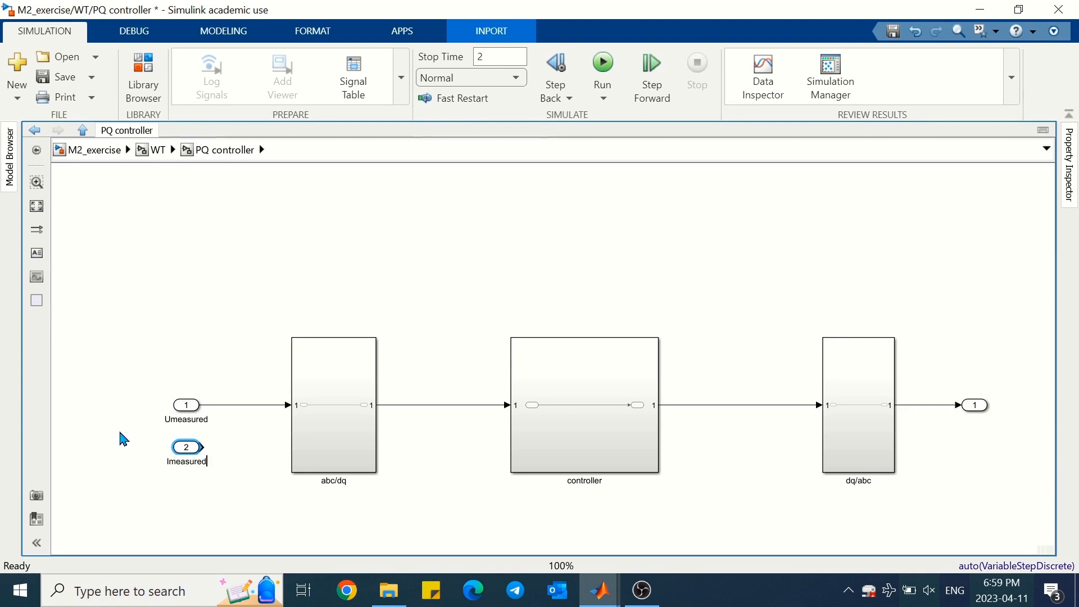
pyautogui.write('easured')
pyautogui.click(123, 439)
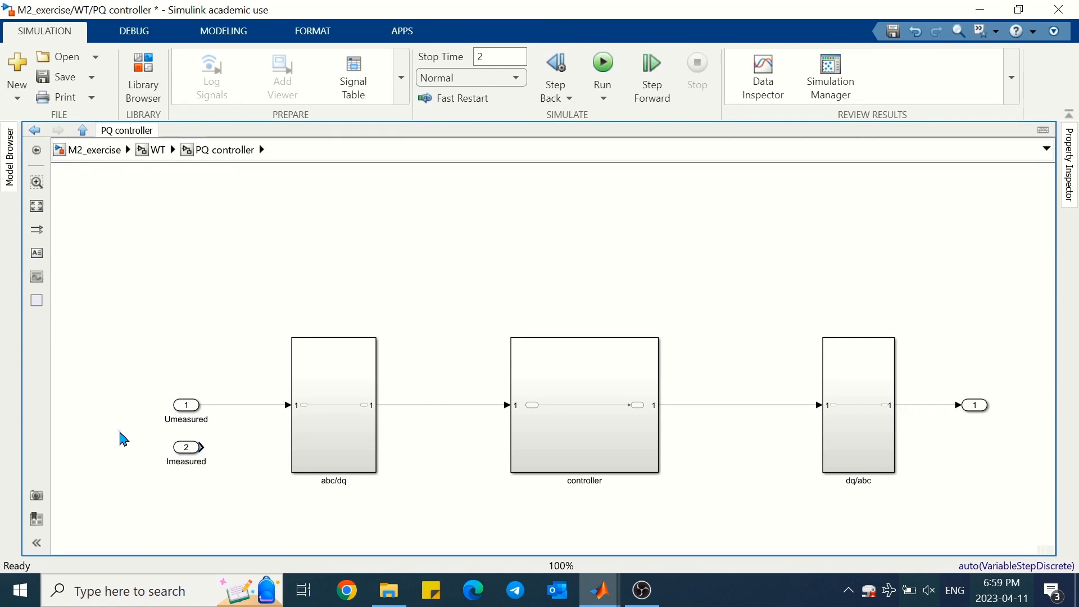
# Inside the abc/dq subsystem, delete the line between the two ports and rename the input port U.
pyautogui.click(343, 431)
pyautogui.doubleClick(343, 431)
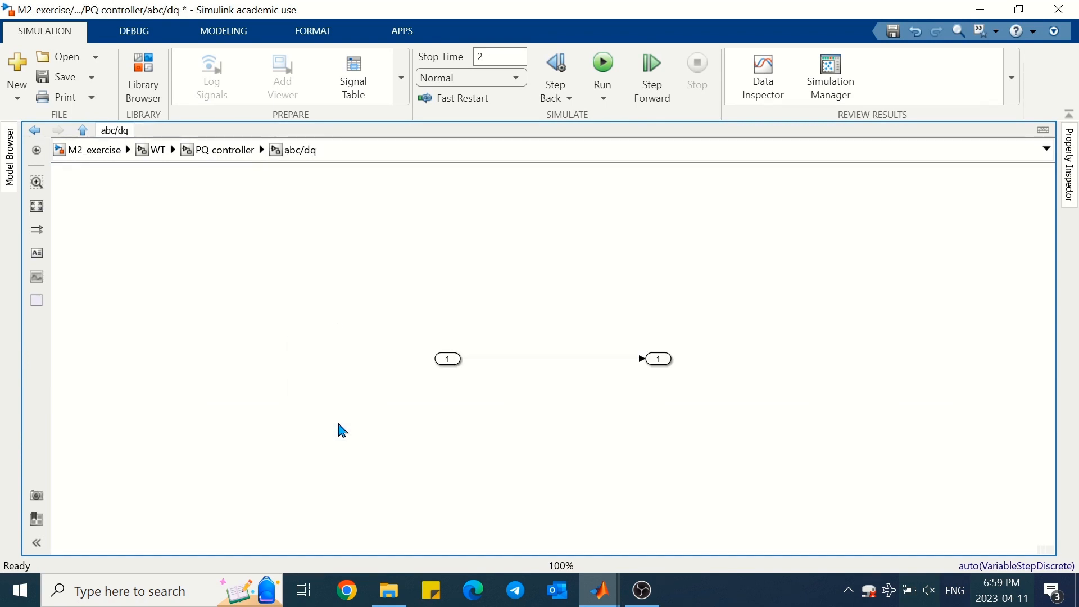
pyautogui.click(441, 363)
pyautogui.click(517, 360)
pyautogui.press('Delete')
pyautogui.click(447, 359)
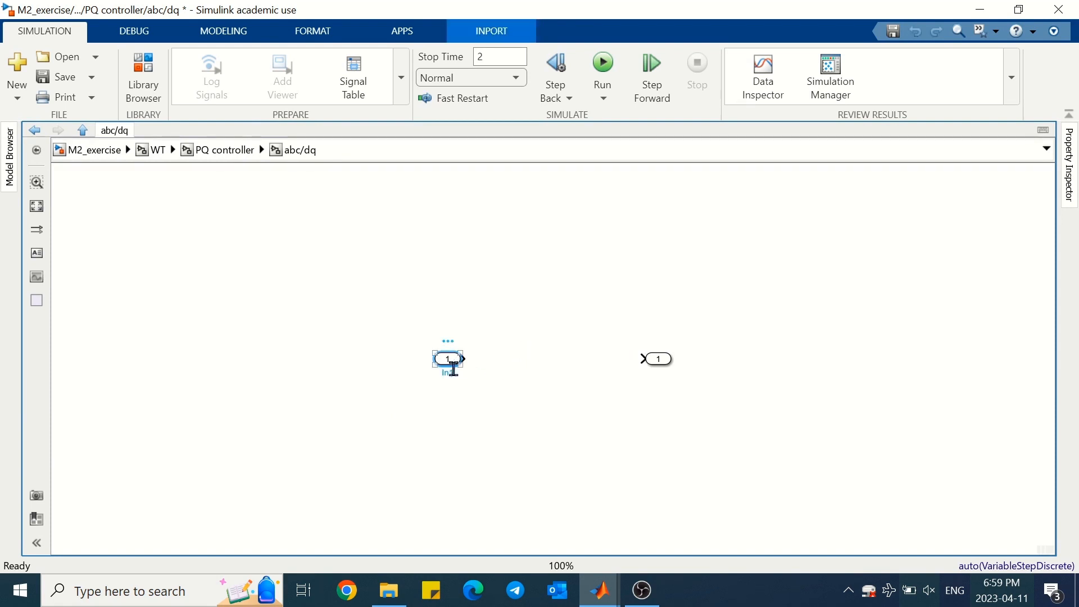
pyautogui.doubleClick(454, 372)
pyautogui.press('Return')
# Duplicate the U input port directly below itself and name the copy I.
pyautogui.moveTo(447, 360); pyautogui.dragTo(448, 410)
pyautogui.click(450, 426)
pyautogui.doubleClick(447, 425)
pyautogui.click(358, 395)
# Rename the abc/dq output port Udq, then duplicate it directly below and name the copy Idq.
pyautogui.click(662, 369)
pyautogui.doubleClick(661, 374)
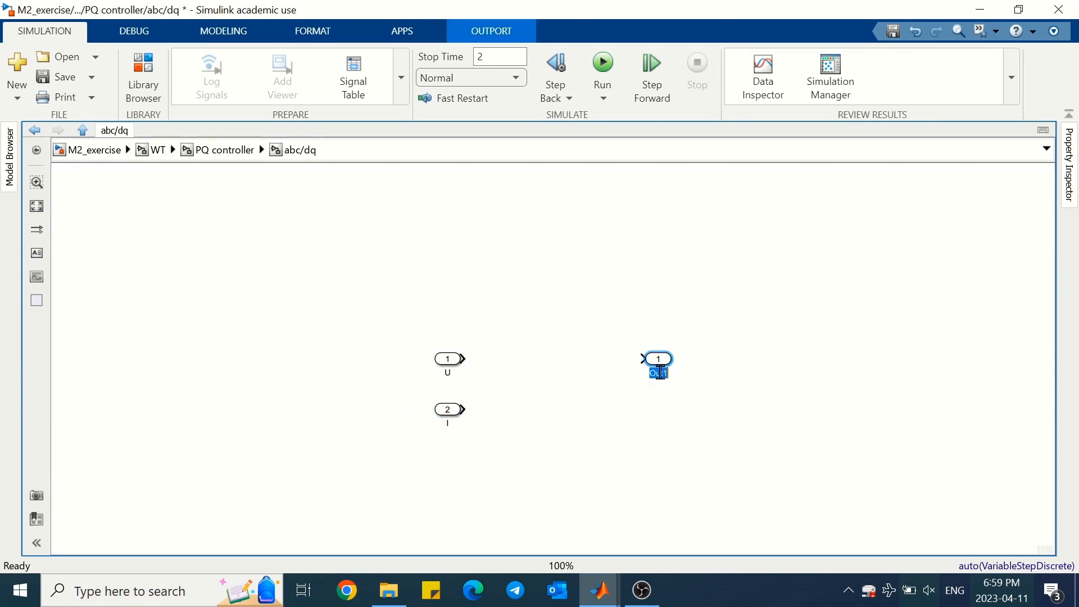
pyautogui.write('Udq')
pyautogui.click(665, 429)
pyautogui.moveTo(659, 363); pyautogui.dragTo(659, 415)
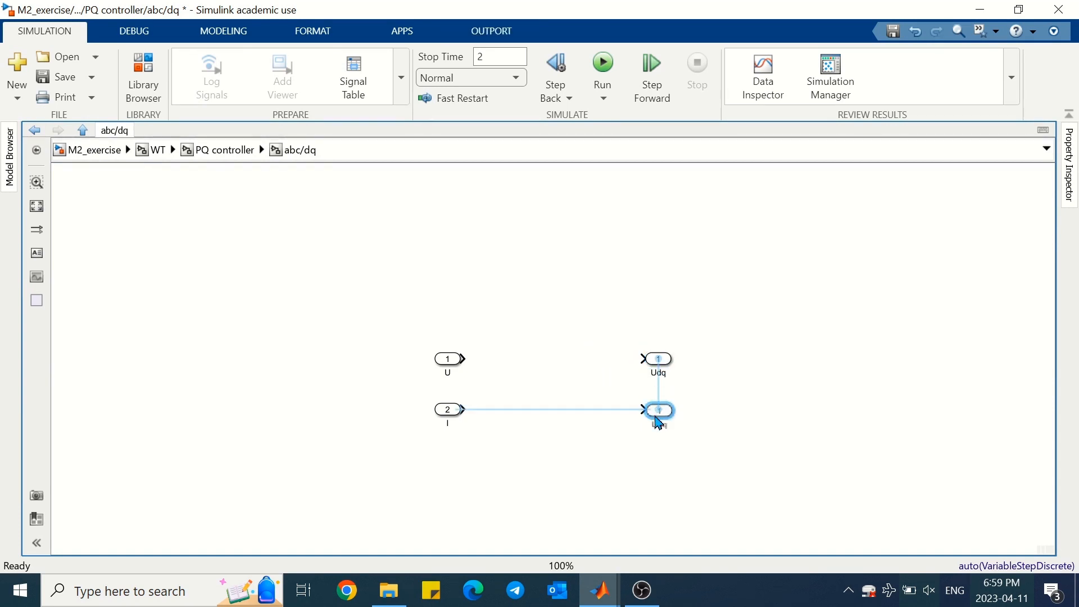
pyautogui.doubleClick(657, 424)
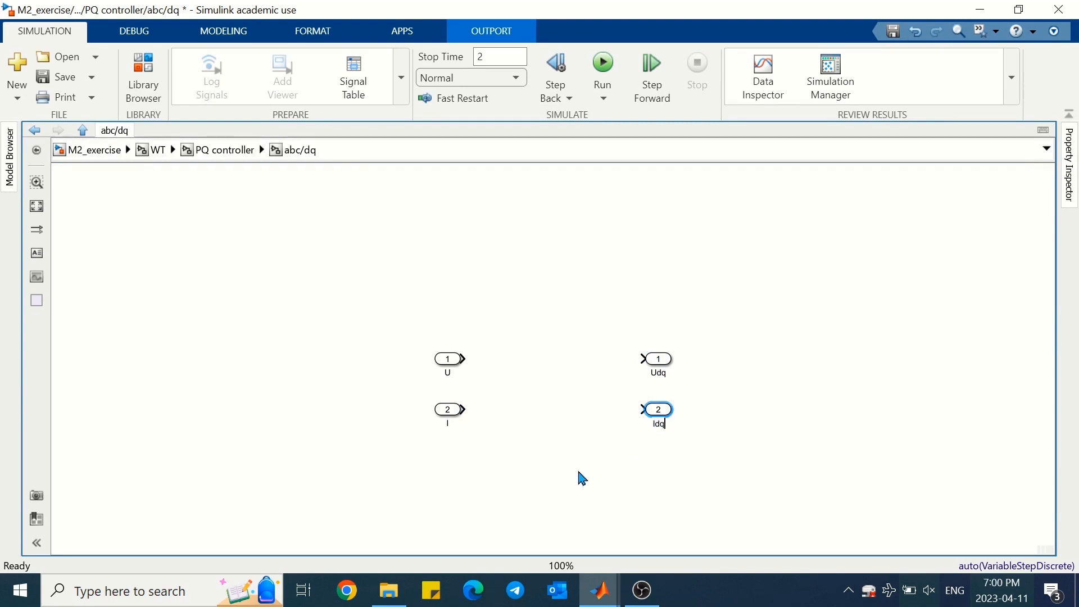
# Extend the names of the two abc/dq input ports to Uabc and Iabc.
pyautogui.click(451, 368)
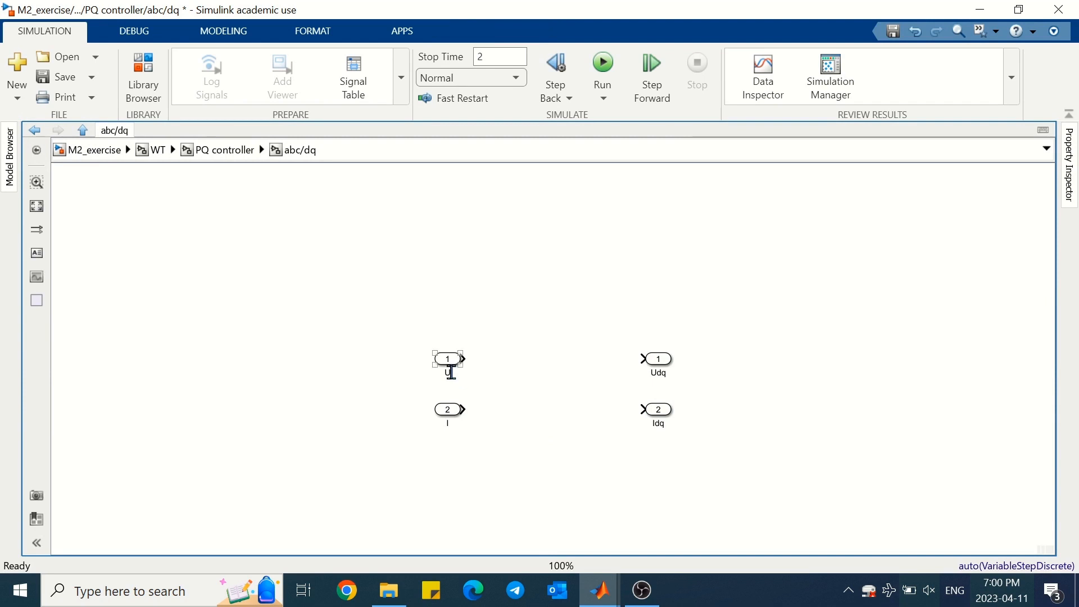
pyautogui.write('abc')
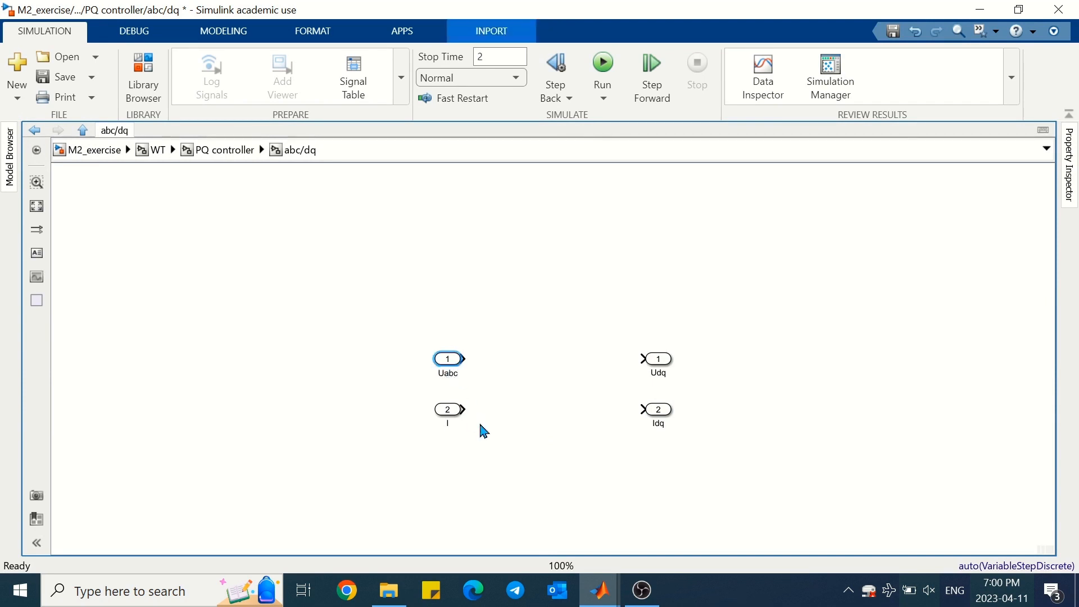
pyautogui.click(450, 423)
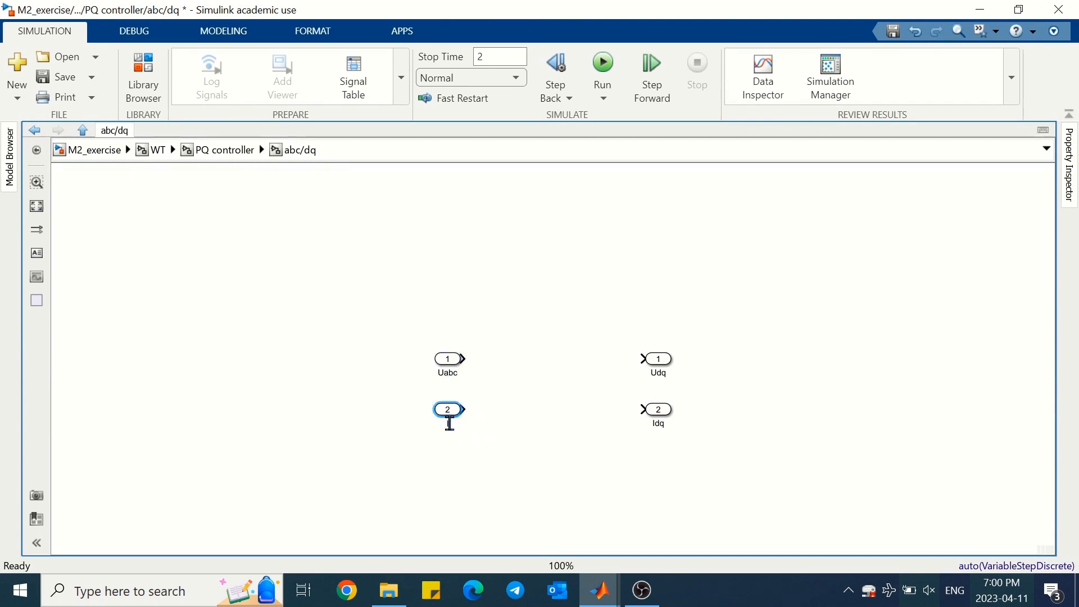
pyautogui.write('abc')
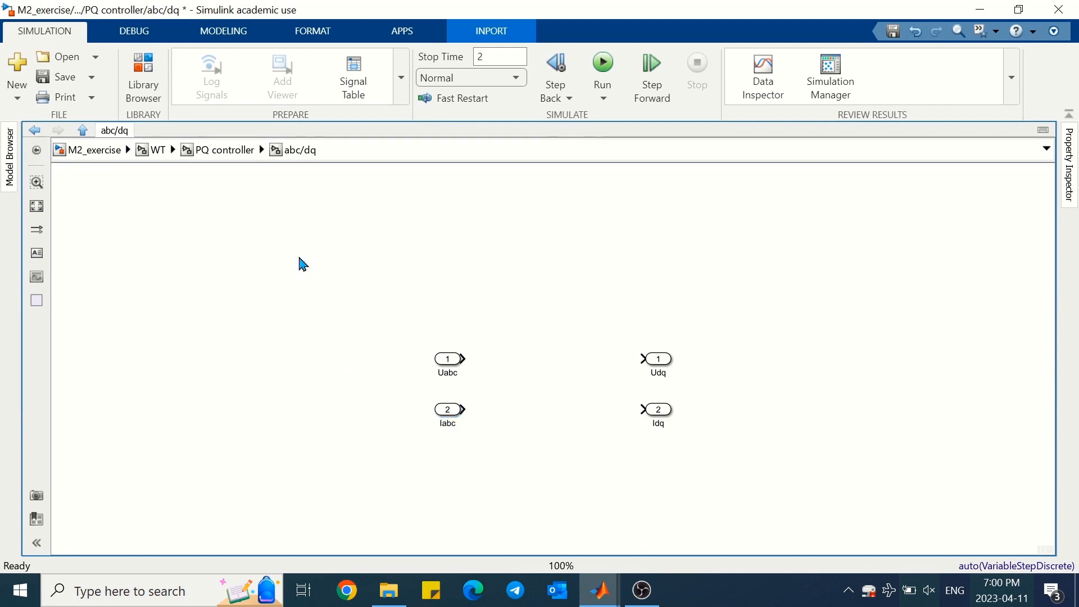
# Back in the PQ controller, align Umeasured and Imeasured with the Uabc and Iabc inputs of abc/dq, connecting Imeasured to Iabc.
pyautogui.click(220, 162)
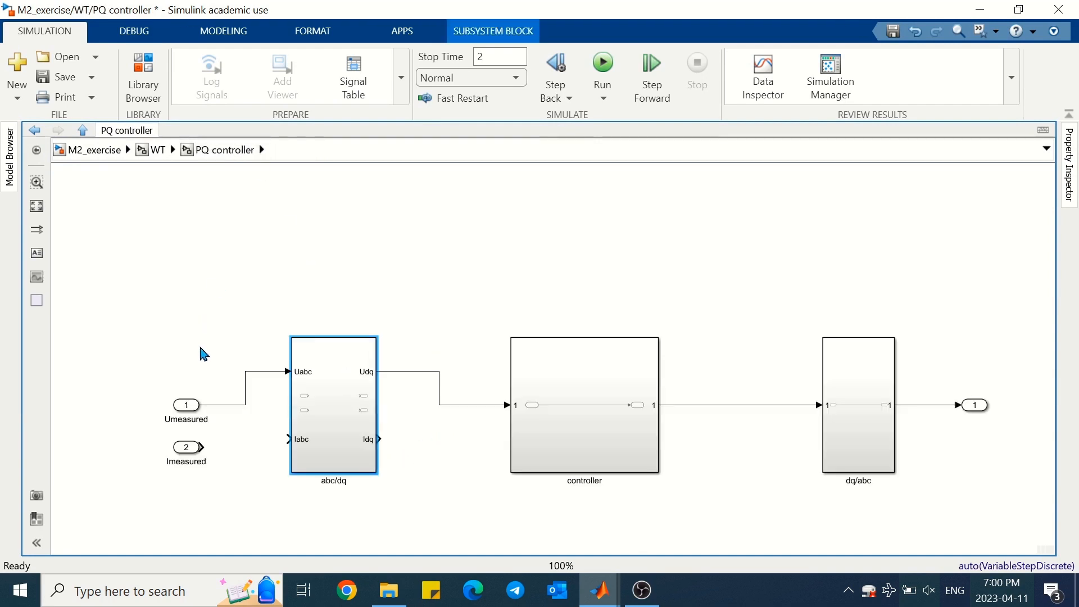
pyautogui.moveTo(190, 405); pyautogui.dragTo(194, 377)
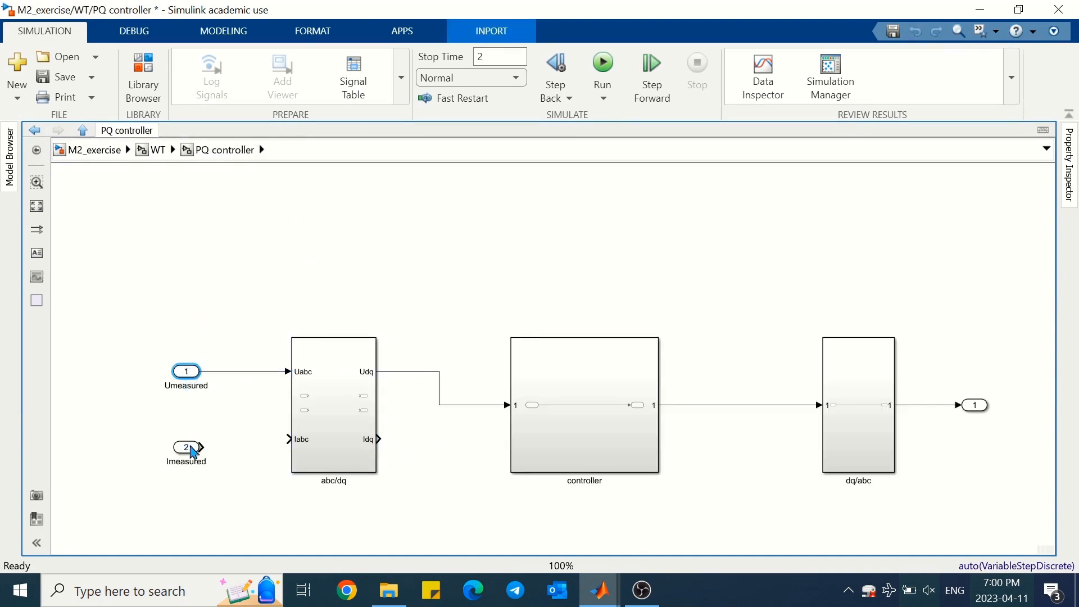
pyautogui.moveTo(191, 448); pyautogui.dragTo(191, 440)
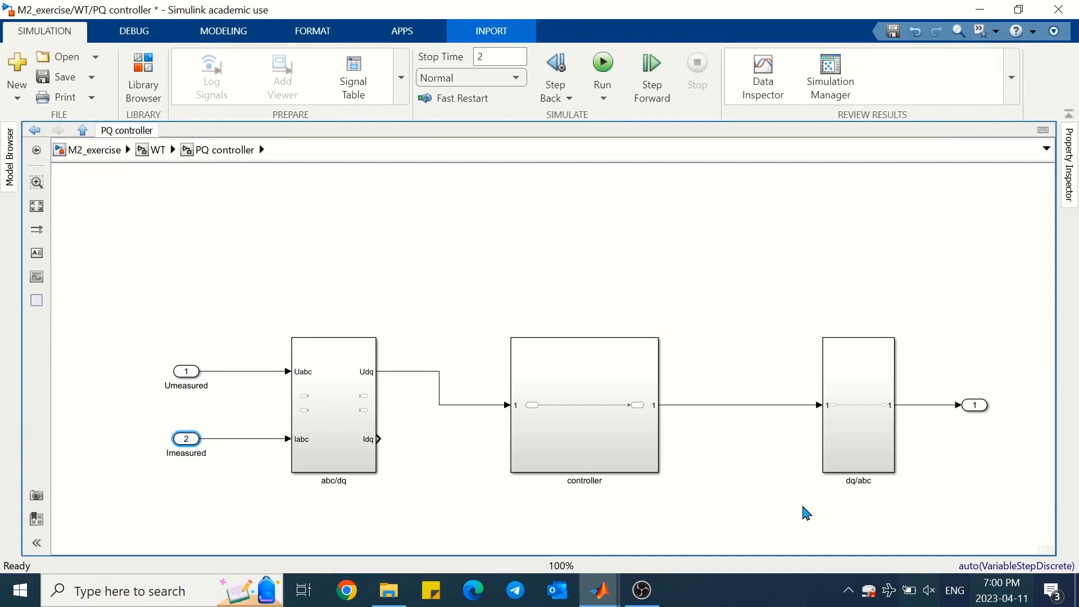
# Inside the dq/abc subsystem, rename the input port Udq and the output port Uabc, and delete the line between them.
pyautogui.click(855, 427)
pyautogui.doubleClick(859, 426)
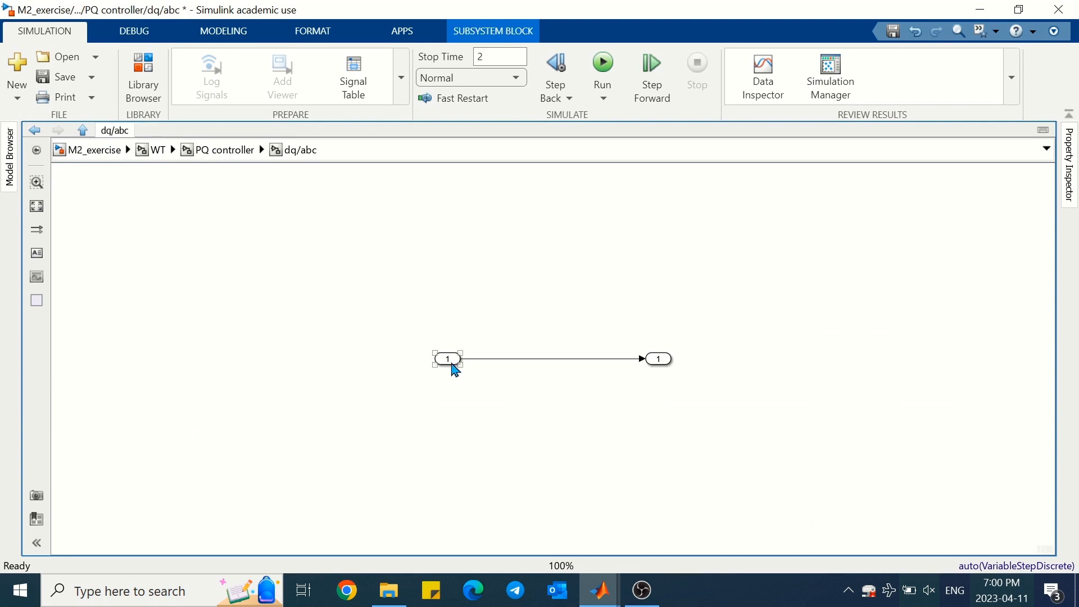
pyautogui.click(450, 374)
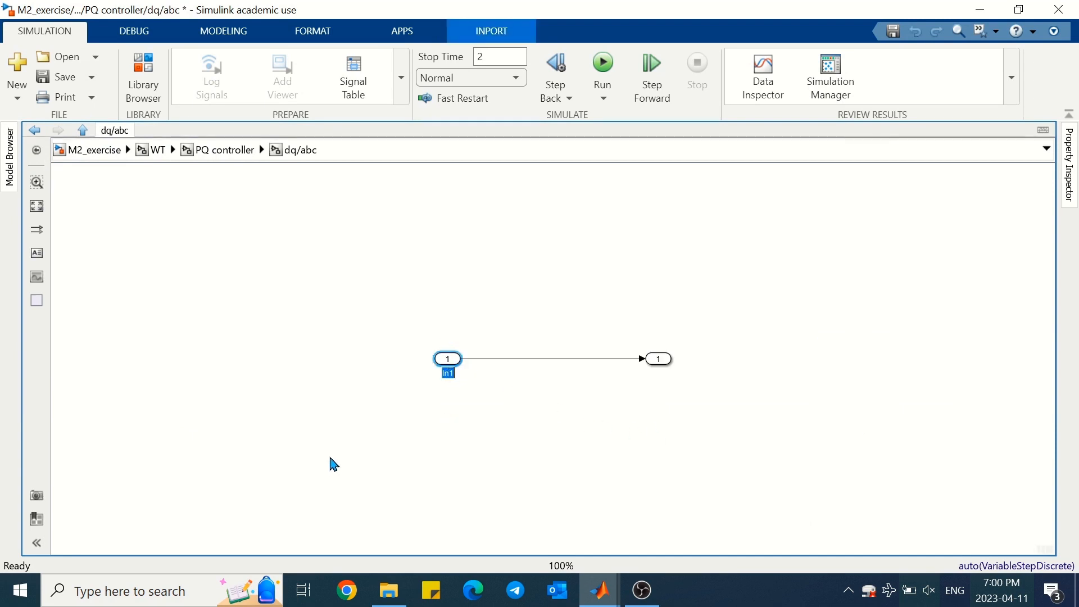
pyautogui.click(659, 363)
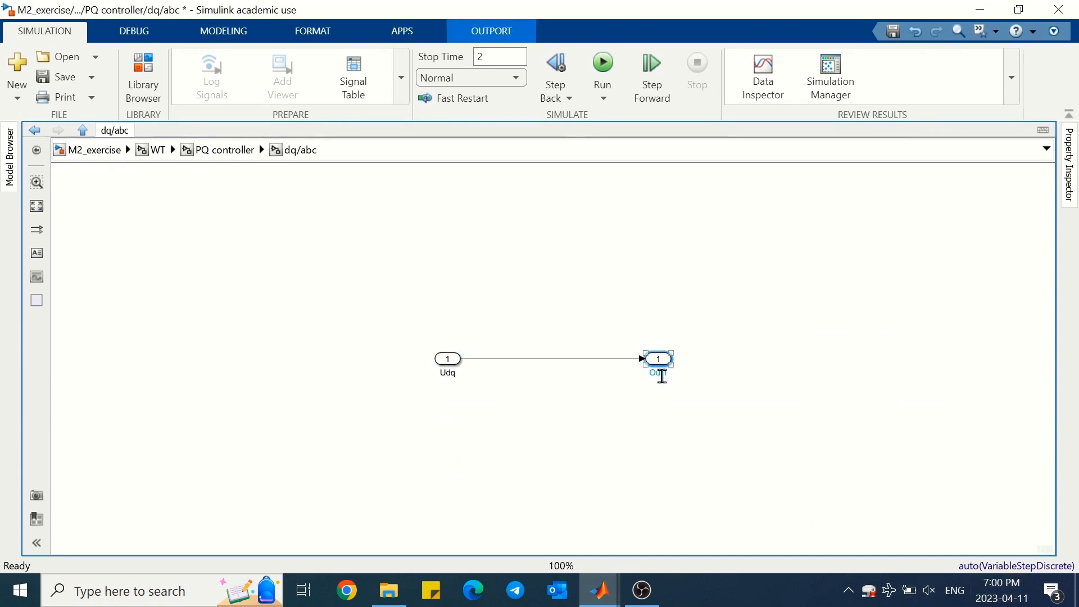
pyautogui.hotkey('ctrl', 'a')
pyautogui.press('BackSpace')
pyautogui.click(529, 360)
pyautogui.press('Delete')
# Inside the controller subsystem, delete the line between the two ports and rename the input port PQref.
pyautogui.click(236, 160)
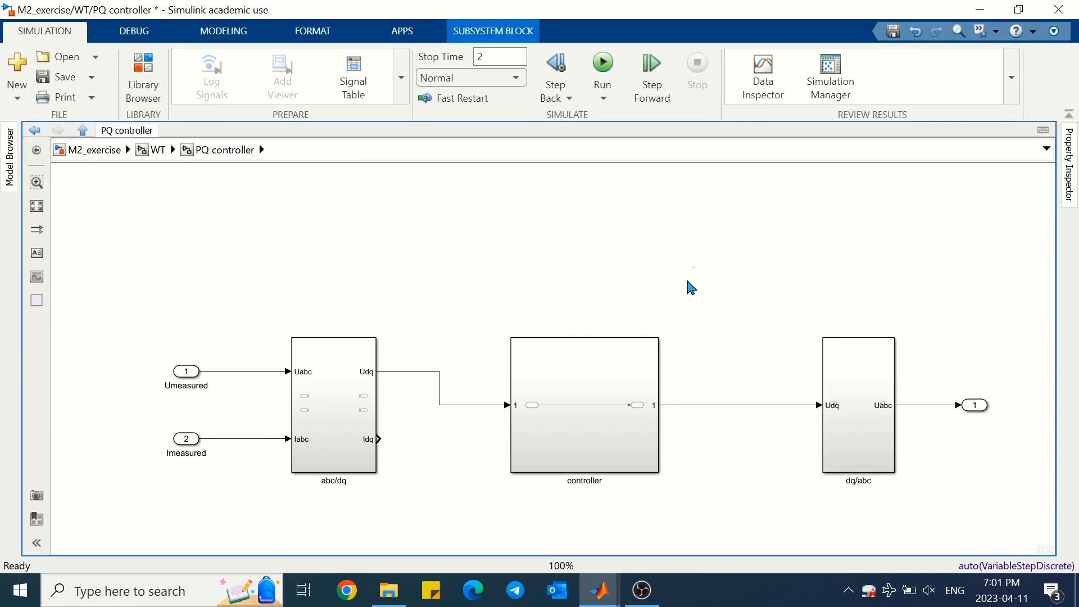
pyautogui.doubleClick(596, 383)
pyautogui.click(506, 360)
pyautogui.press('Delete')
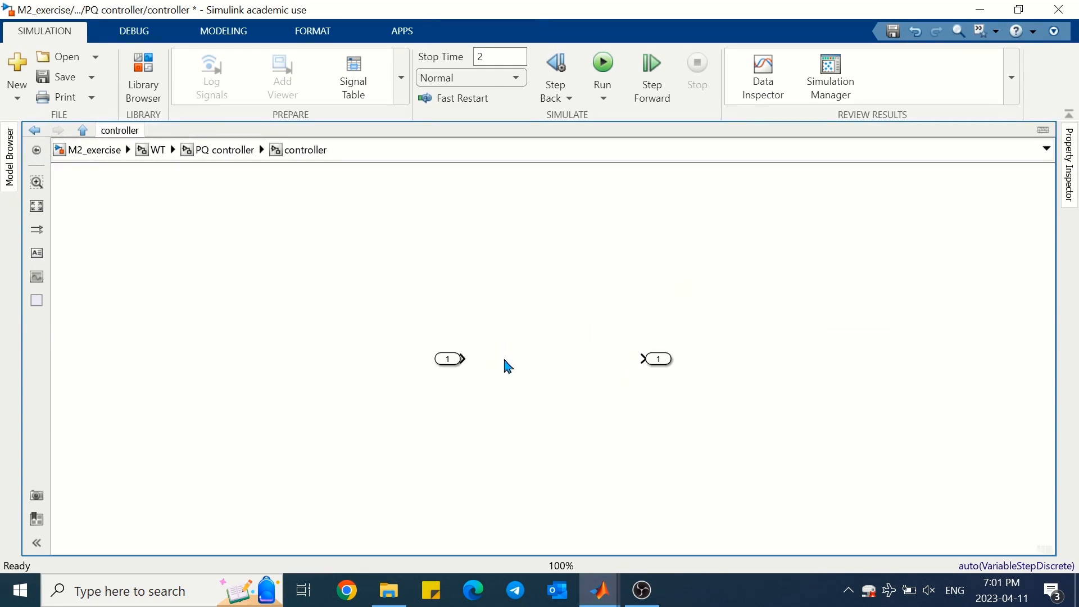
pyautogui.click(449, 363)
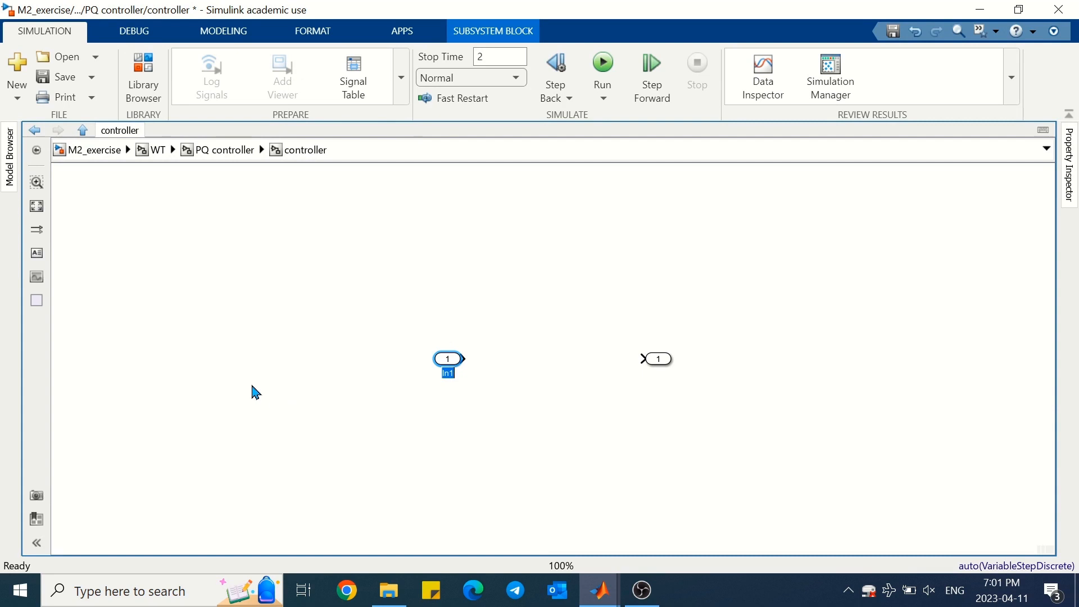
pyautogui.write('PQref')
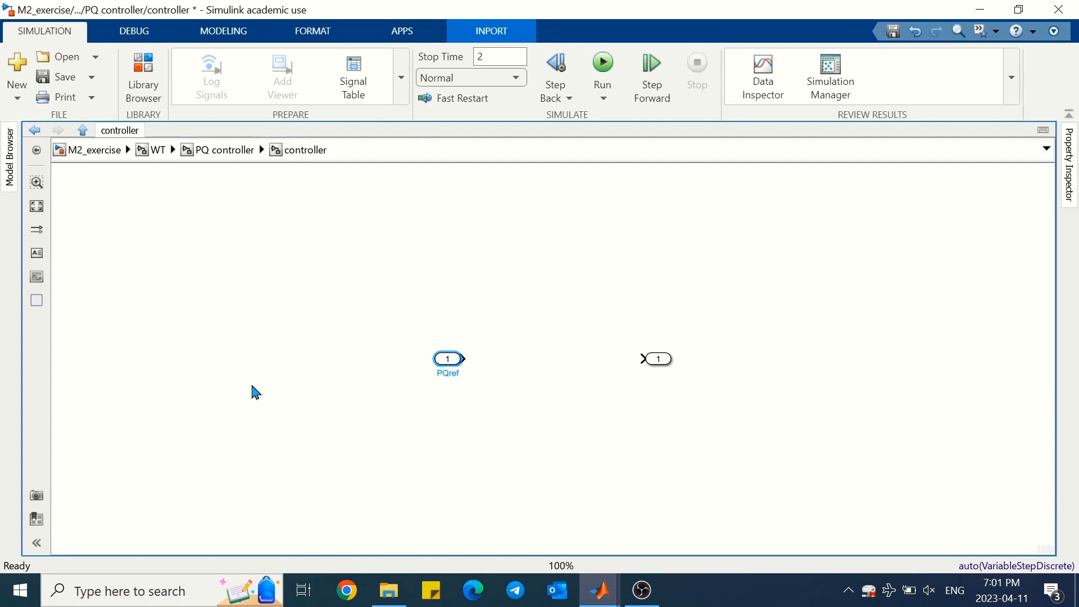
pyautogui.click(363, 434)
# Duplicate the PQref input port directly below itself and name the copy PQmeasured.
pyautogui.moveTo(441, 361); pyautogui.dragTo(439, 411)
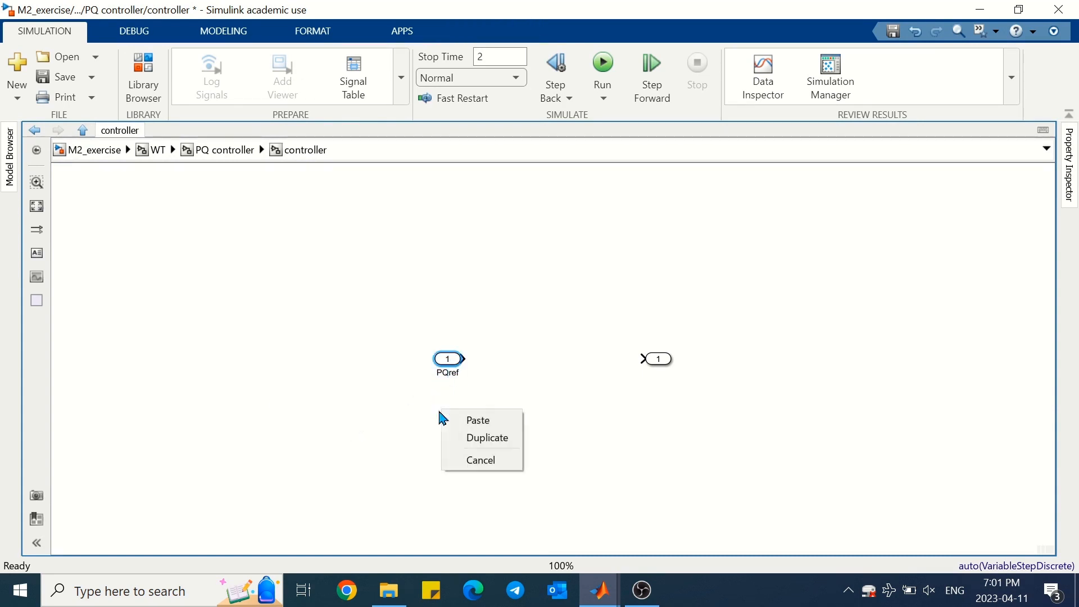
pyautogui.click(454, 421)
pyautogui.doubleClick(449, 422)
pyautogui.write('PQmeasured')
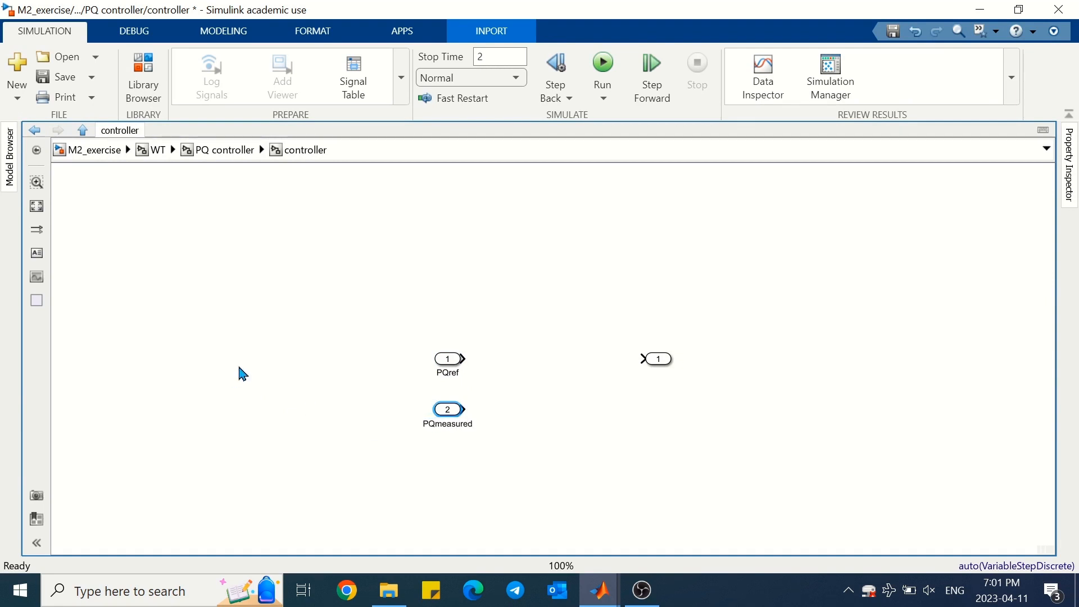
pyautogui.moveTo(448, 413); pyautogui.dragTo(453, 479)
pyautogui.click(449, 473)
pyautogui.doubleClick(439, 474)
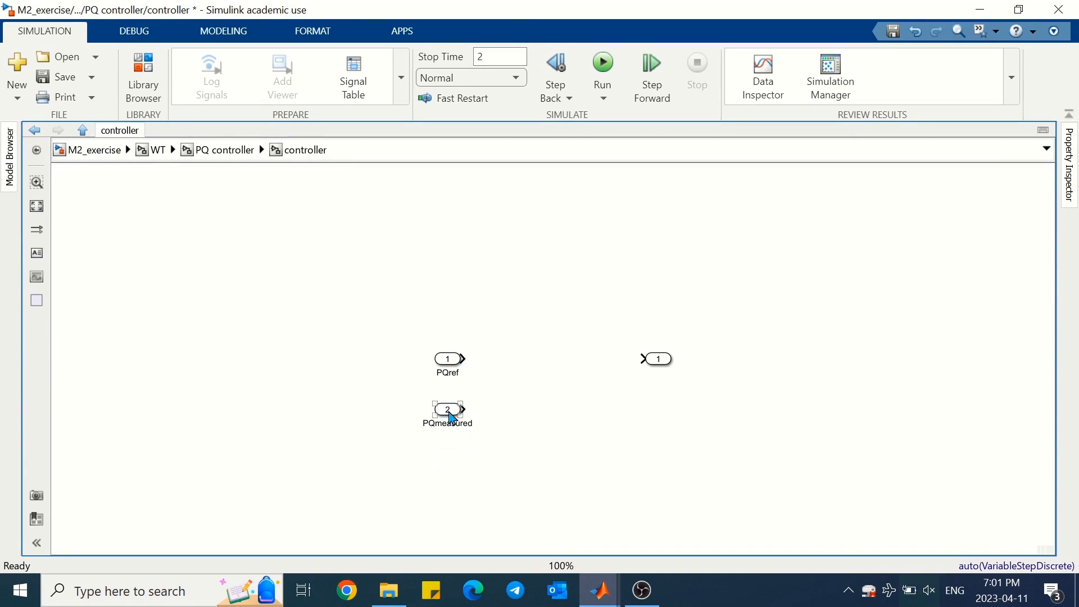
# Duplicate the PQmeasured input port directly below itself and name the copy Udq_measured.
pyautogui.moveTo(452, 419); pyautogui.dragTo(452, 474)
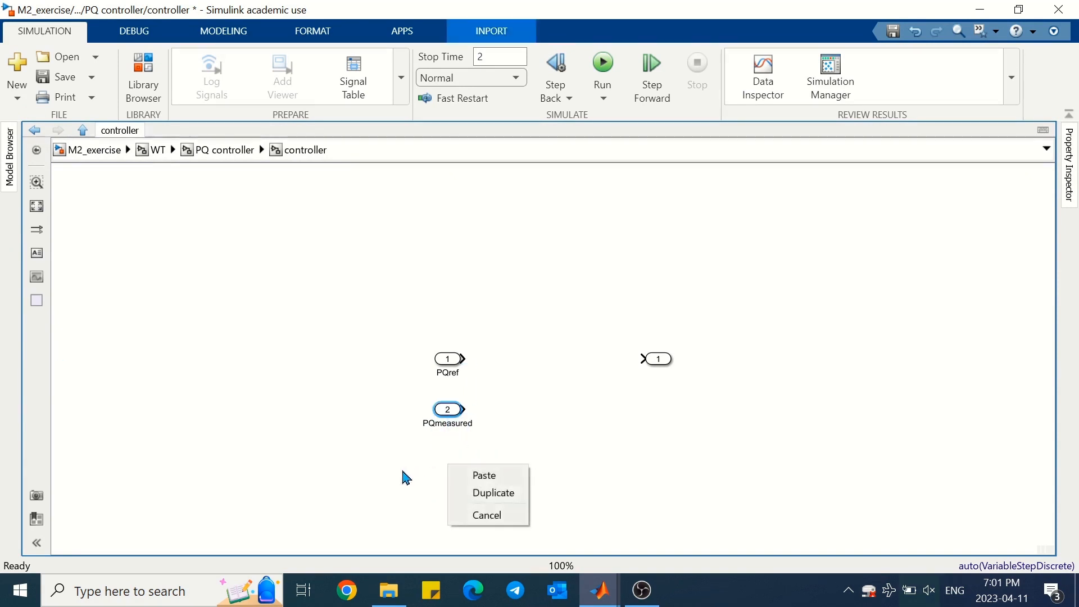
pyautogui.click(456, 479)
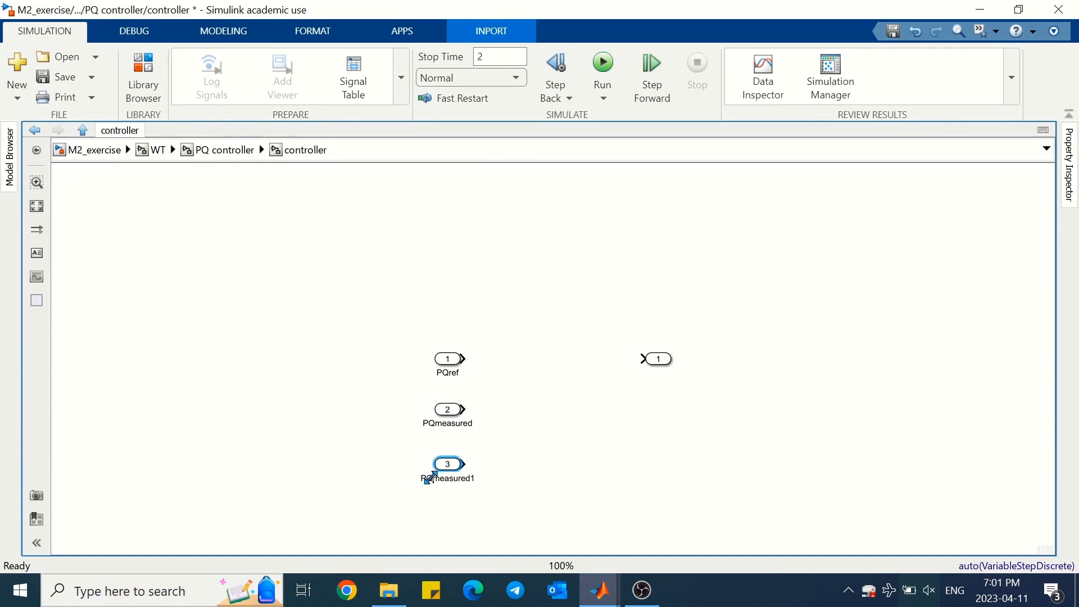
pyautogui.doubleClick(443, 479)
pyautogui.write('Udq_measured')
# Insert a fourth input port below Udq_measured and name it Idq_measured.
pyautogui.click(451, 513)
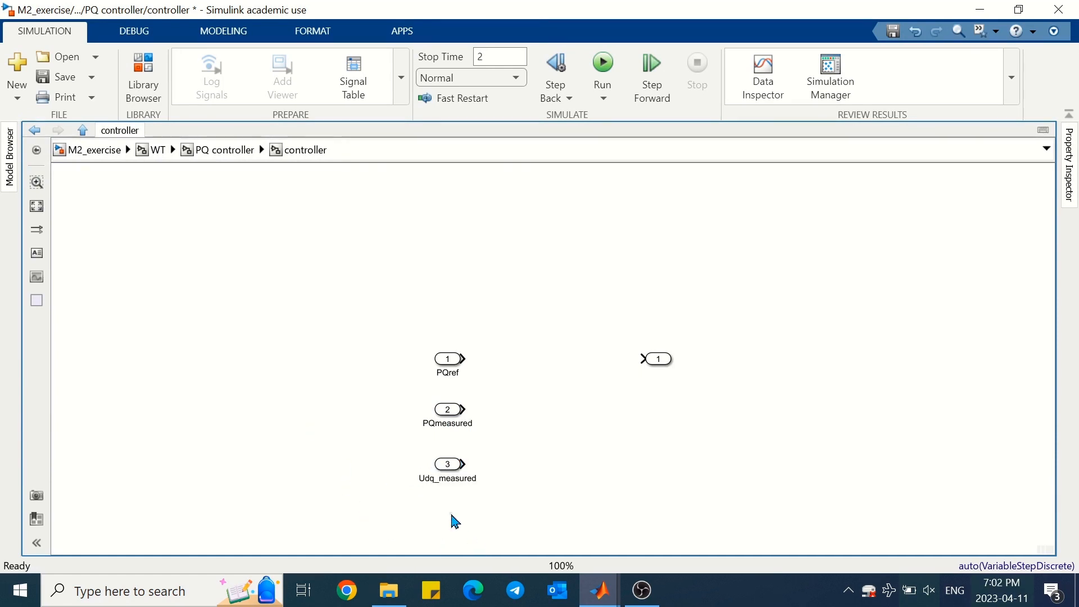
pyautogui.write('inp')
pyautogui.press('Return')
pyautogui.doubleClick(453, 526)
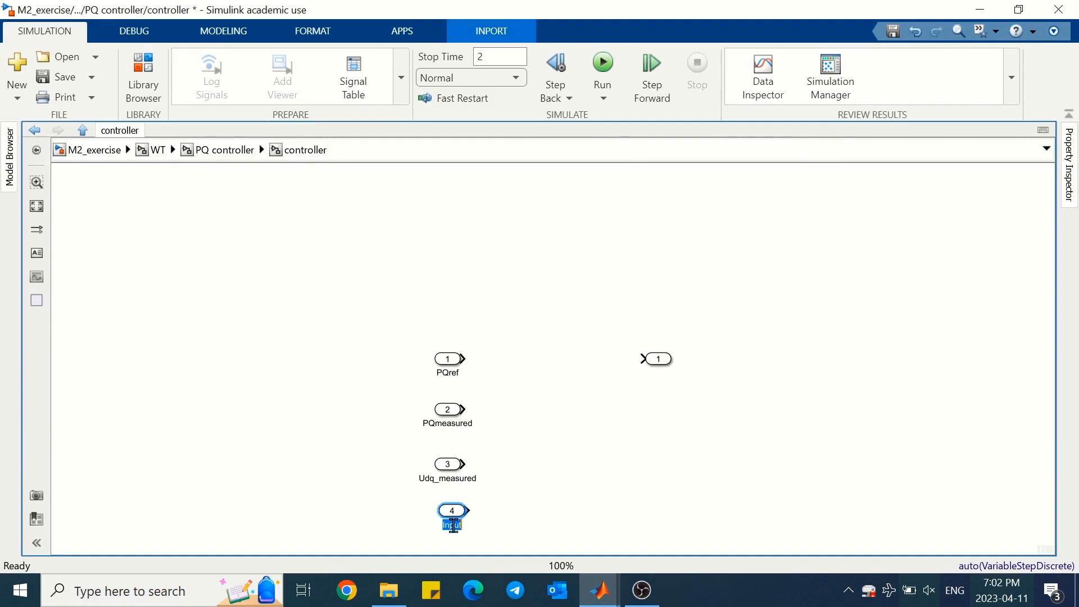
pyautogui.write('Idq_measured')
pyautogui.click(416, 454)
# Move the controller's output port down to about mid-height of the four input ports and rename it Udq.
pyautogui.click(659, 360)
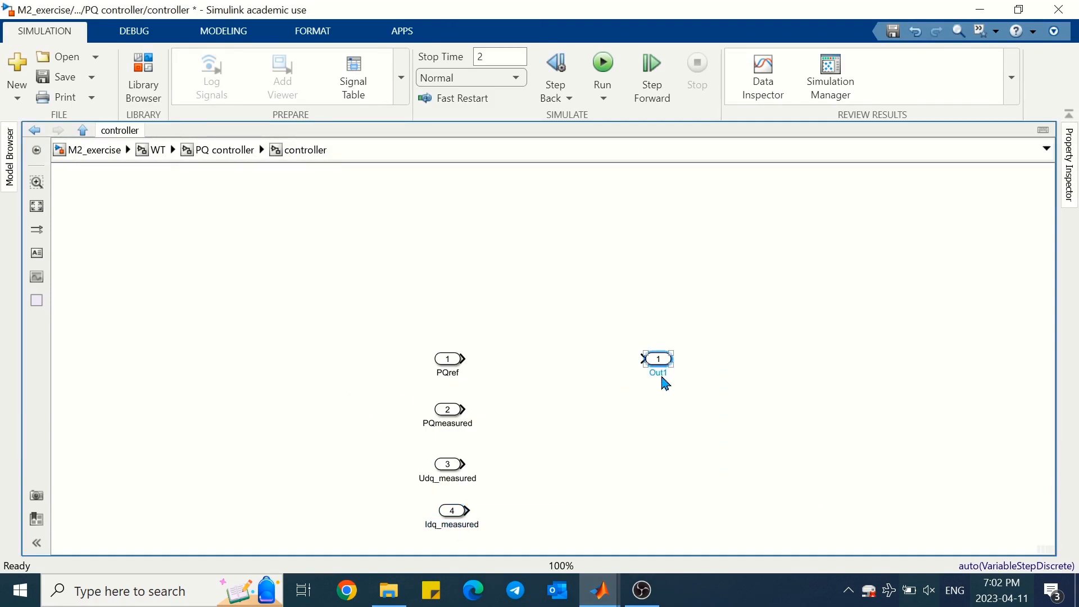
pyautogui.moveTo(659, 360); pyautogui.dragTo(690, 440)
pyautogui.doubleClick(683, 445)
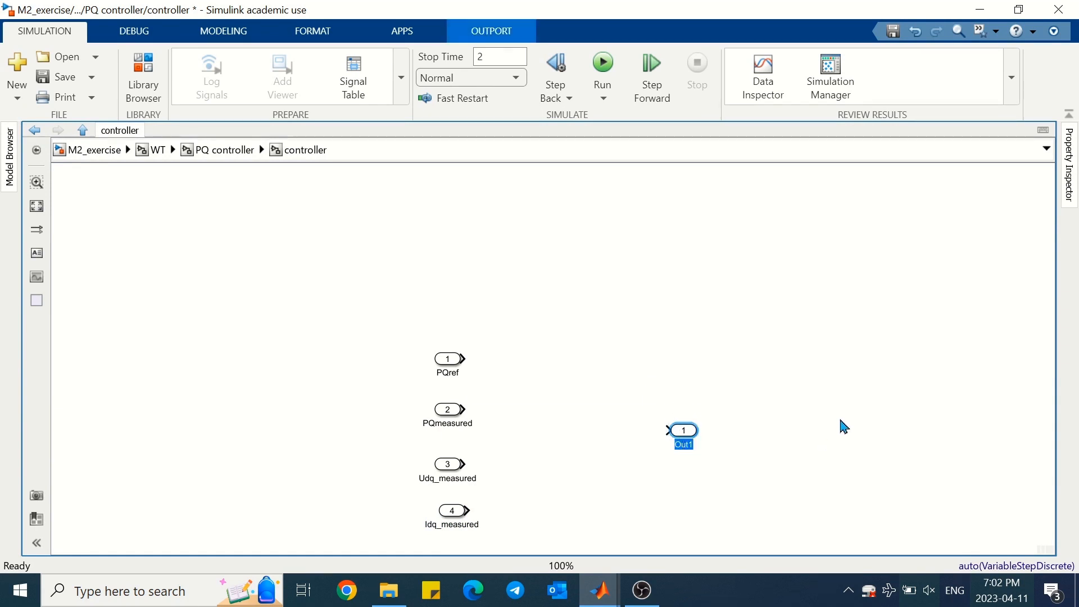
pyautogui.click(803, 360)
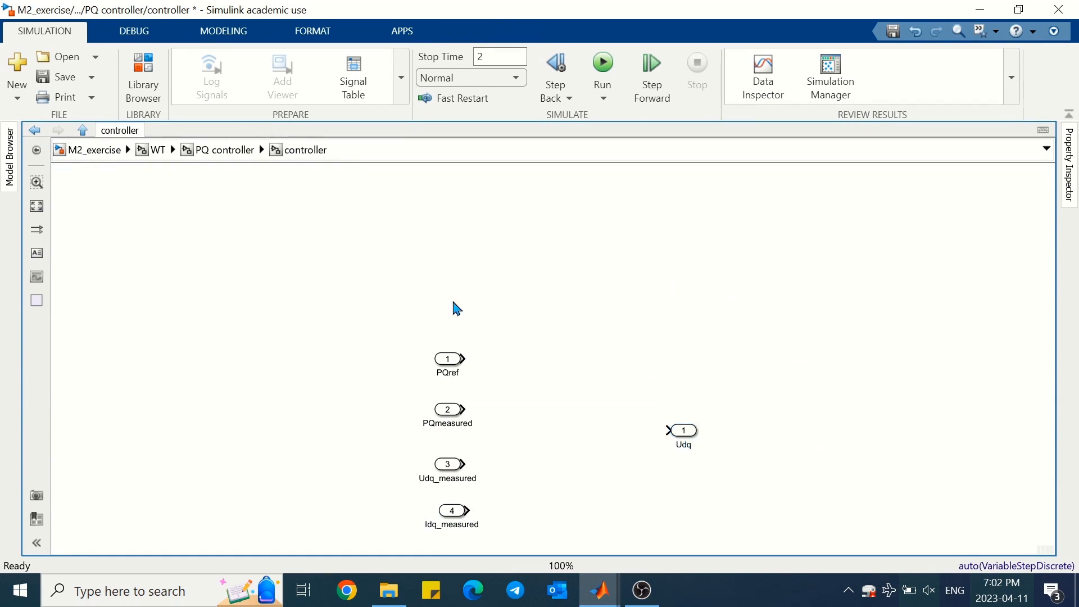
# In the PQ controller, delete the line into PQref and connect Udq to Udq_measured and Idq to Idq_measured.
pyautogui.click(224, 150)
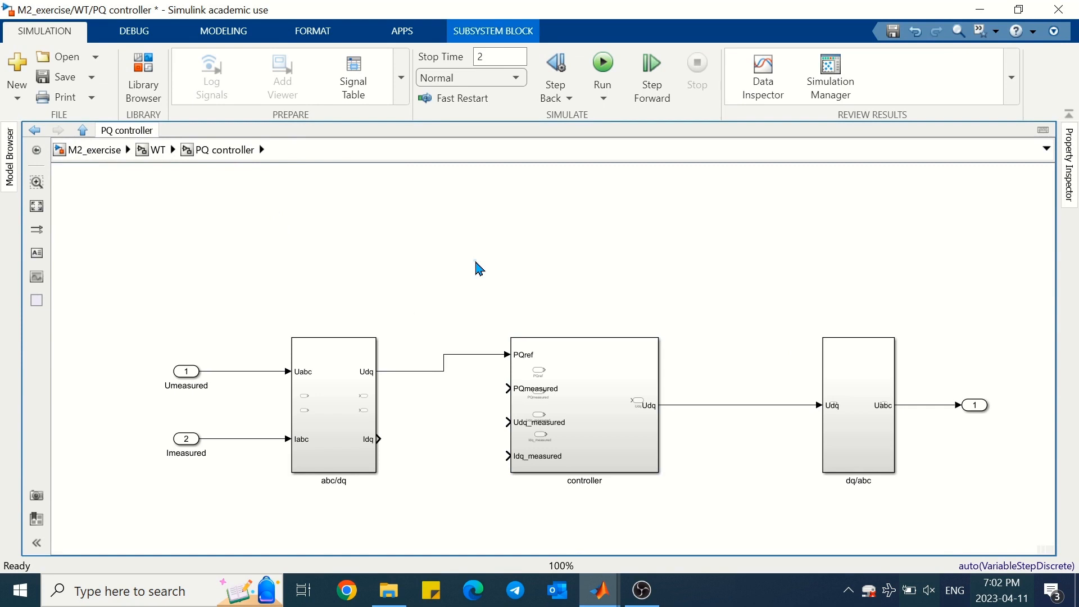
pyautogui.click(479, 269)
pyautogui.click(483, 357)
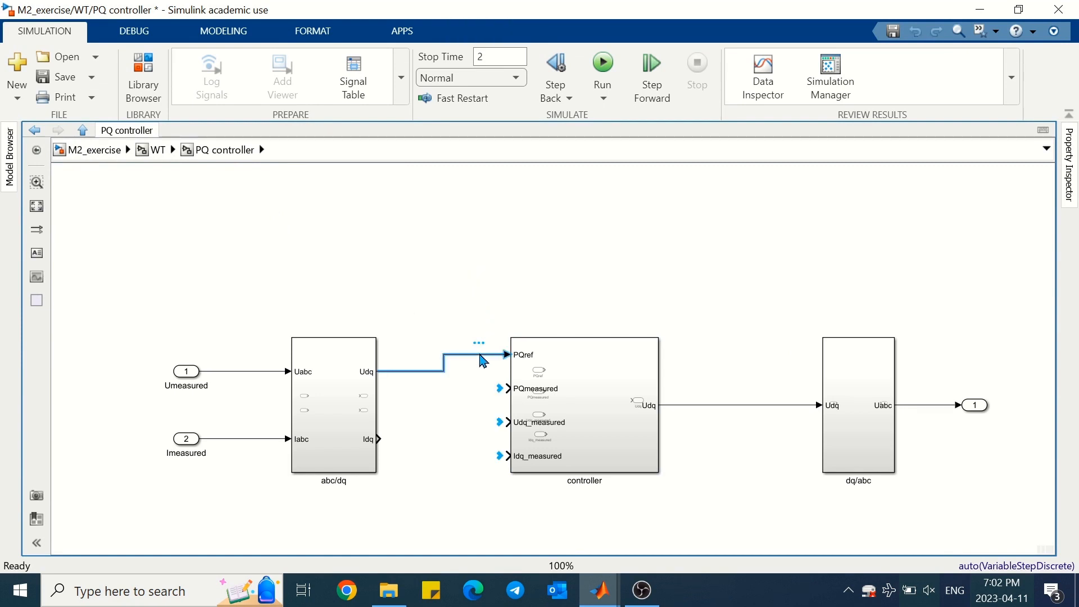
pyautogui.press('Delete')
pyautogui.moveTo(400, 378); pyautogui.dragTo(506, 424)
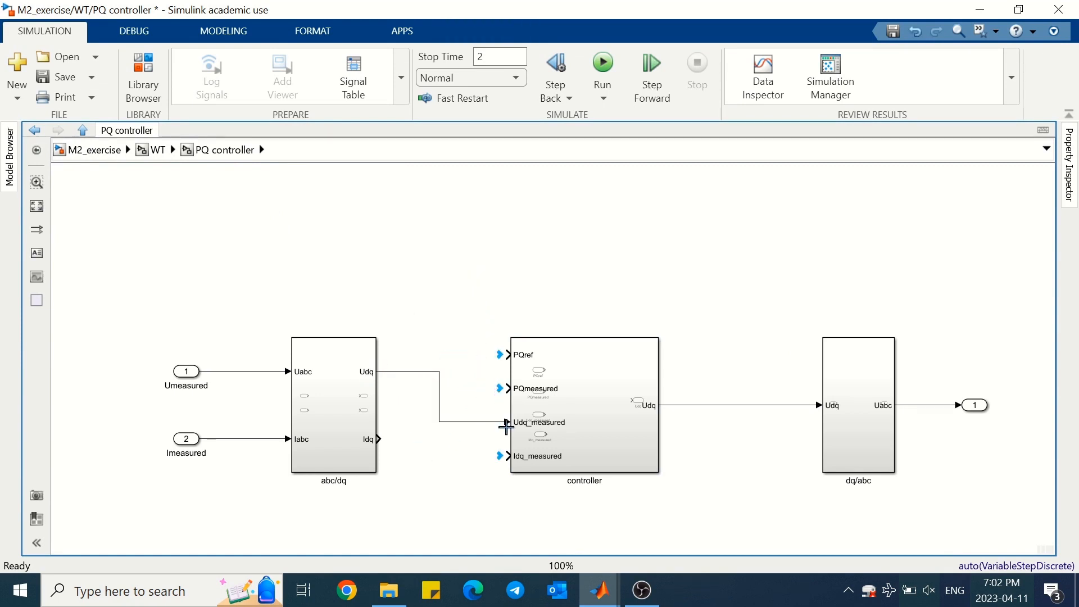
pyautogui.moveTo(379, 439); pyautogui.dragTo(509, 456)
# Add an input port named PQref beside the controller block and connect it to the PQref input.
pyautogui.hotkey('ctrl', 'v')
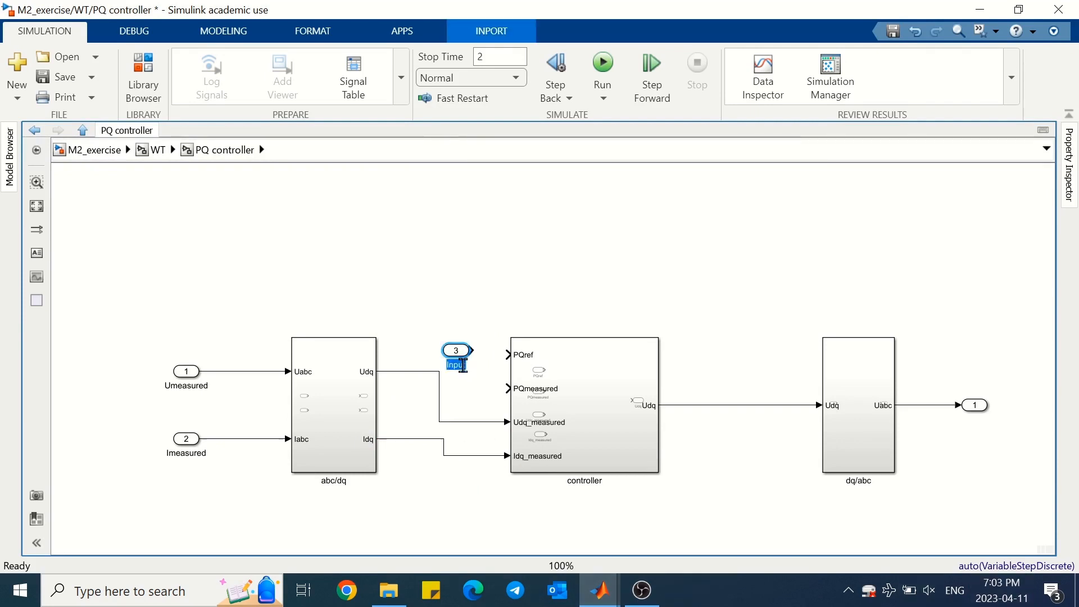
pyautogui.press('BackSpace')
pyautogui.press('BackSpace')
pyautogui.moveTo(473, 350); pyautogui.dragTo(508, 355)
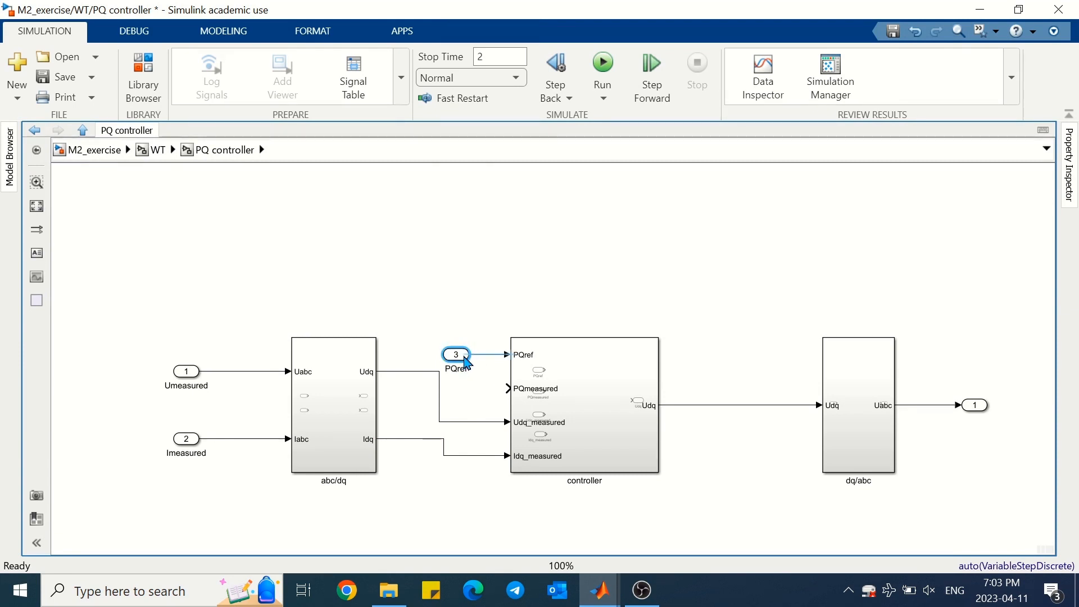
# Add an input port named PQmeasured below PQref and connect it to the controller block's PQmeasured input.
pyautogui.doubleClick(466, 392)
pyautogui.write('in')
pyautogui.press('Return')
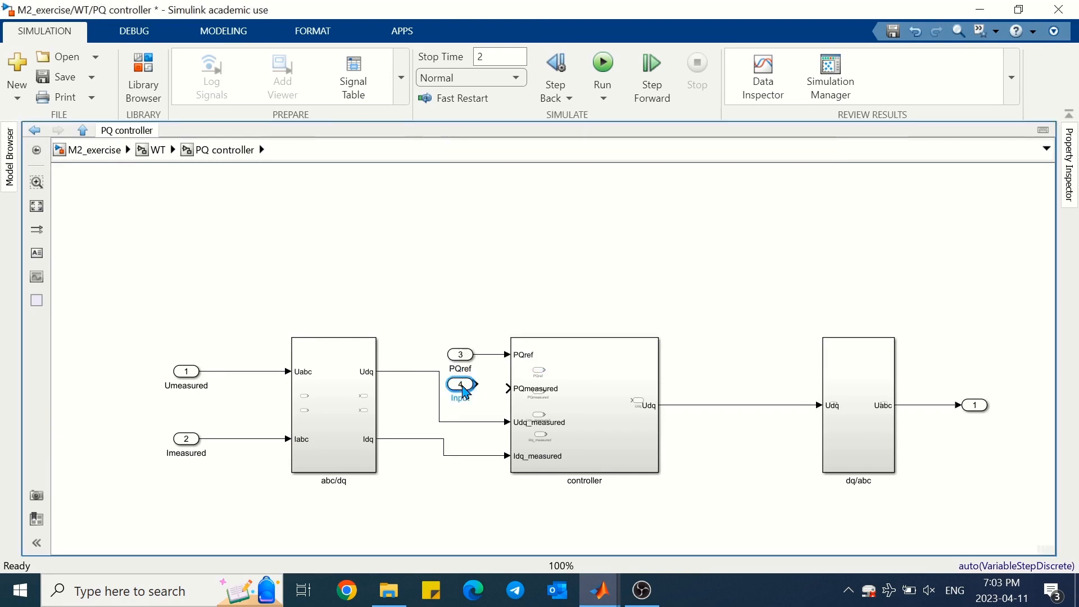
pyautogui.doubleClick(460, 399)
pyautogui.write('PQme')
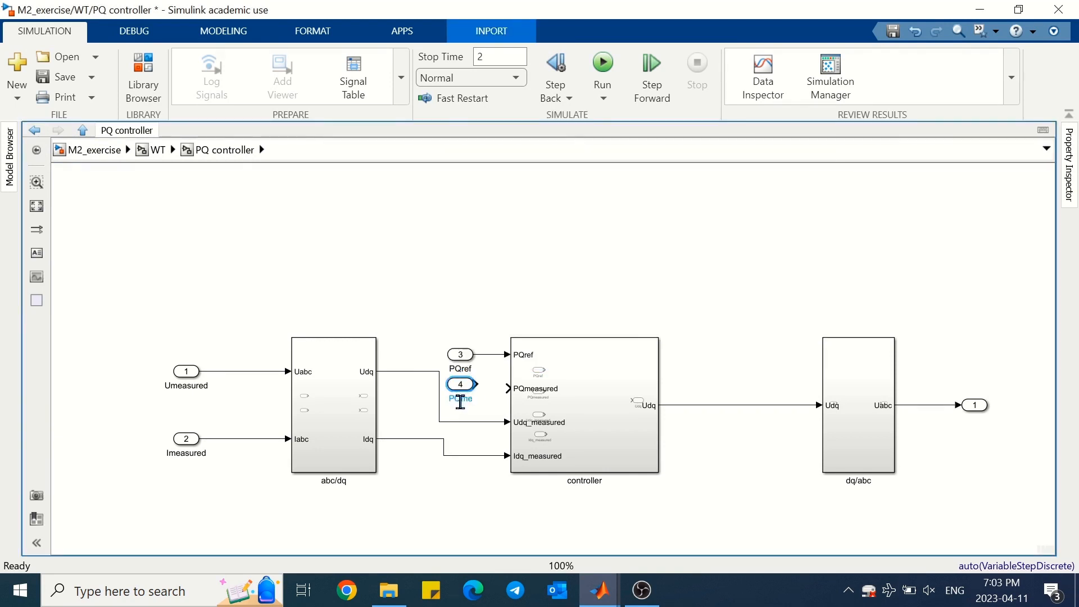
pyautogui.write('asured')
pyautogui.click(403, 313)
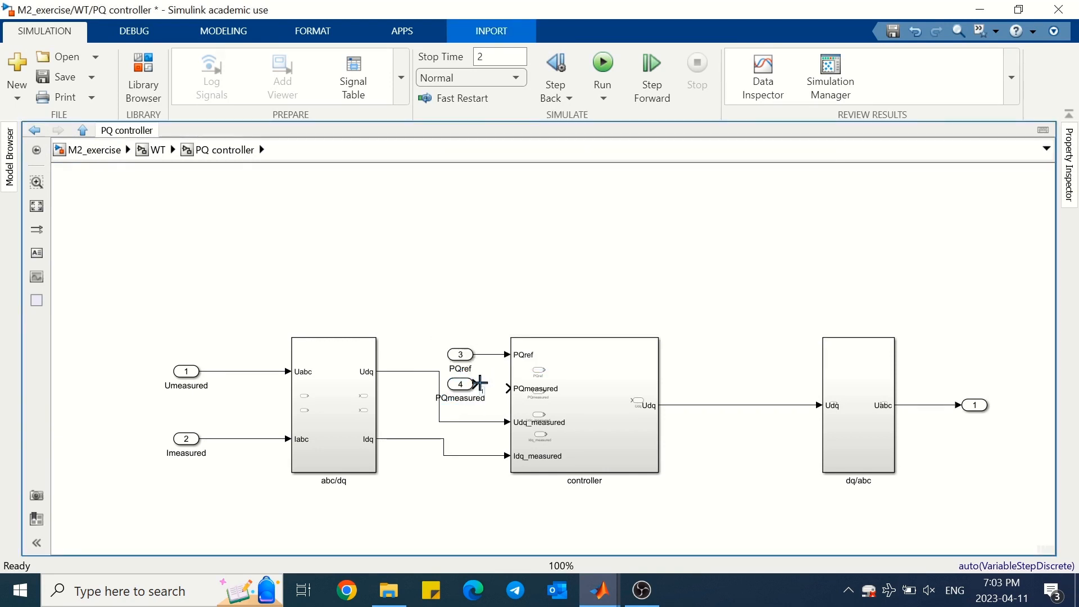
pyautogui.moveTo(480, 384); pyautogui.dragTo(495, 388)
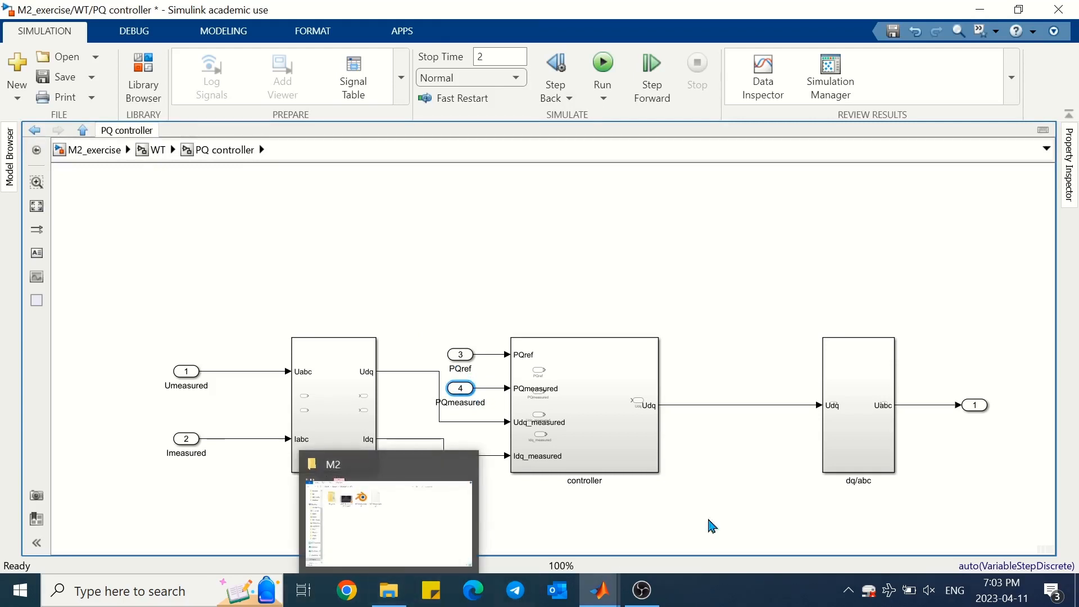
# Move the controller and dq/abc blocks together with the PQref, PQmeasured and output ports slightly upward.
pyautogui.moveTo(1012, 294); pyautogui.dragTo(460, 510)
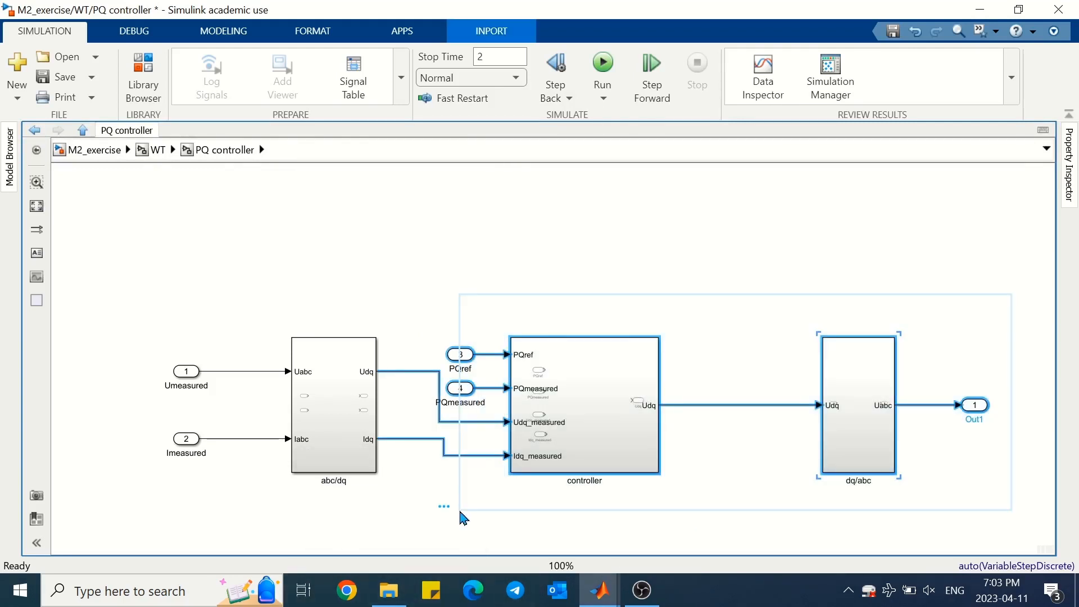
pyautogui.press('Up')
pyautogui.press('Up')
pyautogui.press('Up')
pyautogui.press('Up')
pyautogui.press('Up')
pyautogui.press('Up')
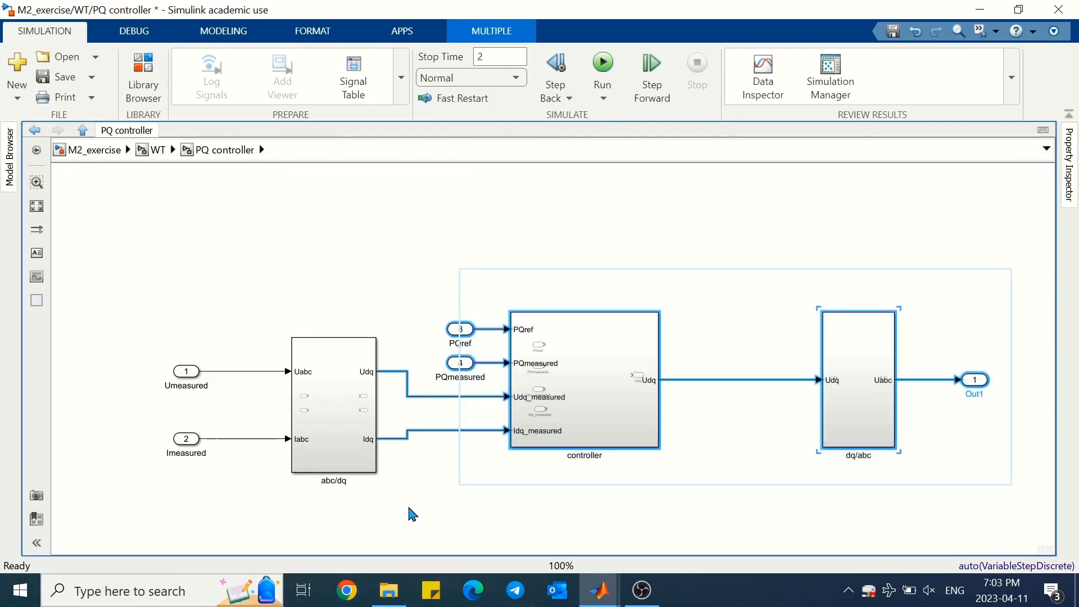
pyautogui.click(411, 512)
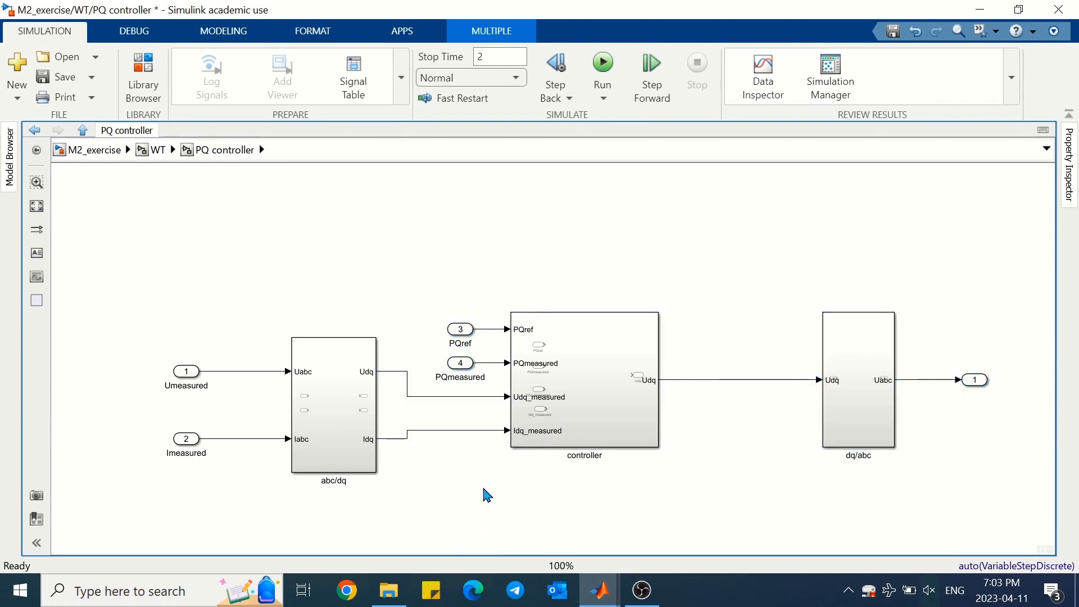
# Create a mask for the abc/dq block with icon transparency Opaque with Ports, save it and close the editor.
pyautogui.rightClick(329, 409)
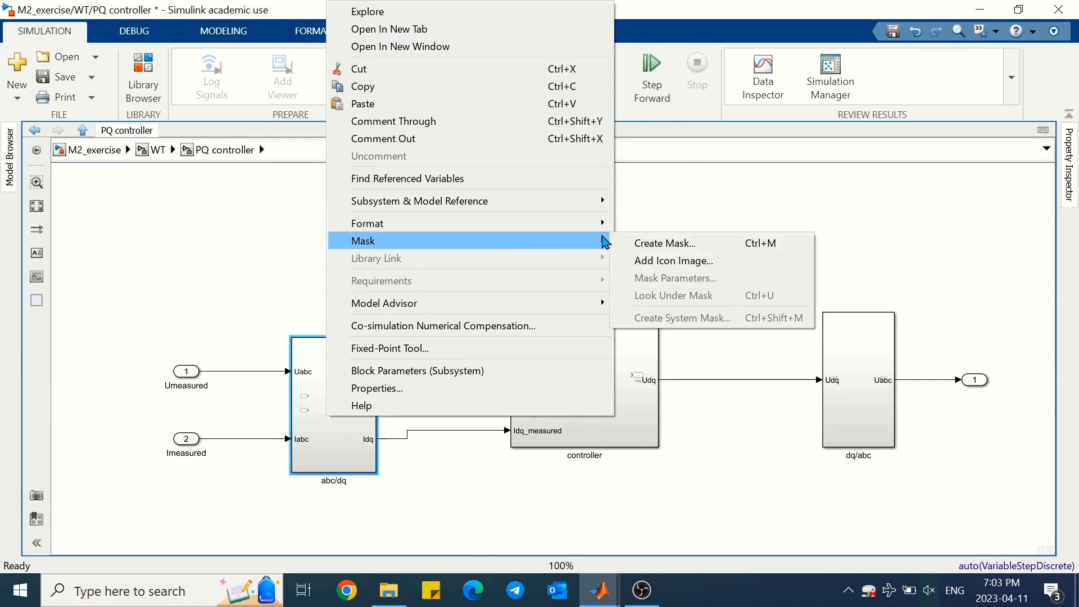
pyautogui.click(630, 243)
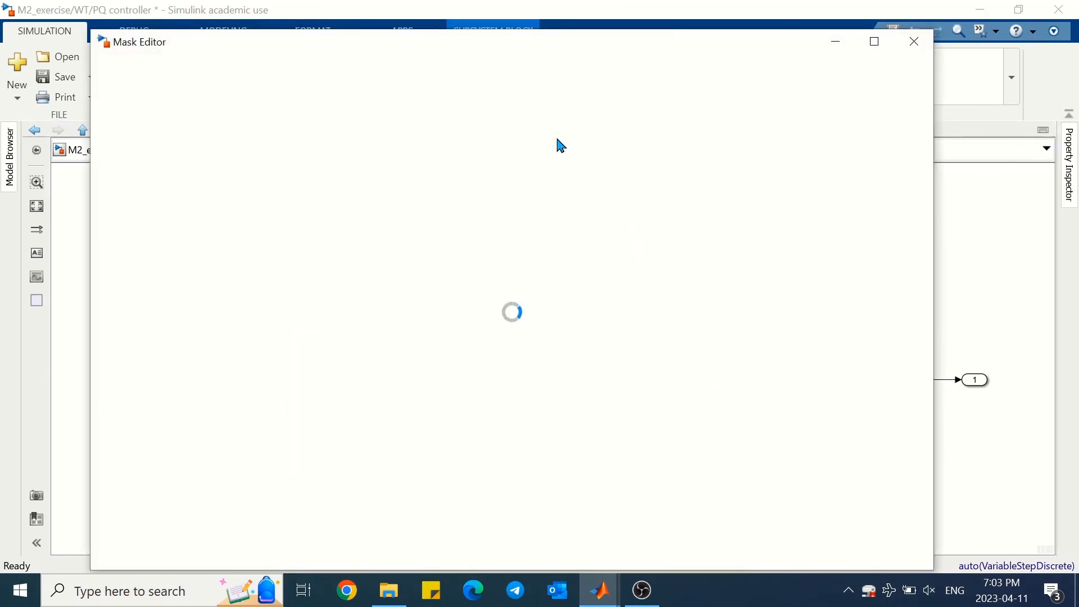
pyautogui.click(579, 166)
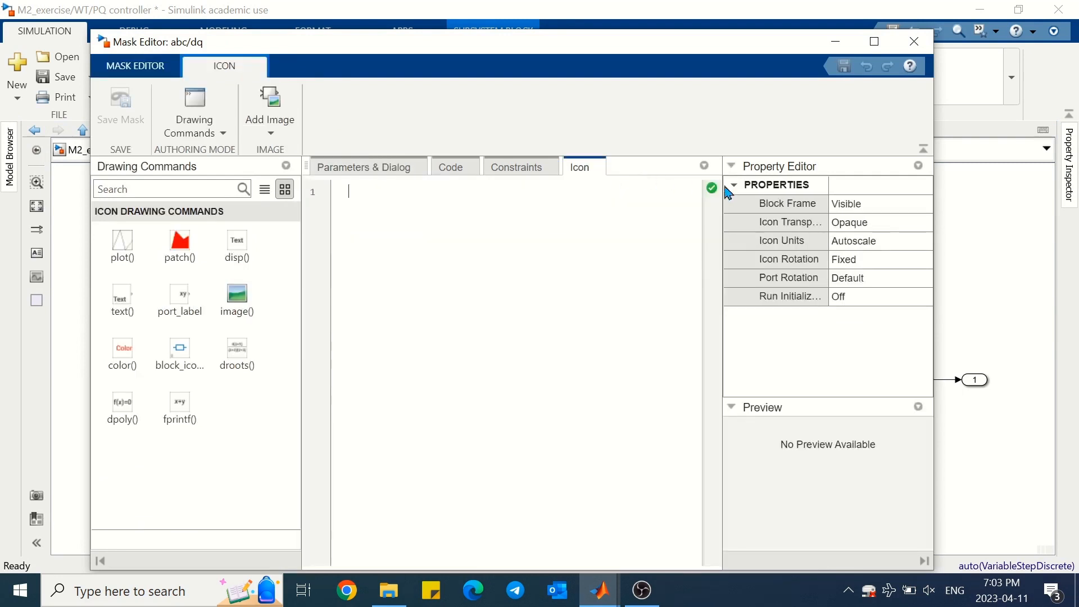
pyautogui.click(881, 224)
pyautogui.moveTo(724, 248); pyautogui.dragTo(594, 248)
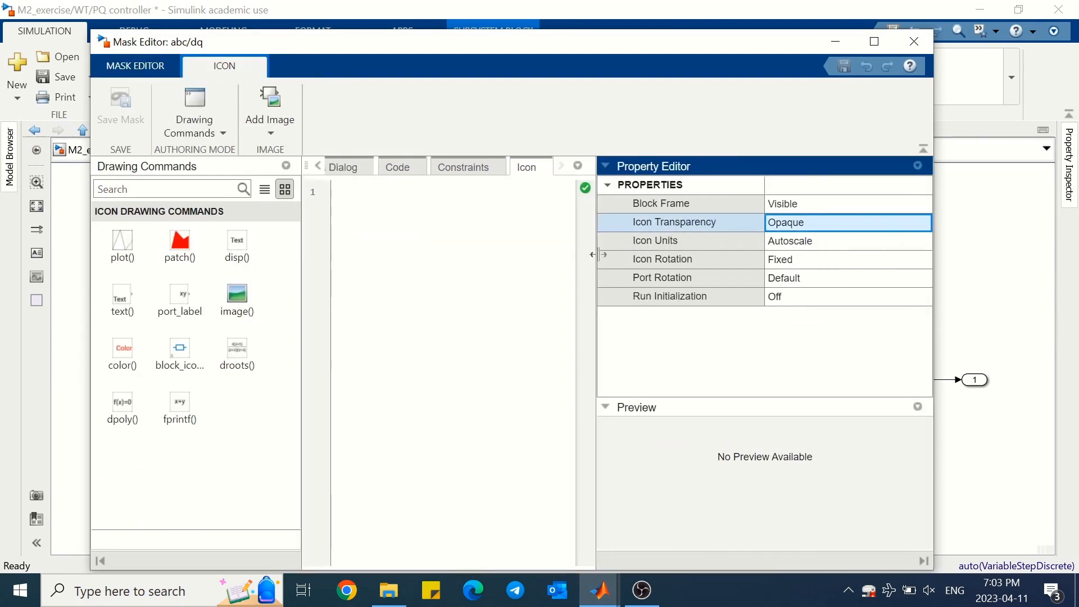
pyautogui.click(781, 229)
pyautogui.click(799, 281)
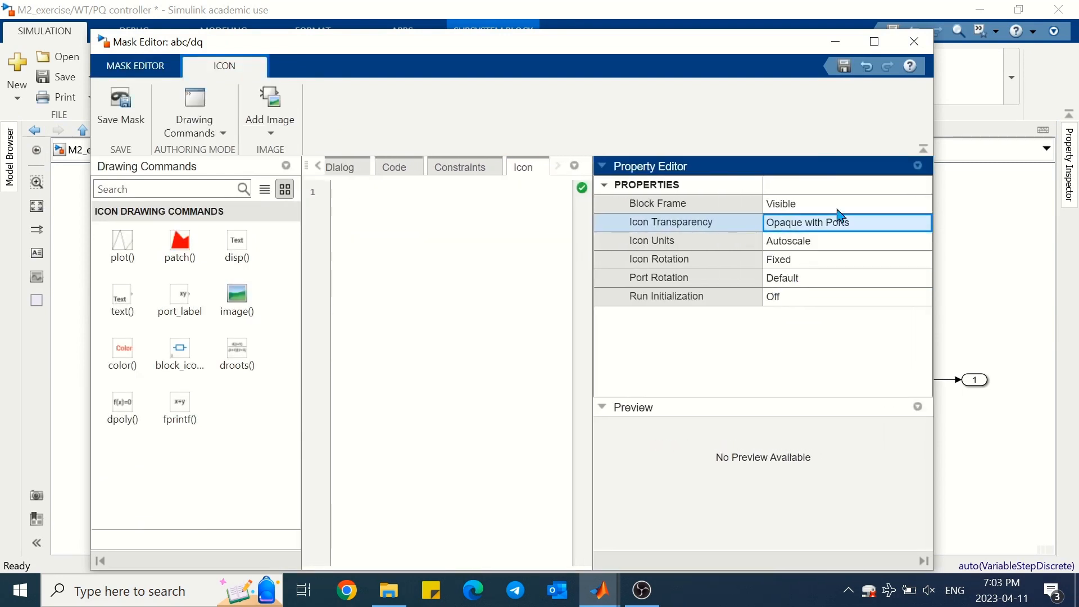
pyautogui.click(847, 69)
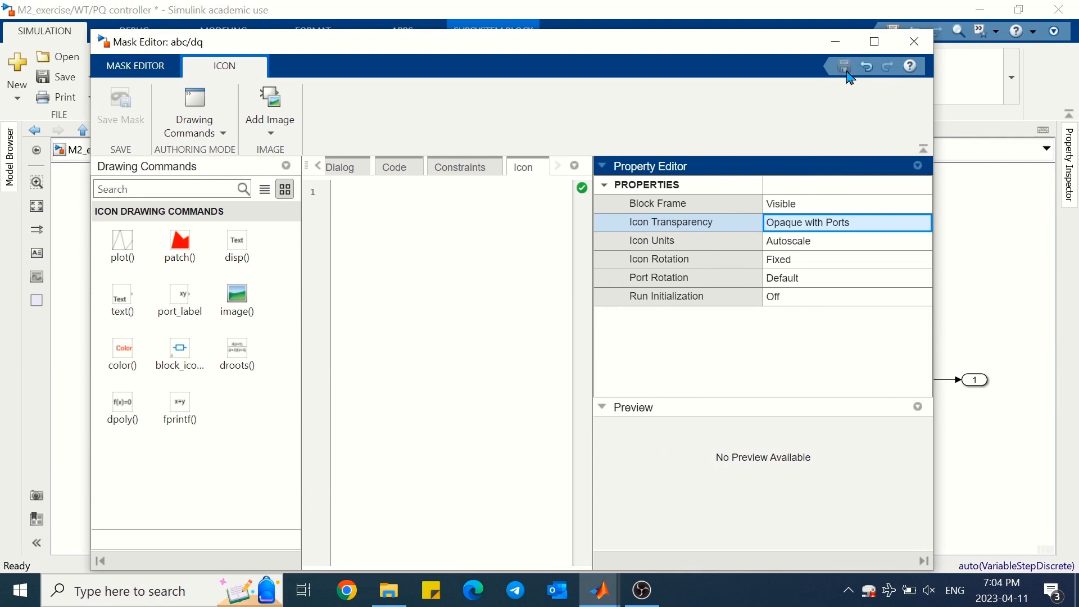
pyautogui.click(914, 41)
# Create a mask for the controller block with icon transparency Opaque with Ports, save it and close the editor.
pyautogui.rightClick(620, 368)
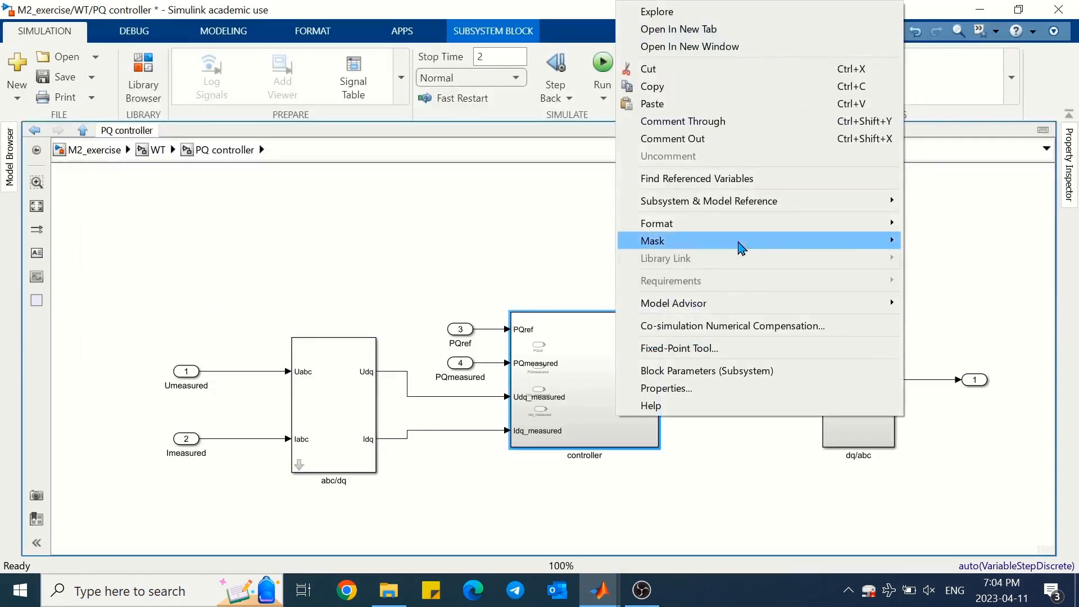
pyautogui.moveTo(737, 245)
pyautogui.click(466, 241)
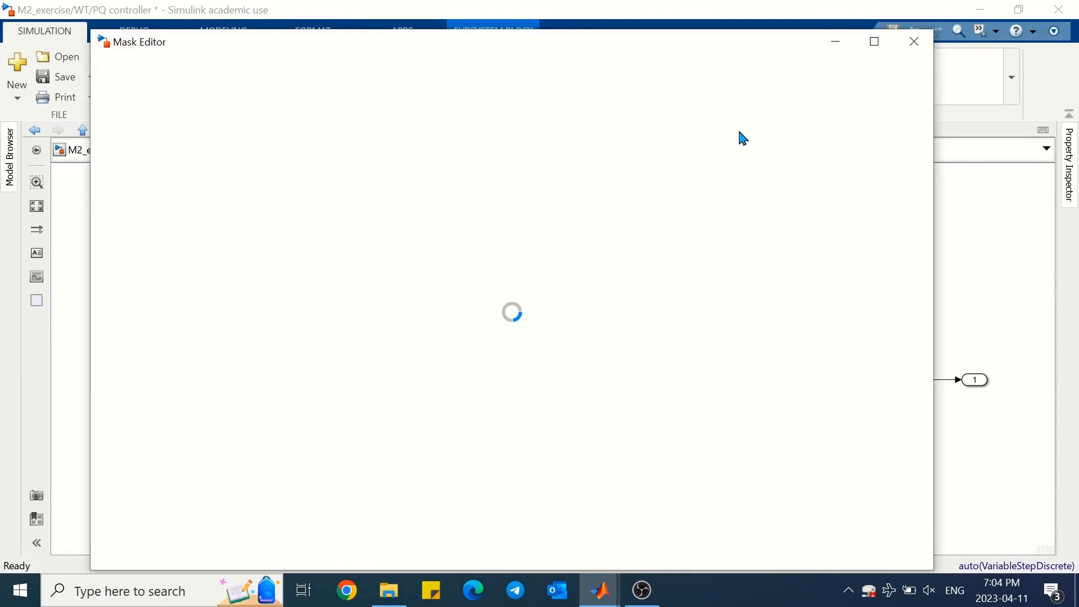
pyautogui.click(580, 167)
pyautogui.click(858, 225)
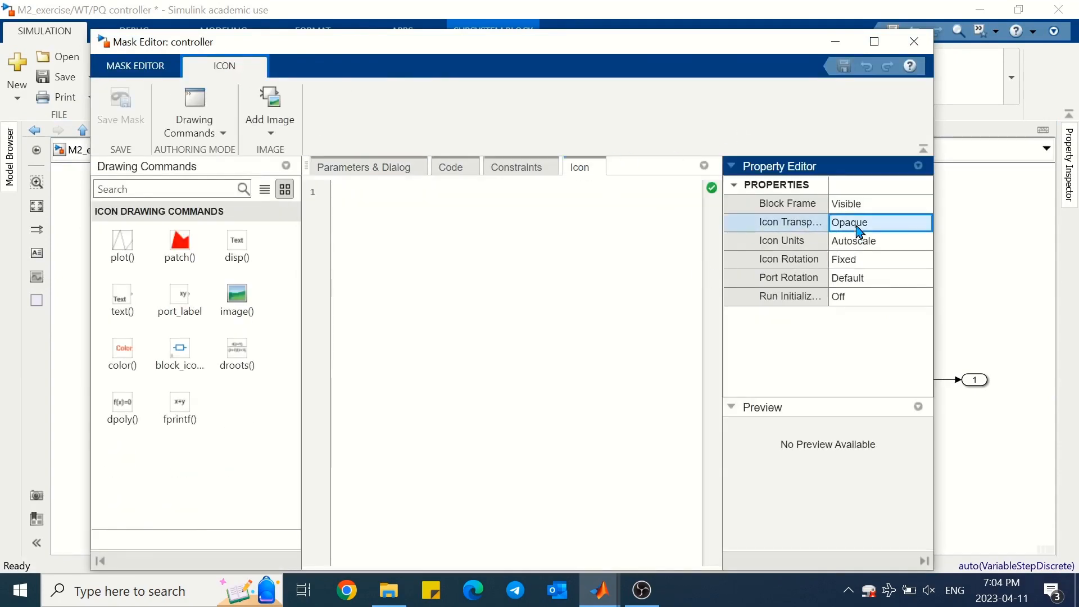
pyautogui.click(866, 279)
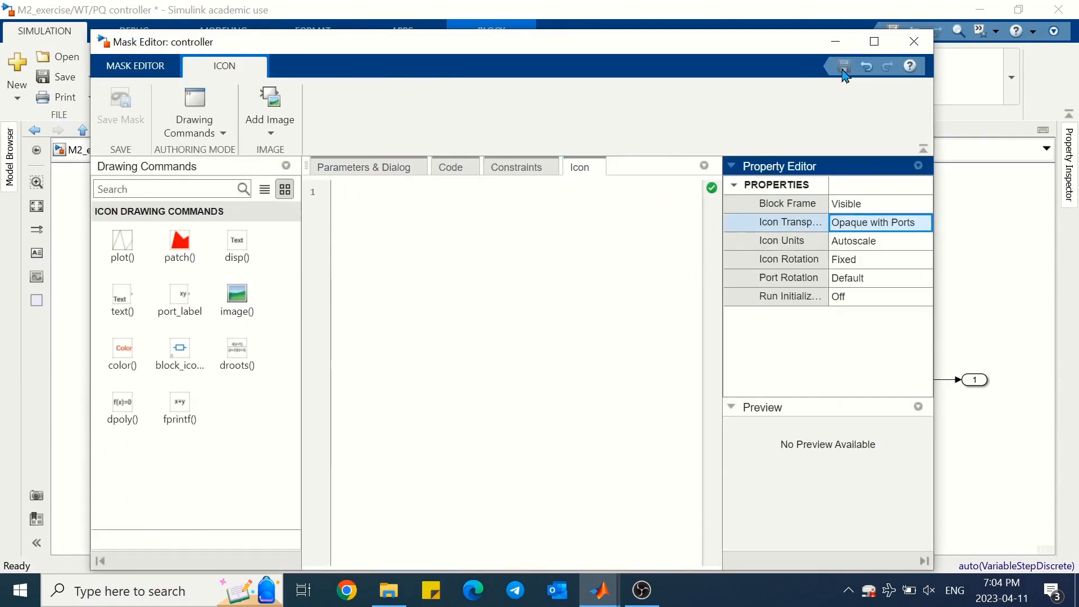
pyautogui.click(914, 41)
# Create a mask for the dq/abc block with icon transparency Opaque with Ports, save it and close the editor.
pyautogui.rightClick(868, 356)
pyautogui.moveTo(855, 241)
pyautogui.click(752, 247)
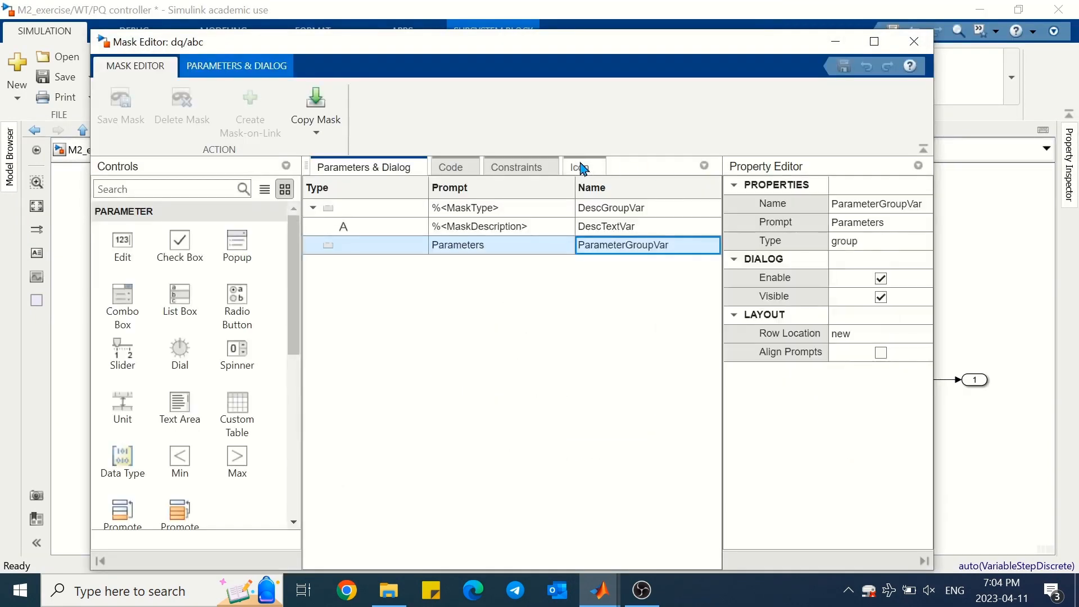
pyautogui.click(580, 167)
pyautogui.click(836, 224)
pyautogui.click(836, 224)
pyautogui.click(864, 286)
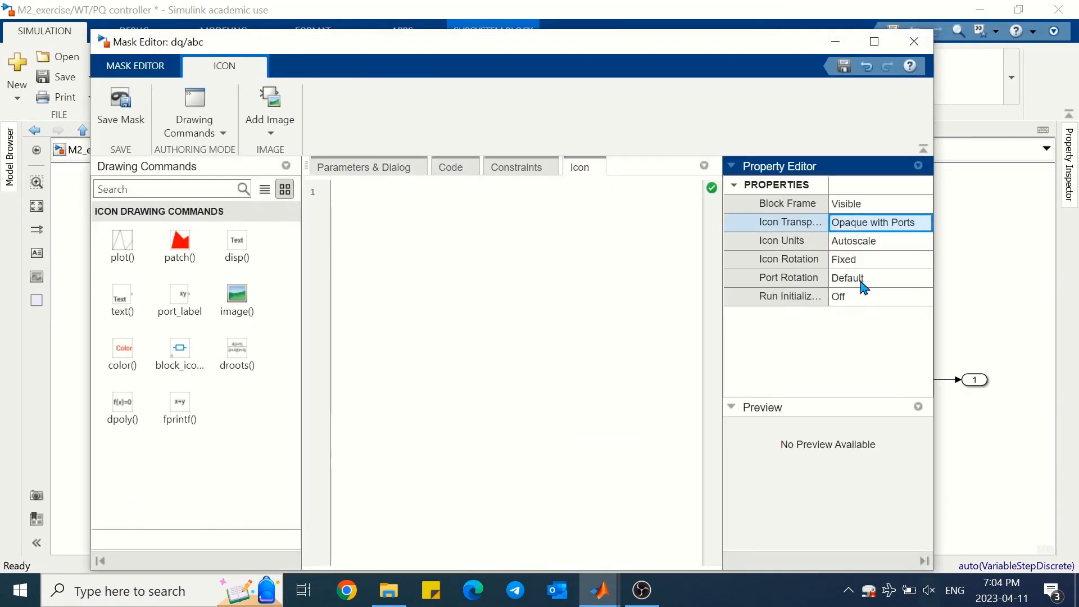
pyautogui.click(844, 67)
pyautogui.click(913, 41)
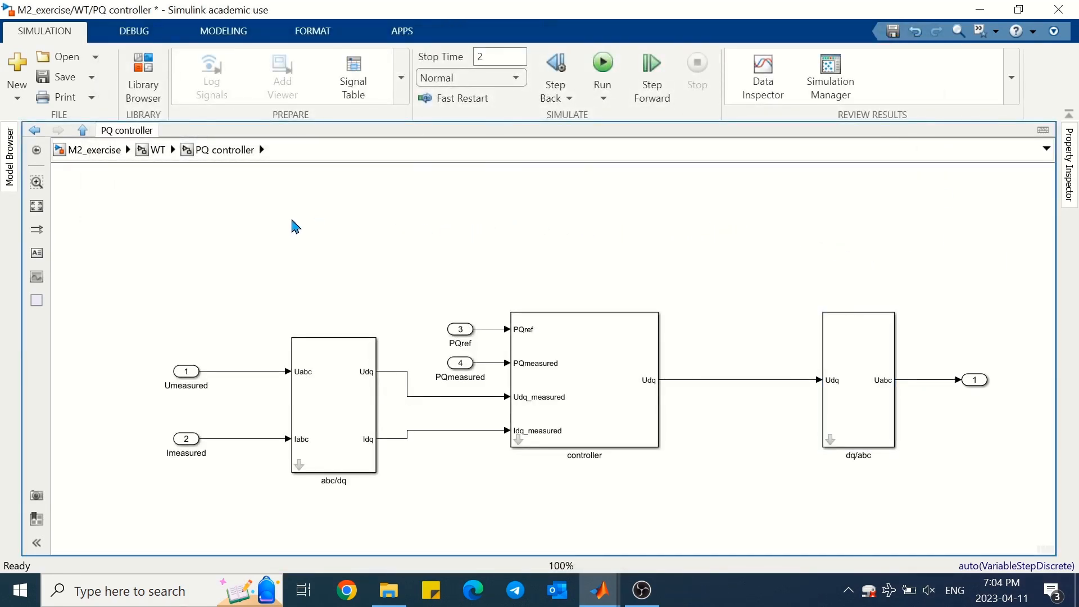
# In the WT subsystem, connect the PQ controller output to the VSC's Uref input and place the PQ controller, enlarged, beside the DC source.
pyautogui.click(158, 149)
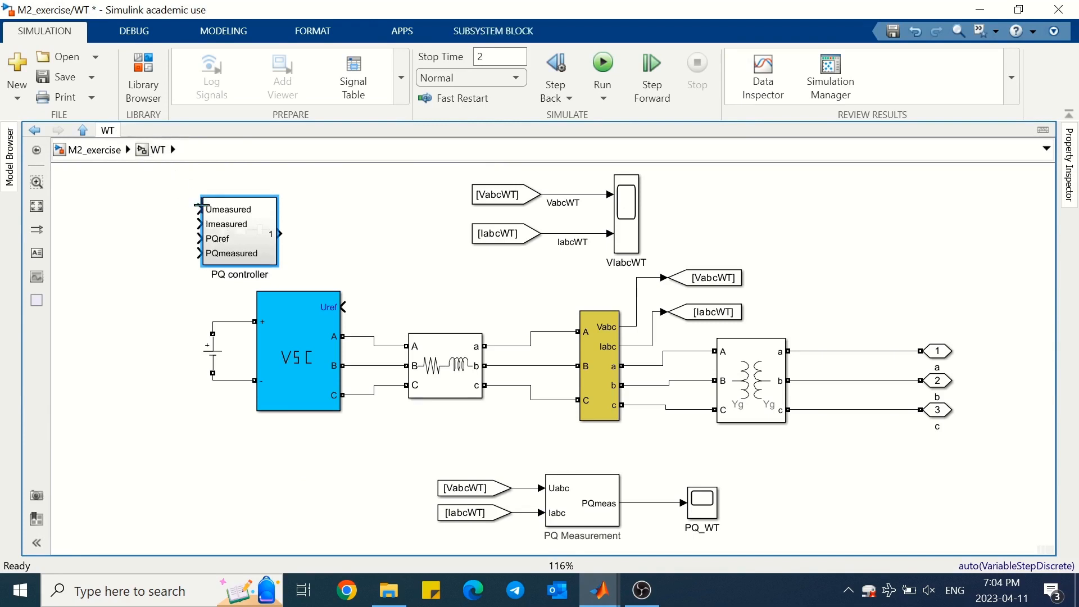
pyautogui.moveTo(243, 235)
pyautogui.mouseDown()
pyautogui.moveTo(197, 245)
pyautogui.moveTo(342, 279)
pyautogui.moveTo(347, 307)
pyautogui.mouseUp()
pyautogui.click(233, 249)
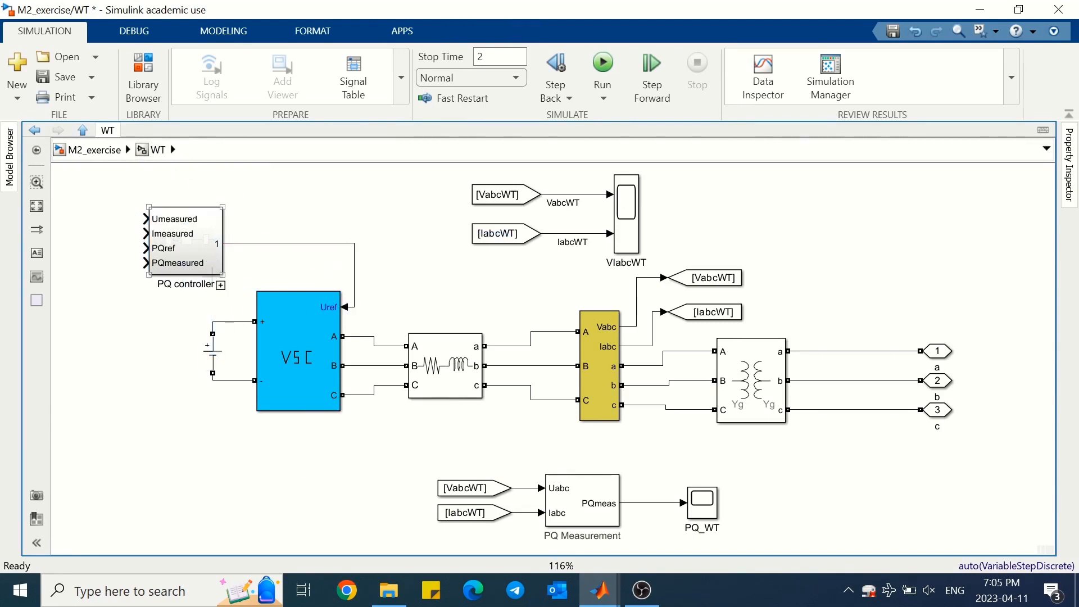
pyautogui.moveTo(203, 258); pyautogui.dragTo(164, 383)
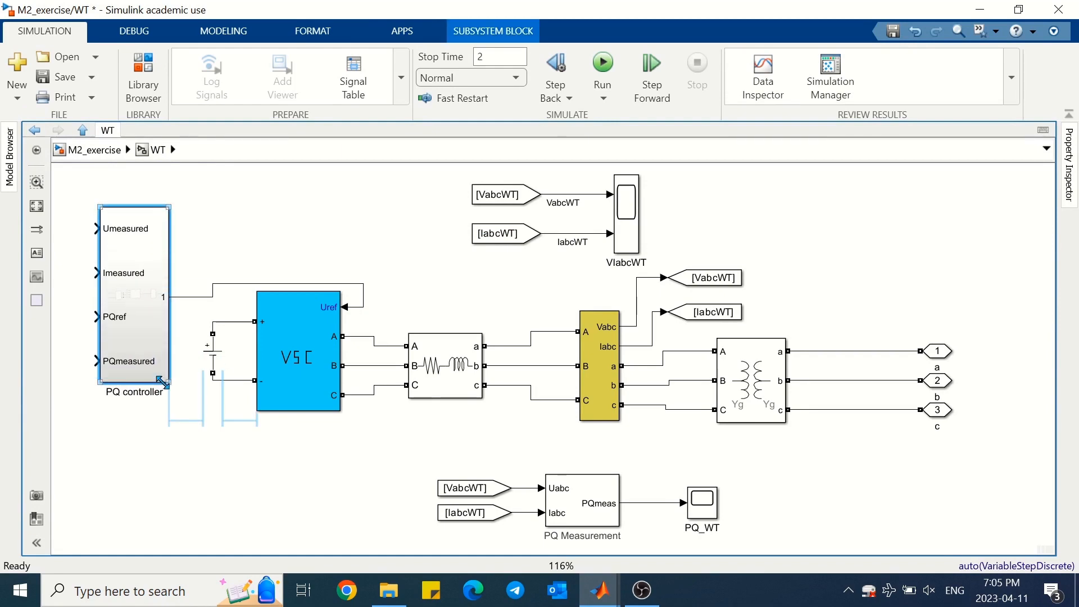
pyautogui.moveTo(145, 331); pyautogui.dragTo(145, 312)
# Create a mask for the PQ controller block with icon transparency Opaque with Ports, save it and close the editor.
pyautogui.rightClick(145, 291)
pyautogui.moveTo(418, 239)
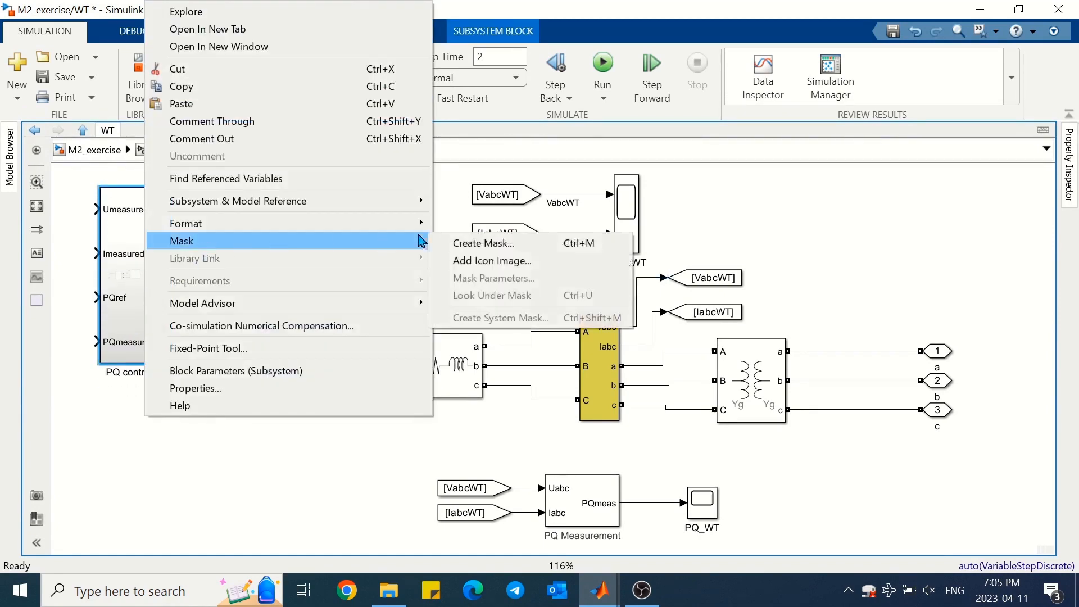
pyautogui.click(483, 243)
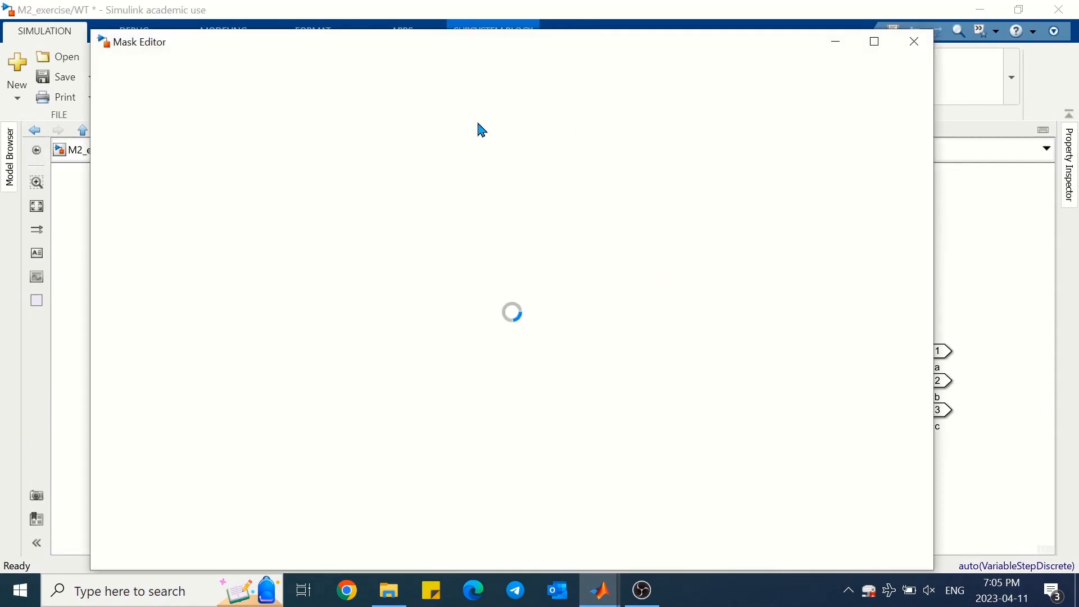
pyautogui.click(574, 167)
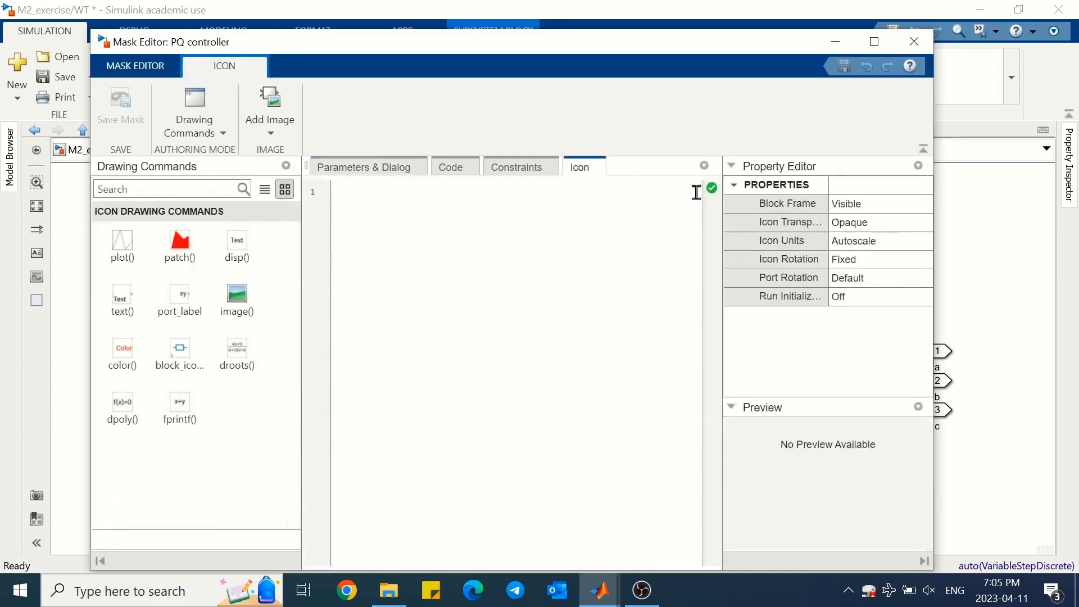
pyautogui.click(878, 226)
pyautogui.click(878, 227)
pyautogui.click(875, 281)
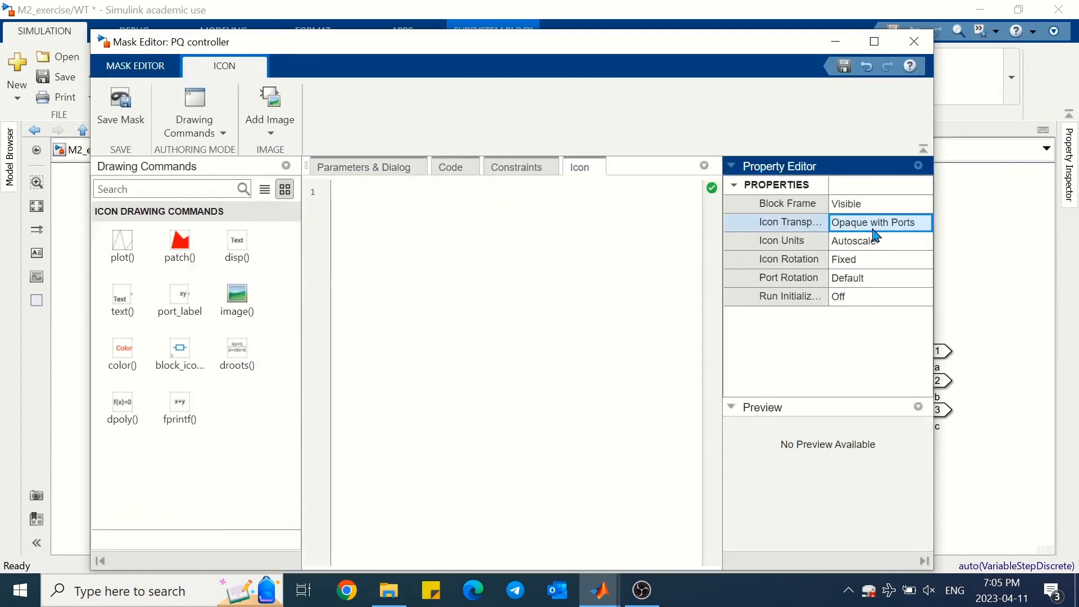
pyautogui.click(845, 67)
pyautogui.click(914, 41)
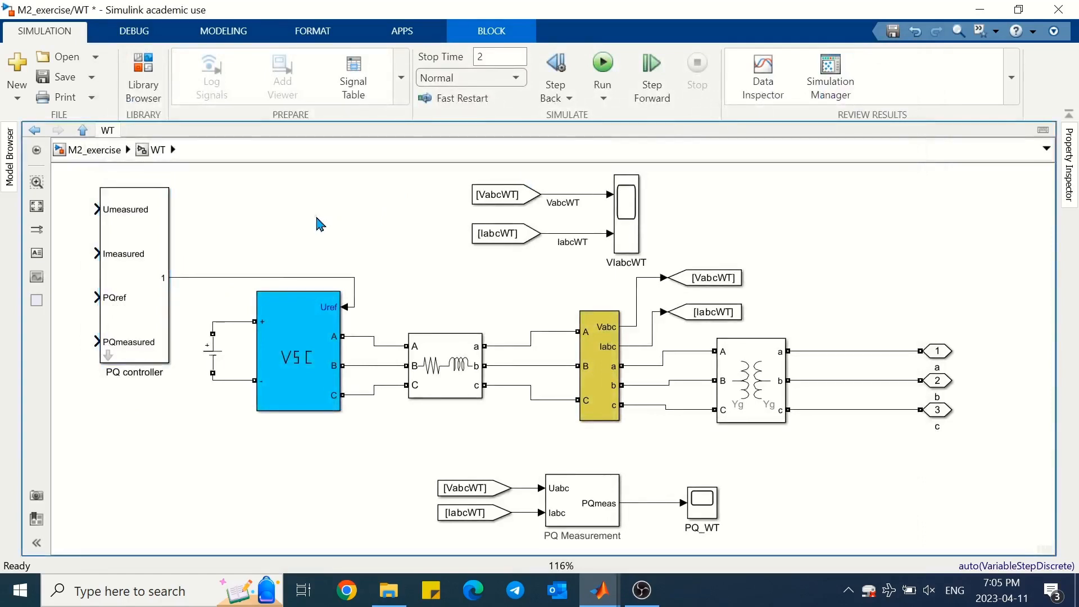
# Inside the PQ controller, set the port number of PQref to 1 and of PQmeasured to 2.
pyautogui.doubleClick(169, 350)
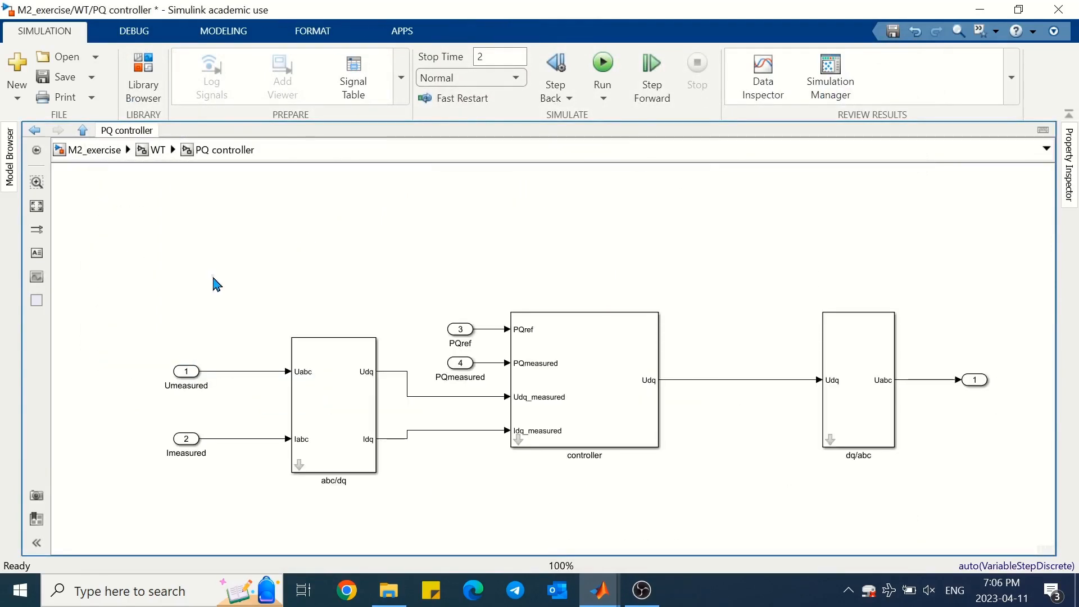
pyautogui.doubleClick(460, 336)
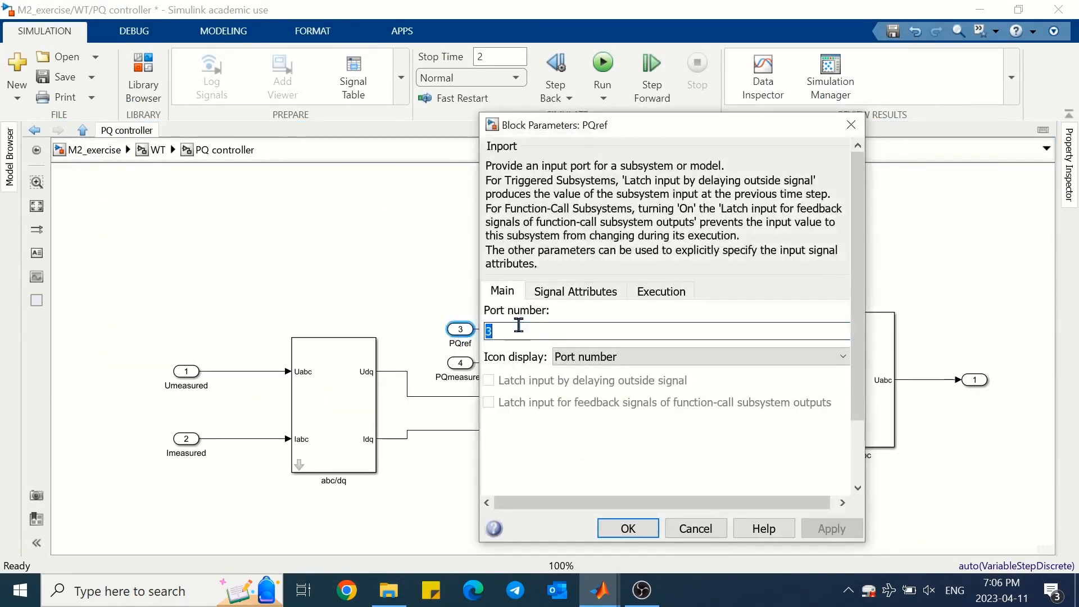
pyautogui.doubleClick(521, 332)
pyautogui.press('Return')
pyautogui.doubleClick(461, 362)
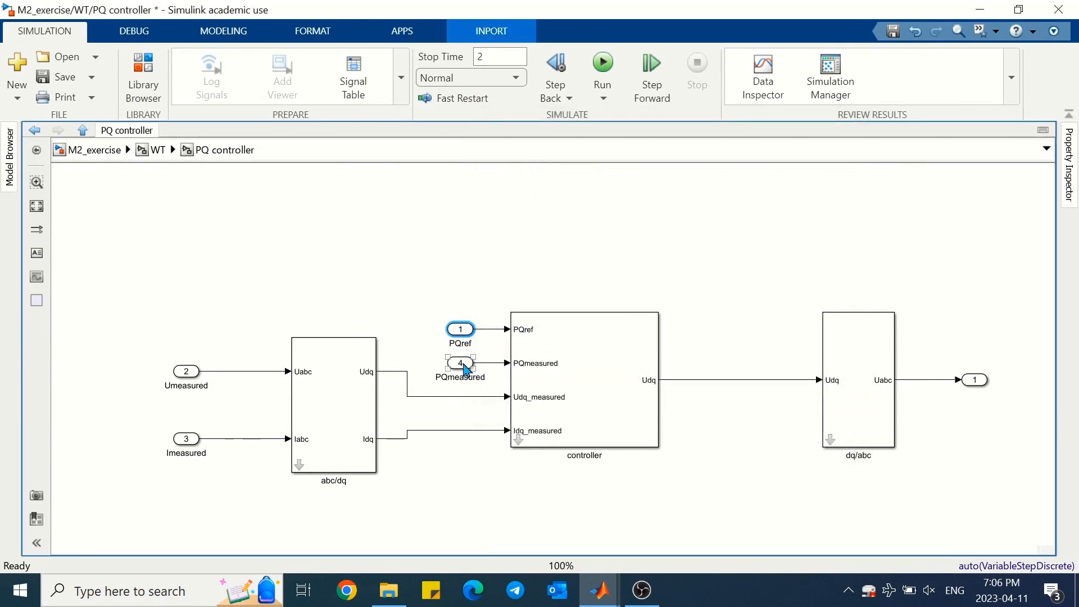
pyautogui.doubleClick(499, 359)
pyautogui.write('2')
pyautogui.press('Return')
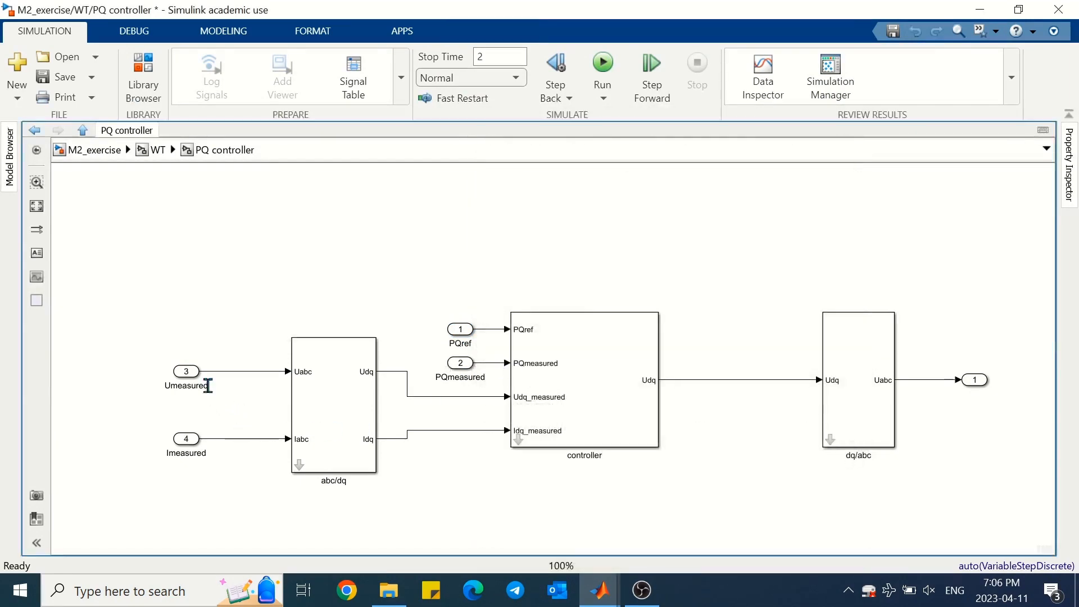
# In the WT subsystem, create a From block for the VabcWT tag and connect it to the PQ controller's Umeasured input.
pyautogui.click(156, 151)
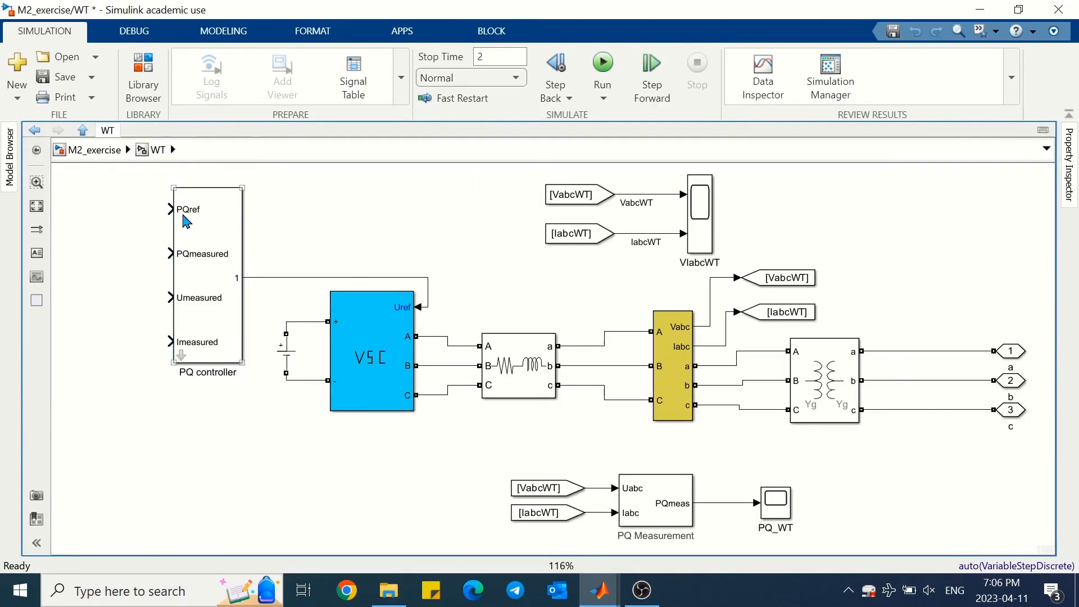
pyautogui.click(142, 318)
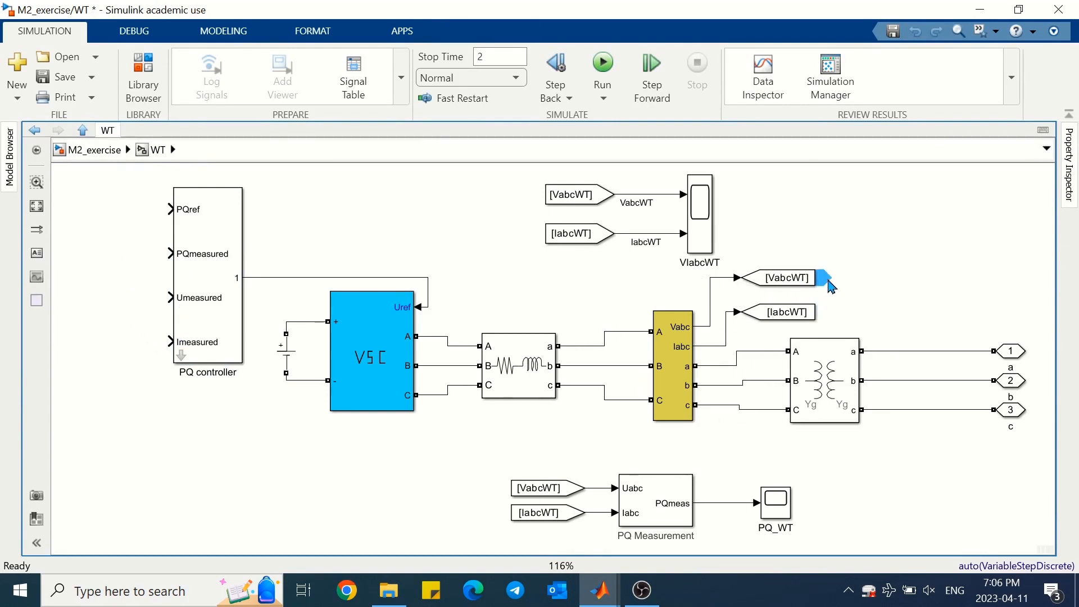
pyautogui.moveTo(863, 285); pyautogui.dragTo(883, 285)
pyautogui.moveTo(488, 276); pyautogui.dragTo(96, 298)
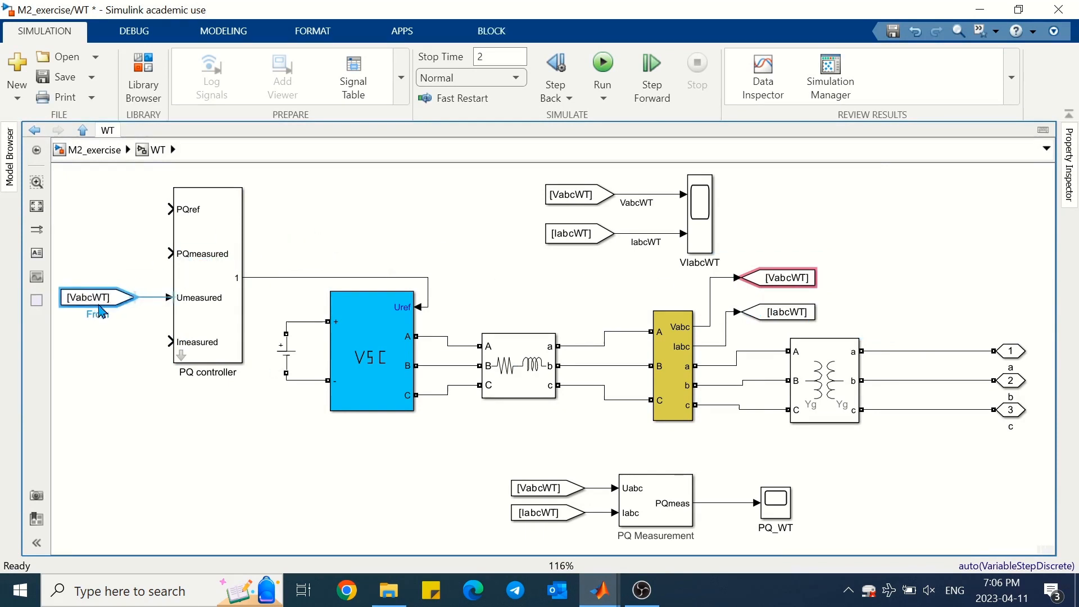
# Create a From block for the IabcWT tag and connect it to the PQ controller's Imeasured input.
pyautogui.moveTo(836, 324); pyautogui.dragTo(171, 344)
pyautogui.moveTo(96, 341); pyautogui.dragTo(105, 348)
pyautogui.click(109, 387)
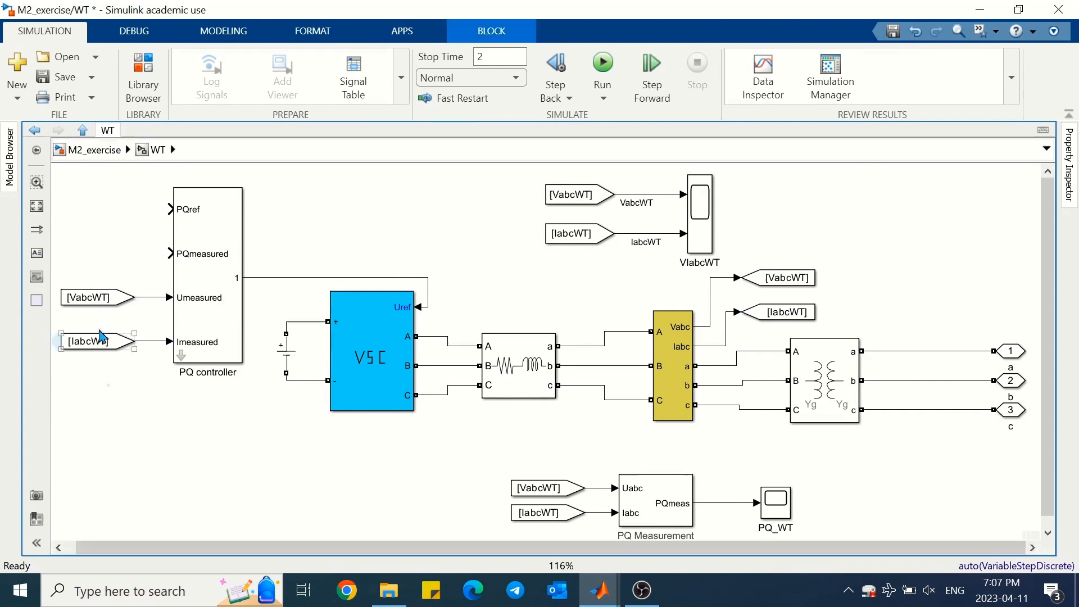
# Add a Goto block with the tag PQmeasured and connect it to the PQ Measurement block's PQmeas output.
pyautogui.doubleClick(754, 470)
pyautogui.write('goto')
pyautogui.press('Return')
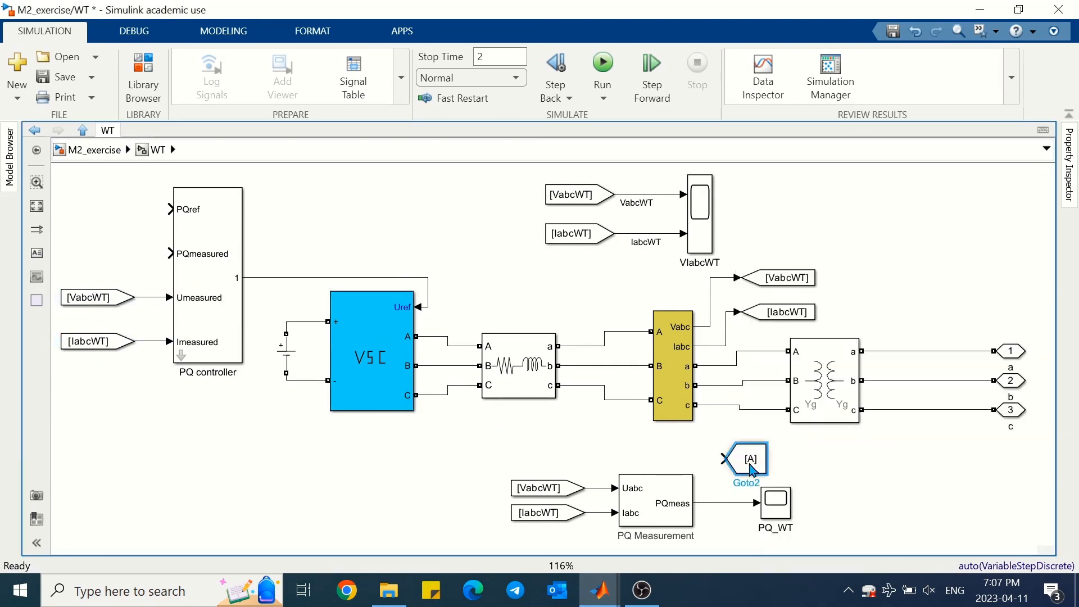
pyautogui.doubleClick(750, 458)
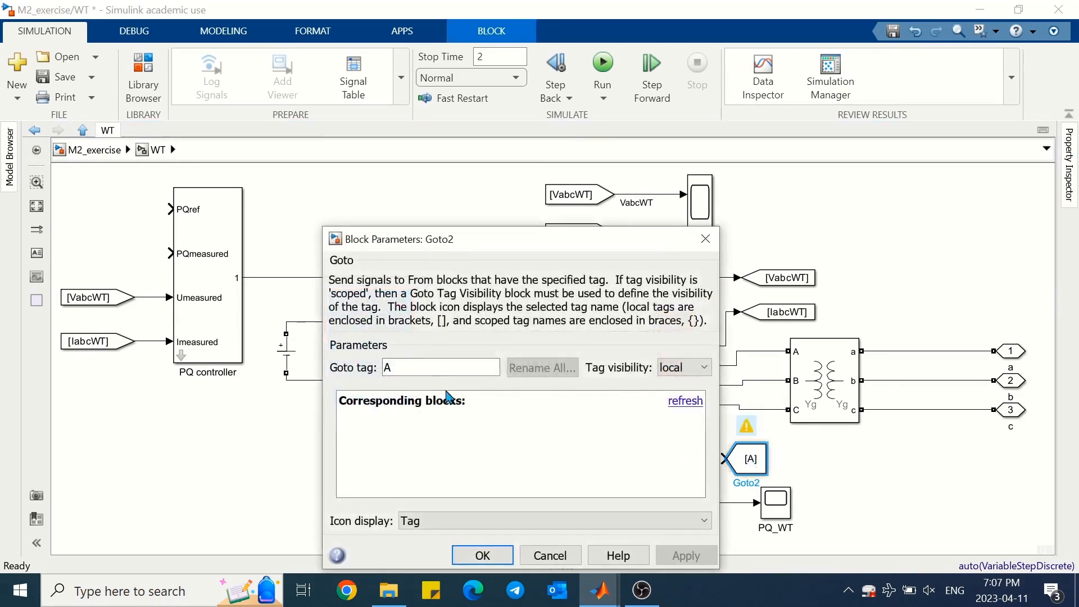
pyautogui.write('PQmeasured')
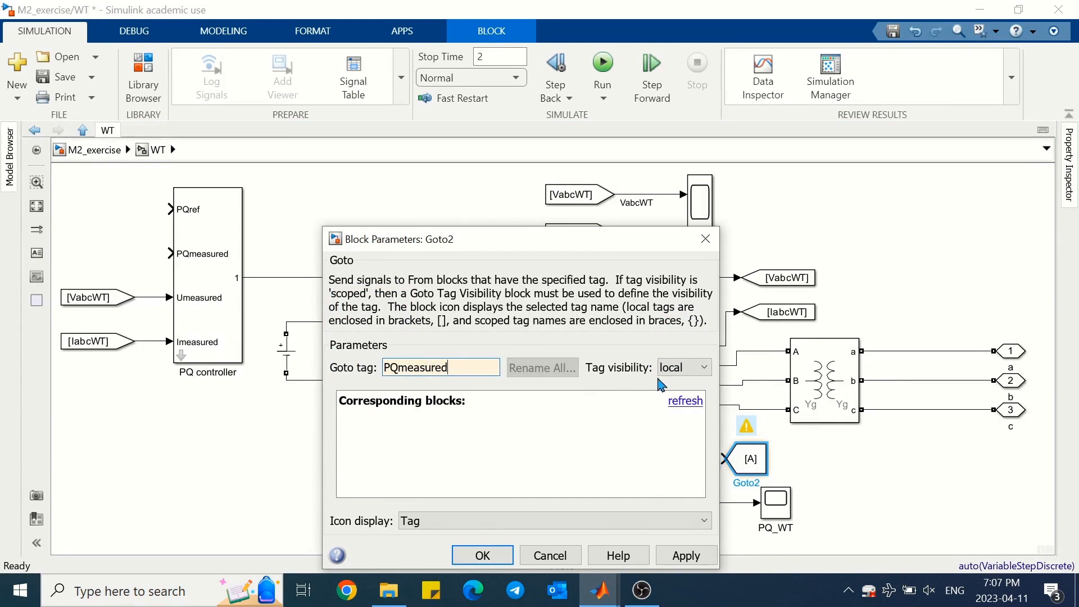
pyautogui.click(483, 555)
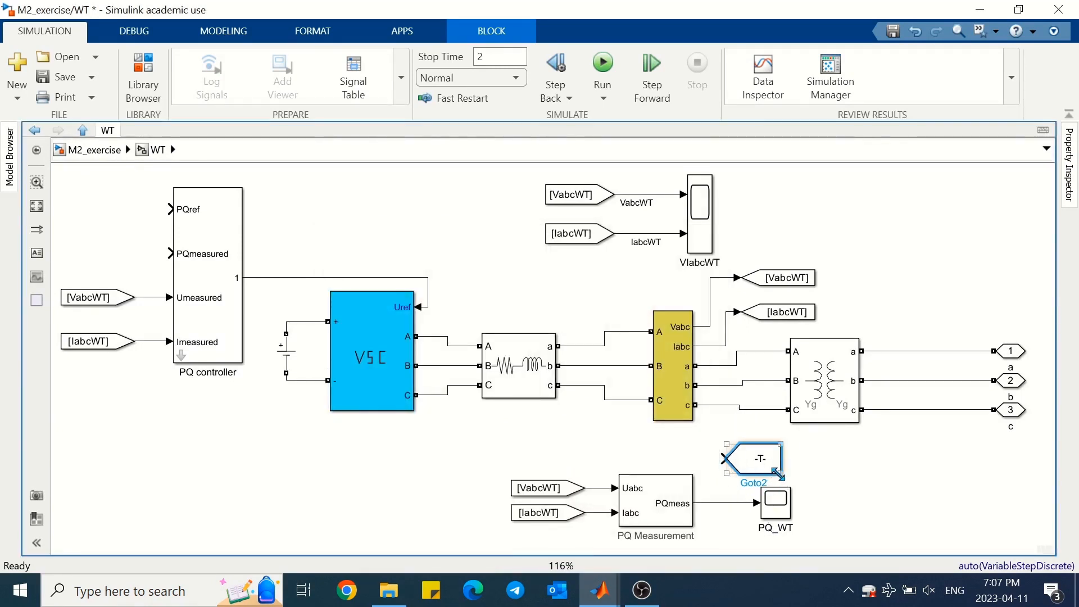
pyautogui.moveTo(768, 475); pyautogui.dragTo(719, 504)
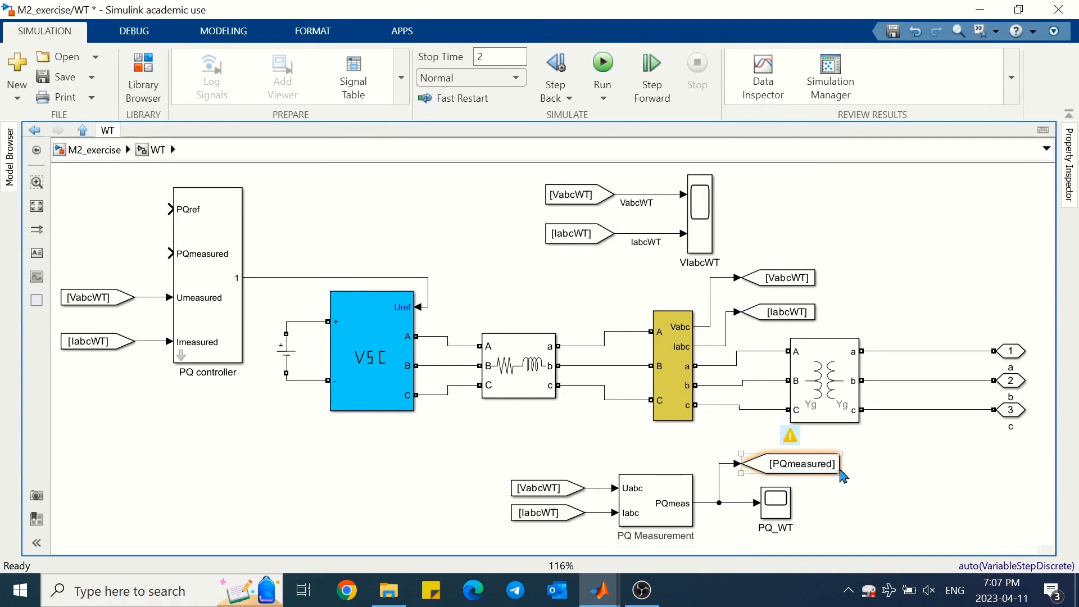
# Feed the PQ controller's PQmeasured input from a From block tagged PQmeasured and its PQref input from a new inport named PQref.
pyautogui.moveTo(843, 467); pyautogui.dragTo(96, 259)
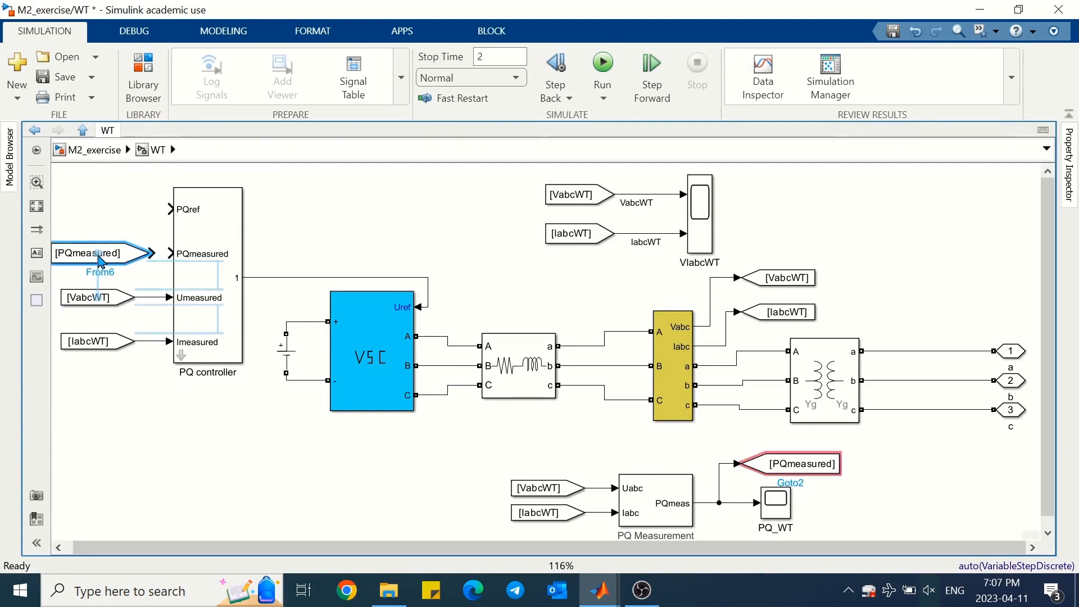
pyautogui.click(128, 218)
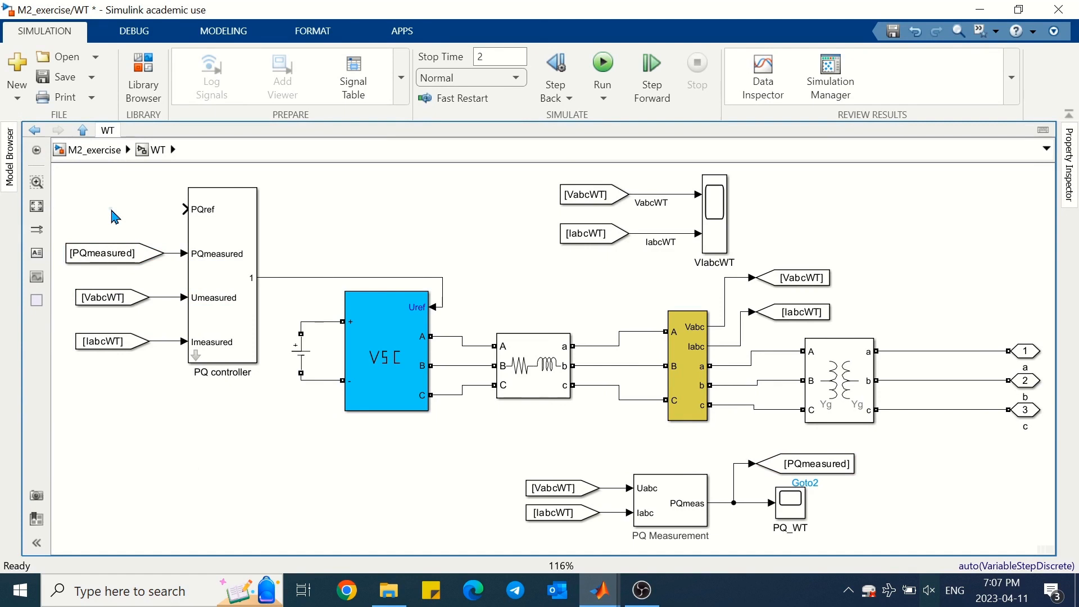
pyautogui.doubleClick(112, 211)
pyautogui.write('in')
pyautogui.press('Return')
pyautogui.doubleClick(113, 228)
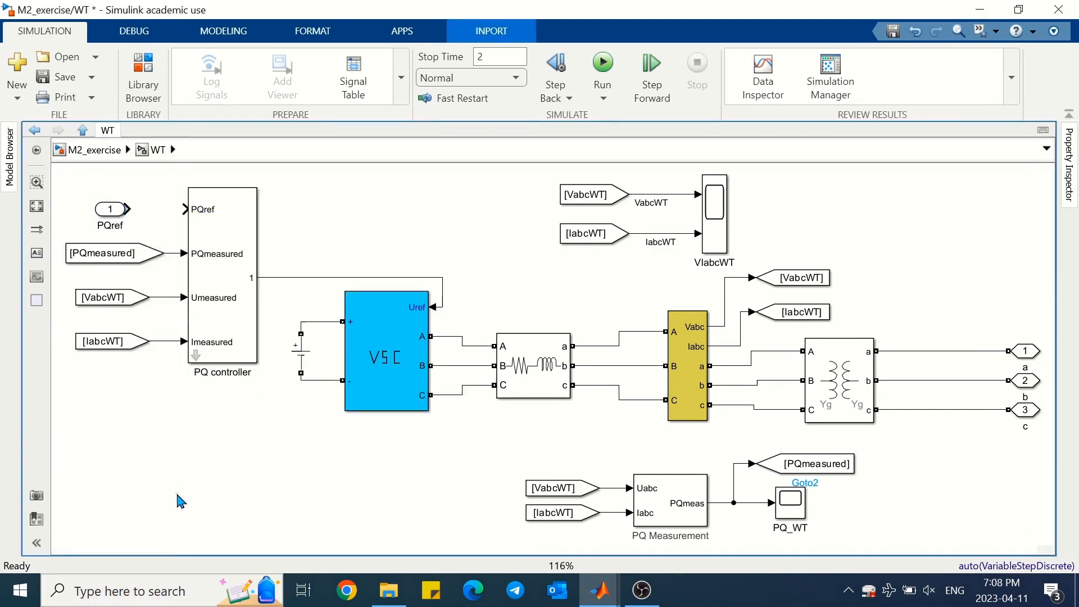
pyautogui.click(178, 415)
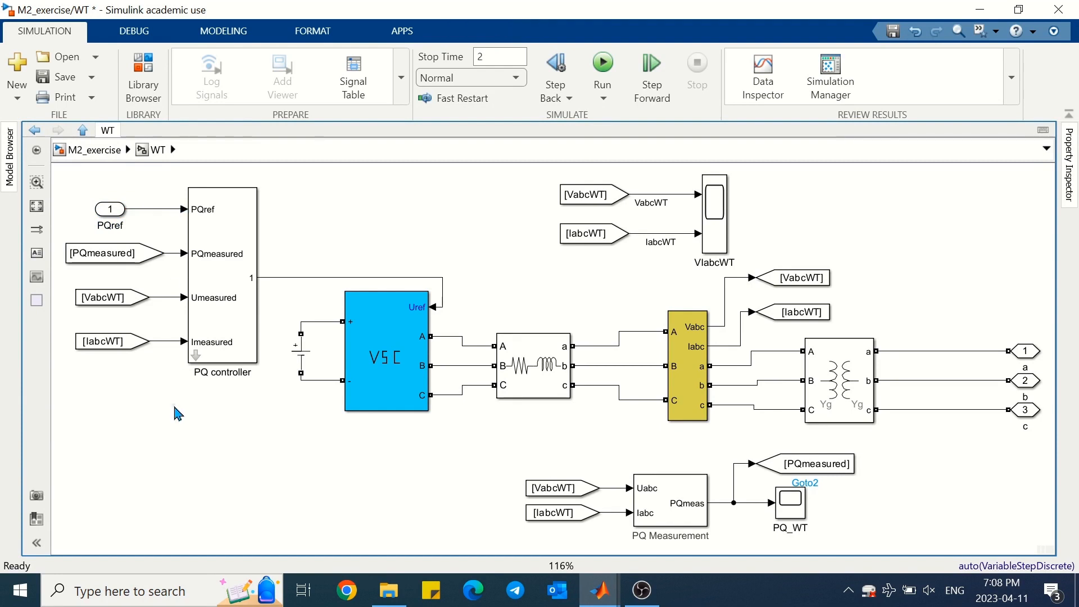
# Inside the PQ controller, enlarge the controller block, move it up slightly and align the PQref inport with its input.
pyautogui.click(197, 357)
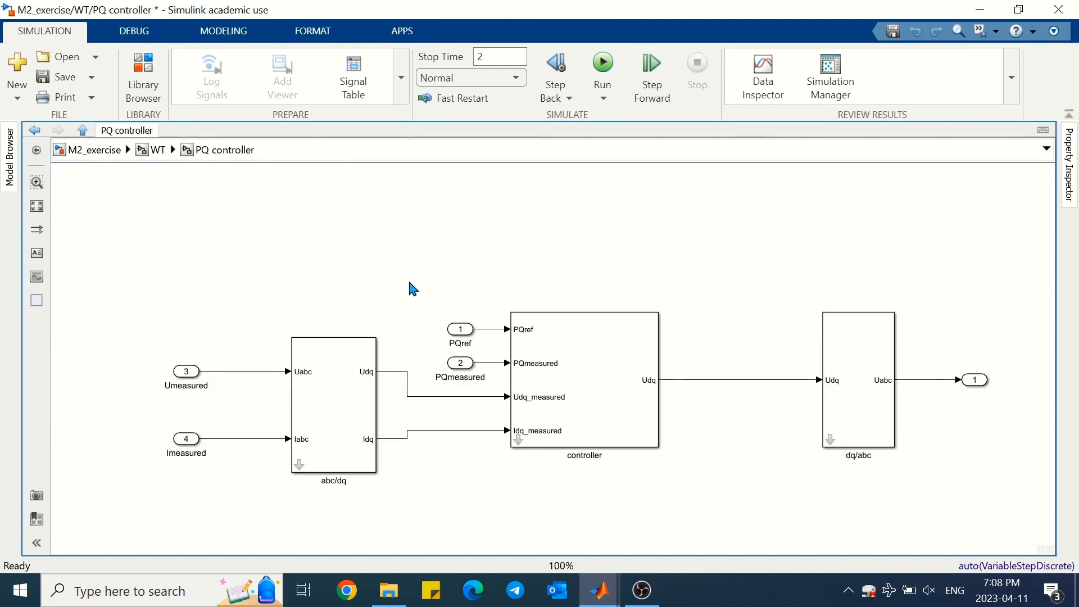
pyautogui.click(634, 385)
pyautogui.moveTo(659, 448); pyautogui.dragTo(659, 481)
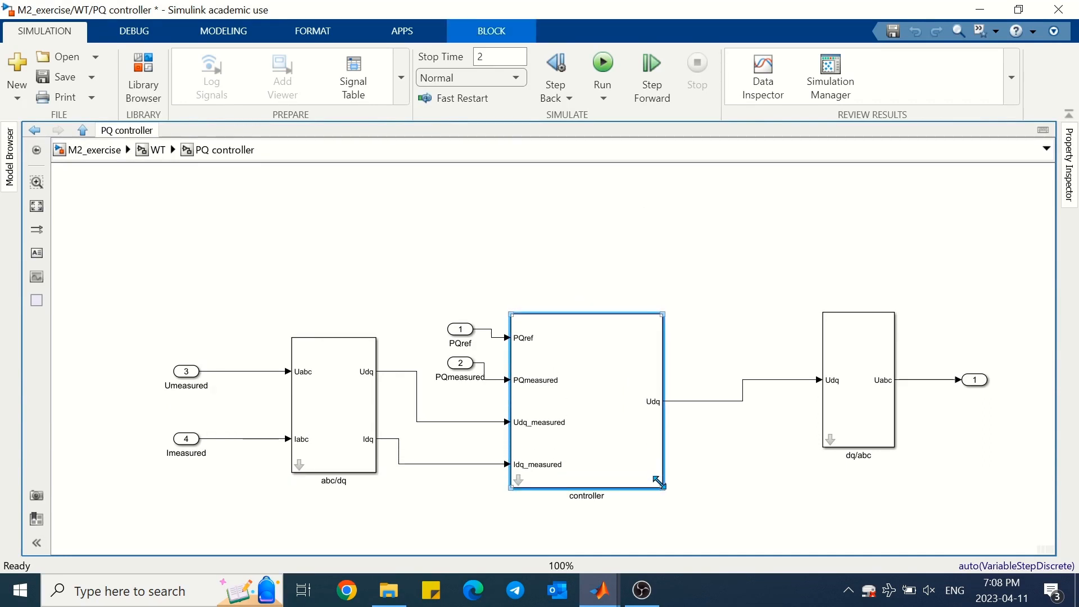
pyautogui.moveTo(628, 437); pyautogui.dragTo(627, 416)
pyautogui.moveTo(457, 331); pyautogui.dragTo(458, 323)
# Shrink the abc/dq block to line up with the controller's Udq_measured and Idq_measured inputs, and align the Umeasured and Imeasured inports closer to it.
pyautogui.click(371, 374)
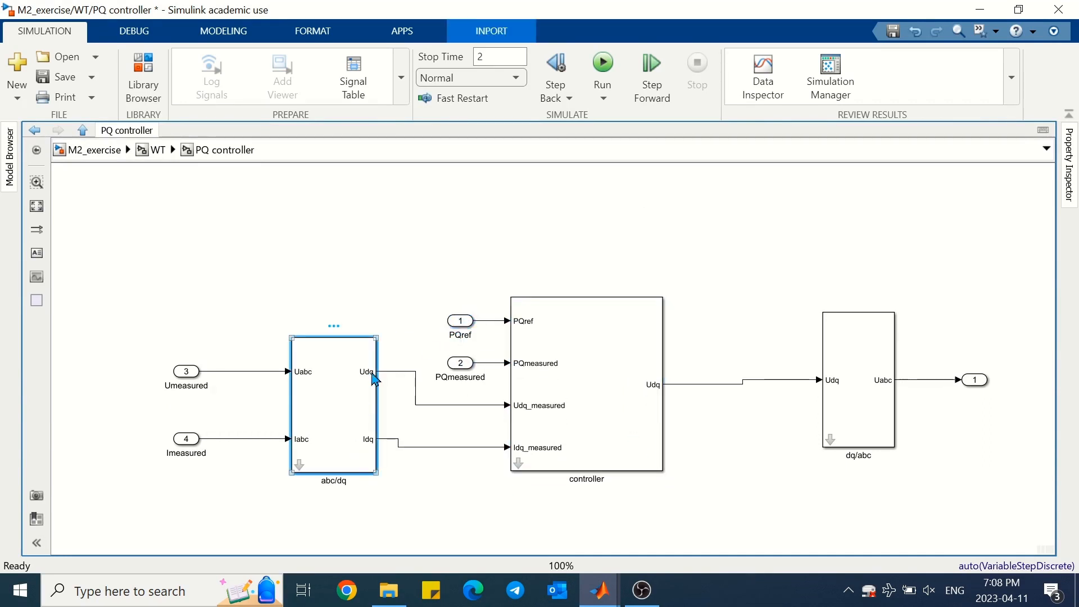
pyautogui.moveTo(376, 338); pyautogui.dragTo(373, 386)
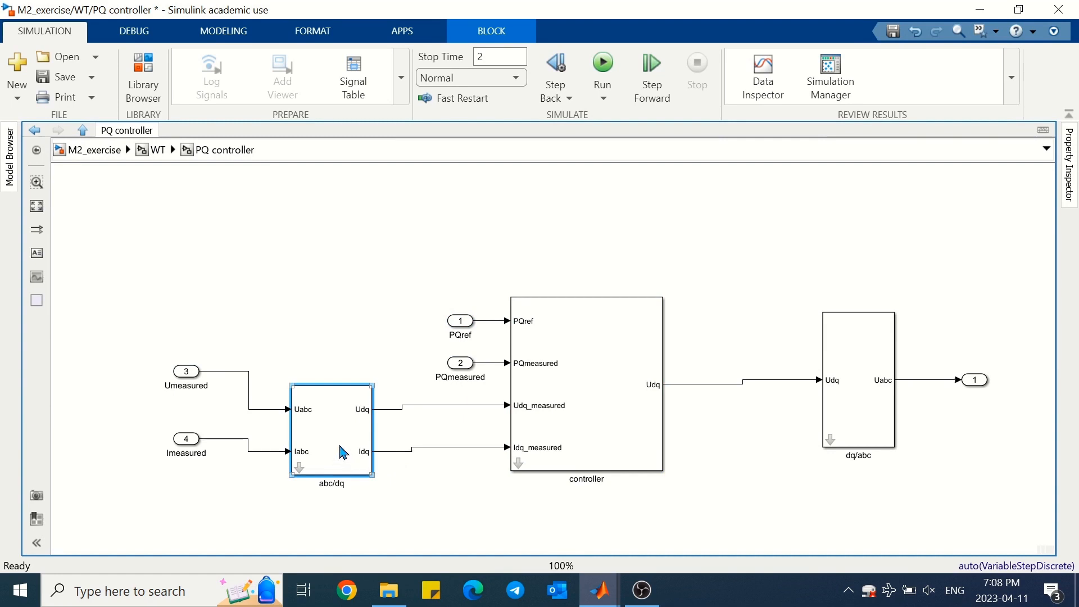
pyautogui.moveTo(340, 447); pyautogui.dragTo(339, 443)
pyautogui.moveTo(136, 336); pyautogui.dragTo(199, 403)
pyautogui.press('Down')
pyautogui.press('Down')
pyautogui.press('Down')
pyautogui.press('Down')
pyautogui.press('Down')
pyautogui.press('Down')
pyautogui.press('Down')
pyautogui.press('Down')
pyautogui.moveTo(170, 470); pyautogui.dragTo(237, 449)
pyautogui.moveTo(179, 407); pyautogui.dragTo(228, 409)
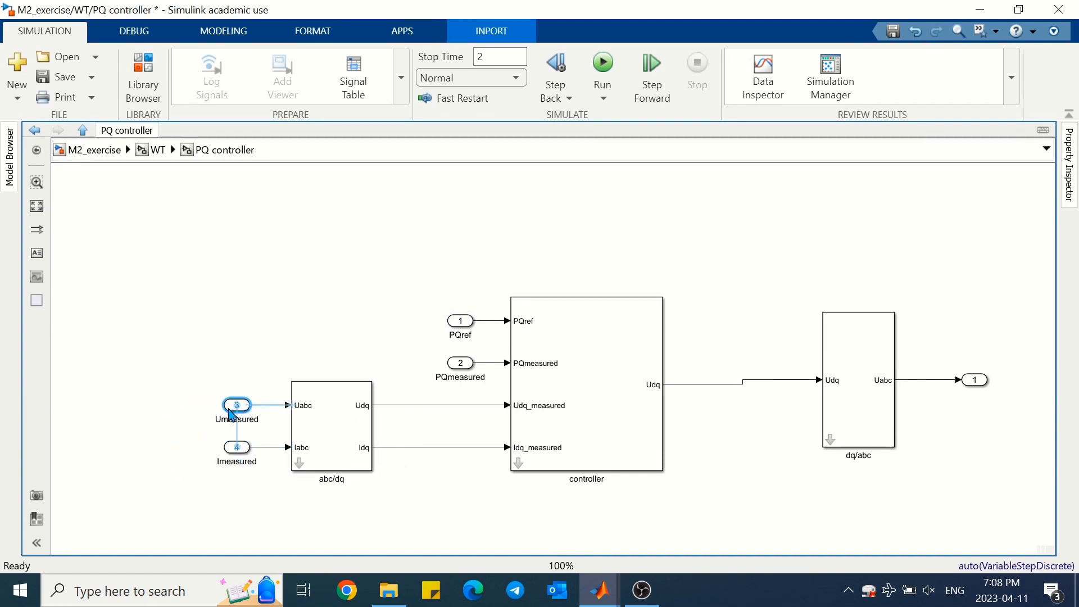
pyautogui.click(201, 300)
# Reduce the height of the dq/abc block, align it and the outport with the controller output, and move both closer to the controller.
pyautogui.click(866, 422)
pyautogui.moveTo(891, 315); pyautogui.dragTo(888, 354)
pyautogui.moveTo(866, 419); pyautogui.dragTo(866, 402)
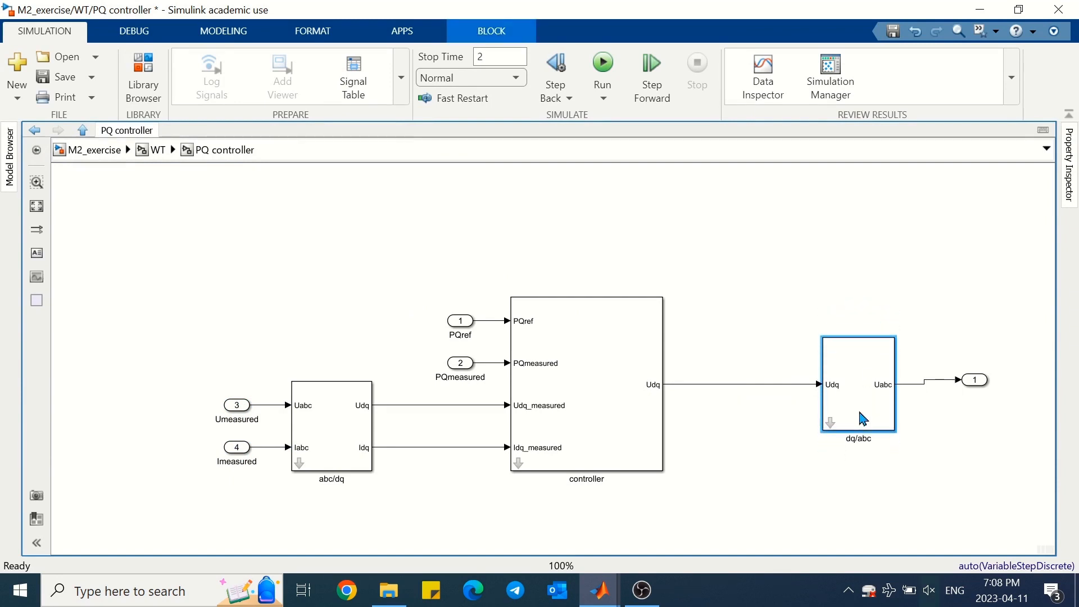
pyautogui.moveTo(981, 387); pyautogui.dragTo(943, 392)
pyautogui.moveTo(965, 315); pyautogui.dragTo(788, 446)
pyautogui.press('Left')
pyautogui.press('Left')
pyautogui.press('Left')
pyautogui.press('Left')
pyautogui.press('Left')
pyautogui.press('Left')
pyautogui.press('Left')
pyautogui.press('Left')
pyautogui.press('Left')
pyautogui.press('Left')
pyautogui.press('Left')
pyautogui.press('Left')
pyautogui.press('Left')
pyautogui.press('Left')
pyautogui.press('Left')
pyautogui.press('Left')
pyautogui.press('Left')
pyautogui.press('Left')
pyautogui.press('Left')
pyautogui.press('Left')
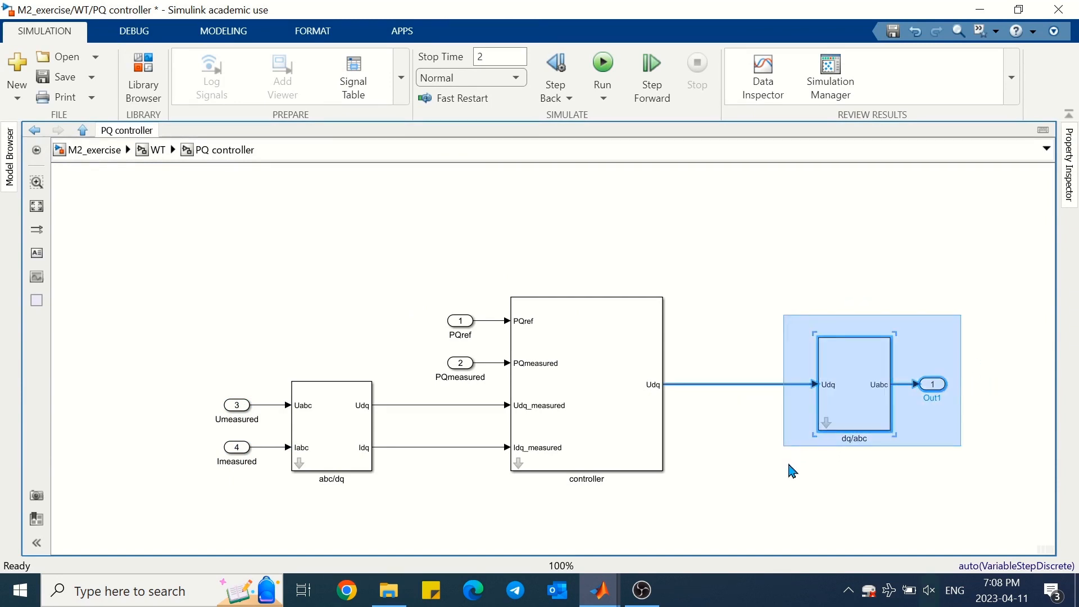
pyautogui.press('Left')
pyautogui.press('Left')
pyautogui.press('Left')
pyautogui.press('Left')
pyautogui.press('Left')
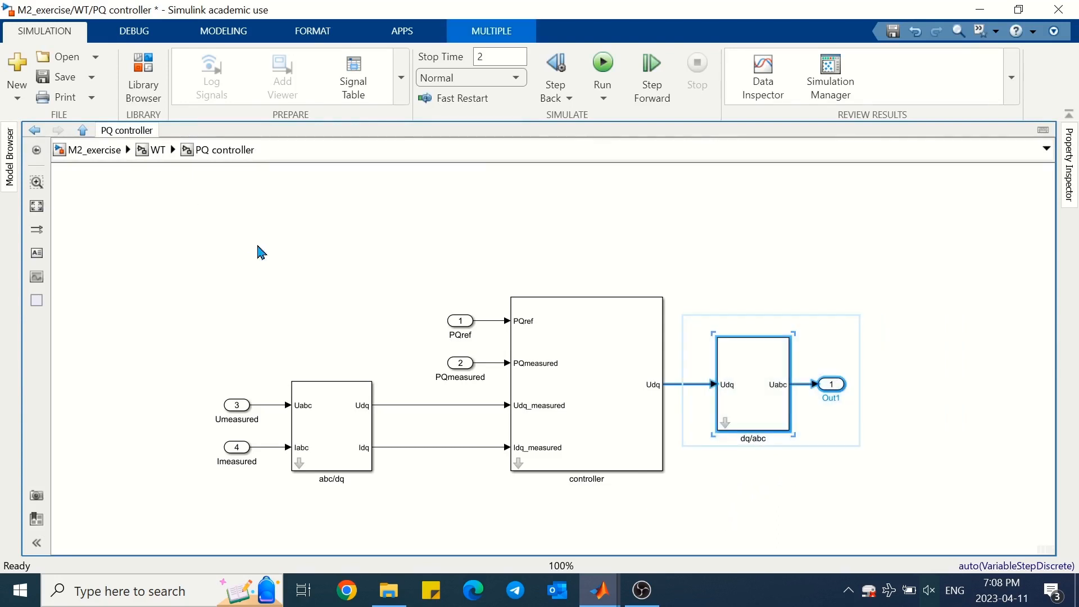
pyautogui.click(286, 247)
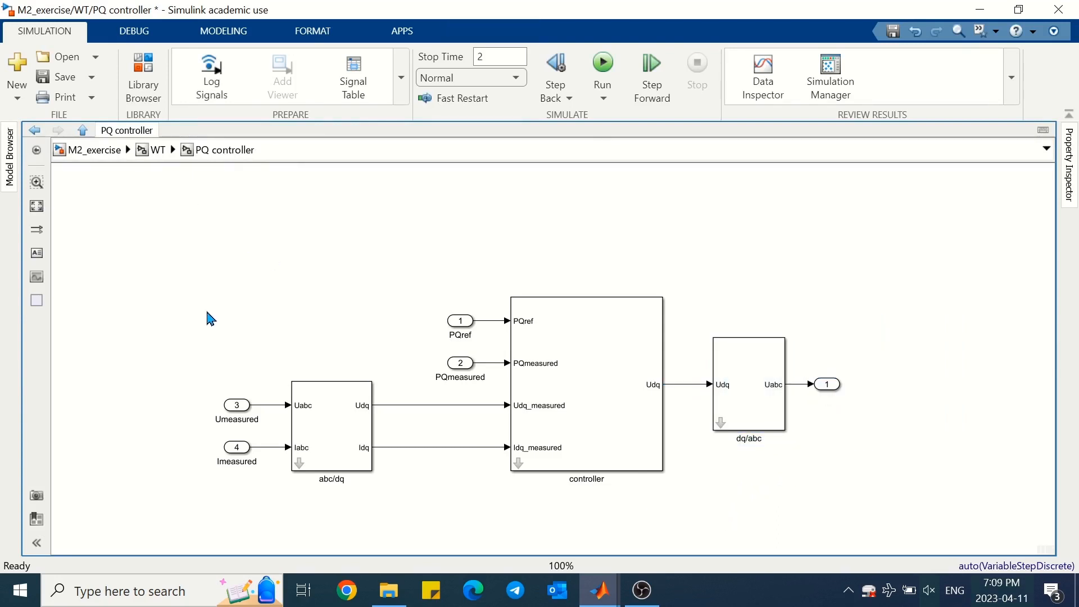
# Set the background color of the Umeasured and Imeasured inports to Orange.
pyautogui.moveTo(197, 387); pyautogui.dragTo(242, 477)
pyautogui.rightClick(234, 405)
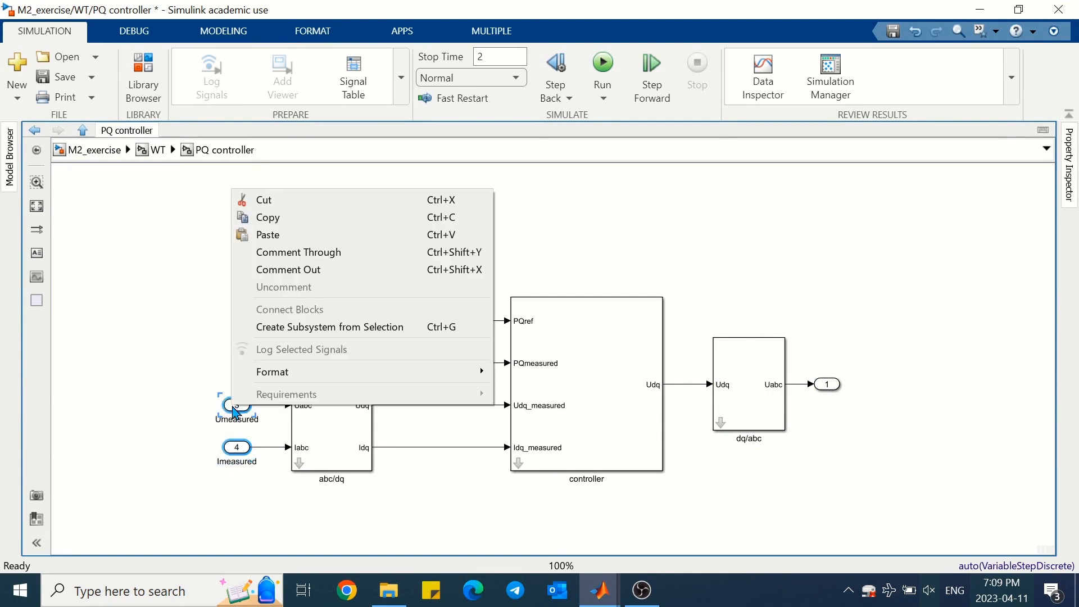
pyautogui.moveTo(449, 372)
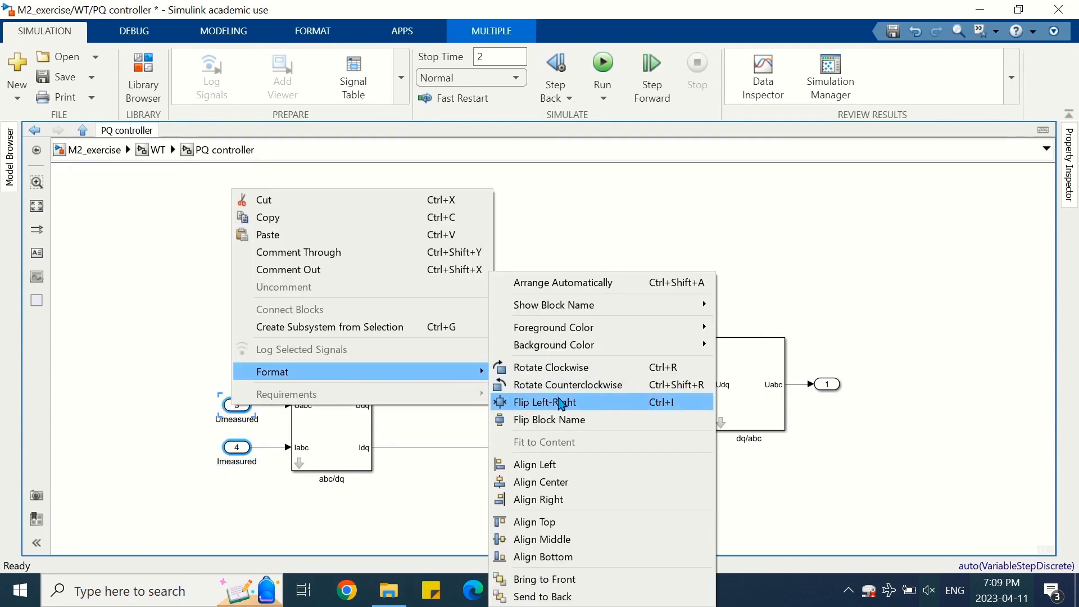
pyautogui.moveTo(675, 345)
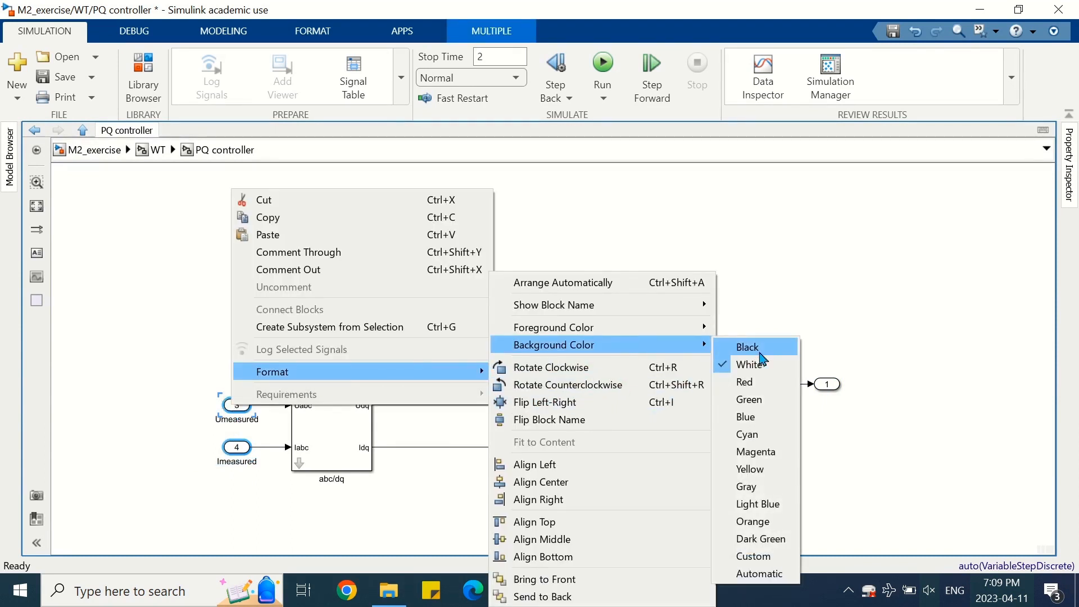
pyautogui.click(752, 522)
# Set the background color of the PQref and PQmeasured inports to Orange.
pyautogui.moveTo(414, 297); pyautogui.dragTo(464, 375)
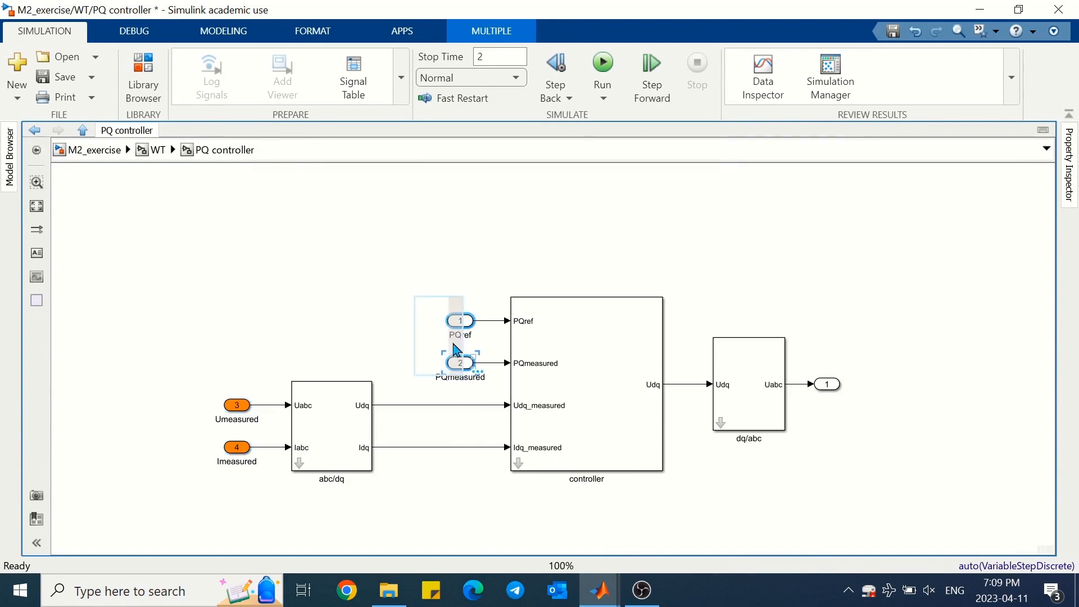
pyautogui.rightClick(454, 321)
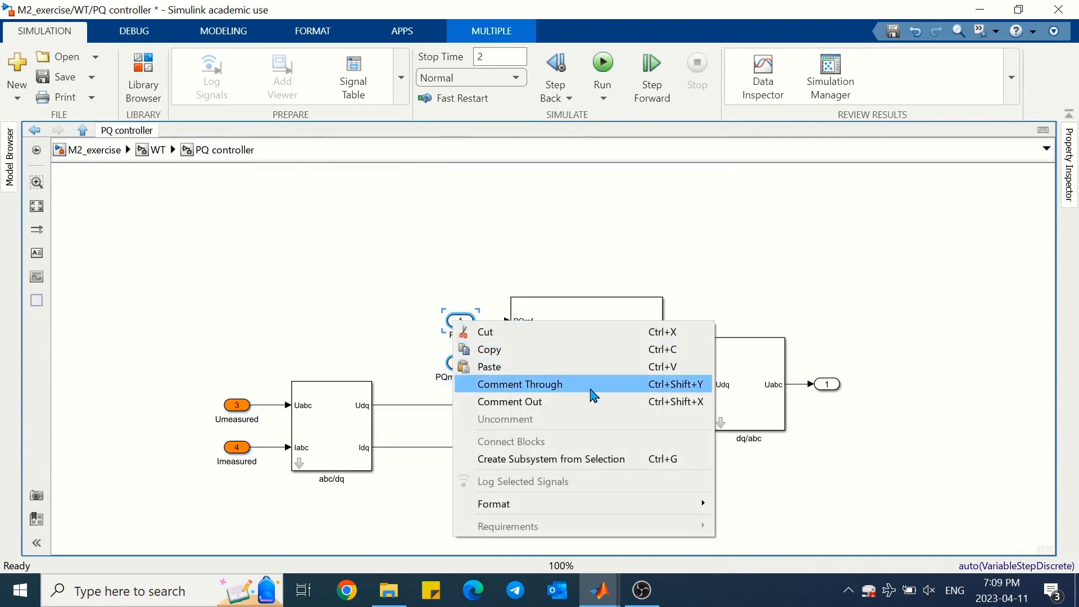
pyautogui.moveTo(703, 505)
pyautogui.moveTo(867, 350)
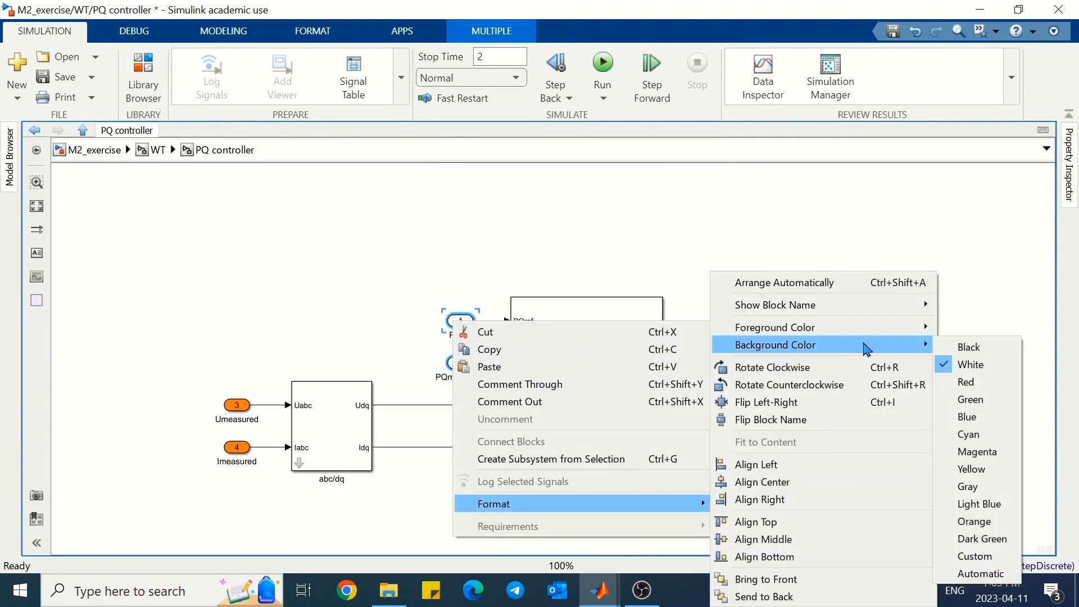
pyautogui.click(974, 520)
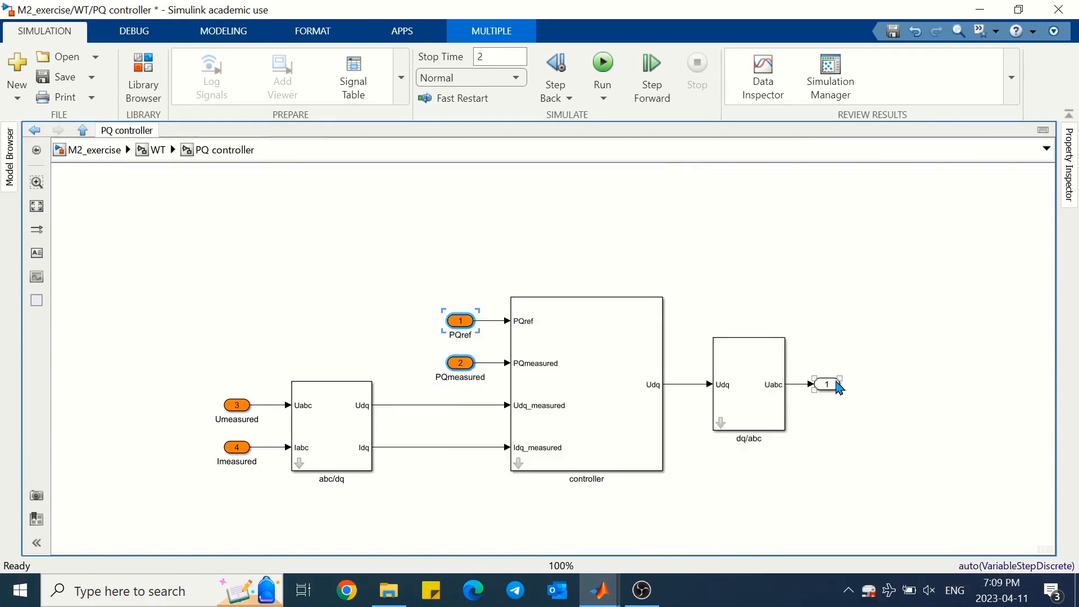
# Give the PQ controller's outport a green background color.
pyautogui.rightClick(840, 387)
pyautogui.moveTo(860, 241)
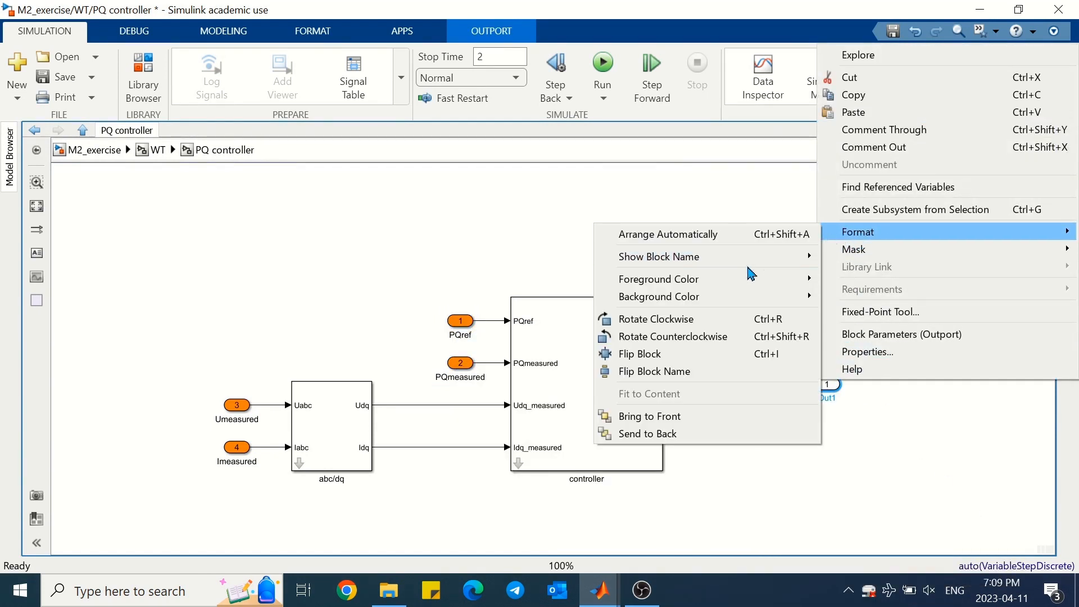
pyautogui.moveTo(728, 296)
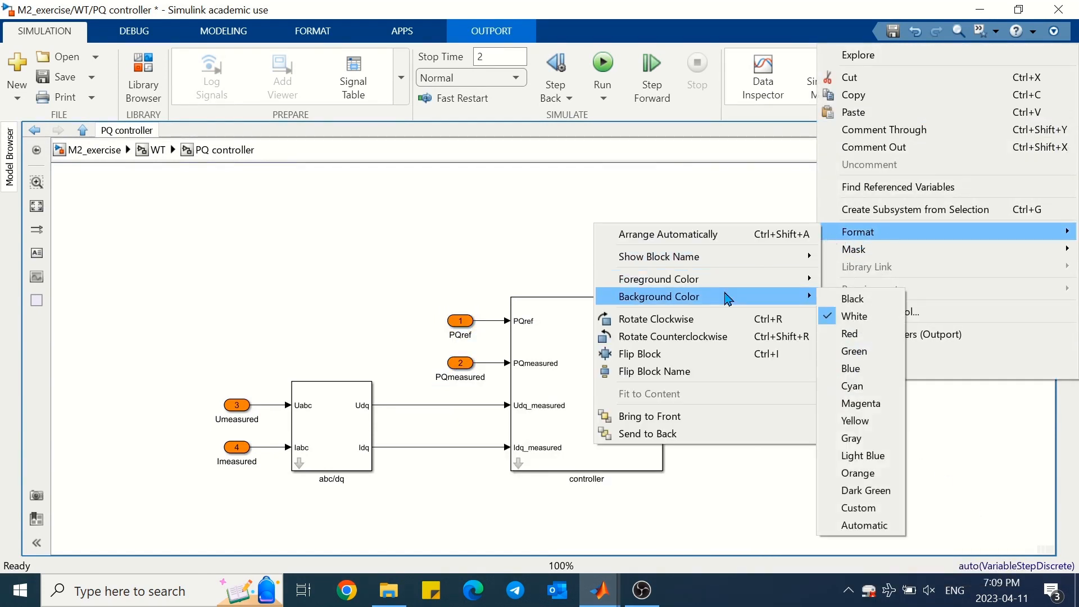
pyautogui.click(864, 387)
pyautogui.click(423, 173)
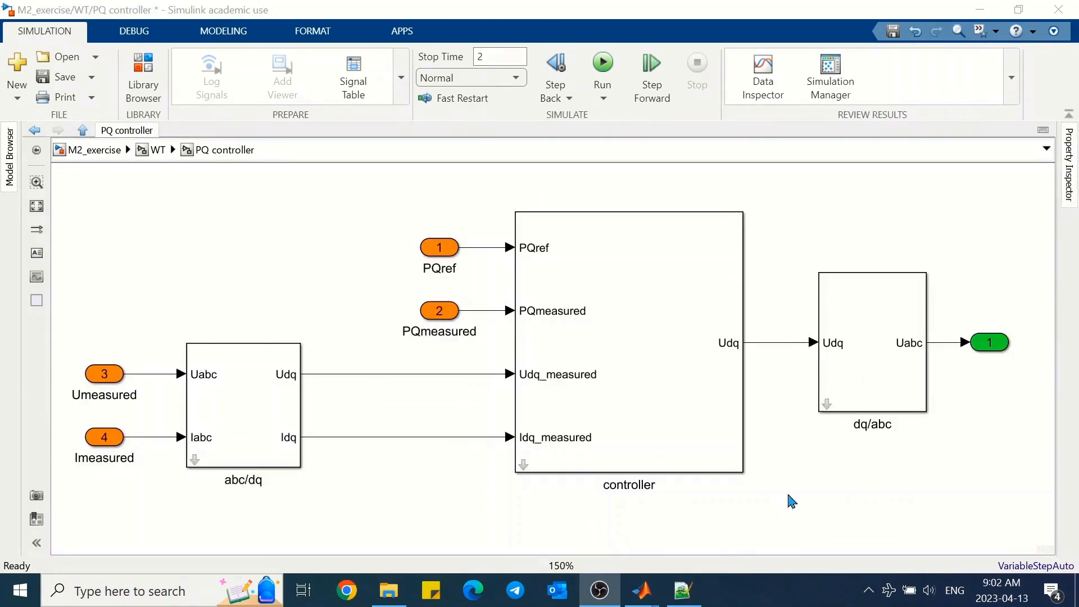
# Inside the dq/abc subsystem, insert a dq0 to abc block connected to the Uabc outport and align the Udq inport with its dq0 input.
pyautogui.doubleClick(829, 409)
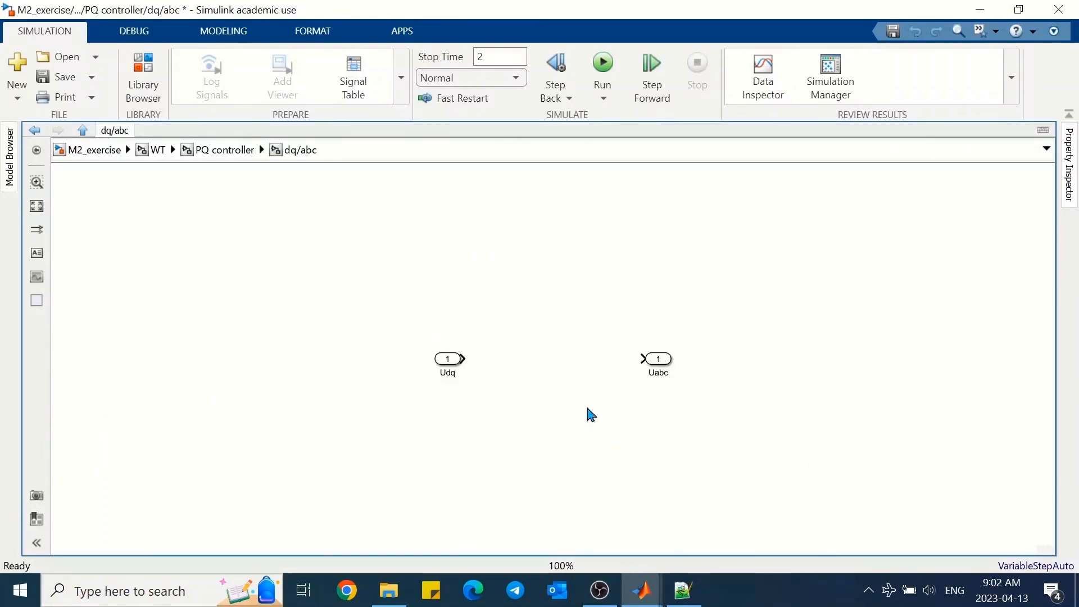
pyautogui.doubleClick(543, 378)
pyautogui.write('dq')
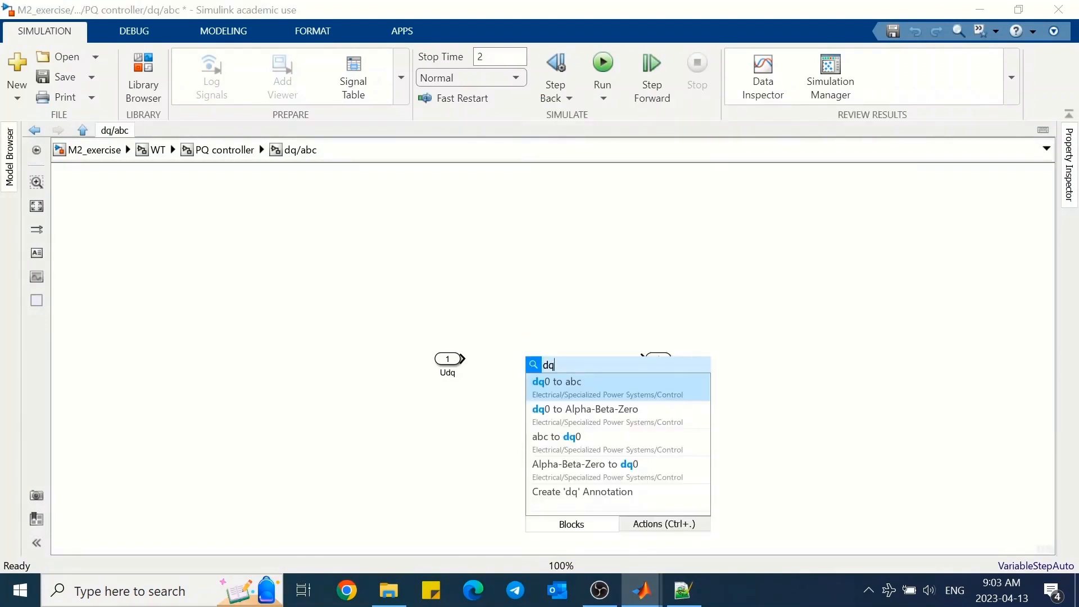
pyautogui.click(549, 380)
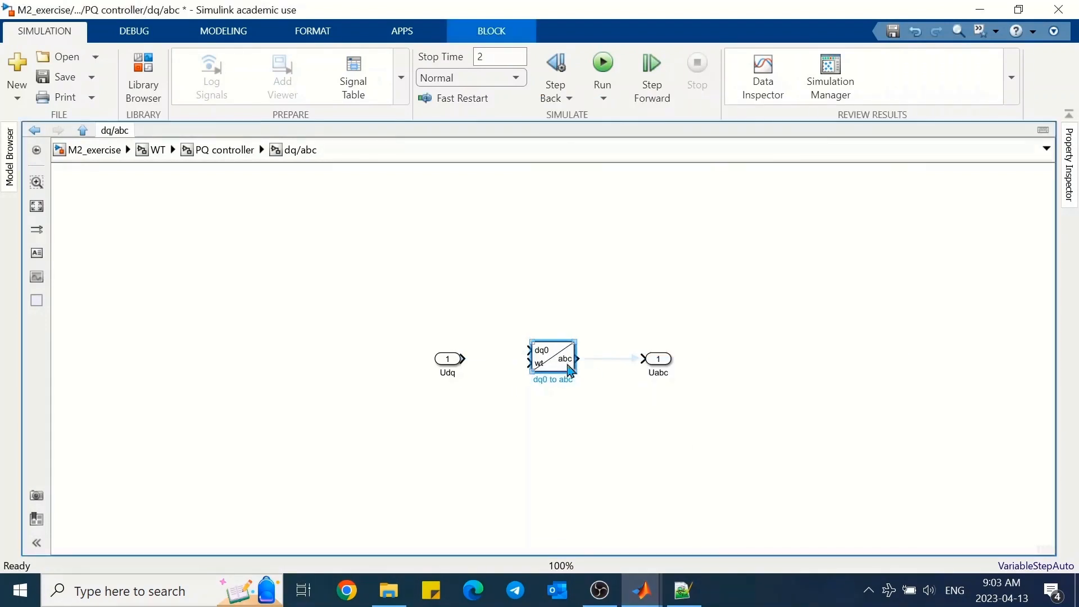
pyautogui.moveTo(450, 363); pyautogui.dragTo(448, 354)
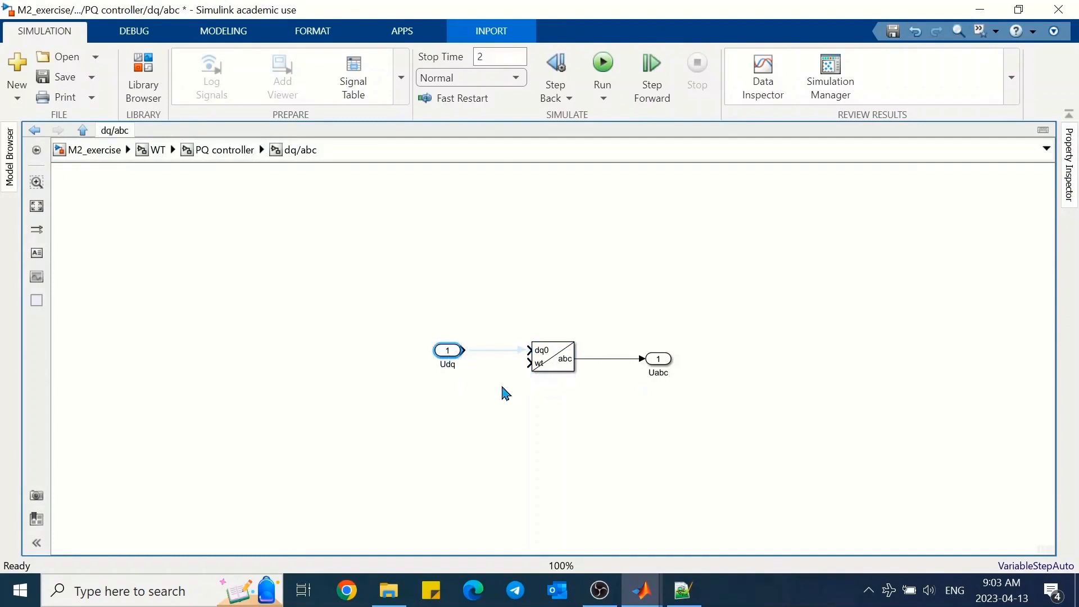
pyautogui.click(503, 397)
# Insert a Mux block between the Udq inport and the dq0 to abc block, and connect Udq to its first input.
pyautogui.press('space')
pyautogui.scroll(-3, 525, 448)
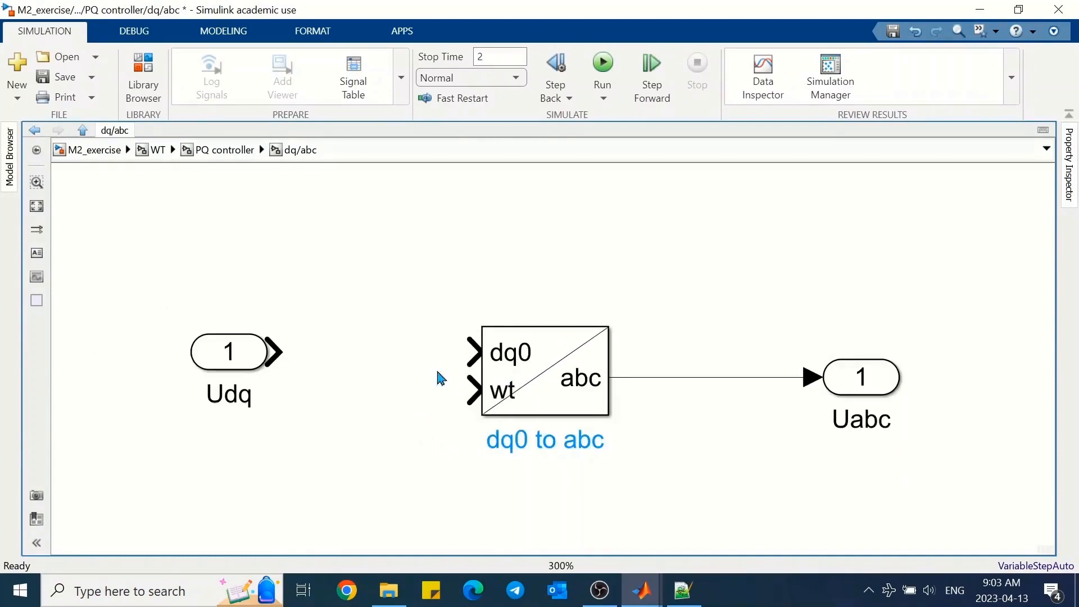
pyautogui.write('m')
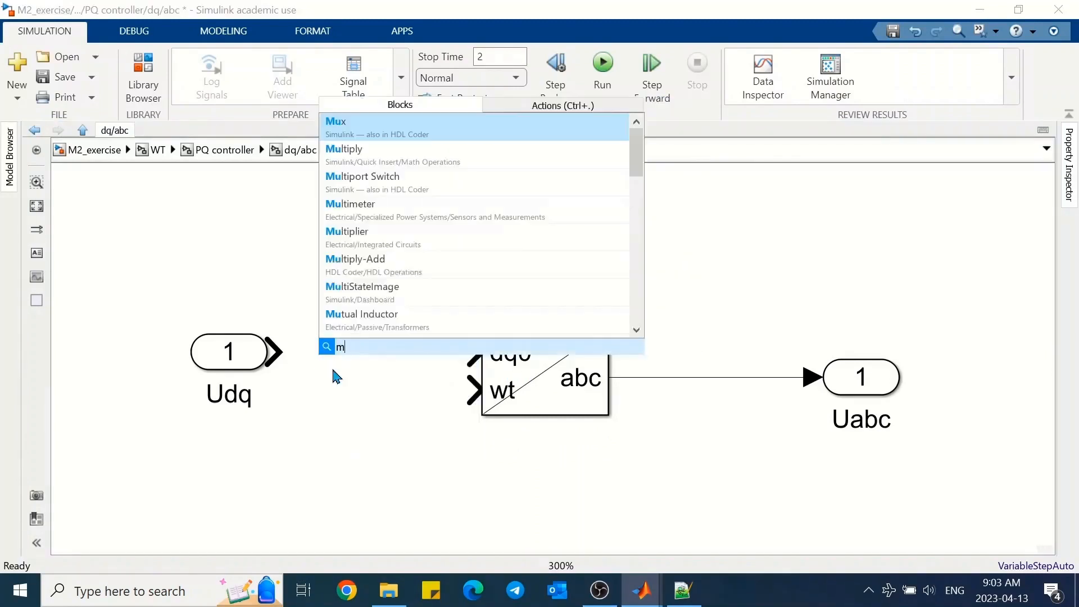
pyautogui.write('ux')
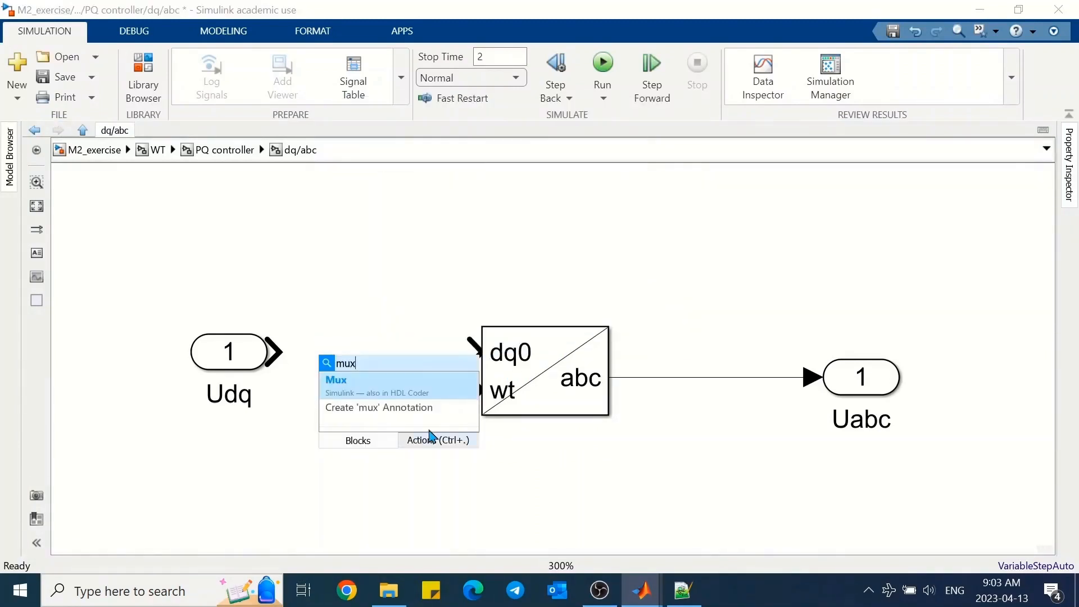
pyautogui.press('Escape')
pyautogui.doubleClick(349, 356)
pyautogui.write('mux')
pyautogui.press('Return')
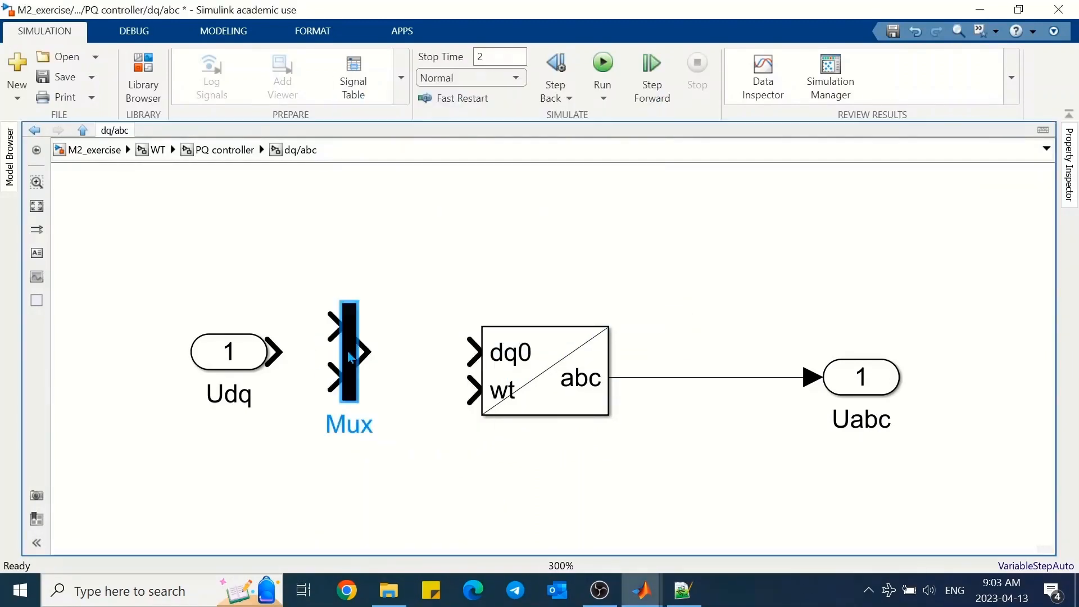
pyautogui.moveTo(349, 357); pyautogui.dragTo(349, 382)
pyautogui.click(307, 354)
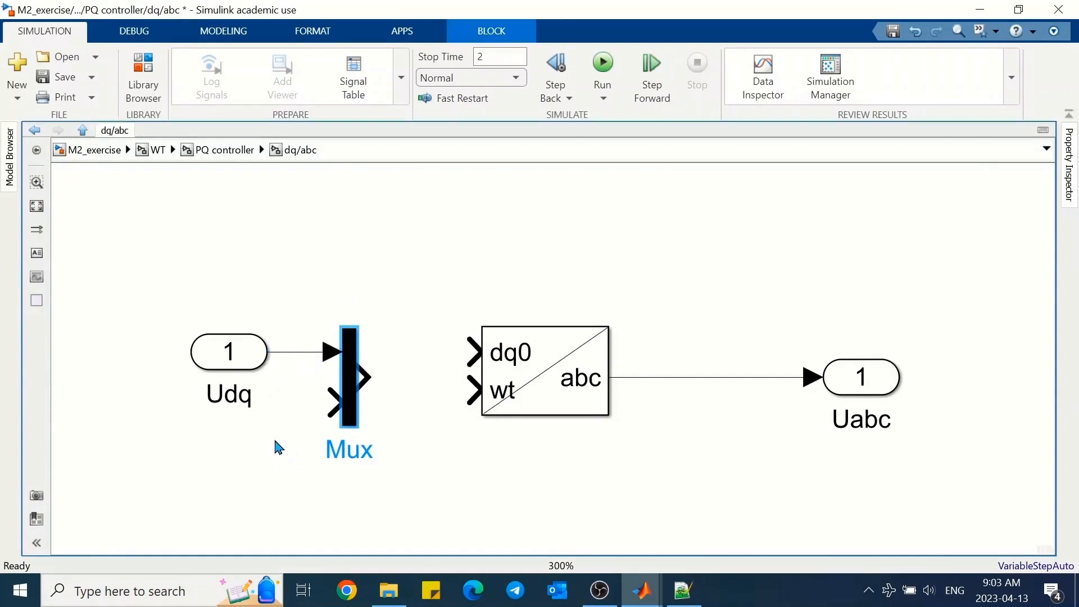
# Add a Ground block below Udq and connect it to the second input of the Mux.
pyautogui.click(239, 448)
pyautogui.write('gr')
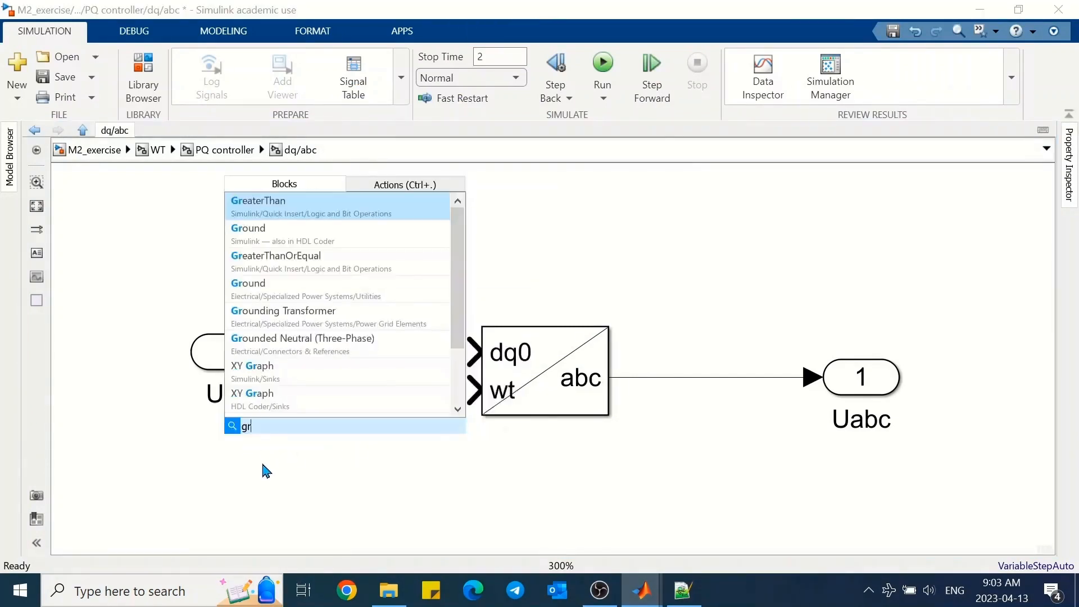
pyautogui.press('Return')
pyautogui.moveTo(273, 441)
pyautogui.mouseDown()
pyautogui.moveTo(333, 403)
pyautogui.moveTo(256, 442)
pyautogui.moveTo(270, 460)
pyautogui.mouseUp()
pyautogui.moveTo(305, 421); pyautogui.dragTo(293, 419)
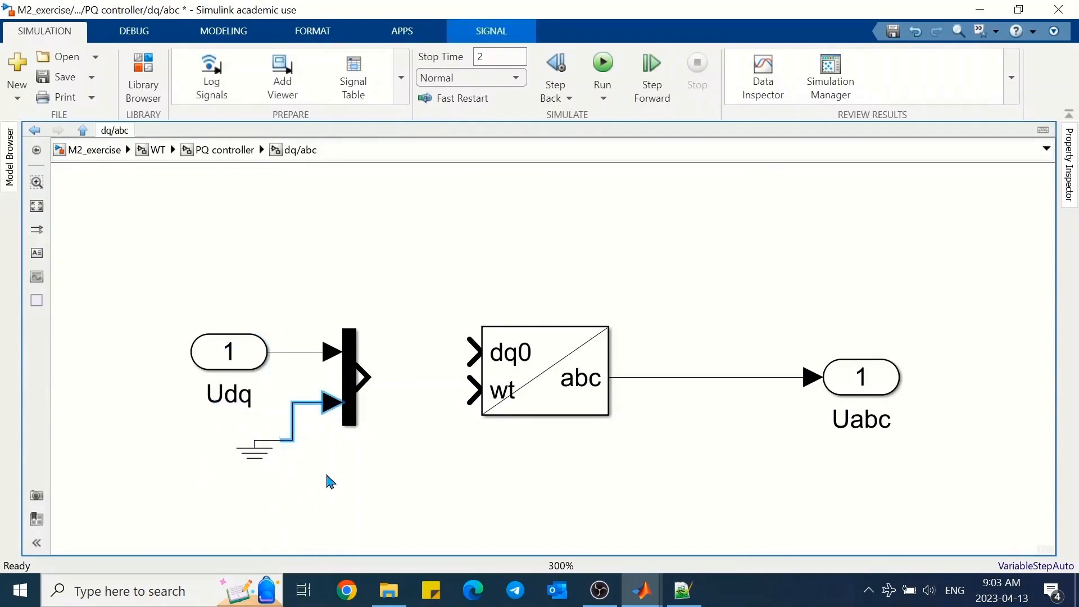
pyautogui.click(160, 399)
# Connect the Mux output to the dq0 input and rearrange the Mux, Udq and Ground blocks so the lines run neatly.
pyautogui.moveTo(362, 377); pyautogui.dragTo(472, 352)
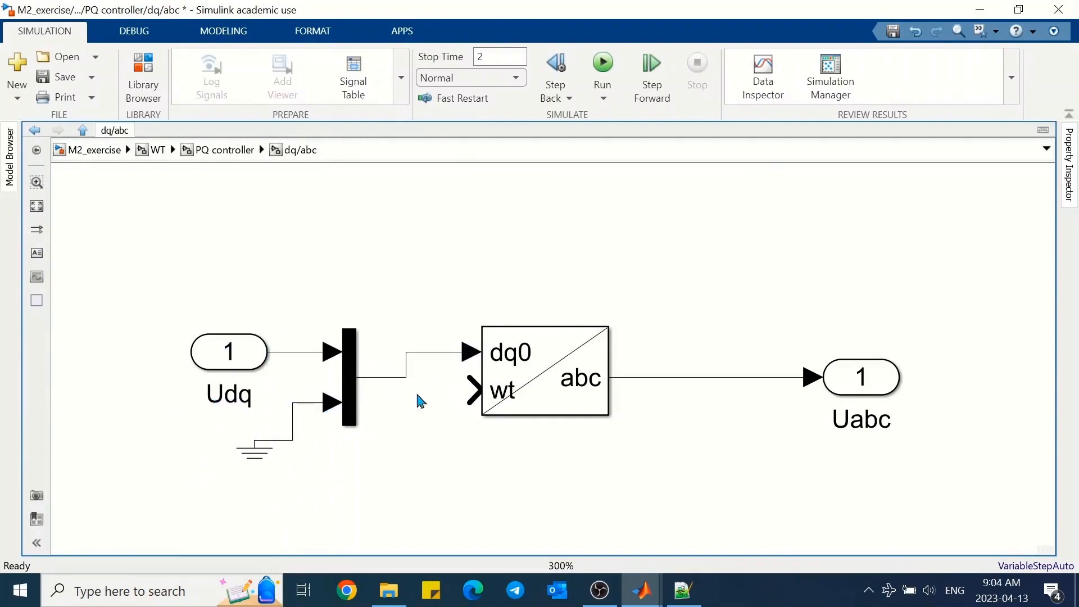
pyautogui.moveTo(350, 400); pyautogui.dragTo(350, 375)
pyautogui.moveTo(207, 356); pyautogui.dragTo(206, 280)
pyautogui.moveTo(251, 453); pyautogui.dragTo(224, 388)
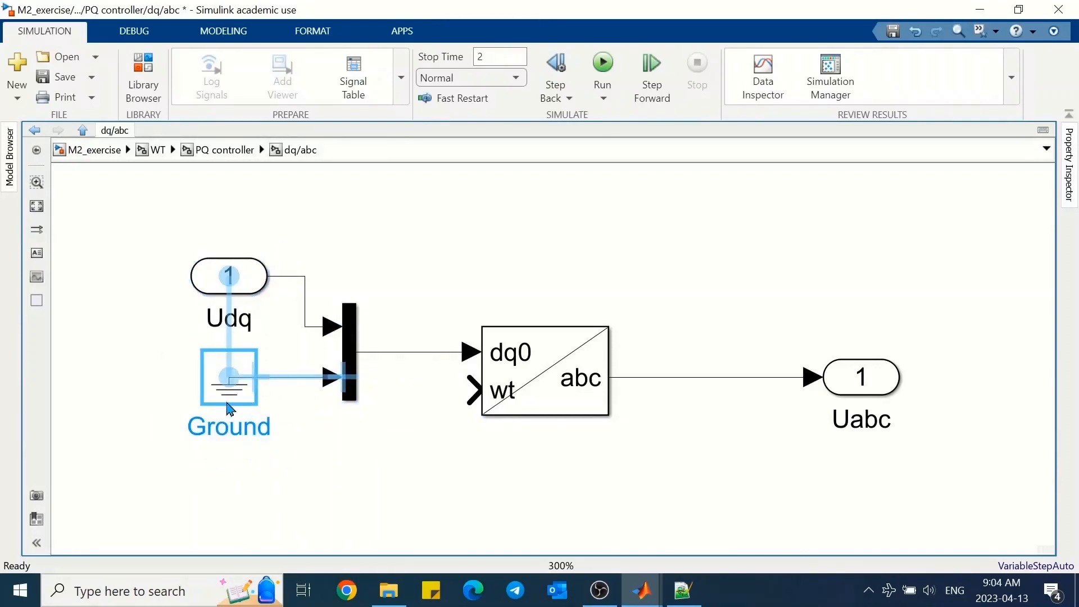
pyautogui.click(251, 496)
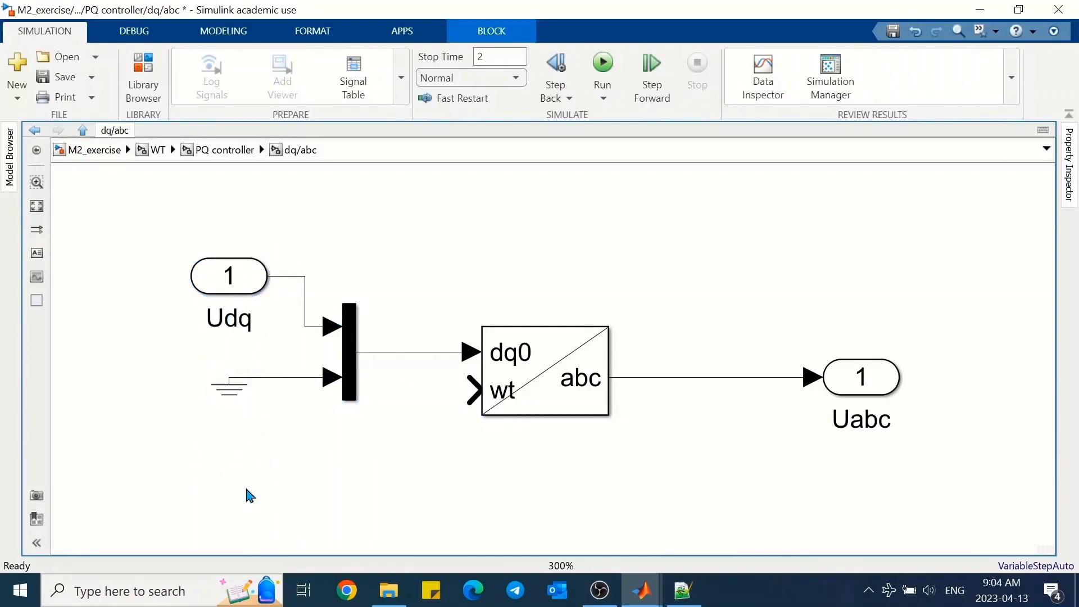
# Add an inport named wt below the Mux and connect it to the wt input of the dq0 to abc block.
pyautogui.doubleClick(394, 470)
pyautogui.write('in')
pyautogui.press('Return')
pyautogui.doubleClick(381, 494)
pyautogui.write('W')
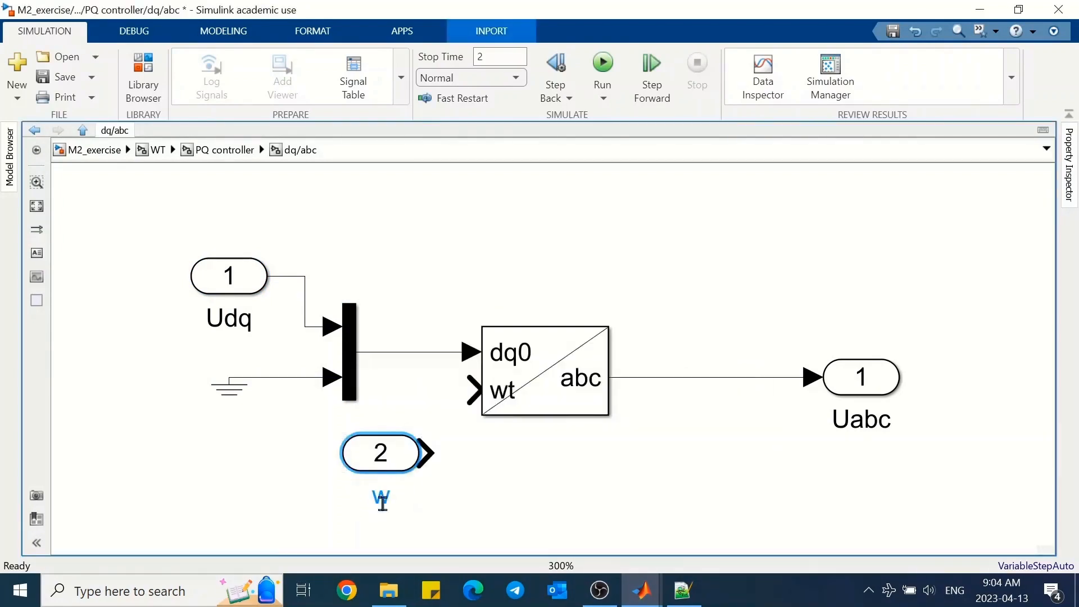
pyautogui.write('t')
pyautogui.click(561, 497)
pyautogui.moveTo(428, 453); pyautogui.dragTo(475, 391)
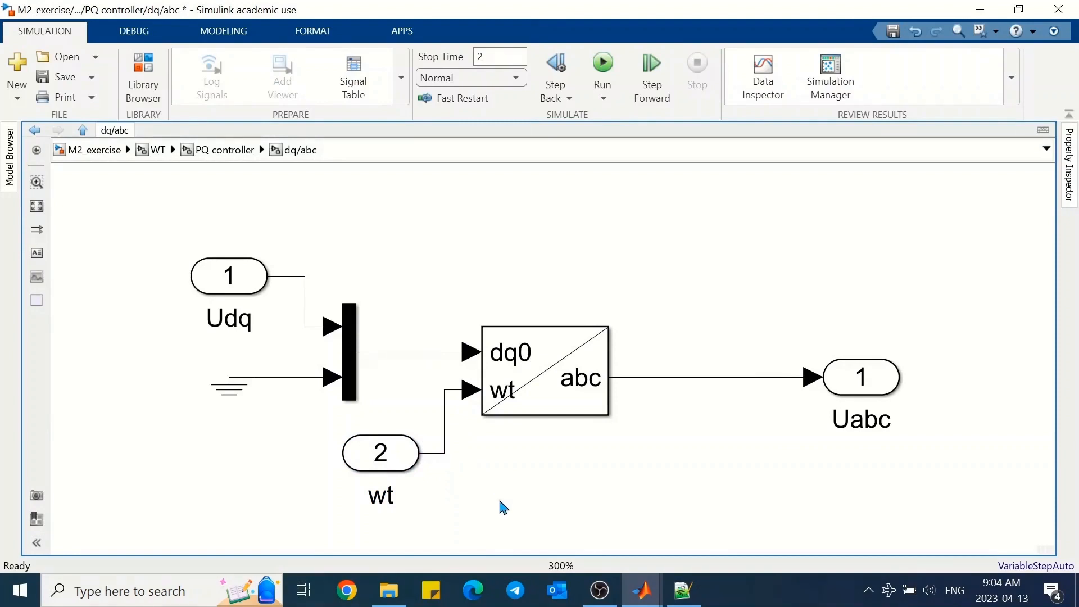
# Enlarge the dq0 to abc block so its inputs line up with the Mux and wt, and align the Uabc outport with its output.
pyautogui.moveTo(861, 376); pyautogui.dragTo(773, 376)
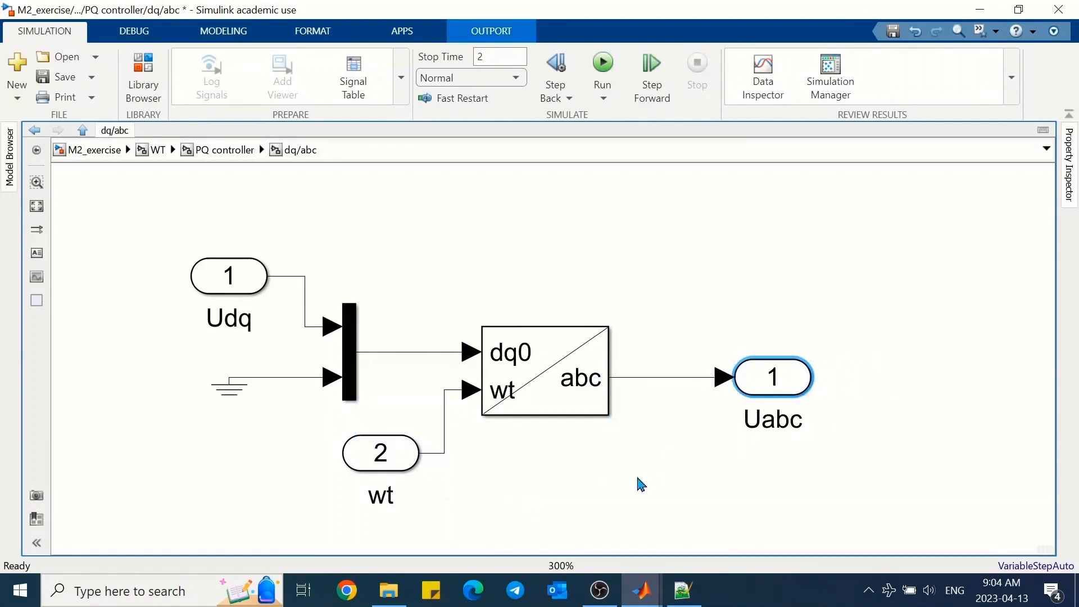
pyautogui.click(613, 493)
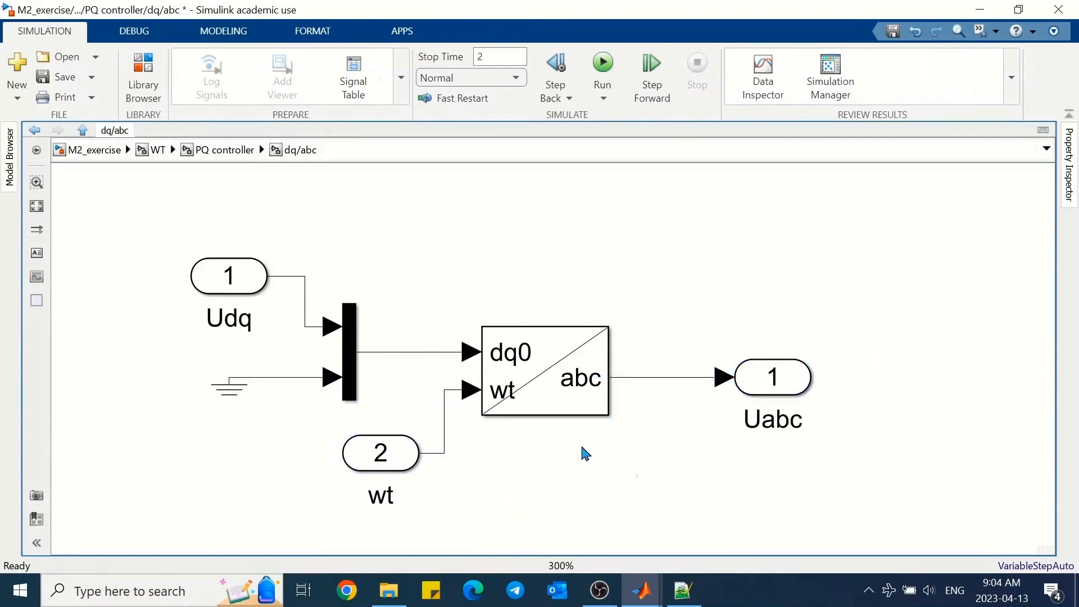
pyautogui.click(578, 414)
pyautogui.moveTo(609, 415); pyautogui.dragTo(628, 530)
pyautogui.press('Up')
pyautogui.press('Up')
pyautogui.press('Up')
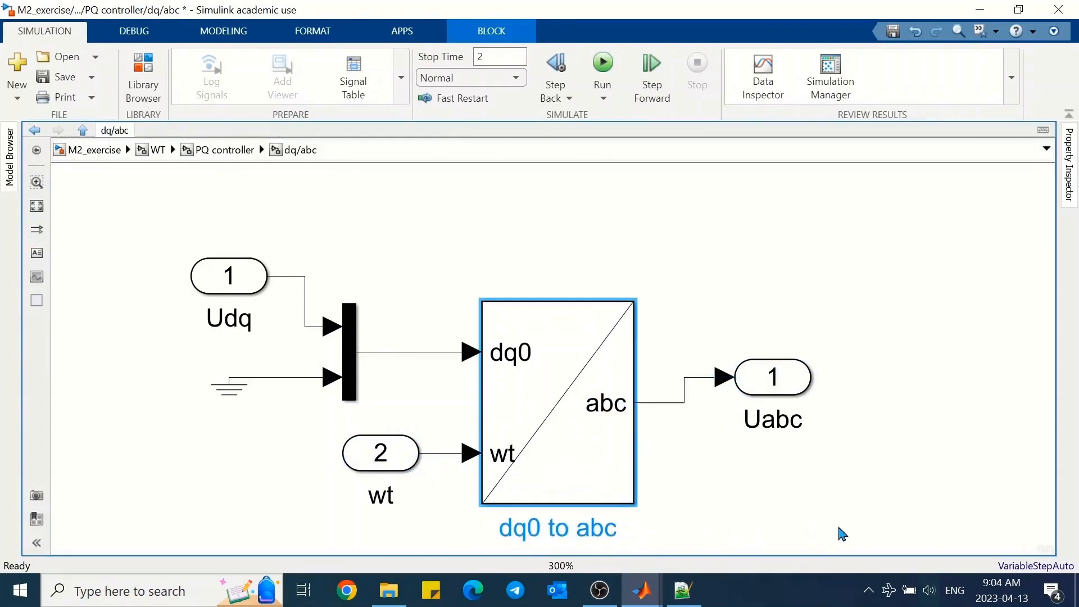
pyautogui.press('Down')
pyautogui.click(838, 526)
pyautogui.click(767, 387)
pyautogui.press('Down')
pyautogui.press('Down')
pyautogui.click(801, 299)
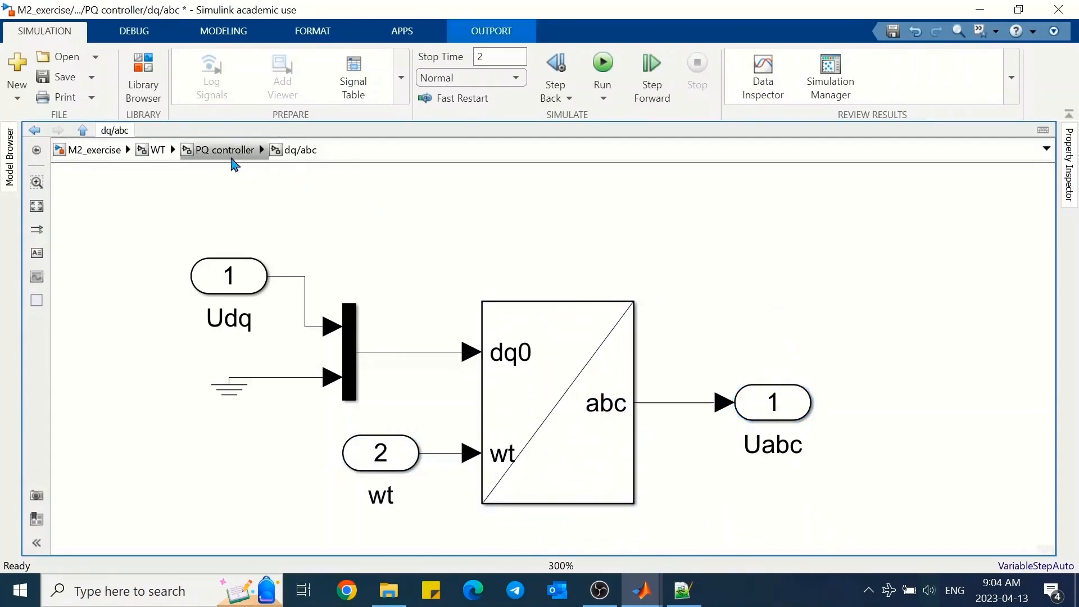
# Inside the PQ controller's abc/dq subsystem, insert an abc to dq0 block and connect the Uabc inport to its abc input.
pyautogui.click(228, 151)
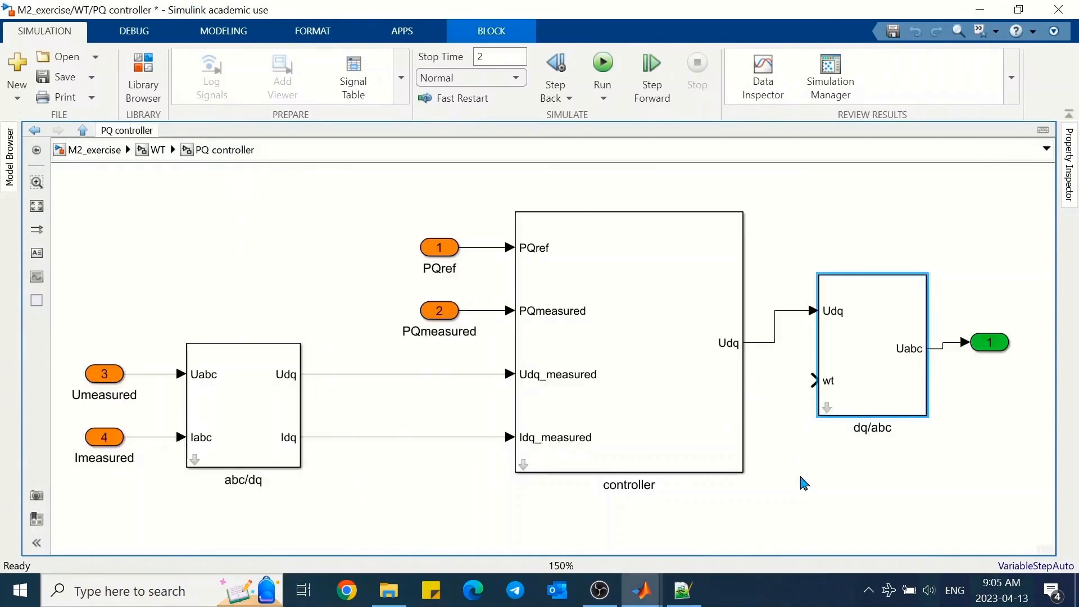
pyautogui.click(193, 459)
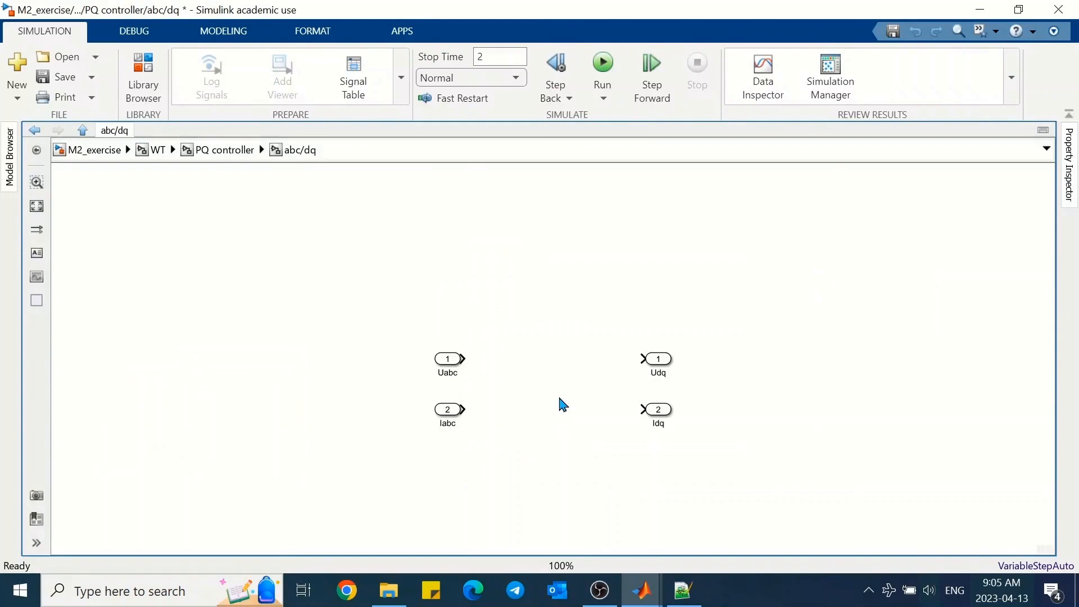
pyautogui.doubleClick(564, 405)
pyautogui.write('abc')
pyautogui.press('Return')
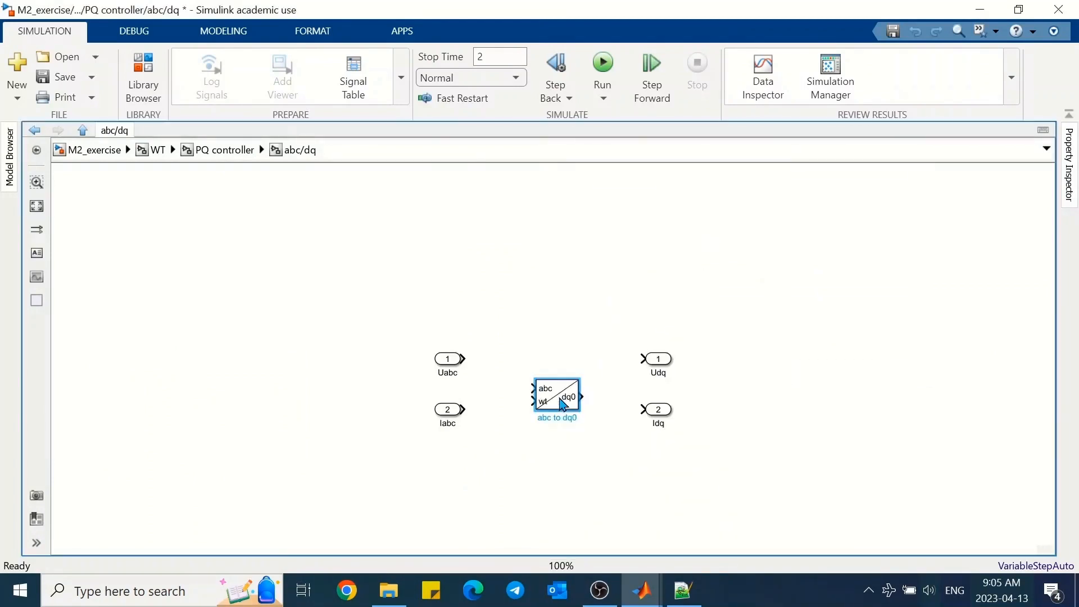
pyautogui.scroll(6, 550, 454)
pyautogui.scroll(-1, 559, 443)
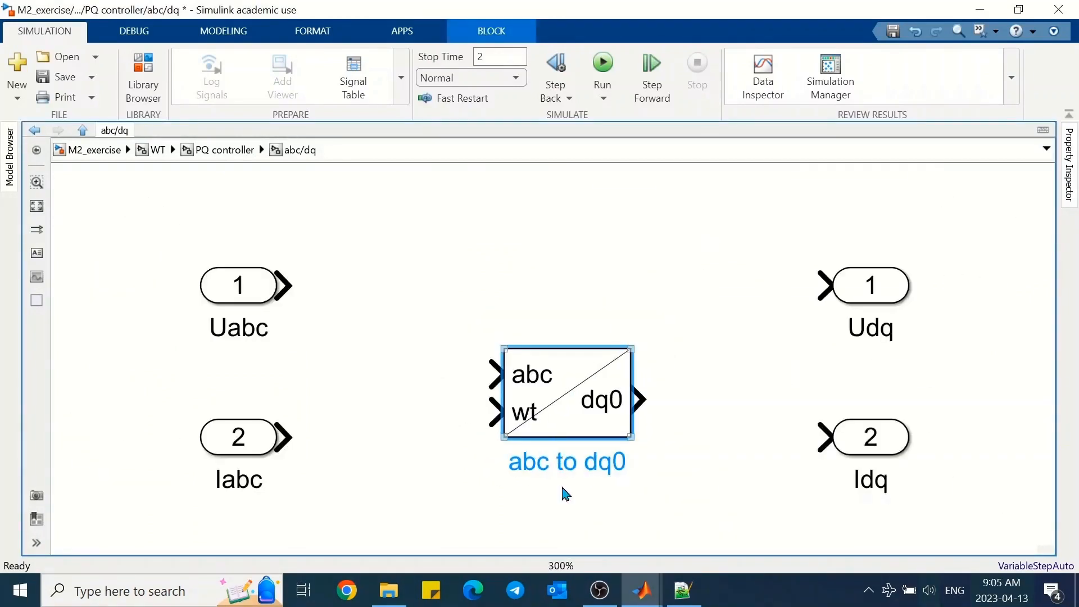
pyautogui.moveTo(556, 407); pyautogui.dragTo(534, 315)
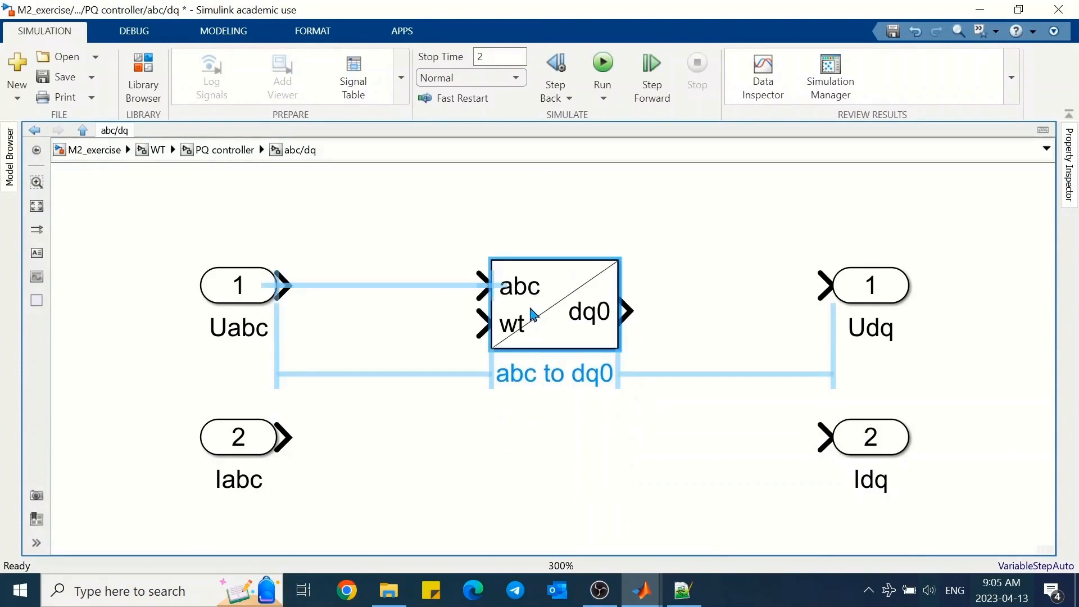
pyautogui.click(427, 286)
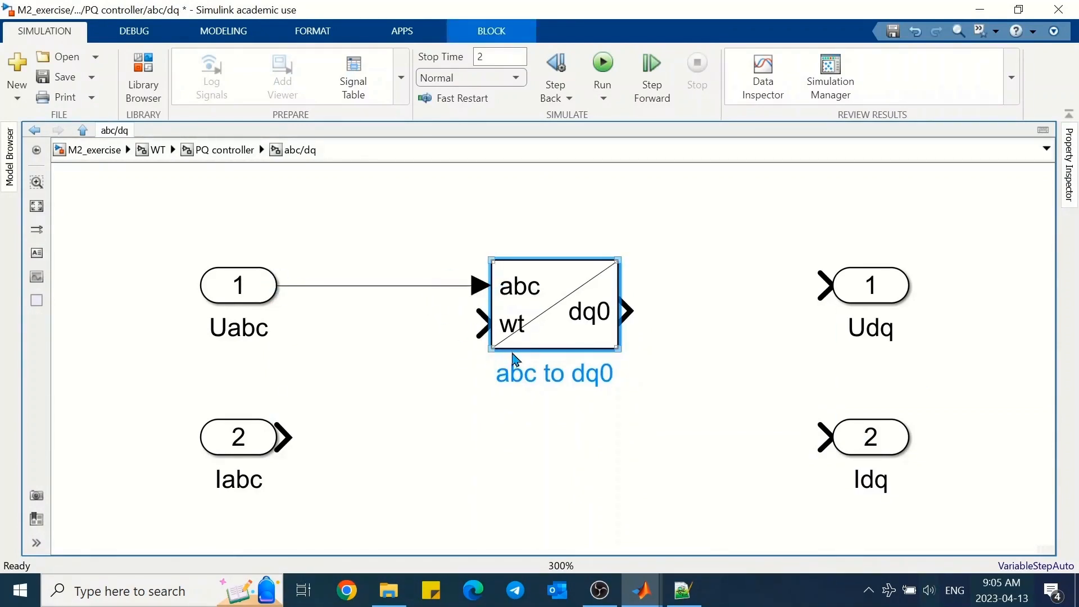
# Insert a PLL (3ph) block above the abc to dq0 block.
pyautogui.scroll(-4, 527, 408)
pyautogui.click(497, 222)
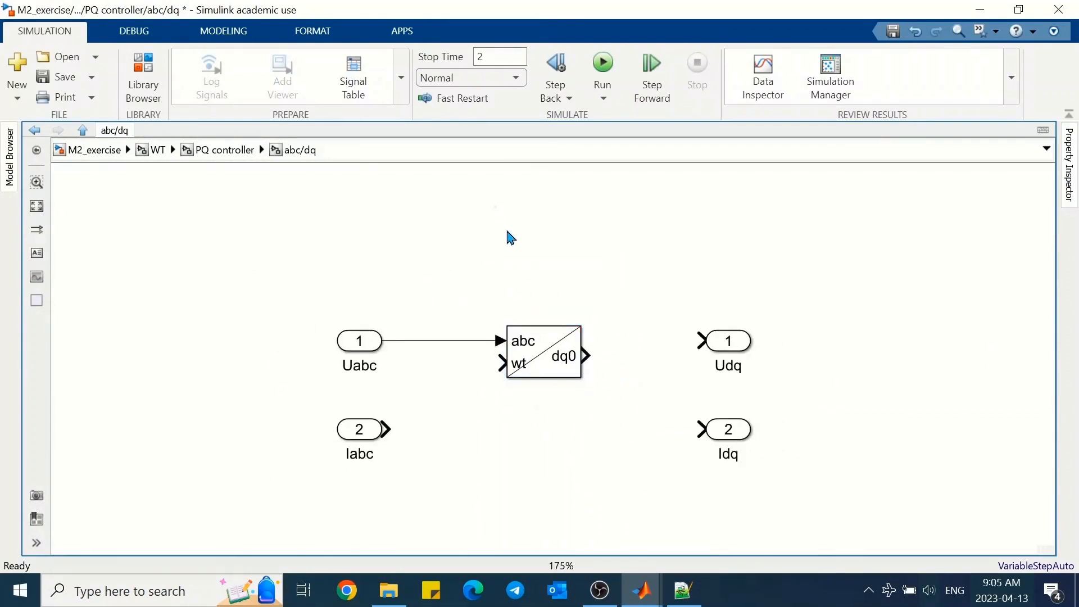
pyautogui.doubleClick(511, 237)
pyautogui.write('PLL')
pyautogui.click(544, 256)
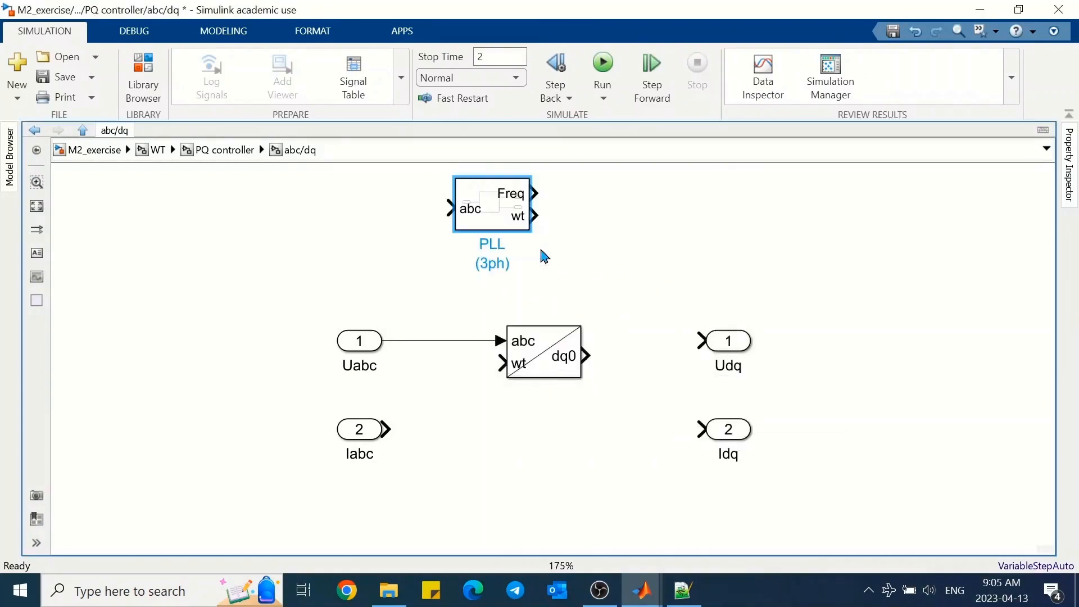
pyautogui.moveTo(505, 217); pyautogui.dragTo(534, 216)
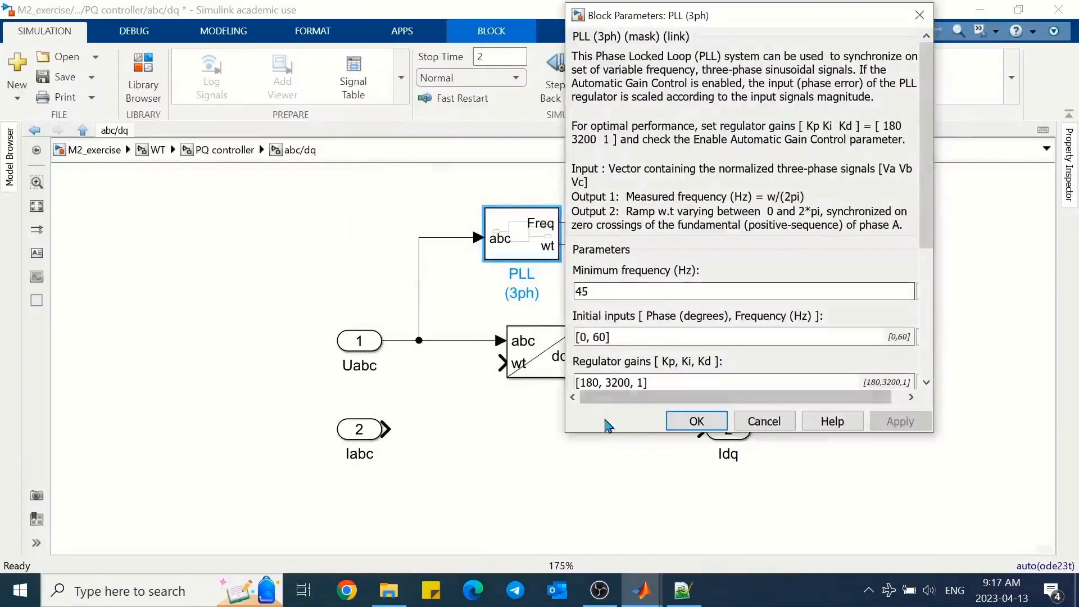
# Set the PLL's initial inputs to [0, FnomWT] and its sample time to Ts.
pyautogui.moveTo(566, 432); pyautogui.dragTo(488, 541)
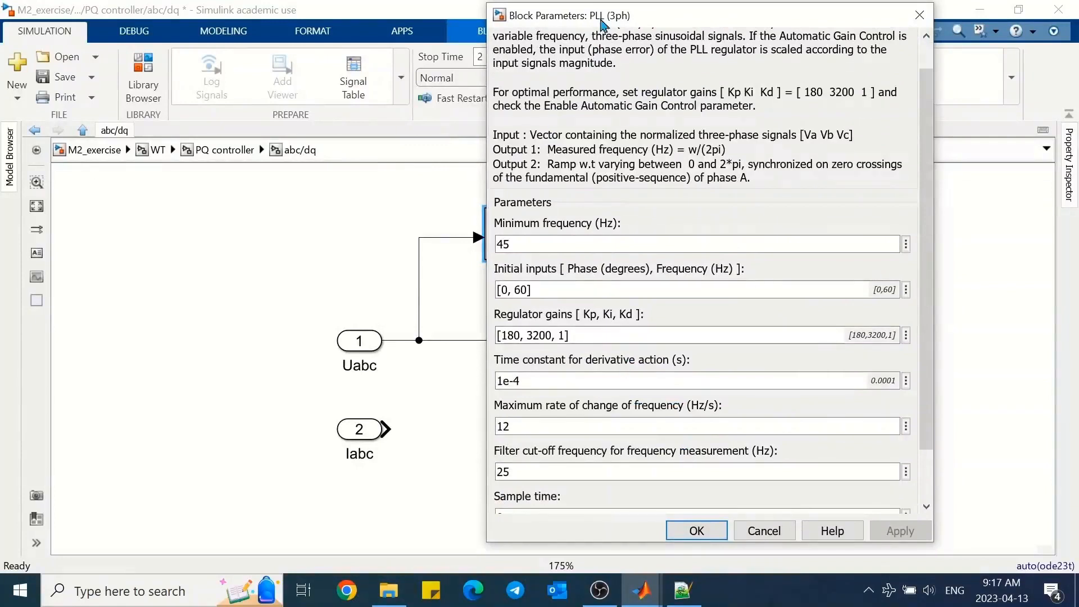
pyautogui.moveTo(600, 19); pyautogui.dragTo(428, 27)
pyautogui.tripleClick(353, 296)
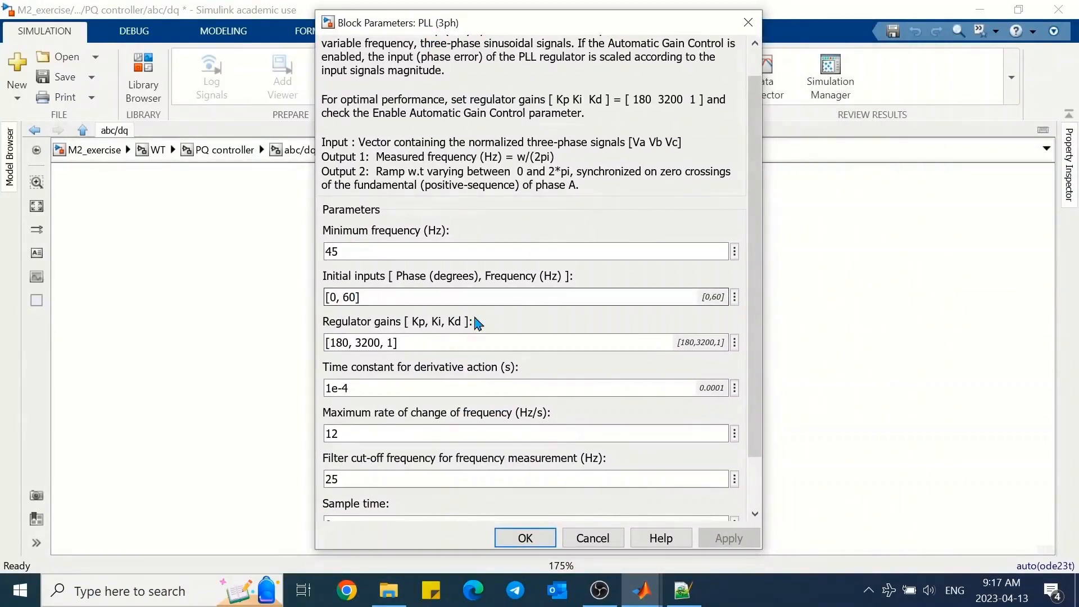
pyautogui.press('BackSpace')
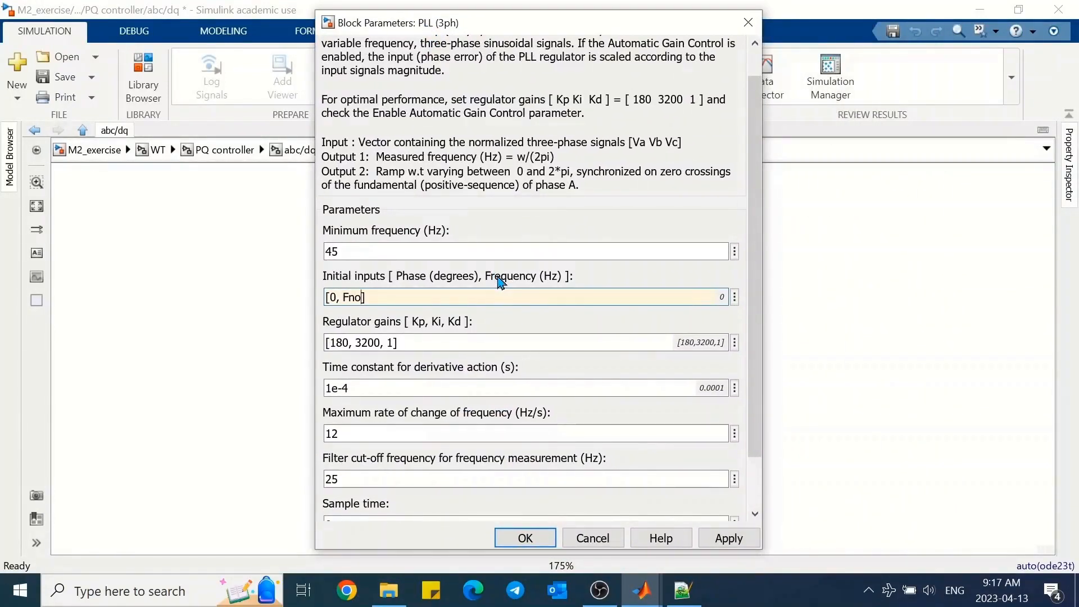
pyautogui.write('Fno')
pyautogui.click(476, 365)
pyautogui.scroll(-2, 476, 373)
pyautogui.doubleClick(379, 463)
pyautogui.write('Ts')
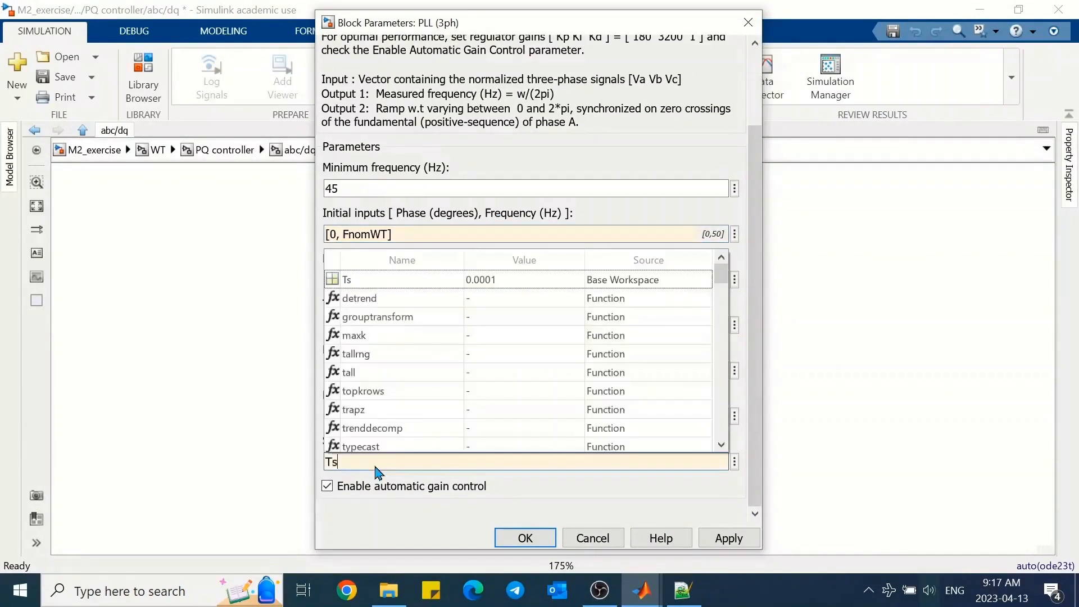
pyautogui.click(405, 280)
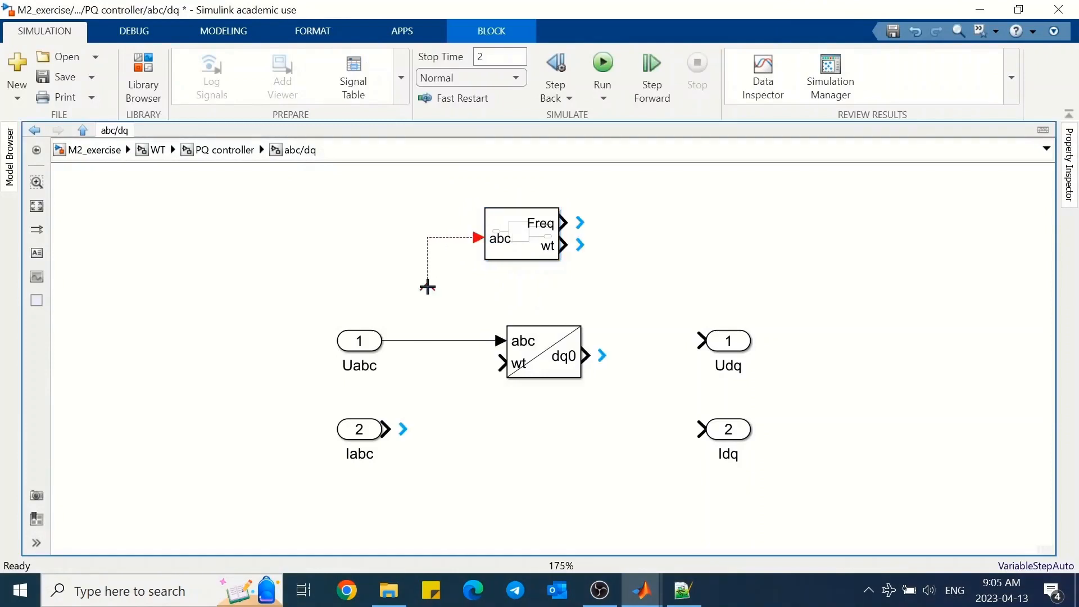
# Branch the Uabc signal to the PLL's abc input and add an outport named wt on the PLL's wt output.
pyautogui.moveTo(427, 285); pyautogui.dragTo(419, 340)
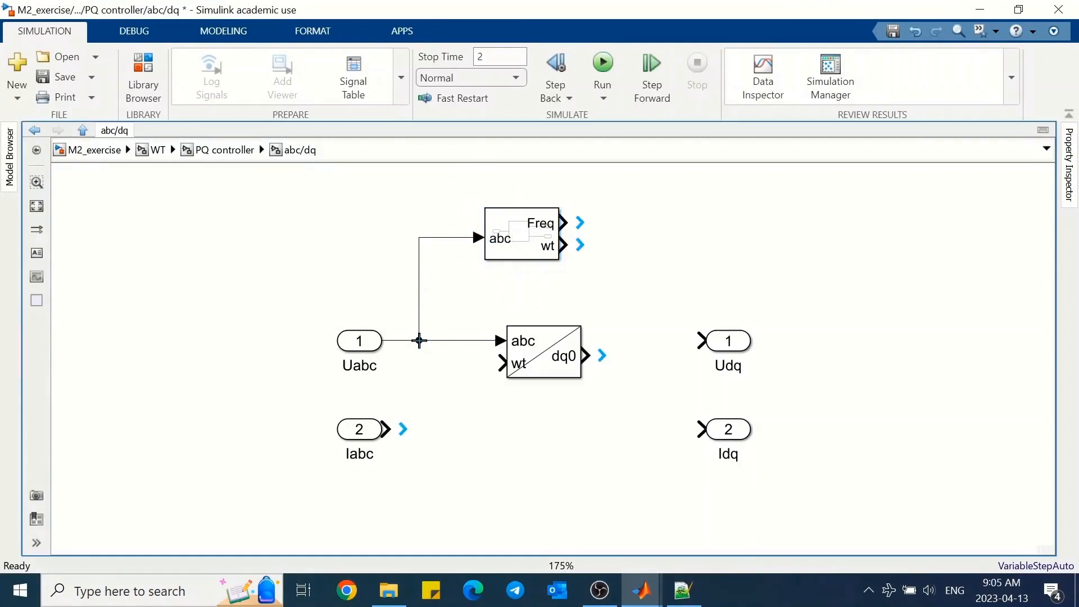
pyautogui.doubleClick(646, 236)
pyautogui.write('out')
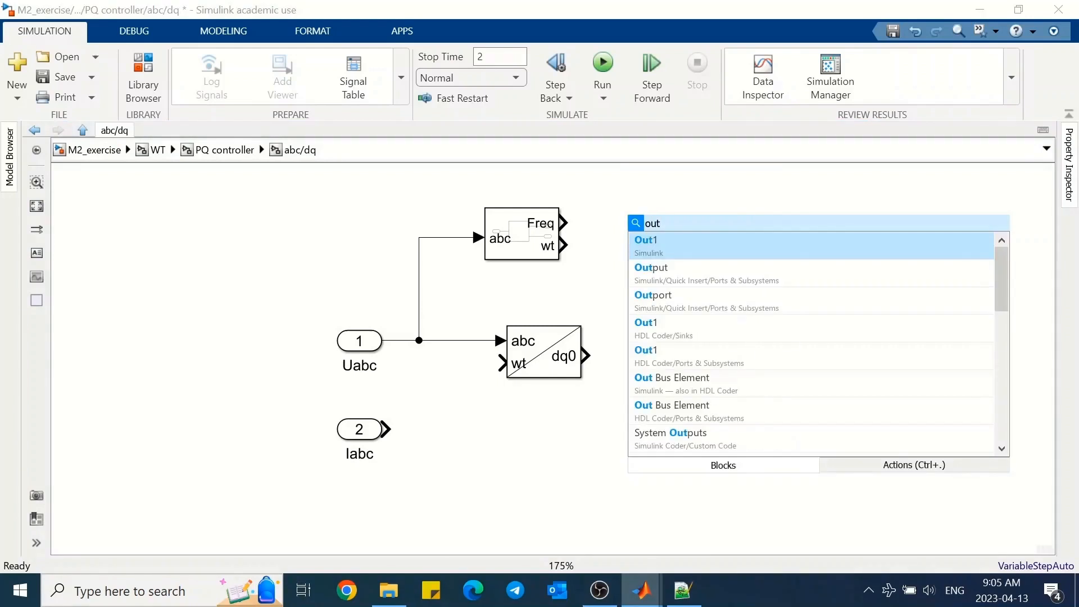
pyautogui.press('Down')
pyautogui.press('Return')
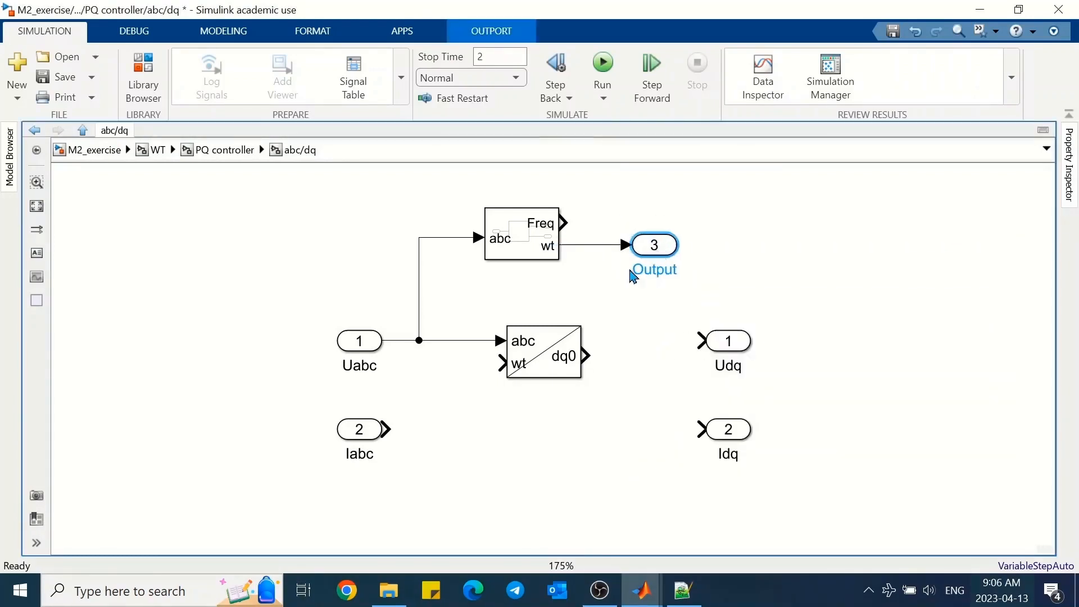
pyautogui.doubleClick(642, 270)
pyautogui.write('wt')
# Add a Terminator on the PLL's Freq output and align it above the wt outport.
pyautogui.doubleClick(682, 192)
pyautogui.write('term')
pyautogui.press('Return')
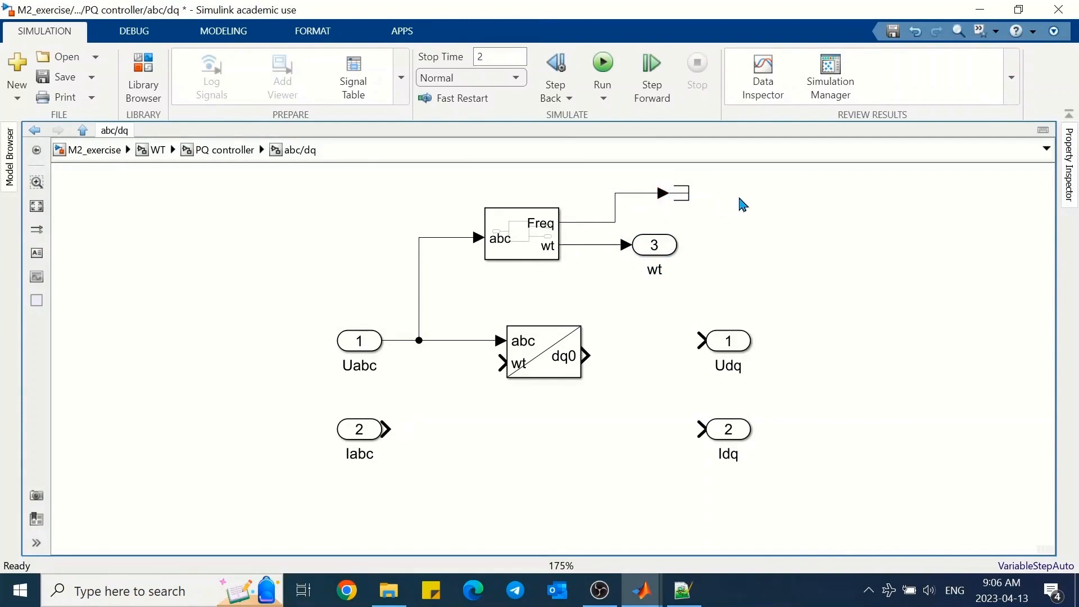
pyautogui.moveTo(681, 204); pyautogui.dragTo(653, 206)
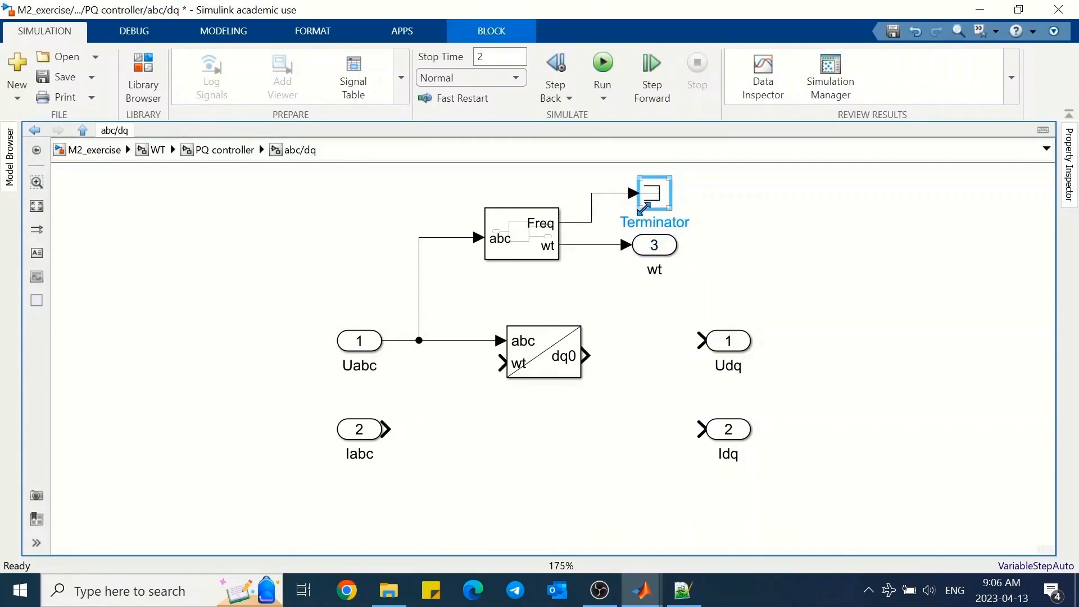
# Connect the dq0 output to the Udq outport, and wire a new Goto block to the abc/dq subsystem's wt output in PQ controller.
pyautogui.moveTo(729, 341); pyautogui.dragTo(730, 356)
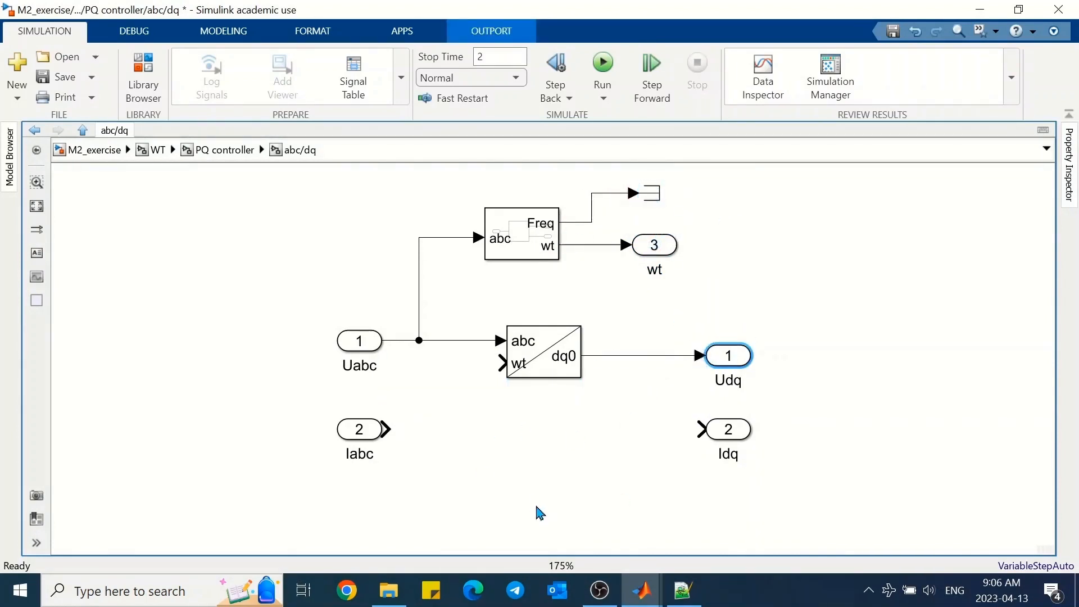
pyautogui.click(225, 150)
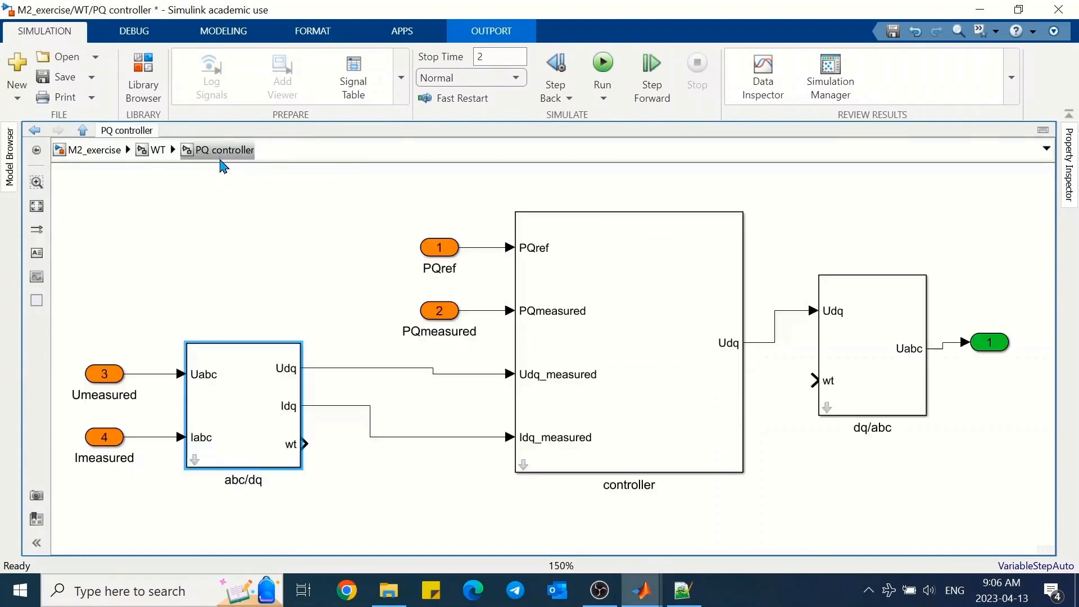
pyautogui.doubleClick(384, 466)
pyautogui.write('got')
pyautogui.press('Return')
pyautogui.moveTo(360, 475); pyautogui.dragTo(304, 444)
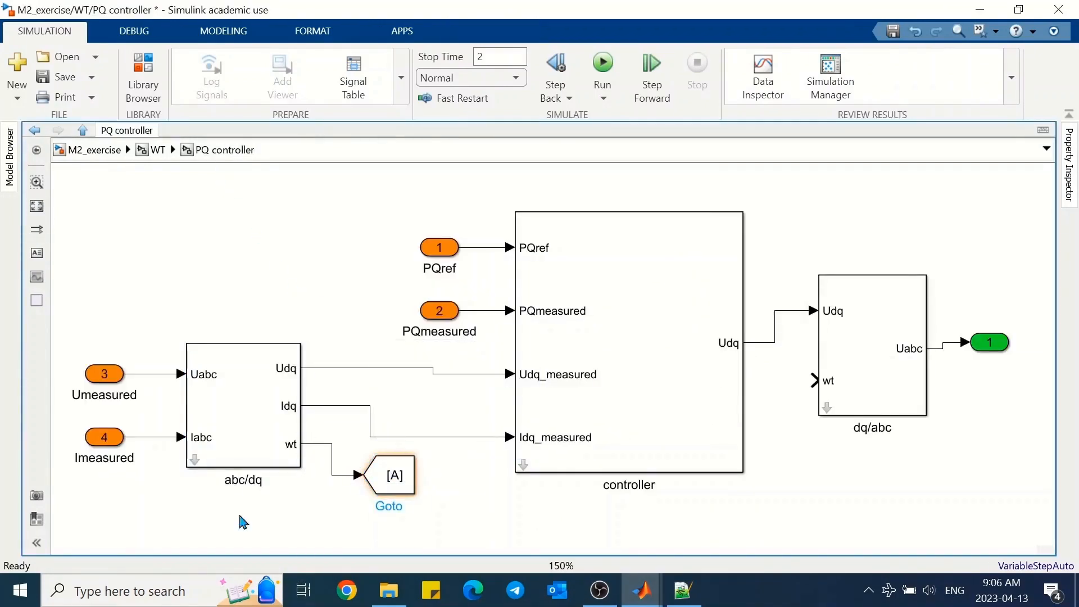
# Resize and lower the abc/dq subsystem to straighten its Udq and Idq lines, and align the Umeasured and Imeasured inports with its inputs.
pyautogui.click(244, 440)
pyautogui.moveTo(300, 344); pyautogui.dragTo(288, 301)
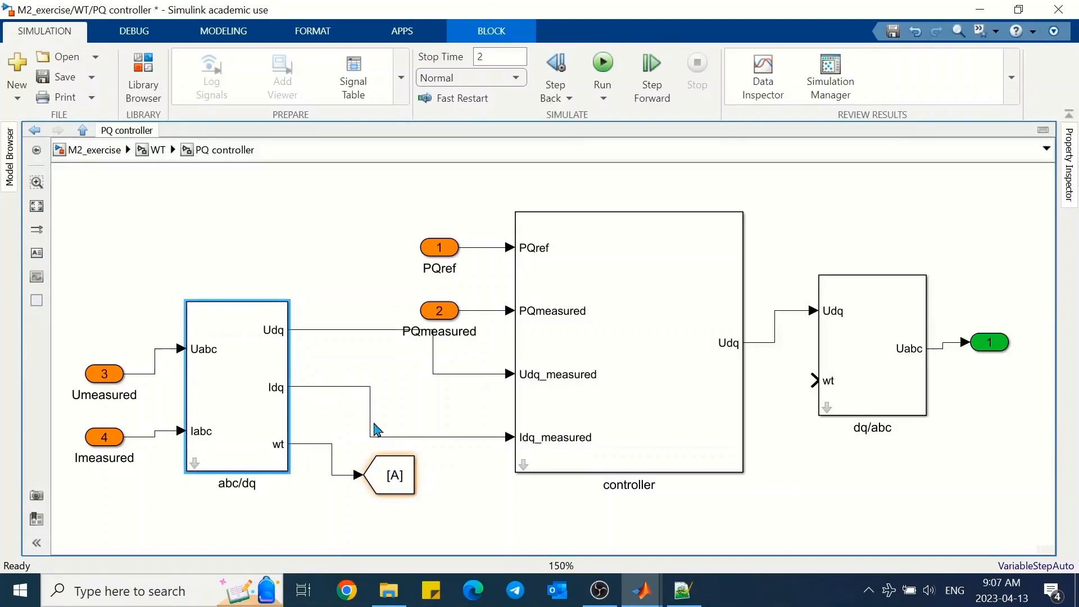
pyautogui.press('Down')
pyautogui.press('Down')
pyautogui.press('Down')
pyautogui.press('Down')
pyautogui.press('Down')
pyautogui.press('Down')
pyautogui.press('Down')
pyautogui.moveTo(286, 514); pyautogui.dragTo(288, 528)
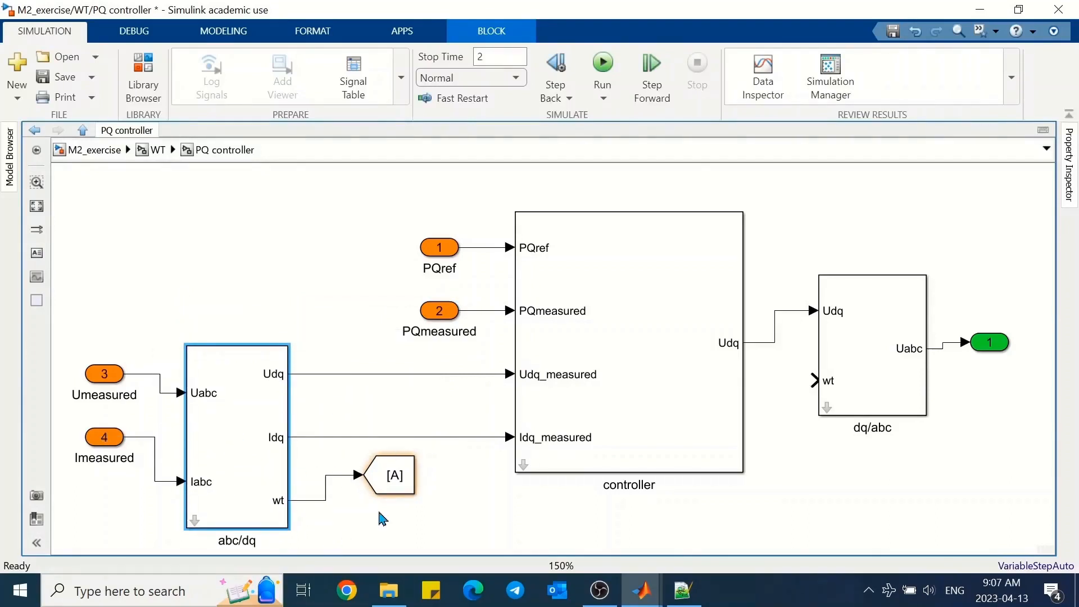
pyautogui.click(379, 514)
pyautogui.moveTo(104, 374); pyautogui.dragTo(104, 393)
pyautogui.moveTo(104, 437); pyautogui.dragTo(104, 482)
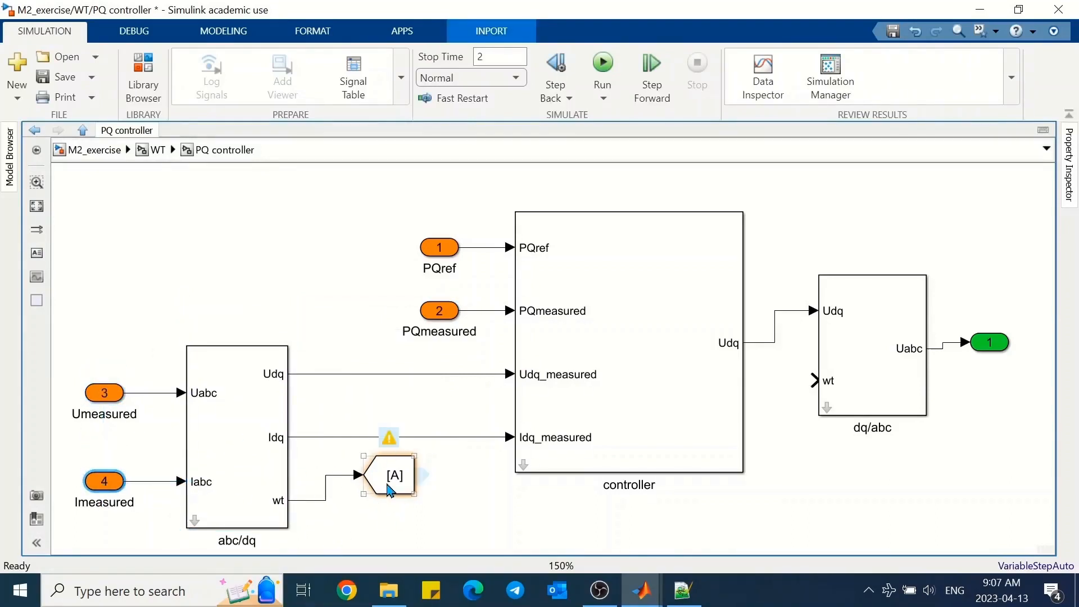
# Align the Goto block with abc/dq's wt output, set its tag to wt and make the block narrower.
pyautogui.moveTo(386, 486); pyautogui.dragTo(416, 516)
pyautogui.doubleClick(405, 509)
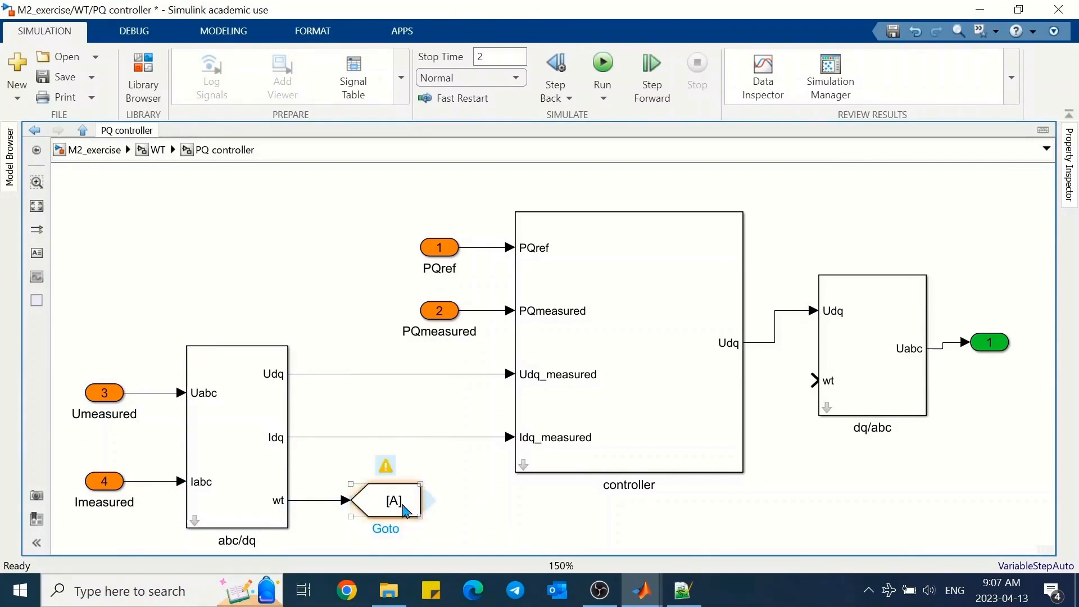
pyautogui.doubleClick(510, 369)
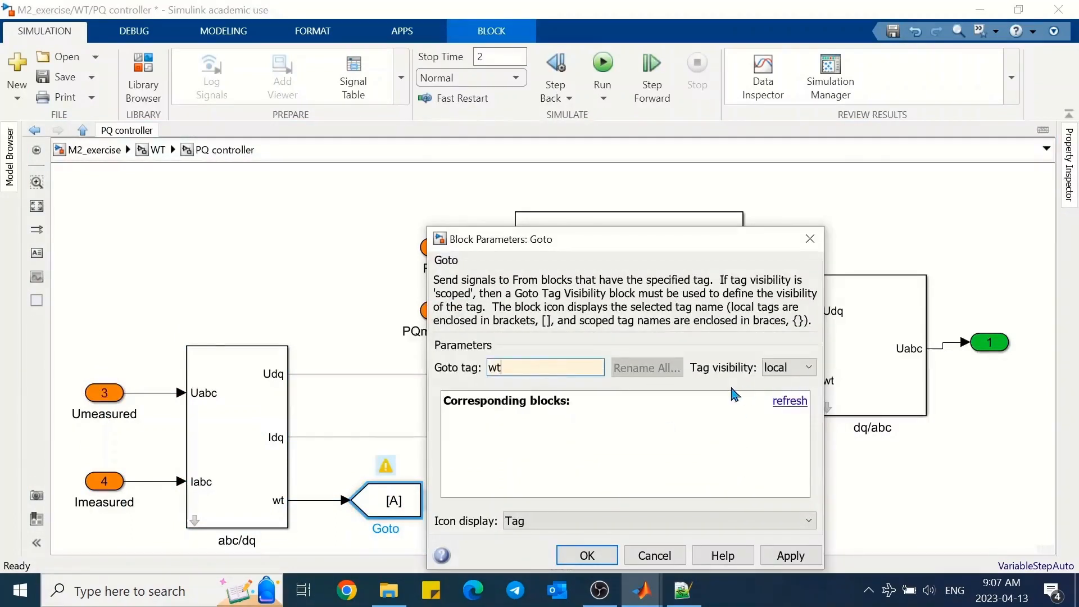
pyautogui.click(587, 555)
pyautogui.moveTo(421, 515); pyautogui.dragTo(393, 508)
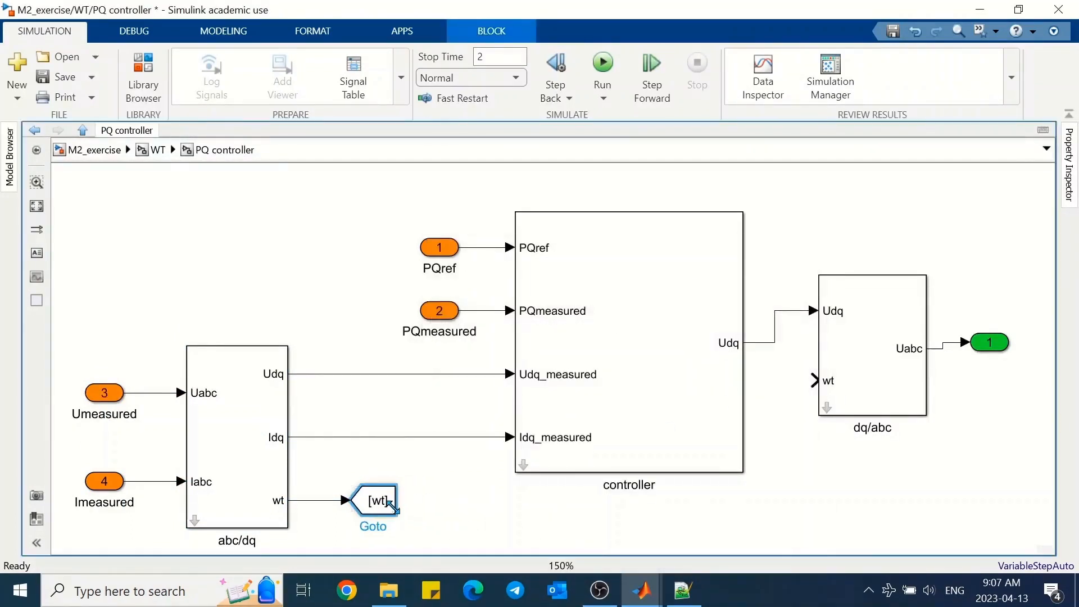
# Place a matching wt From block beside dq/abc, and shift dq/abc with its outport to line up with the controller's Udq output.
pyautogui.moveTo(378, 478)
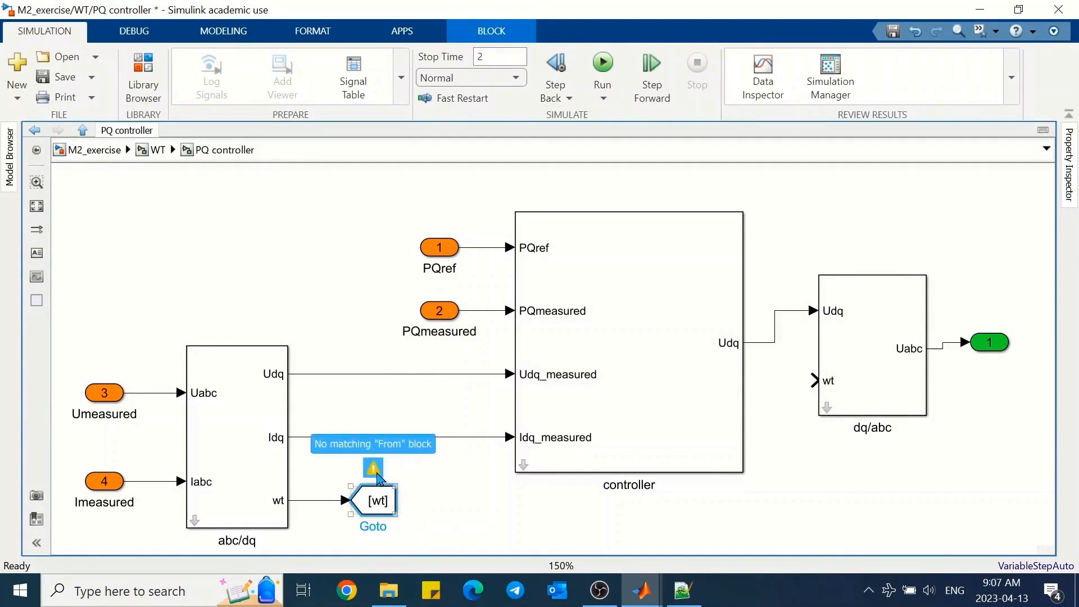
pyautogui.moveTo(406, 501); pyautogui.dragTo(787, 437)
pyautogui.moveTo(1014, 238); pyautogui.dragTo(876, 436)
pyautogui.press('Right')
pyautogui.press('Right')
pyautogui.press('Right')
pyautogui.press('Down')
pyautogui.press('Down')
pyautogui.press('Down')
pyautogui.press('Down')
pyautogui.press('Down')
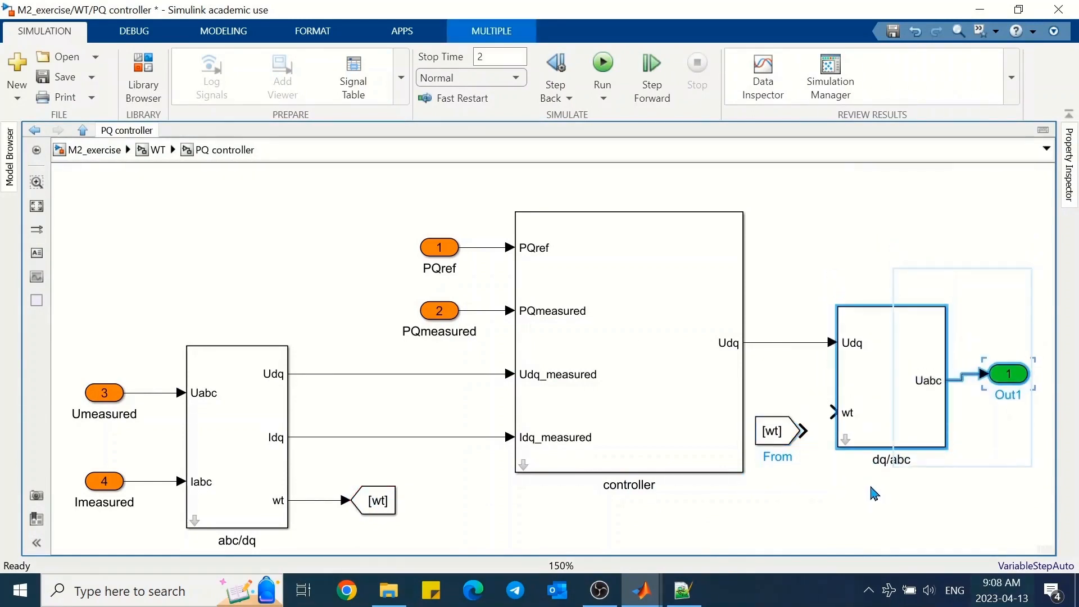
# Connect the wt From block to dq/abc's wt input and align the outport with the Uabc output.
pyautogui.click(867, 508)
pyautogui.moveTo(780, 436); pyautogui.dragTo(780, 418)
pyautogui.click(810, 415)
pyautogui.click(805, 503)
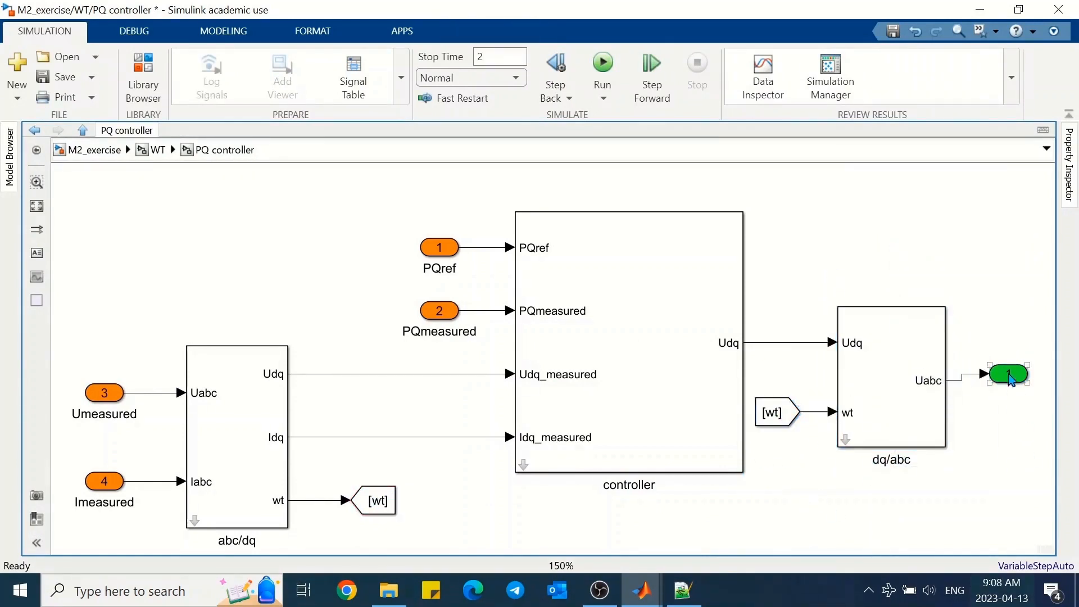
pyautogui.moveTo(1012, 381); pyautogui.dragTo(1012, 388)
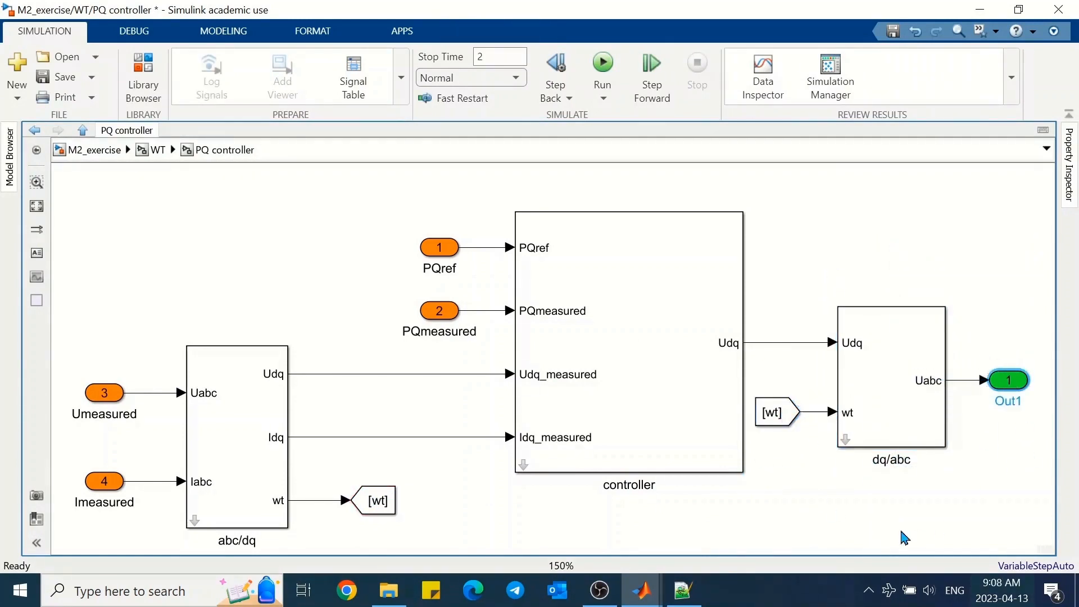
# Inside dq/abc, feed the Mux from a new Constant block with value [1, 0] instead of the Udq inport.
pyautogui.click(846, 440)
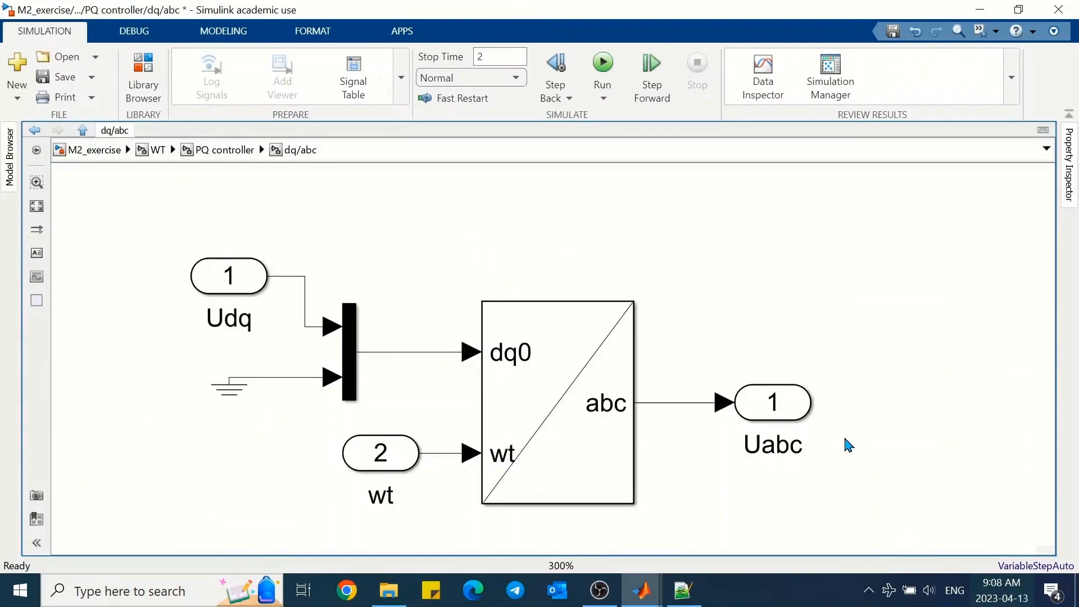
pyautogui.moveTo(269, 276); pyautogui.dragTo(263, 206)
pyautogui.doubleClick(193, 205)
pyautogui.press('Return')
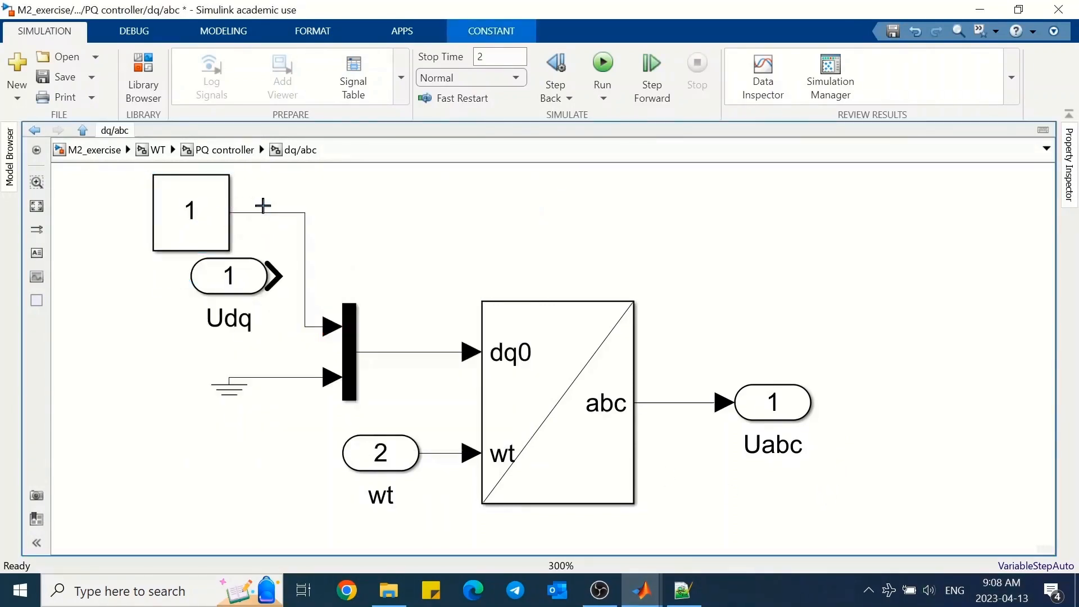
pyautogui.doubleClick(201, 225)
pyautogui.write('[')
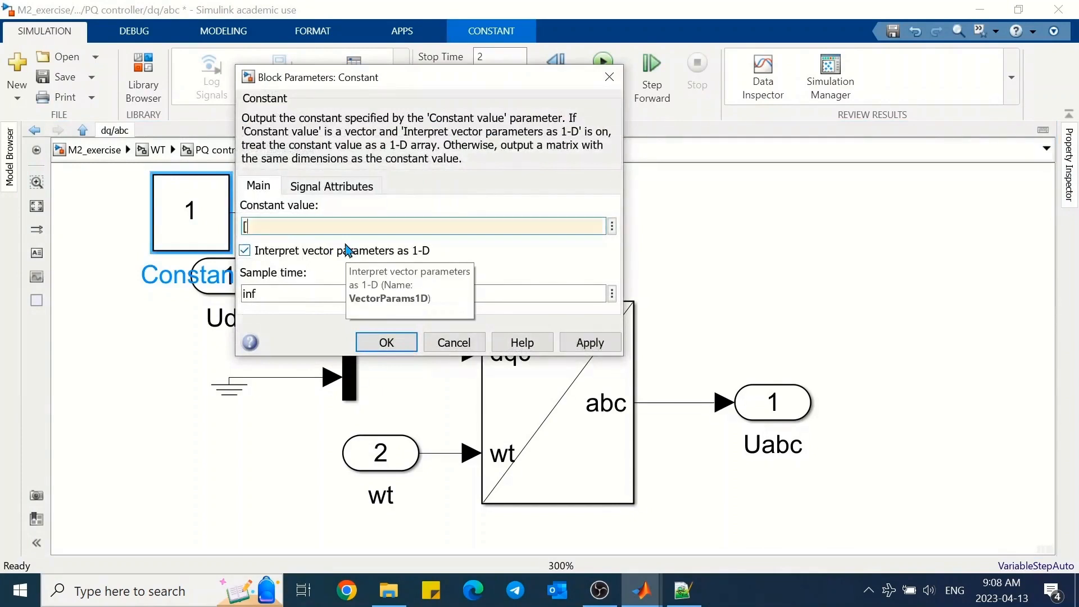
pyautogui.write('1, 0]')
pyautogui.click(385, 344)
pyautogui.moveTo(230, 251); pyautogui.dragTo(214, 236)
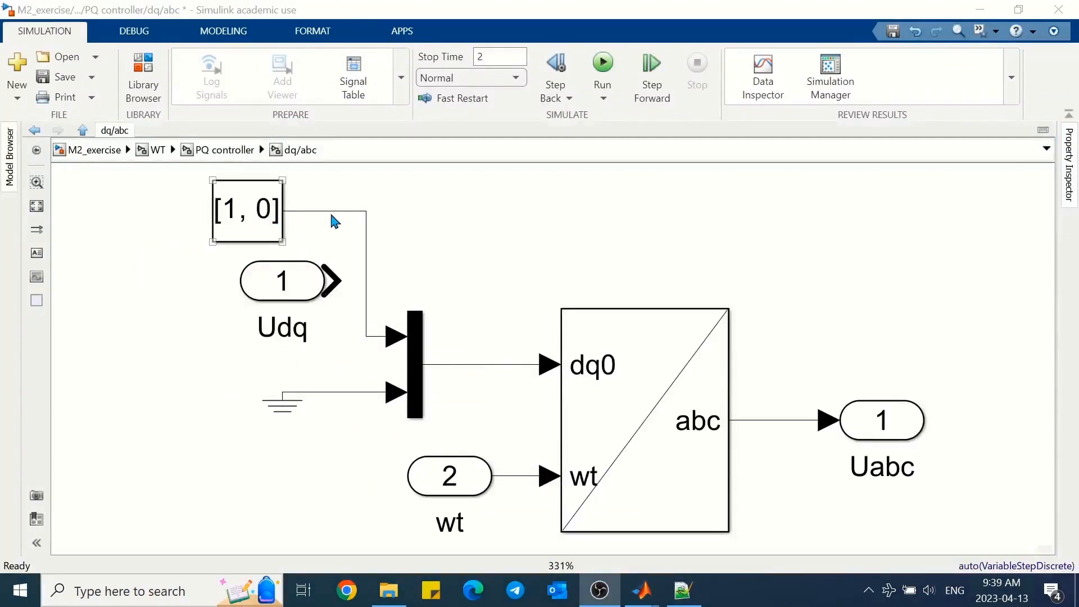
# Run the simulation and examine the VIabcWT and PQ_WT scopes in the WT subsystem.
pyautogui.click(603, 64)
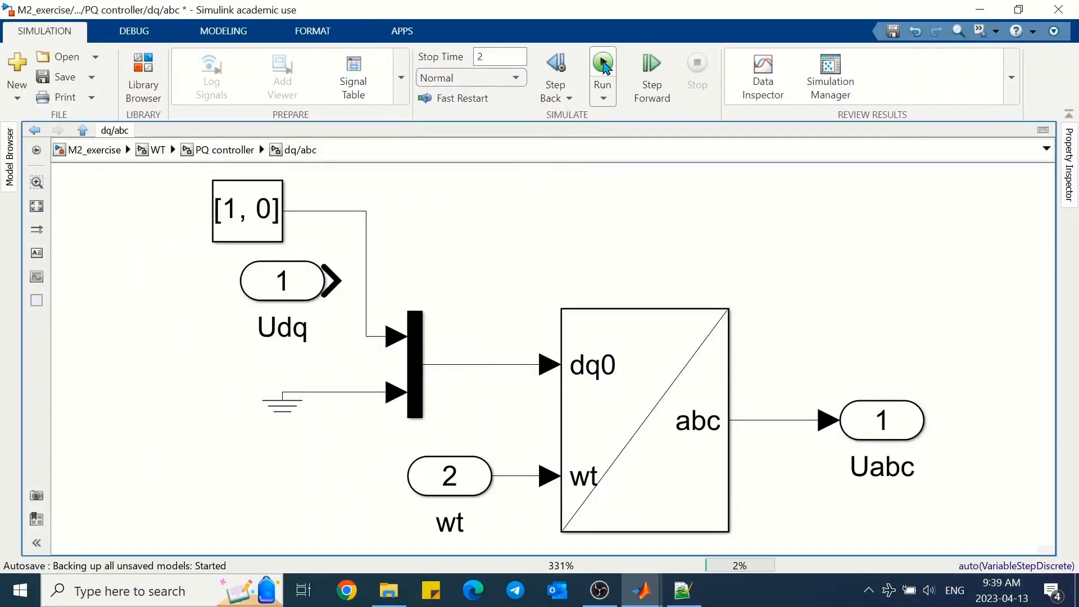
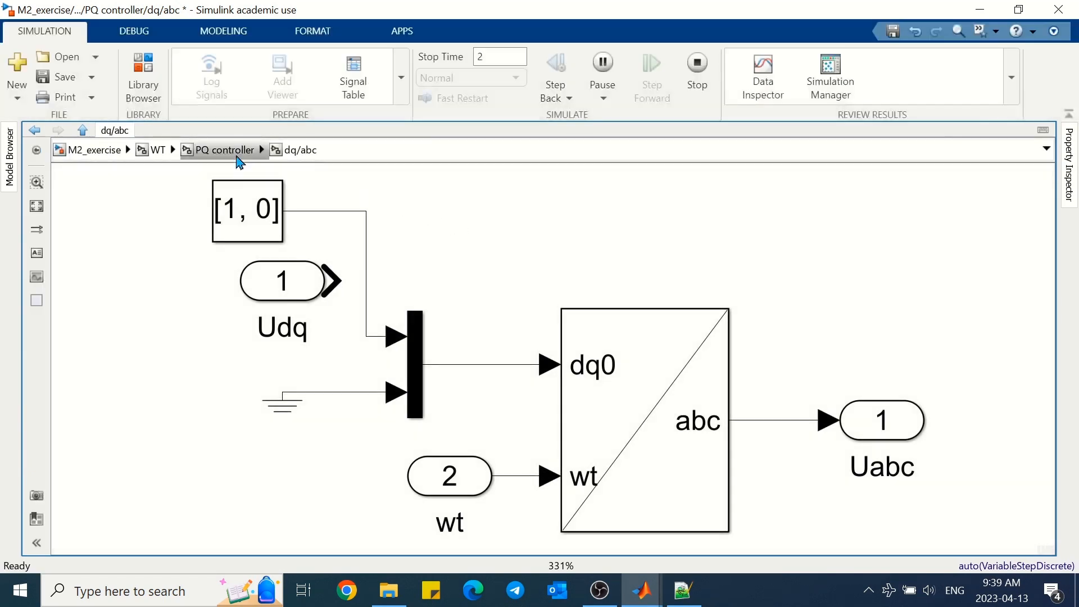
pyautogui.click(239, 156)
pyautogui.click(154, 159)
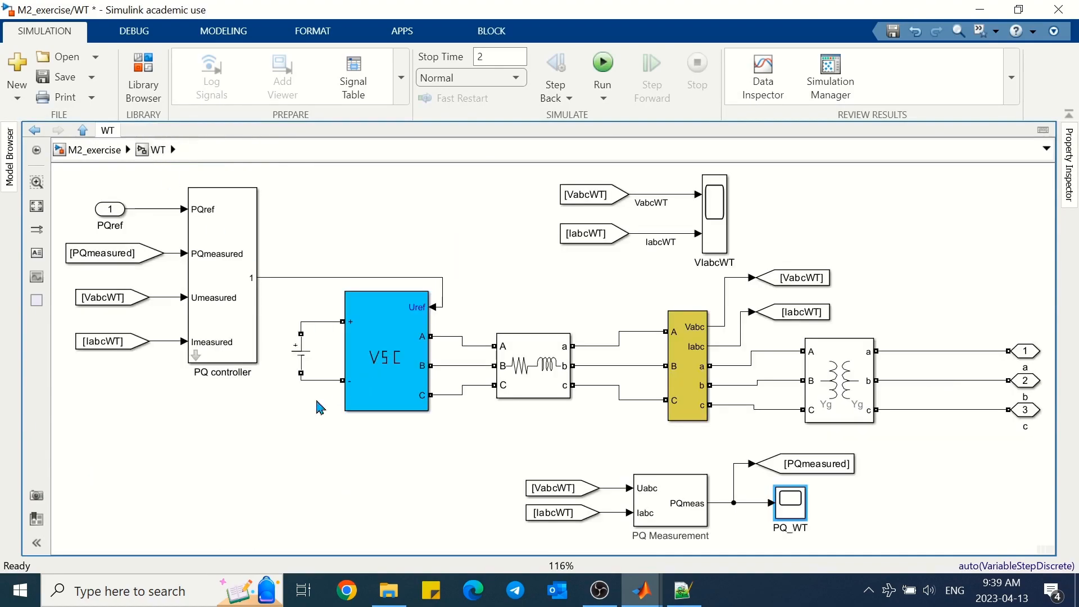
pyautogui.doubleClick(711, 250)
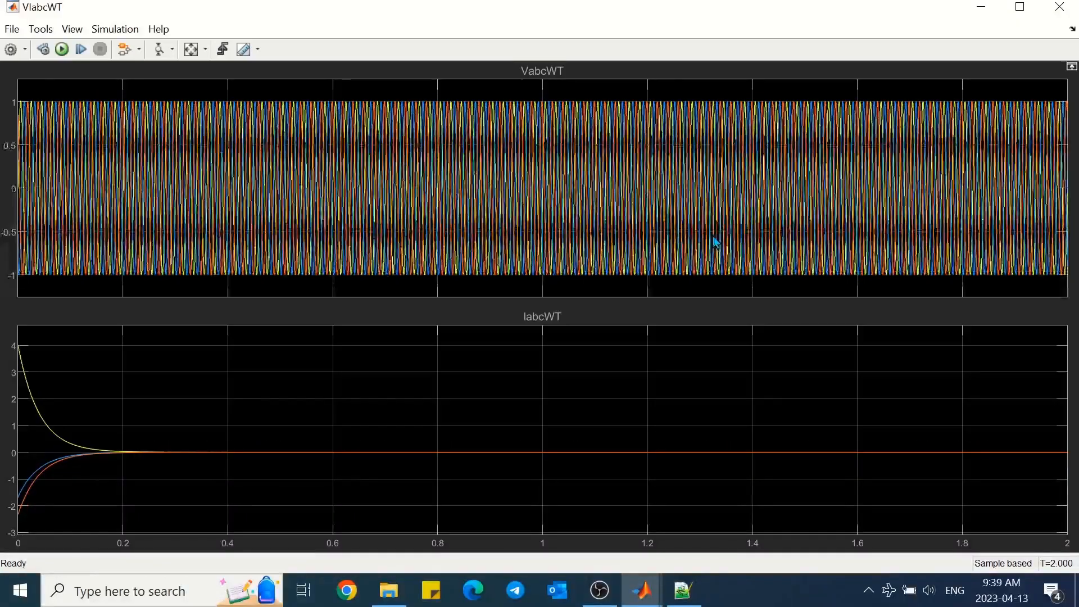
pyautogui.click(1060, 7)
pyautogui.click(792, 503)
pyautogui.doubleClick(795, 506)
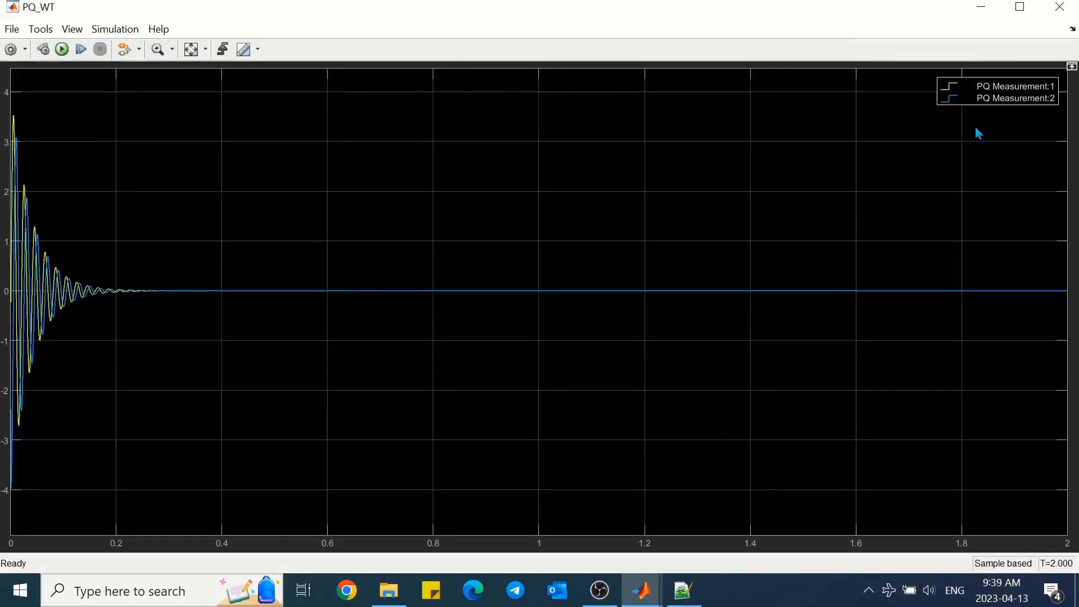
pyautogui.click(985, 19)
# Set the Constant block in dq/abc to [0.9, 0.1] and widen the block to show its value.
pyautogui.click(34, 130)
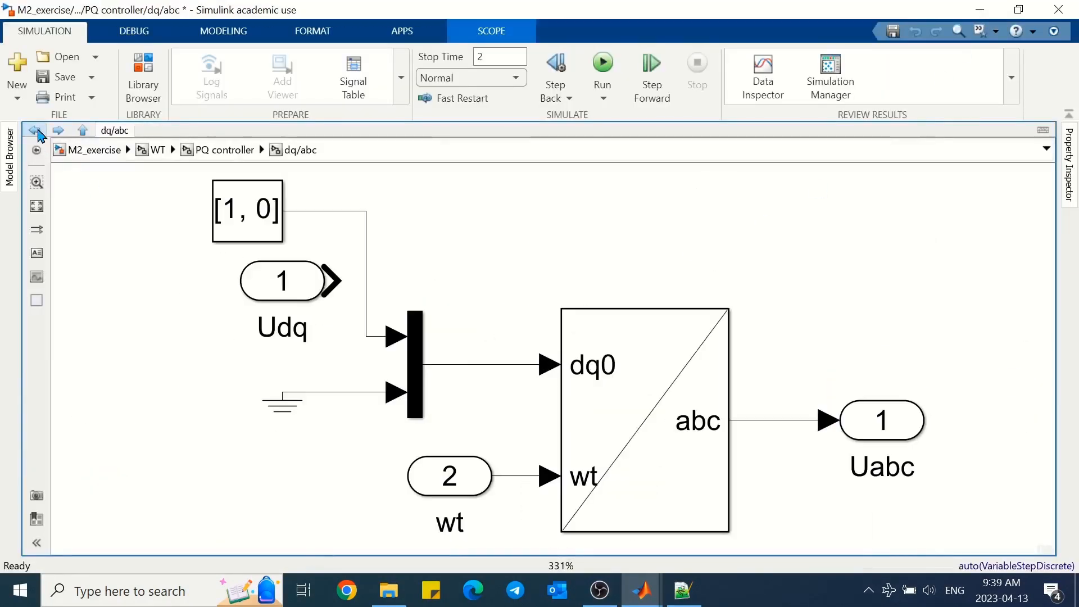
pyautogui.doubleClick(256, 217)
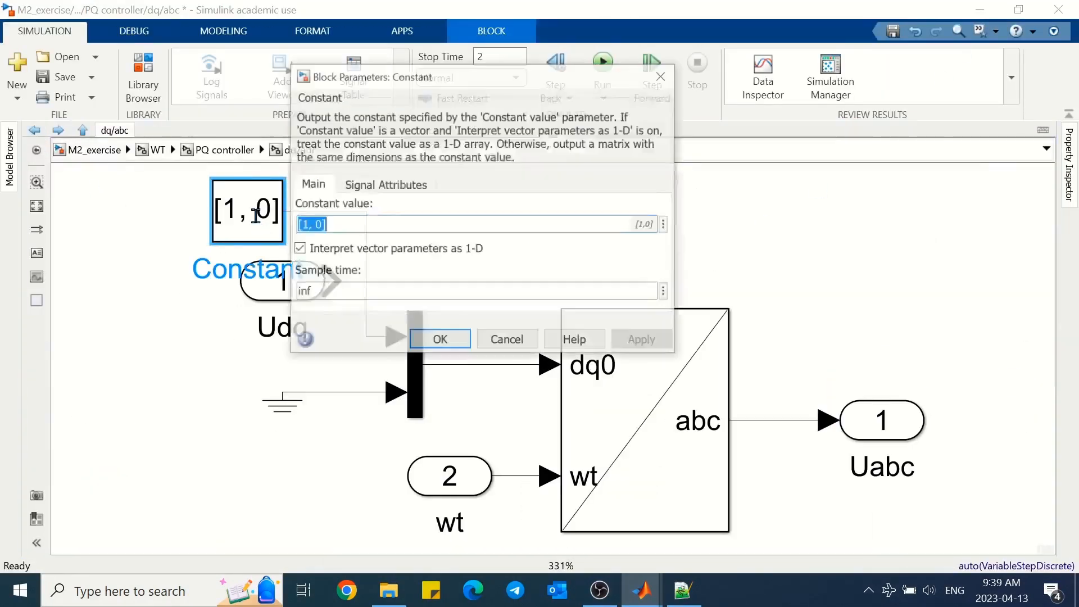
pyautogui.click(306, 224)
pyautogui.press('BackSpace')
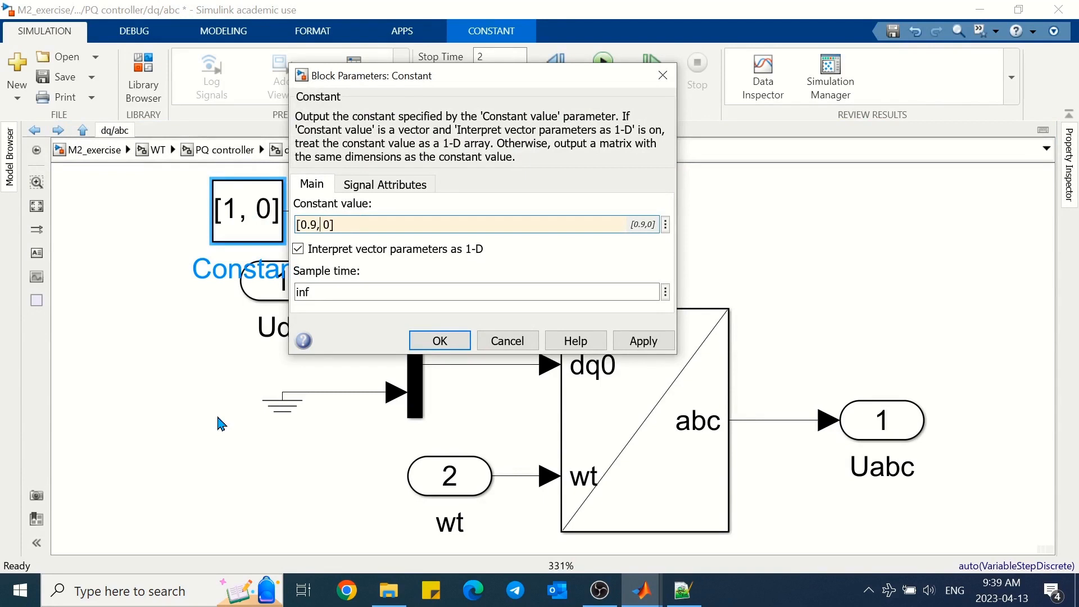
pyautogui.press('Return')
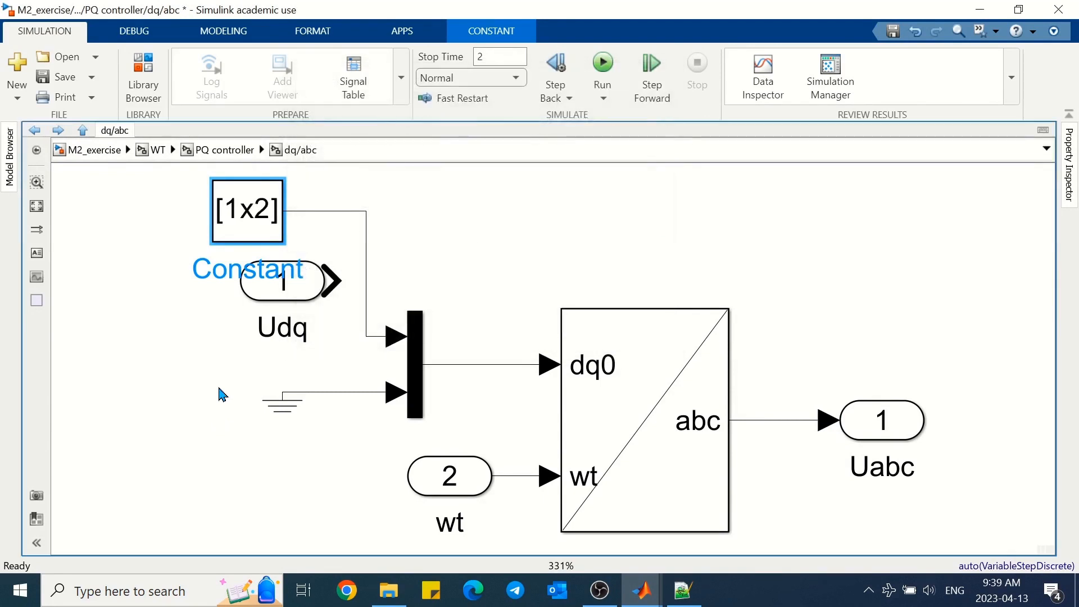
pyautogui.moveTo(206, 243); pyautogui.dragTo(157, 242)
pyautogui.click(513, 294)
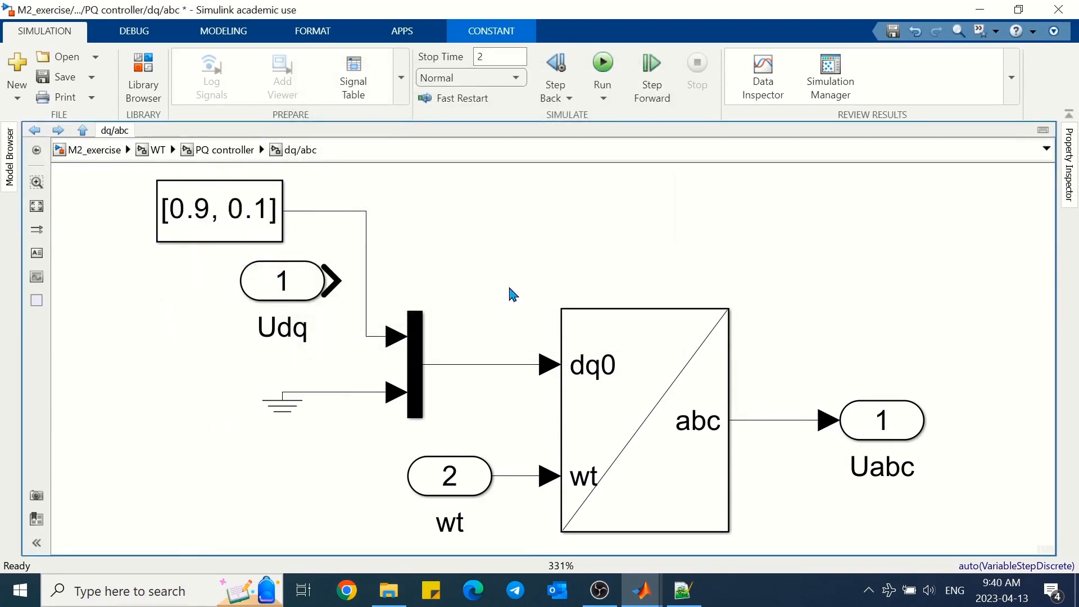
# Rerun the simulation with the changed constant and examine the VIabcWT and PQ_WT scopes again.
pyautogui.click(599, 66)
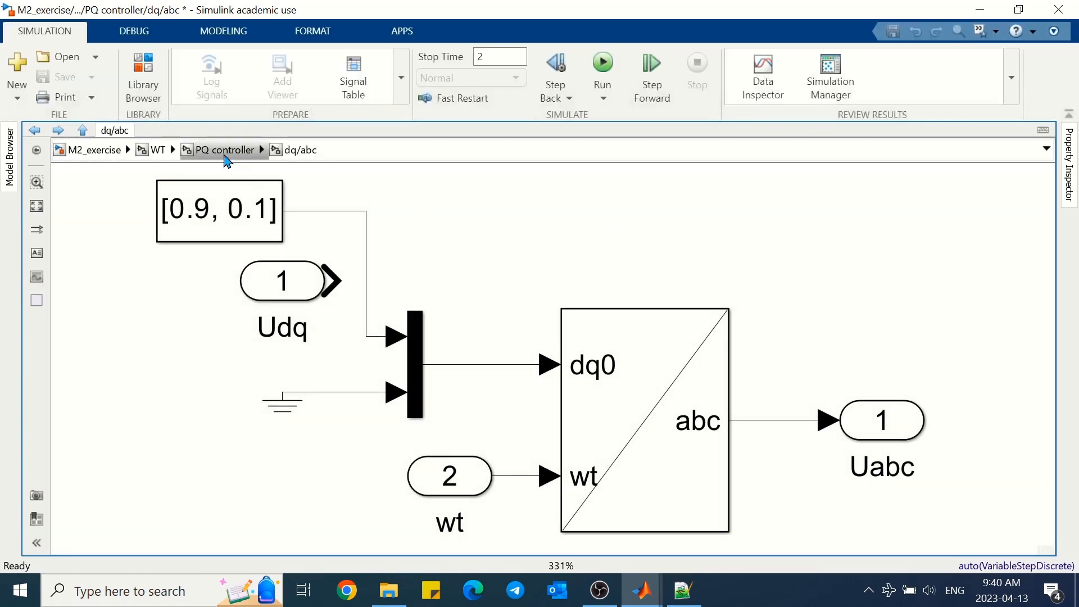
pyautogui.click(155, 149)
pyautogui.doubleClick(716, 214)
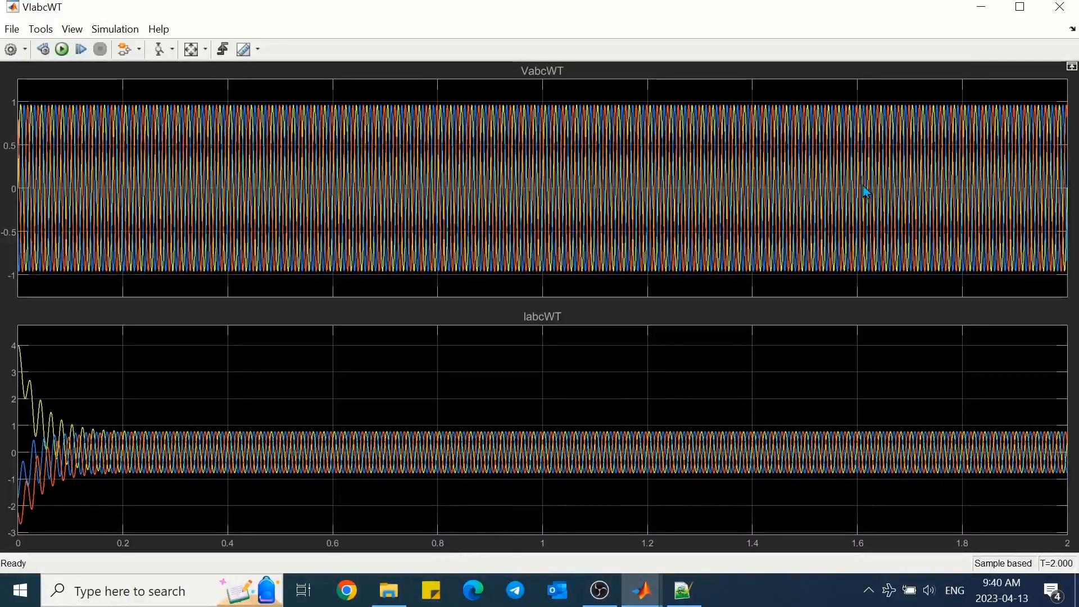
pyautogui.click(1060, 6)
pyautogui.doubleClick(699, 511)
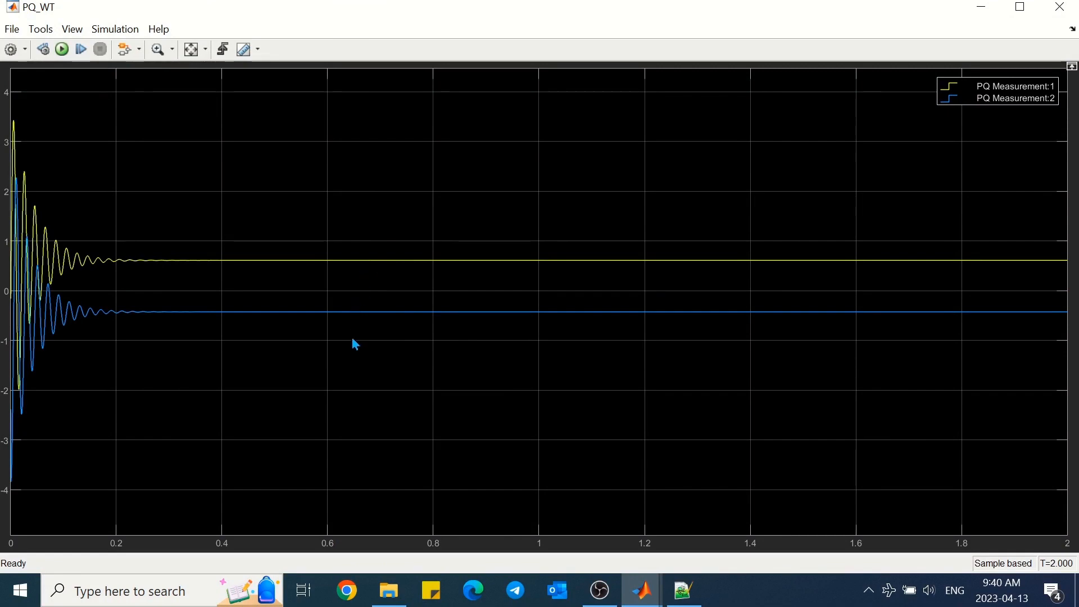
pyautogui.click(1060, 7)
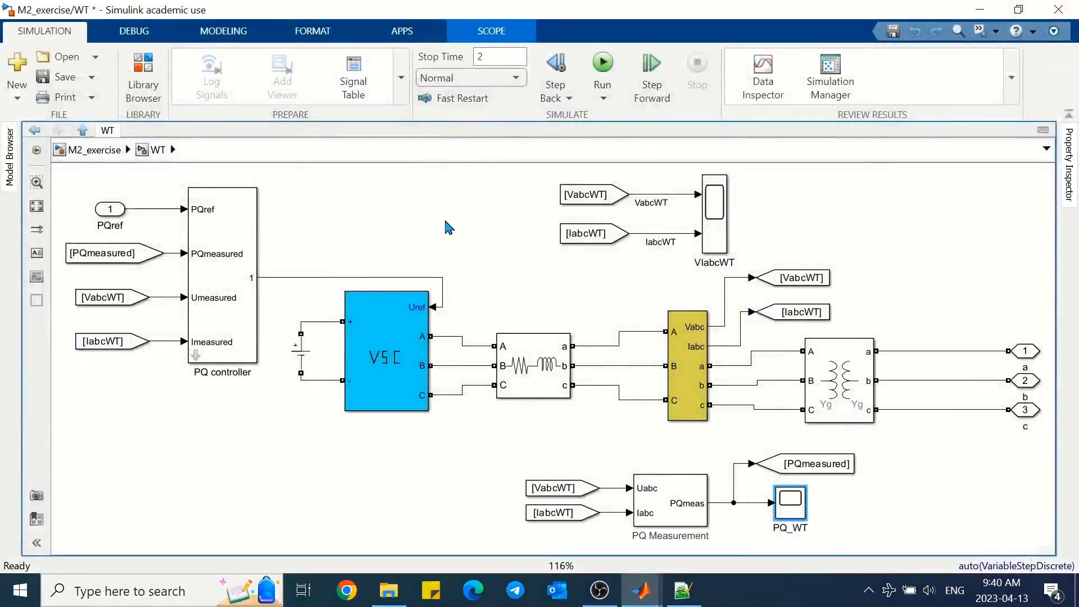
# Delete the Constant block inside dq/abc, reconnect the Udq inport to the Mux and return to the PQ controller.
pyautogui.click(34, 130)
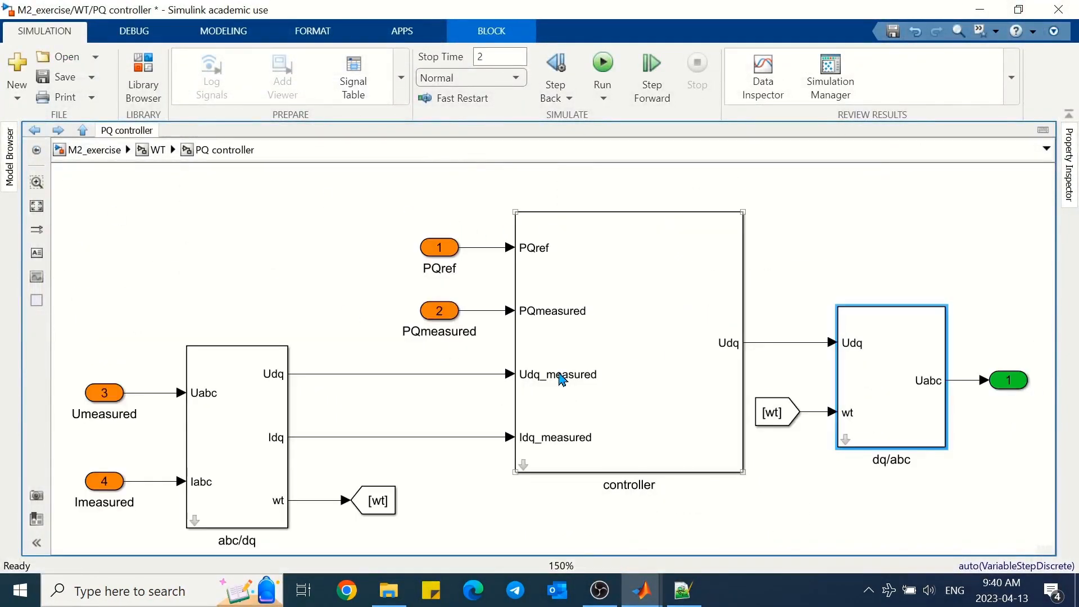
pyautogui.doubleClick(848, 440)
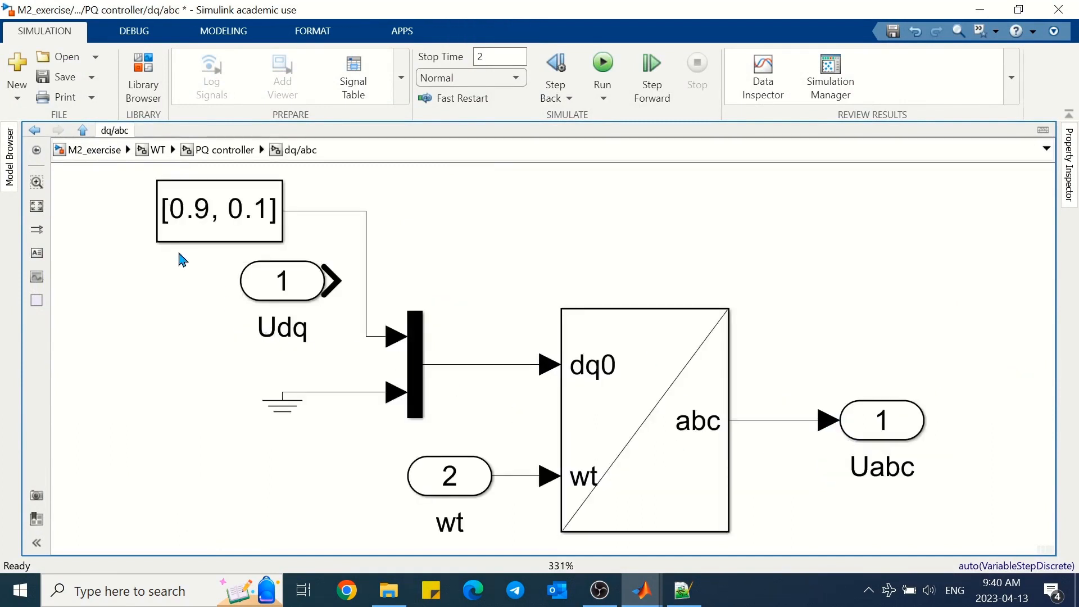
pyautogui.moveTo(128, 229); pyautogui.dragTo(281, 211)
pyautogui.press('Delete')
pyautogui.moveTo(328, 280)
pyautogui.mouseDown()
pyautogui.moveTo(366, 332)
pyautogui.moveTo(388, 336)
pyautogui.mouseUp()
pyautogui.click(225, 150)
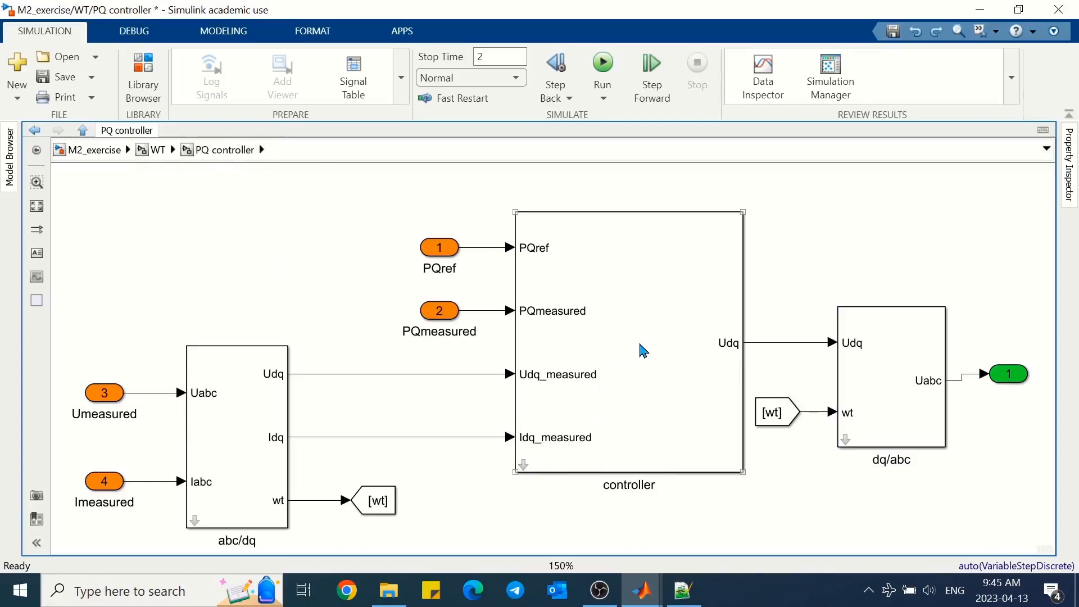
# Delete the description group from the controller subsystem's mask and save the mask.
pyautogui.doubleClick(641, 349)
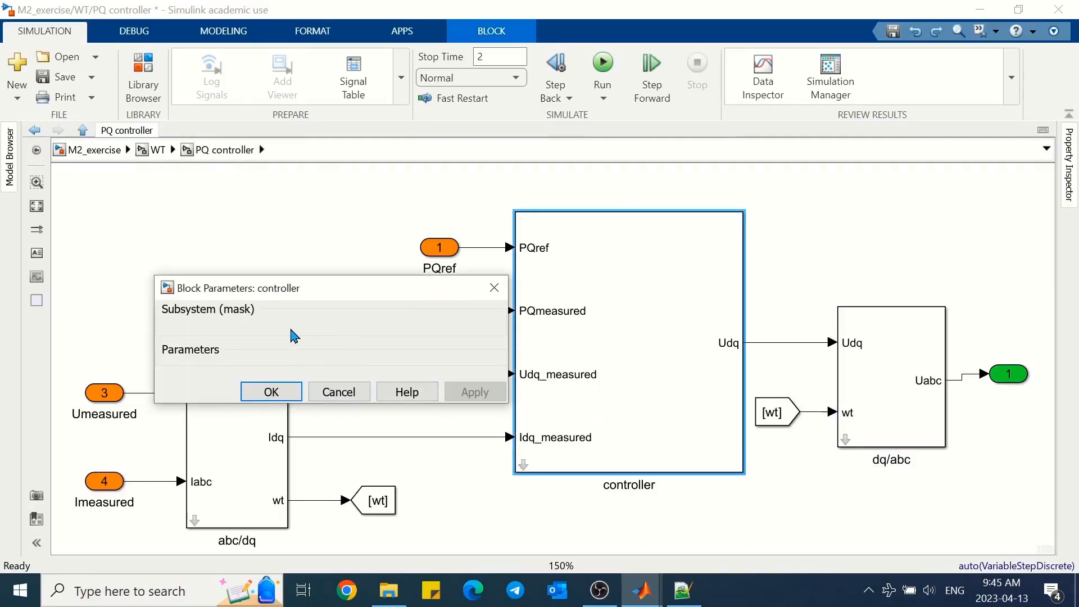
pyautogui.click(272, 393)
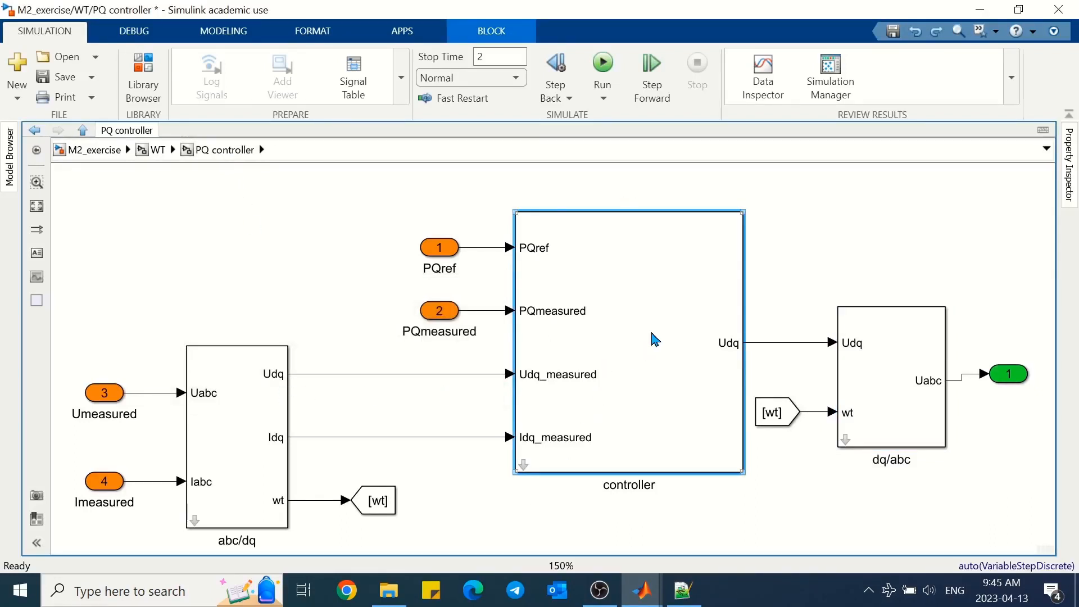
pyautogui.rightClick(654, 339)
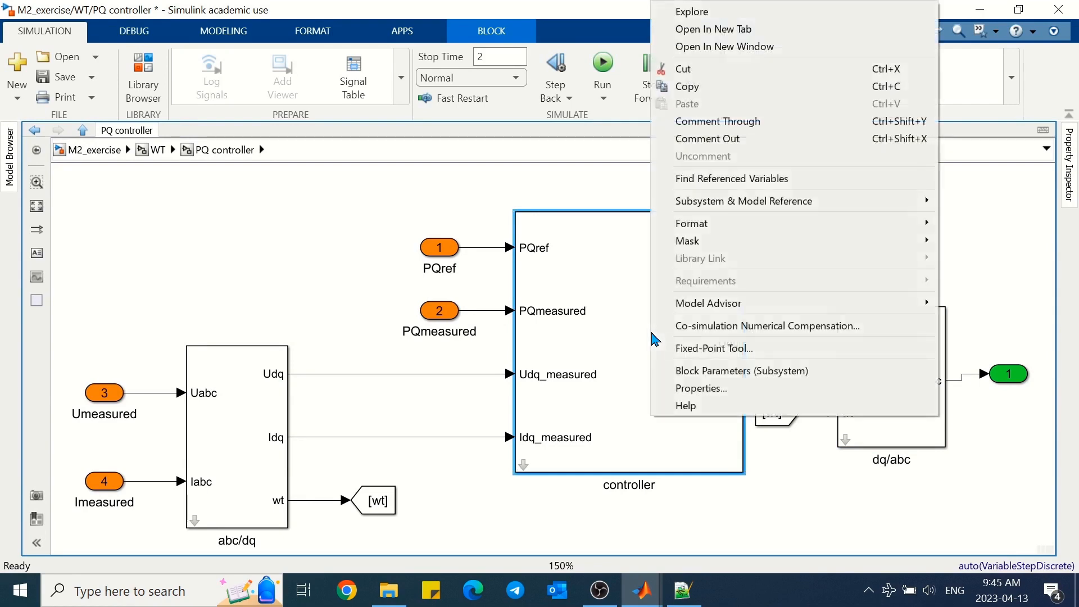
pyautogui.moveTo(692, 238)
pyautogui.click(615, 247)
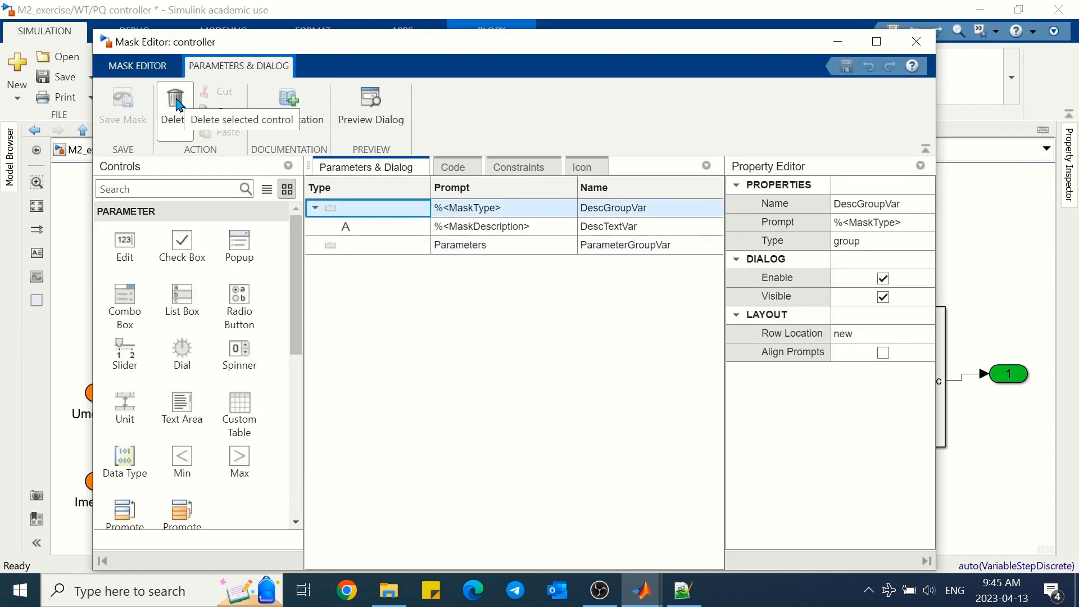
pyautogui.click(176, 103)
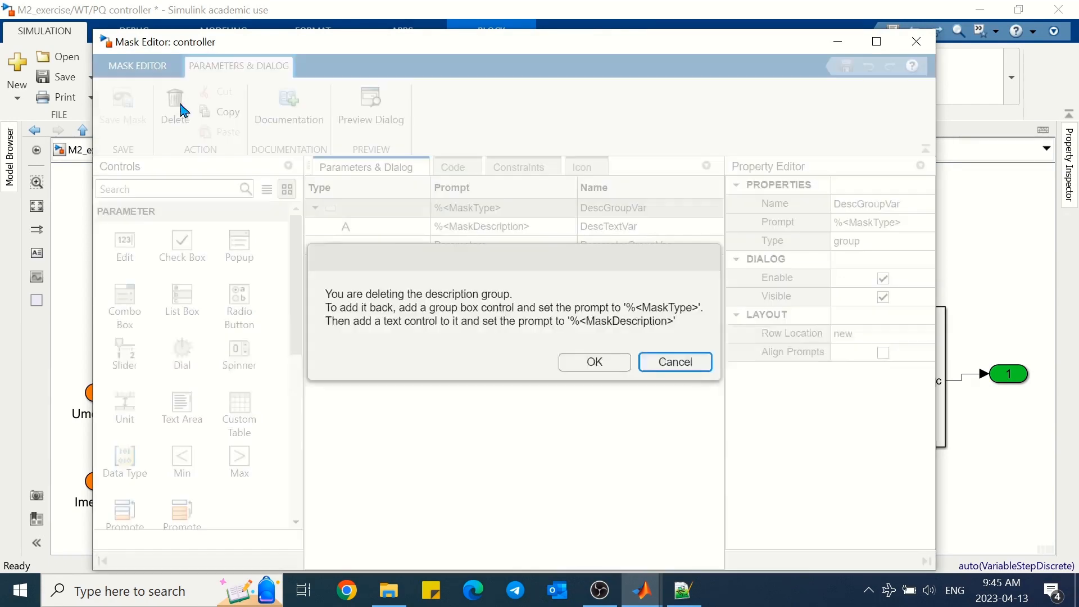
pyautogui.click(596, 362)
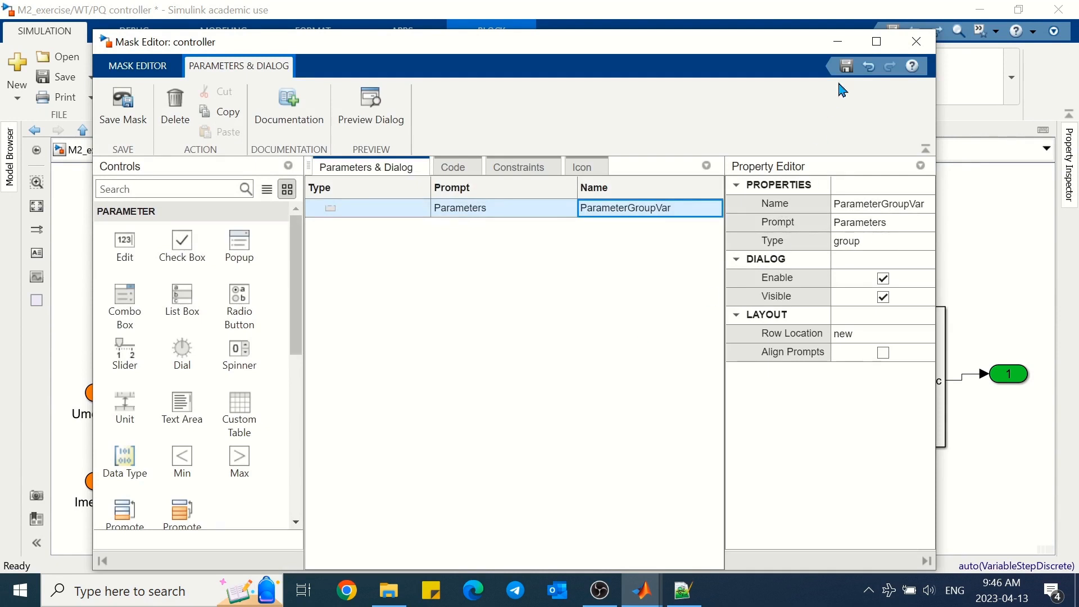
pyautogui.click(846, 66)
pyautogui.click(916, 41)
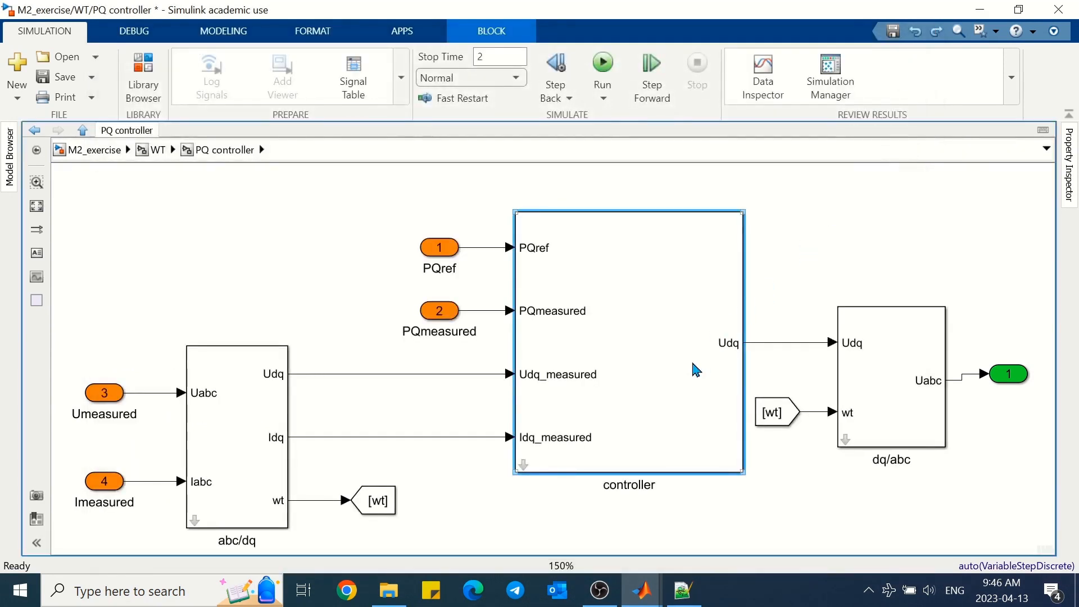
# Delete the remaining Parameters group from the controller subsystem's mask, save it and check that the block opens directly.
pyautogui.doubleClick(659, 363)
pyautogui.click(310, 380)
pyautogui.rightClick(646, 330)
pyautogui.moveTo(676, 248)
pyautogui.click(579, 250)
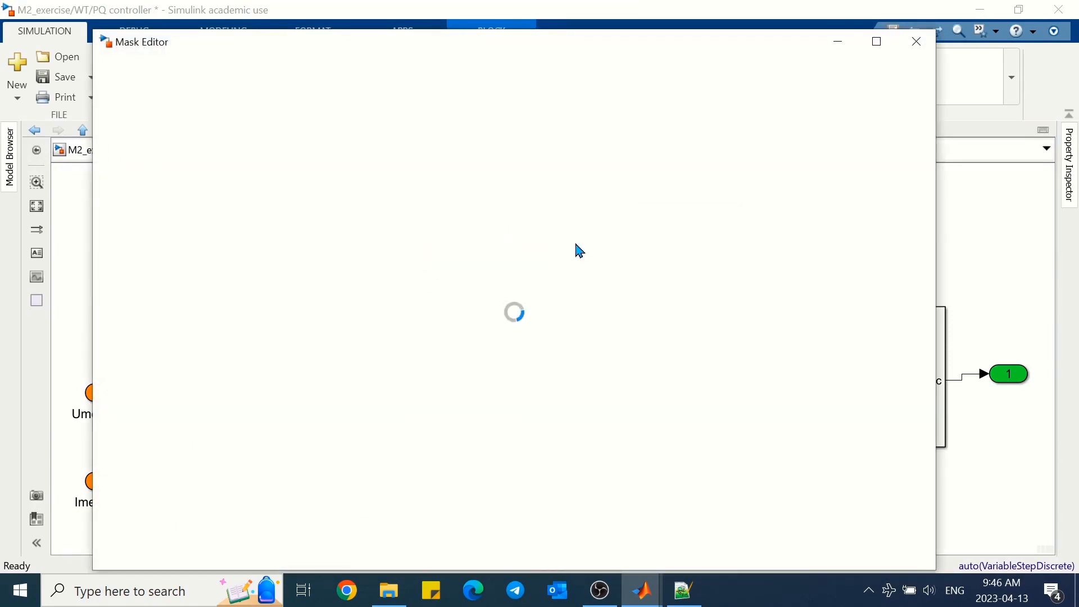
pyautogui.click(376, 211)
pyautogui.click(177, 108)
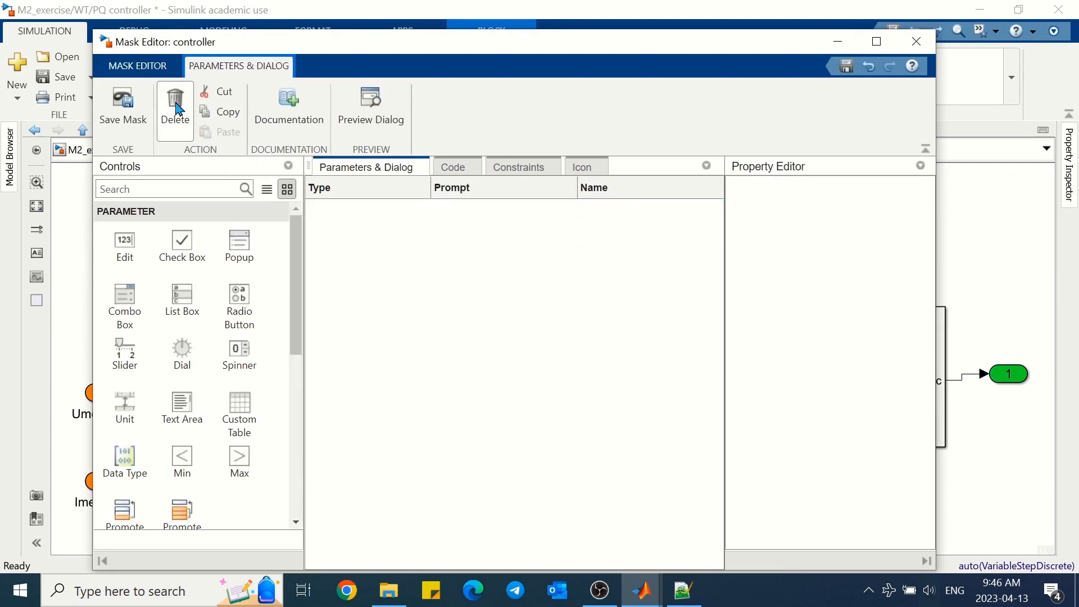
pyautogui.click(846, 66)
pyautogui.click(917, 42)
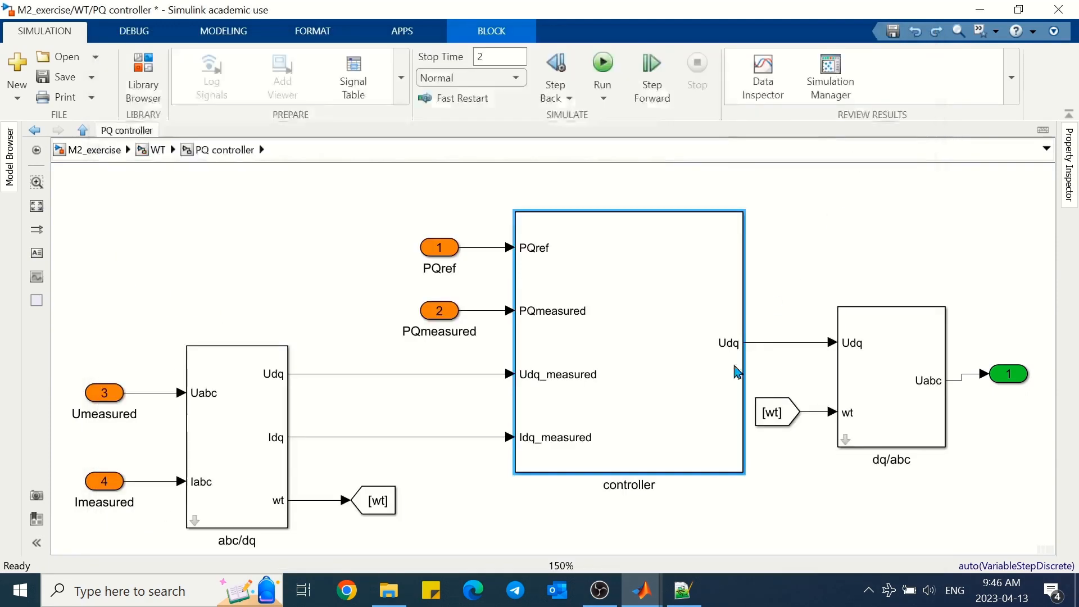
pyautogui.doubleClick(661, 354)
pyautogui.press('Escape')
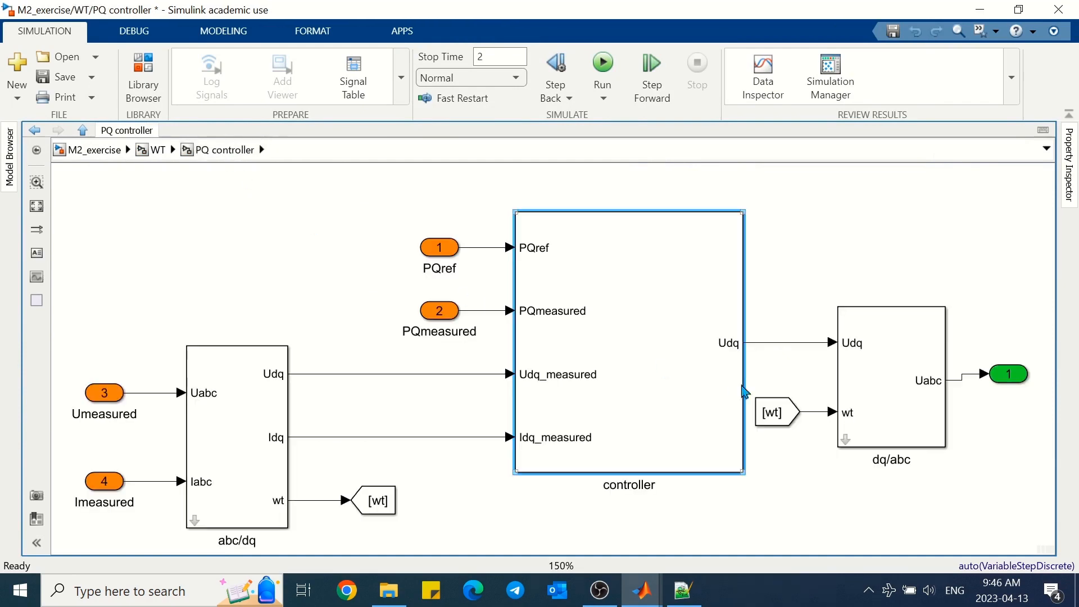
# Delete the description and Parameters groups from the dq/abc subsystem's mask and save the mask.
pyautogui.rightClick(877, 378)
pyautogui.moveTo(850, 243)
pyautogui.click(723, 245)
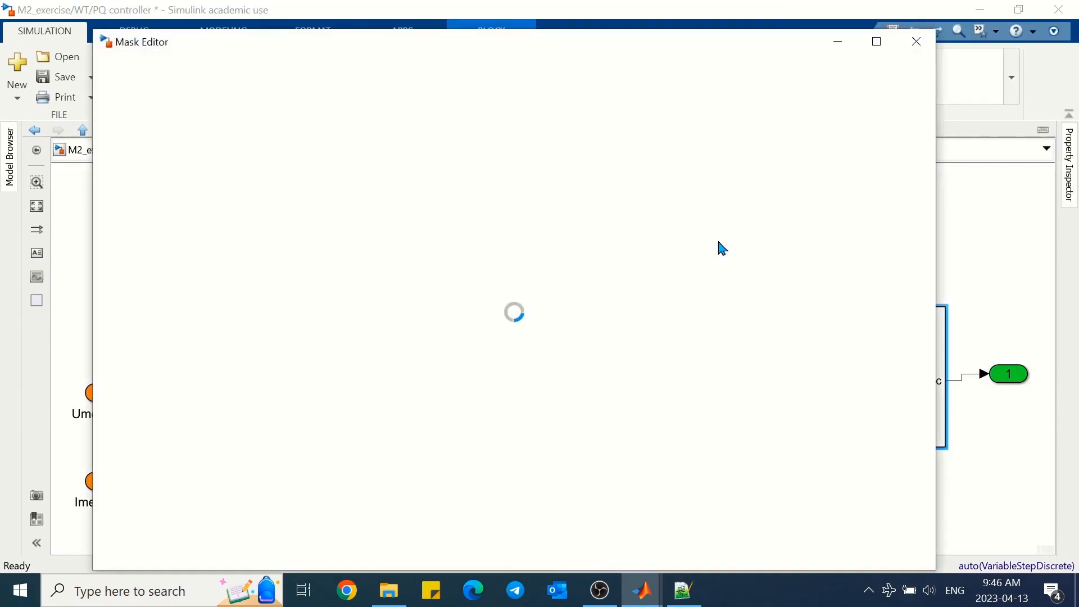
pyautogui.click(388, 208)
pyautogui.click(177, 112)
pyautogui.click(595, 363)
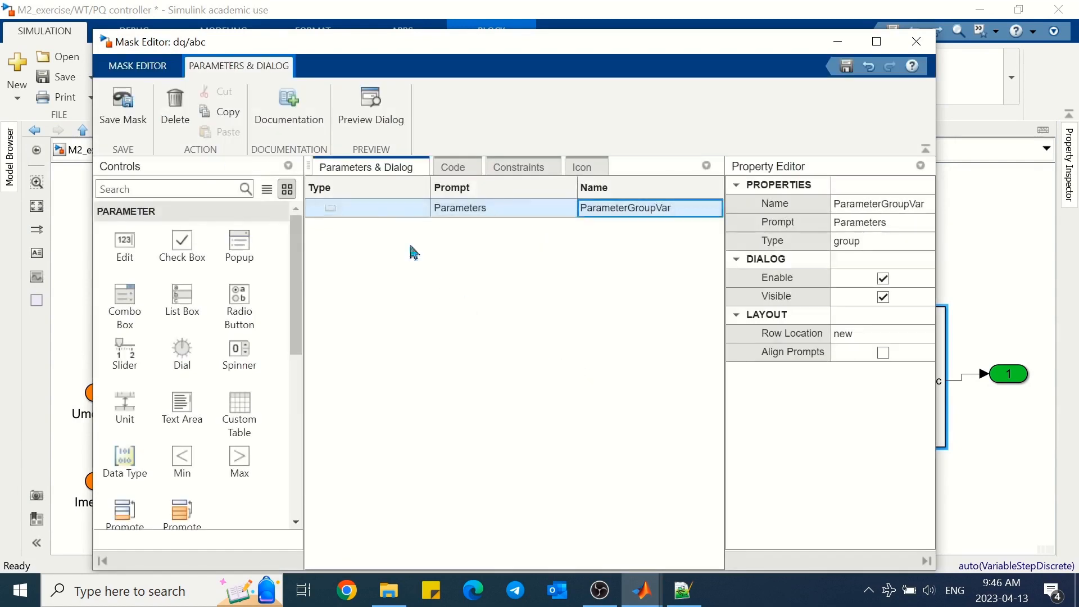
pyautogui.click(175, 113)
pyautogui.click(848, 68)
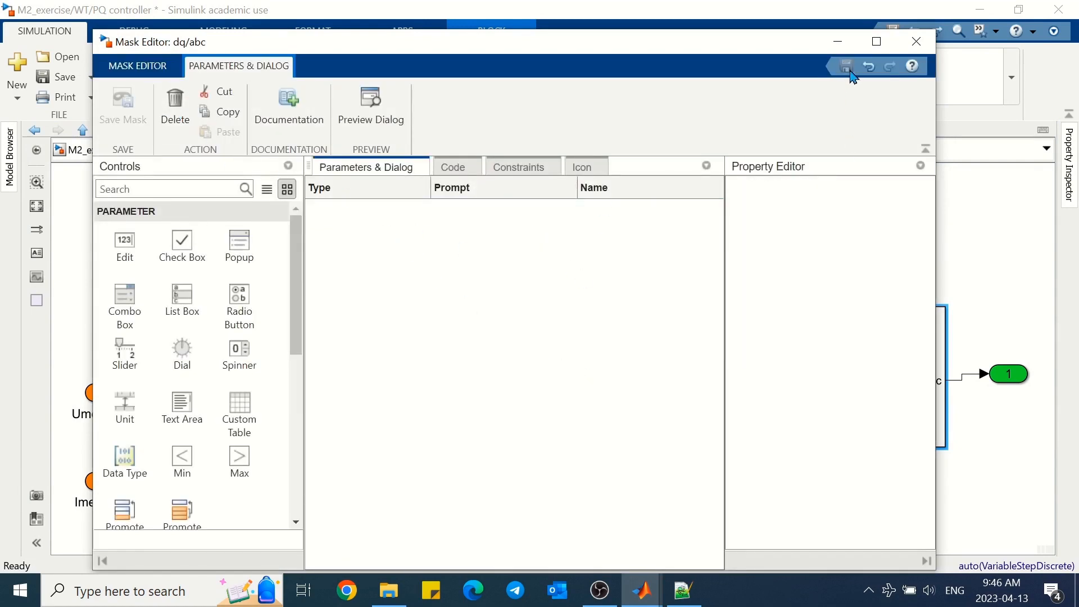
pyautogui.click(914, 42)
# Delete the description and Parameters groups from the abc/dq subsystem's mask and save the mask.
pyautogui.rightClick(220, 424)
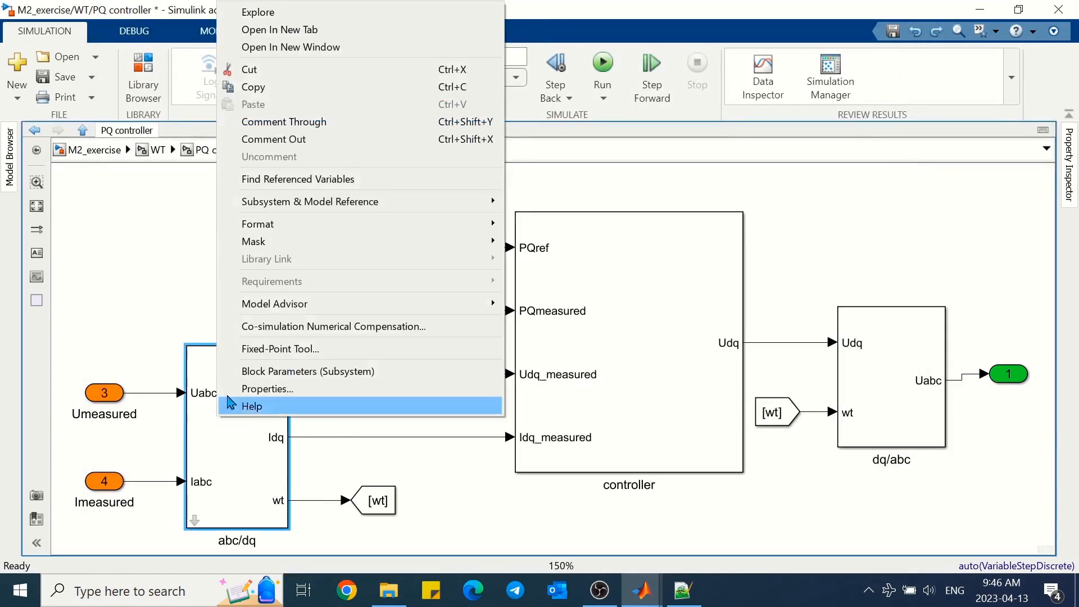
pyautogui.moveTo(326, 242)
pyautogui.click(550, 243)
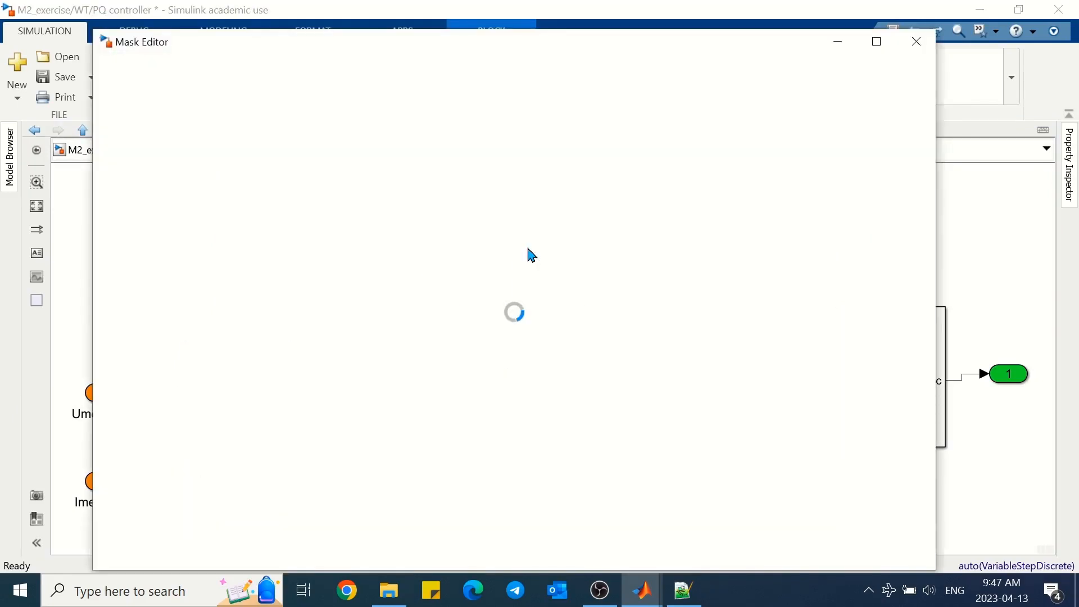
pyautogui.click(388, 209)
pyautogui.click(175, 113)
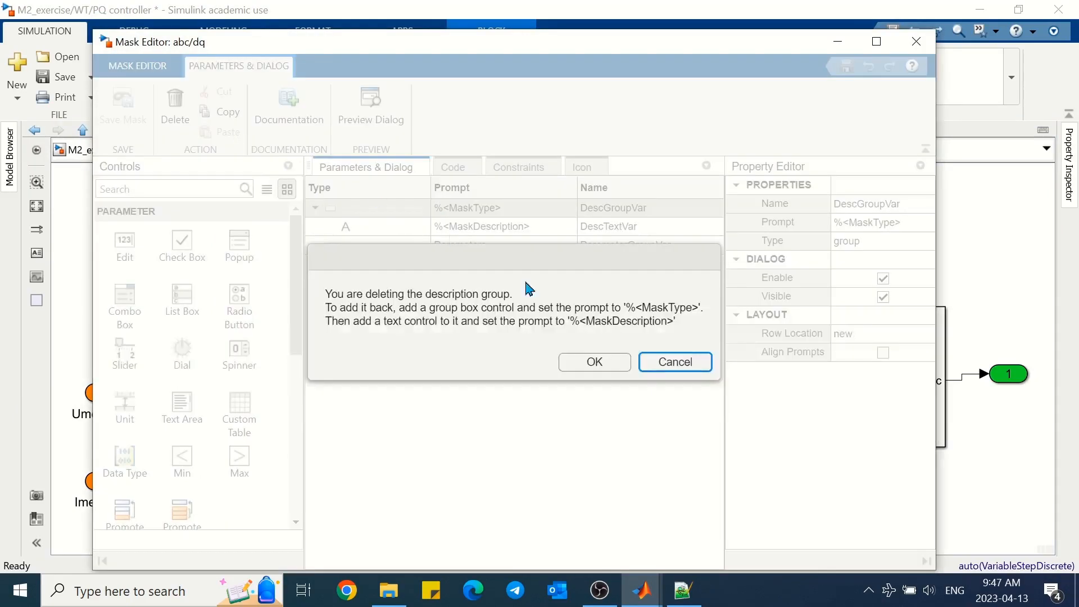
pyautogui.click(593, 362)
pyautogui.click(348, 208)
pyautogui.click(176, 112)
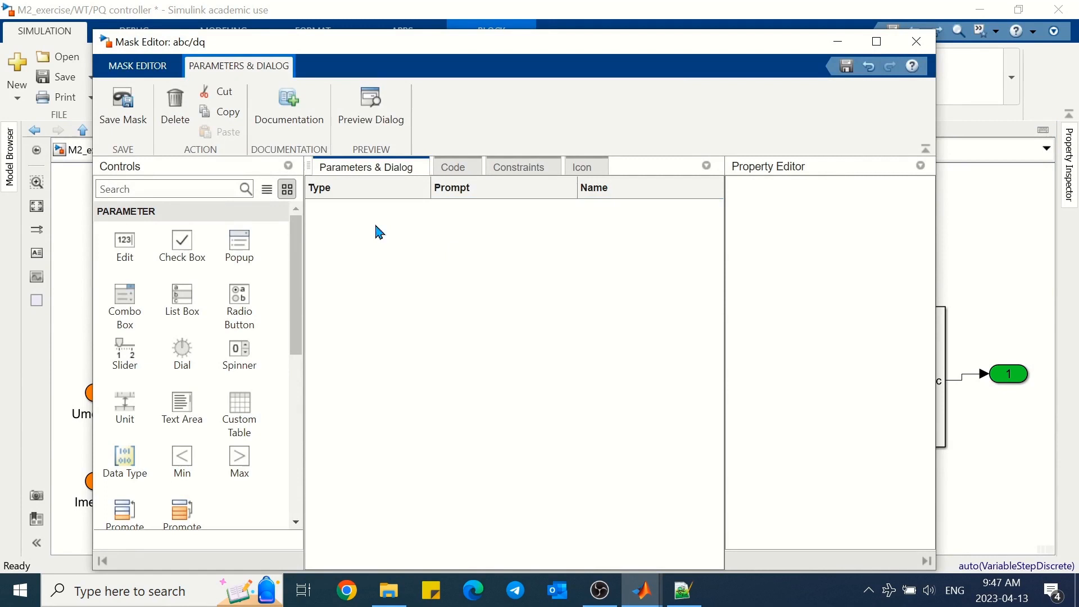
pyautogui.click(841, 68)
pyautogui.click(917, 41)
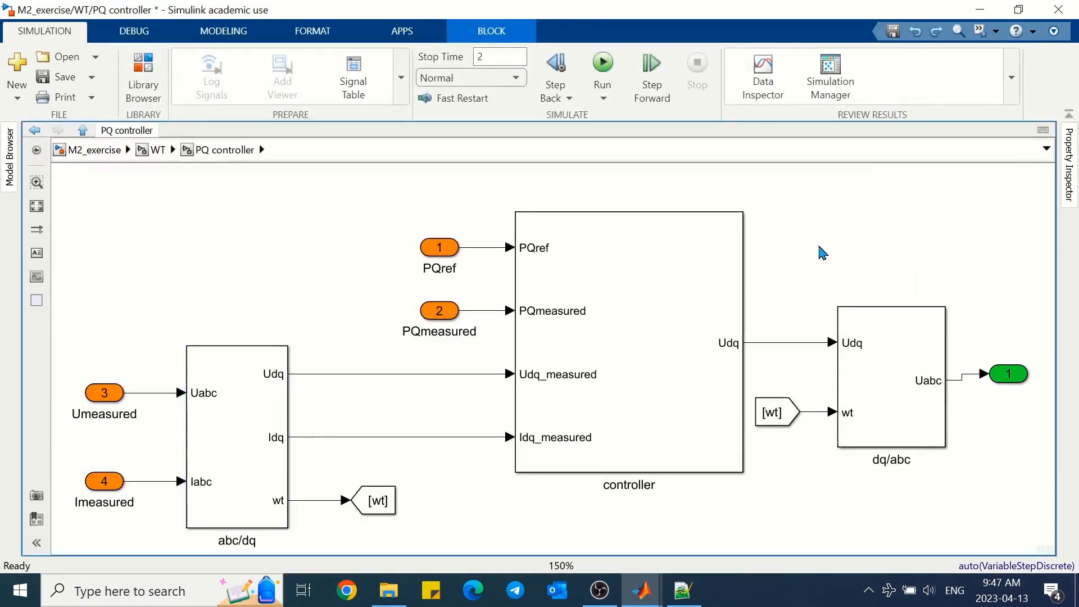
pyautogui.click(820, 248)
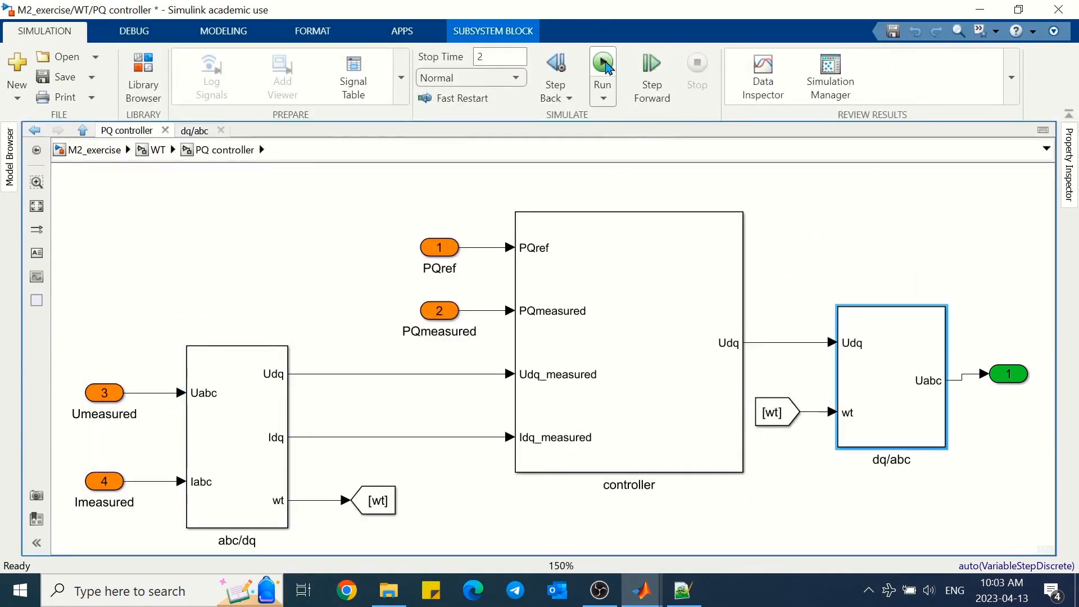
# Run the simulation, trace the reported Udq port dimension error to its source in dq/abc and return to the PQ controller.
pyautogui.click(602, 63)
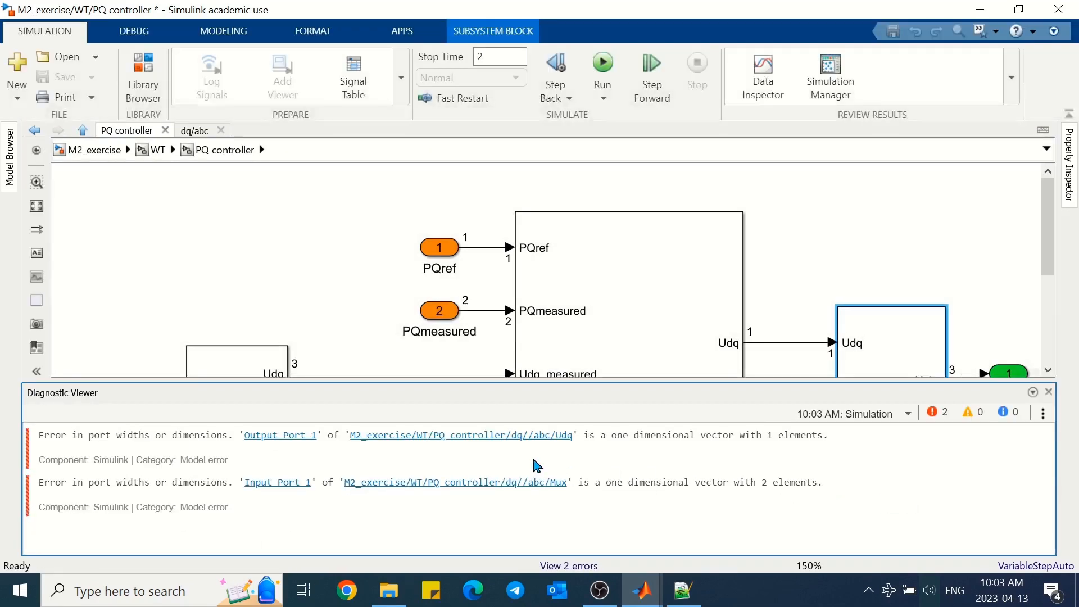
pyautogui.click(504, 438)
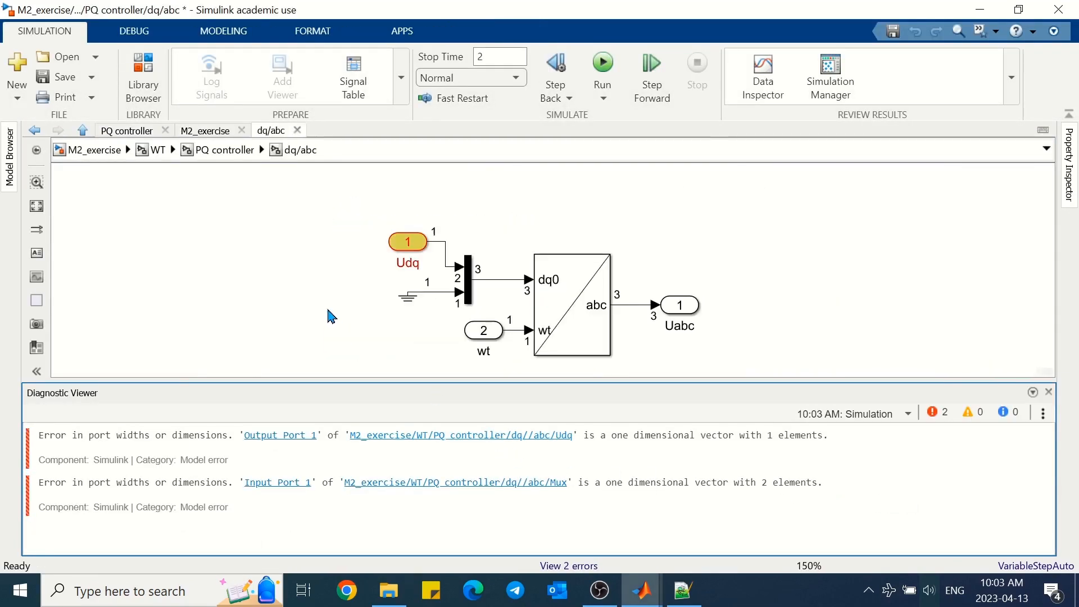
pyautogui.click(225, 149)
pyautogui.click(1049, 392)
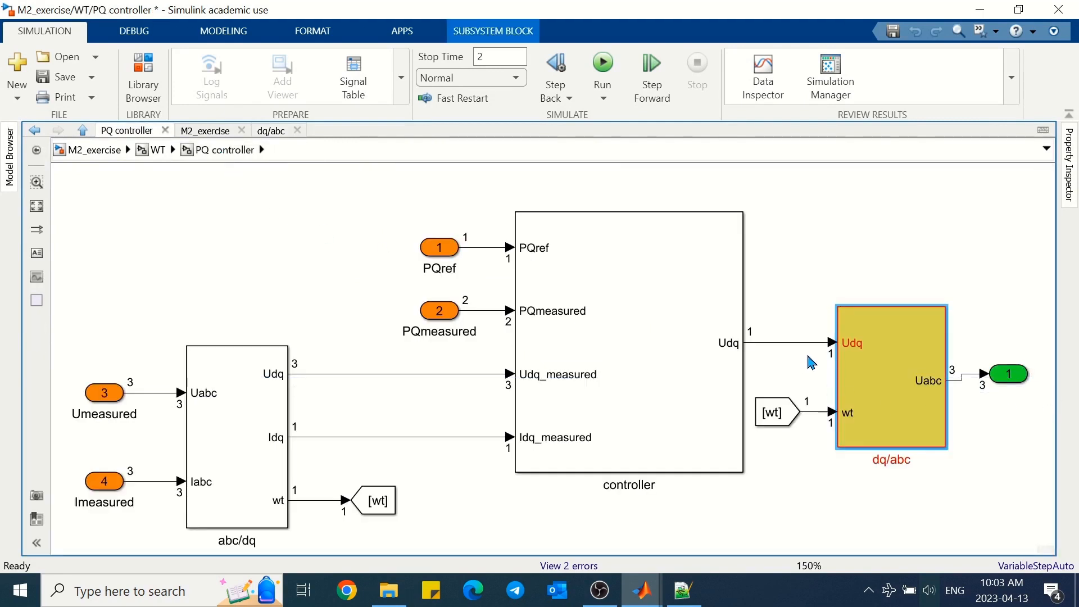
# Add a Constant block with the value [1, 0] inside the controller subsystem and connect it to the Udq outport.
pyautogui.doubleClick(679, 359)
pyautogui.doubleClick(707, 358)
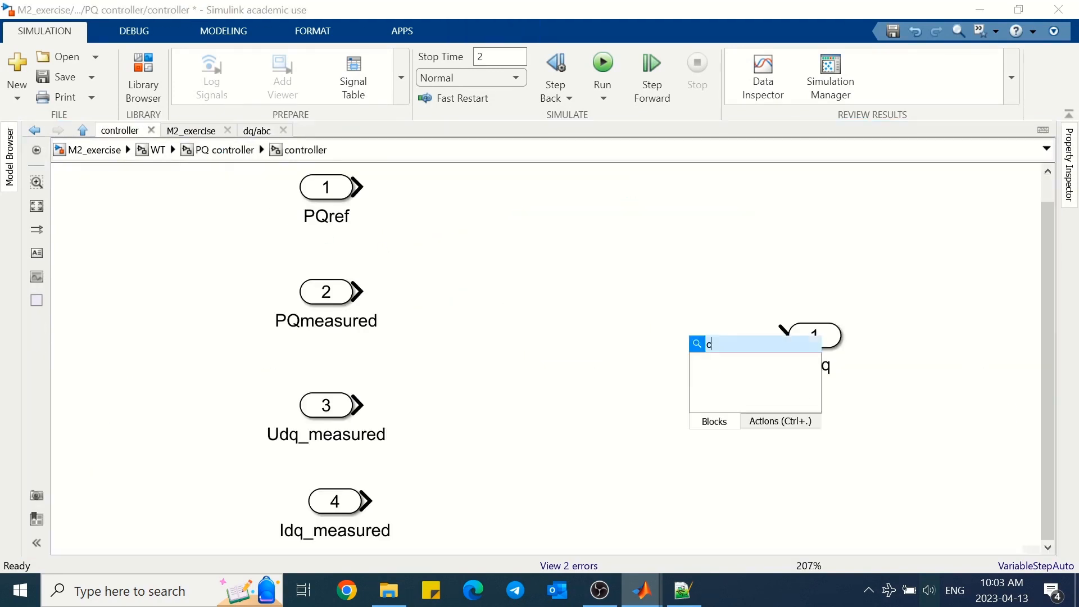
pyautogui.write('con')
pyautogui.press('Return')
pyautogui.moveTo(735, 342); pyautogui.dragTo(783, 335)
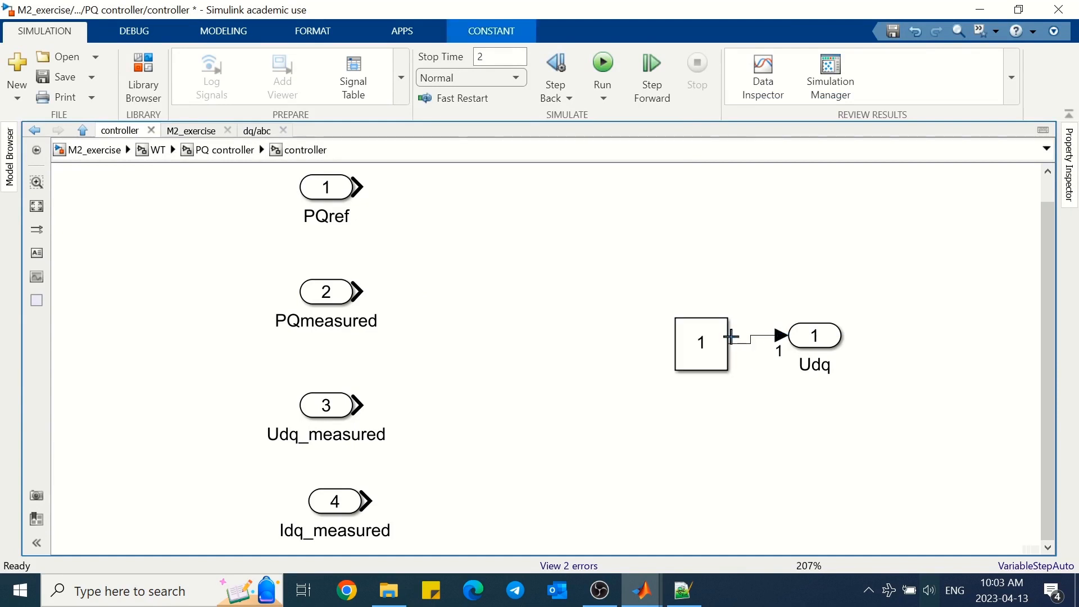
pyautogui.doubleClick(703, 345)
pyautogui.write('[1, 0]')
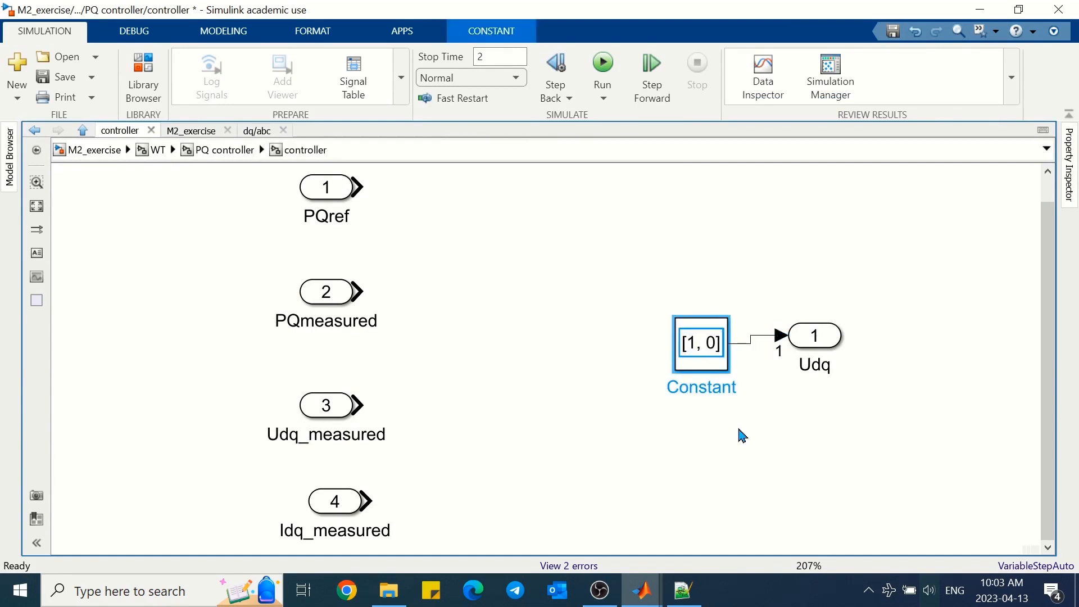
pyautogui.click(742, 436)
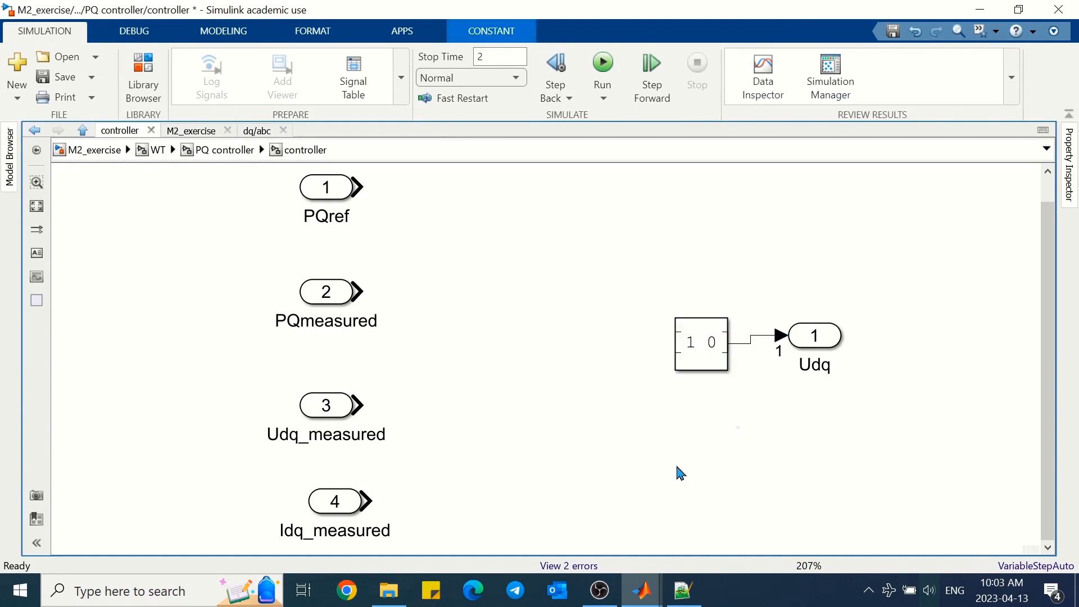
# Run the simulation with the new constant and examine the PQ_WT scope in the WT subsystem.
pyautogui.click(603, 71)
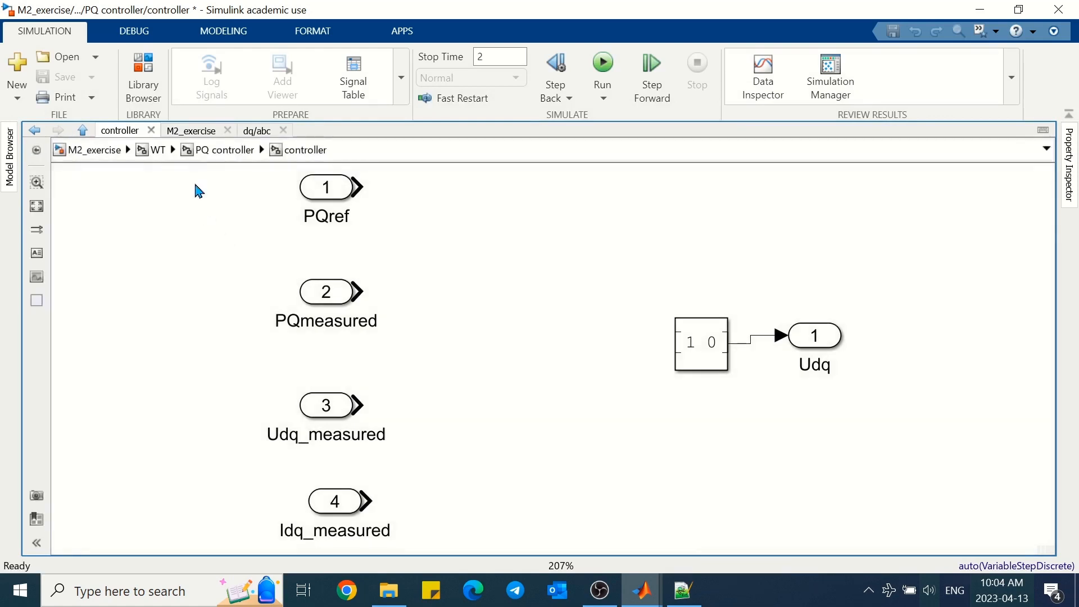
pyautogui.click(162, 150)
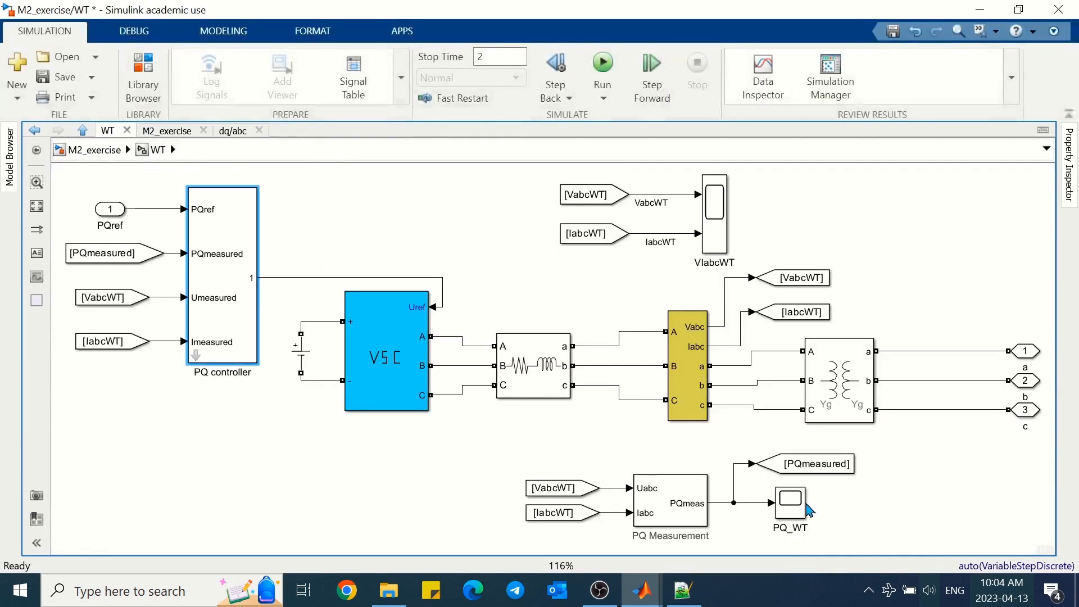
pyautogui.doubleClick(793, 506)
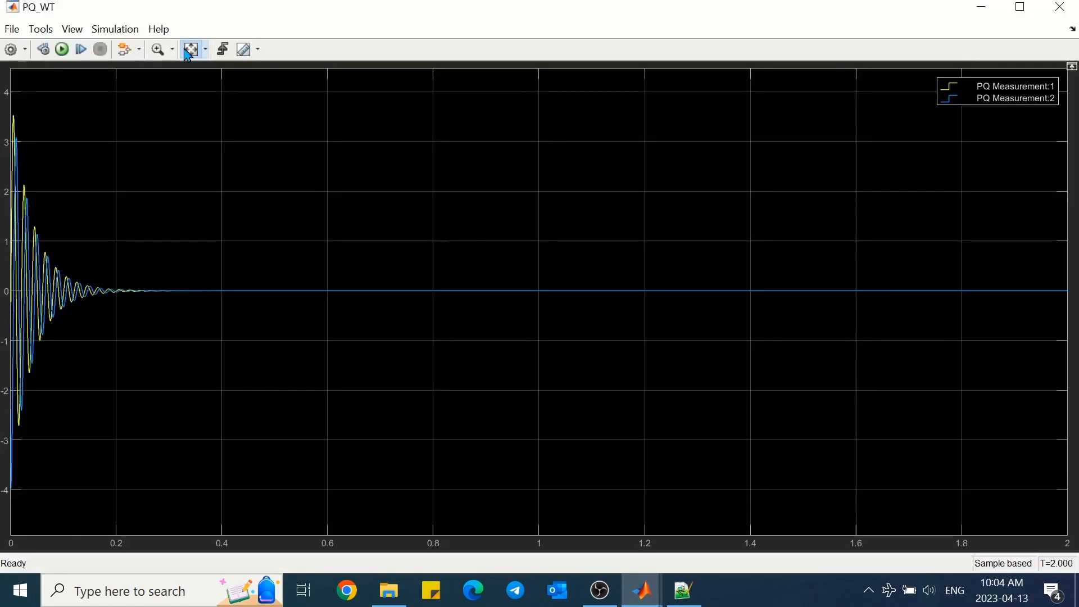
pyautogui.click(1060, 7)
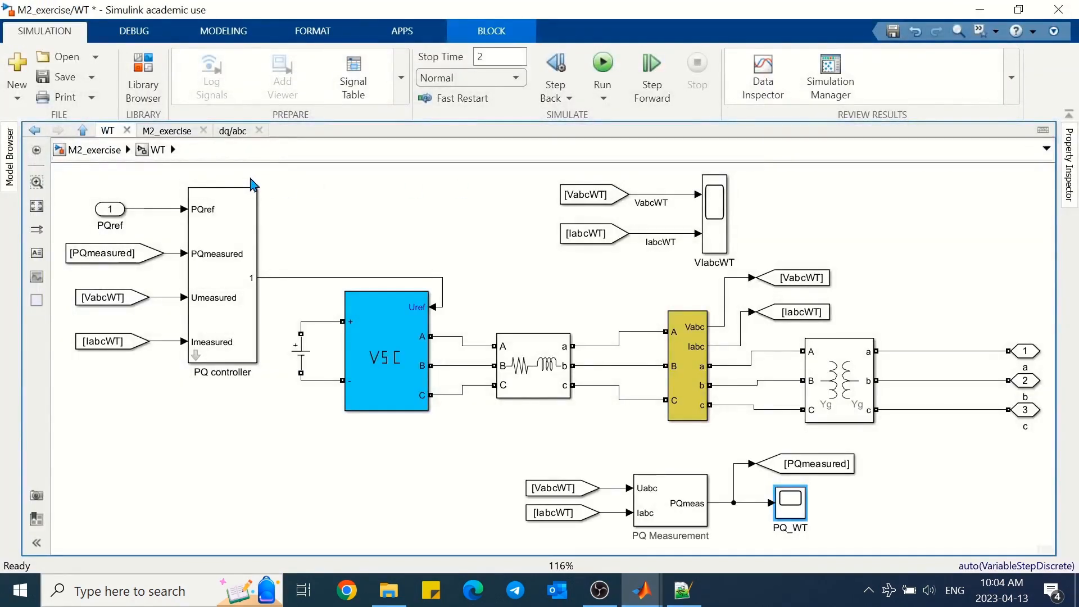
# Duplicate the abc to dq transformation block inside abc/dq and connect the copy between the Iabc inport and the Idq outport.
pyautogui.doubleClick(197, 361)
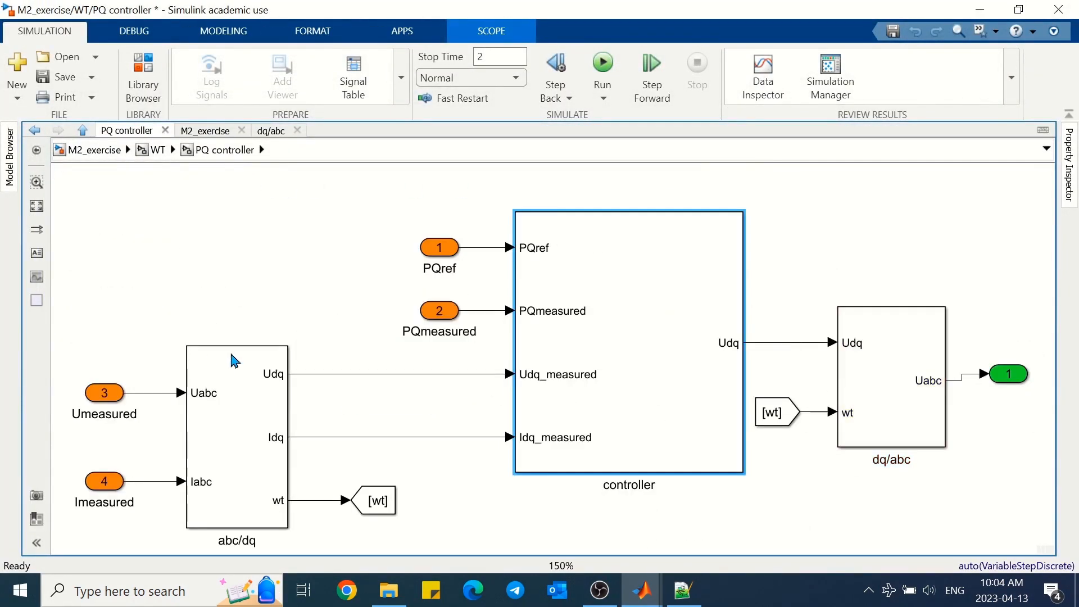
pyautogui.click(249, 422)
pyautogui.doubleClick(250, 422)
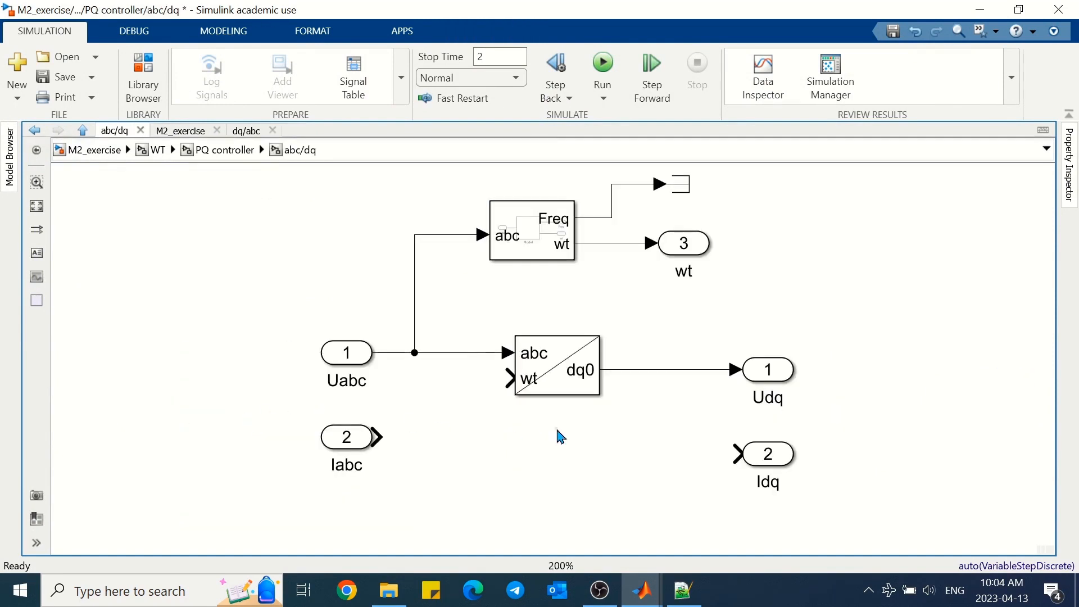
pyautogui.moveTo(565, 376)
pyautogui.mouseDown()
pyautogui.moveTo(572, 465)
pyautogui.moveTo(736, 454)
pyautogui.mouseUp()
pyautogui.click(664, 509)
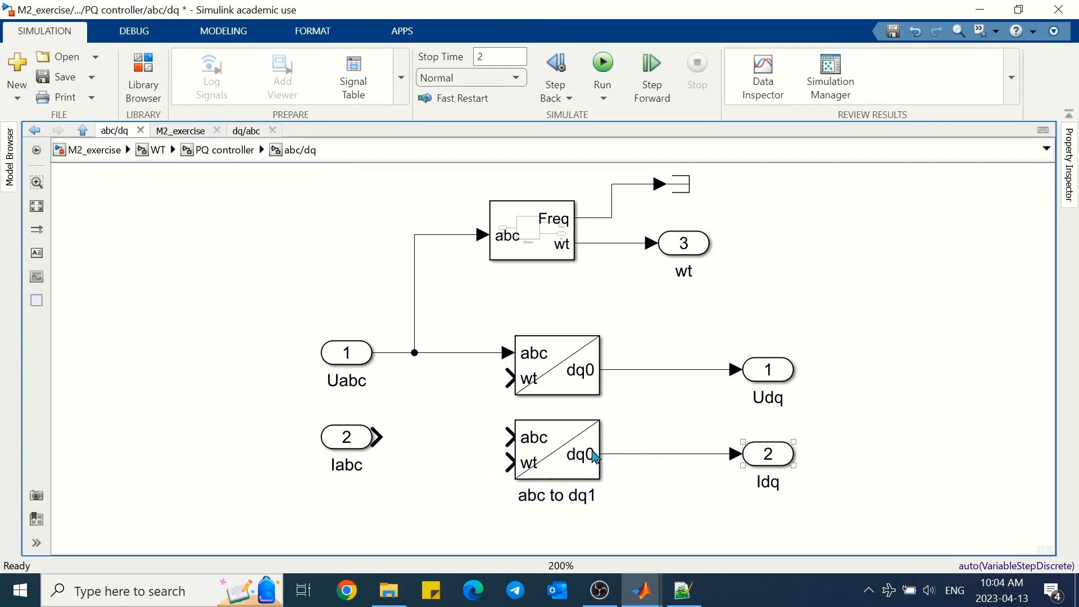
pyautogui.moveTo(509, 436); pyautogui.dragTo(384, 433)
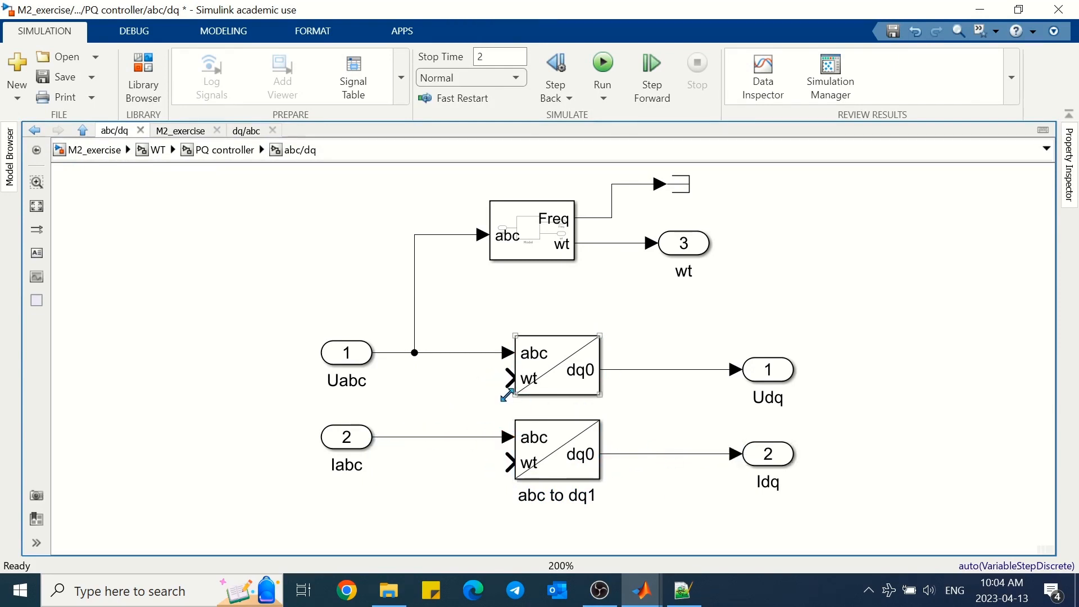
# Add a Goto block with the tag wt inside abc/dq and branch the Freq/wt block's wt output to it.
pyautogui.doubleClick(638, 303)
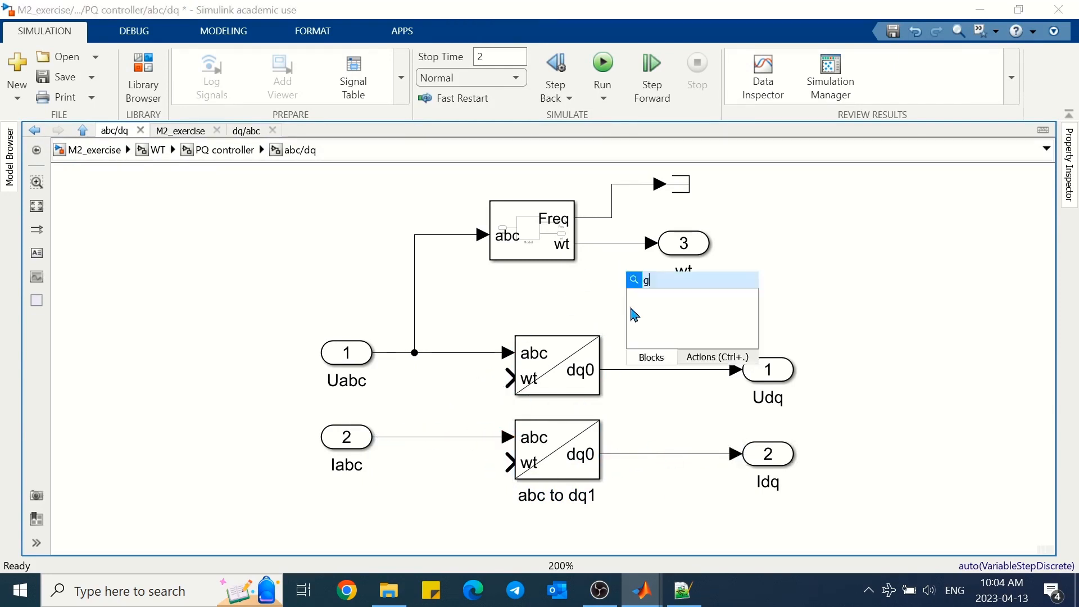
pyautogui.write('go')
pyautogui.press('Return')
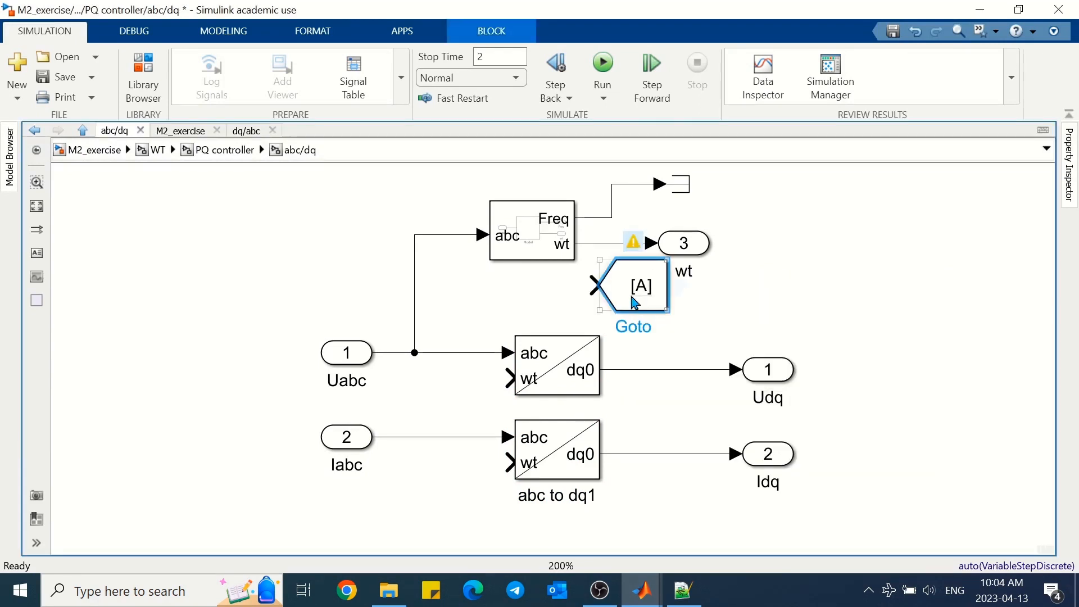
pyautogui.click(640, 287)
pyautogui.write('wt')
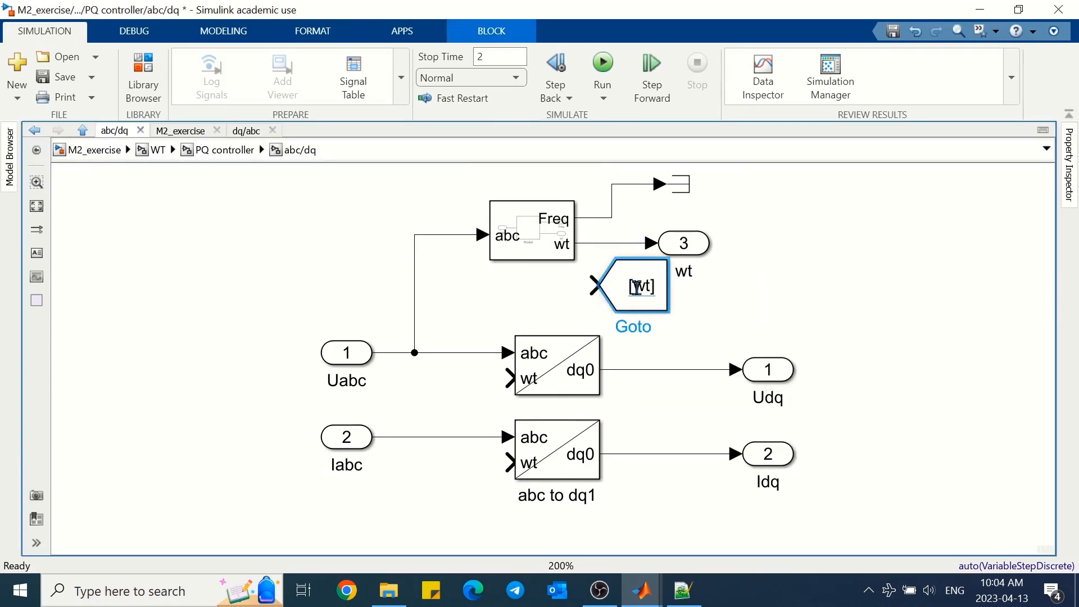
pyautogui.moveTo(669, 310); pyautogui.dragTo(691, 299)
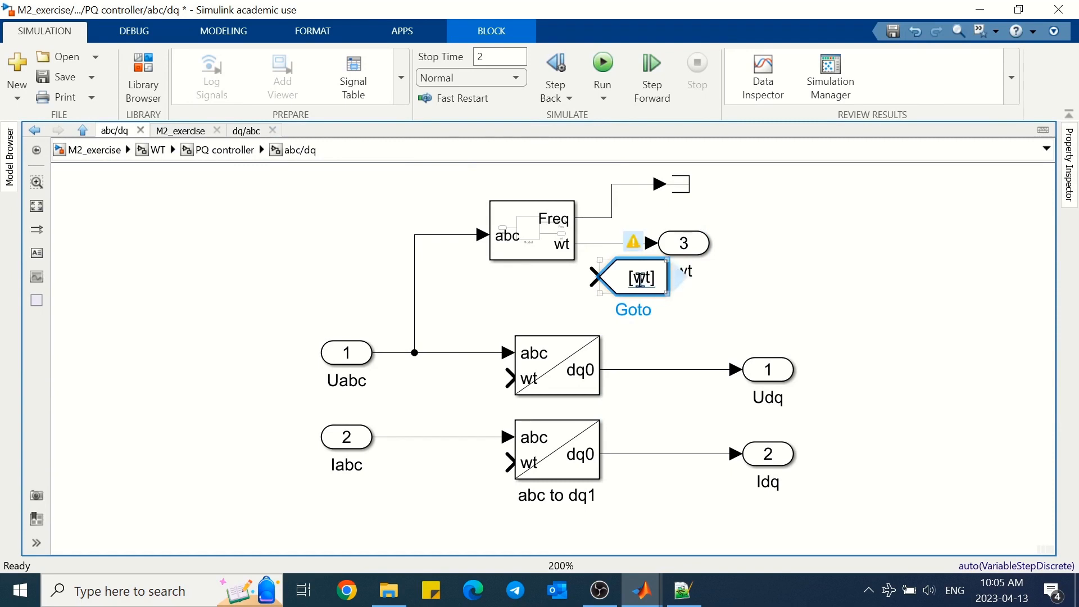
pyautogui.moveTo(599, 277)
pyautogui.mouseDown()
pyautogui.moveTo(622, 303)
pyautogui.moveTo(640, 302)
pyautogui.moveTo(601, 254)
pyautogui.mouseUp()
pyautogui.doubleClick(690, 303)
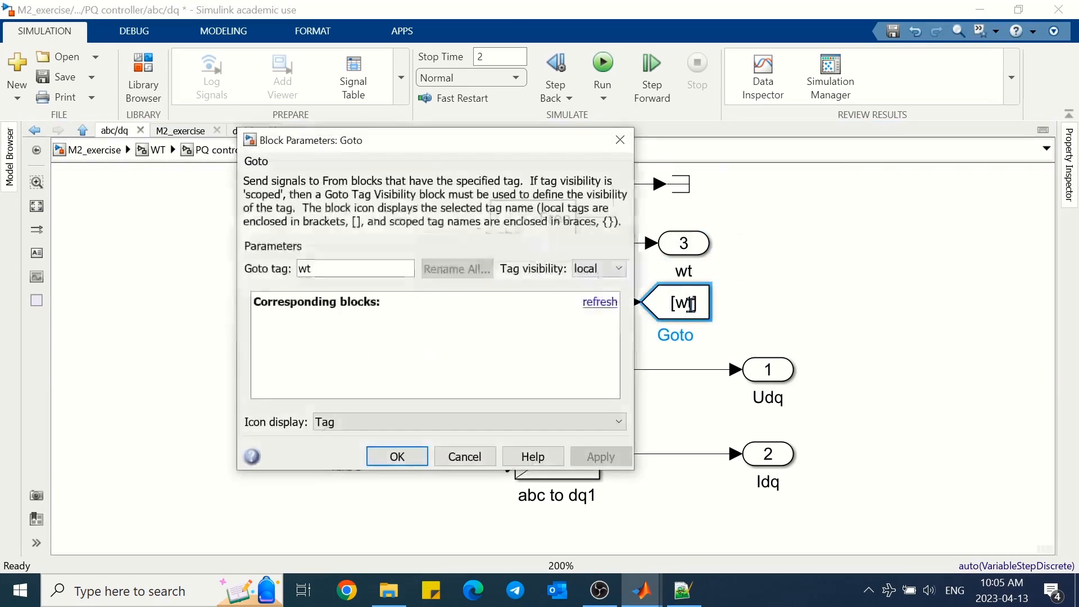
pyautogui.click(398, 451)
pyautogui.click(452, 400)
# Create the matching wt From block and connect it to the wt inputs of both abc to dq blocks.
pyautogui.moveTo(720, 305)
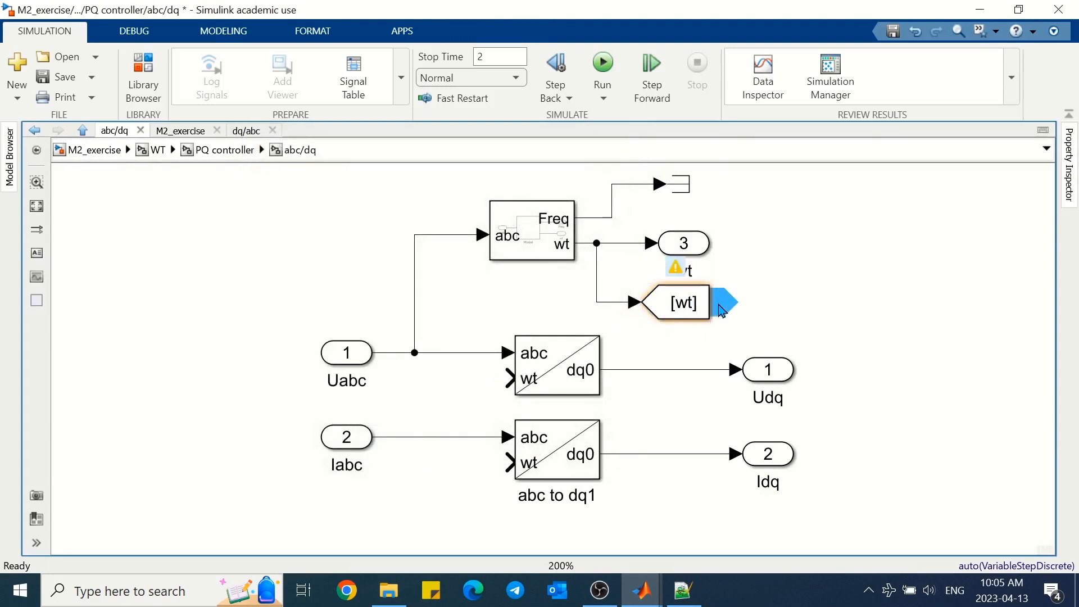
pyautogui.moveTo(721, 304); pyautogui.dragTo(426, 396)
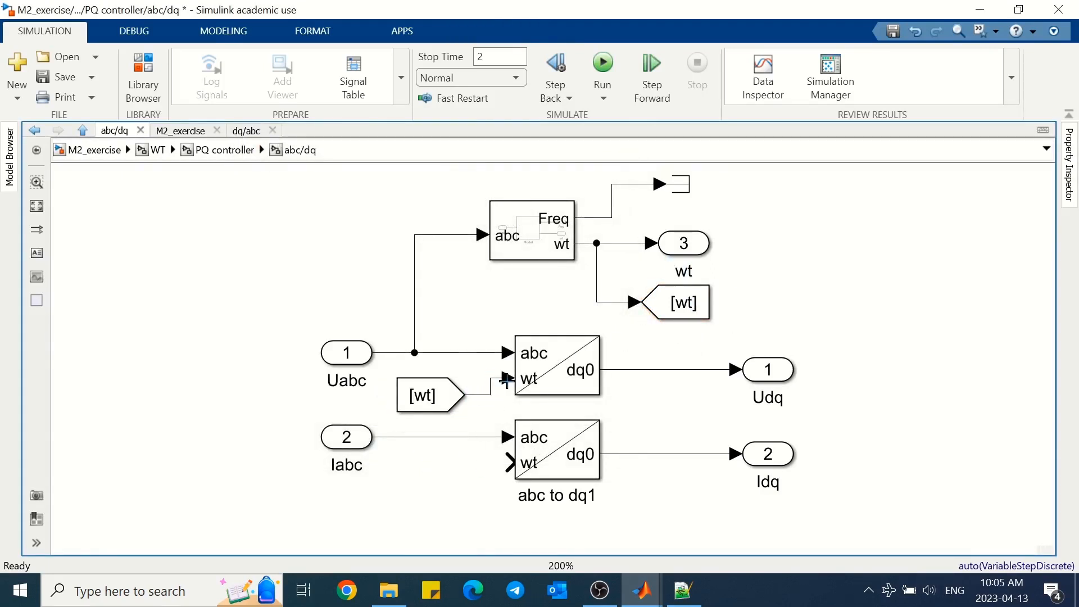
pyautogui.moveTo(491, 454); pyautogui.dragTo(487, 395)
# Add a Scope block beside the Udq outport and branch the Udq signal to its input.
pyautogui.write('s')
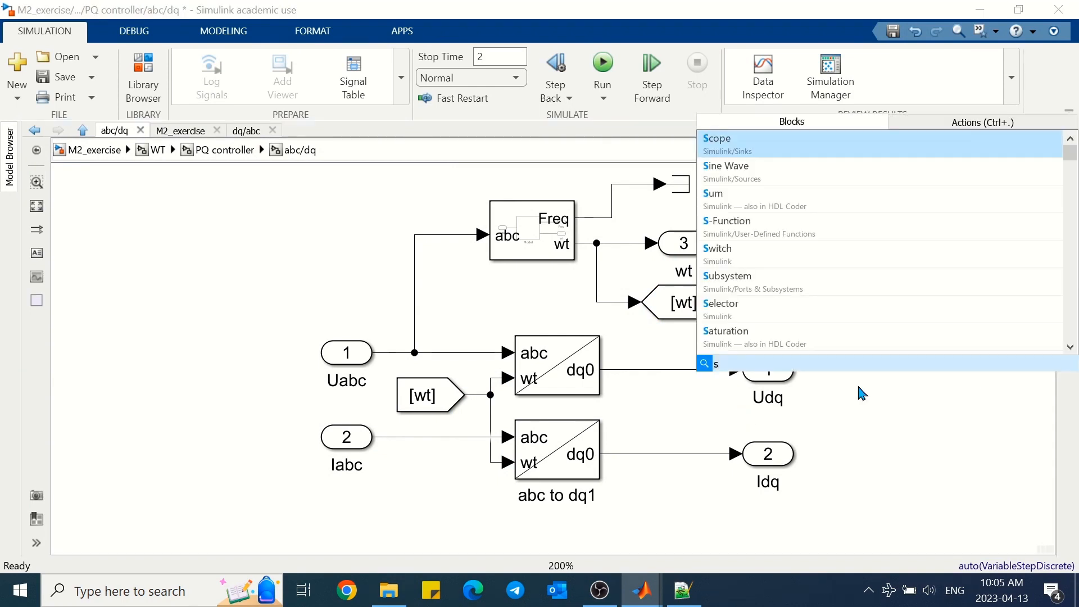
pyautogui.click(738, 149)
pyautogui.moveTo(815, 387); pyautogui.dragTo(681, 370)
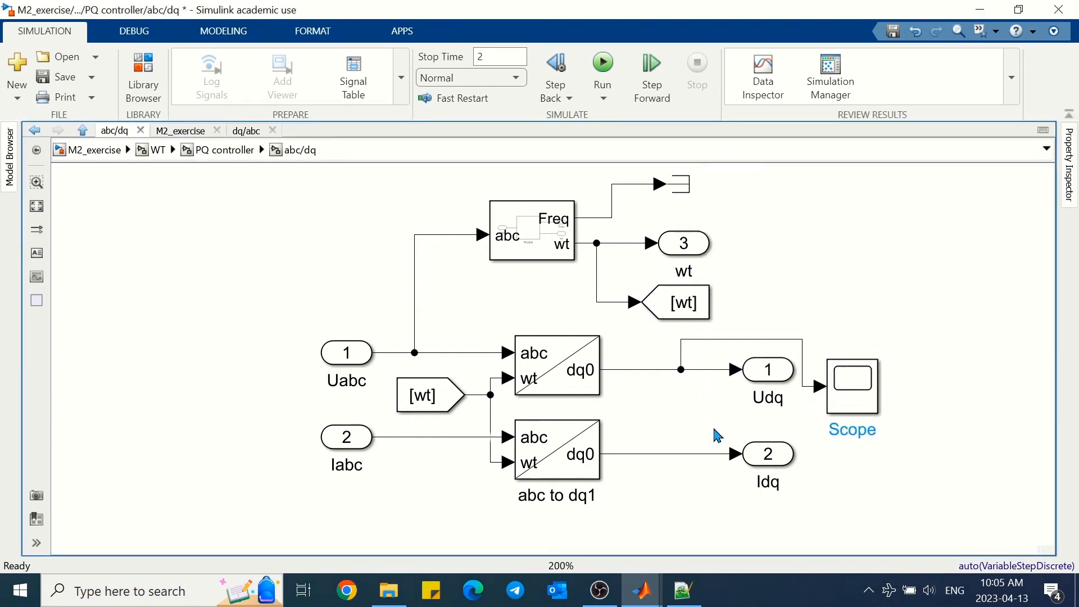
# Wire the Idq signal into the scope as a second input and run the simulation to view both signals.
pyautogui.moveTo(713, 454); pyautogui.dragTo(829, 401)
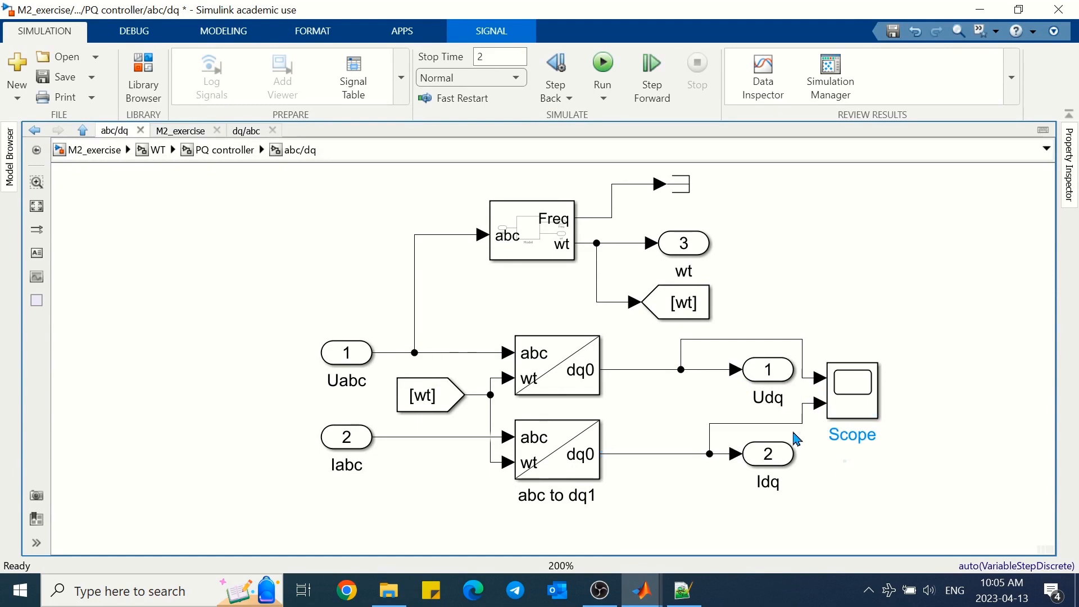
pyautogui.click(604, 66)
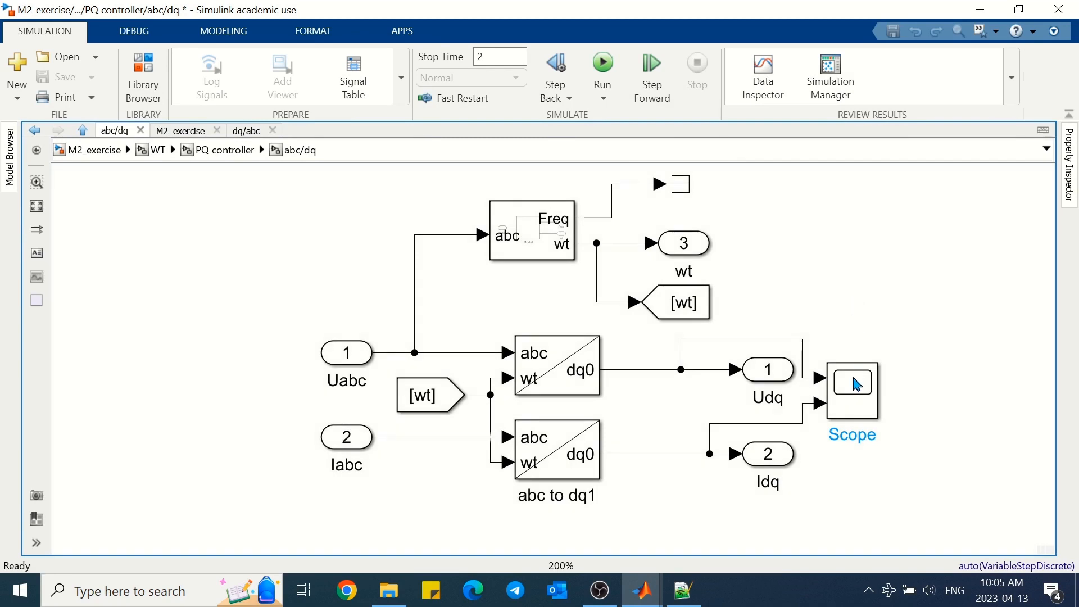
pyautogui.click(857, 385)
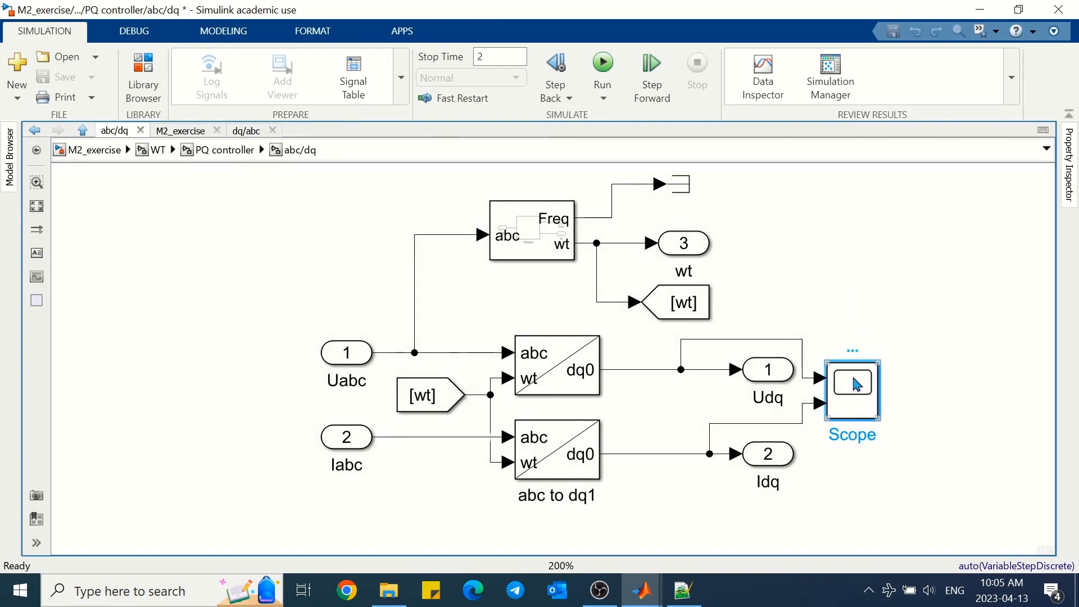
pyautogui.doubleClick(857, 385)
pyautogui.click(710, 71)
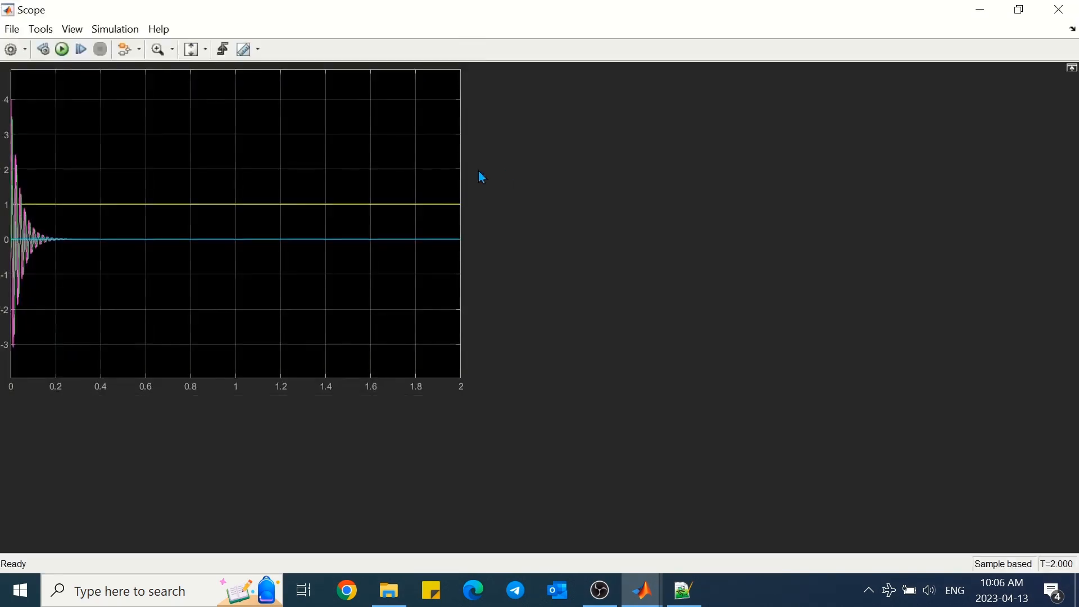
# Split the scope into two stacked displays, one per input, and show the legends.
pyautogui.click(23, 54)
pyautogui.click(656, 259)
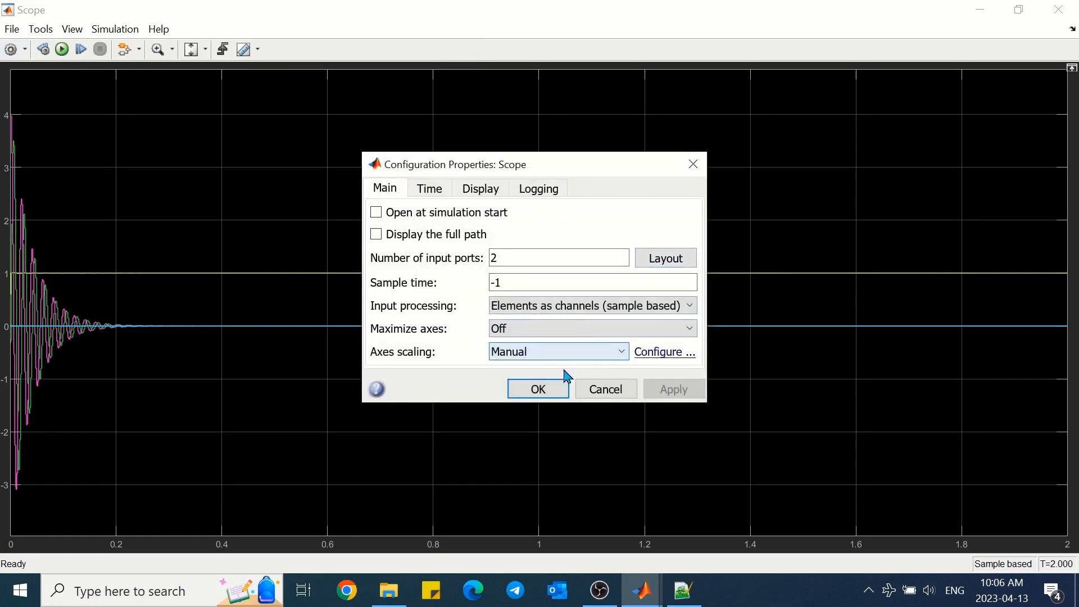
pyautogui.click(539, 389)
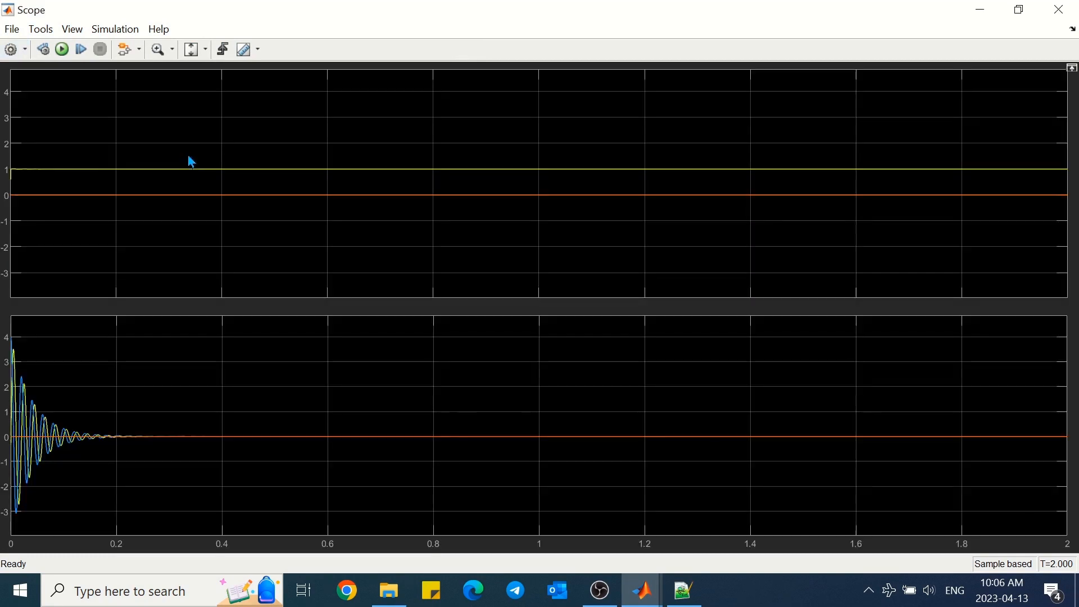
pyautogui.click(72, 28)
pyautogui.click(96, 103)
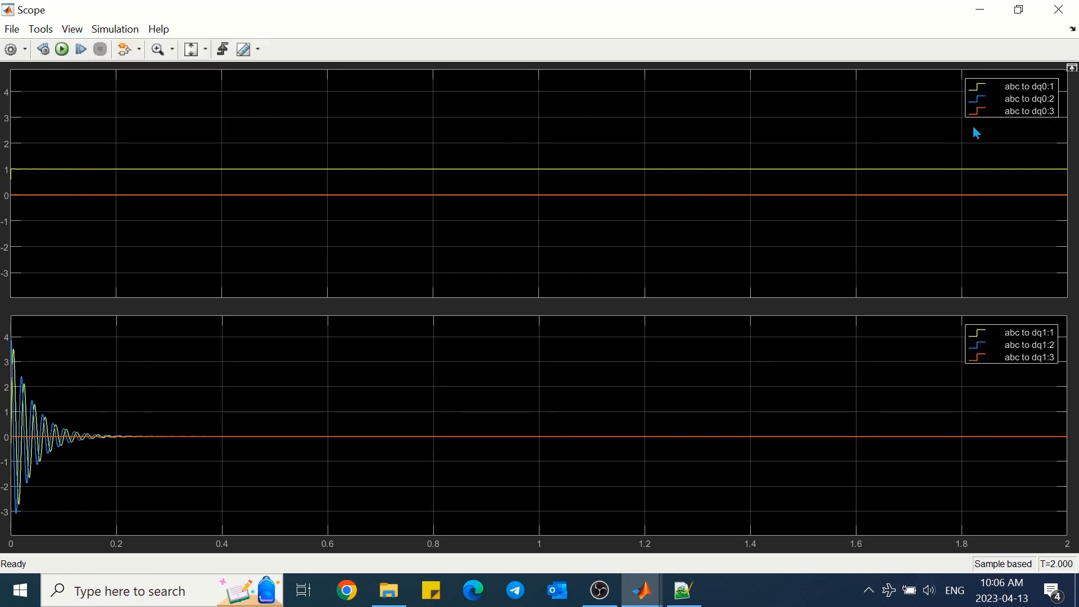
# Close the scope window and delete the Scope block with its signal branches from the abc/dq subsystem.
pyautogui.click(1060, 9)
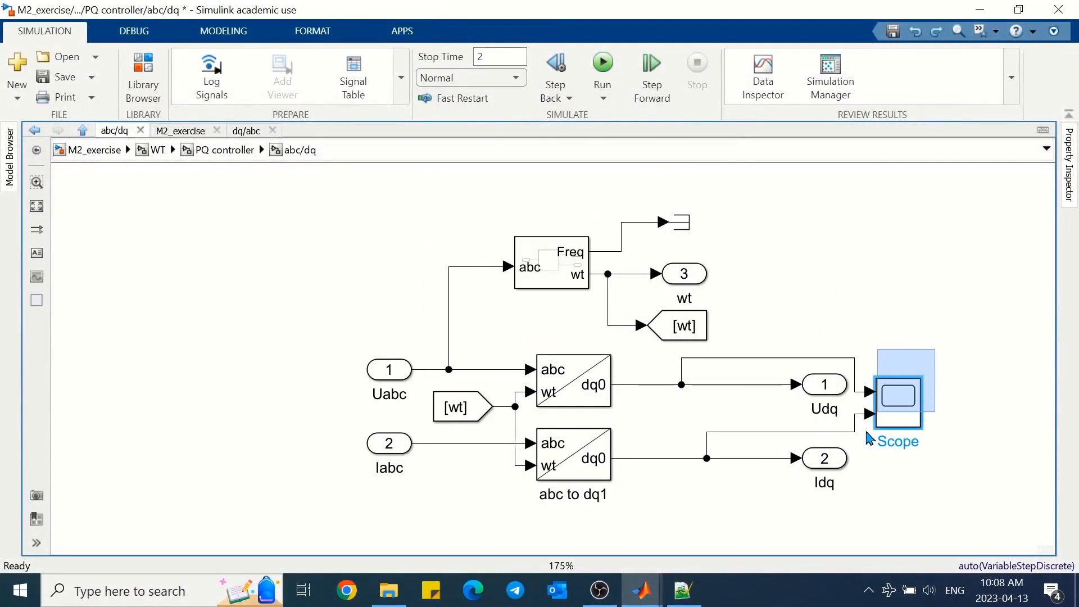
pyautogui.click(871, 439)
pyautogui.press('Delete')
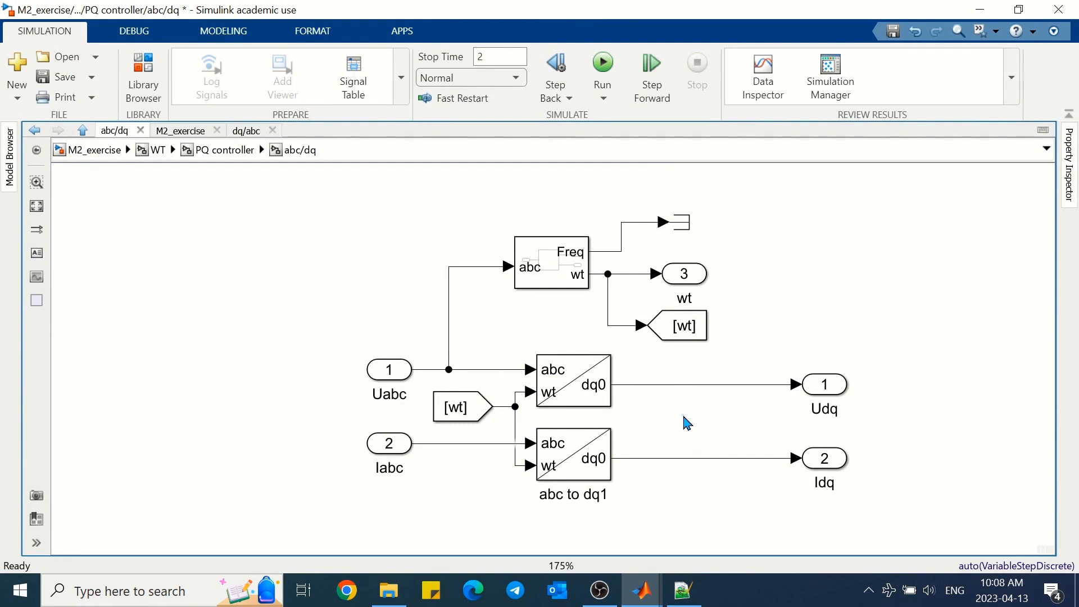
# Add a Demux block in the empty area of the abc/dq subsystem and set its number of outputs to 3.
pyautogui.doubleClick(162, 269)
pyautogui.write('dem')
pyautogui.press('Return')
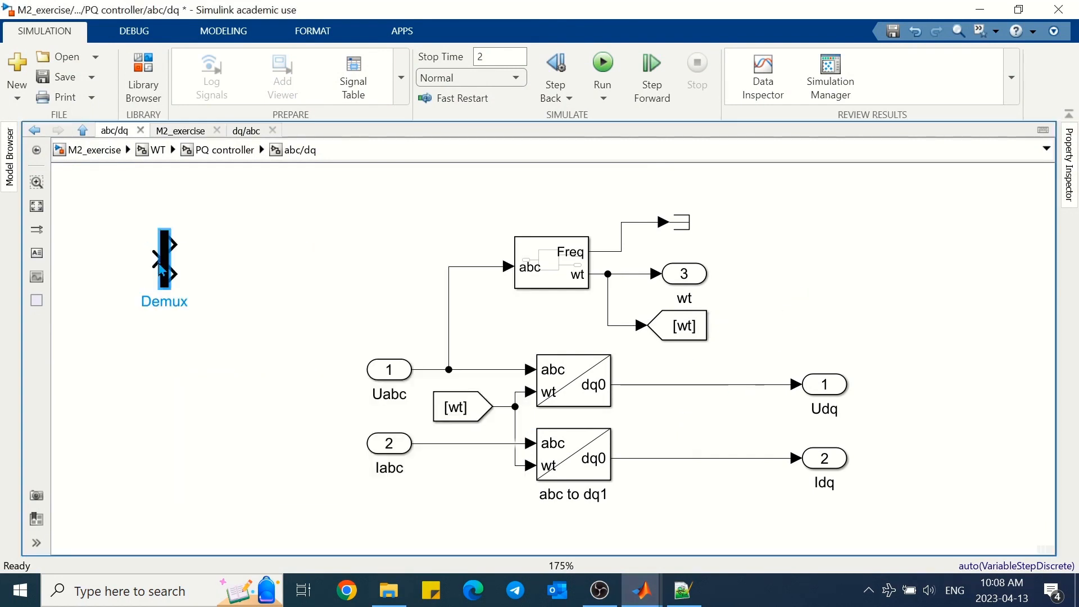
pyautogui.doubleClick(165, 263)
pyautogui.write('3')
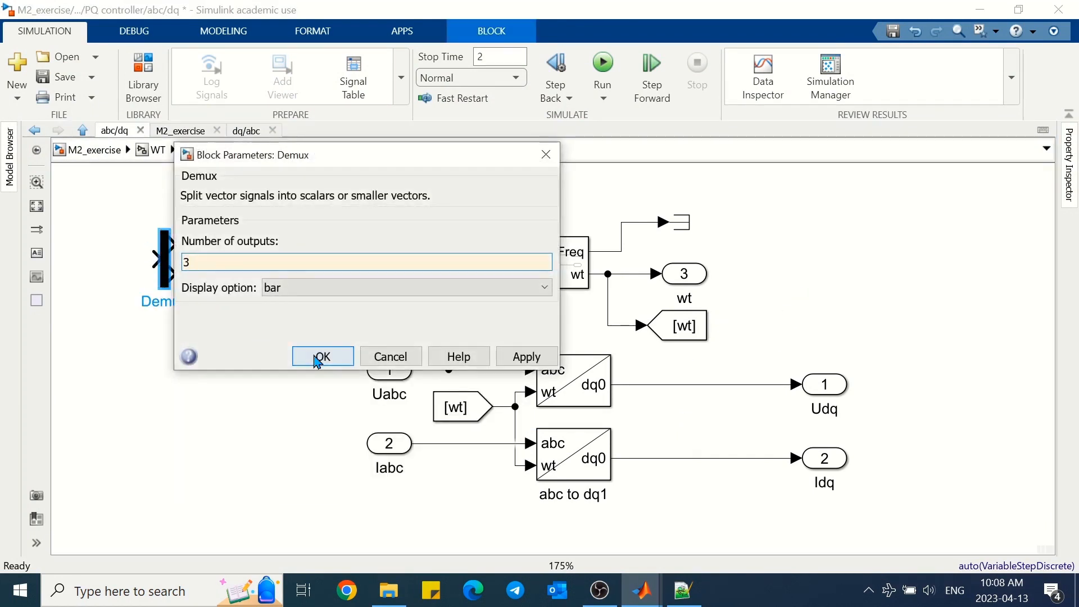
pyautogui.click(320, 356)
# Add a Mux beside the Demux, lengthen the Demux, and connect its first two outputs to the Mux inputs.
pyautogui.doubleClick(234, 263)
pyautogui.write('m')
pyautogui.press('Return')
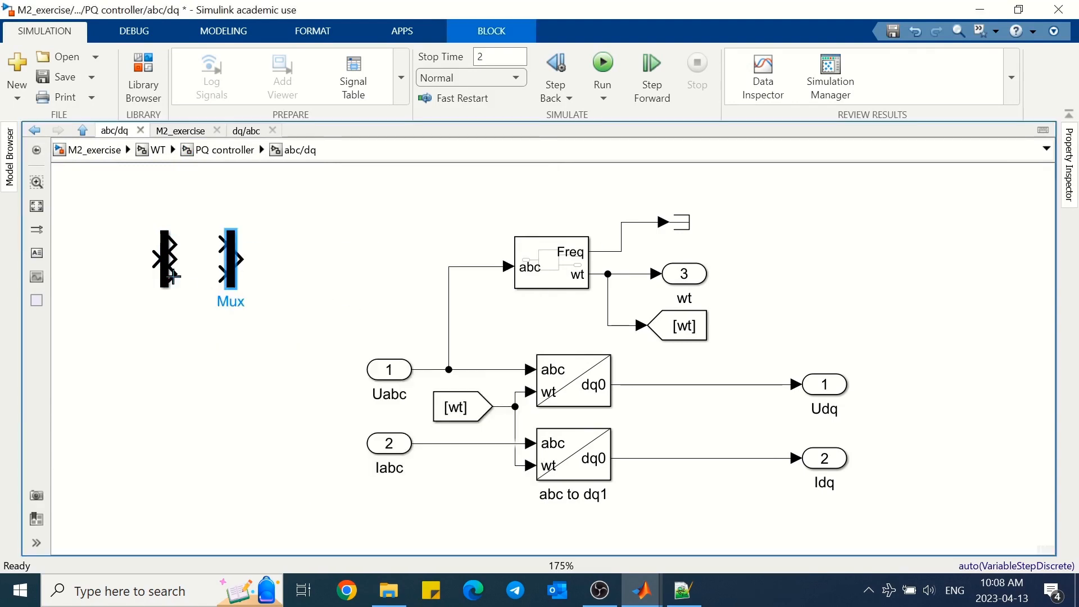
pyautogui.click(165, 275)
pyautogui.moveTo(164, 288); pyautogui.dragTo(161, 325)
pyautogui.moveTo(231, 267); pyautogui.dragTo(232, 274)
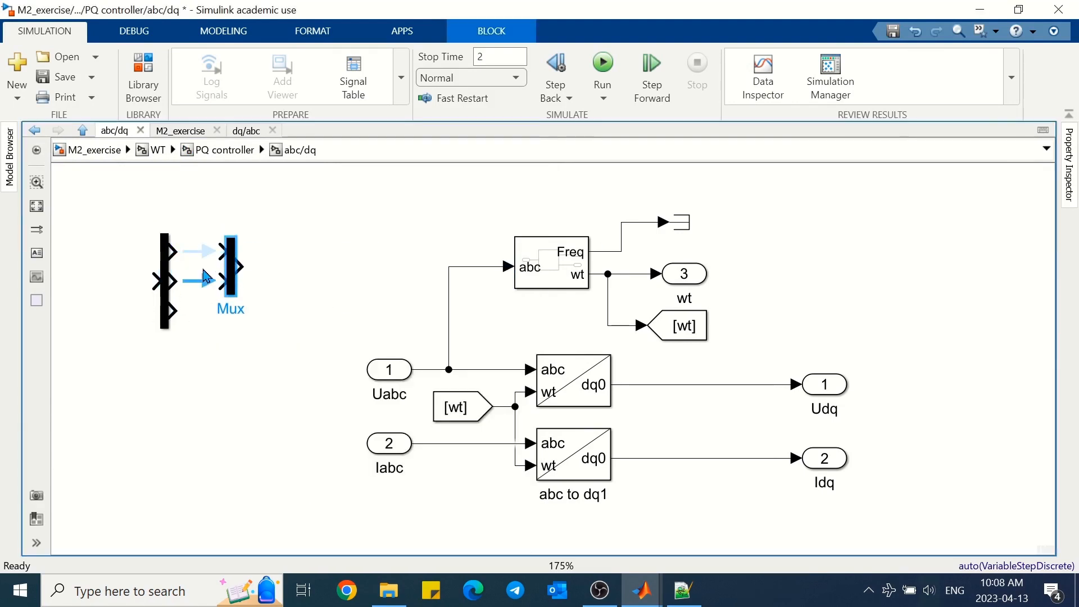
pyautogui.click(195, 251)
pyautogui.click(194, 281)
# Add a Terminator block and connect it to the Demux's third output.
pyautogui.doubleClick(187, 331)
pyautogui.write('ter')
pyautogui.press('Return')
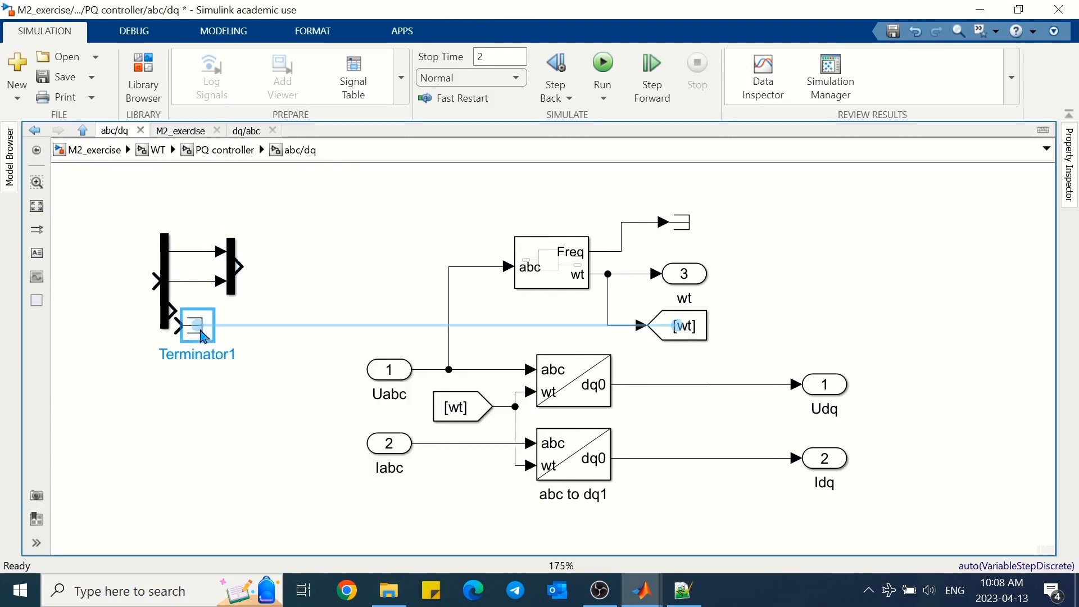
pyautogui.click(203, 366)
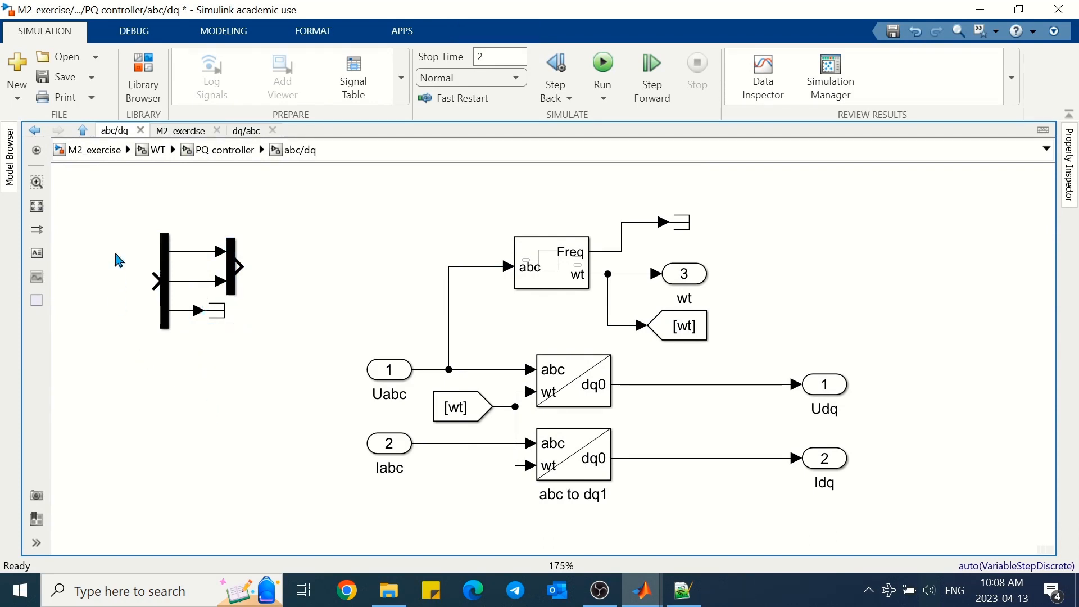
# Group the Demux, Mux and Terminator into a subsystem named dq0/dq.
pyautogui.moveTo(122, 200); pyautogui.dragTo(261, 383)
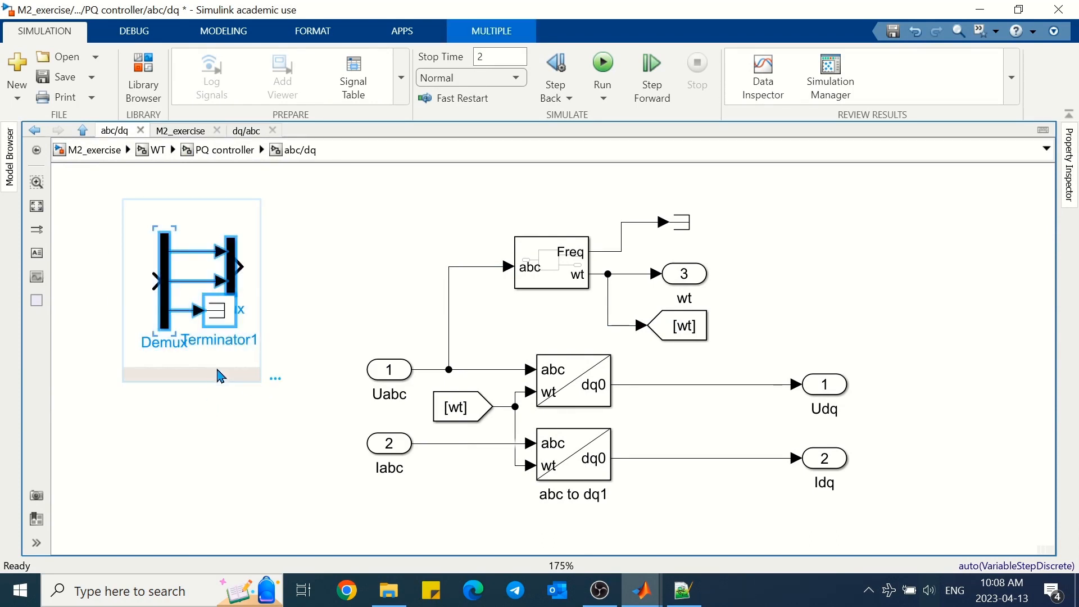
pyautogui.click(275, 382)
pyautogui.doubleClick(212, 348)
pyautogui.write('dq0/dq')
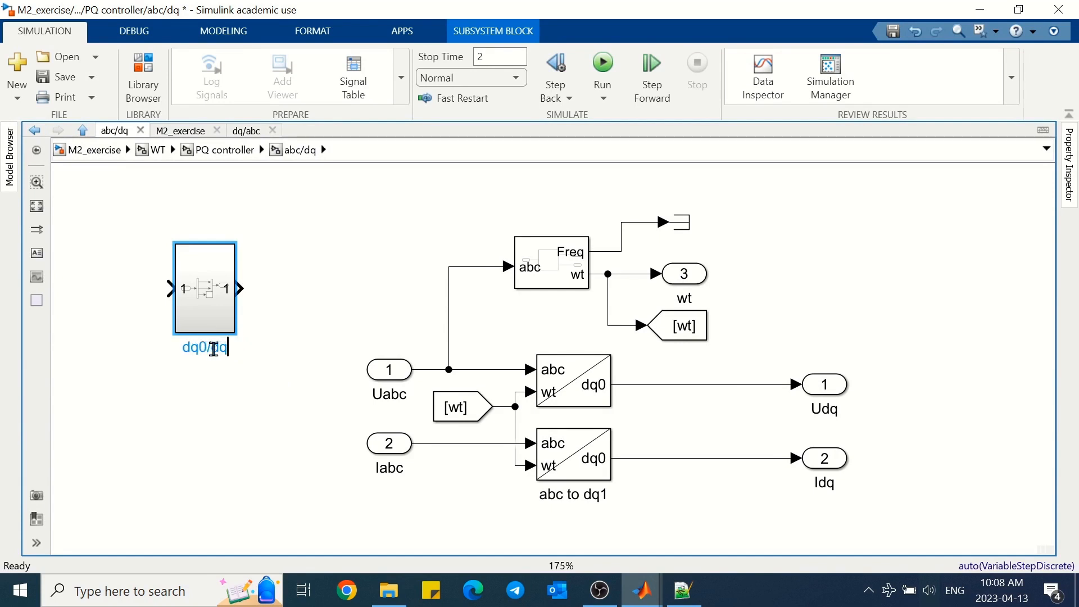
pyautogui.click(198, 397)
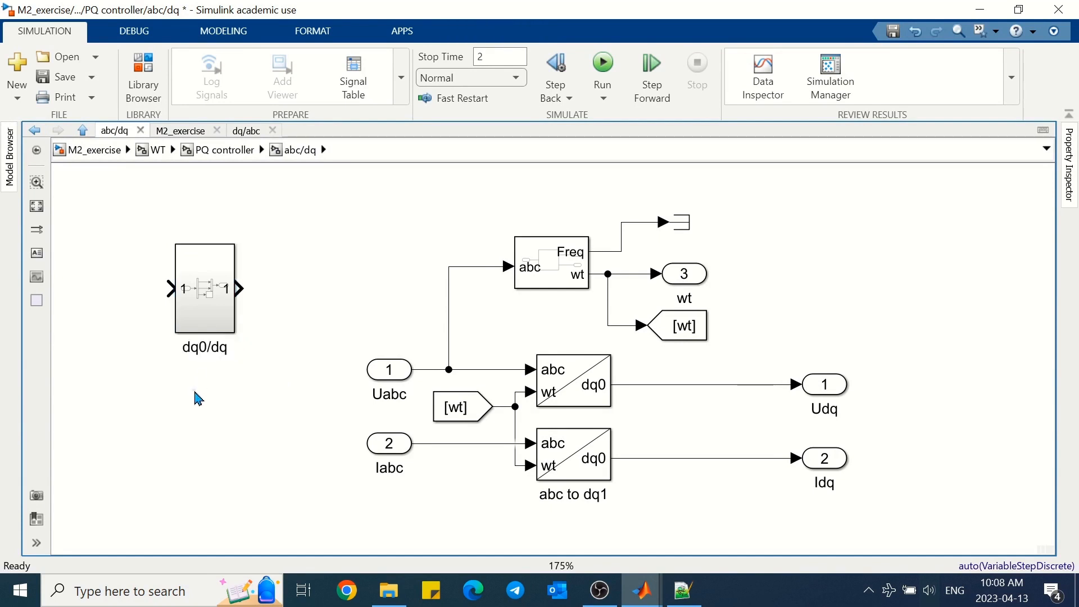
# Create a mask for the dq0/dq subsystem, delete all its default dialog groups, and save the mask.
pyautogui.click(212, 308)
pyautogui.rightClick(210, 306)
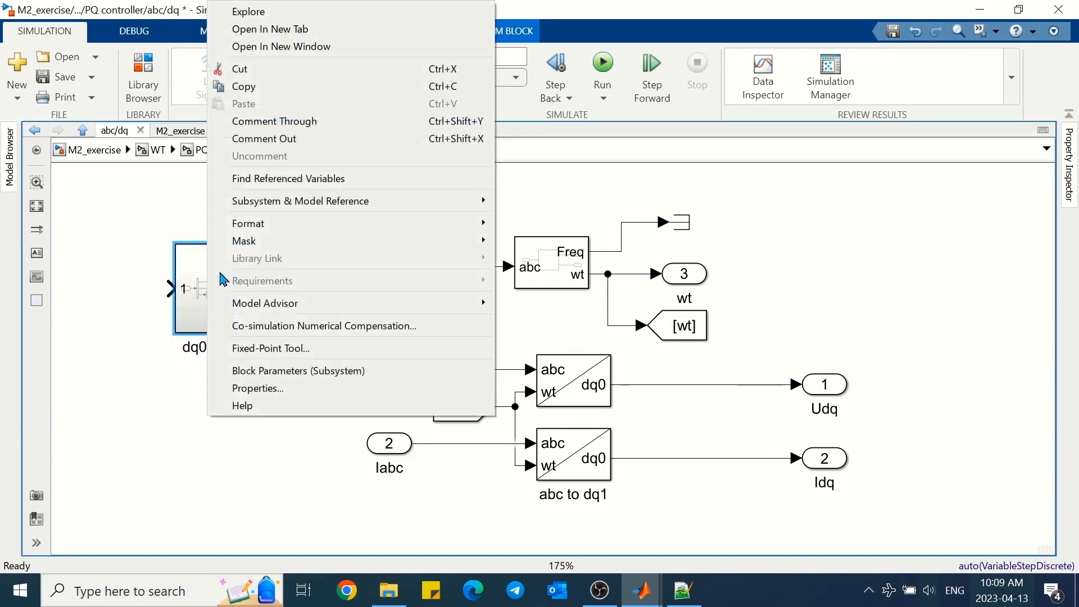
pyautogui.moveTo(472, 241)
pyautogui.click(522, 245)
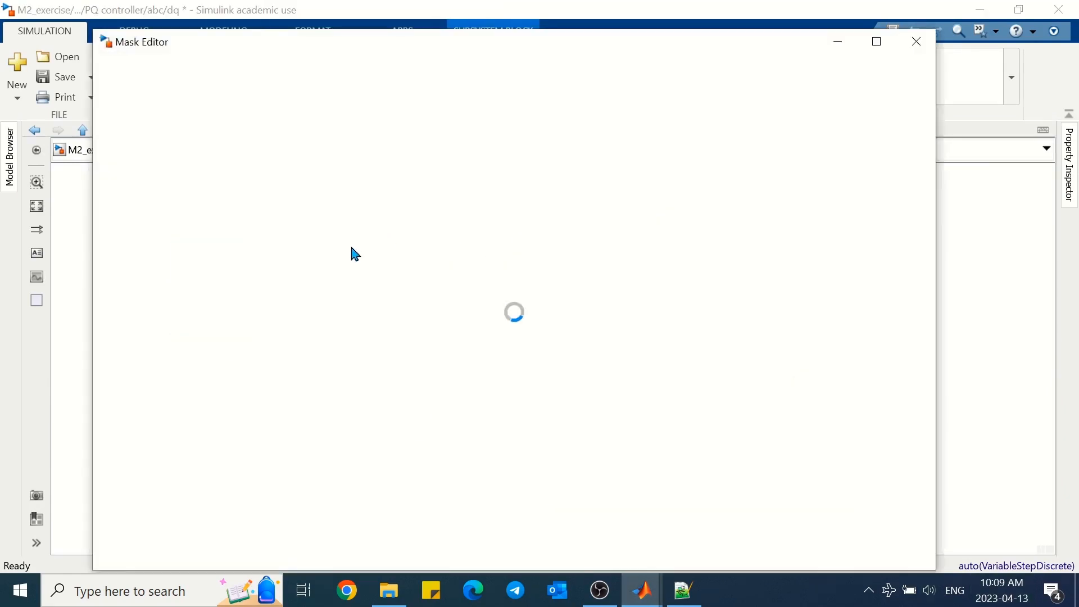
pyautogui.click(351, 209)
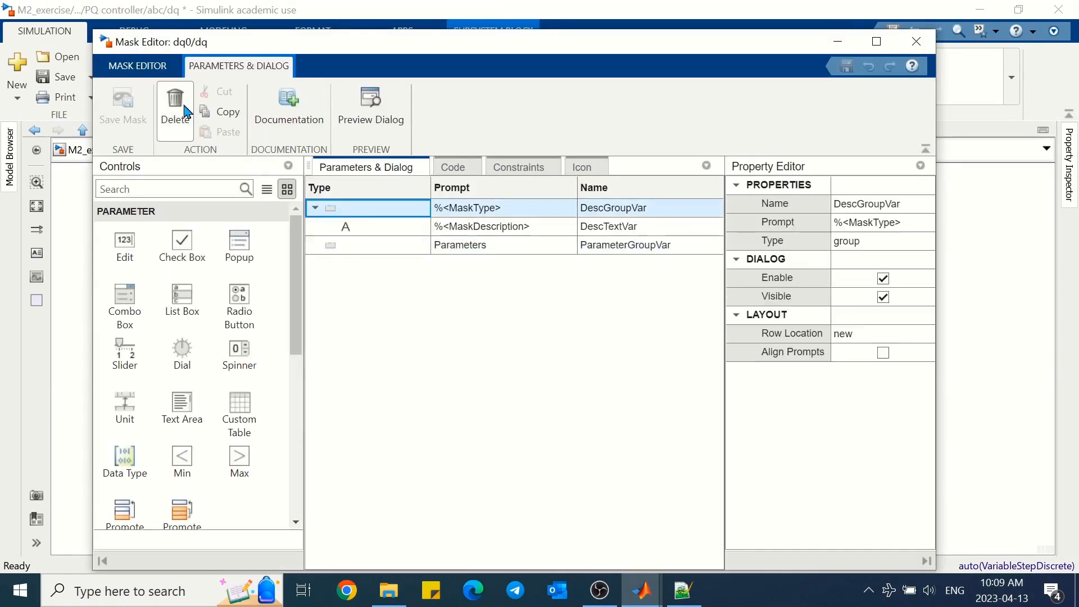
pyautogui.click(175, 106)
pyautogui.click(585, 362)
pyautogui.click(175, 106)
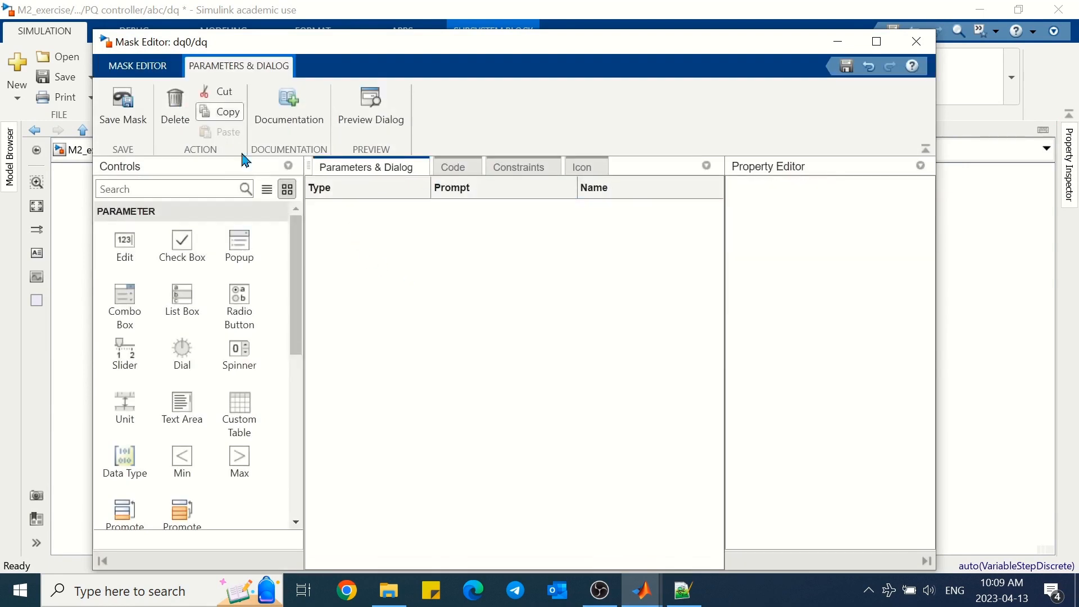
pyautogui.click(846, 67)
pyautogui.click(916, 43)
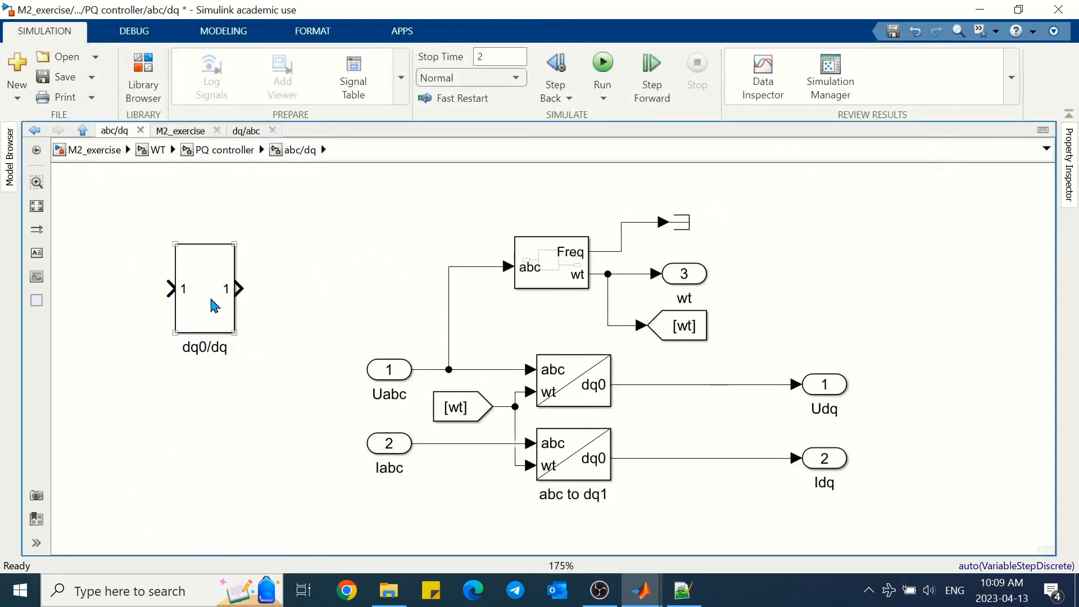
# Inside the dq0/dq subsystem, rename the input port dq0 and the output port dq, and return to abc/dq.
pyautogui.doubleClick(214, 305)
pyautogui.doubleClick(466, 384)
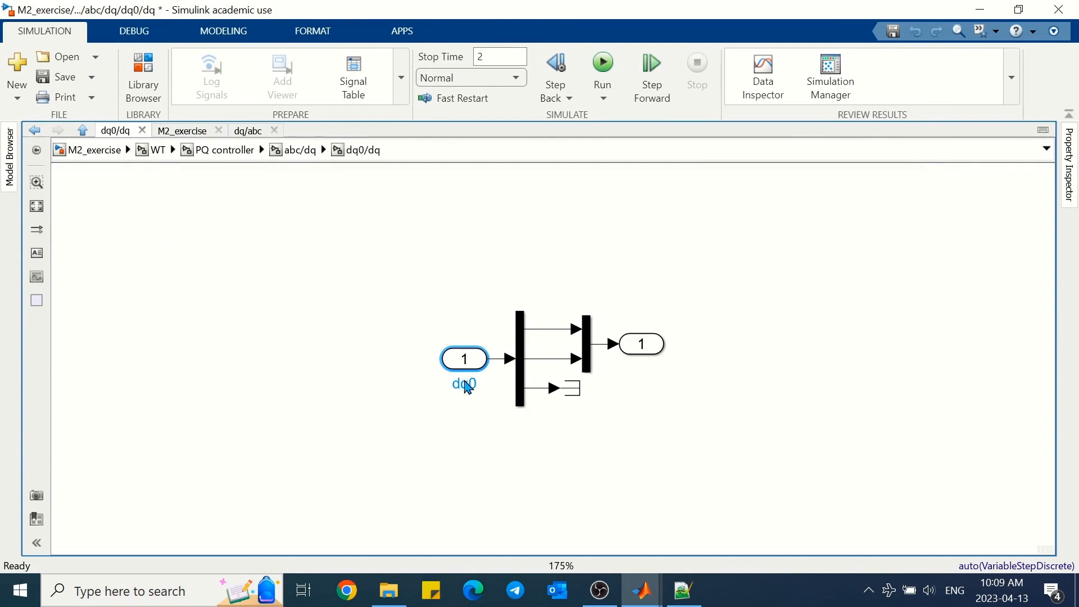
pyautogui.click(643, 345)
pyautogui.doubleClick(648, 367)
pyautogui.write('dq')
pyautogui.click(651, 420)
pyautogui.click(302, 151)
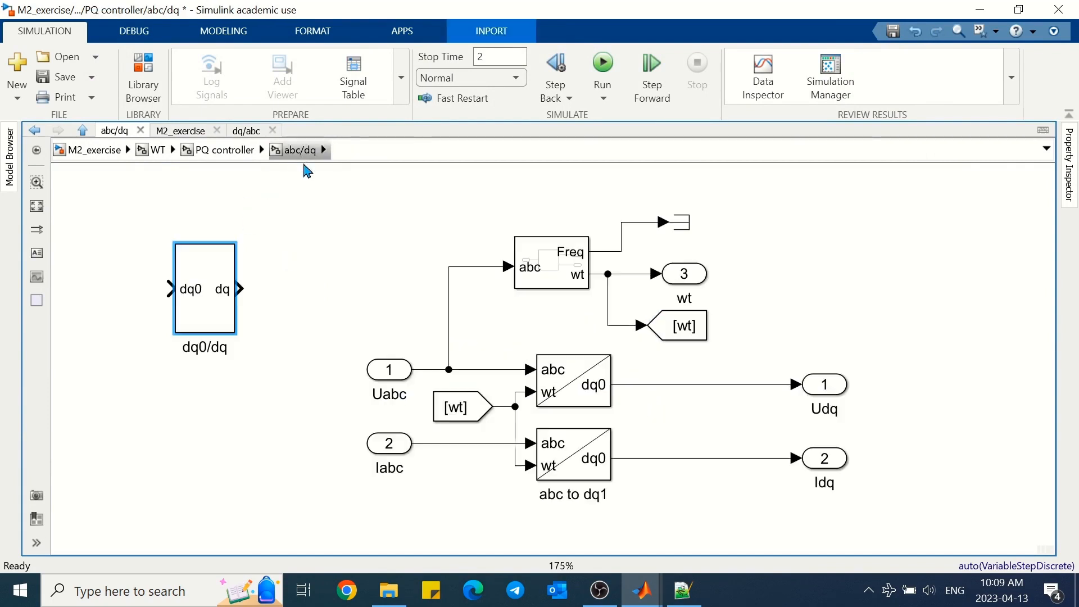
# Insert a dq0/dq block before each of the Udq and Idq outputs and run the simulation.
pyautogui.moveTo(237, 335); pyautogui.dragTo(708, 475)
pyautogui.click(603, 63)
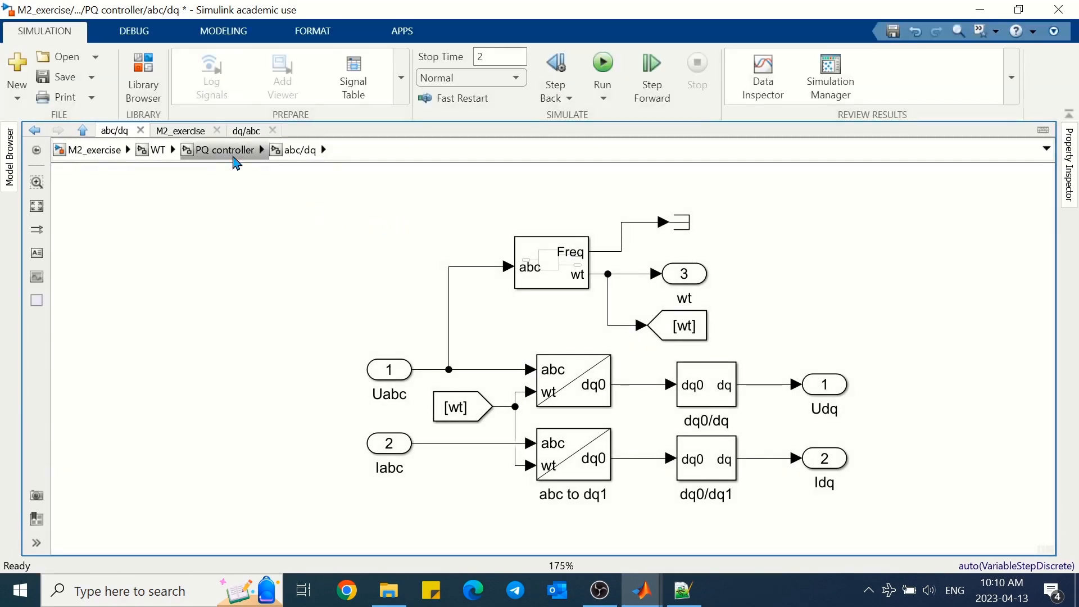
# Open the controller subsystem within PQ controller and add a PID Controller block between the input ports and the Udq output.
pyautogui.click(225, 149)
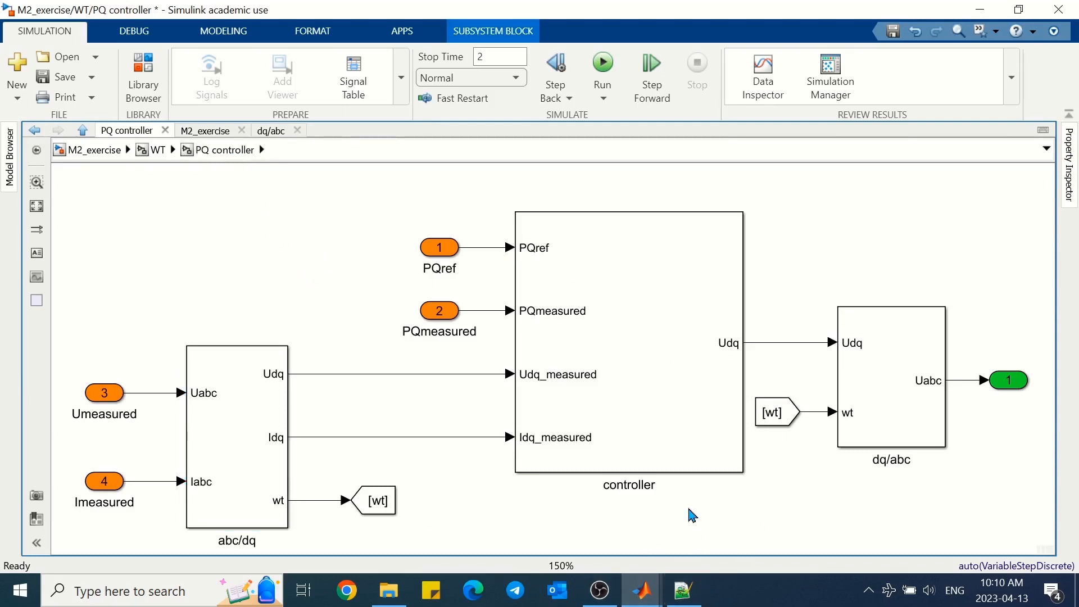
pyautogui.doubleClick(643, 400)
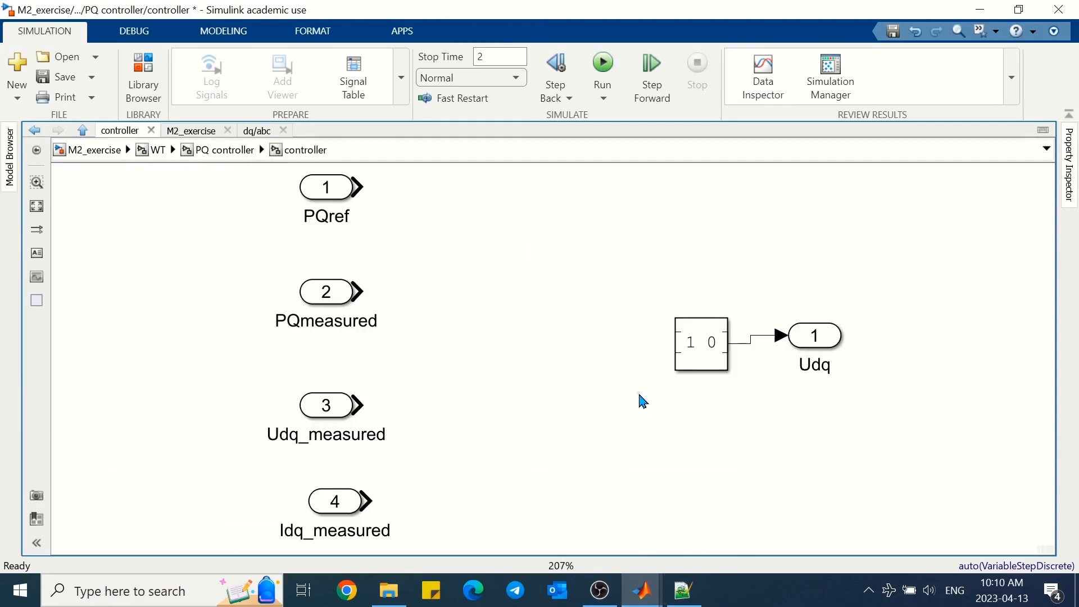
pyautogui.doubleClick(566, 297)
pyautogui.write('pi')
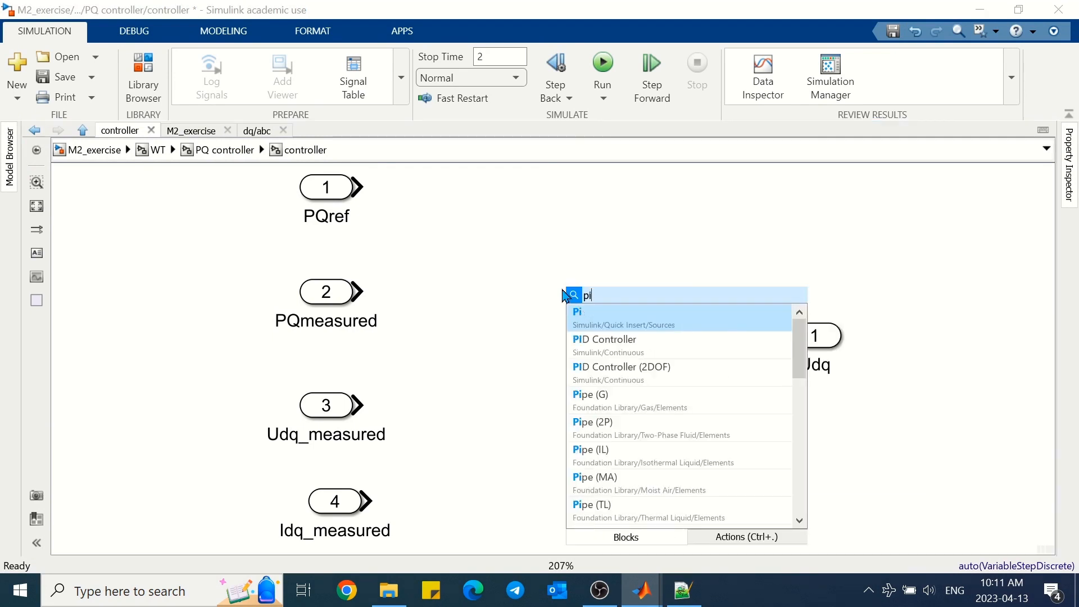
pyautogui.press('Down')
pyautogui.press('Return')
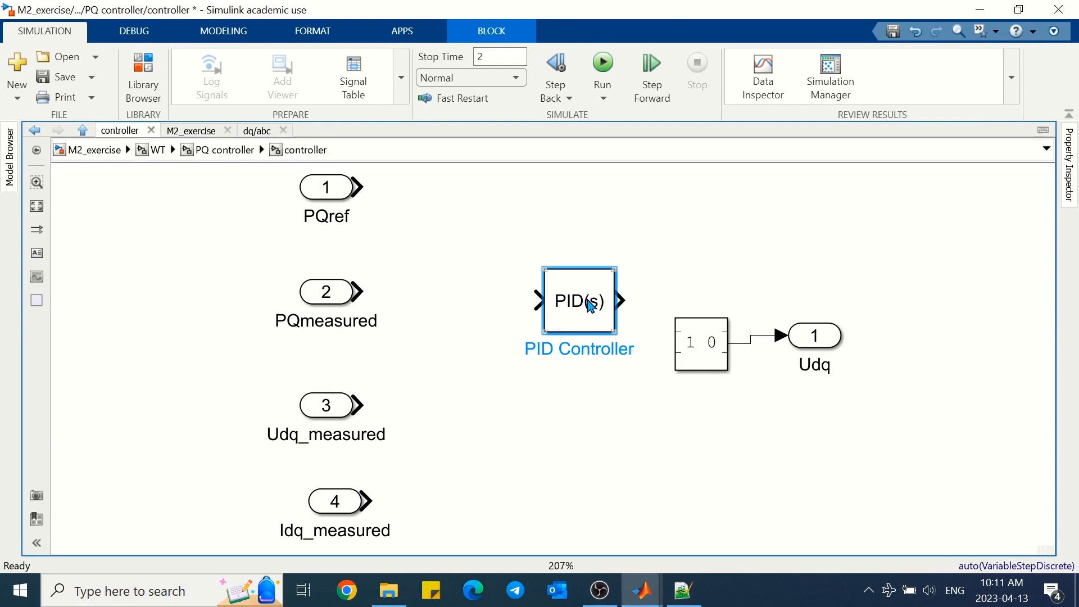
pyautogui.moveTo(591, 305); pyautogui.dragTo(626, 296)
# Replace the constant feeding Udq with a Mux, fed by the PID Controller and a second copy of it.
pyautogui.click(702, 344)
pyautogui.press('Delete')
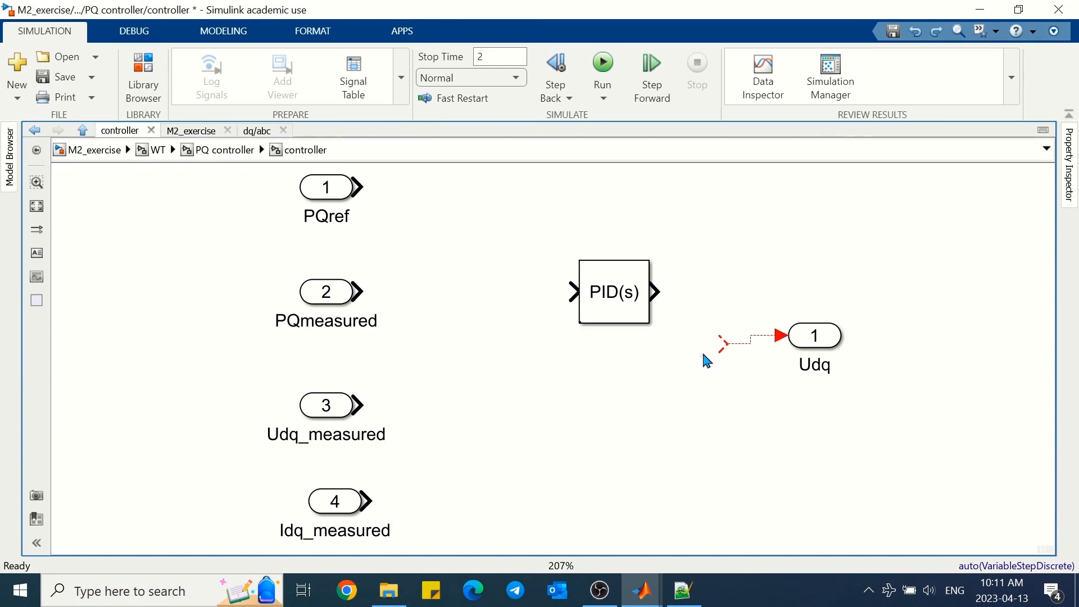
pyautogui.doubleClick(703, 357)
pyautogui.write('mux')
pyautogui.press('Return')
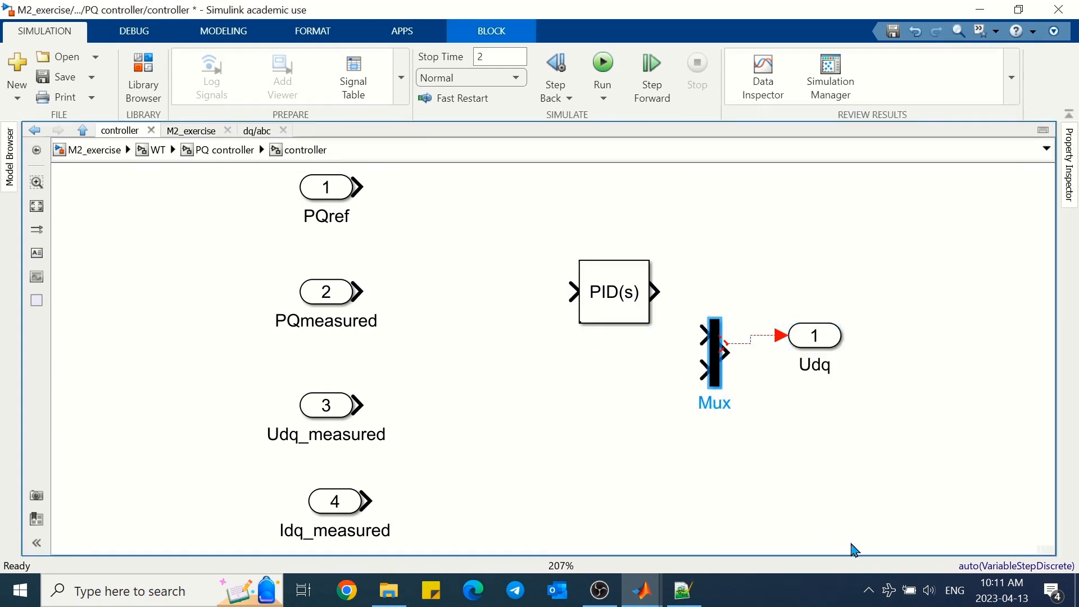
pyautogui.moveTo(701, 317)
pyautogui.mouseDown()
pyautogui.moveTo(656, 292)
pyautogui.moveTo(624, 333)
pyautogui.moveTo(625, 420)
pyautogui.moveTo(702, 353)
pyautogui.mouseUp()
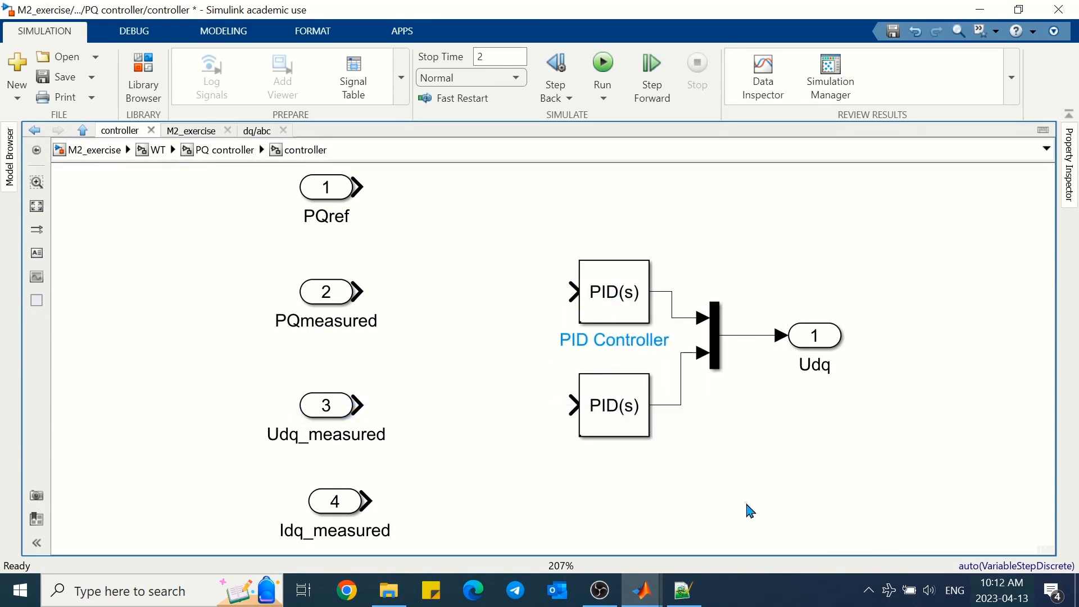
# Change the upper PID Controller block to a PI controller in the discrete-time domain.
pyautogui.doubleClick(615, 293)
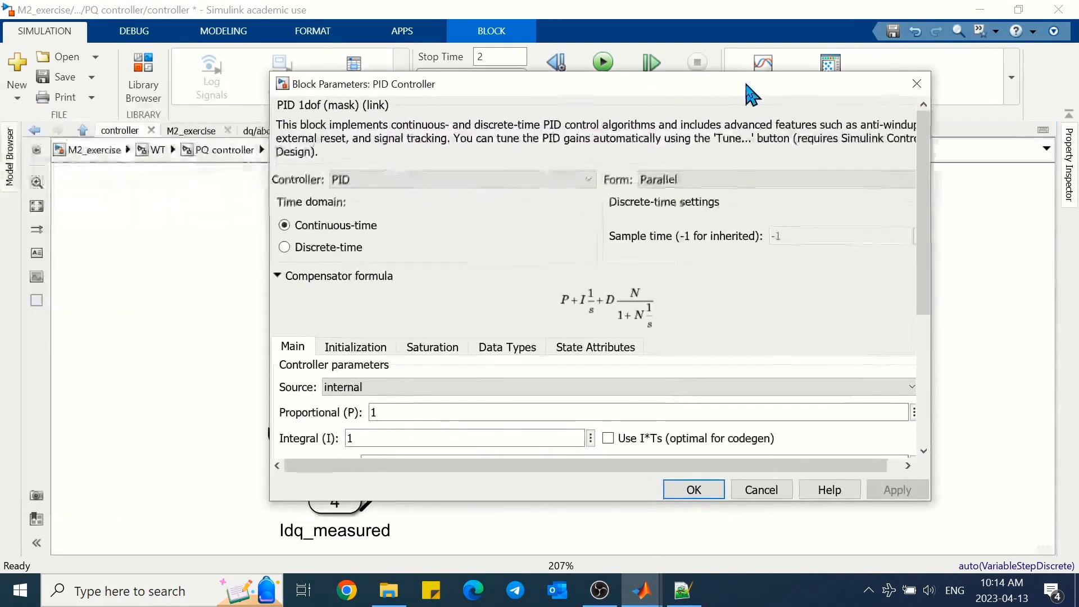
pyautogui.moveTo(748, 84); pyautogui.dragTo(727, 73)
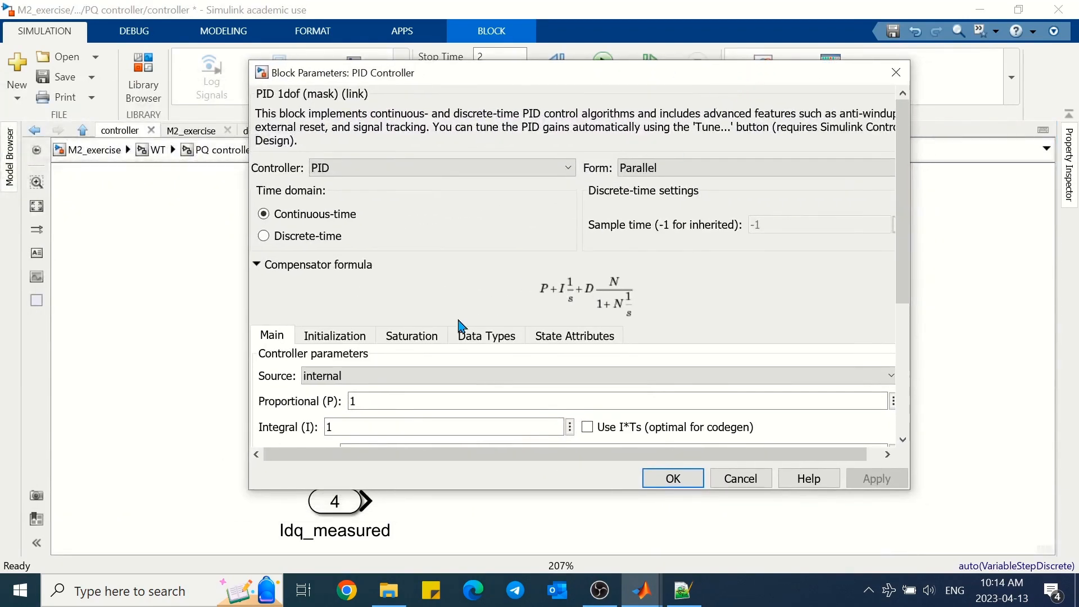
pyautogui.click(355, 173)
pyautogui.click(349, 193)
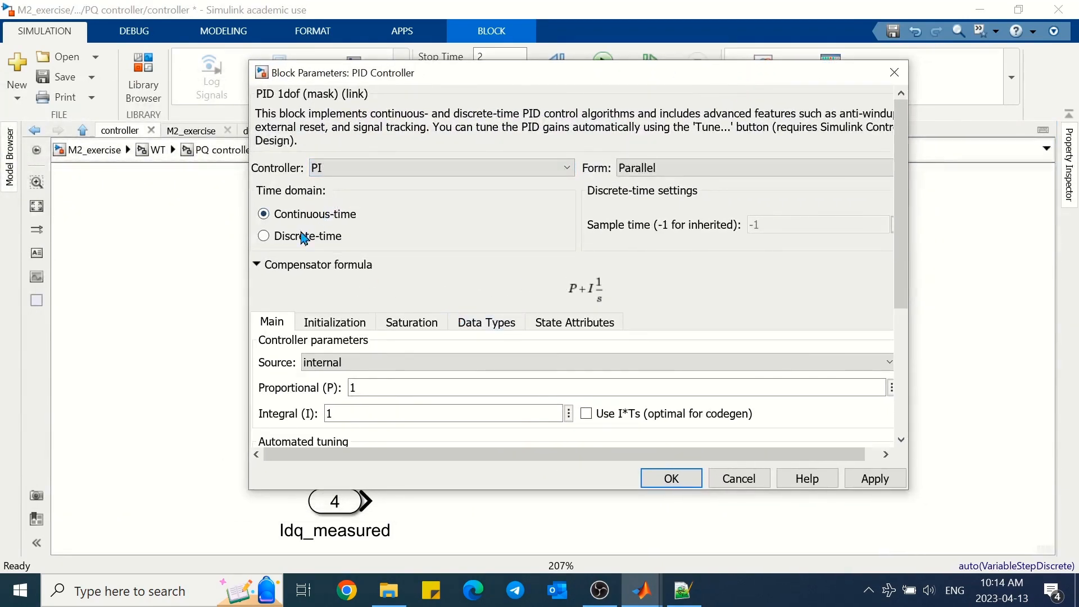
pyautogui.click(304, 238)
pyautogui.scroll(-5, 893, 273)
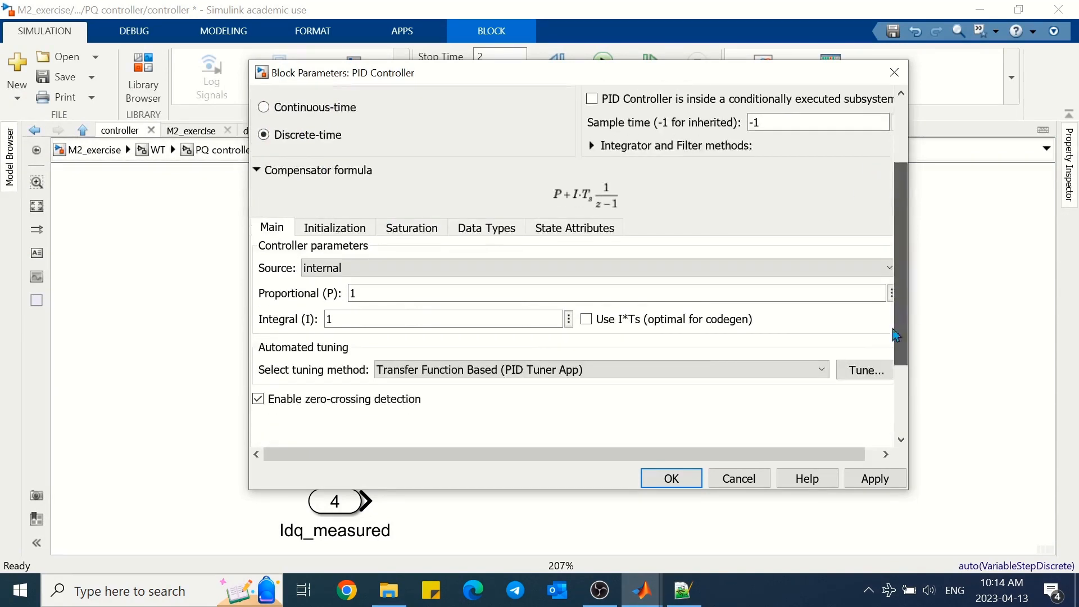
# Set the upper controller's proportional gain to Kp_CurrentControl and its integral gain to Ki_CurrentControl, and apply the settings.
pyautogui.doubleClick(371, 244)
pyautogui.press('BackSpace')
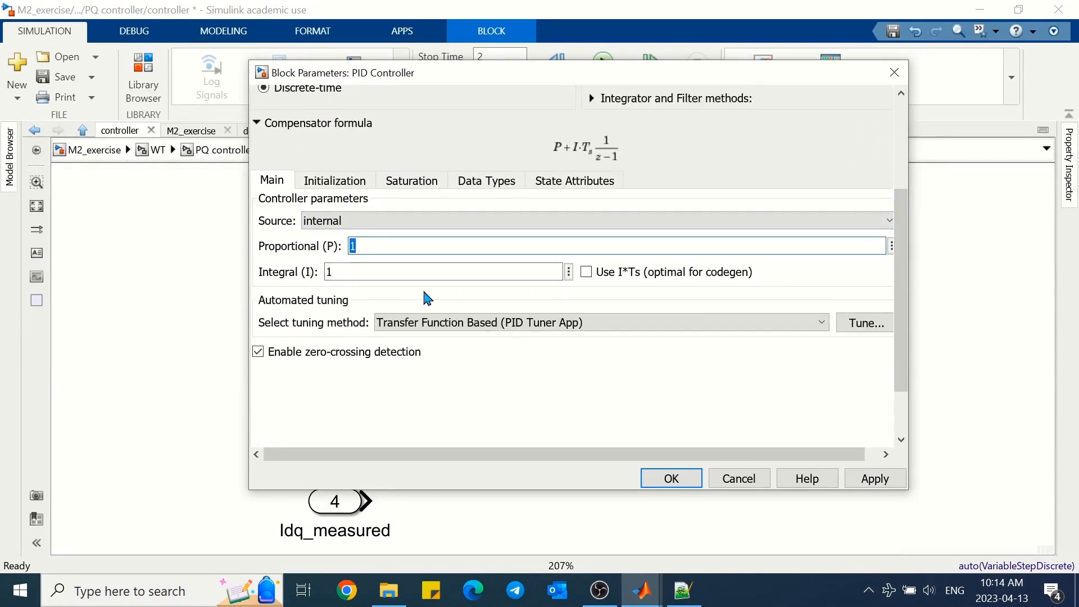
pyautogui.write('Kp_CurrentControl')
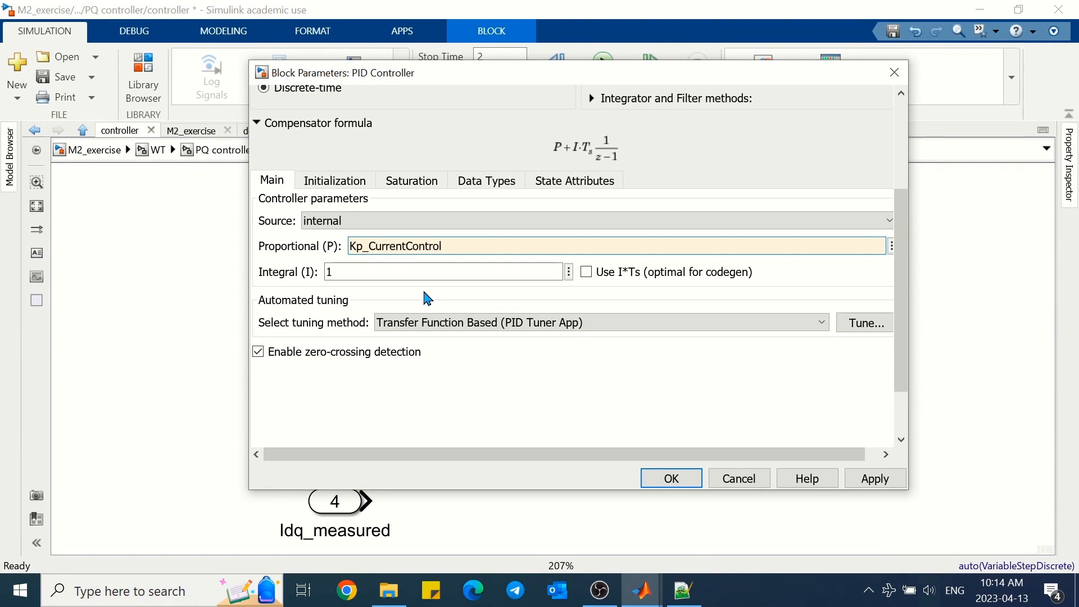
pyautogui.doubleClick(367, 271)
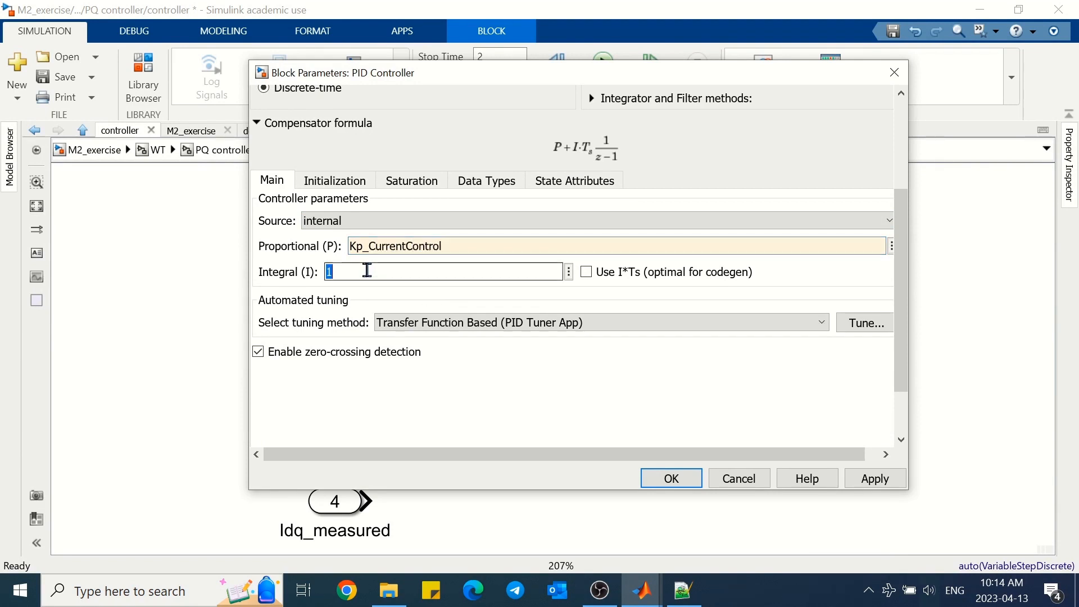
pyautogui.write('Ki')
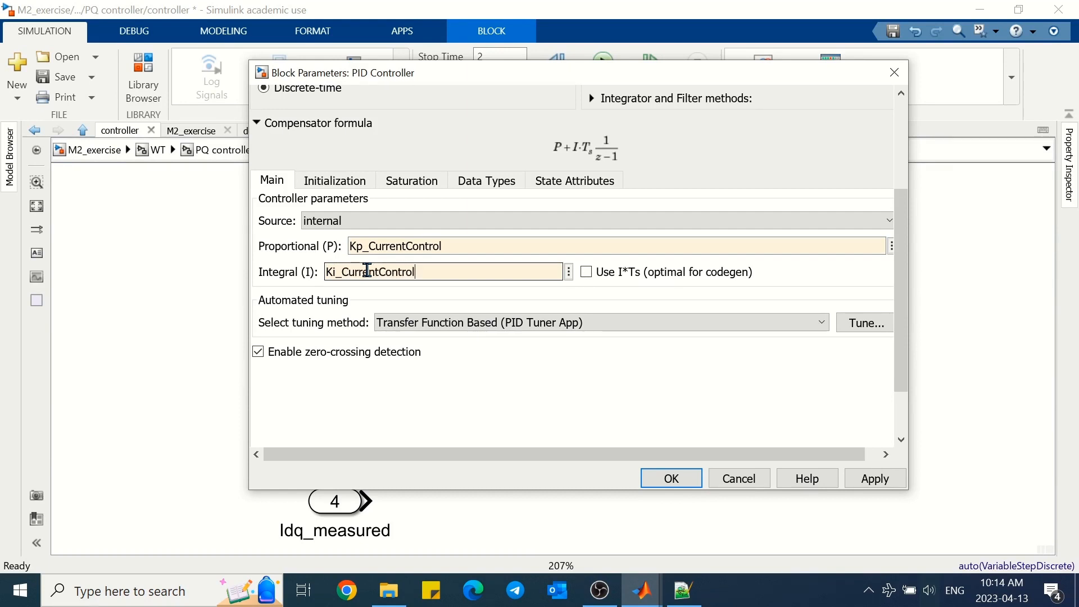
pyautogui.write('_CurrentControl')
pyautogui.click(672, 478)
# Replace the lower PID(s) controller with a copy of the configured discrete PI controller.
pyautogui.click(613, 410)
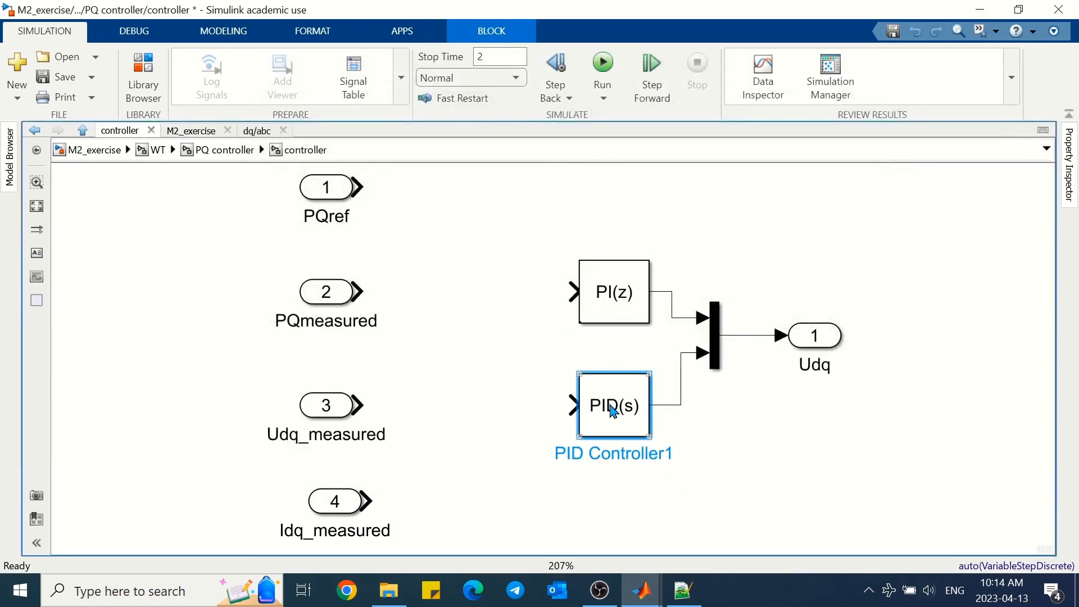
pyautogui.press('Delete')
pyautogui.moveTo(616, 303); pyautogui.dragTo(615, 420)
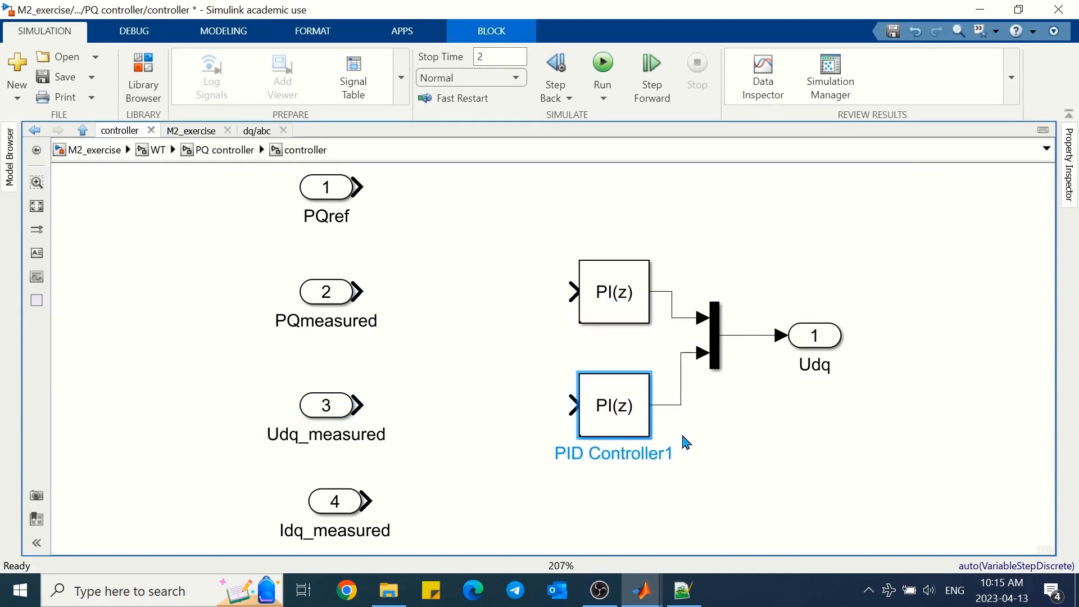
pyautogui.click(710, 448)
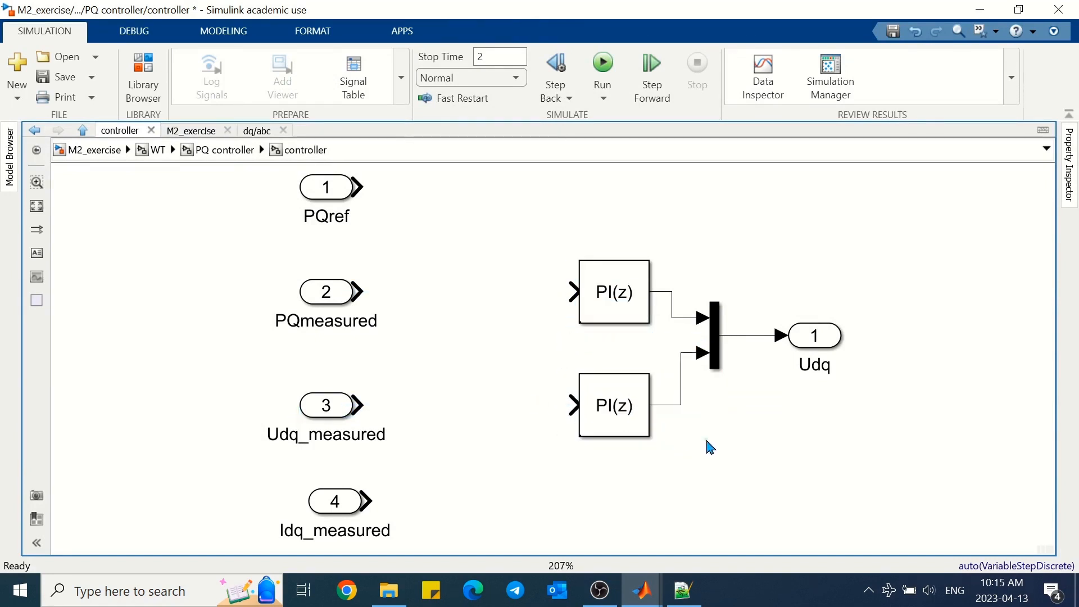
# Feed the upper PI controller from a new Sum block with signs |+-, and move the four input ports farther away from it.
pyautogui.doubleClick(473, 298)
pyautogui.write('sum')
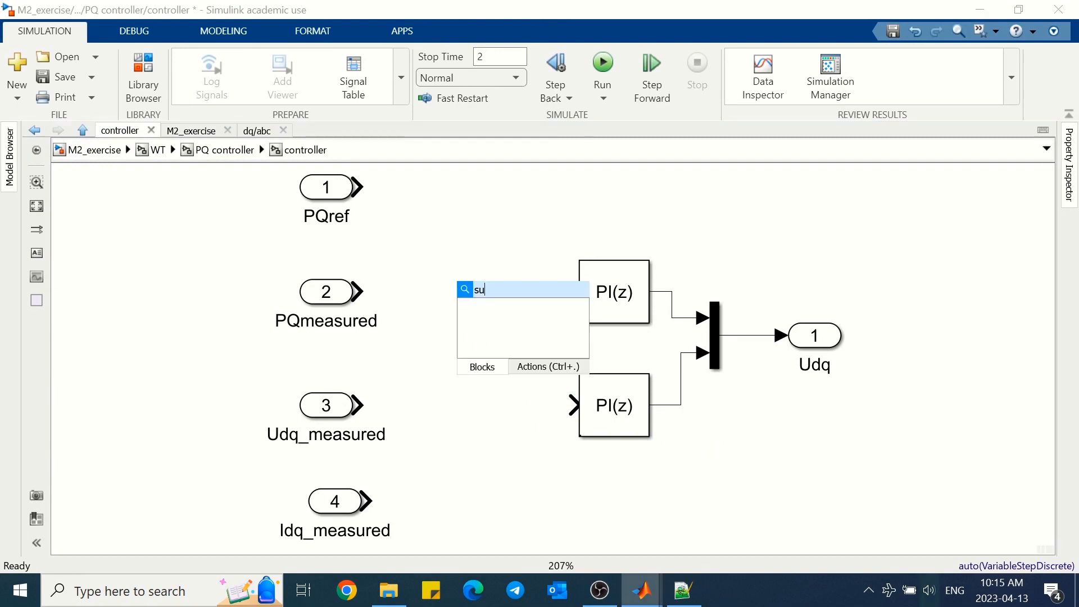
pyautogui.press('Return')
pyautogui.doubleClick(471, 302)
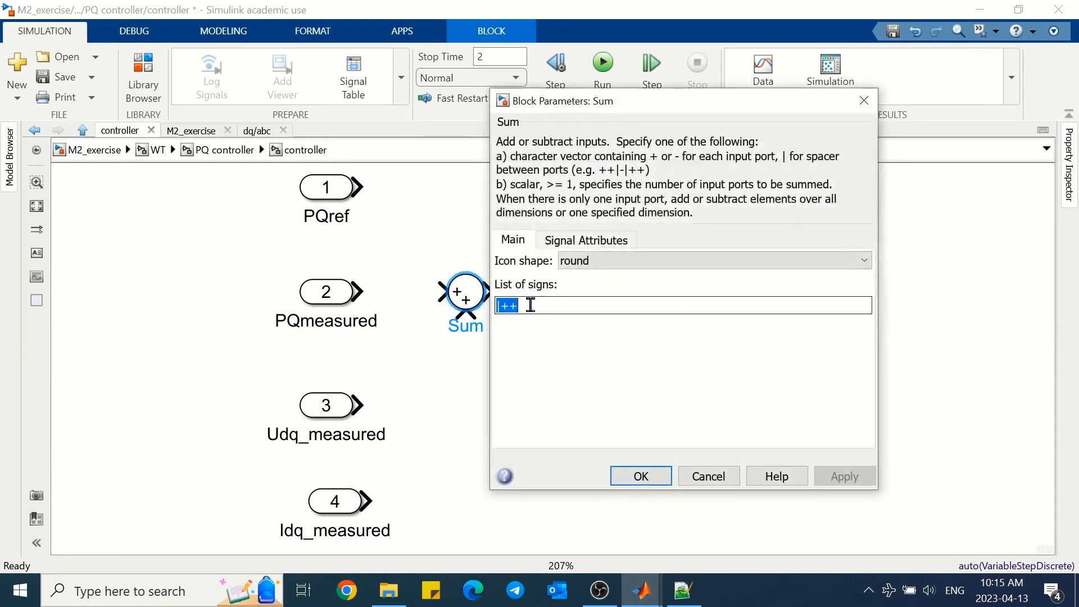
pyautogui.write('|+')
pyautogui.write('-')
pyautogui.press('Return')
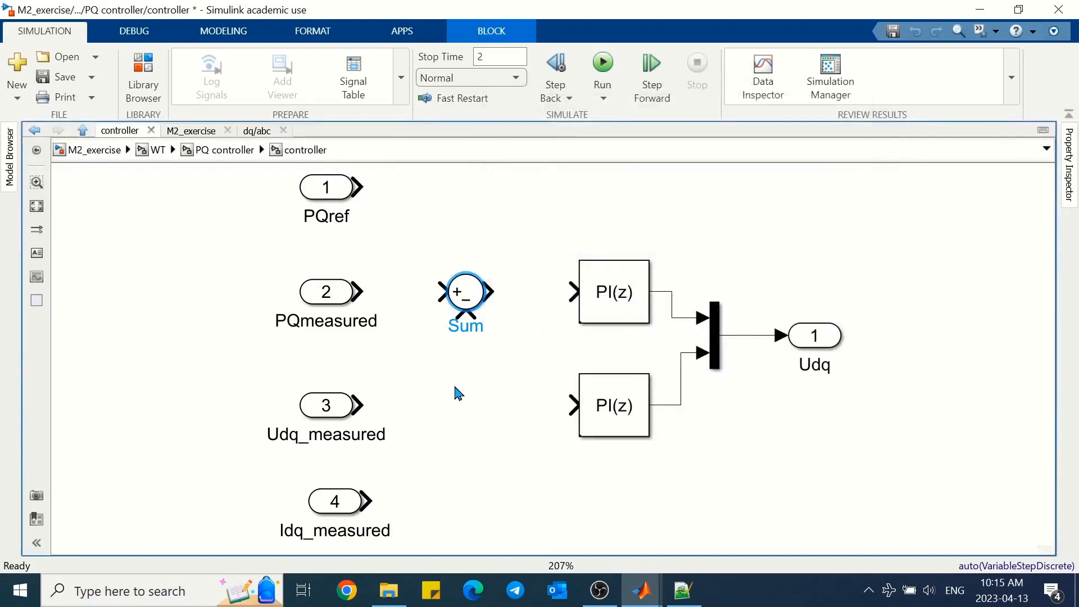
pyautogui.moveTo(490, 292); pyautogui.dragTo(576, 292)
pyautogui.scroll(-2, 461, 399)
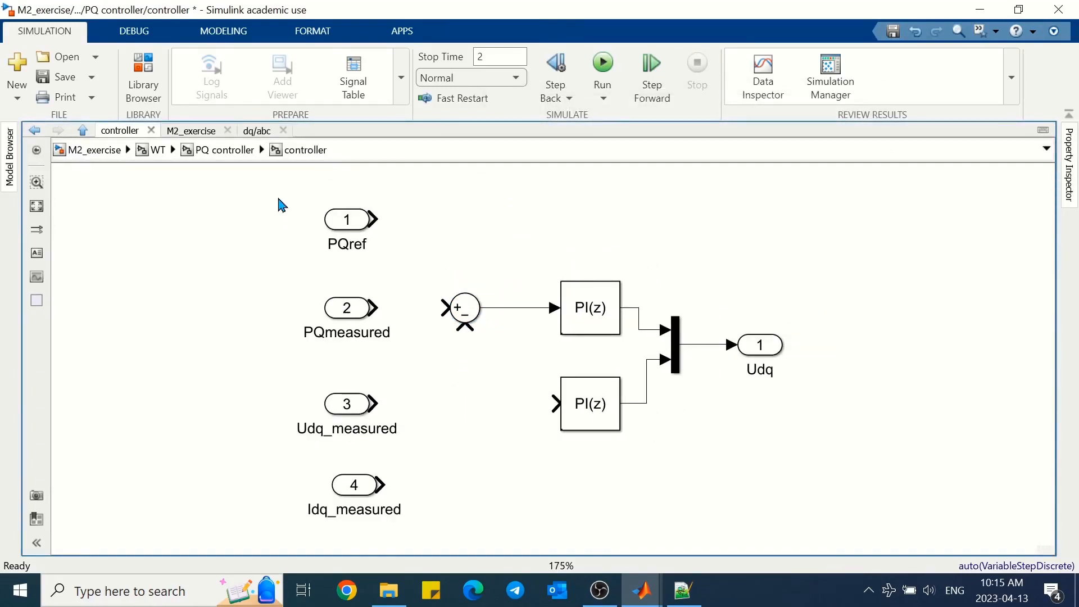
pyautogui.moveTo(281, 205); pyautogui.dragTo(192, 490)
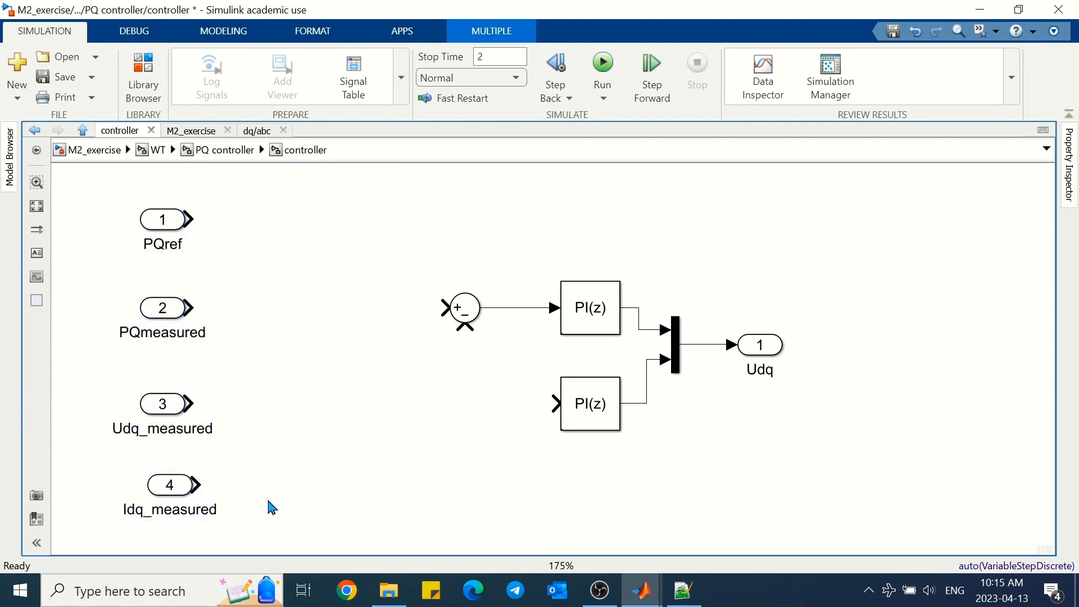
# Split Idq_measured with a Demux and add a Goto block tagged id_measured, widened to fit its tag.
pyautogui.doubleClick(354, 474)
pyautogui.write('go')
pyautogui.press('Return')
pyautogui.doubleClick(360, 470)
pyautogui.doubleClick(479, 373)
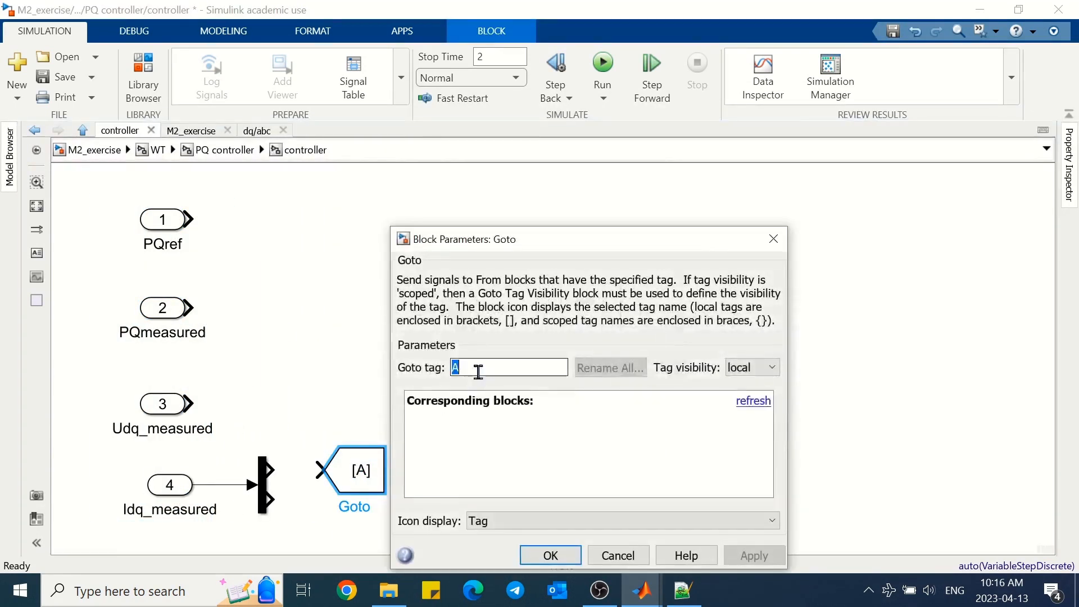
pyautogui.write('id_measured')
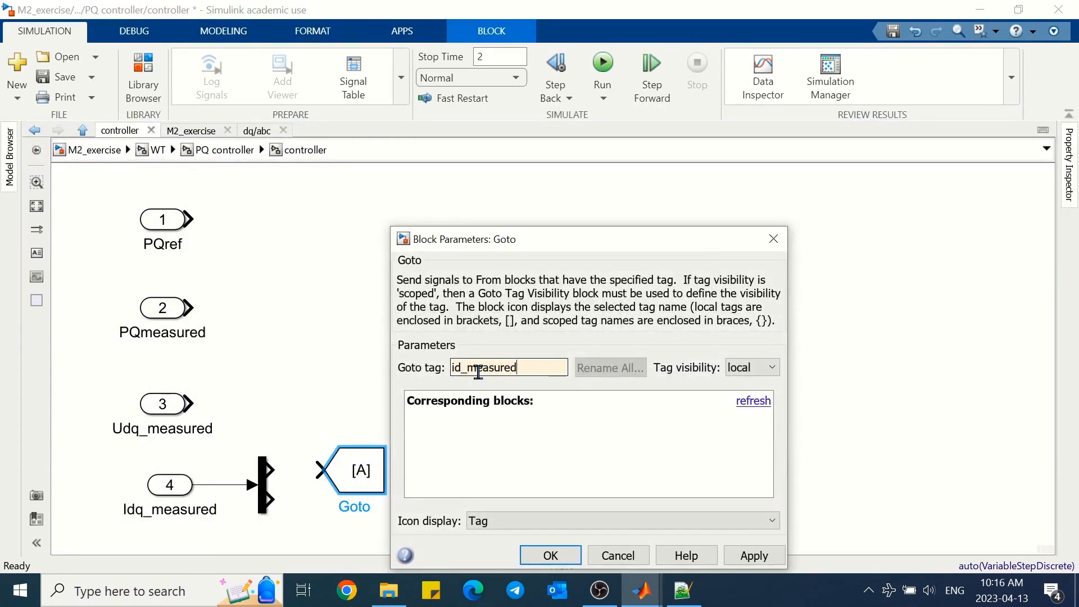
pyautogui.press('Return')
pyautogui.moveTo(384, 495); pyautogui.dragTo(437, 482)
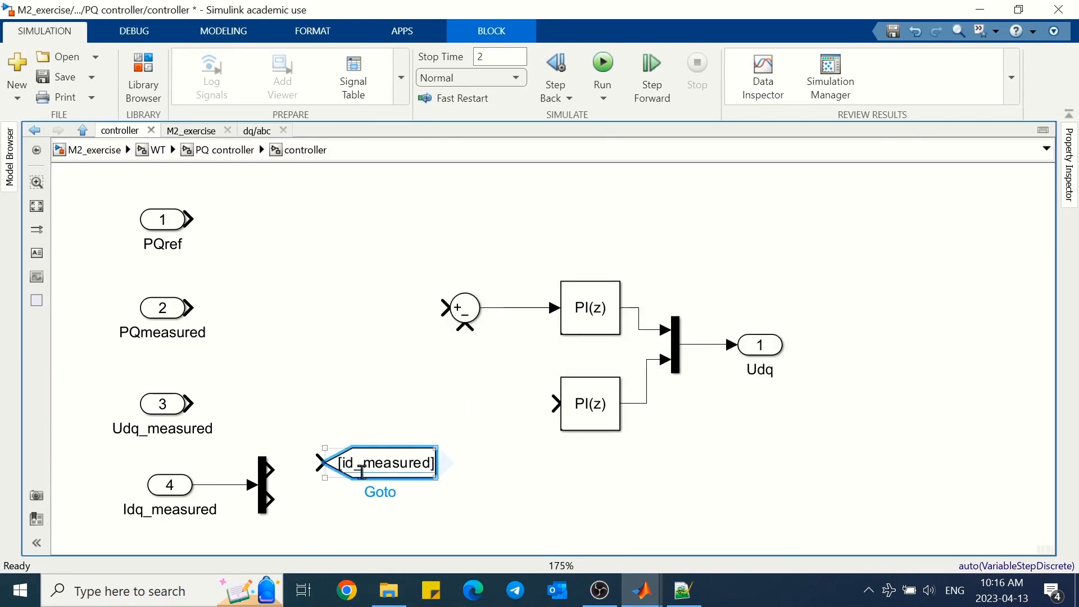
# Connect the id_measured Goto to the first Demux output and an aligned copy tagged iq_measured to the second output.
pyautogui.moveTo(364, 473); pyautogui.dragTo(393, 526)
pyautogui.click(330, 473)
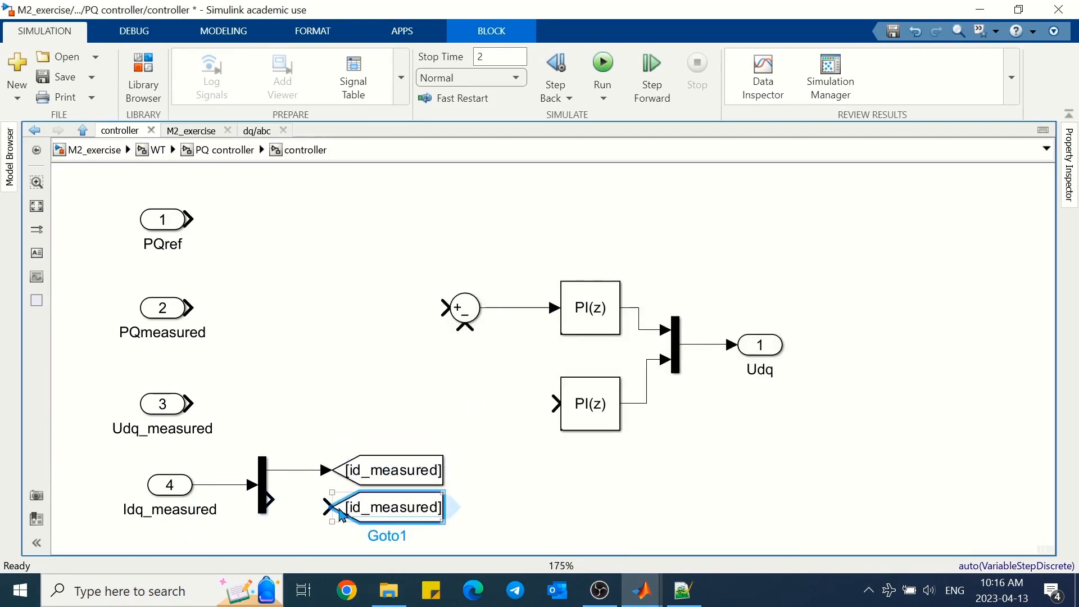
pyautogui.moveTo(272, 499); pyautogui.dragTo(363, 515)
pyautogui.click(360, 509)
pyautogui.click(360, 509)
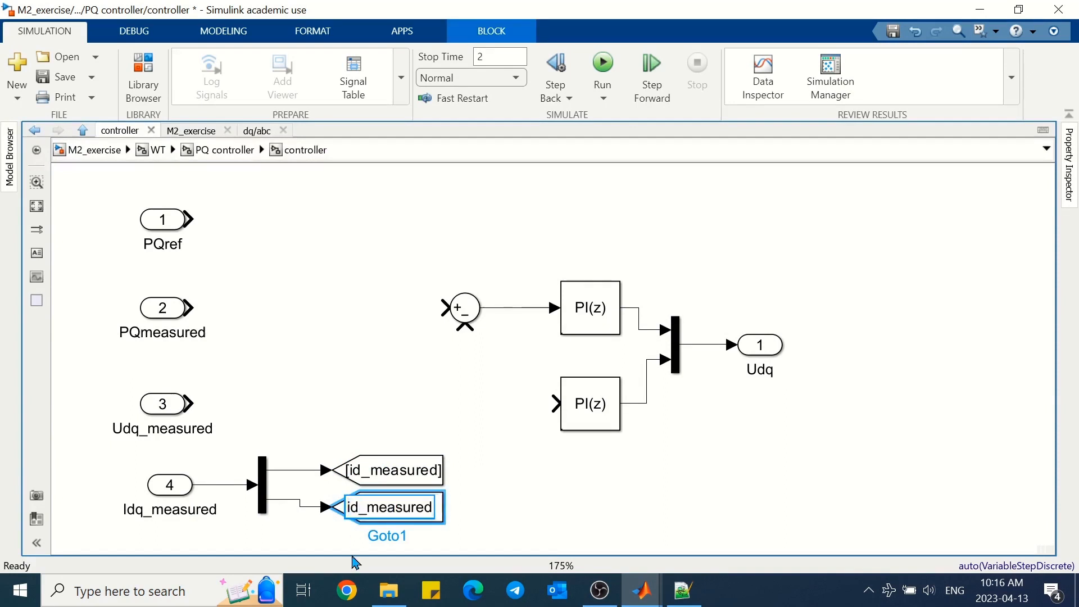
pyautogui.press('BackSpace')
pyautogui.write('q')
pyautogui.click(352, 556)
pyautogui.click(447, 523)
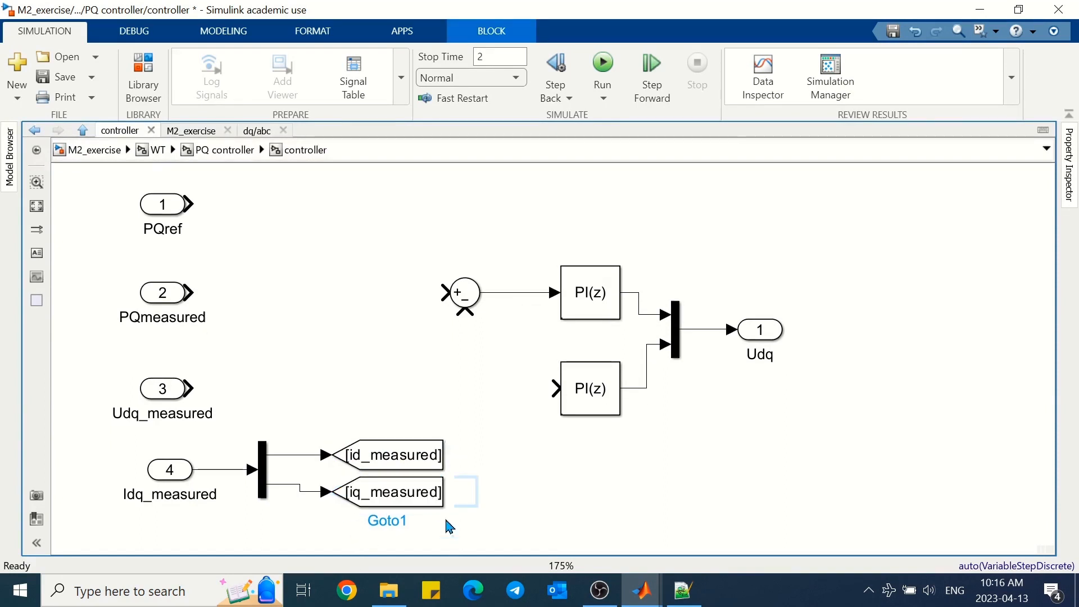
pyautogui.moveTo(438, 499); pyautogui.dragTo(437, 492)
pyautogui.click(564, 543)
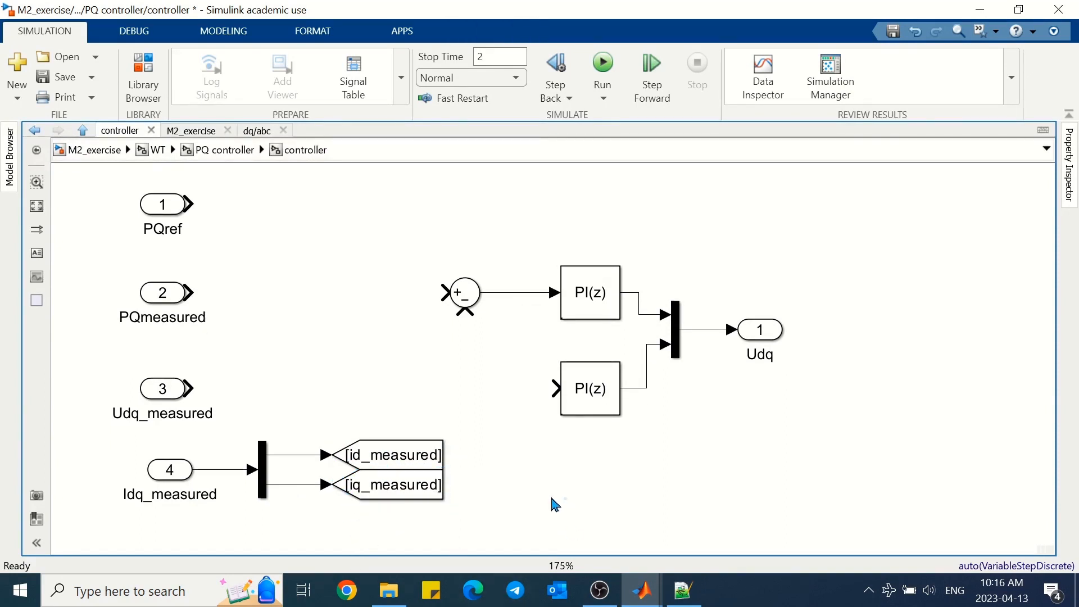
# Move the Sum, both PI controllers, the Mux and the Udq output together farther away from the input ports.
pyautogui.scroll(-1, 555, 505)
pyautogui.moveTo(400, 263); pyautogui.dragTo(782, 443)
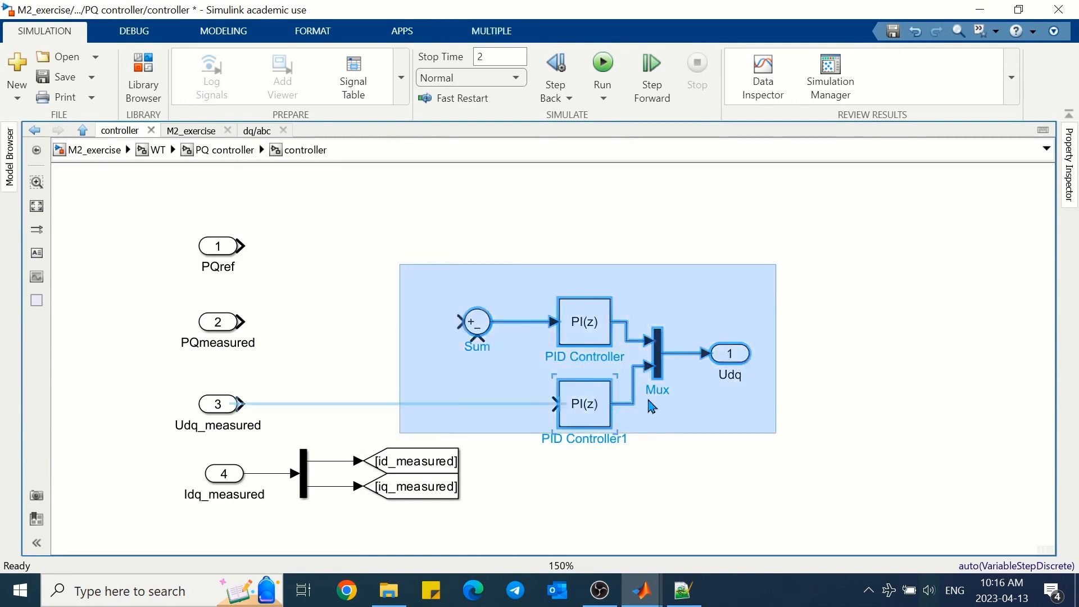
pyautogui.moveTo(601, 407); pyautogui.dragTo(785, 382)
pyautogui.click(707, 458)
# Wire From blocks id_measured and iq_measured to the negative inputs of two Sum blocks, with a copied Sum feeding the lower PI controller.
pyautogui.moveTo(463, 462)
pyautogui.mouseDown()
pyautogui.moveTo(558, 296)
pyautogui.moveTo(566, 338)
pyautogui.moveTo(609, 337)
pyautogui.moveTo(660, 312)
pyautogui.moveTo(661, 379)
pyautogui.mouseUp()
pyautogui.click(694, 379)
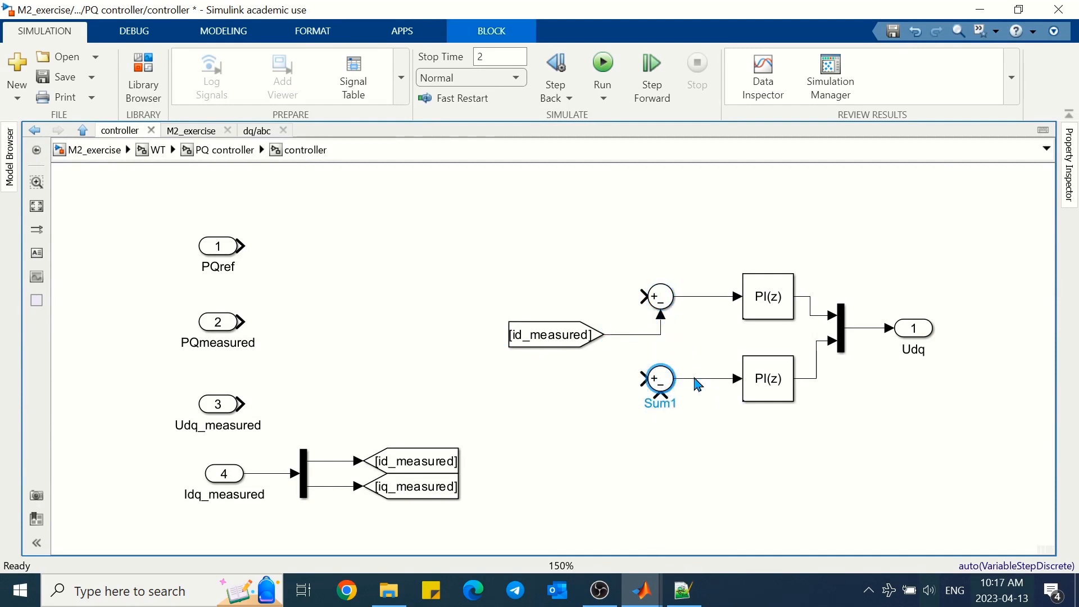
pyautogui.moveTo(467, 487); pyautogui.dragTo(665, 414)
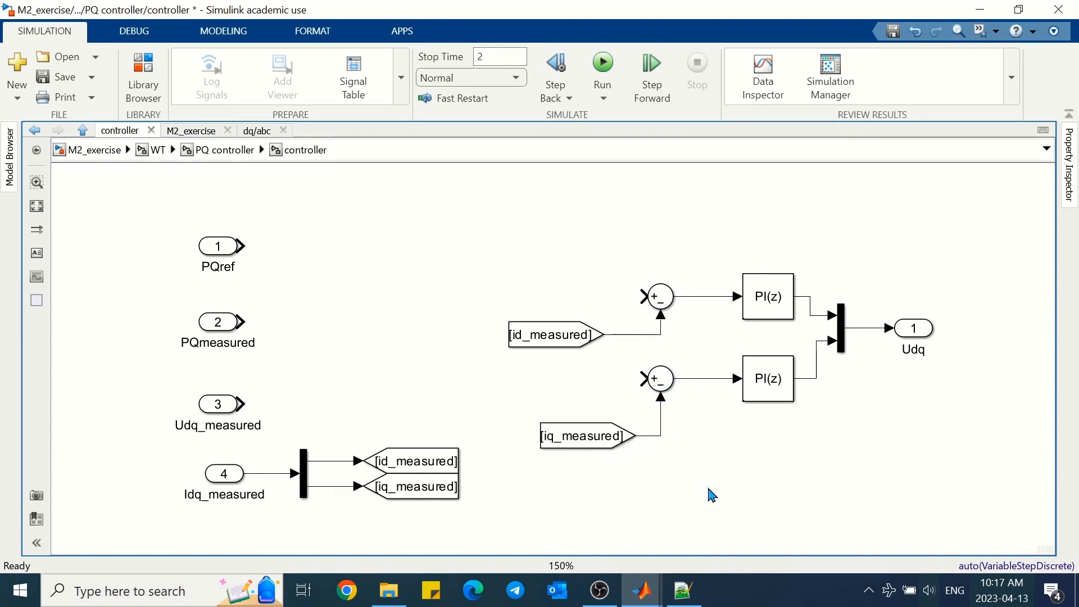
# Add Constant blocks to the positive Sum inputs as current references, with value 1 for the upper loop and 0 for the lower.
pyautogui.doubleClick(554, 299)
pyautogui.write('cons')
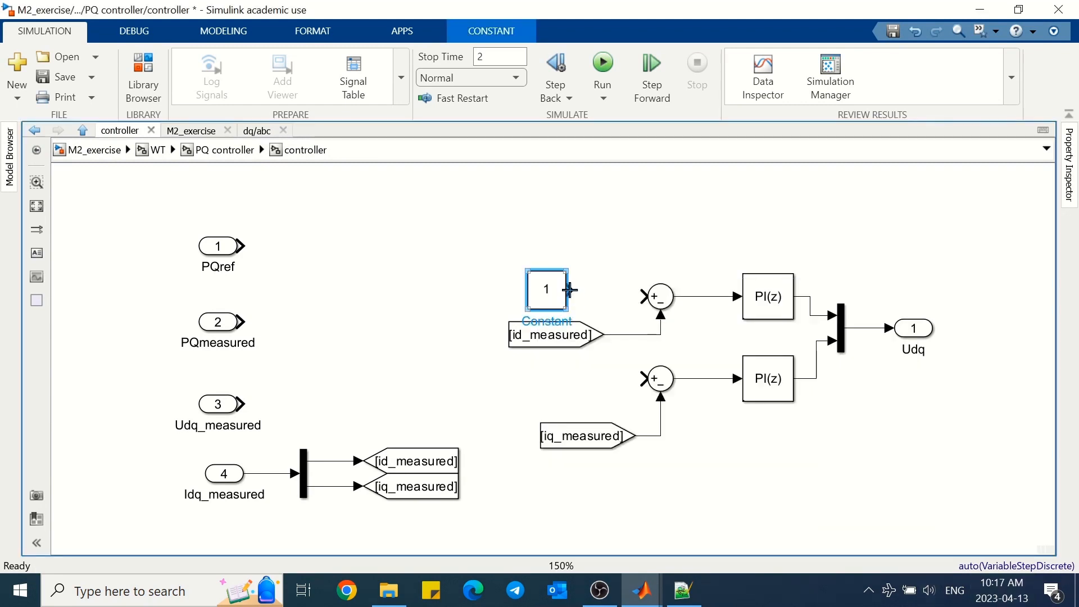
pyautogui.moveTo(570, 290); pyautogui.dragTo(643, 297)
pyautogui.moveTo(545, 291); pyautogui.dragTo(550, 388)
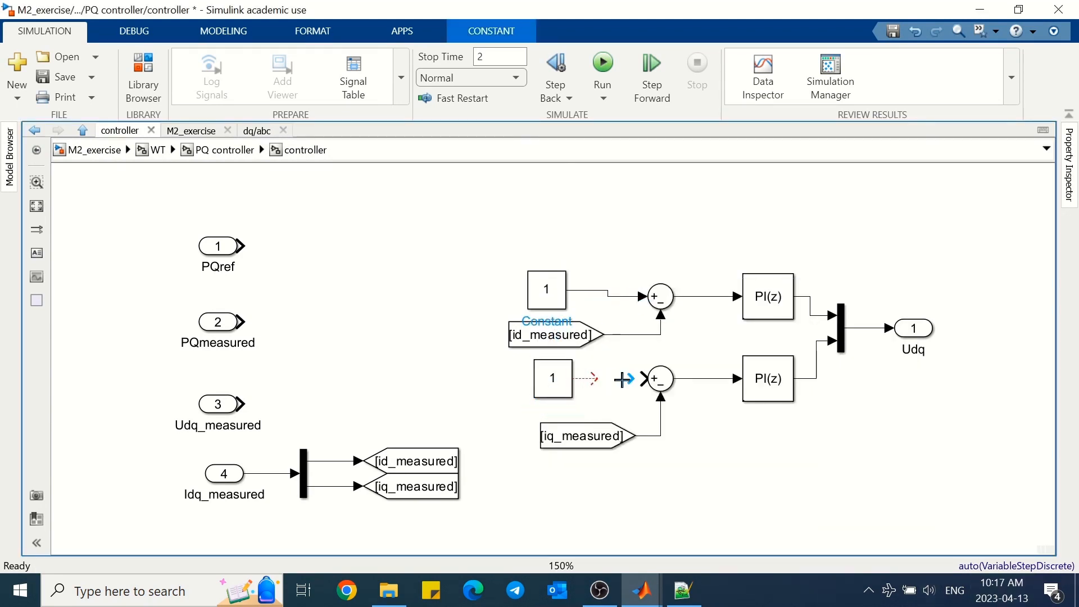
pyautogui.click(554, 380)
pyautogui.click(555, 377)
pyautogui.write('0')
pyautogui.click(458, 290)
# Run the simulation, examine the errors concerning the PI controller parameters, and close the diagnostics.
pyautogui.click(602, 63)
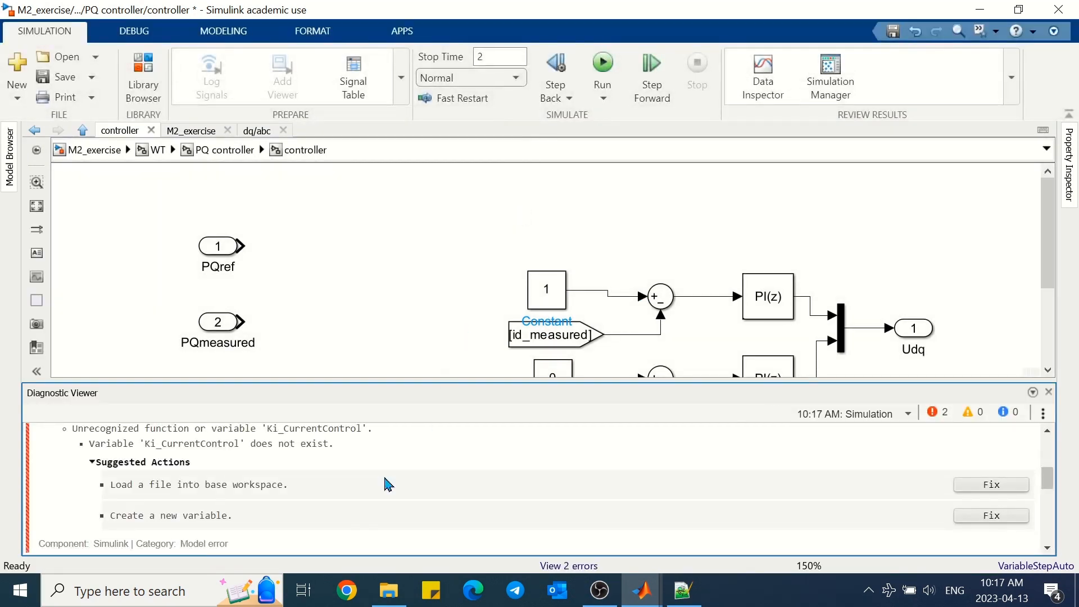
pyautogui.scroll(-1, 323, 513)
pyautogui.moveTo(268, 513); pyautogui.dragTo(363, 513)
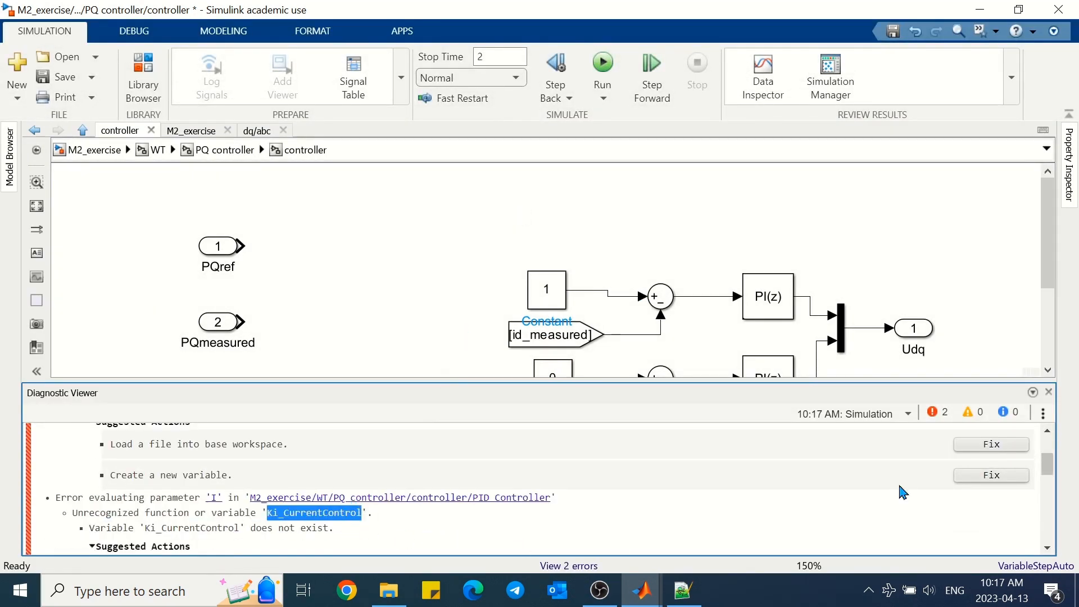
pyautogui.click(1049, 392)
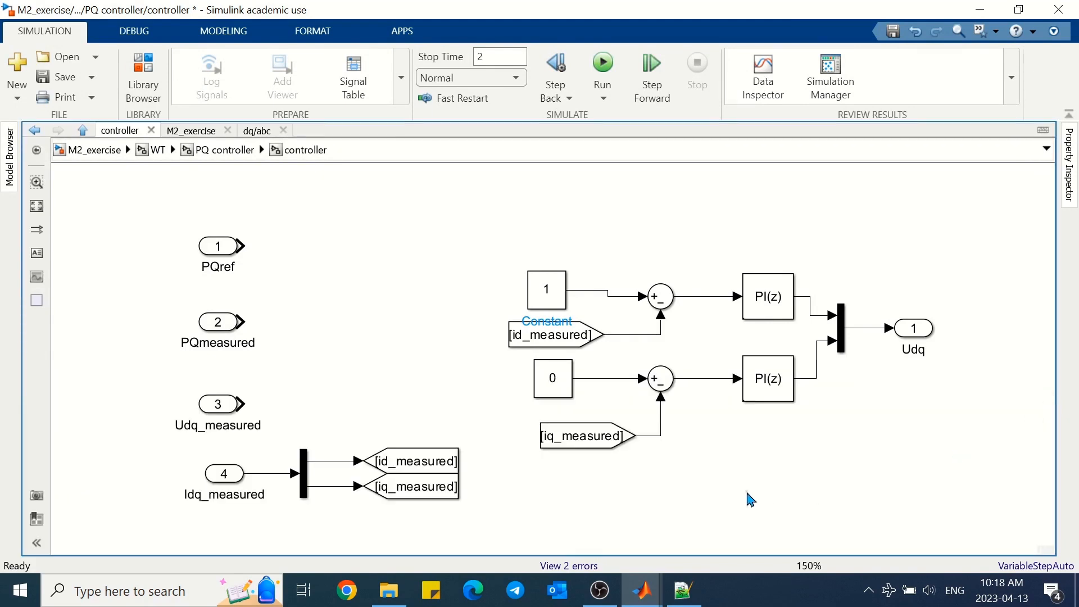
# Switch to M2_exercise_parameter.m in the MATLAB editor and add a section heading "%% Controllers" at the end of the script.
pyautogui.moveTo(647, 594)
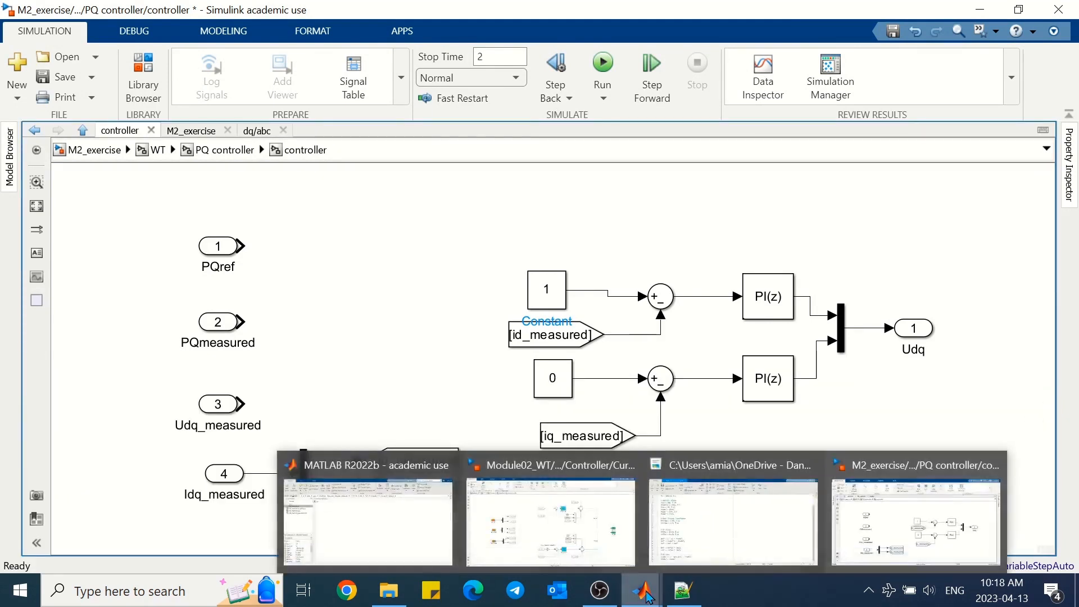
pyautogui.click(731, 518)
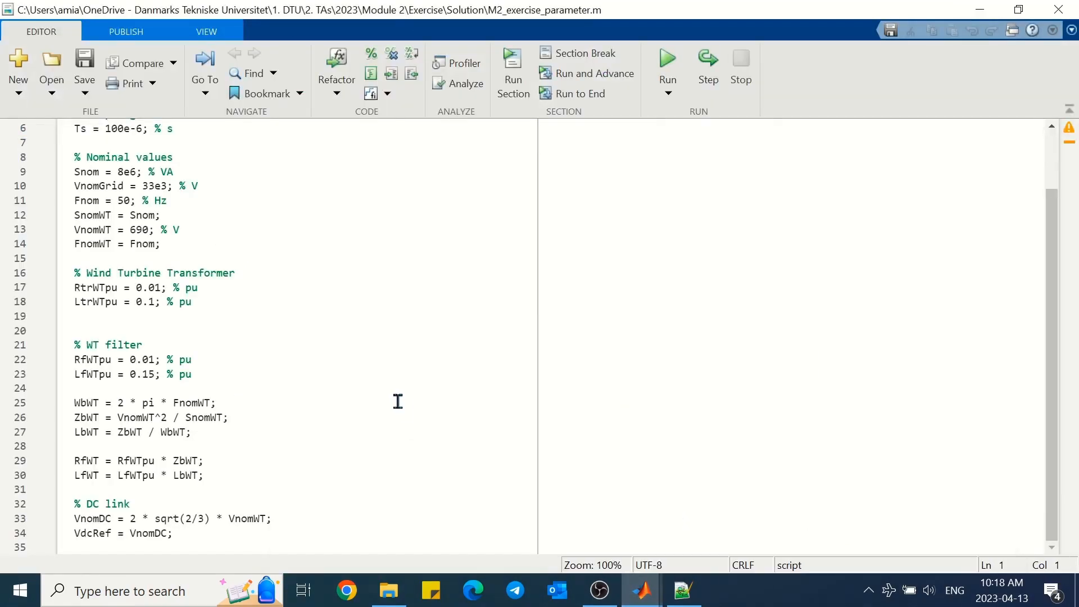
pyautogui.click(545, 529)
pyautogui.press('Return')
pyautogui.press('Return')
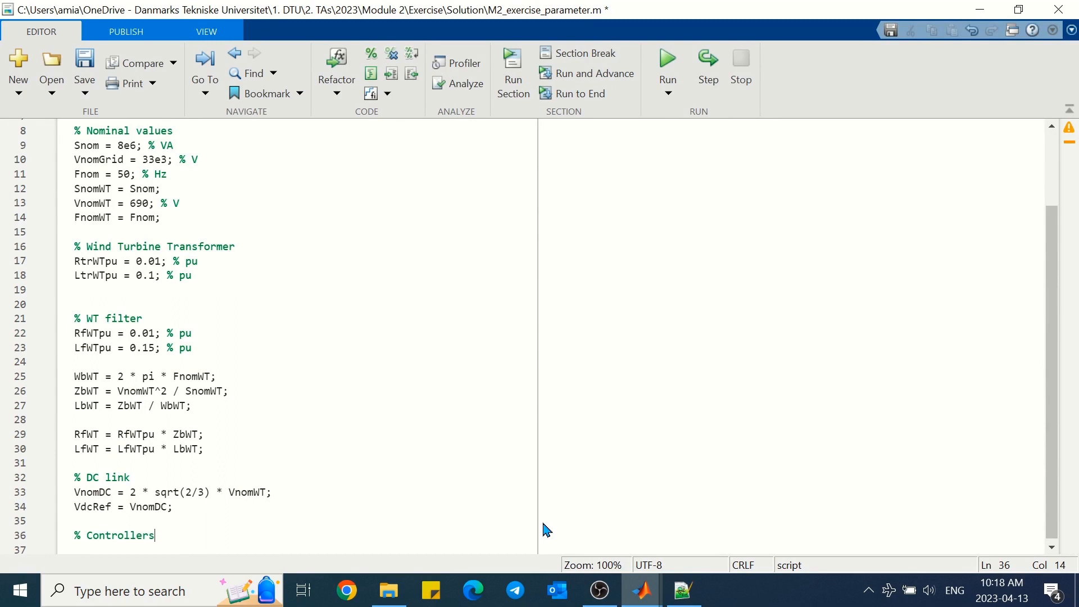
pyautogui.write('%')
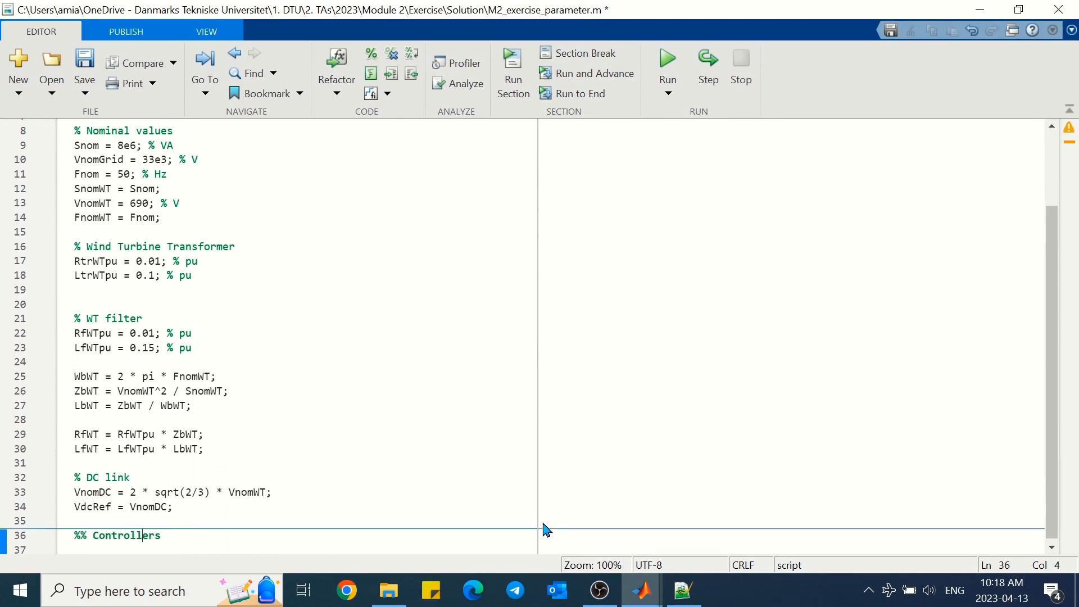
# Define the current controller gains under the Controllers heading as Kp_CurrentControl = 0.6; and Ki_CurrentControl = 12.5;.
pyautogui.scroll(-1, 448, 458)
pyautogui.press('Return')
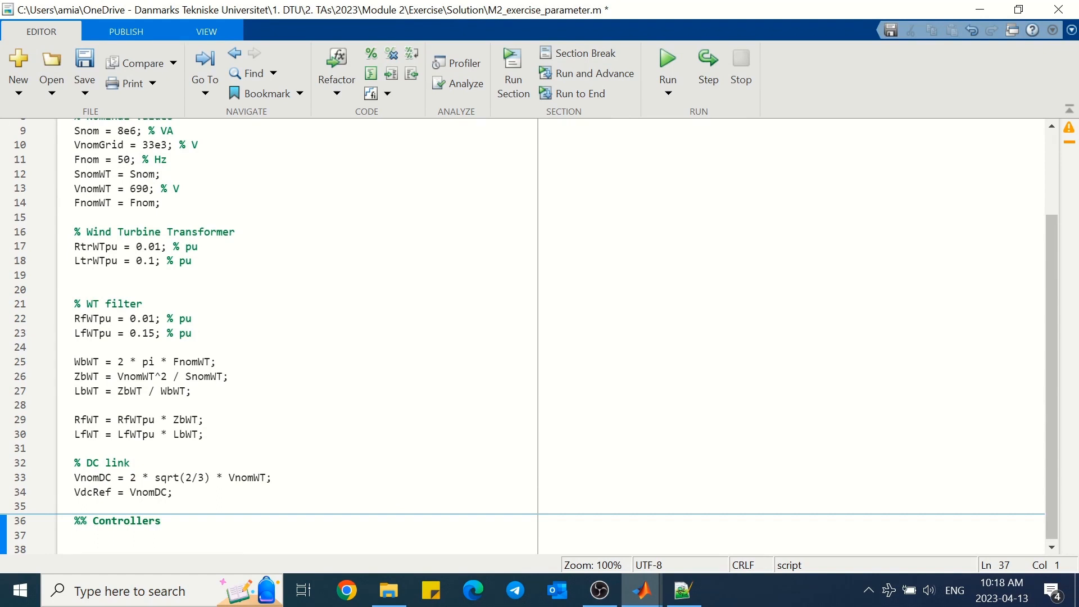
pyautogui.hotkey('ctrl', 's')
pyautogui.click(202, 525)
pyautogui.press('Return')
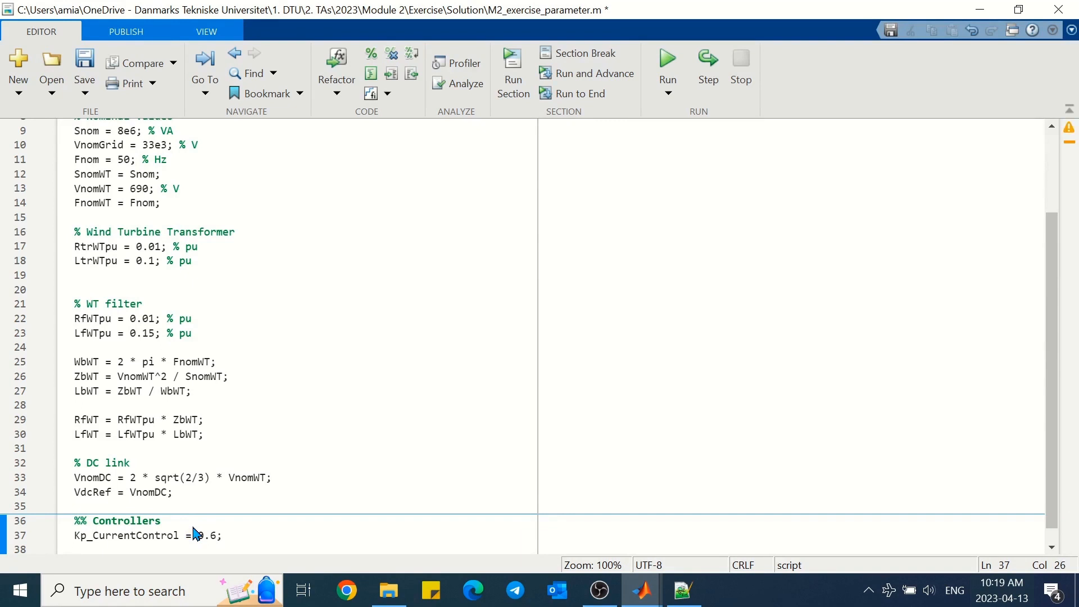
pyautogui.press('Return')
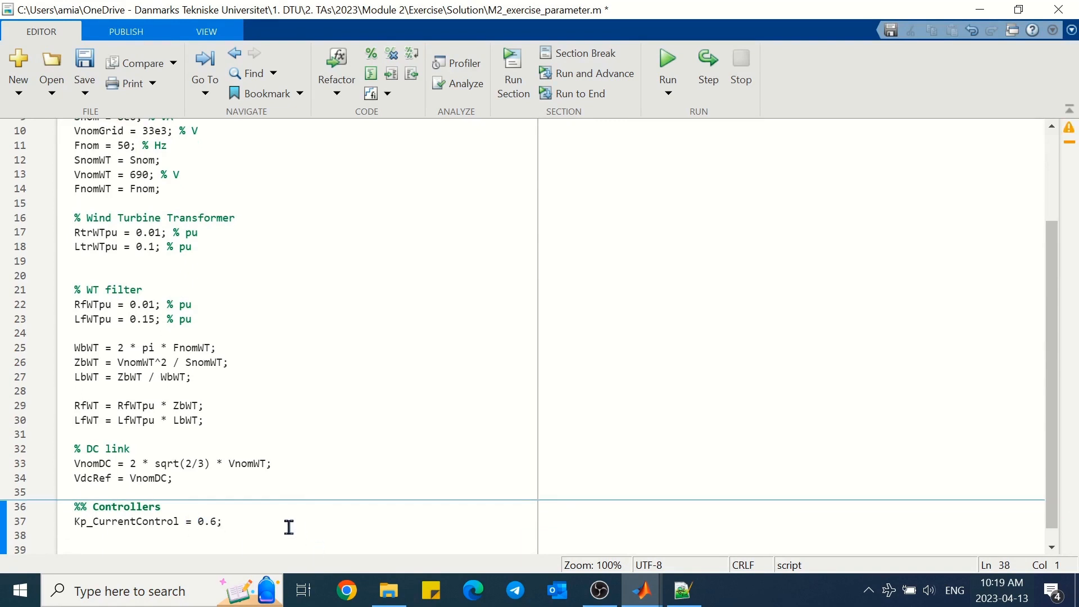
pyautogui.write('Ki')
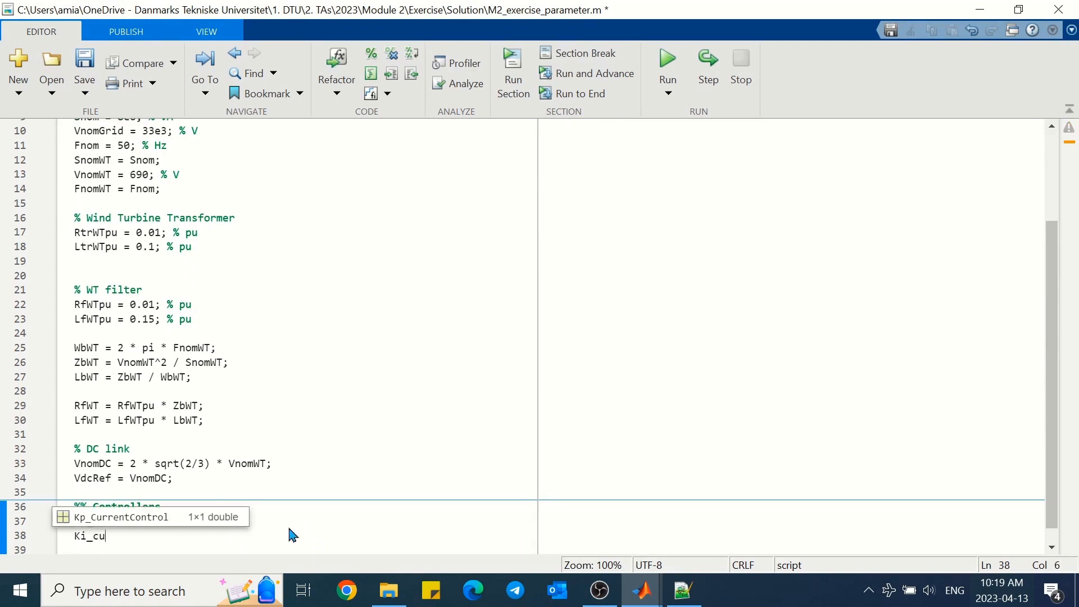
pyautogui.write('_CurrentControl = 12.5;')
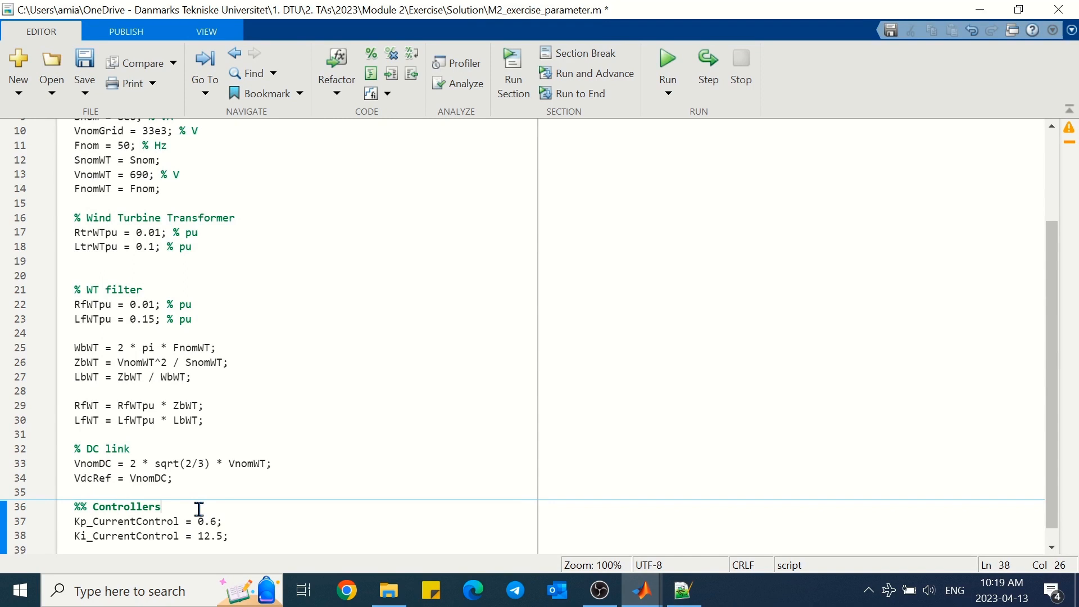
# Add the comment "% Current control" above the gain definitions, save the script, and return to the Simulink model.
pyautogui.press('Return')
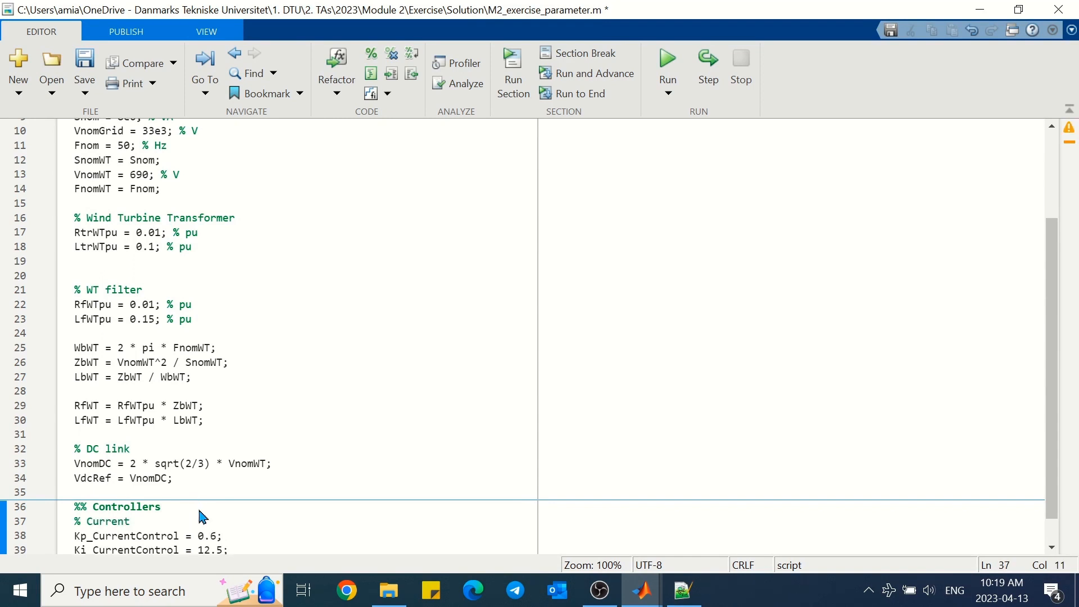
pyautogui.scroll(-1, 422, 427)
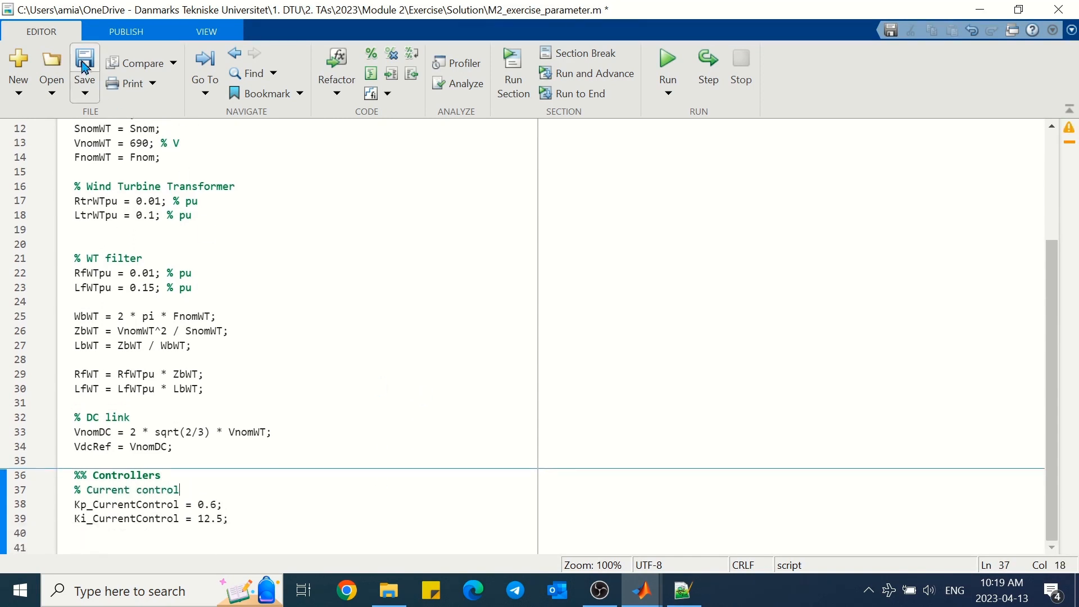
pyautogui.click(84, 62)
pyautogui.click(980, 10)
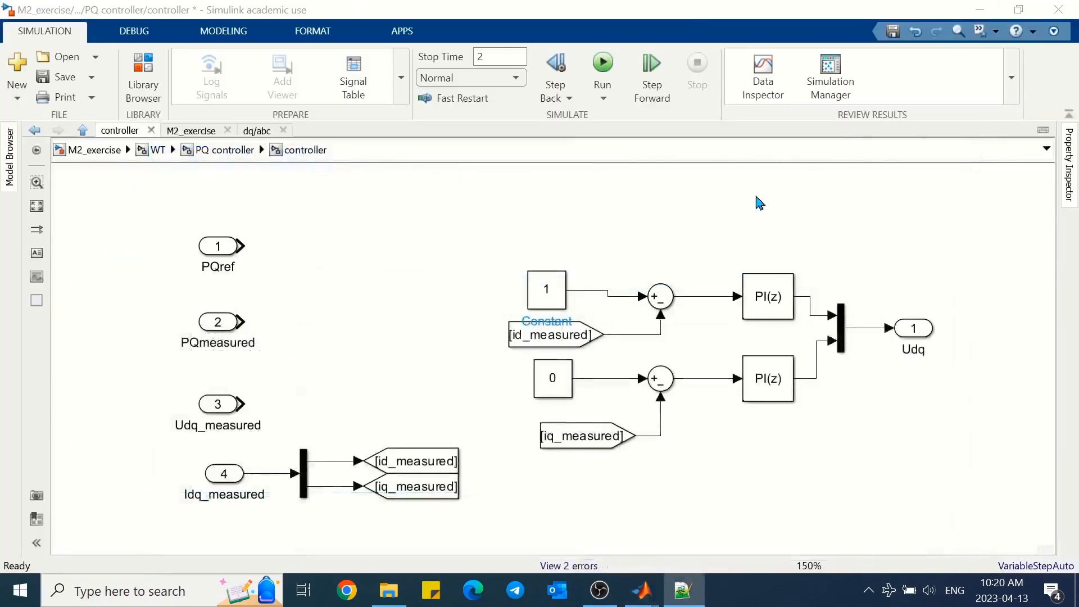
# Run the simulation and examine the VIabcWT and PQ_WT scopes in the WT subsystem.
pyautogui.hotkey('ctrl', 't')
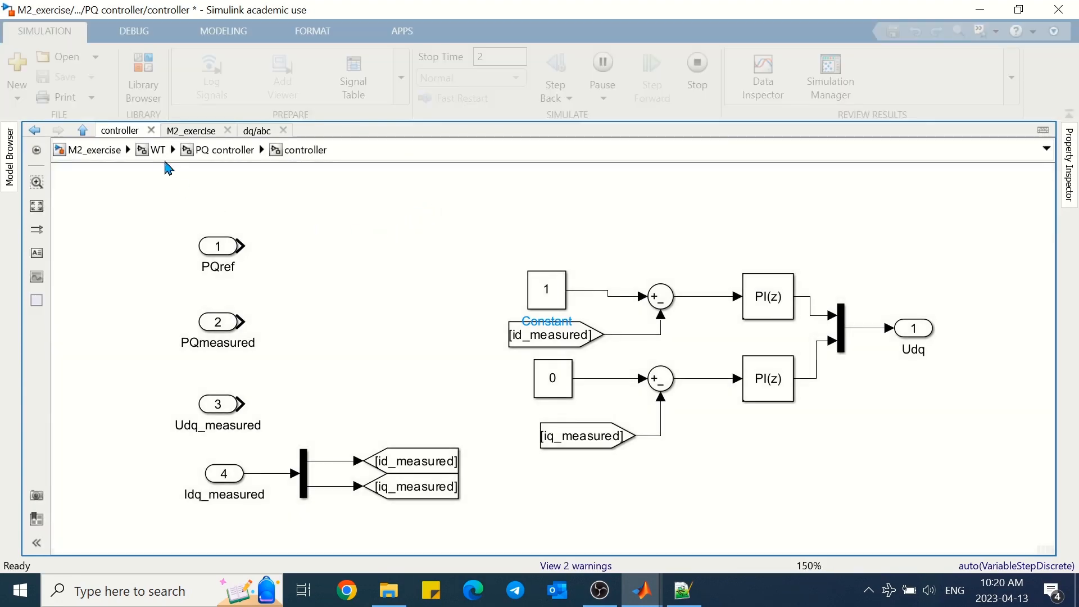
pyautogui.click(157, 149)
pyautogui.doubleClick(715, 230)
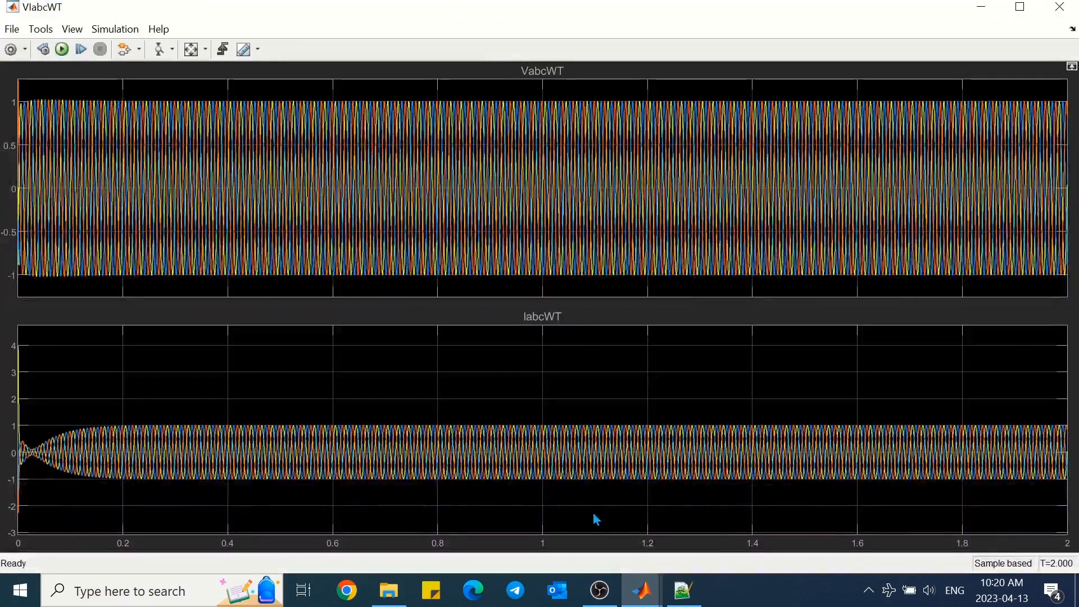
pyautogui.click(1054, 8)
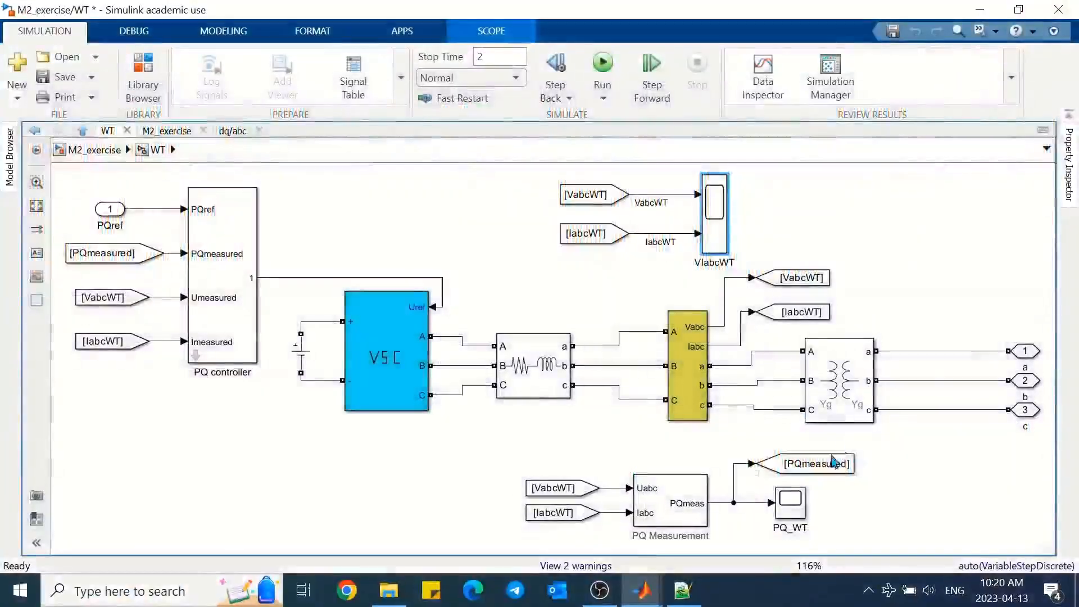
pyautogui.doubleClick(798, 506)
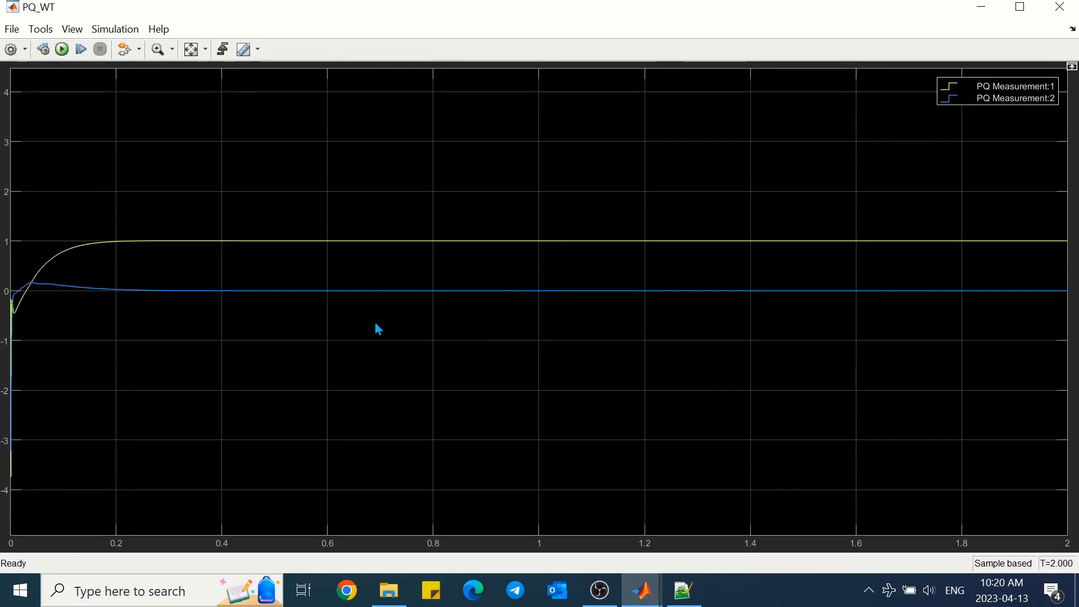
pyautogui.click(1061, 7)
# In the PQ controller's inner controller subsystem, replace the Constant 1 with a Step block feeding the upper Sum's positive input.
pyautogui.doubleClick(217, 190)
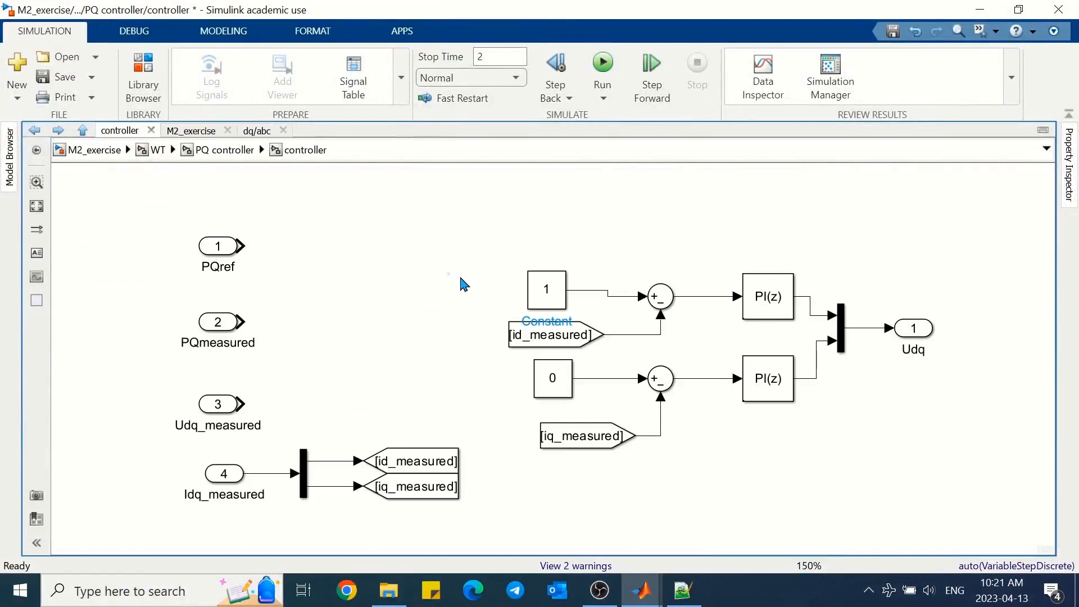
pyautogui.write('step')
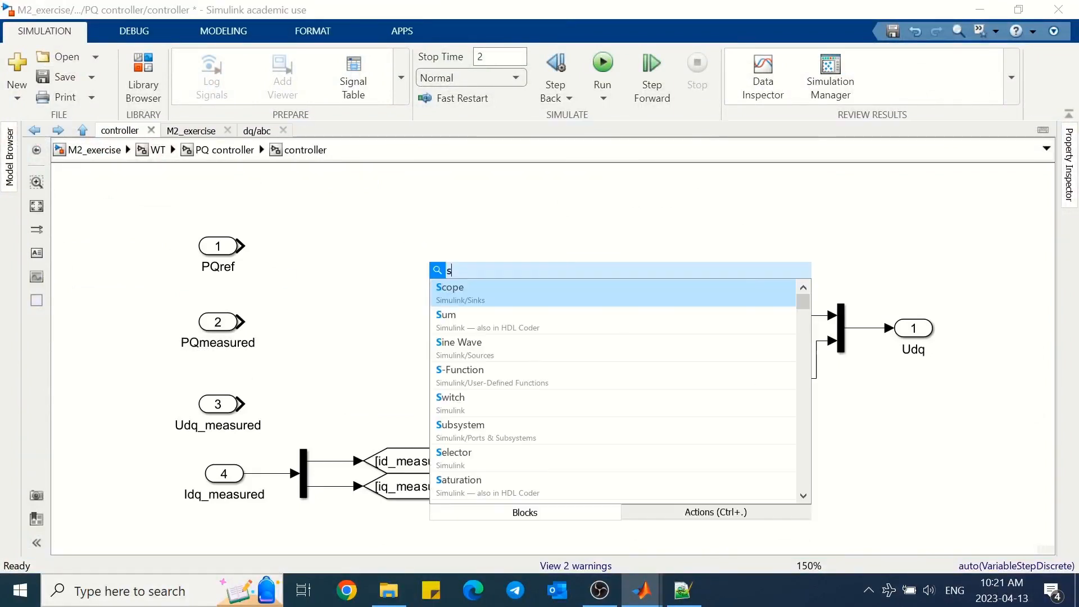
pyautogui.press('Return')
pyautogui.doubleClick(443, 277)
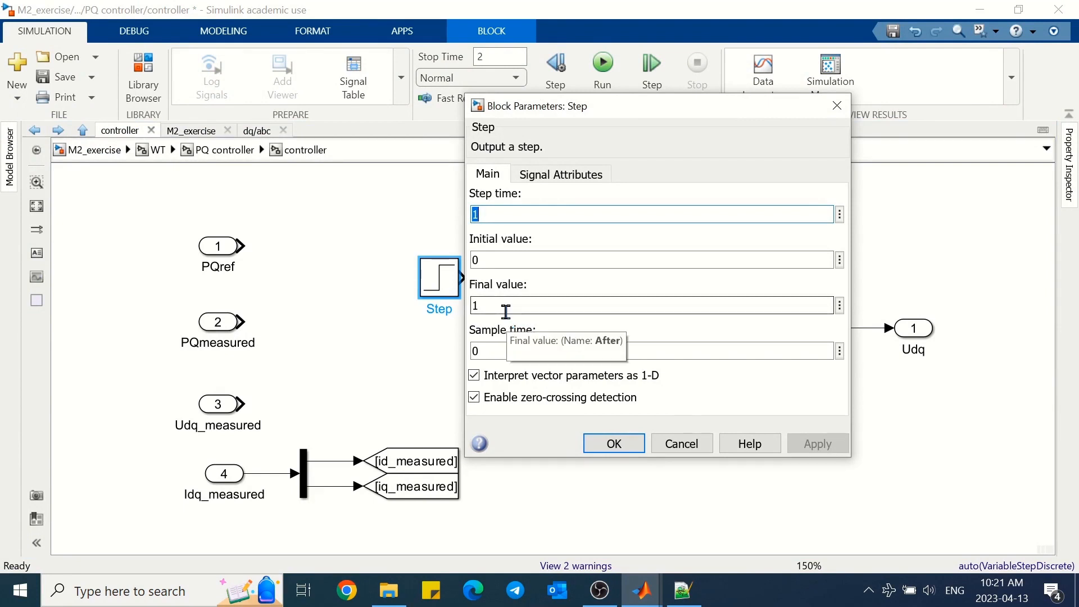
pyautogui.click(615, 443)
pyautogui.click(549, 294)
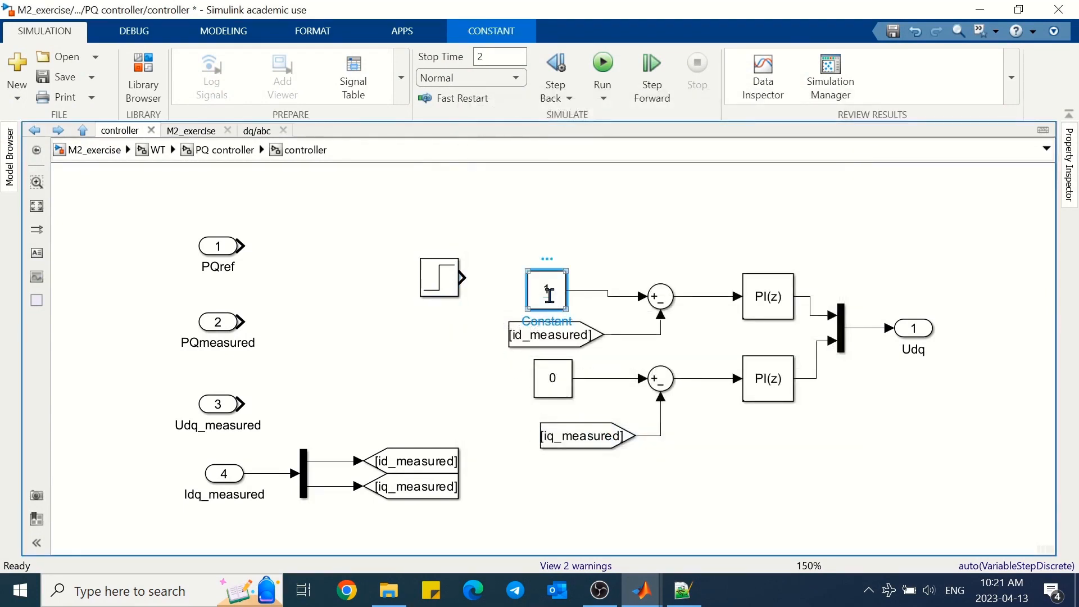
pyautogui.press('Delete')
pyautogui.moveTo(439, 293); pyautogui.dragTo(528, 275)
pyautogui.click(432, 324)
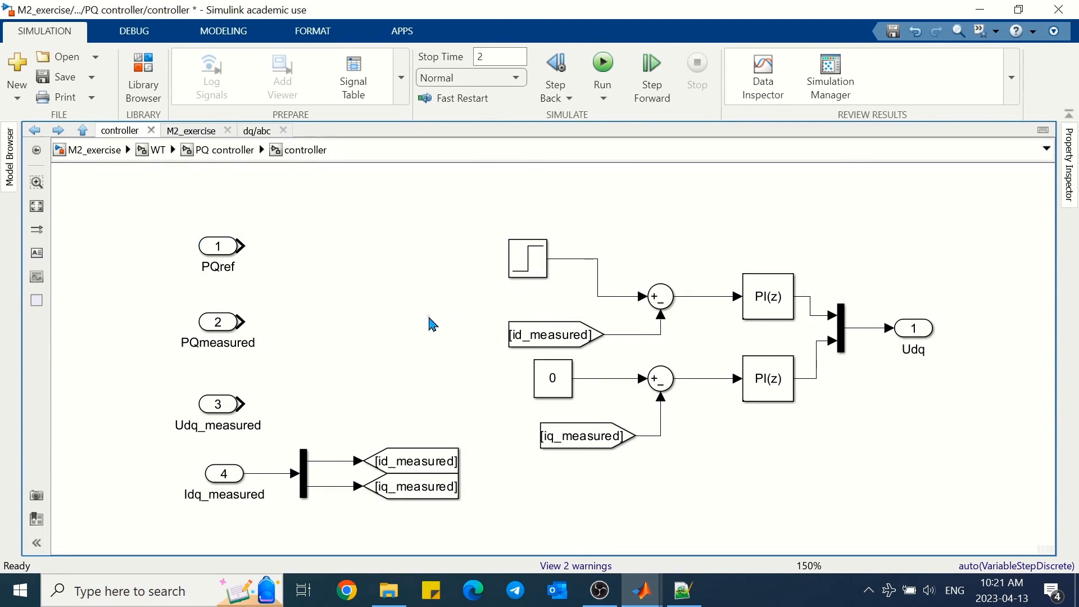
# Replace the Constant 0 with a copy of the Step block feeding the lower Sum's positive input.
pyautogui.click(546, 380)
pyautogui.press('Delete')
pyautogui.moveTo(521, 260)
pyautogui.mouseDown()
pyautogui.moveTo(477, 380)
pyautogui.moveTo(565, 378)
pyautogui.mouseUp()
# Set the lower Step block's step time to 1.5.
pyautogui.doubleClick(489, 378)
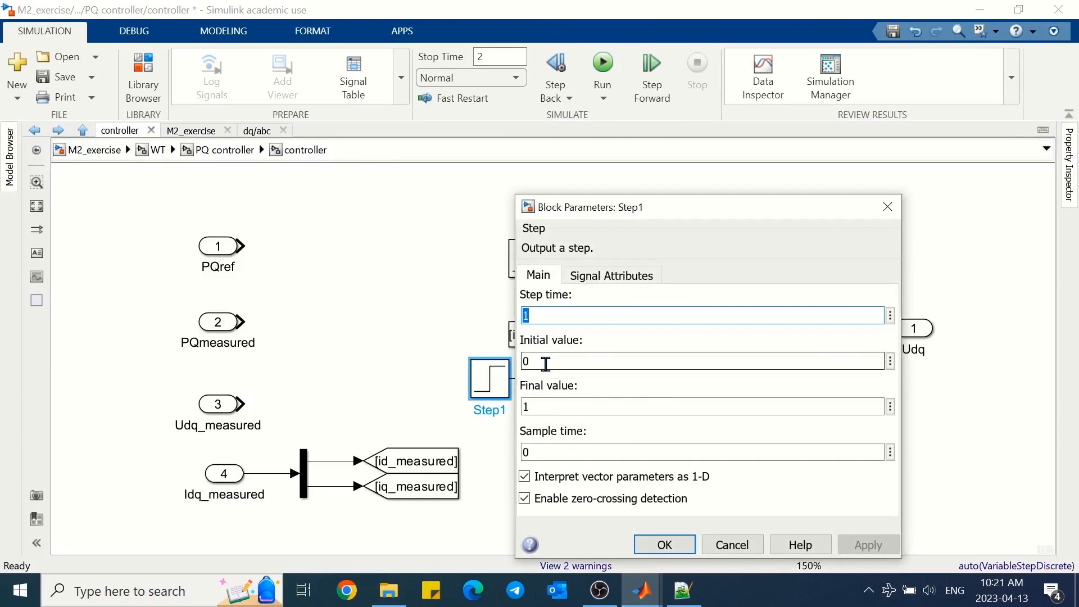
pyautogui.click(534, 406)
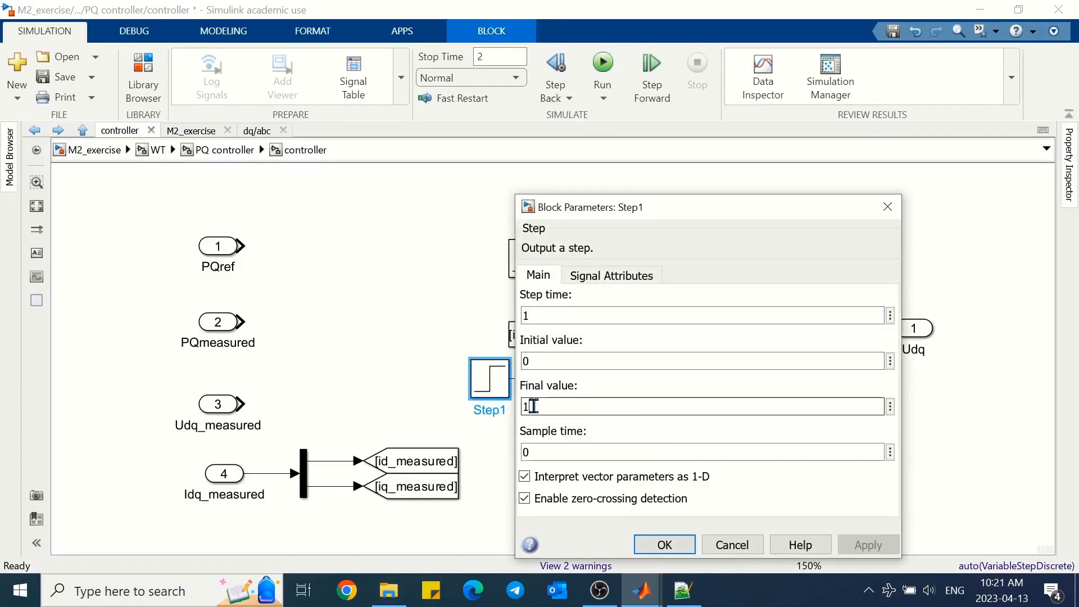
pyautogui.click(533, 314)
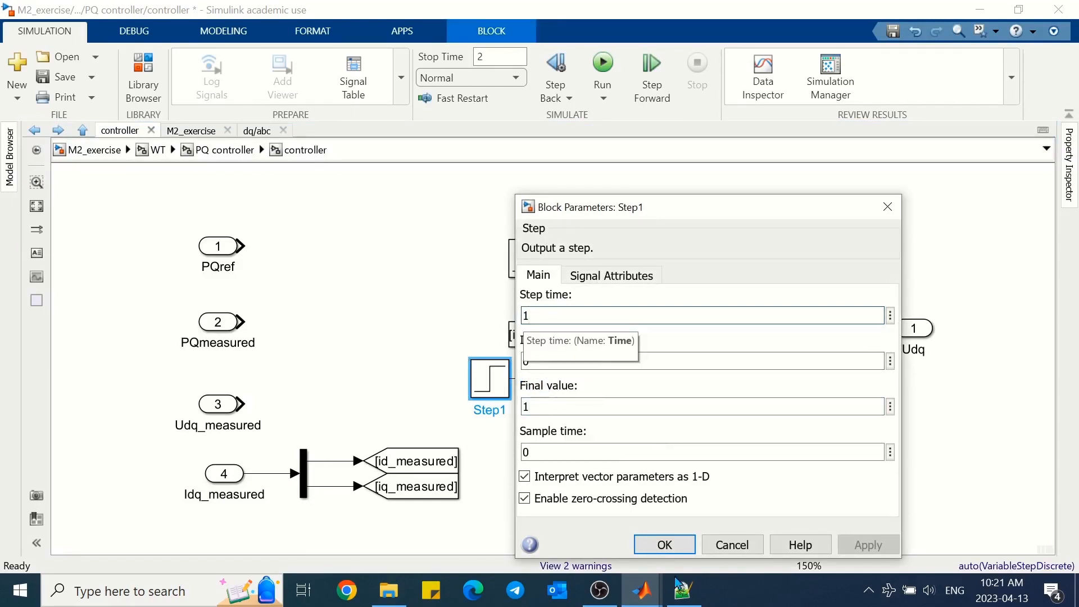
pyautogui.click(545, 315)
pyautogui.write('.')
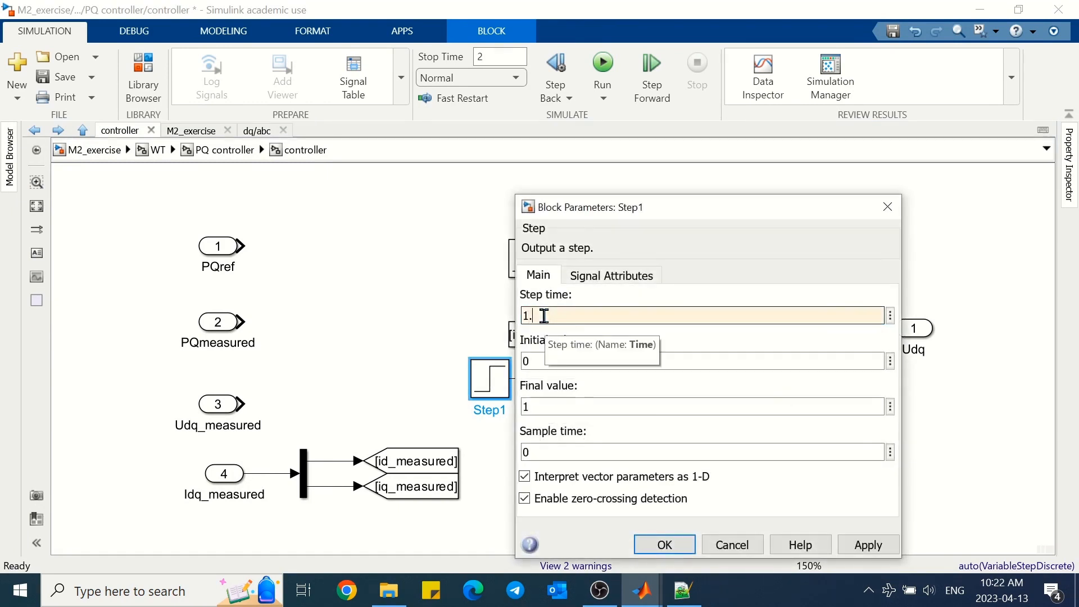
pyautogui.write('5')
pyautogui.press('Return')
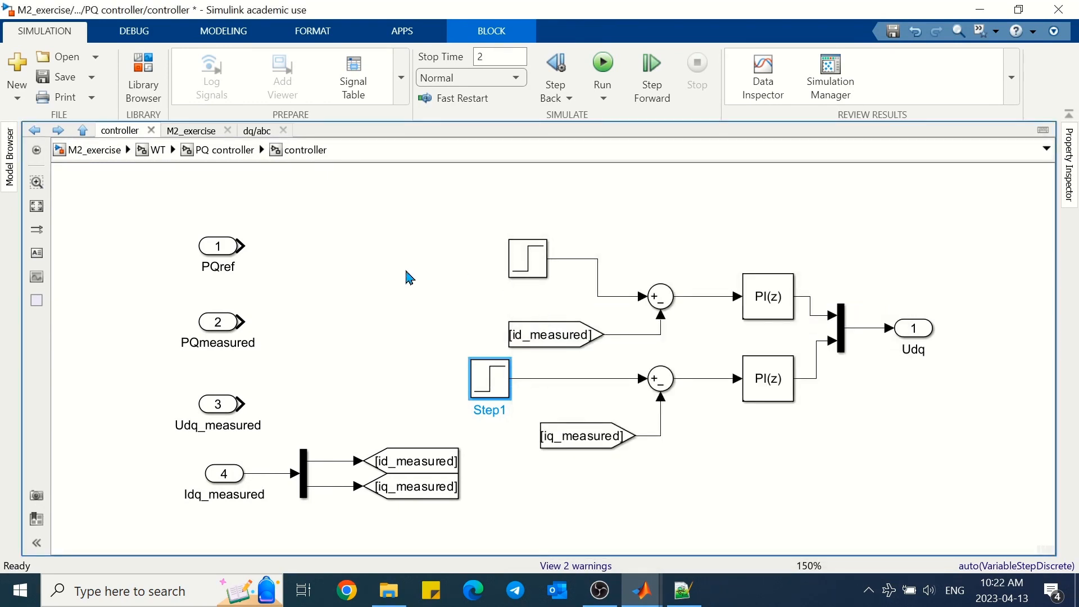
# Add a Scope block and branch its input from the Idq_measured signal.
pyautogui.doubleClick(358, 524)
pyautogui.write('s')
pyautogui.press('Return')
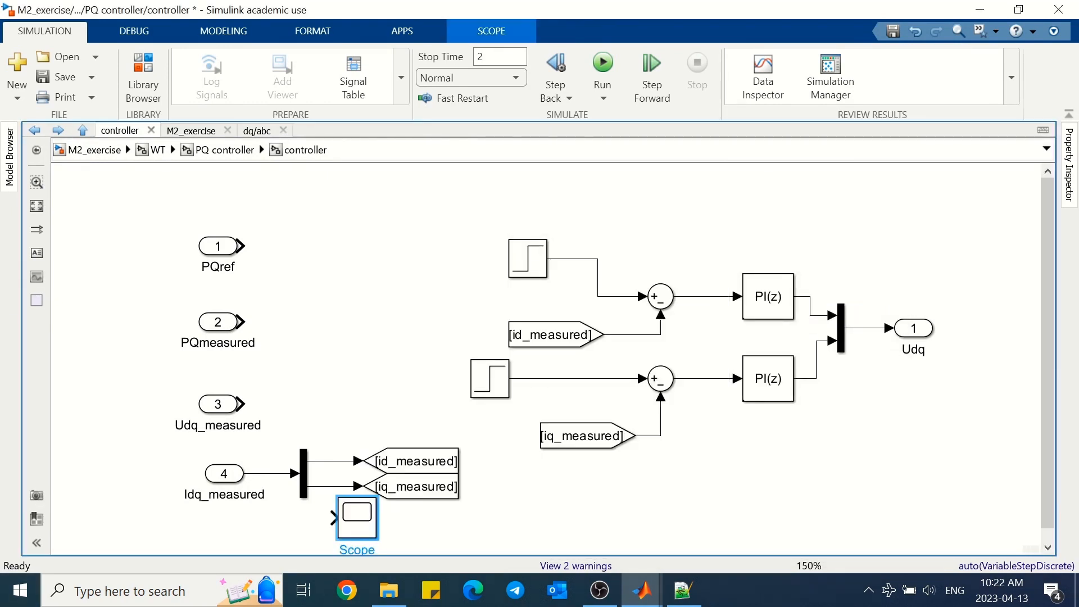
pyautogui.moveTo(335, 518); pyautogui.dragTo(270, 474)
# Run the simulation and examine the Idq_measured scope, zooming in on the response around 1 s with the axes rescaled.
pyautogui.click(602, 63)
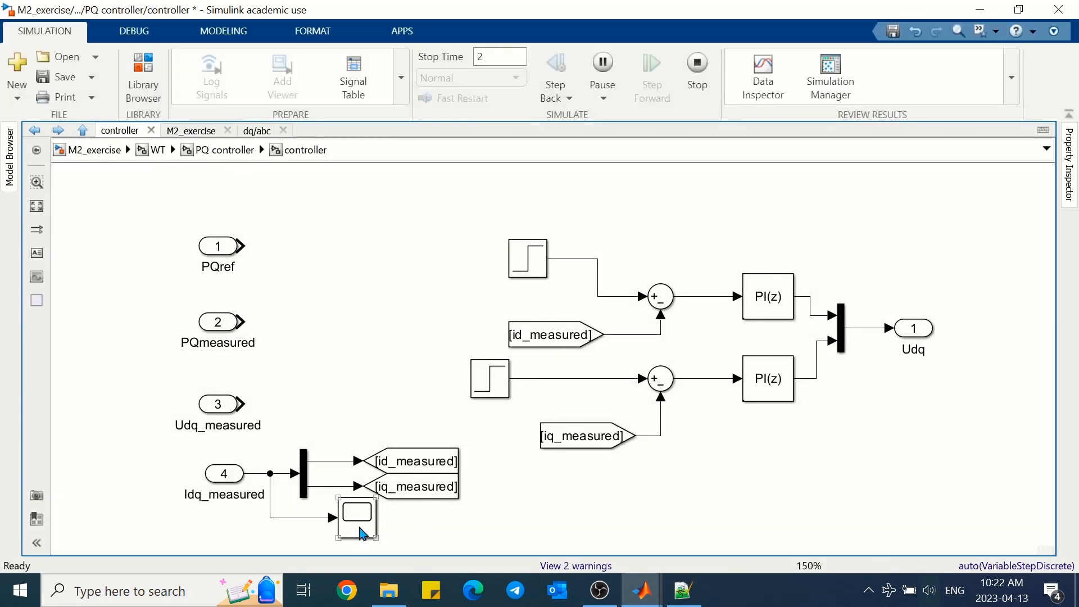
pyautogui.click(360, 530)
pyautogui.doubleClick(360, 533)
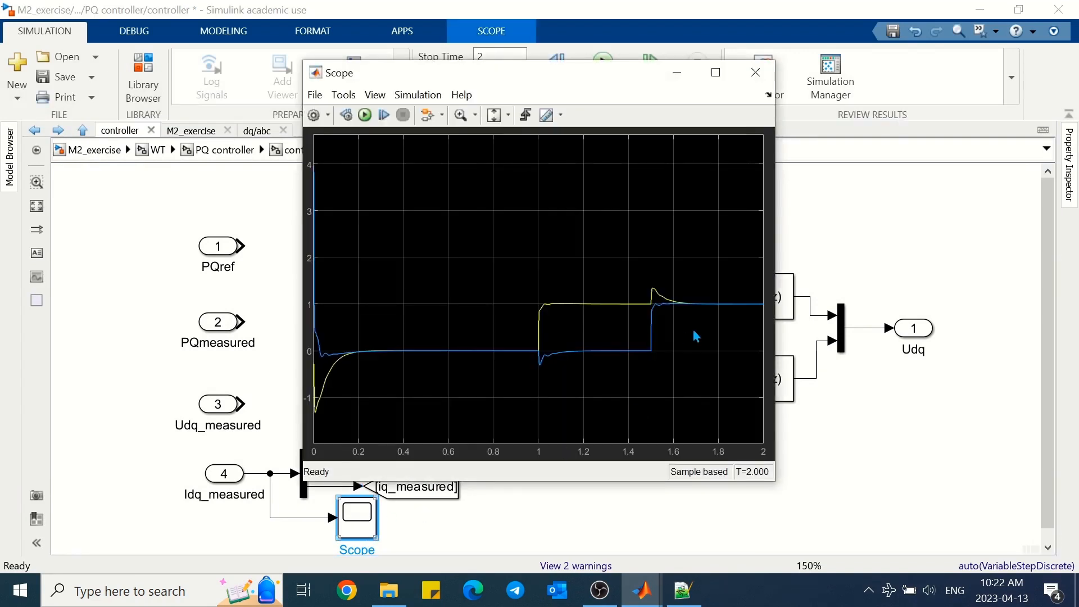
pyautogui.click(714, 74)
pyautogui.click(158, 50)
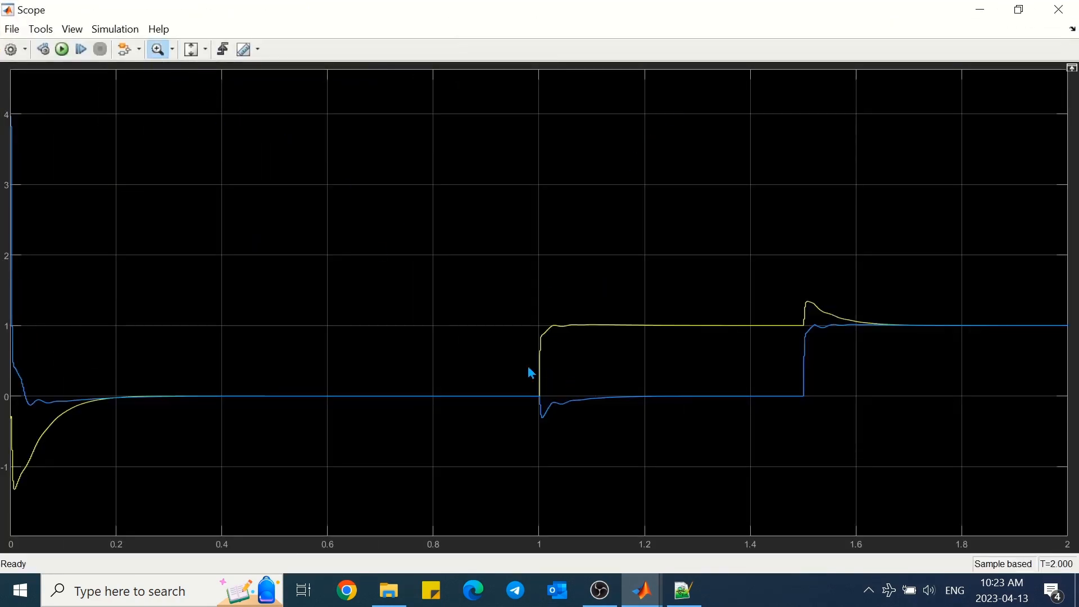
pyautogui.moveTo(529, 360); pyautogui.dragTo(604, 371)
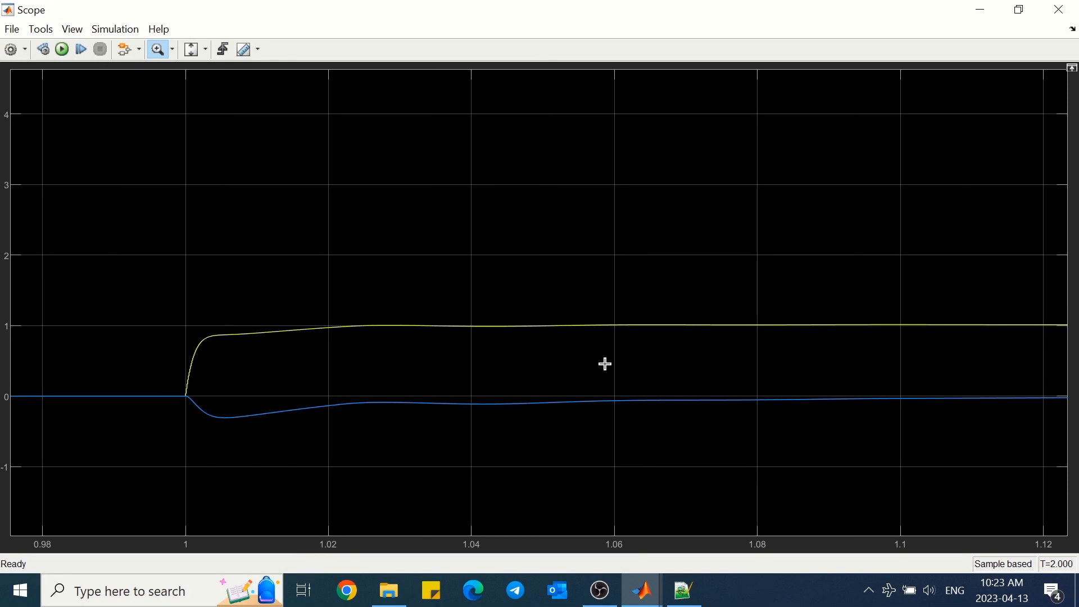
pyautogui.click(193, 50)
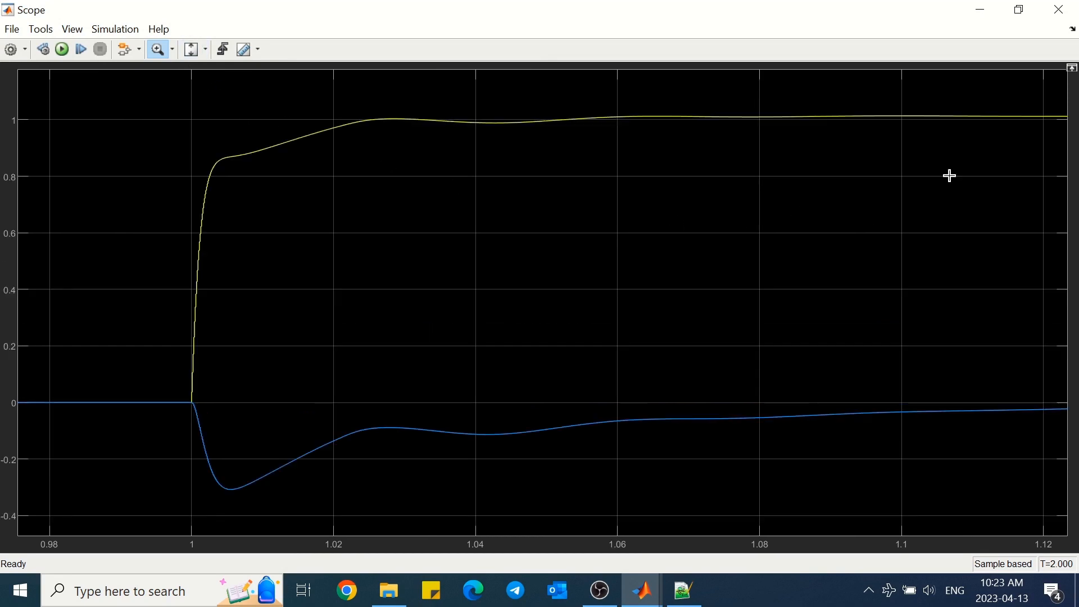
pyautogui.click(1060, 9)
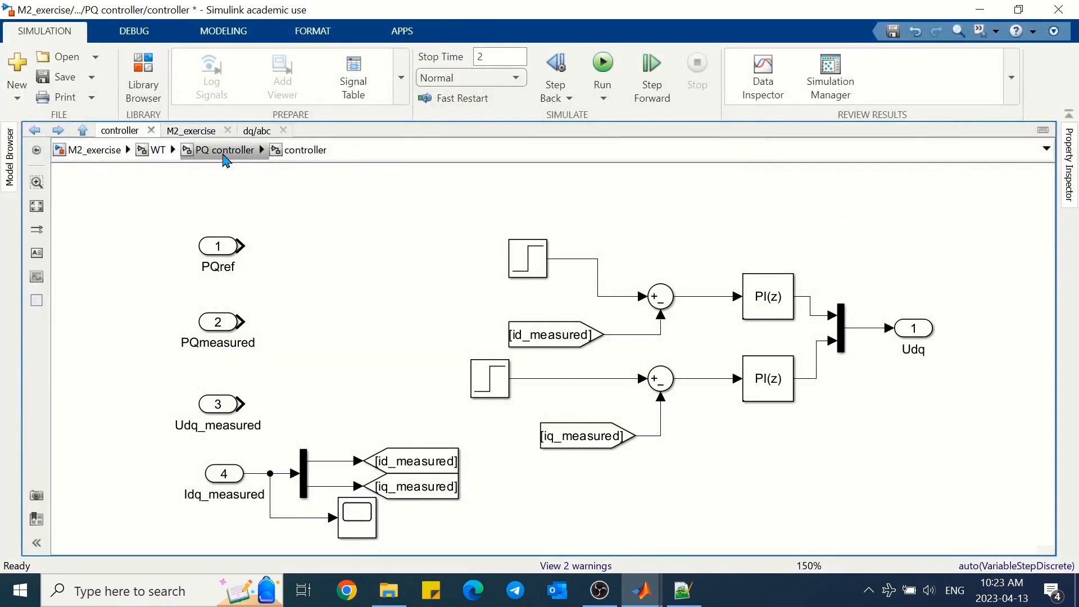
# Examine the active and reactive power response in the WT subsystem's PQ_WT scope, fitted to its axes.
pyautogui.click(225, 151)
pyautogui.click(155, 149)
pyautogui.doubleClick(793, 509)
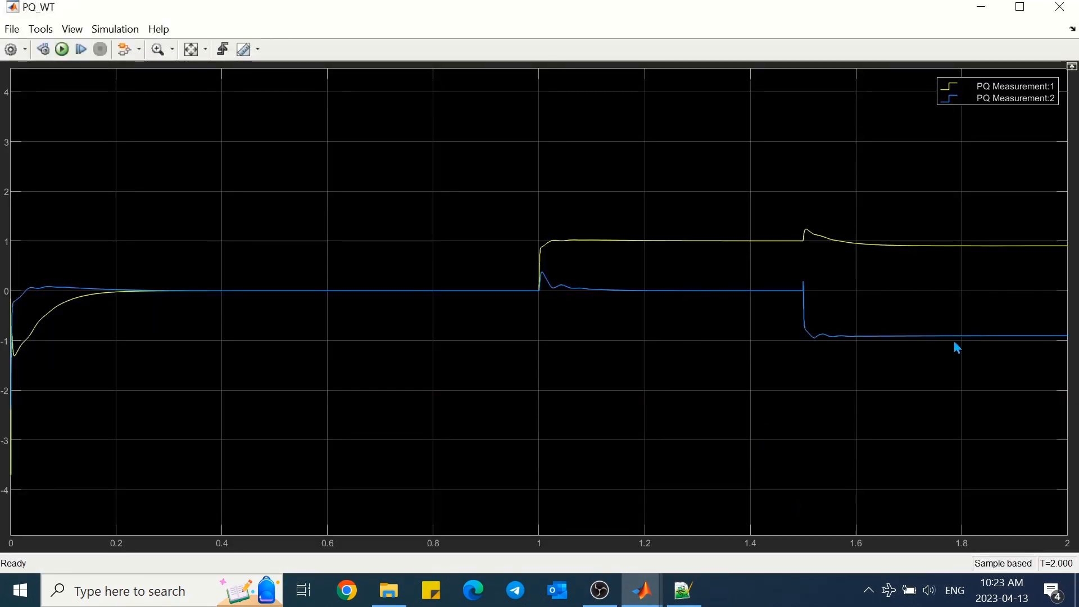
pyautogui.click(191, 49)
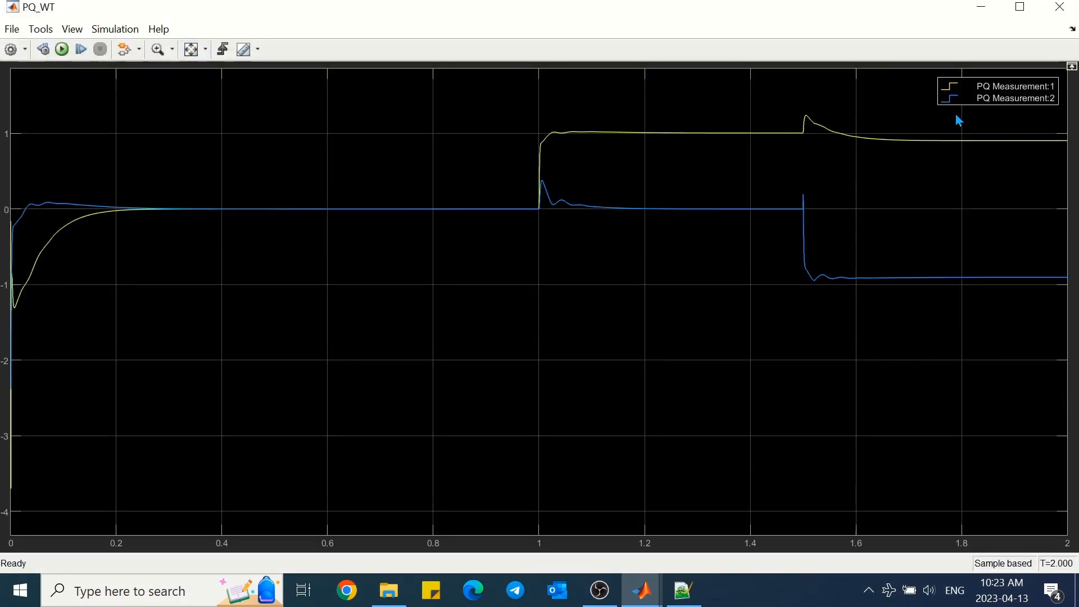
pyautogui.click(1061, 7)
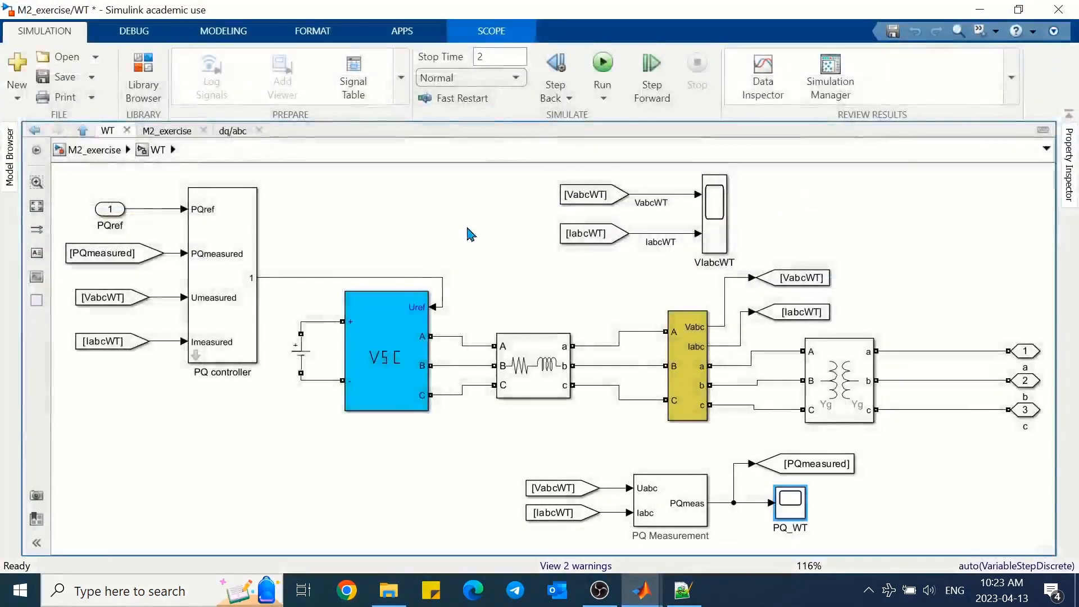
# Shift the VabcWT and IabcWT Goto blocks beside the measurement block to the right, making room in their signal lines.
pyautogui.moveTo(866, 258); pyautogui.dragTo(795, 322)
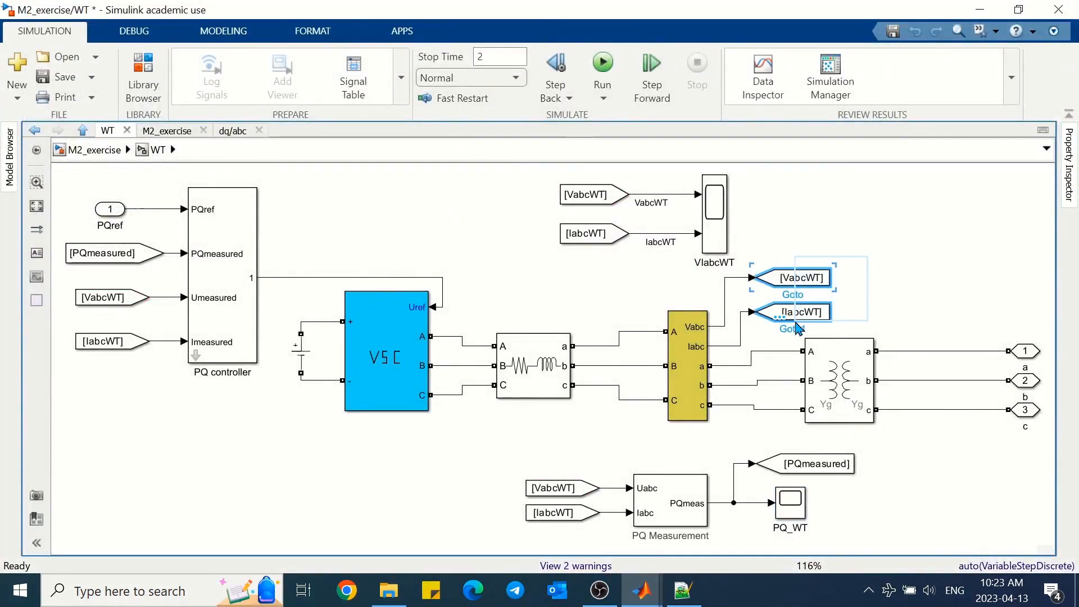
pyautogui.press('Right')
pyautogui.press('Right')
pyautogui.press('Right')
pyautogui.press('Right')
pyautogui.press('Right')
pyautogui.press('Right')
pyautogui.press('Right')
pyautogui.press('Right')
pyautogui.press('Right')
# Insert Memory blocks in the Vabc and Iabc lines between the measurement block and the VabcWT and IabcWT Goto blocks.
pyautogui.doubleClick(782, 228)
pyautogui.write('me')
pyautogui.press('Down')
pyautogui.press('Return')
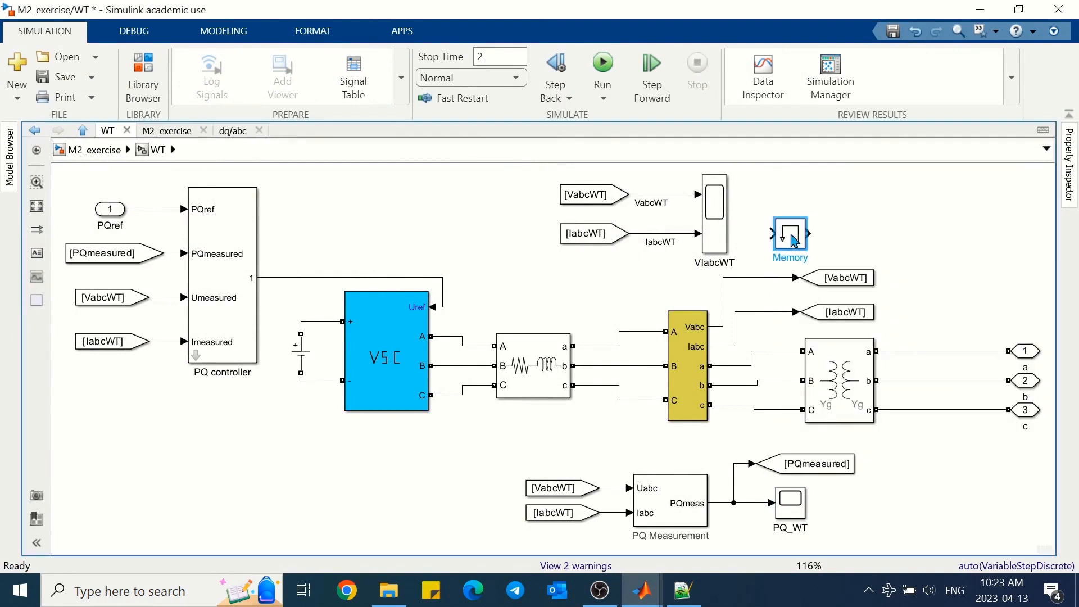
pyautogui.moveTo(789, 234); pyautogui.dragTo(730, 336)
pyautogui.click(615, 277)
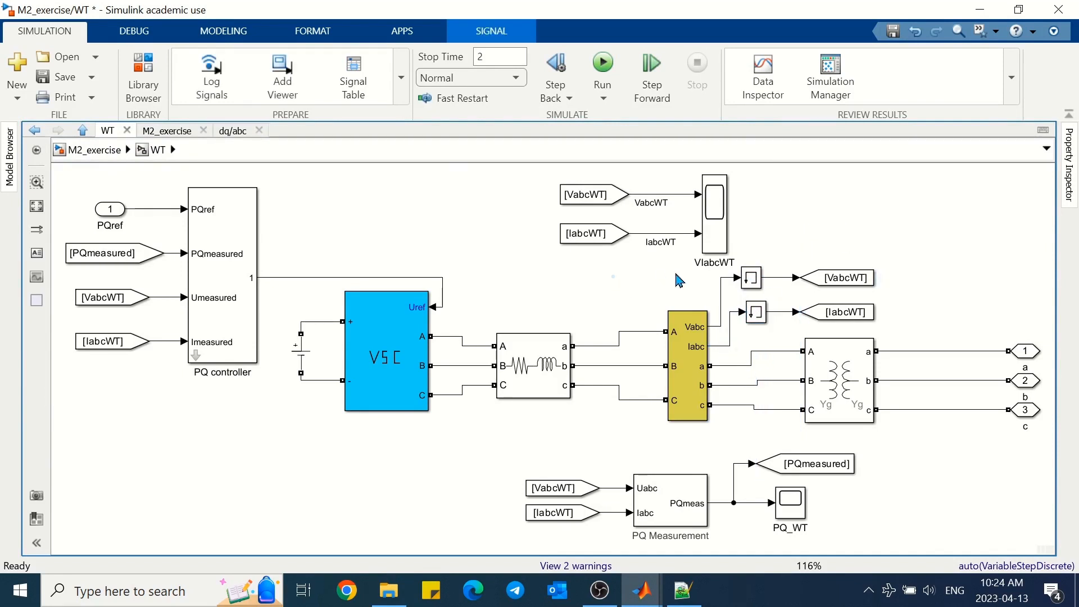
# Align the Memory block in the Vabc line above the one in the Iabc line and rerun the simulation.
pyautogui.click(753, 284)
pyautogui.moveTo(756, 288); pyautogui.dragTo(766, 288)
pyautogui.click(603, 63)
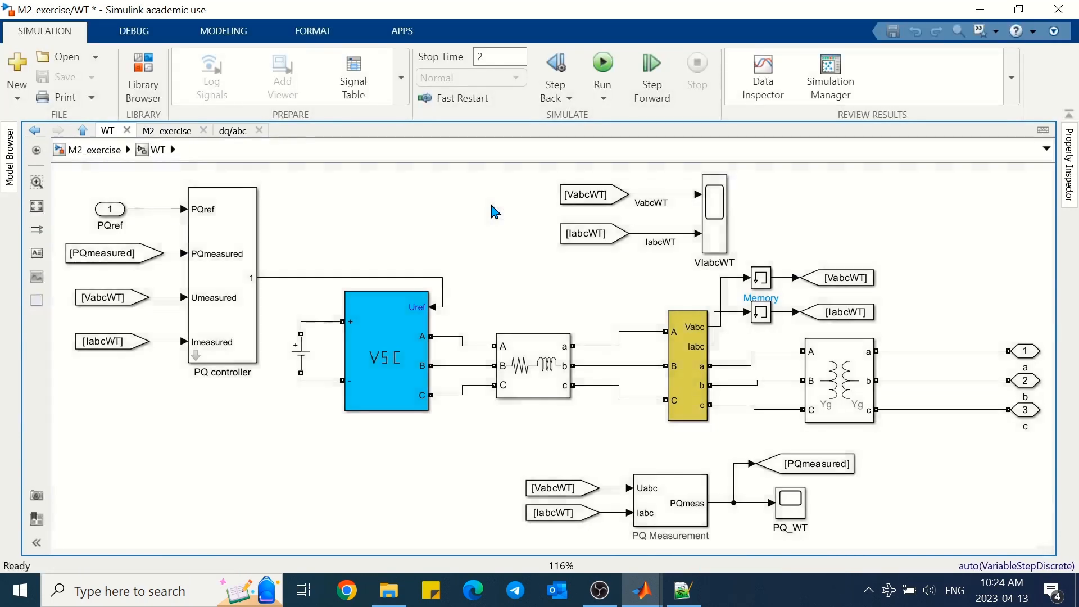
# Examine the active and reactive power response in the PQ_WT scope and close it.
pyautogui.click(791, 506)
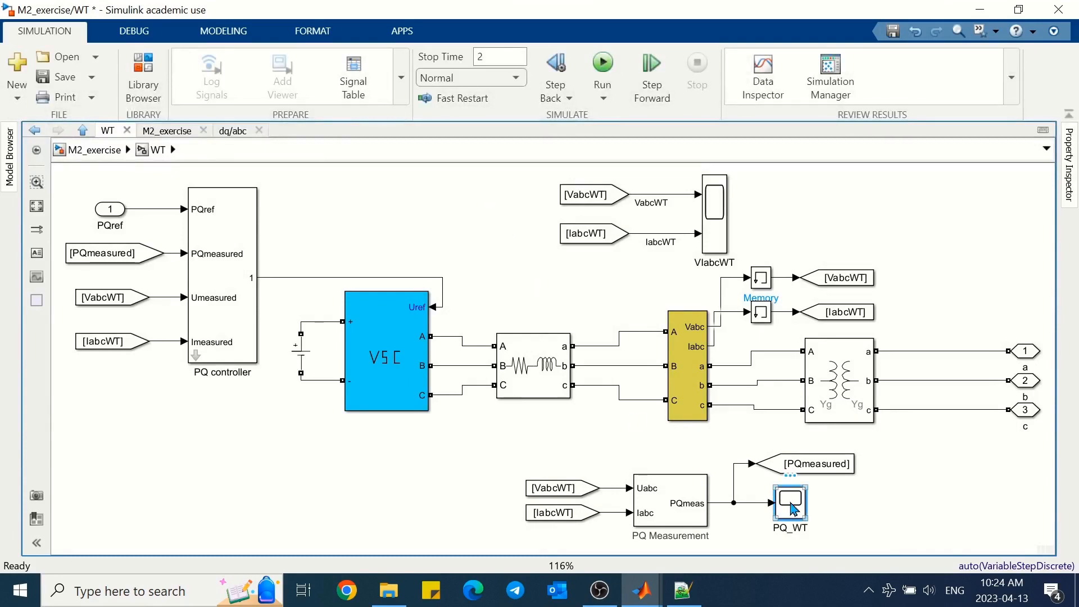
pyautogui.doubleClick(791, 506)
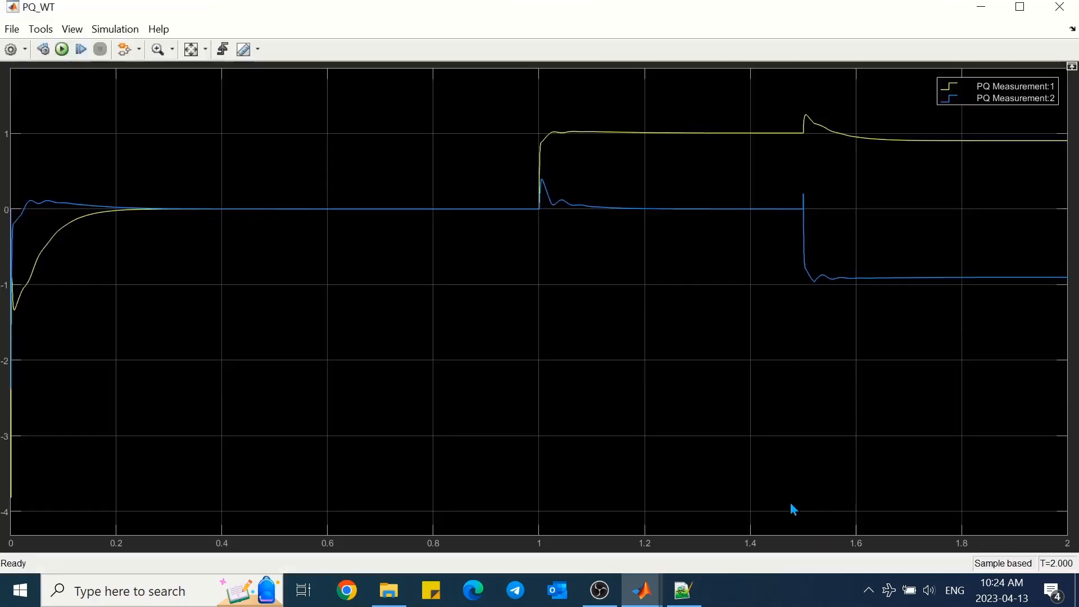
pyautogui.click(1062, 21)
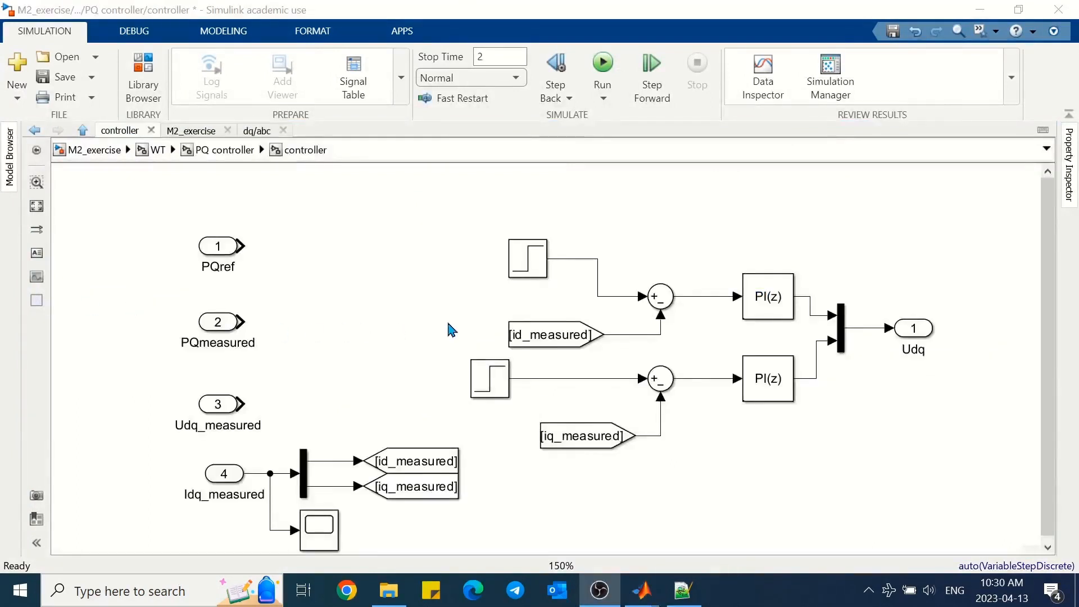
# In the controller subsystem, line both Step blocks up further left of their Sum blocks and shift the measured-current Demux and Goto blocks right and down.
pyautogui.moveTo(526, 259); pyautogui.dragTo(379, 304)
pyautogui.moveTo(489, 380); pyautogui.dragTo(383, 380)
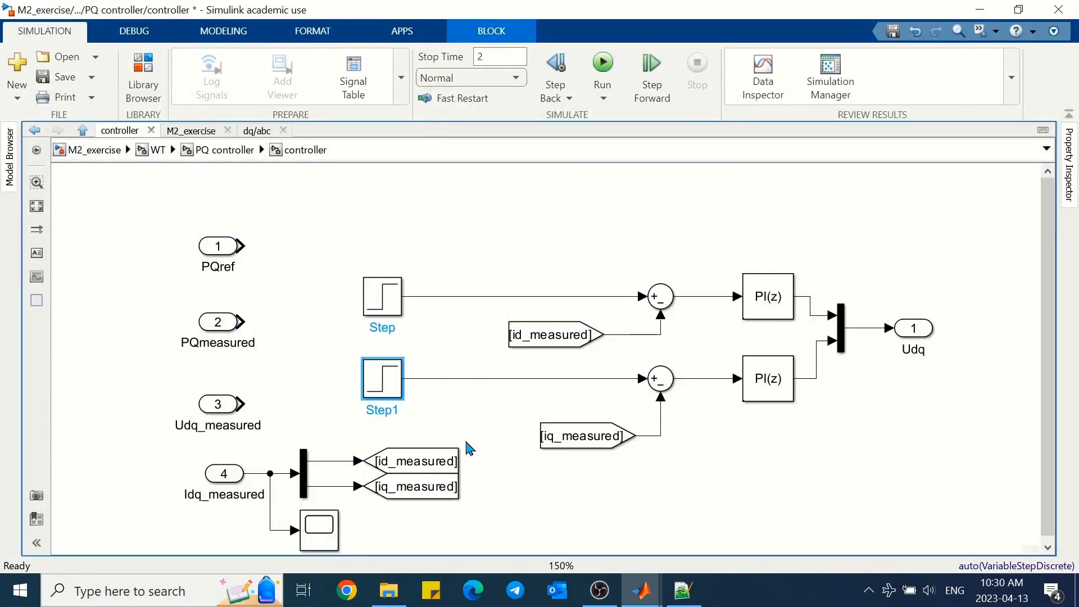
pyautogui.moveTo(465, 428); pyautogui.dragTo(300, 490)
pyautogui.press('Right')
pyautogui.press('Right')
pyautogui.press('Right')
pyautogui.press('Right')
pyautogui.press('Right')
pyautogui.press('Right')
pyautogui.press('Right')
pyautogui.press('Right')
pyautogui.press('Right')
pyautogui.press('Right')
pyautogui.press('Right')
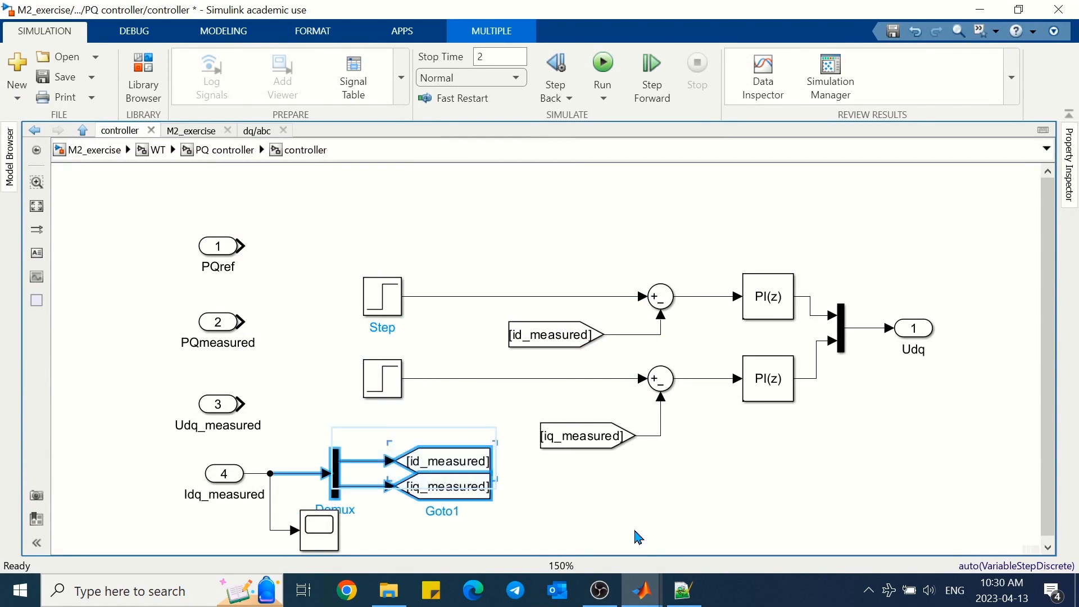
pyautogui.press('Right')
pyautogui.press('Right')
pyautogui.press('Down')
pyautogui.press('Down')
pyautogui.press('Down')
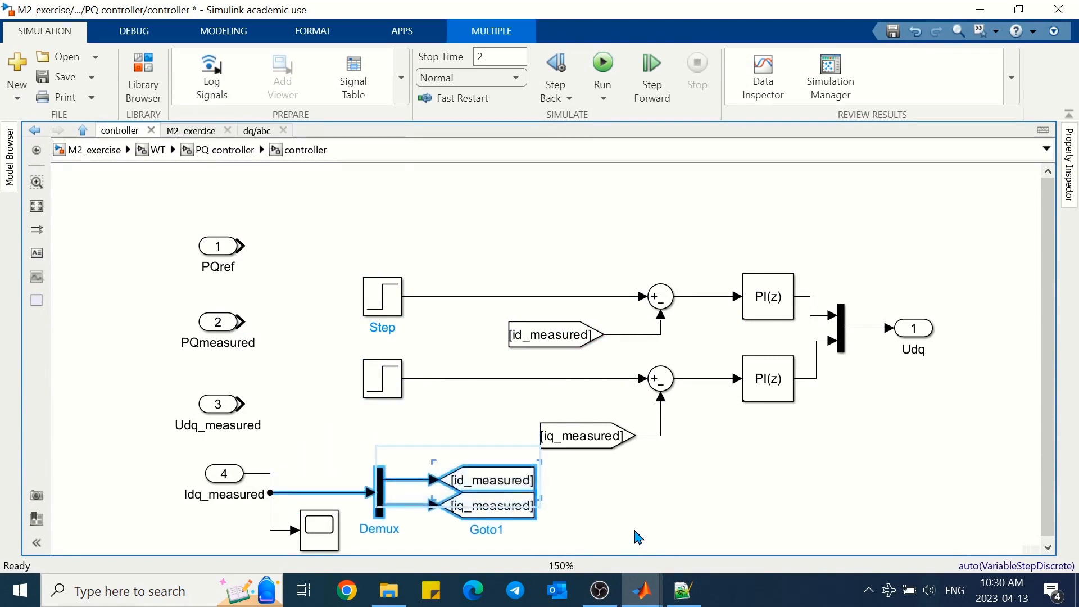
pyautogui.press('Right')
pyautogui.press('Right')
pyautogui.press('Right')
pyautogui.press('Right')
pyautogui.press('Right')
pyautogui.press('Right')
pyautogui.press('Right')
pyautogui.press('Right')
pyautogui.press('Right')
pyautogui.press('Right')
pyautogui.press('Right')
pyautogui.press('Right')
pyautogui.press('Right')
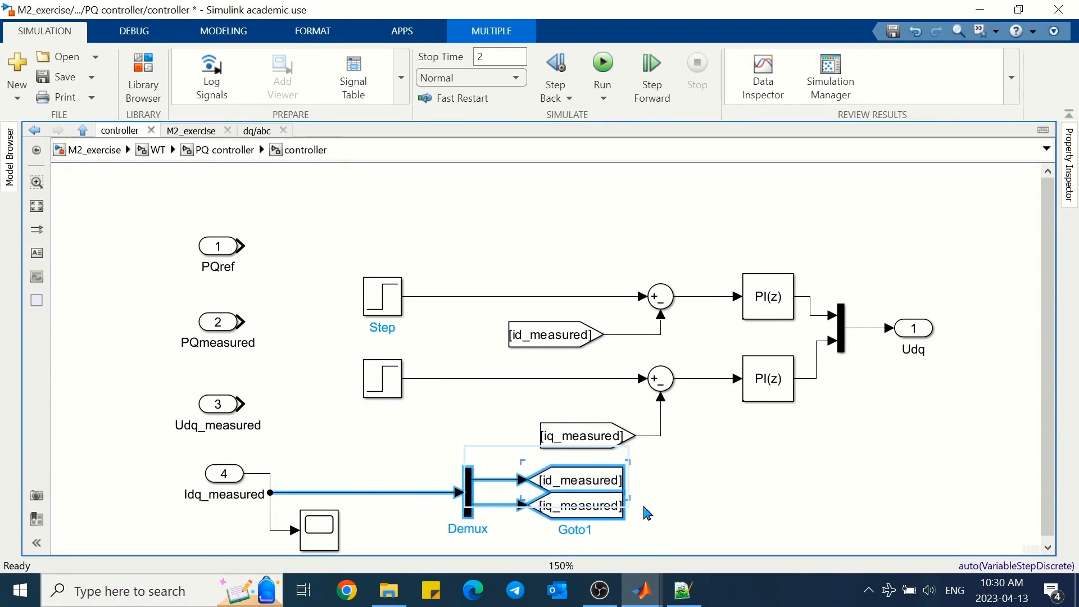
pyautogui.click(686, 495)
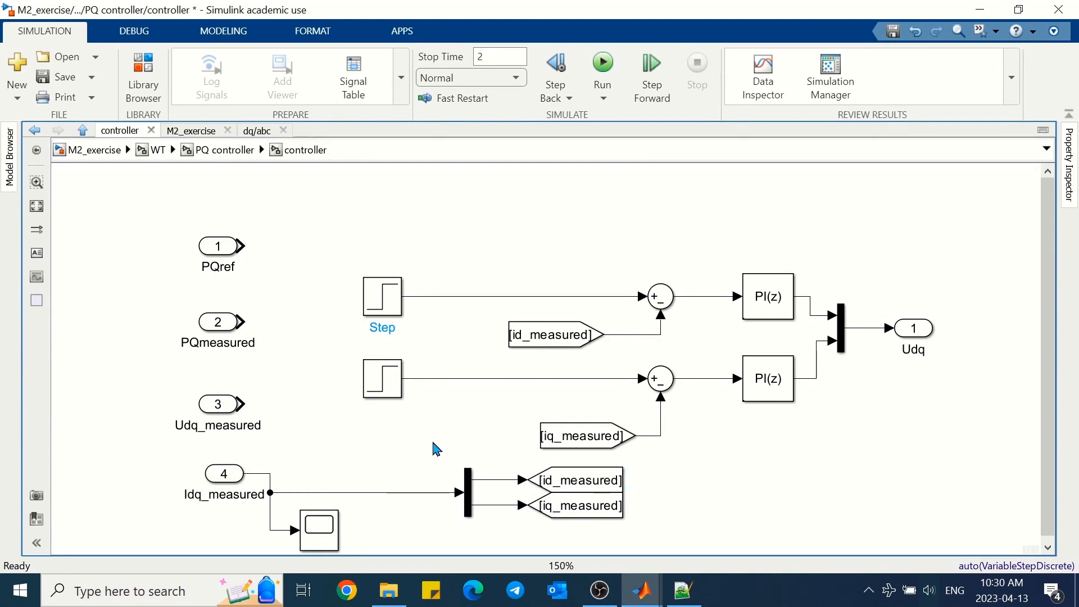
# Replace the two Step blocks with a copy of the Demux whose outputs feed the d- and q-axis Sum blocks.
pyautogui.moveTo(469, 494); pyautogui.dragTo(437, 335)
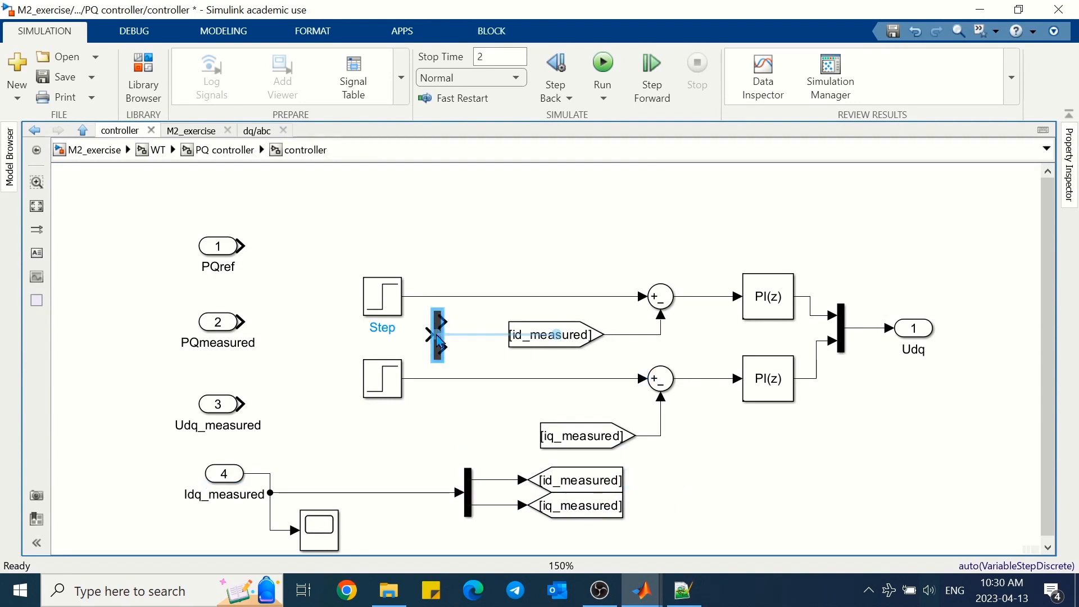
pyautogui.moveTo(402, 295); pyautogui.dragTo(444, 322)
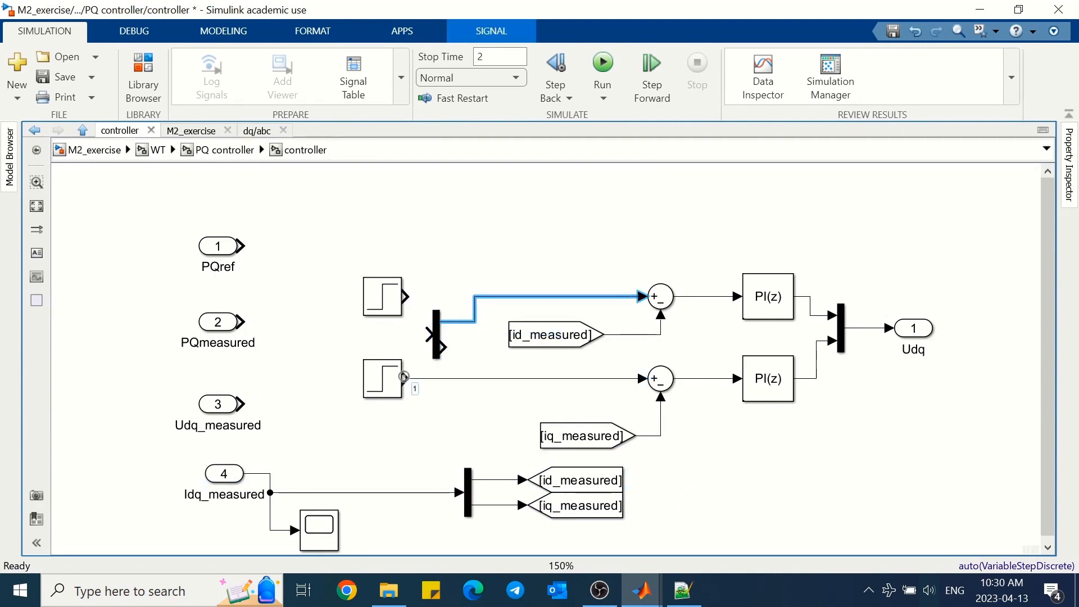
pyautogui.moveTo(402, 379); pyautogui.dragTo(443, 347)
pyautogui.moveTo(341, 262); pyautogui.dragTo(412, 422)
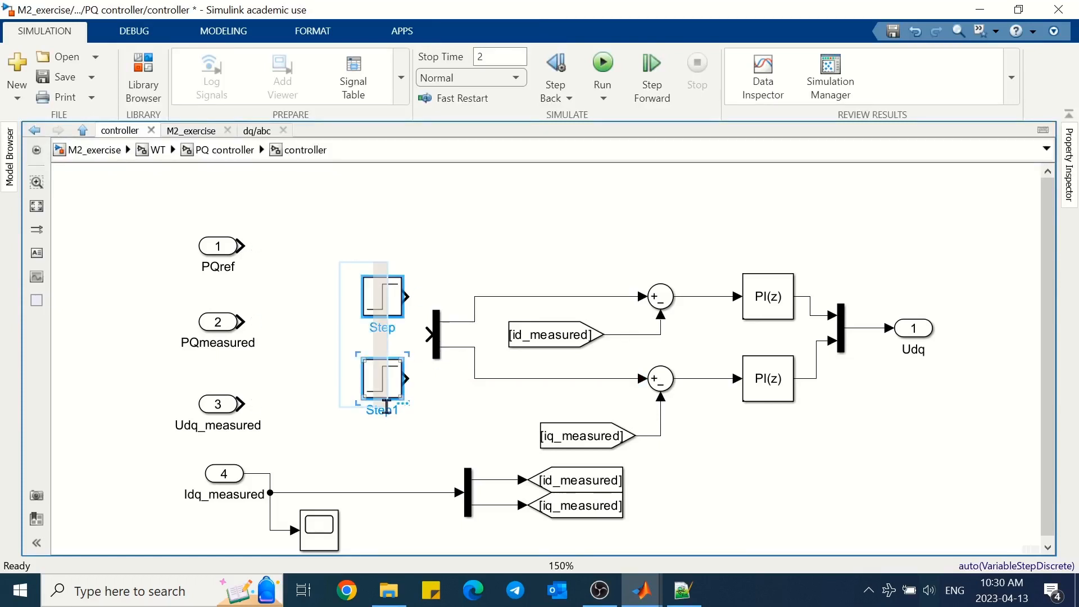
pyautogui.press('Delete')
# Group the current loops, both Demux blocks and the Goto tags into a subsystem named Current Controller, enlarged and aligned with the Udq outport.
pyautogui.moveTo(379, 218); pyautogui.dragTo(865, 538)
pyautogui.click(876, 523)
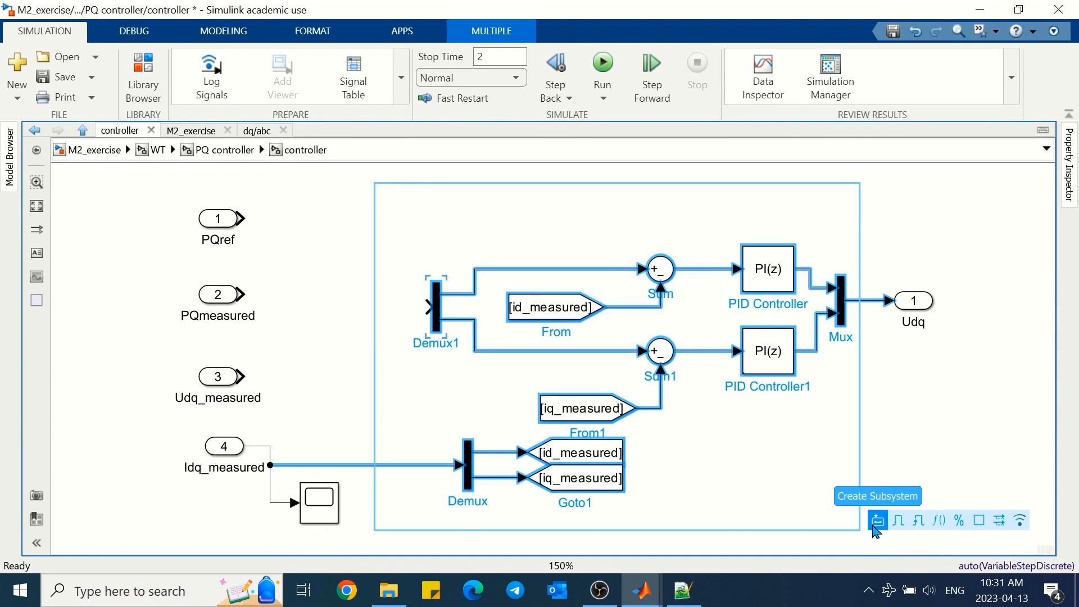
pyautogui.doubleClick(625, 397)
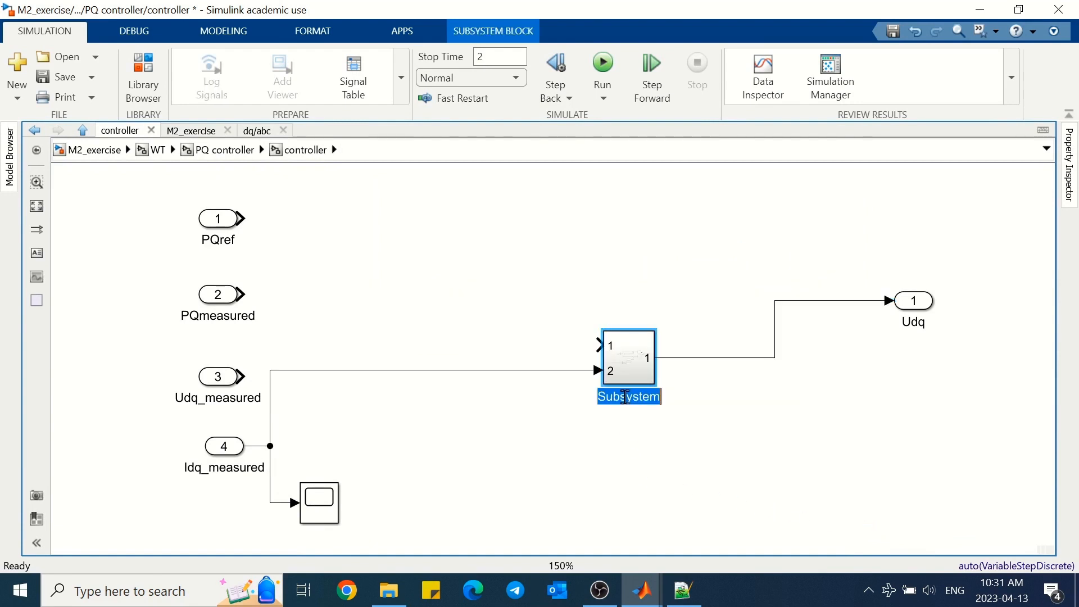
pyautogui.write('Current Controller')
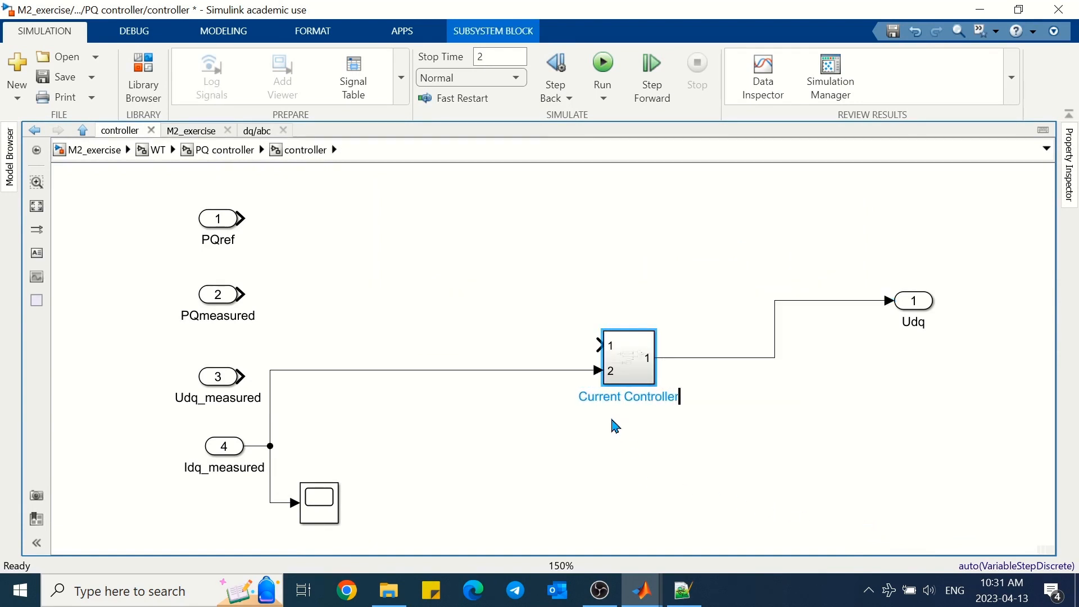
pyautogui.click(615, 430)
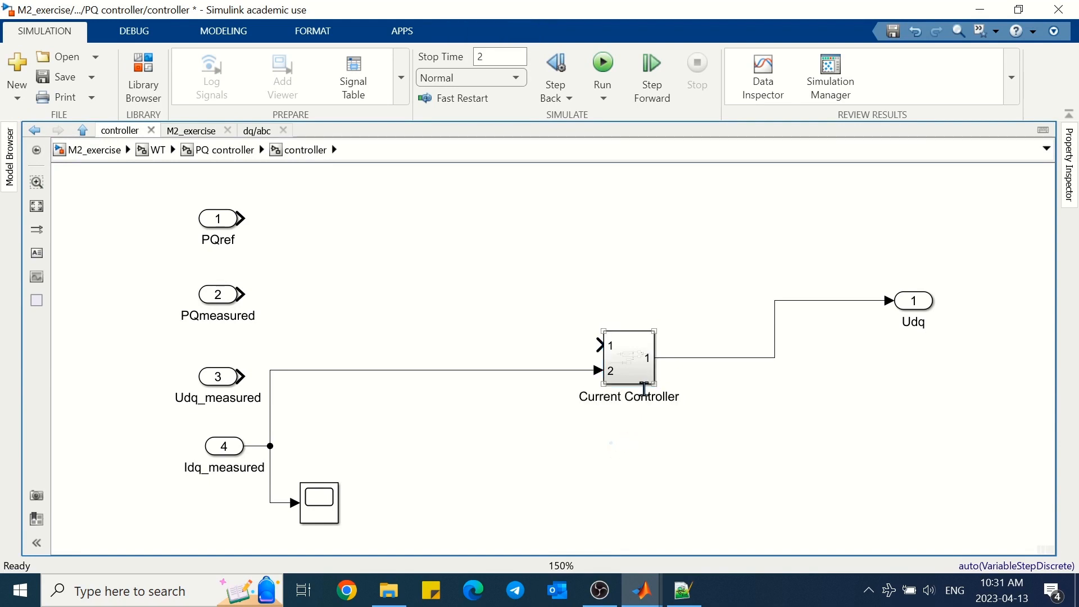
pyautogui.moveTo(654, 384); pyautogui.dragTo(718, 316)
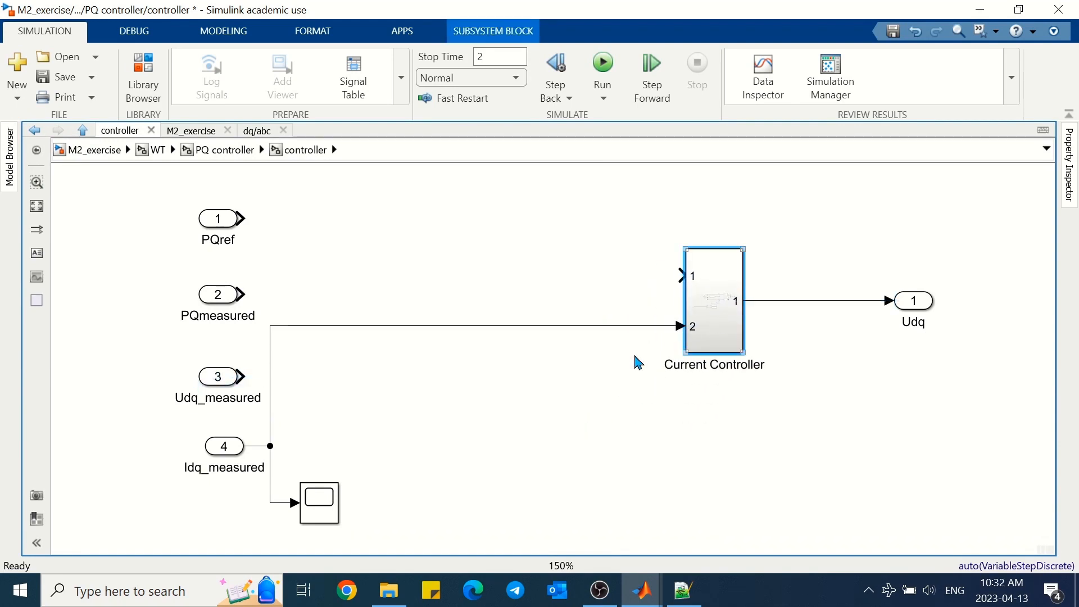
# Inside the Current Controller subsystem, name the second inport idq_measured.
pyautogui.doubleClick(702, 321)
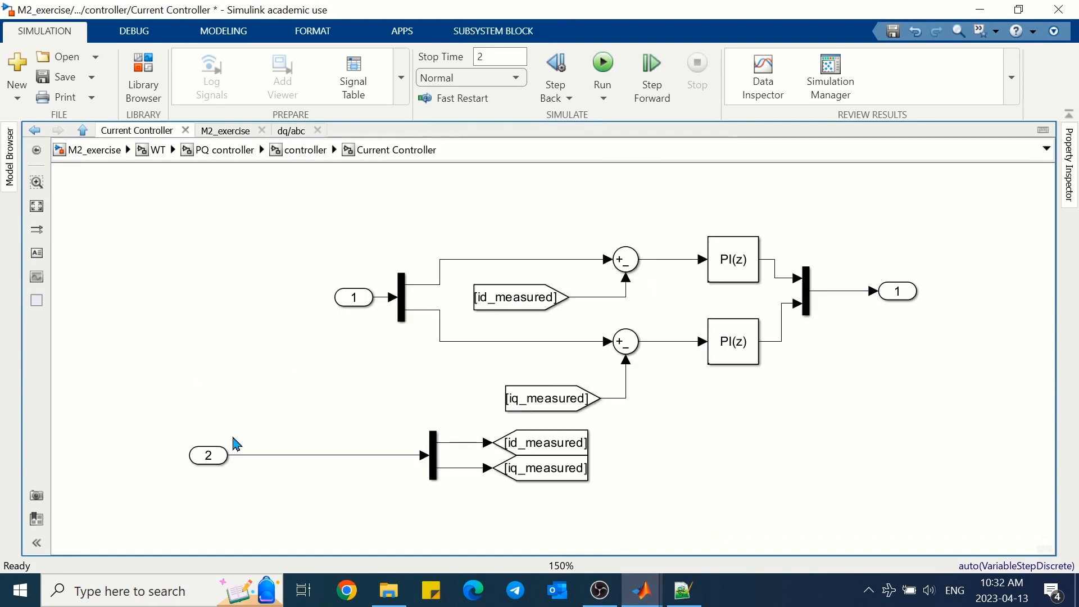
pyautogui.click(213, 456)
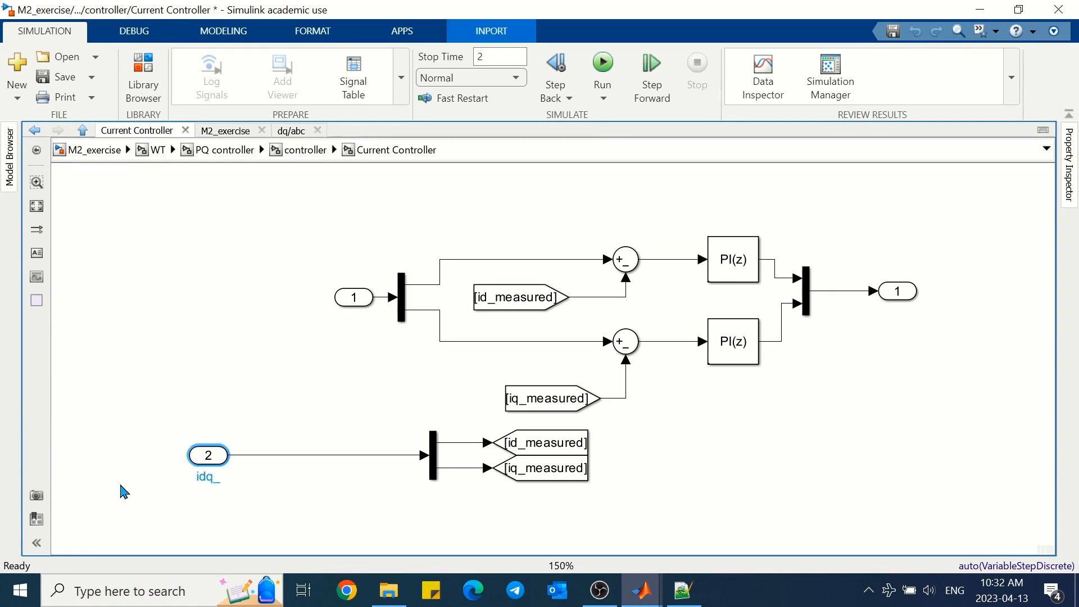
pyautogui.write('idq_measured')
pyautogui.click(171, 362)
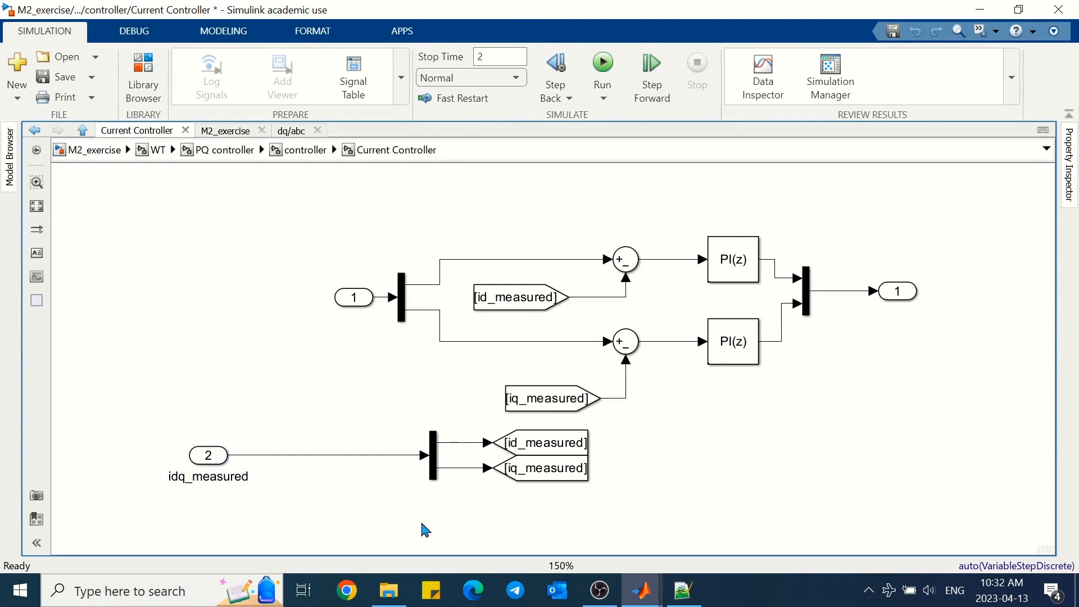
# Shift the Demux and the id_measured and iq_measured Goto blocks left, close to the idq_measured inport.
pyautogui.moveTo(424, 525); pyautogui.dragTo(560, 442)
pyautogui.press('Left')
pyautogui.press('Left')
pyautogui.press('Left')
pyautogui.press('Left')
pyautogui.press('Left')
pyautogui.press('Left')
pyautogui.press('Left')
pyautogui.press('Left')
pyautogui.press('Left')
pyautogui.press('Left')
pyautogui.press('Left')
pyautogui.press('Left')
pyautogui.press('Left')
pyautogui.press('Left')
pyautogui.press('Left')
pyautogui.press('Left')
pyautogui.press('Left')
pyautogui.press('Left')
pyautogui.press('Left')
pyautogui.press('Left')
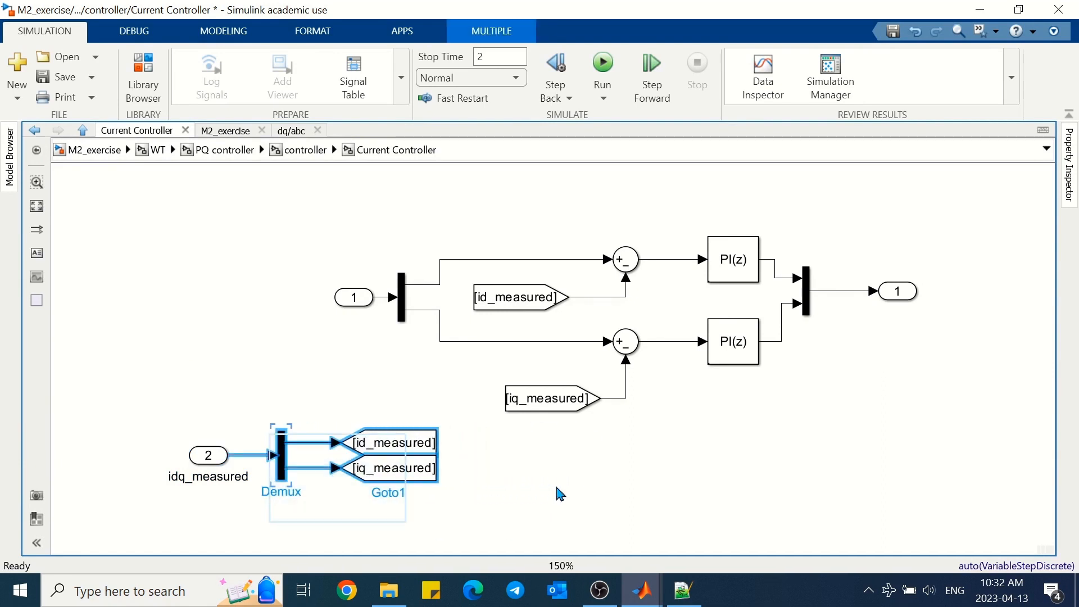
pyautogui.click(558, 491)
# Name the first inport idq_ref, detach its Demux from the Sum input lines, and move both blocks left above the idq_measured group.
pyautogui.moveTo(352, 298); pyautogui.dragTo(282, 298)
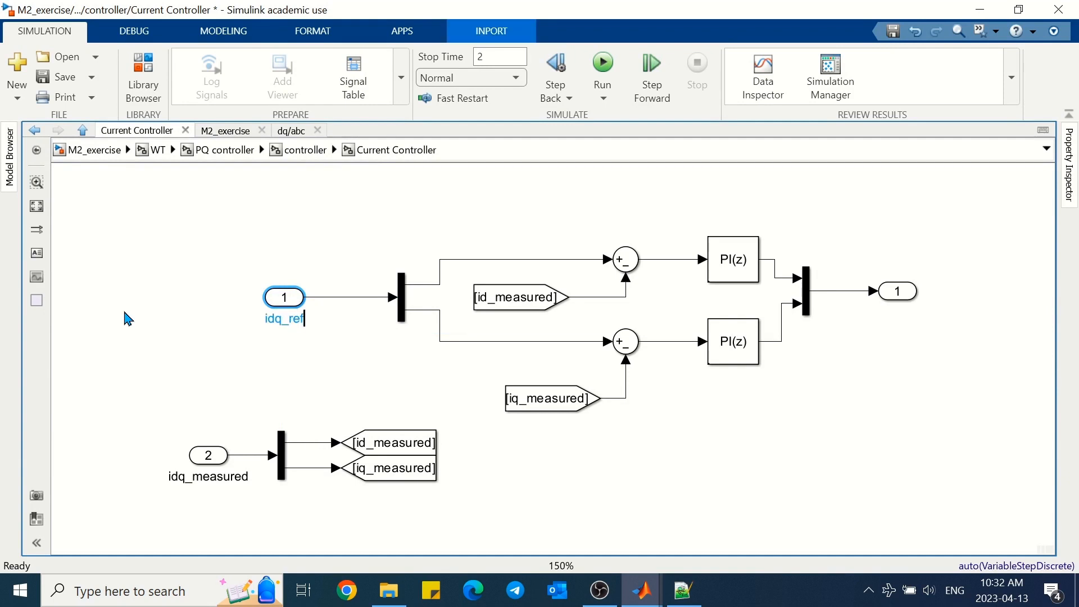
pyautogui.click(142, 335)
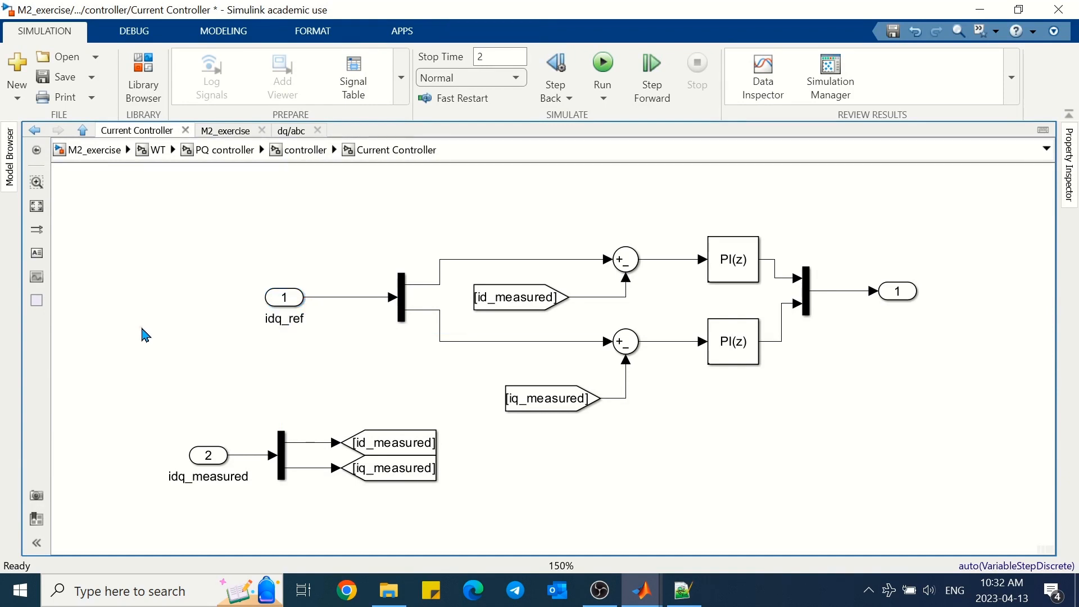
pyautogui.moveTo(407, 309); pyautogui.dragTo(431, 285)
pyautogui.moveTo(272, 253); pyautogui.dragTo(331, 313)
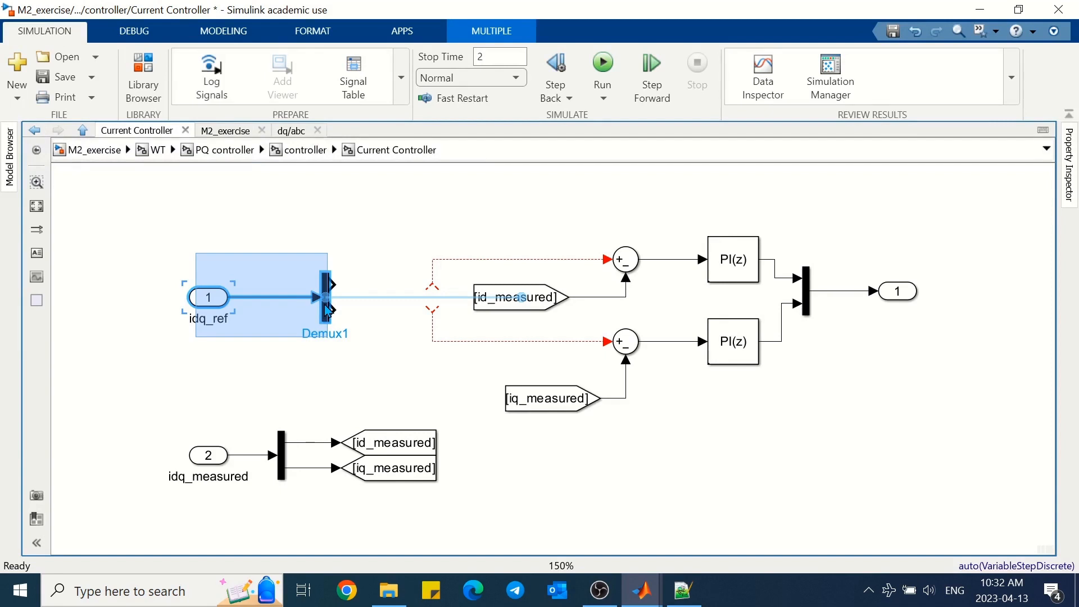
pyautogui.click(366, 396)
# Move the From, Sum, PI and Mux blocks with the outport to the right, making room for reference tags.
pyautogui.moveTo(403, 224); pyautogui.dragTo(977, 434)
pyautogui.moveTo(570, 398); pyautogui.dragTo(696, 398)
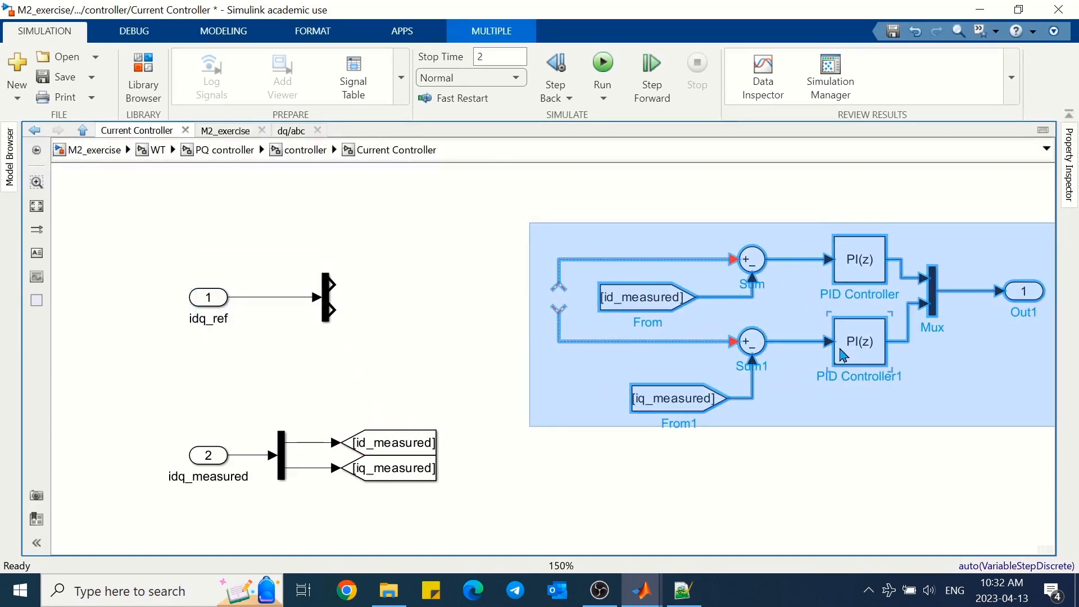
pyautogui.click(417, 347)
# Copy the two measured-current Goto blocks beside the idq_ref Demux and connect them to its outputs.
pyautogui.moveTo(454, 415); pyautogui.dragTo(398, 485)
pyautogui.moveTo(383, 443); pyautogui.dragTo(409, 285)
pyautogui.click(362, 290)
pyautogui.moveTo(335, 310); pyautogui.dragTo(367, 309)
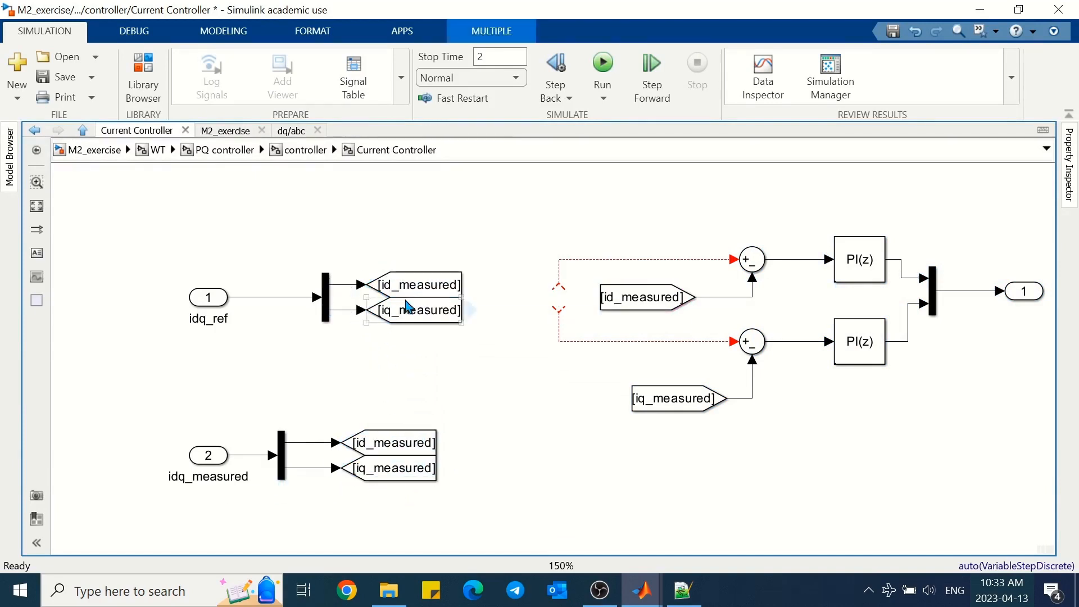
# Change the tags of the copied Goto blocks to id_ref and iq_ref.
pyautogui.doubleClick(419, 291)
pyautogui.doubleClick(588, 252)
pyautogui.write('id_re')
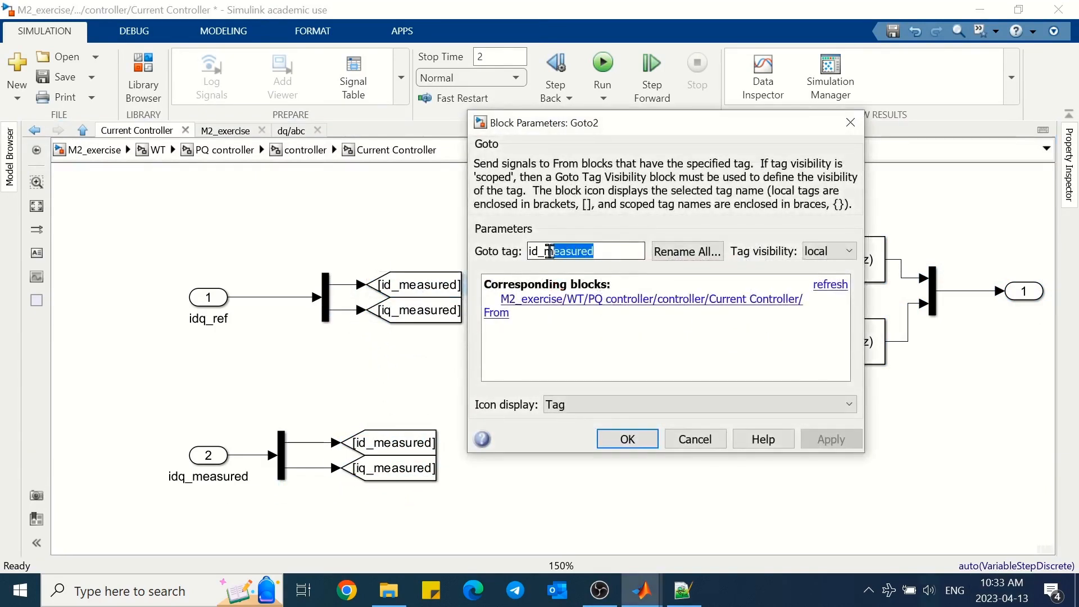
pyautogui.write('f')
pyautogui.click(623, 439)
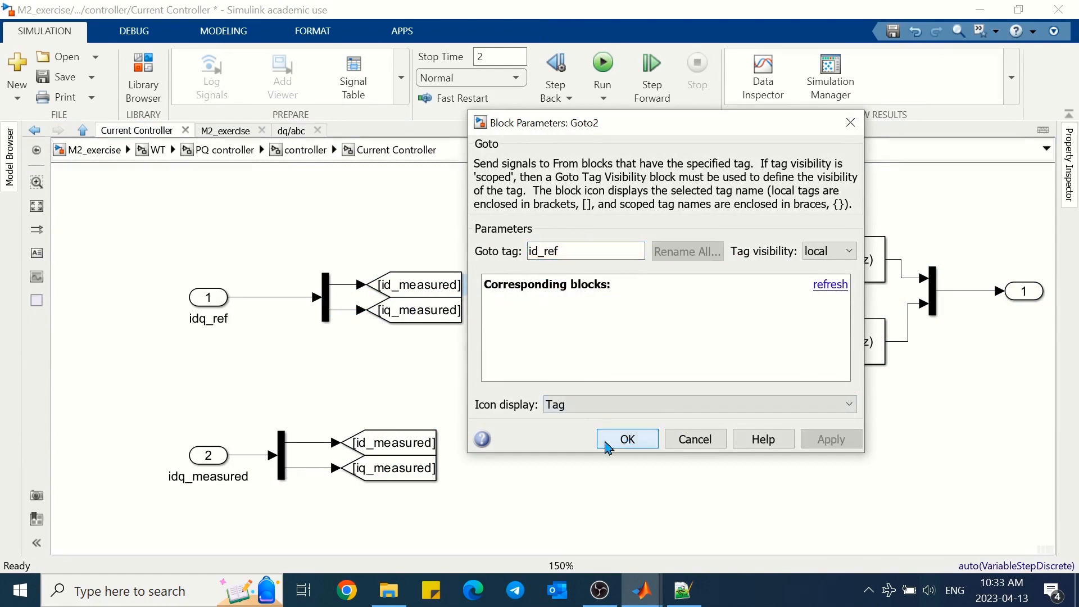
pyautogui.doubleClick(411, 316)
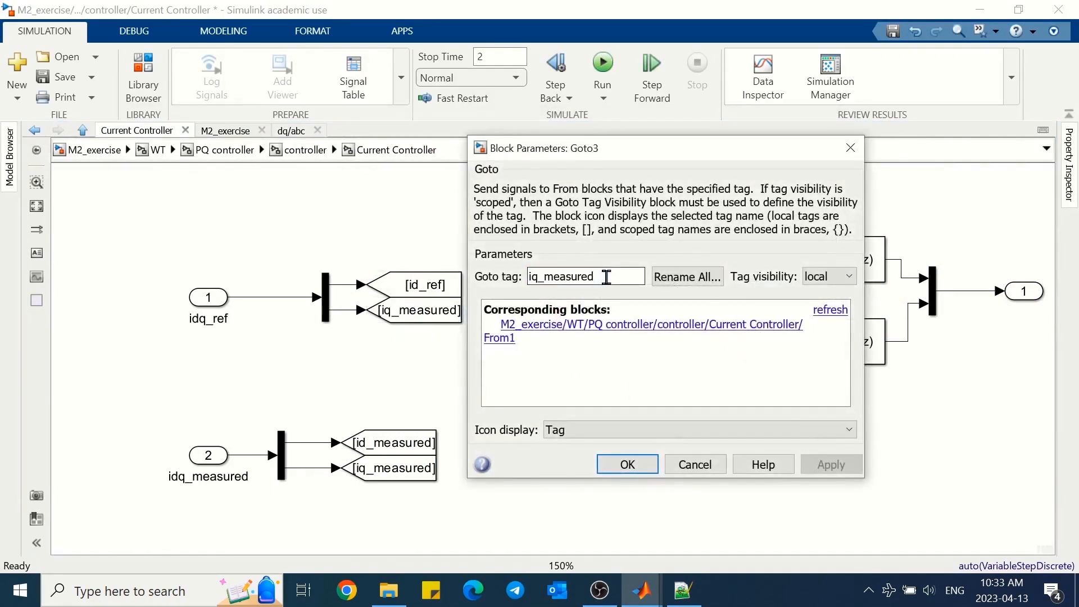
pyautogui.write('ref')
pyautogui.click(624, 464)
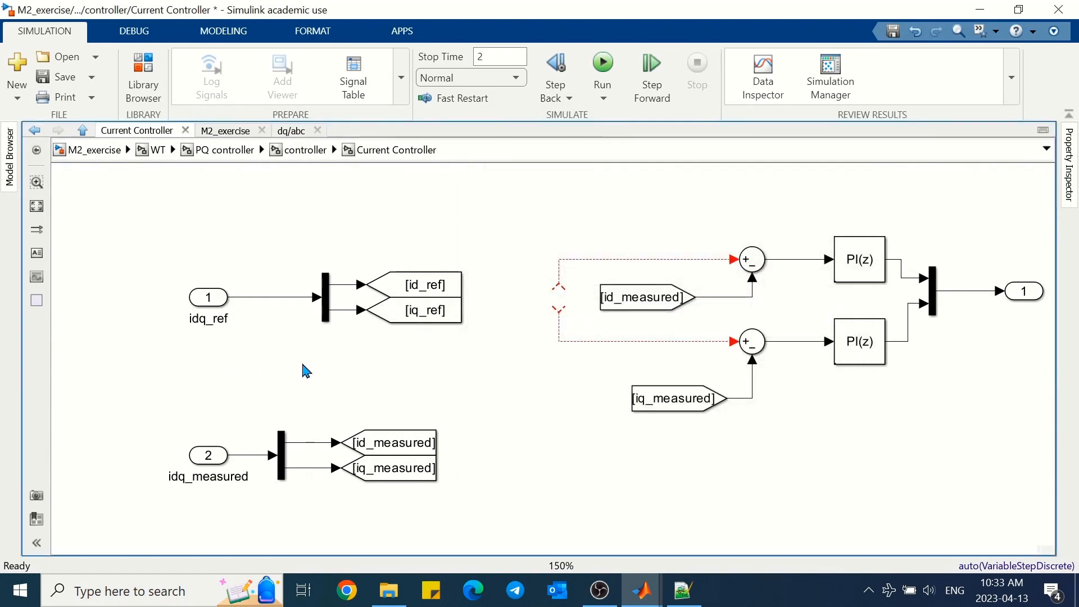
# Shift the reference Demux and its id_ref and iq_ref Goto blocks left, in line with the measured-current Demux below.
pyautogui.moveTo(303, 364); pyautogui.dragTo(469, 247)
pyautogui.press('Left')
pyautogui.press('Left')
pyautogui.press('Left')
pyautogui.press('Left')
pyautogui.press('Left')
pyautogui.press('Left')
pyautogui.press('Left')
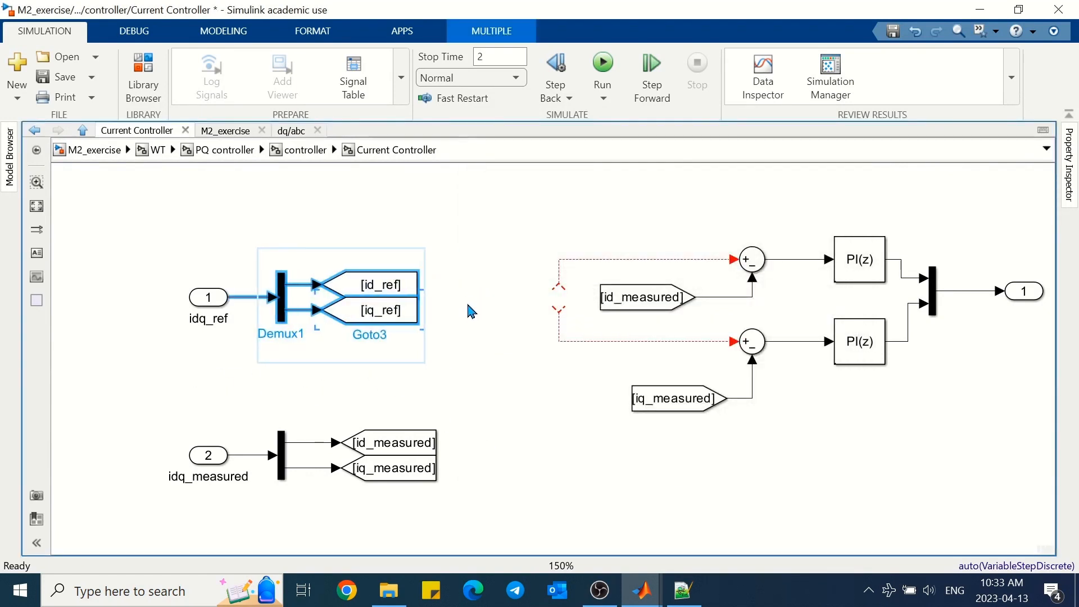
pyautogui.press('Right')
pyautogui.press('Left')
pyautogui.click(478, 383)
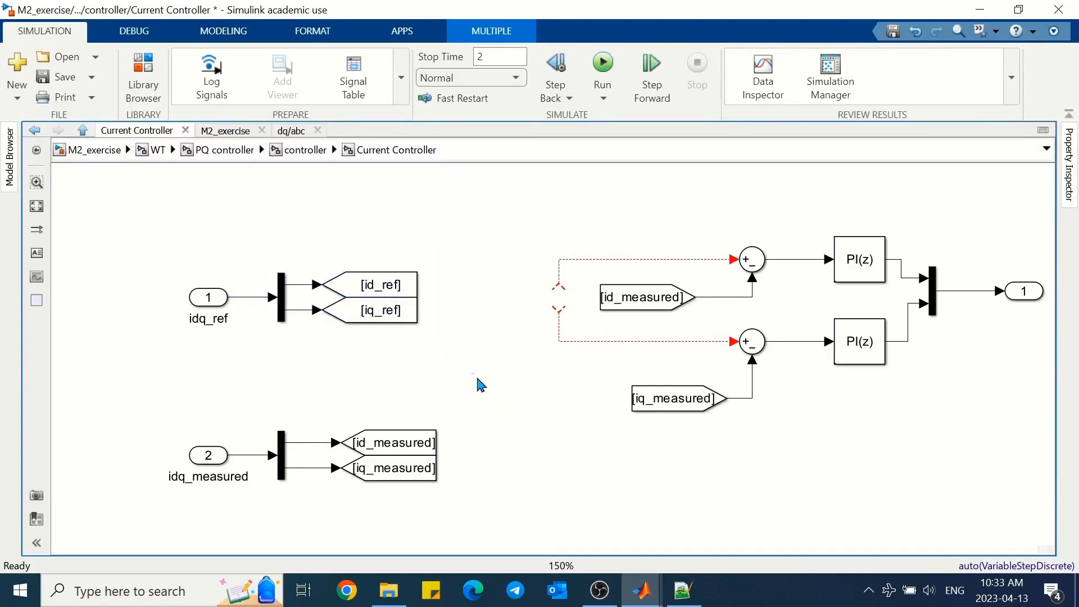
# Feed the open Sum inputs from new id_ref and iq_ref From blocks, and return to the controller subsystem.
pyautogui.moveTo(422, 285); pyautogui.dragTo(550, 265)
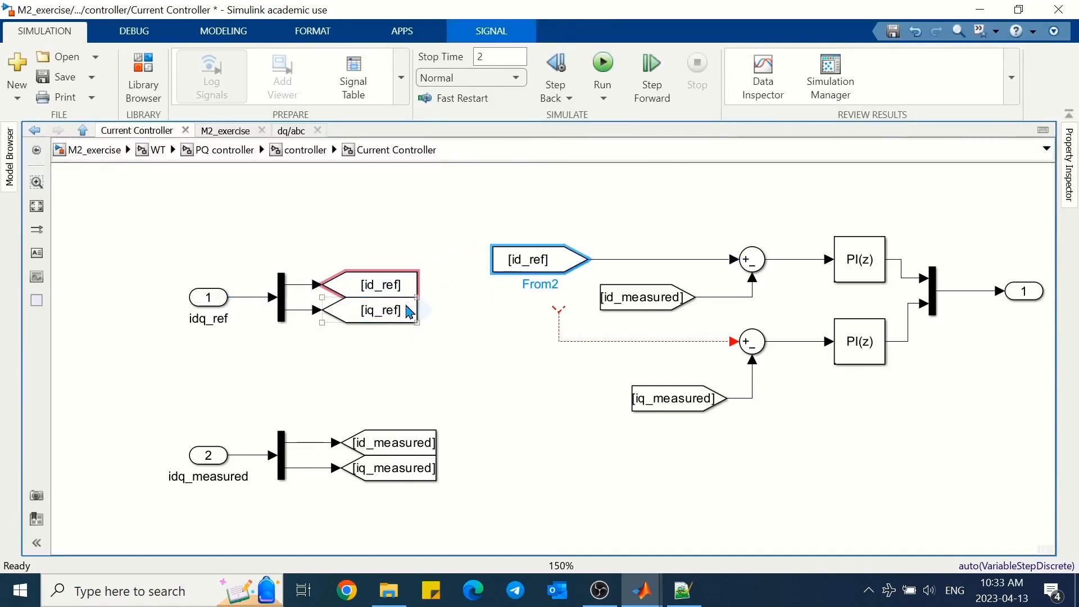
pyautogui.moveTo(425, 310); pyautogui.dragTo(584, 341)
pyautogui.click(524, 416)
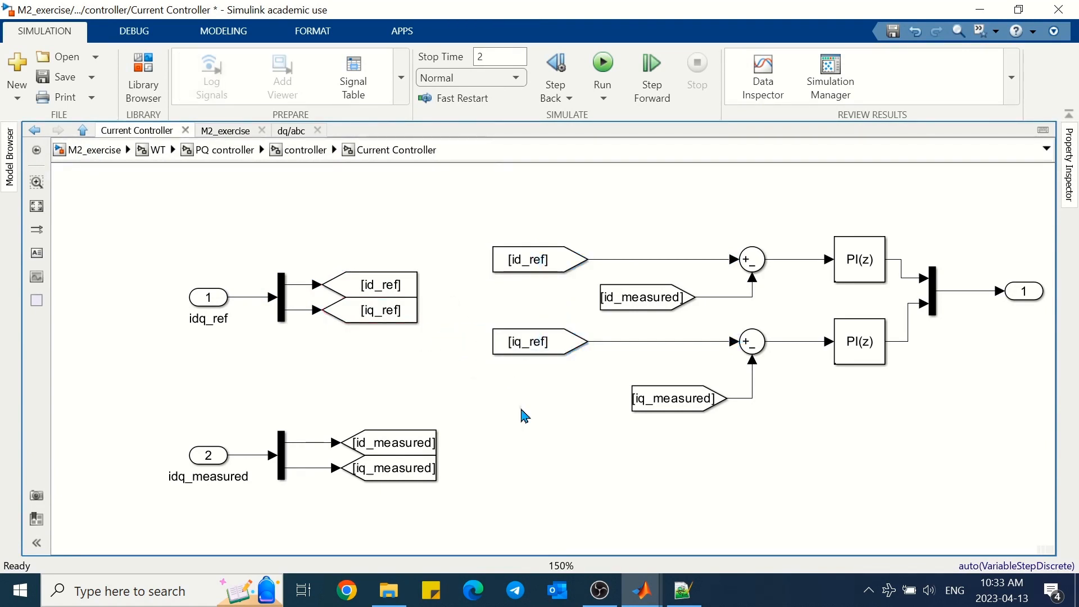
pyautogui.click(304, 149)
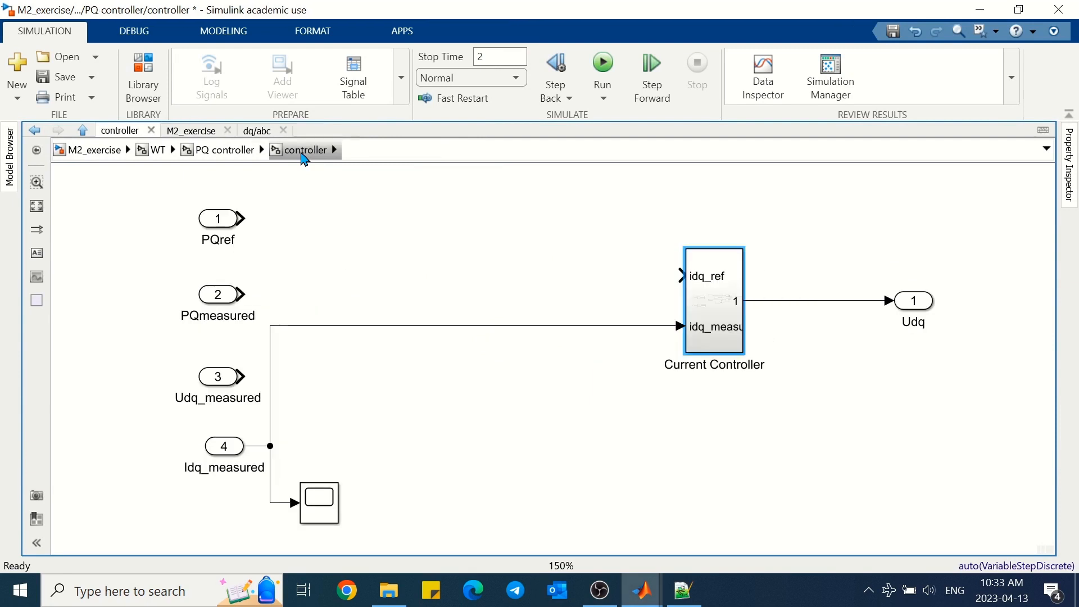
# Add a Constant block with the value [1, 0] and connect it to the Current Controller's idq_ref input.
pyautogui.doubleClick(506, 271)
pyautogui.write('co')
pyautogui.press('Return')
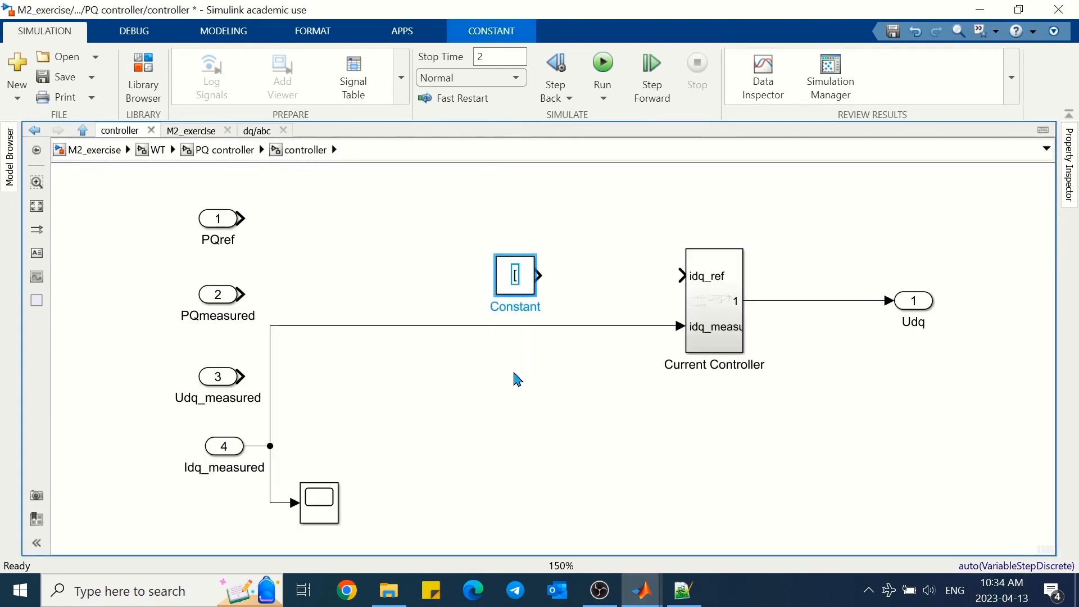
pyautogui.write(', 0')
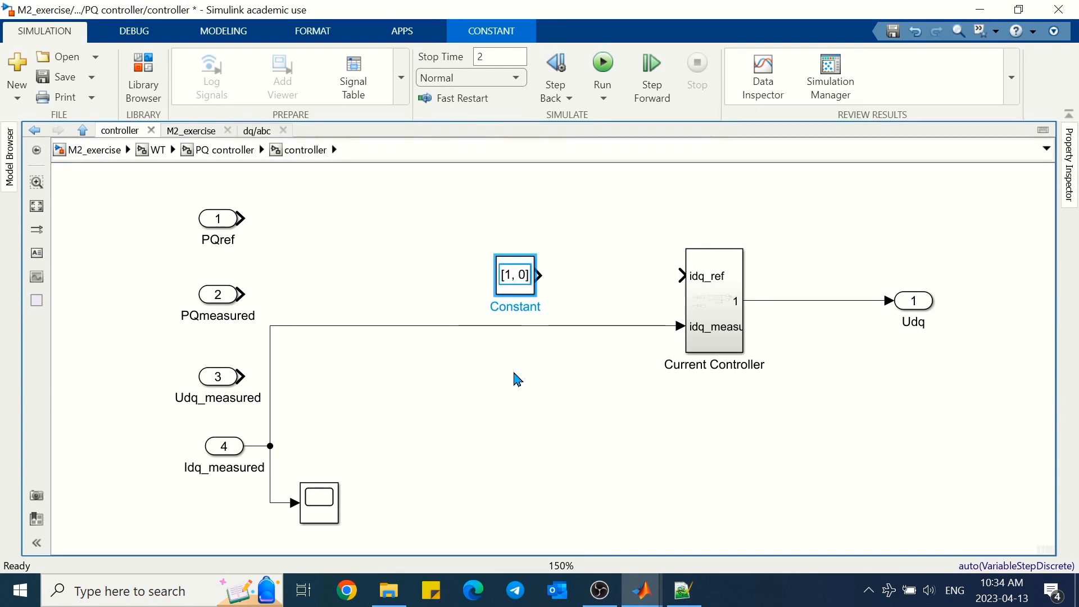
pyautogui.click(518, 380)
pyautogui.moveTo(542, 276); pyautogui.dragTo(673, 274)
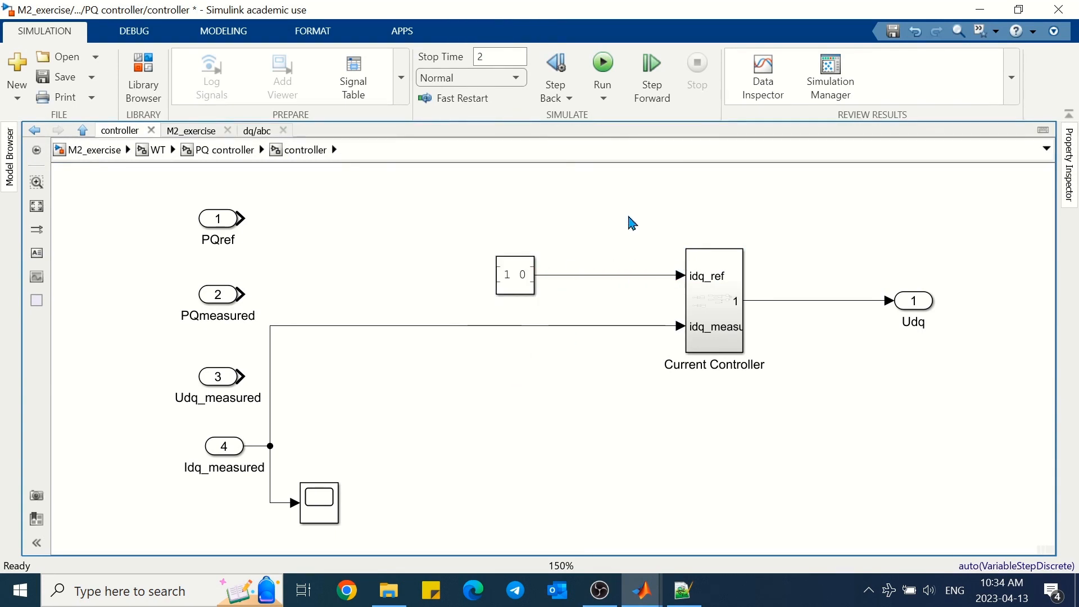
# Run the simulation and check the active and reactive power response in the WT subsystem's PQ_WT scope.
pyautogui.click(602, 63)
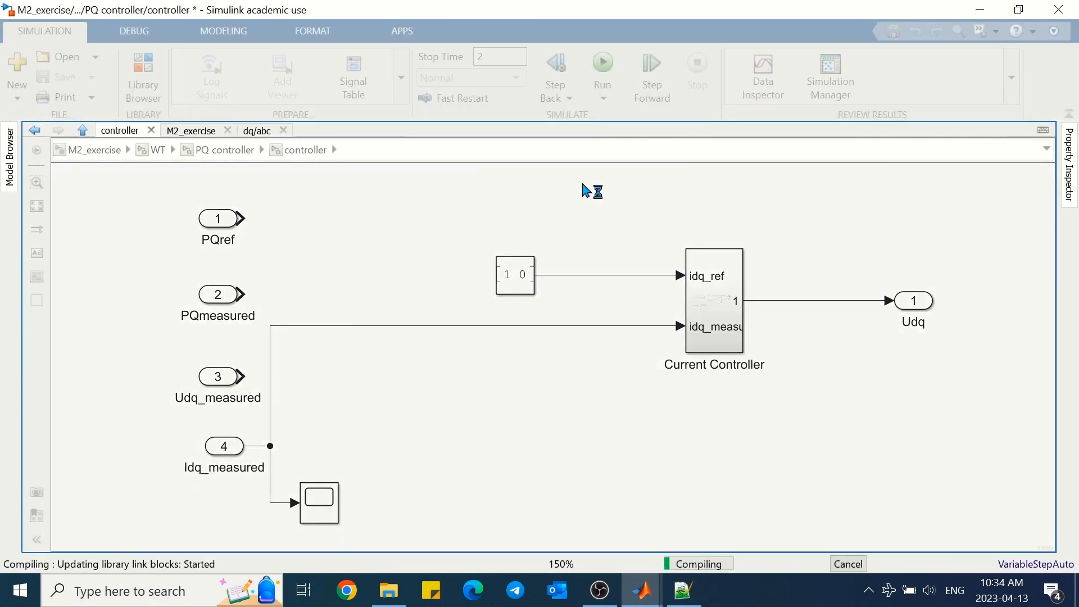
pyautogui.click(159, 150)
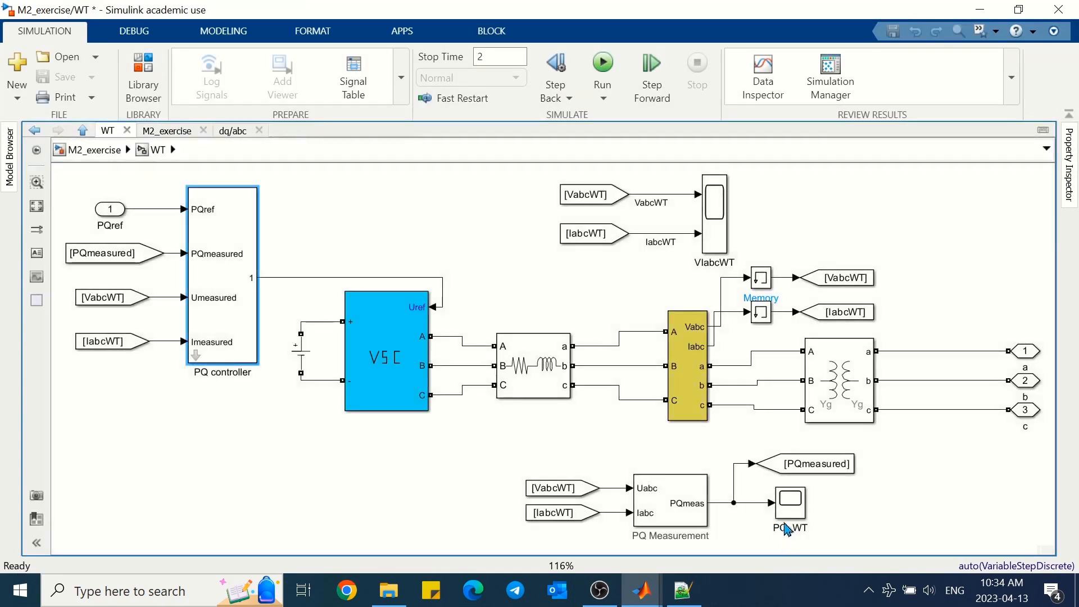
pyautogui.click(794, 511)
pyautogui.click(795, 511)
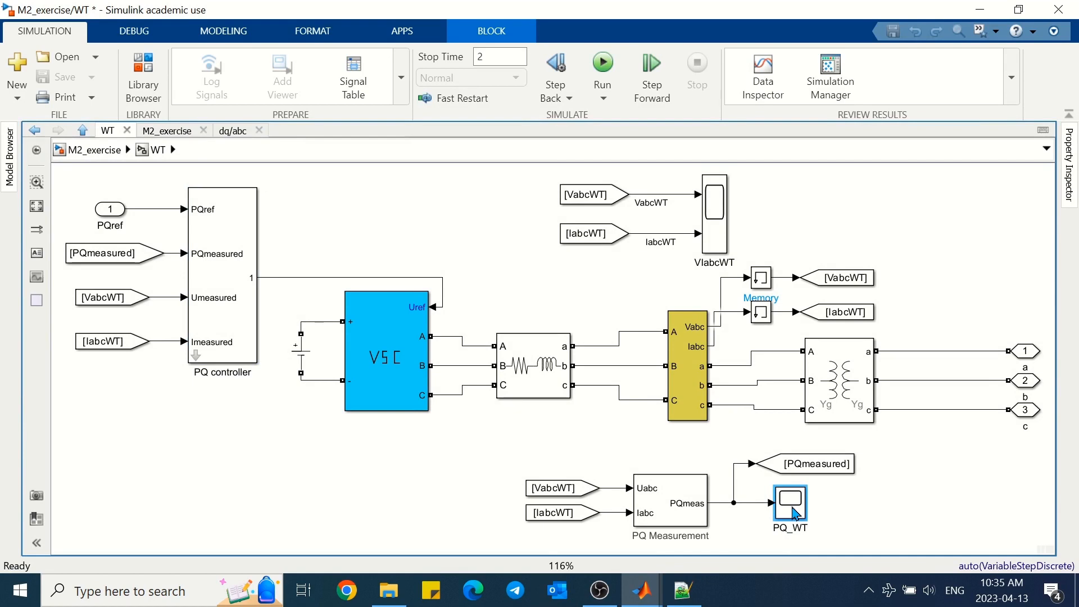
pyautogui.doubleClick(794, 510)
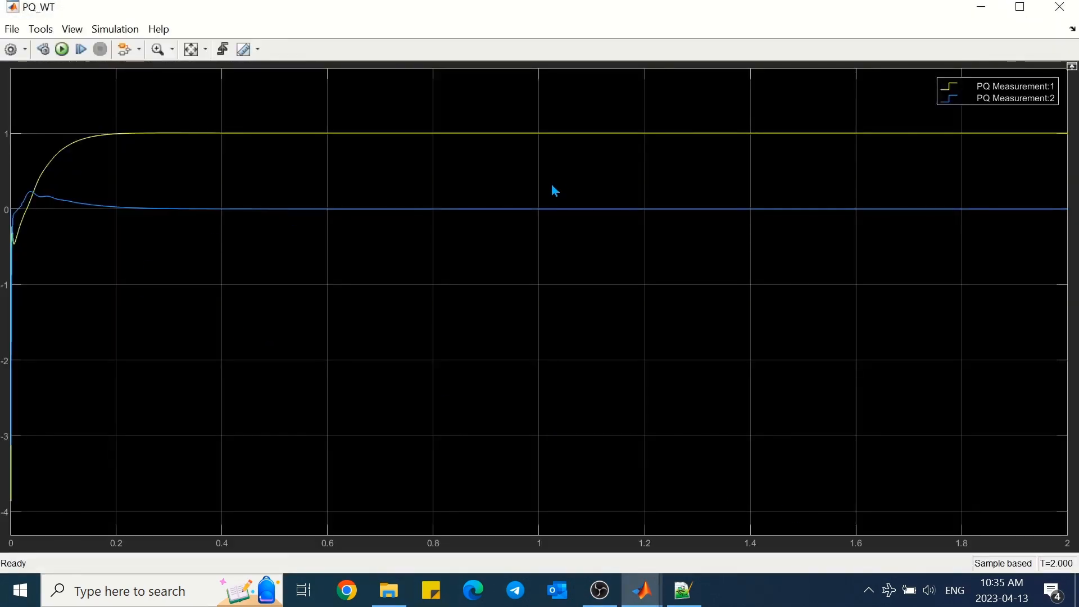
pyautogui.click(982, 7)
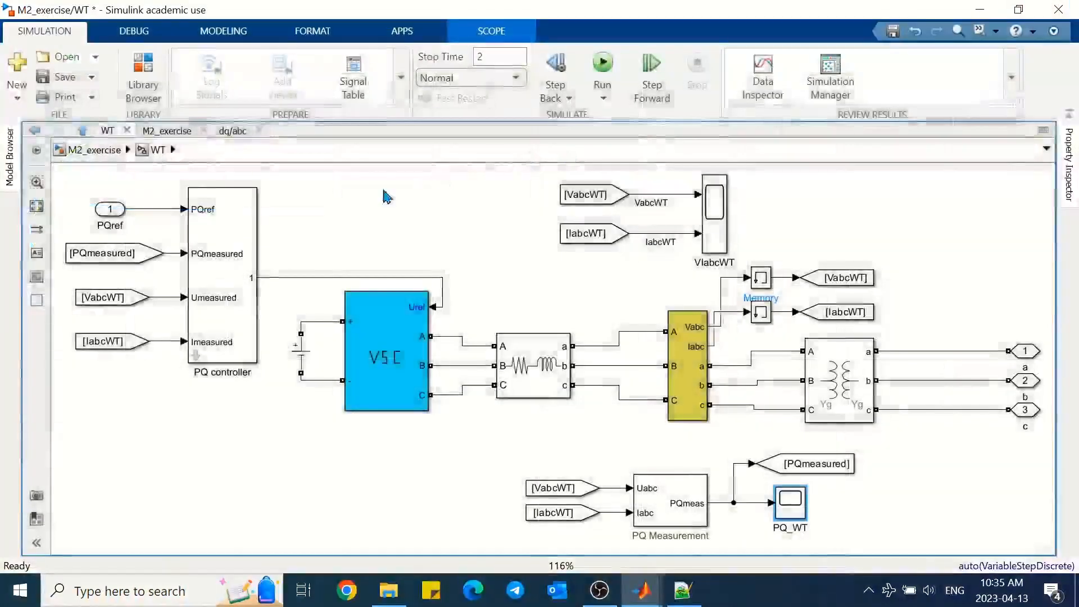
# Examine the Idq_measured signals in the controller subsystem's scope with the legend displayed, and close the scope.
pyautogui.click(57, 131)
pyautogui.doubleClick(331, 502)
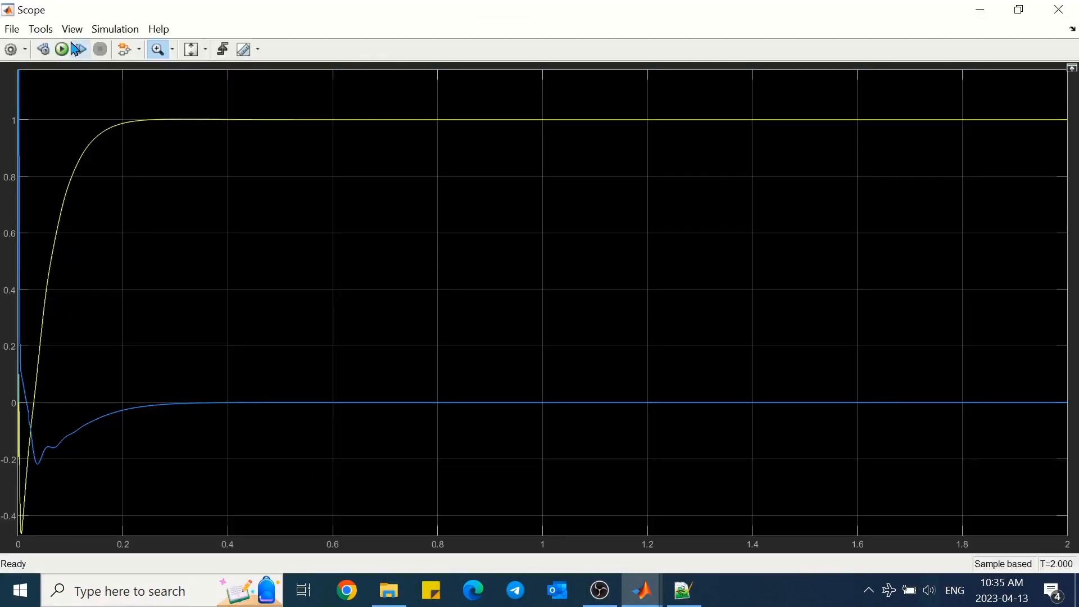
pyautogui.click(72, 28)
pyautogui.click(87, 102)
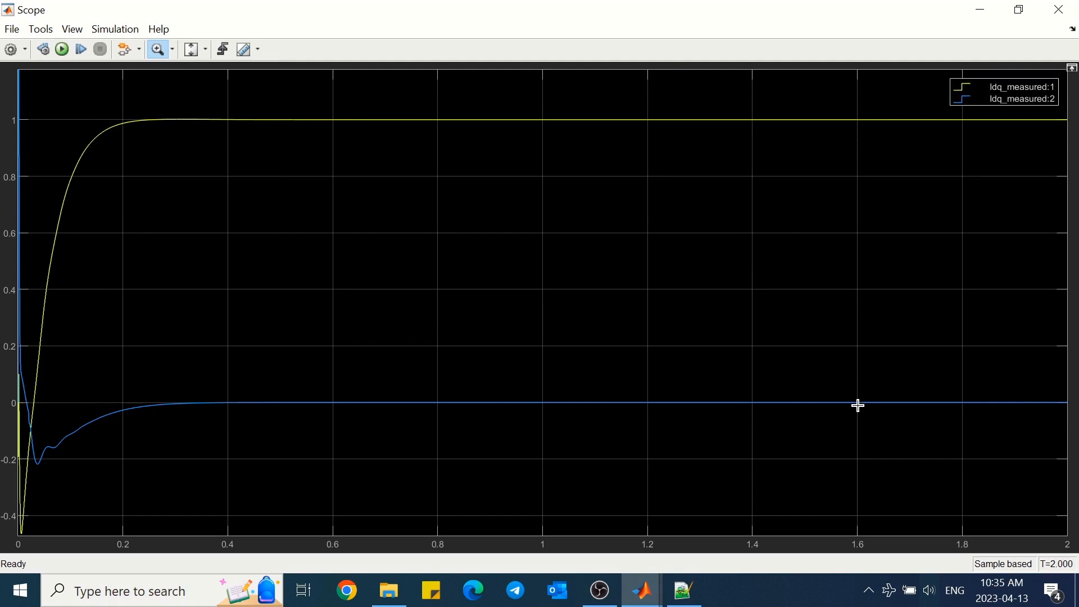
pyautogui.click(1060, 9)
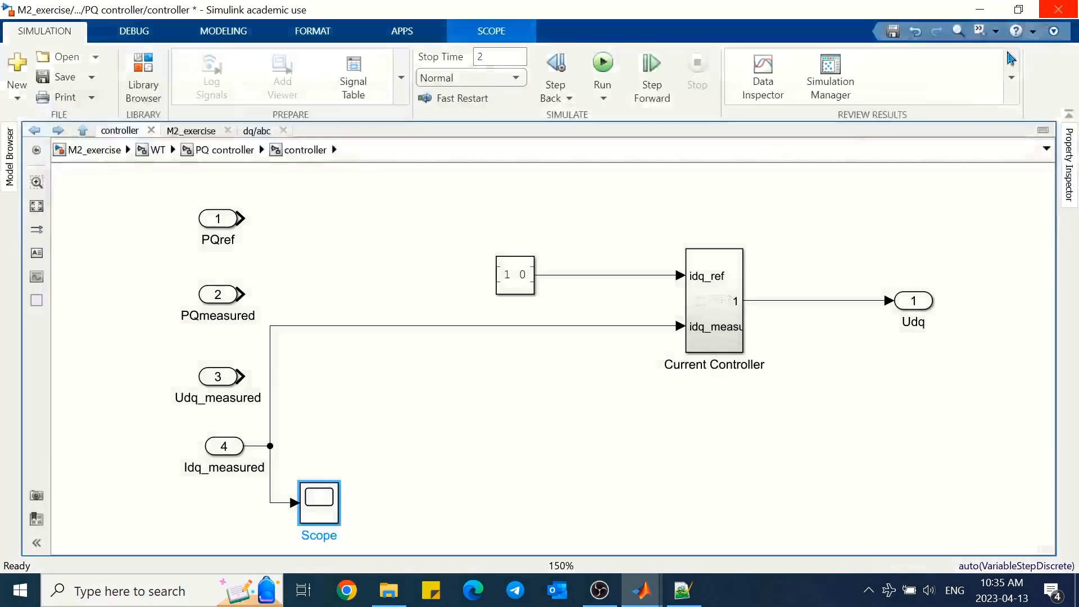
pyautogui.click(449, 204)
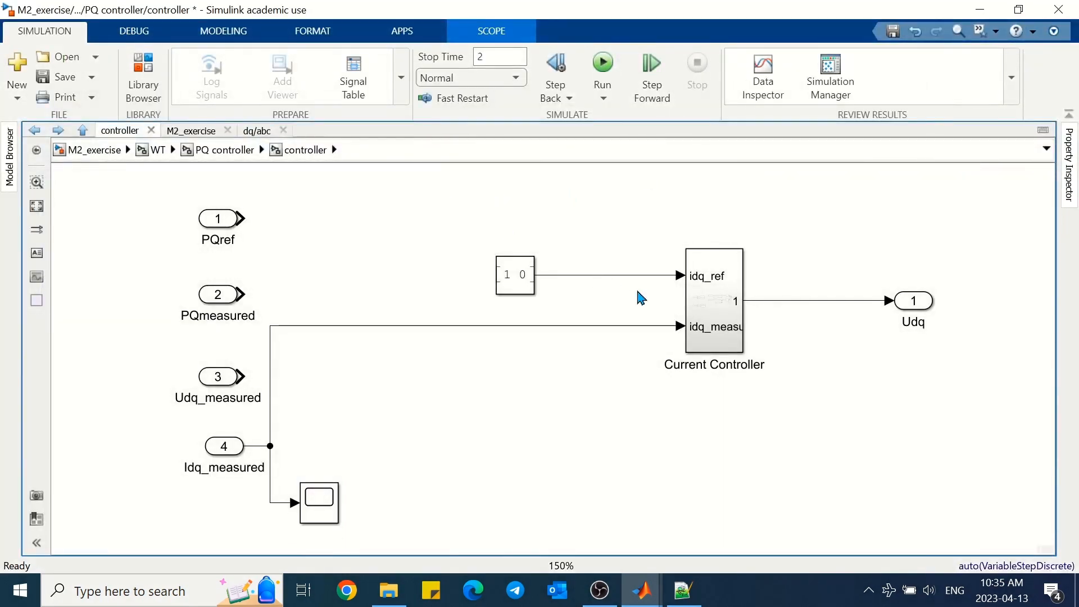
# Give the Current Controller subsystem a saved mask without the default description and Parameters groups, and widen the block to fit its port labels.
pyautogui.click(715, 306)
pyautogui.rightClick(716, 307)
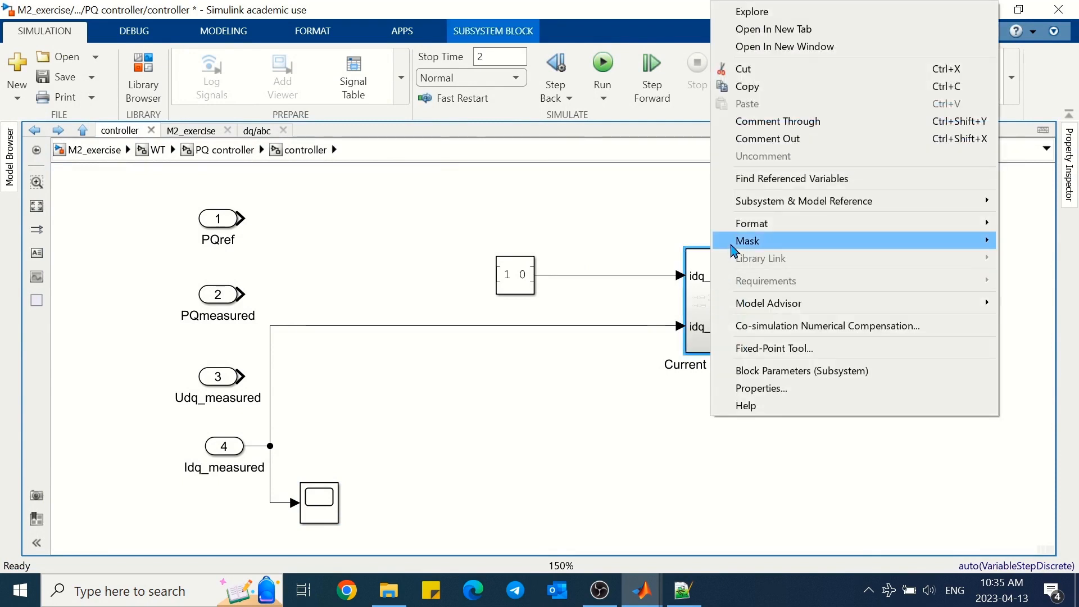
pyautogui.moveTo(731, 242)
pyautogui.click(676, 246)
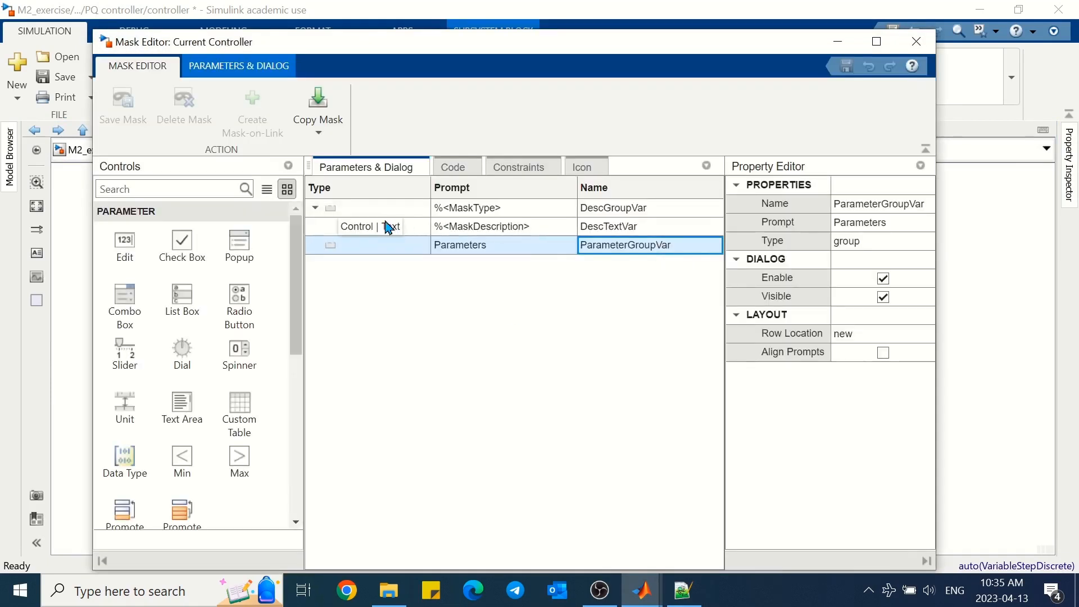
pyautogui.click(371, 209)
pyautogui.click(183, 114)
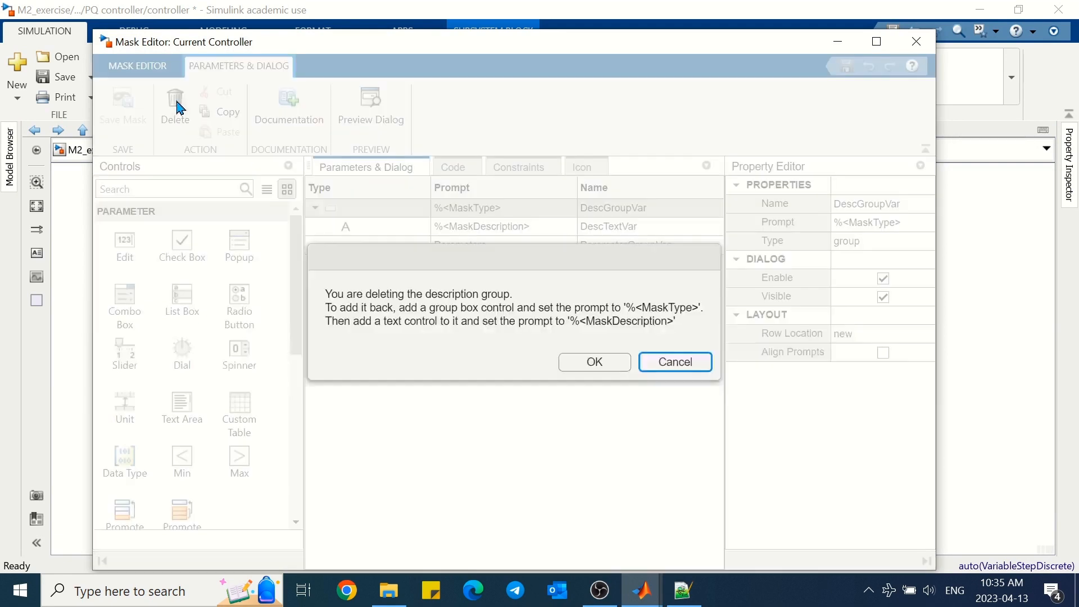
pyautogui.click(619, 366)
pyautogui.click(385, 219)
pyautogui.click(175, 107)
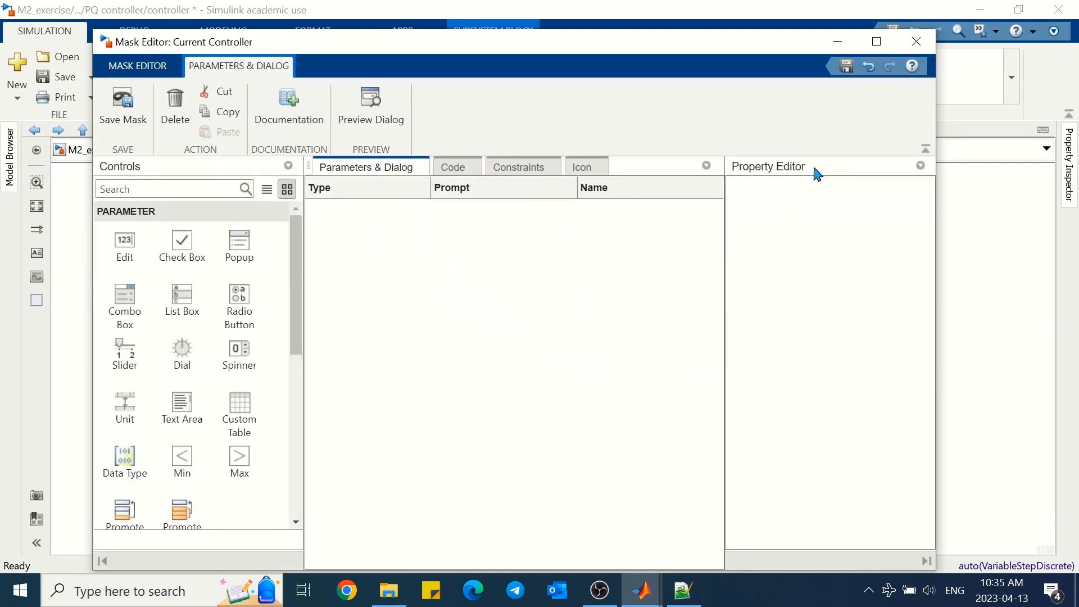
pyautogui.click(849, 67)
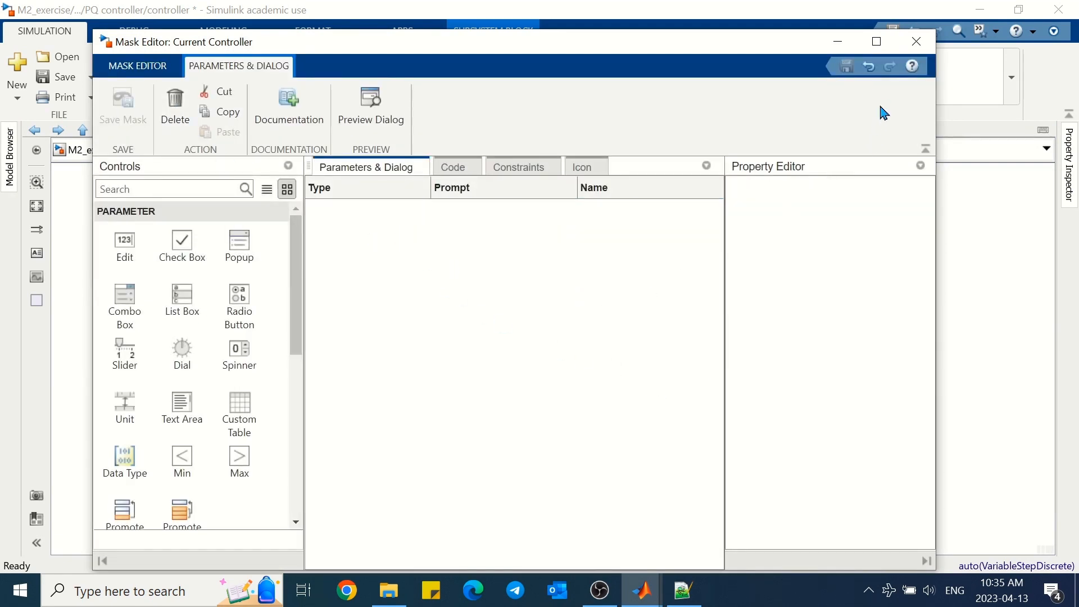
pyautogui.click(917, 42)
pyautogui.moveTo(752, 353); pyautogui.dragTo(815, 352)
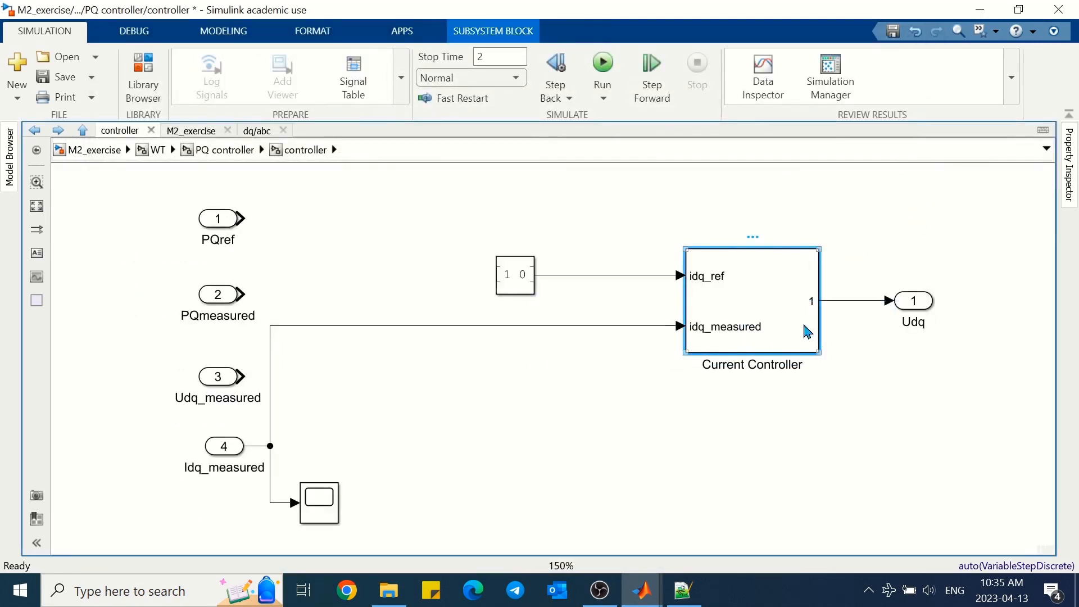
# Rename the Current Controller's output port to Udq_conv, return to the controller subsystem and save the model.
pyautogui.doubleClick(808, 333)
pyautogui.click(1023, 301)
pyautogui.doubleClick(1022, 311)
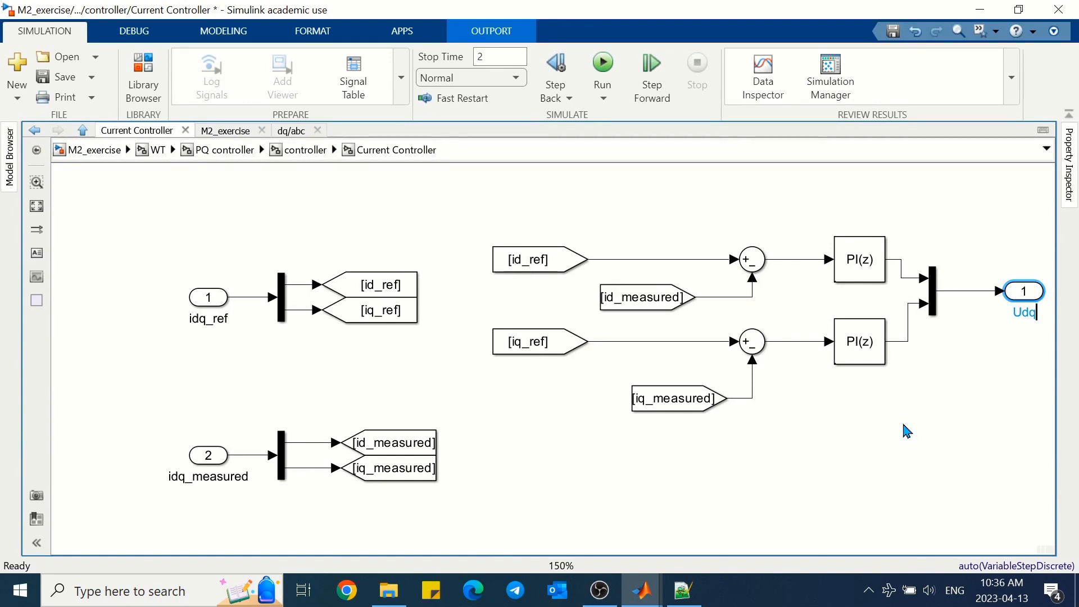
pyautogui.write('onv')
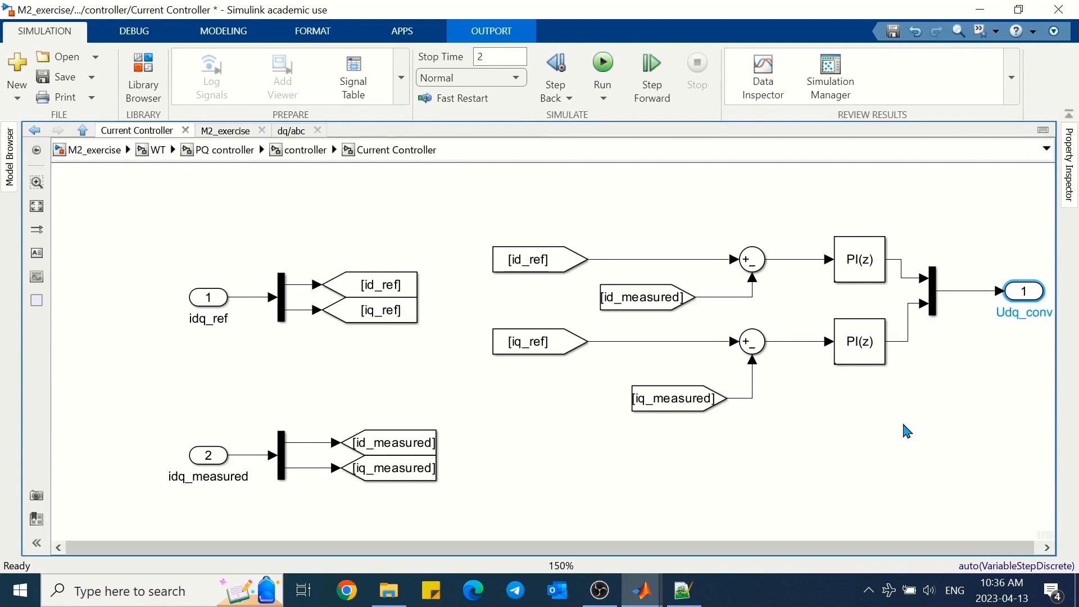
pyautogui.click(918, 348)
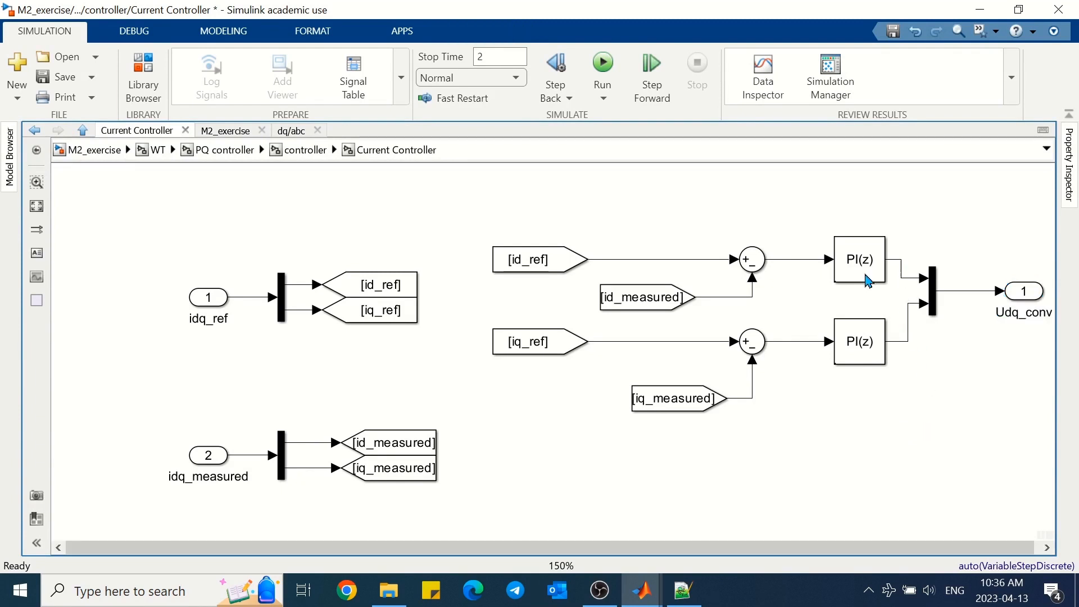
pyautogui.click(297, 150)
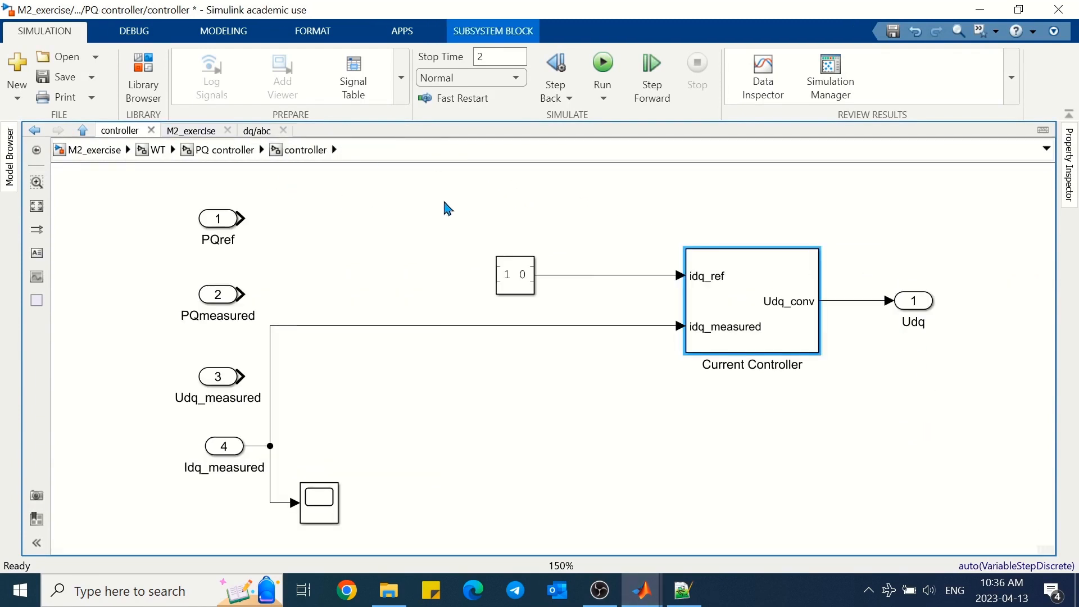
pyautogui.click(43, 77)
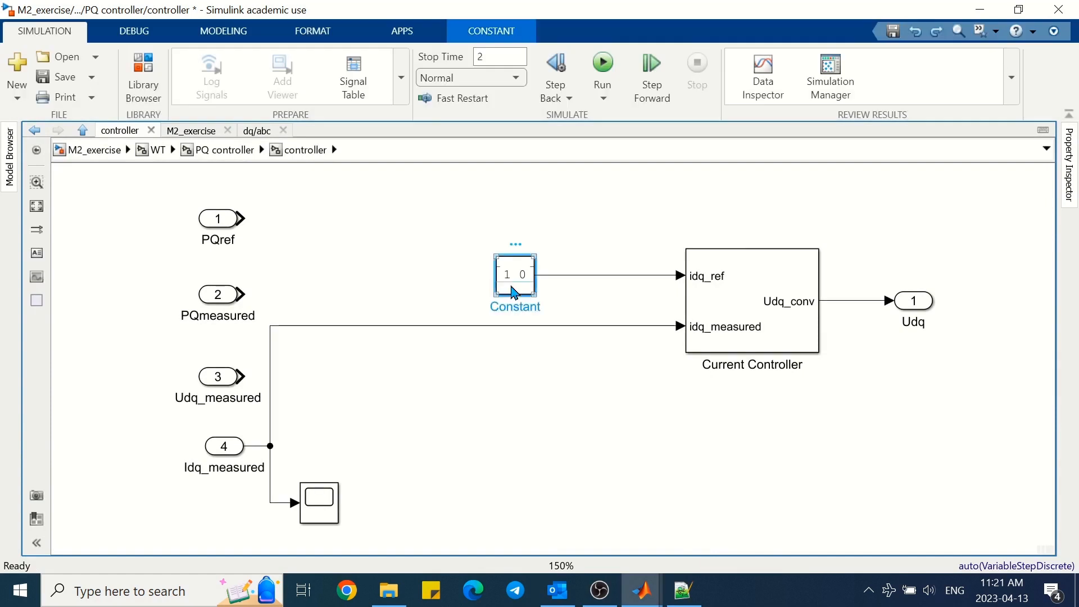
# Replace the [1 0] constant with a copy of the Current Controller feeding idq_ref, and reroute the measured-current line below the copy.
pyautogui.press('Delete')
pyautogui.click(730, 300)
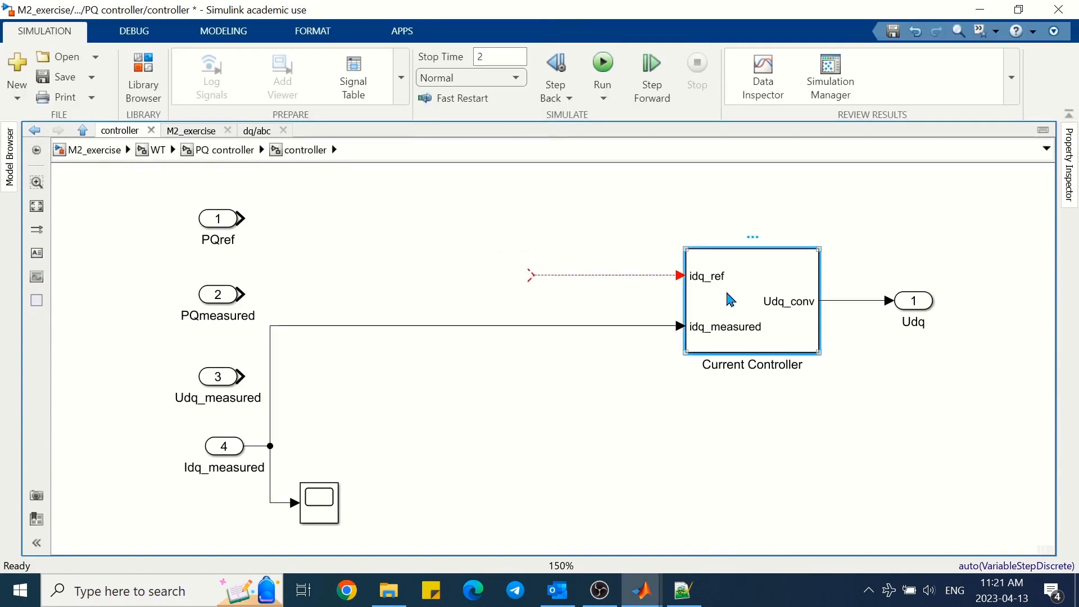
pyautogui.hotkey('ctrl', 'c')
pyautogui.click(359, 277)
pyautogui.hotkey('ctrl', 'v')
pyautogui.moveTo(364, 312); pyautogui.dragTo(472, 271)
pyautogui.moveTo(395, 327); pyautogui.dragTo(366, 419)
# Rename the copied controller block to PQ control.
pyautogui.doubleClick(440, 339)
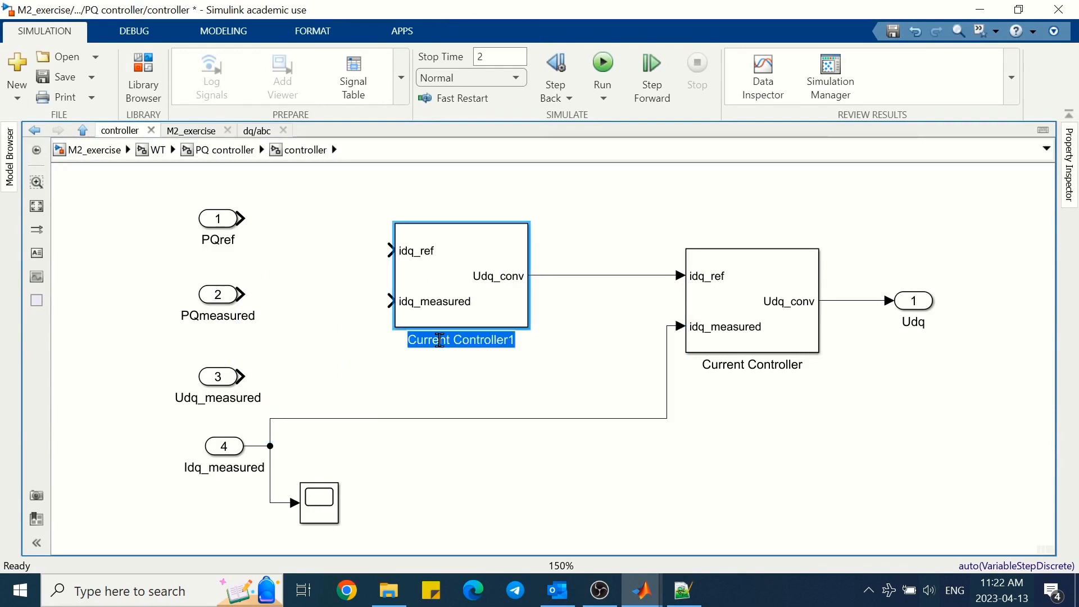
pyautogui.write('PQ')
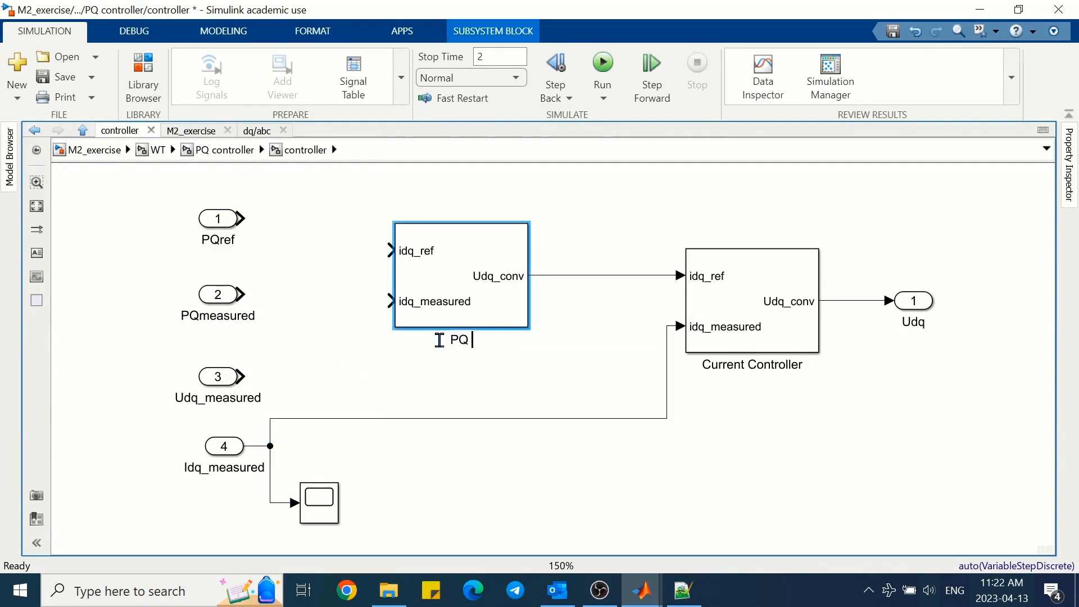
pyautogui.write(' control')
pyautogui.click(444, 379)
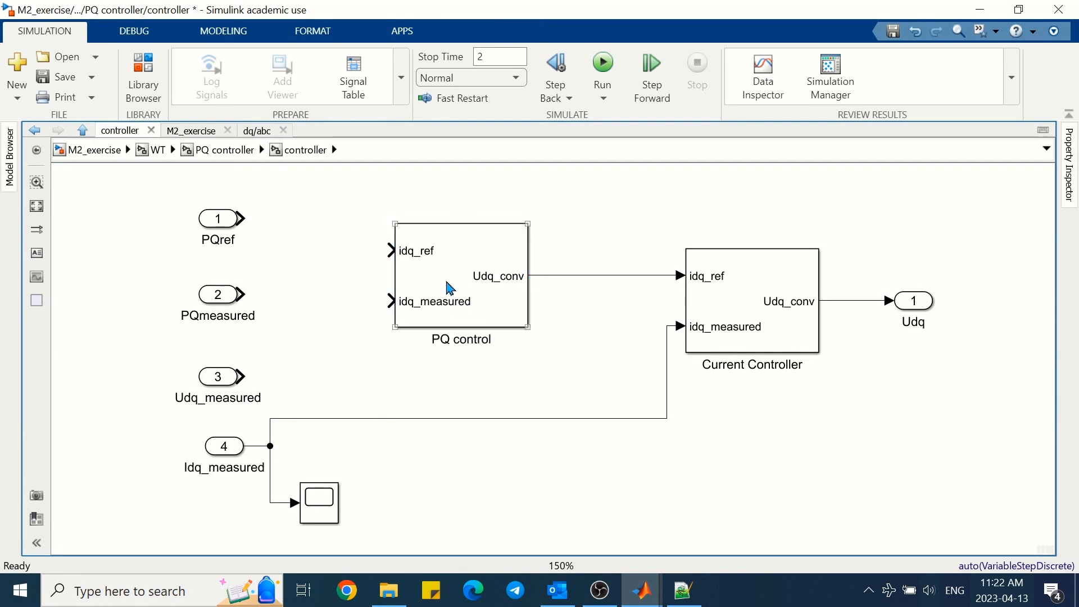
# Rename the output port inside the PQ control subsystem to Idq.
pyautogui.doubleClick(448, 285)
pyautogui.doubleClick(956, 309)
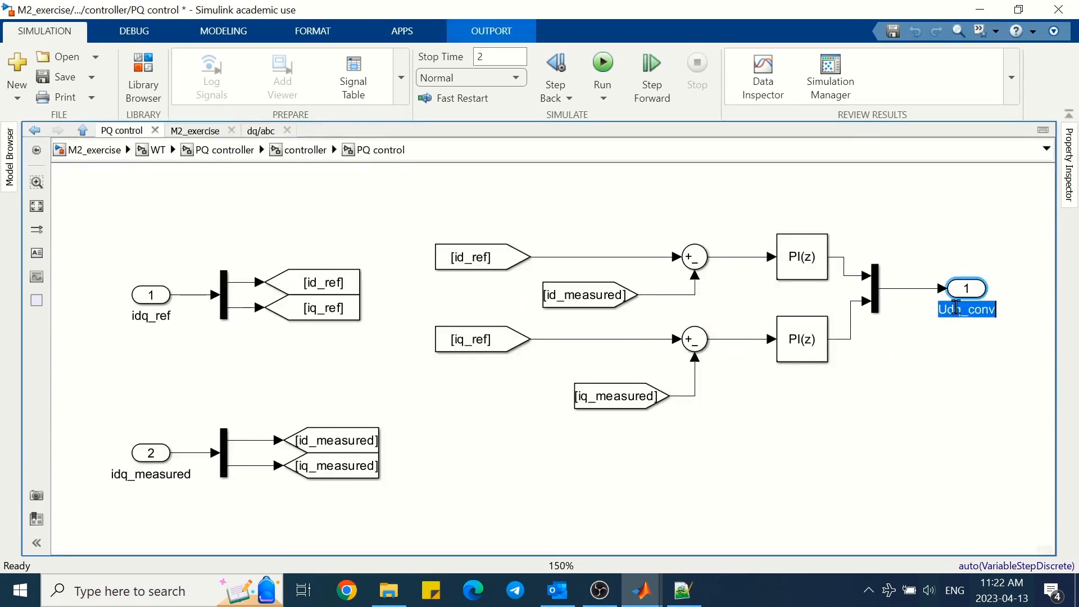
pyautogui.write('Idq')
pyautogui.click(939, 449)
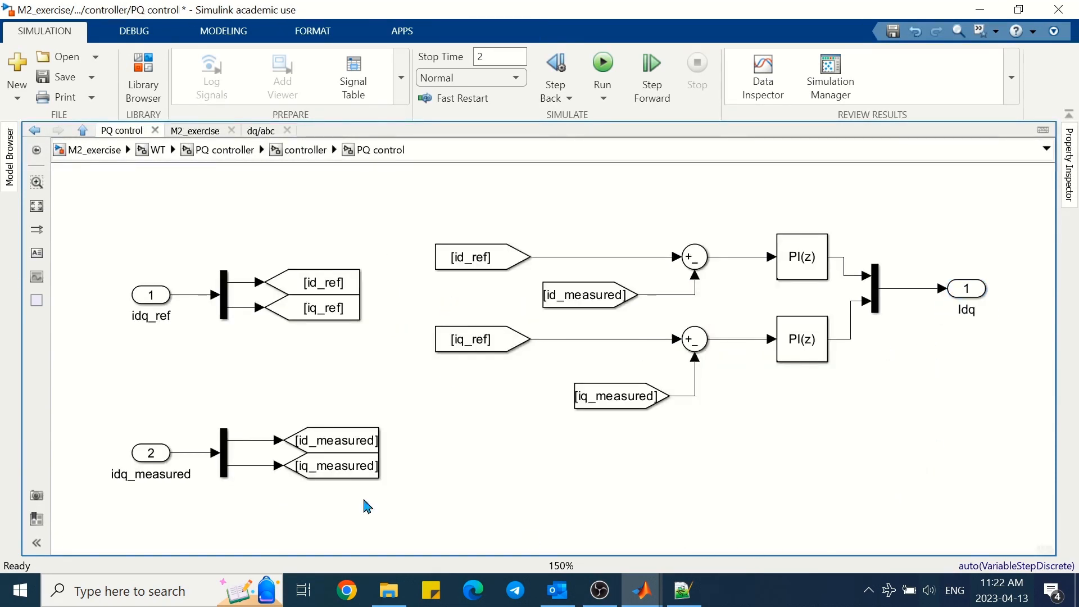
# Rename the PQ control subsystem's two input ports to PQ_ref and PQ_measured.
pyautogui.doubleClick(143, 316)
pyautogui.click(148, 317)
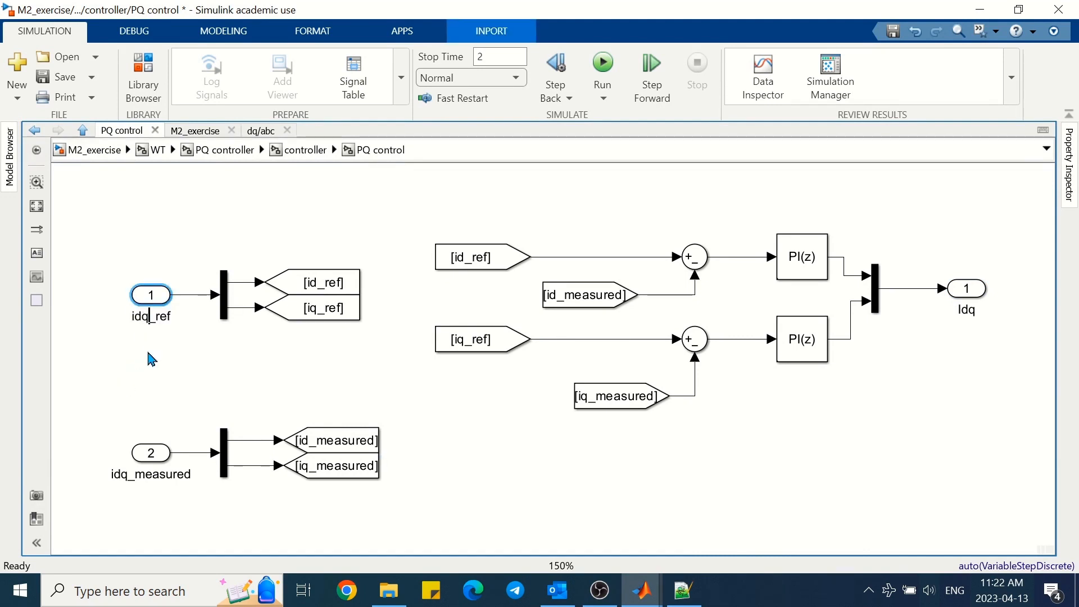
pyautogui.write('PQ')
pyautogui.click(152, 360)
pyautogui.click(128, 474)
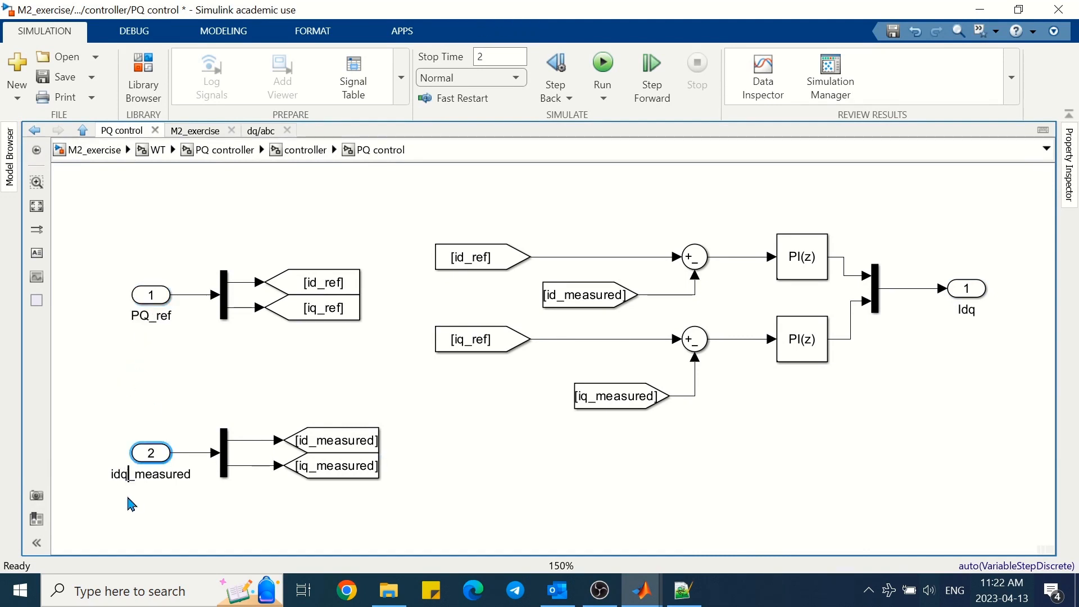
pyautogui.press('BackSpace')
pyautogui.press('BackSpace')
pyautogui.write('PQ')
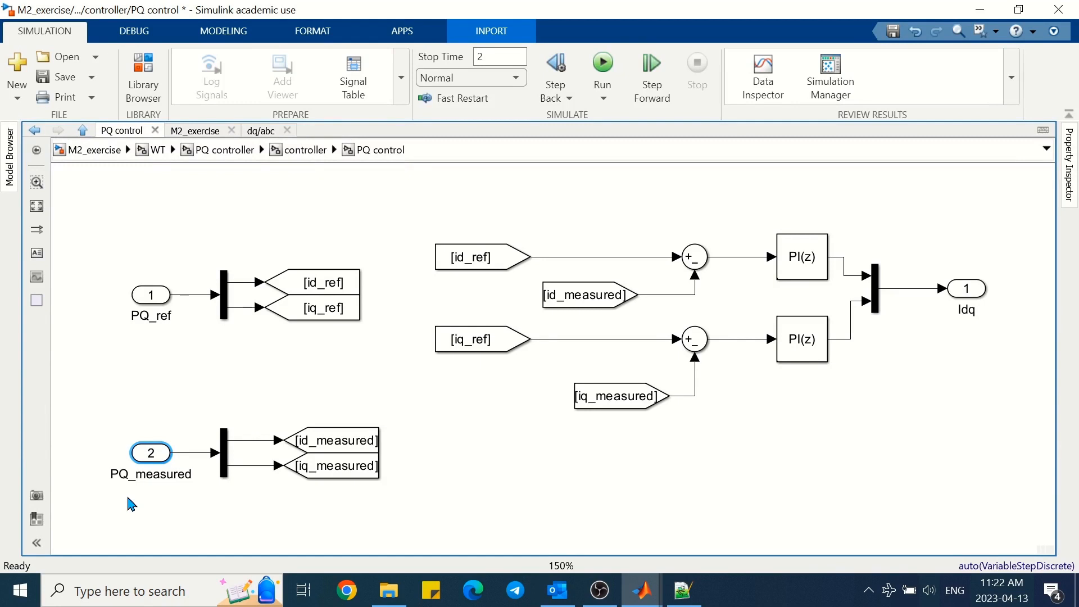
pyautogui.click(125, 374)
# Change the Goto tag of the upper PQ_ref signal from id_ref to P_ref.
pyautogui.doubleClick(314, 291)
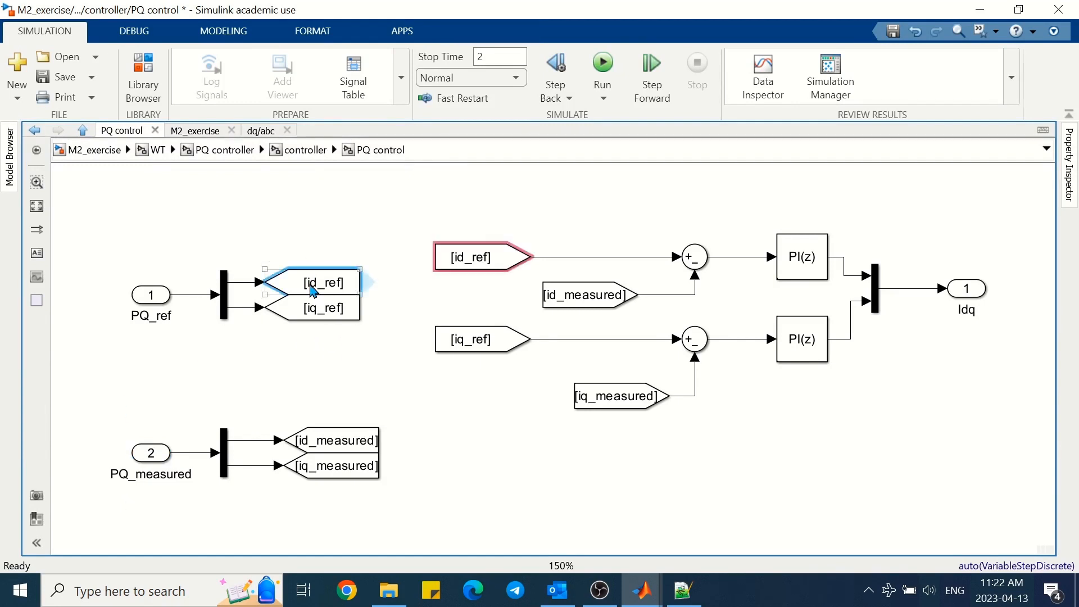
pyautogui.click(437, 250)
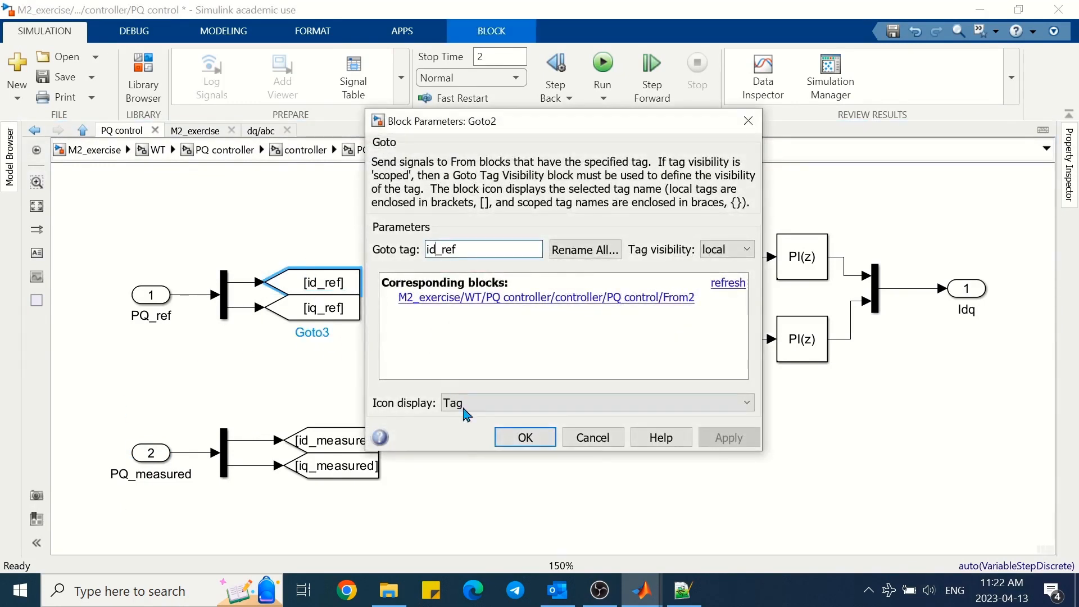
pyautogui.press('BackSpace')
pyautogui.press('BackSpace')
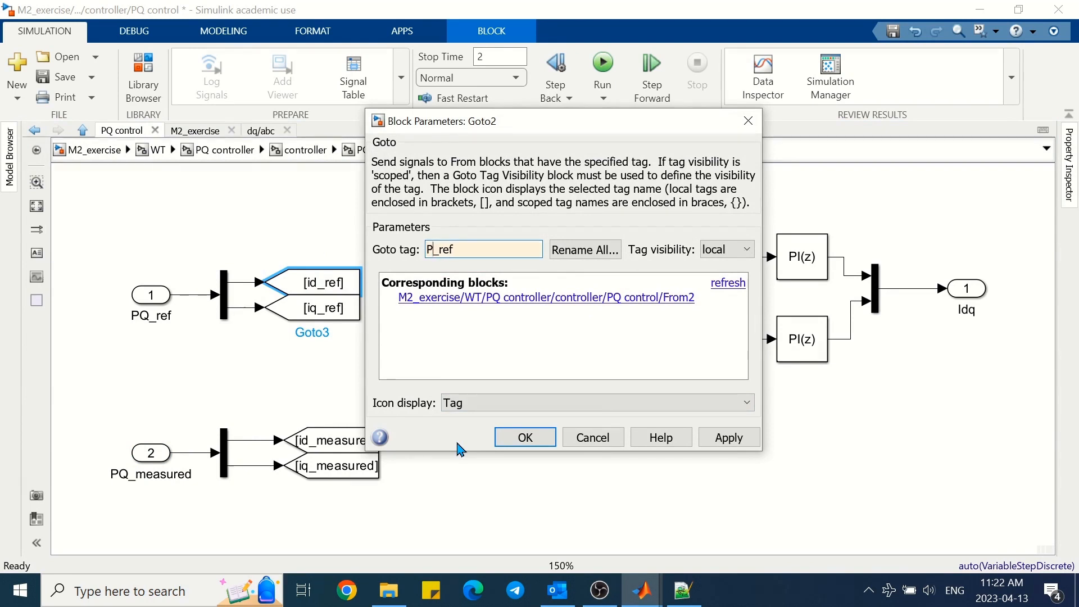
pyautogui.press('Return')
# Change the Goto tag of the lower PQ_ref signal from iq_ref to Q_ref.
pyautogui.doubleClick(313, 309)
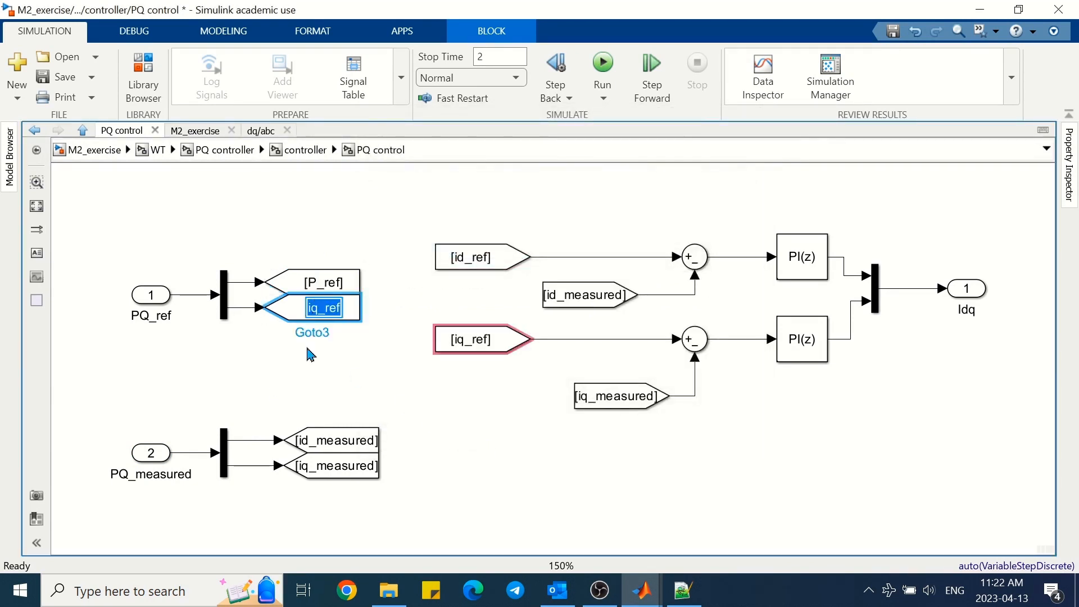
pyautogui.press('Left')
pyautogui.press('Right')
pyautogui.press('Right')
pyautogui.press('BackSpace')
pyautogui.press('BackSpace')
pyautogui.write('Q')
pyautogui.click(275, 389)
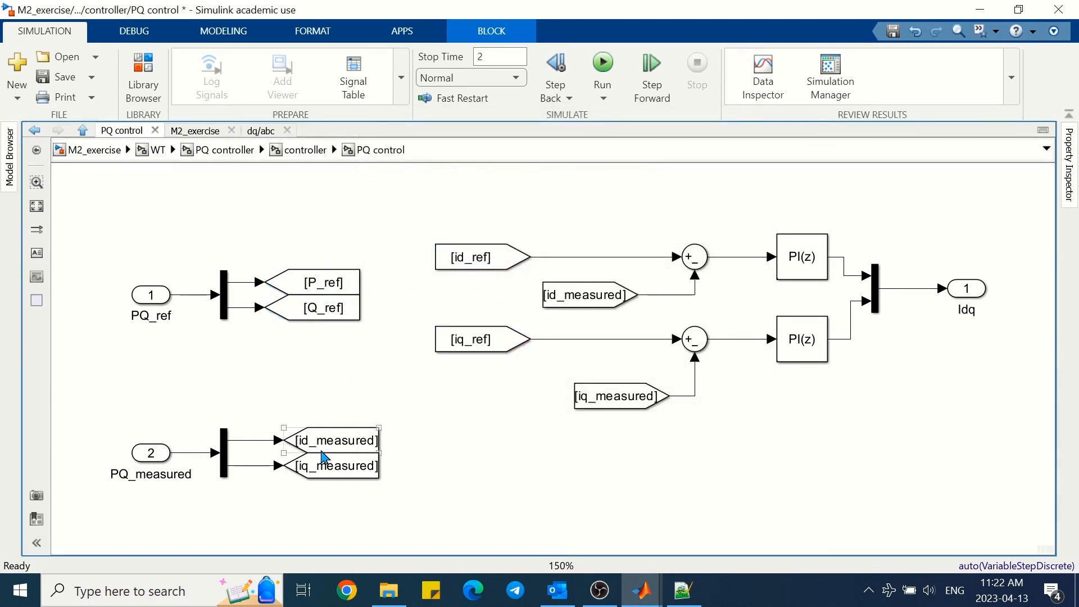
# Change the Goto tag of the upper PQ_measured signal from id_measured to P_measured.
pyautogui.click(310, 441)
pyautogui.click(309, 441)
pyautogui.click(308, 440)
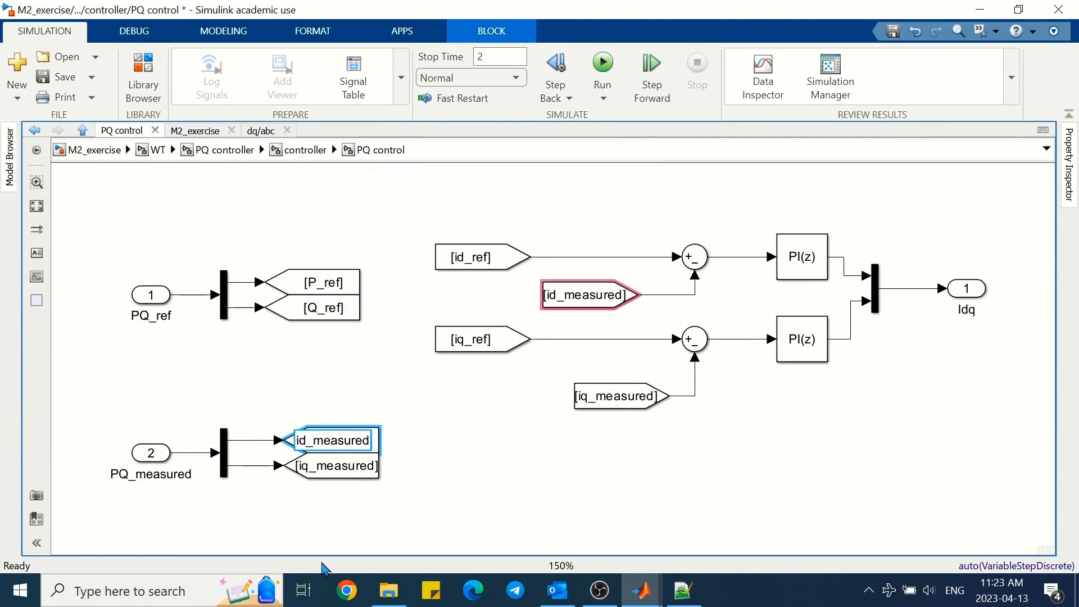
pyautogui.press('BackSpace')
pyautogui.press('BackSpace')
pyautogui.write('P')
pyautogui.click(323, 499)
# Change the Goto tag of the lower PQ_measured signal from iq_measured to Q_measured.
pyautogui.doubleClick(323, 466)
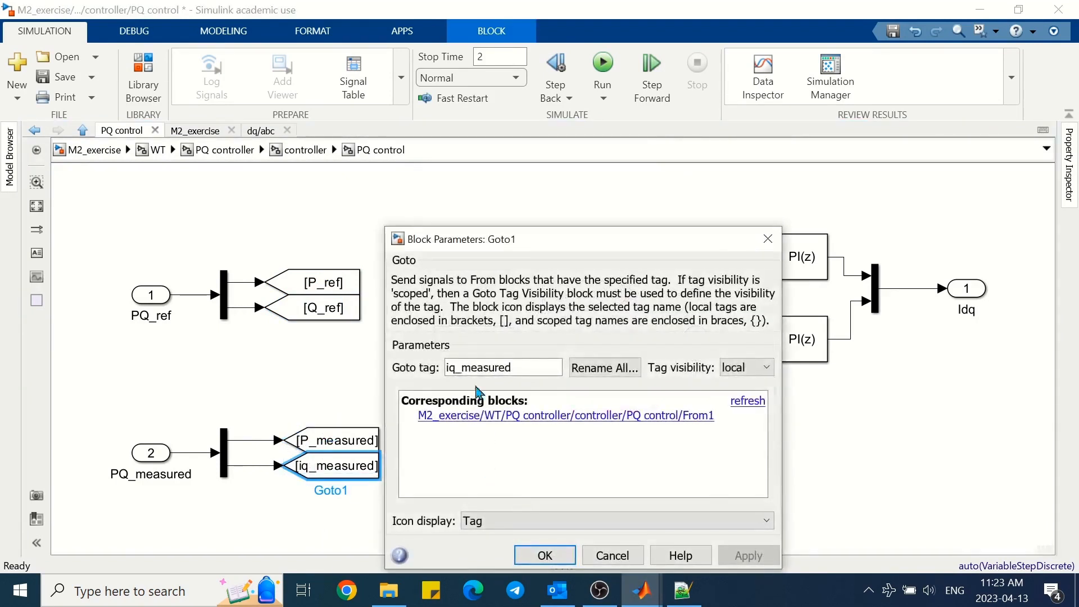
pyautogui.click(455, 368)
pyautogui.press('BackSpace')
pyautogui.press('BackSpace')
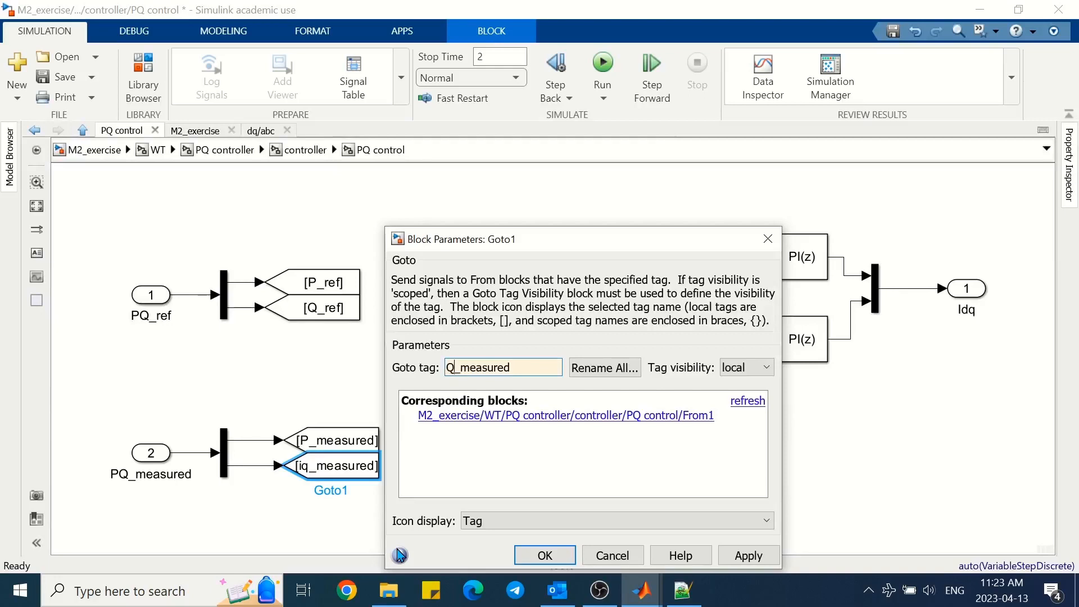
pyautogui.write('Q')
pyautogui.press('Return')
pyautogui.click(441, 463)
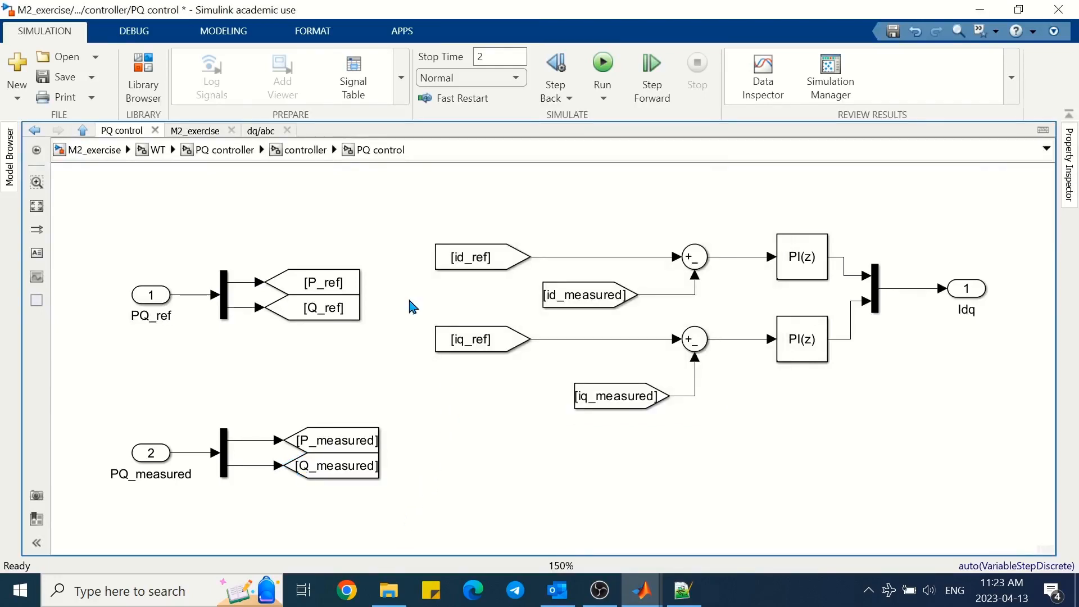
# Delete the four old From blocks id_ref, id_measured, iq_ref and iq_measured feeding the sum blocks.
pyautogui.click(450, 258)
pyautogui.press('Delete')
pyautogui.click(559, 295)
pyautogui.press('Delete')
pyautogui.click(509, 339)
pyautogui.press('Delete')
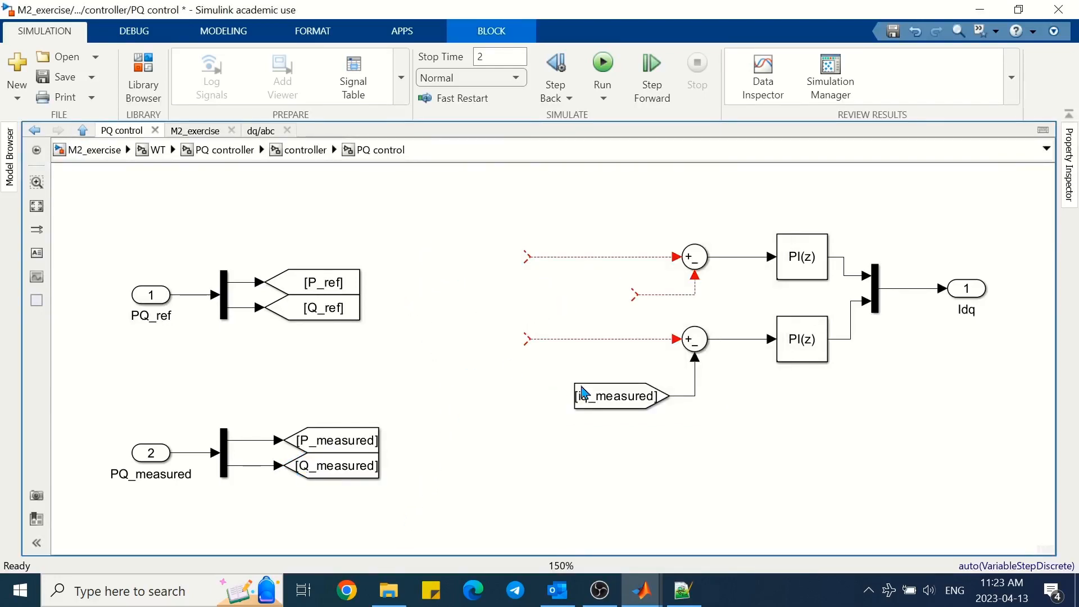
pyautogui.press('Delete')
# Create From blocks for P_ref, P_measured, Q_ref and Q_measured from their Goto blocks and connect them to the matching sum inputs.
pyautogui.moveTo(374, 281); pyautogui.dragTo(485, 265)
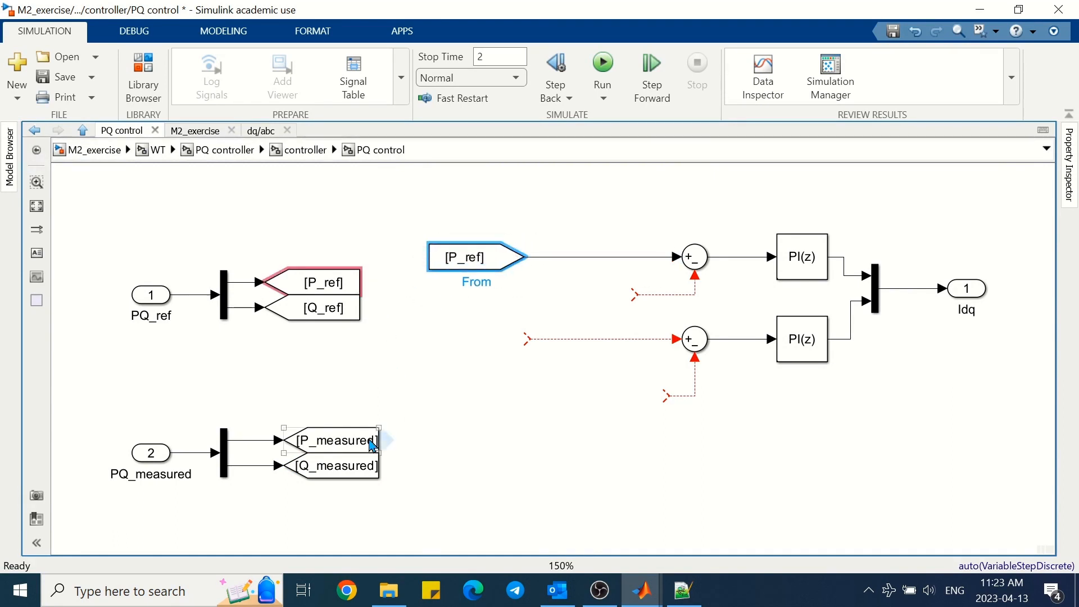
pyautogui.moveTo(385, 440); pyautogui.dragTo(585, 304)
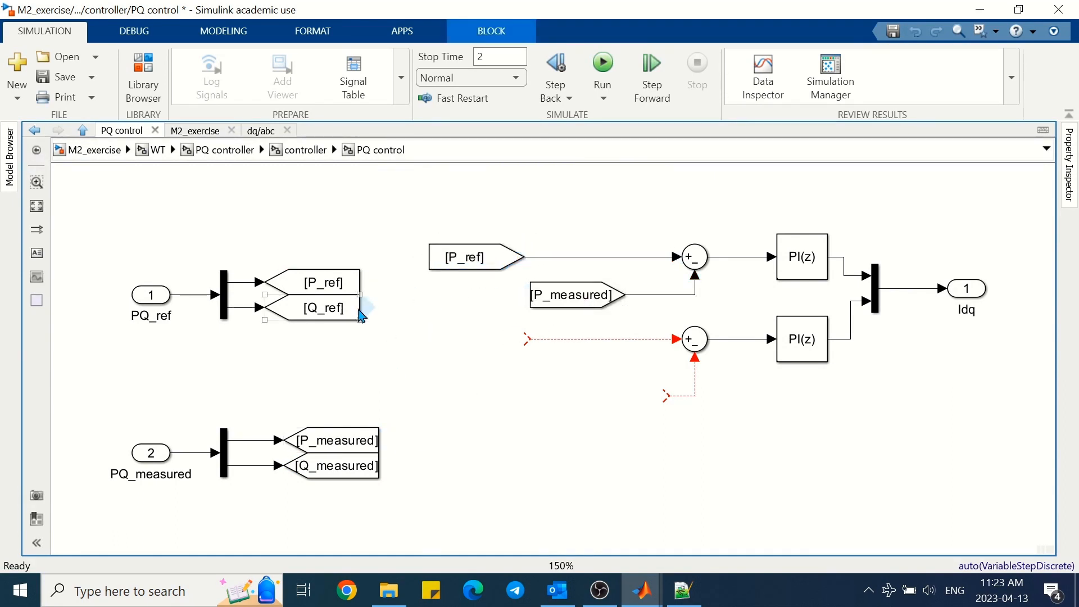
pyautogui.moveTo(361, 315); pyautogui.dragTo(484, 344)
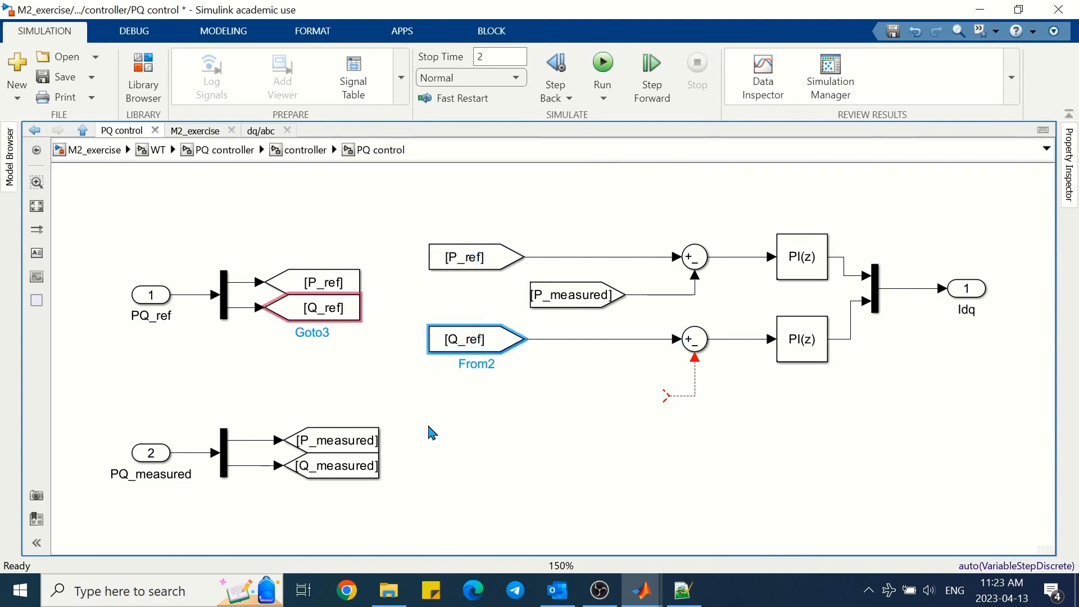
pyautogui.moveTo(385, 465); pyautogui.dragTo(559, 419)
pyautogui.click(550, 461)
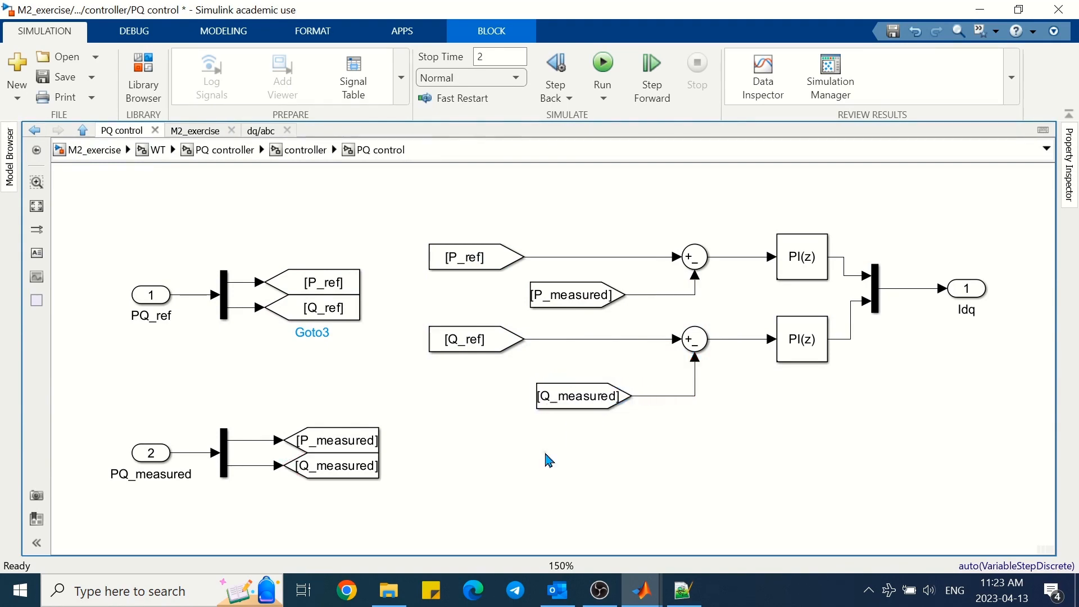
# Set the proportional gain of the upper PI controller to Kp_PowerControl.
pyautogui.click(789, 273)
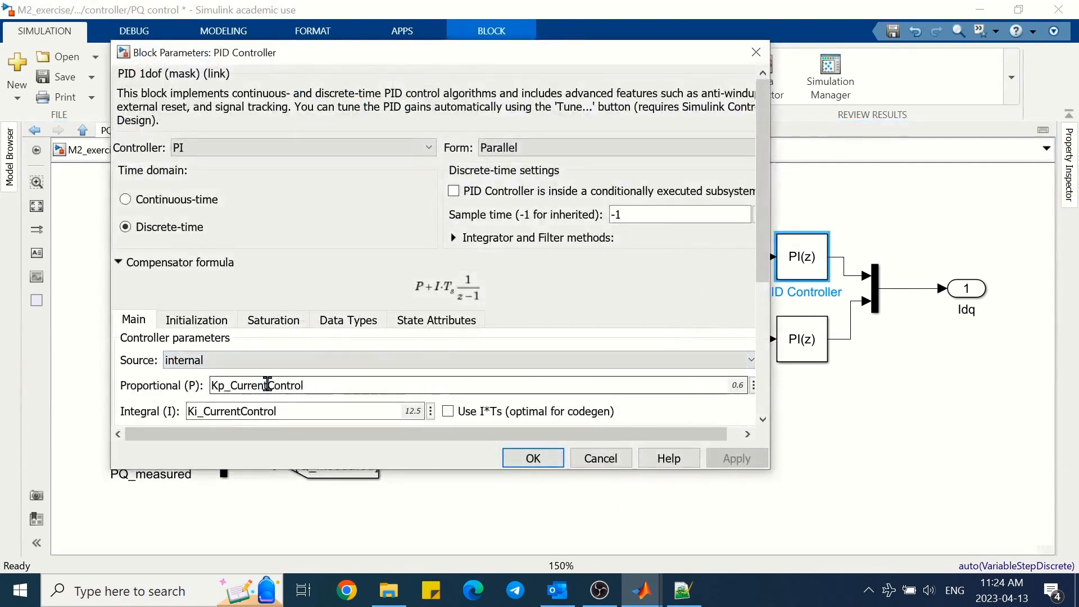
pyautogui.click(270, 385)
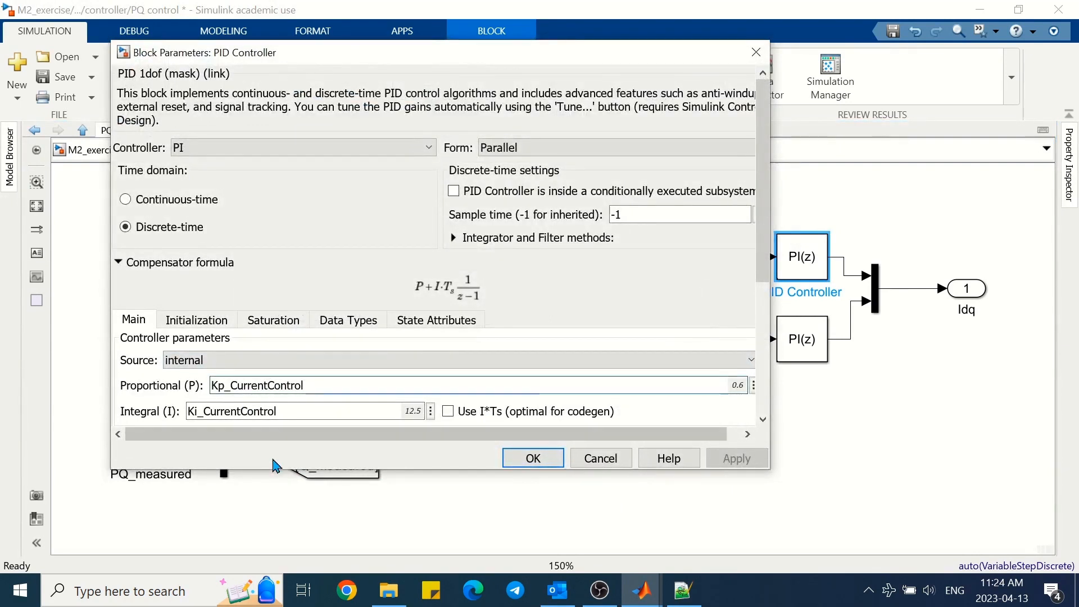
pyautogui.press('BackSpace')
pyautogui.press('BackSpace')
pyautogui.write('wer')
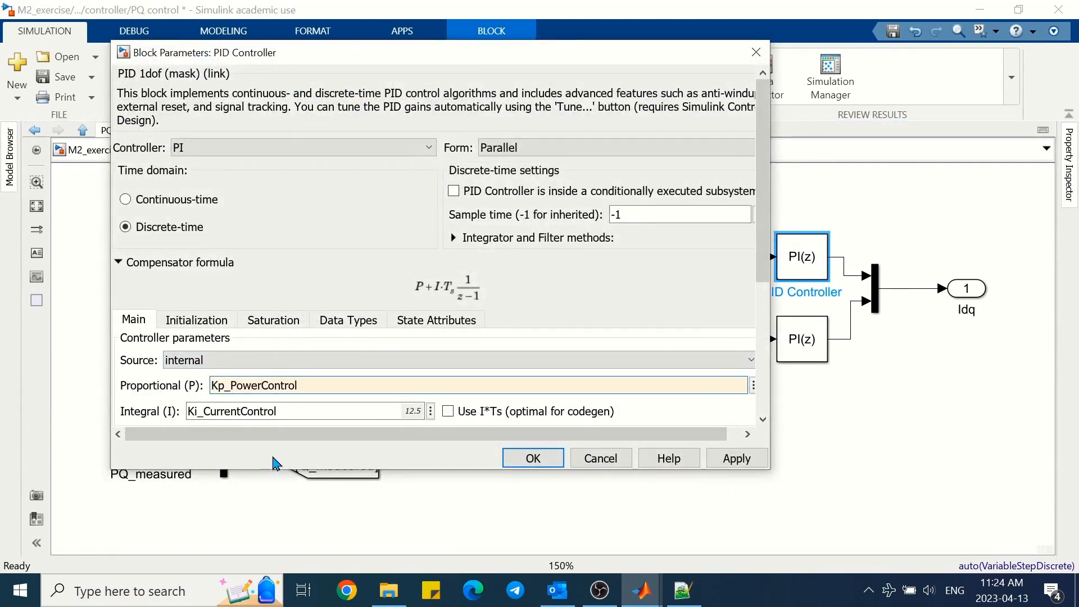
# Set the upper PI controller's integral gain to Ki_PowerControl and accept the block parameters.
pyautogui.press('Tab')
pyautogui.press('End')
pyautogui.press('Left')
pyautogui.press('Left')
pyautogui.press('Left')
pyautogui.press('Left')
pyautogui.press('Left')
pyautogui.press('Left')
pyautogui.press('Left')
pyautogui.press('BackSpace')
pyautogui.press('BackSpace')
pyautogui.press('BackSpace')
pyautogui.press('BackSpace')
pyautogui.press('BackSpace')
pyautogui.press('BackSpace')
pyautogui.press('BackSpace')
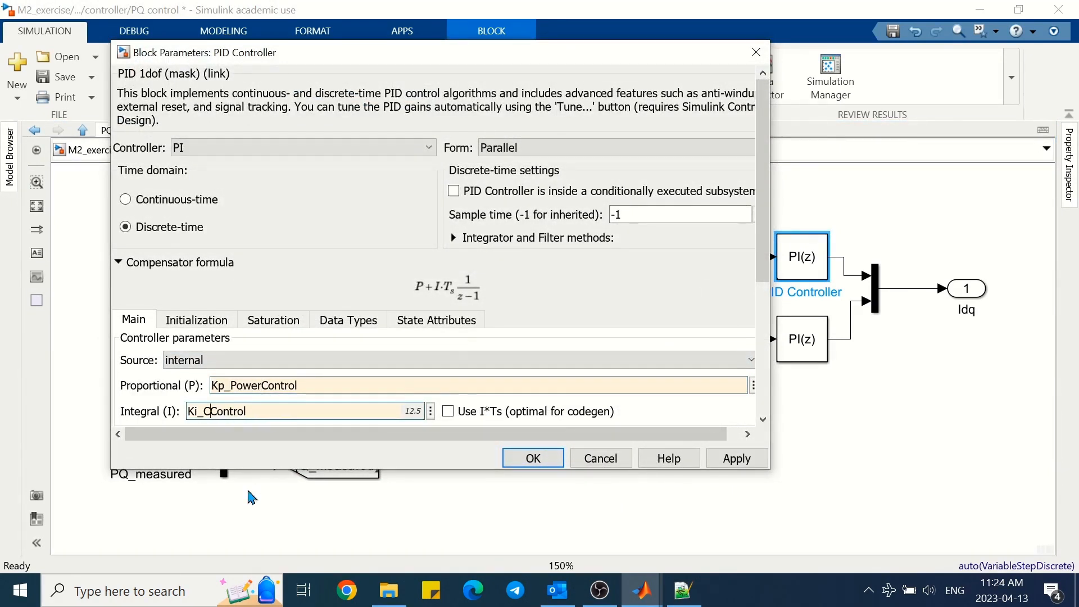
pyautogui.write('Power')
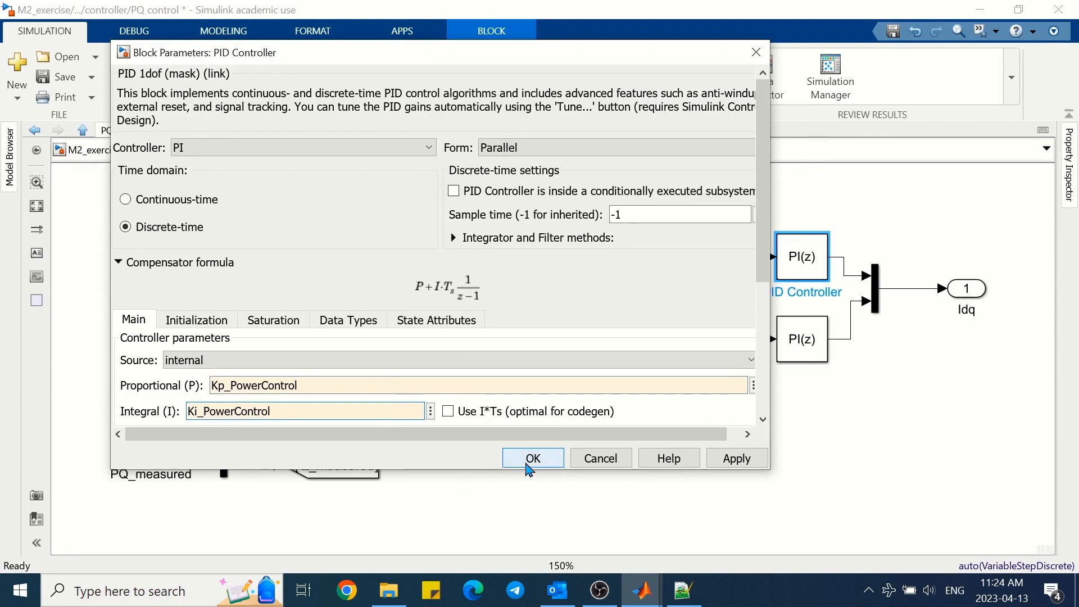
pyautogui.click(531, 459)
# Replace the lower PI controller in the Q branch with a copy of the upper PI controller.
pyautogui.click(801, 359)
pyautogui.press('Delete')
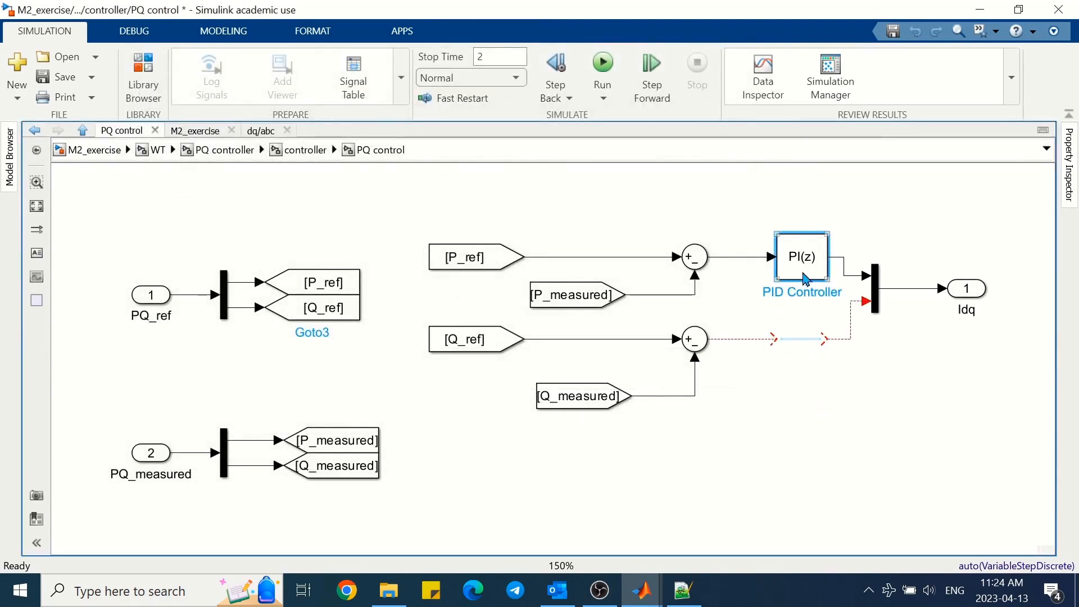
pyautogui.moveTo(800, 273); pyautogui.dragTo(804, 344)
pyautogui.click(815, 439)
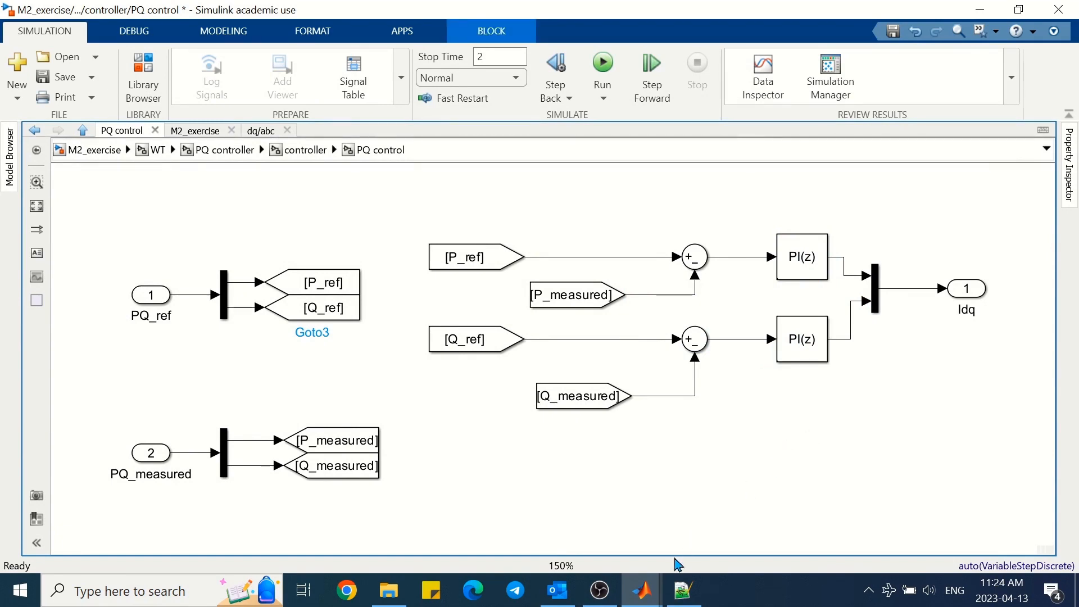
# Switch to the M2_exercise_parameter.m script and add the comment "% Grid side controller" plus a blank line under the Controllers heading.
pyautogui.moveTo(643, 591)
pyautogui.click(686, 512)
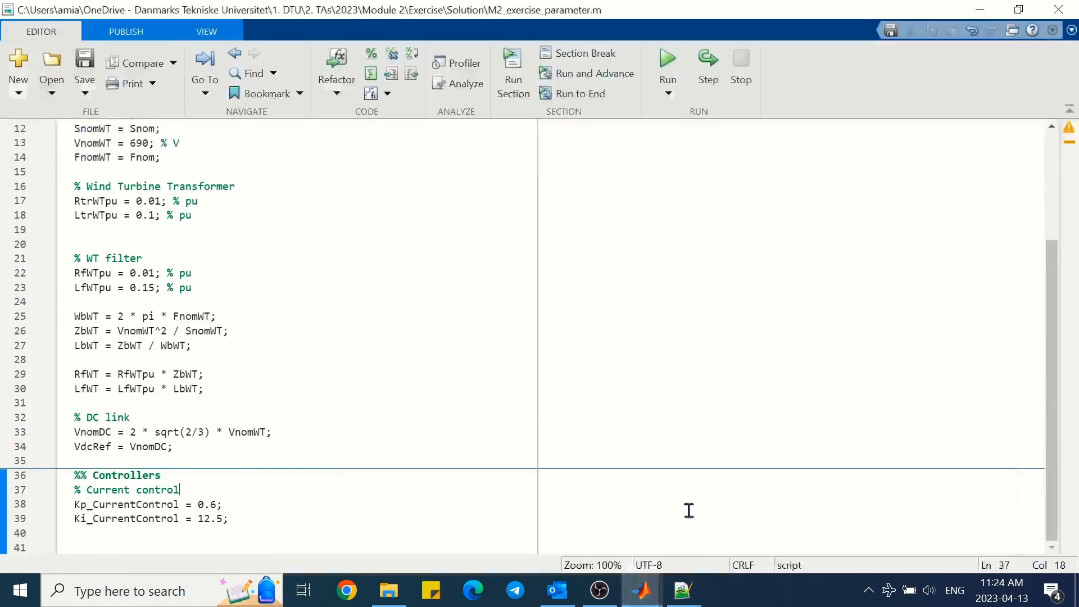
pyautogui.click(180, 480)
pyautogui.press('Return')
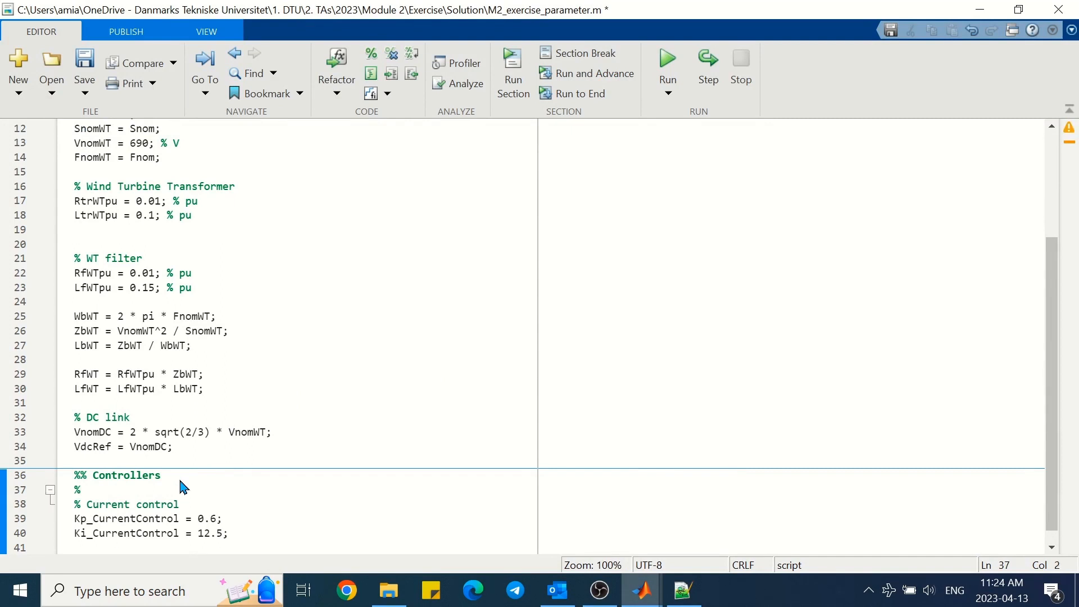
pyautogui.write('% Grid side controller')
pyautogui.click(259, 537)
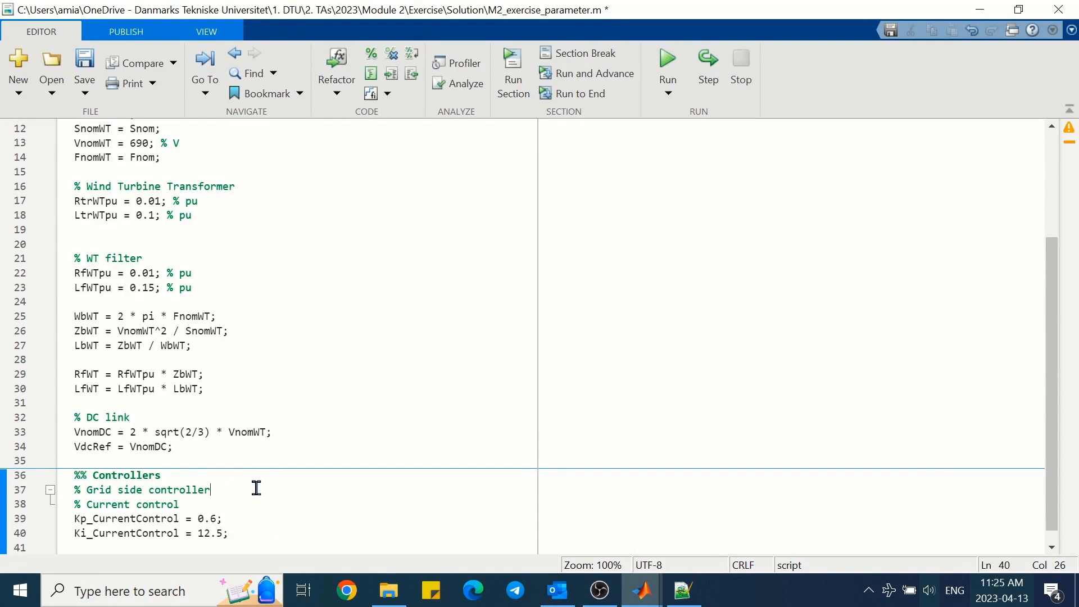
pyautogui.press('Return')
# Add a "% Power control" comment with blank lines around it after the current control gains.
pyautogui.click(257, 543)
pyautogui.press('Return')
pyautogui.press('Return')
pyautogui.press('Return')
pyautogui.press('Return')
pyautogui.press('Up')
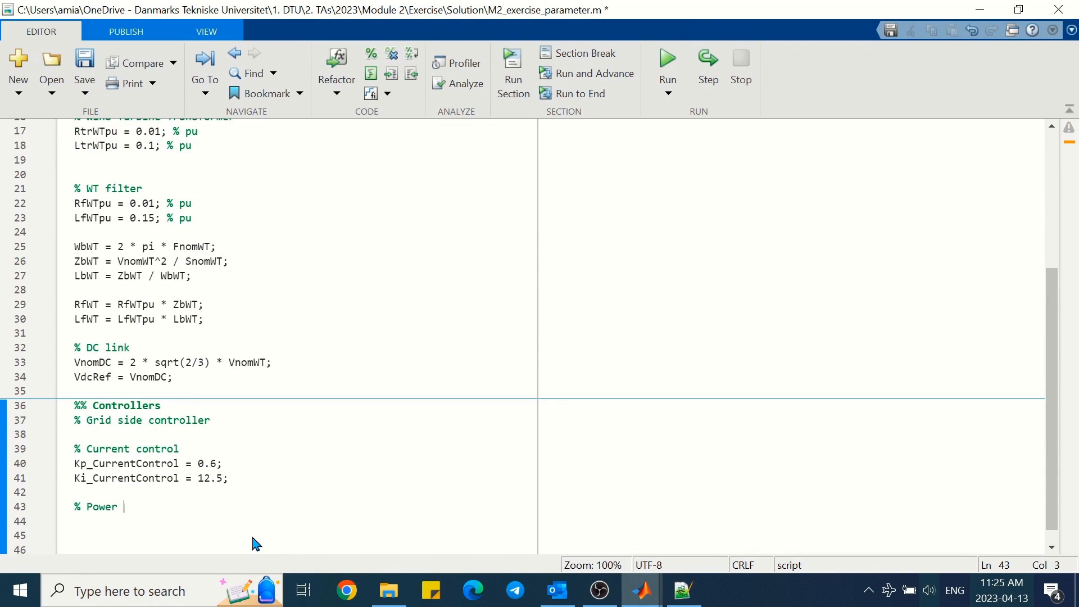
# Copy the two current control gain lines and paste them under the Power control comment.
pyautogui.moveTo(231, 478); pyautogui.dragTo(76, 462)
pyautogui.hotkey('ctrl', 'c')
pyautogui.click(90, 537)
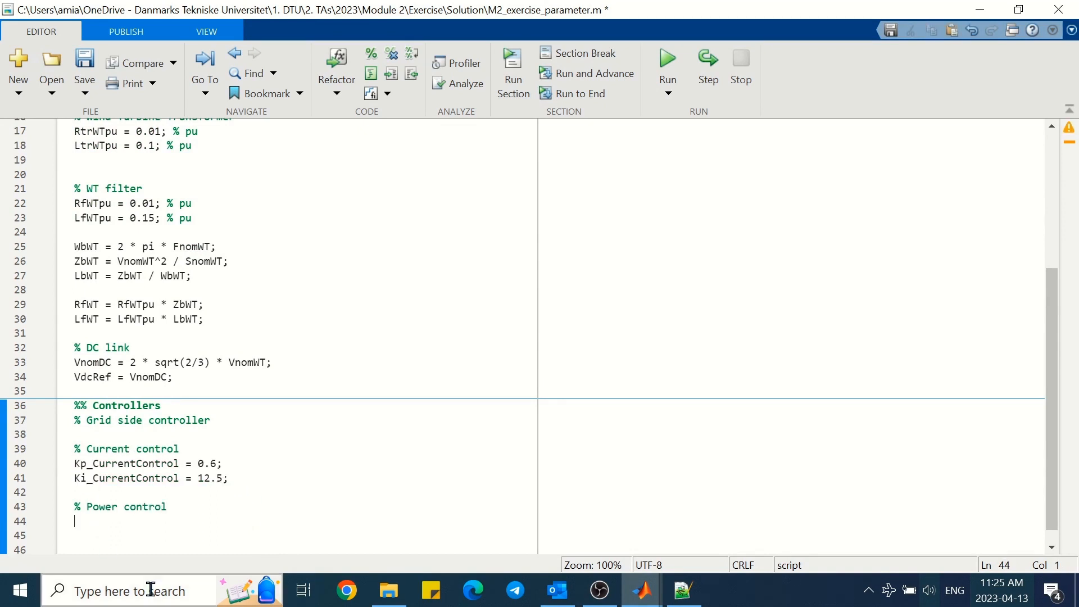
pyautogui.press('BackSpace')
pyautogui.hotkey('ctrl', 'v')
# Rename the pasted proportional gain variable to Kp_PowerControl.
pyautogui.click(138, 519)
pyautogui.press('BackSpace')
pyautogui.press('BackSpace')
pyautogui.press('BackSpace')
pyautogui.press('BackSpace')
pyautogui.press('BackSpace')
pyautogui.press('BackSpace')
pyautogui.press('BackSpace')
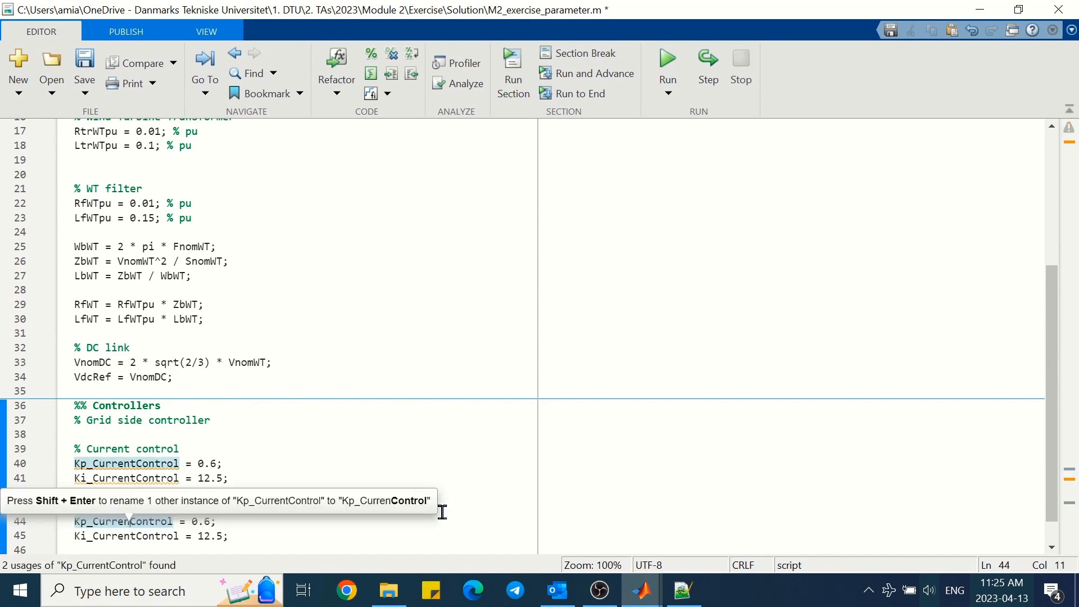
pyautogui.write('Power')
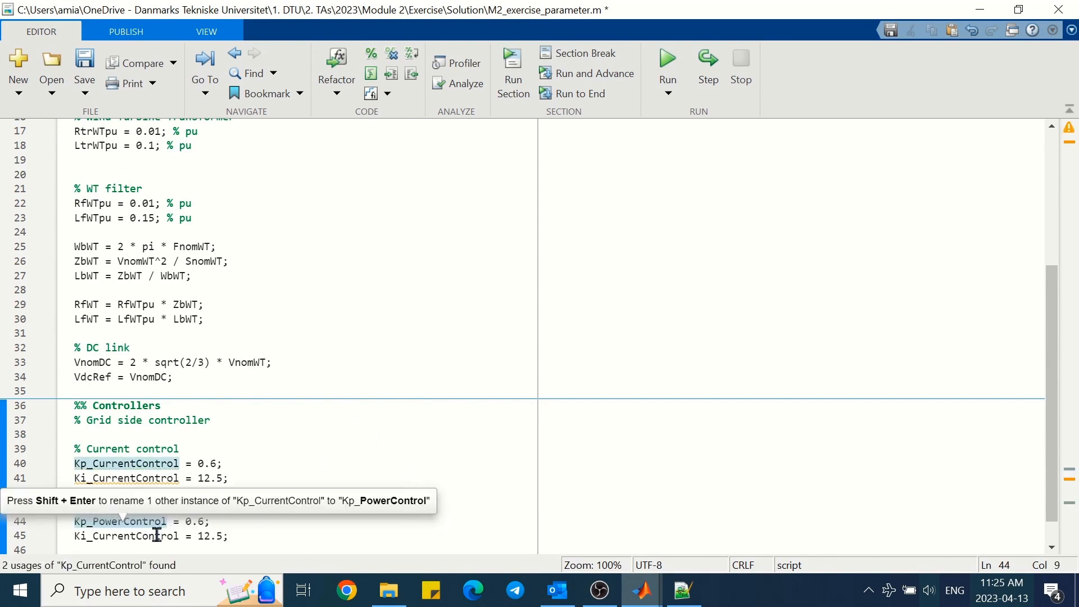
# Rename the pasted integral gain variable to Ki_PowerControl.
pyautogui.click(137, 536)
pyautogui.press('BackSpace')
pyautogui.press('BackSpace')
pyautogui.press('BackSpace')
pyautogui.press('BackSpace')
pyautogui.press('BackSpace')
pyautogui.press('BackSpace')
pyautogui.press('BackSpace')
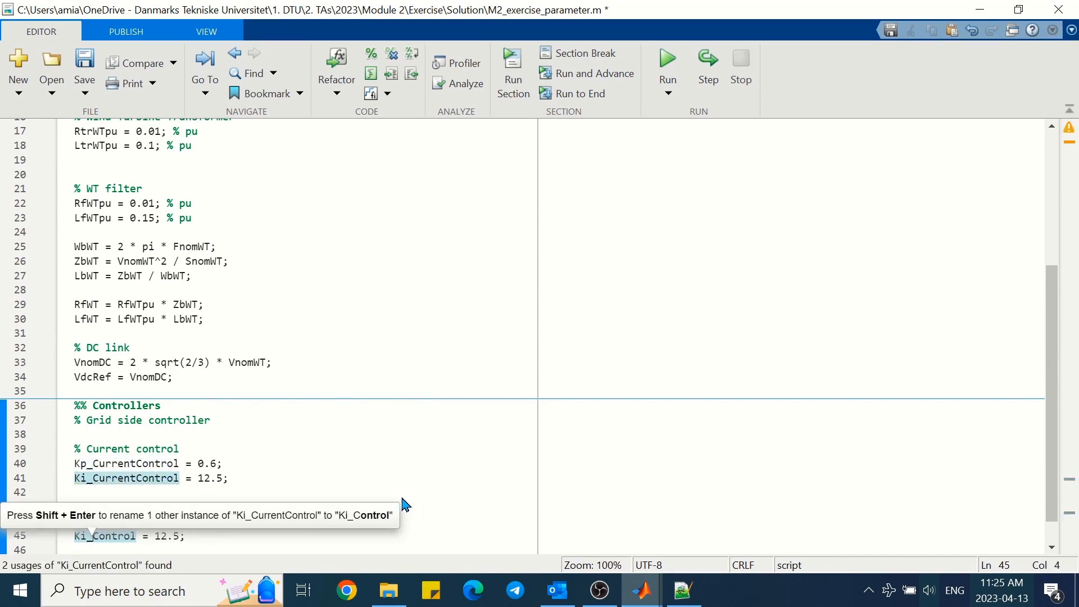
pyautogui.write('Power')
pyautogui.click(417, 468)
# Set Kp_PowerControl to 0.30 in the script and switch back to the Simulink model.
pyautogui.press('Down')
pyautogui.press('Down')
pyautogui.press('Down')
pyautogui.press('Down')
pyautogui.press('Left')
pyautogui.press('BackSpace')
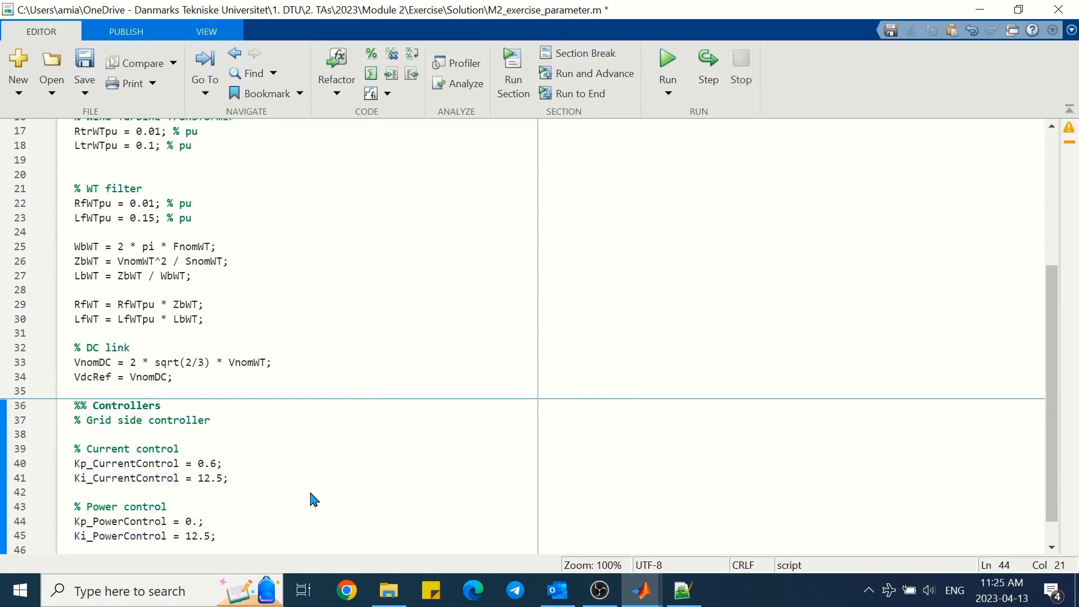
pyautogui.write('30')
pyautogui.click(649, 598)
pyautogui.click(917, 506)
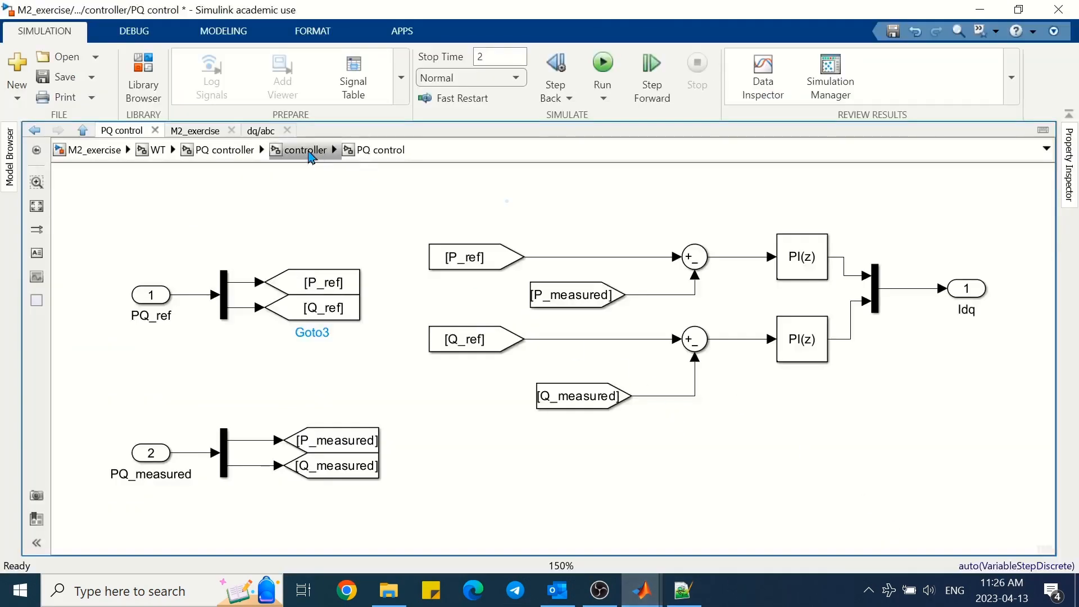
# In the parent controller subsystem, align the PQref and PQmeasured inports with the PQ control inputs and shift the PQ control block slightly.
pyautogui.click(304, 149)
pyautogui.moveTo(240, 236)
pyautogui.mouseDown()
pyautogui.moveTo(291, 267)
pyautogui.moveTo(218, 260)
pyautogui.mouseUp()
pyautogui.moveTo(223, 296)
pyautogui.mouseDown()
pyautogui.moveTo(222, 309)
pyautogui.moveTo(388, 301)
pyautogui.moveTo(218, 301)
pyautogui.mouseUp()
pyautogui.click(430, 321)
pyautogui.moveTo(430, 321); pyautogui.dragTo(413, 321)
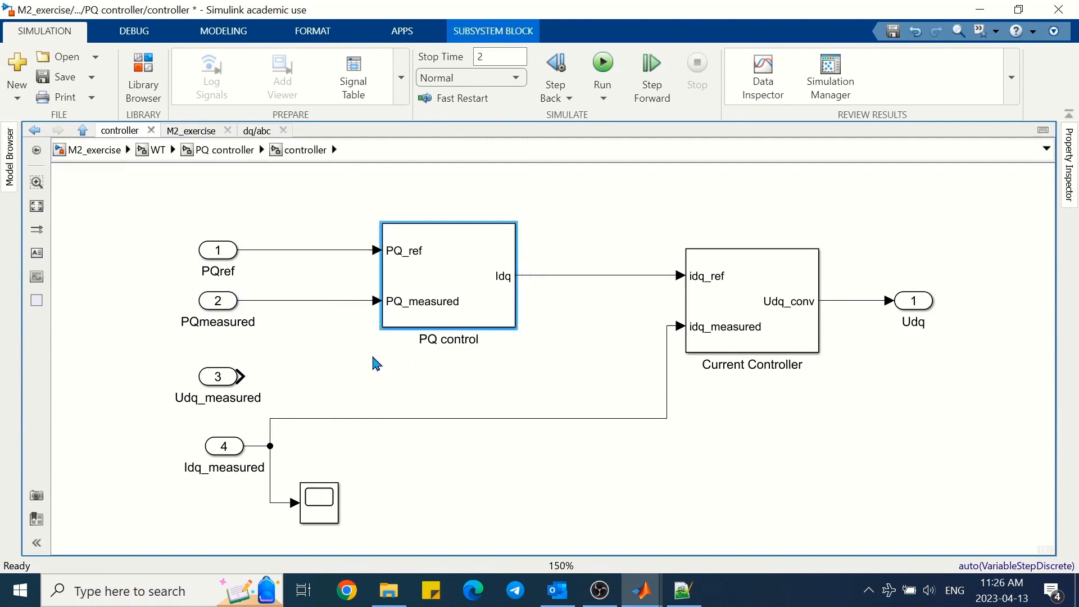
pyautogui.click(352, 369)
# Run the simulation and open the PQ_WT scope in the WT subsystem to examine the measured P and Q.
pyautogui.click(602, 67)
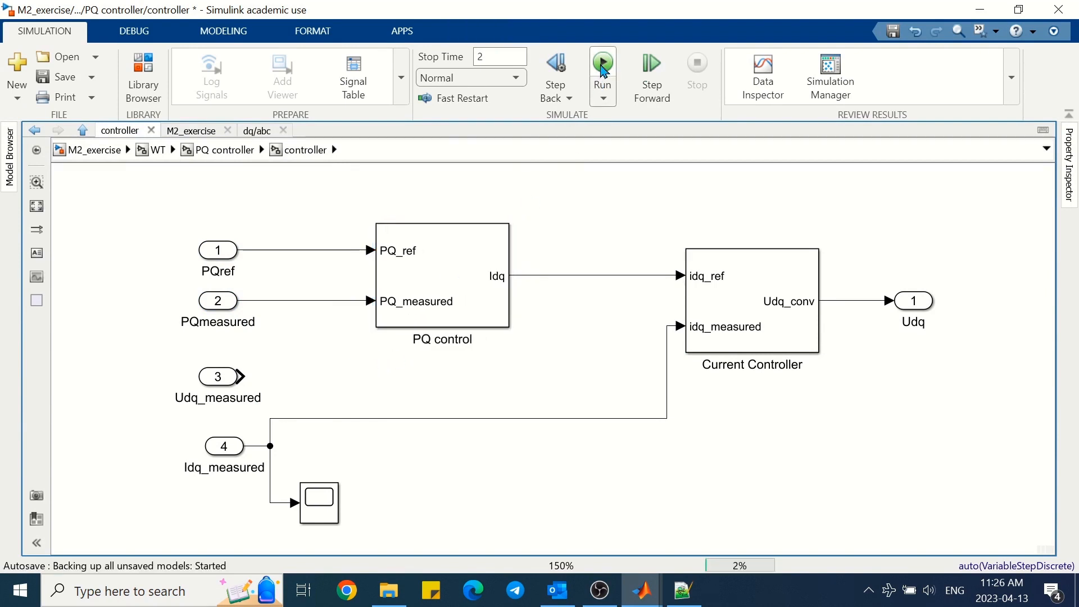
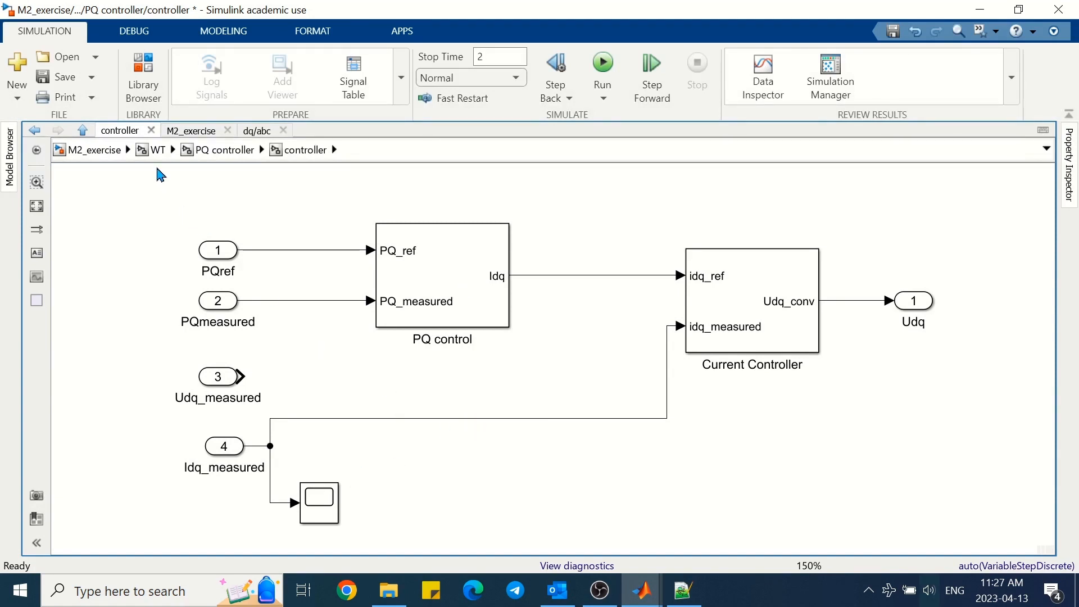
pyautogui.click(154, 150)
pyautogui.doubleClick(798, 510)
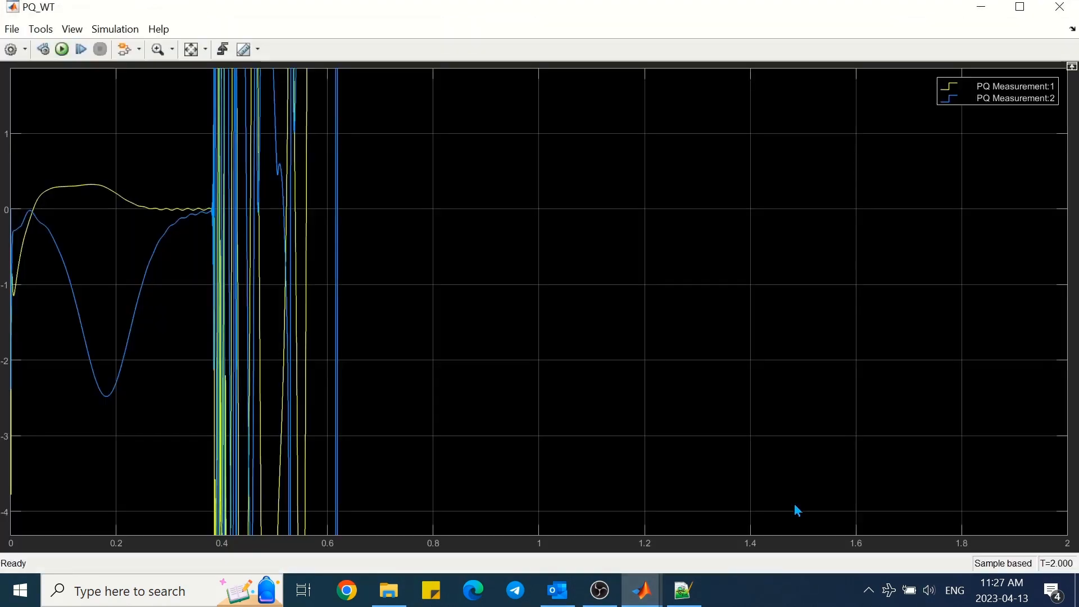
# Fit the PQ_WT scope axes to the full measured P and Q curves, then close the scope.
pyautogui.click(191, 50)
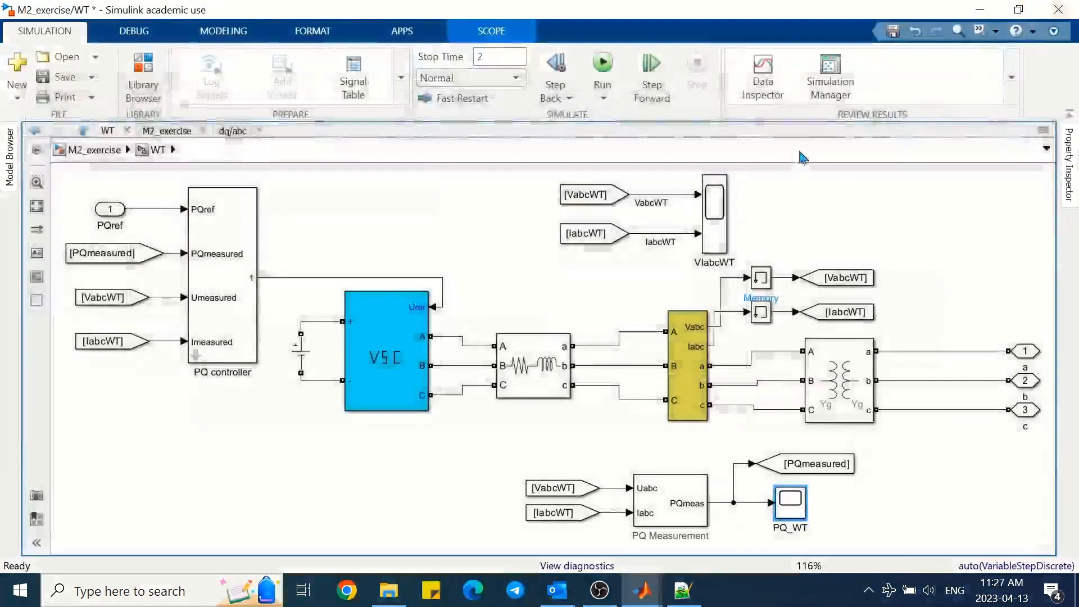
pyautogui.click(1060, 7)
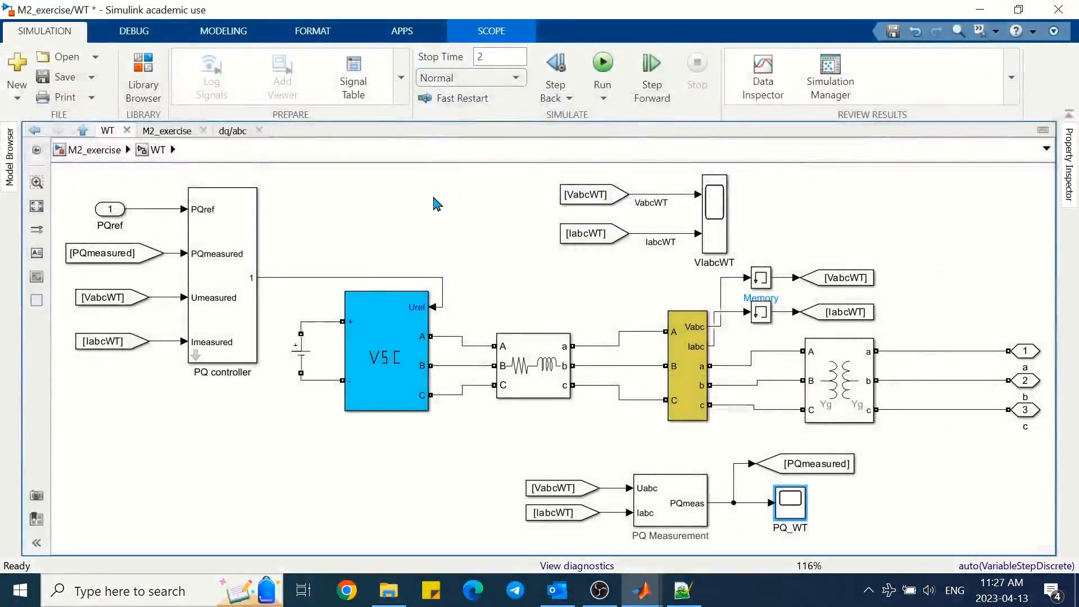
pyautogui.click(436, 203)
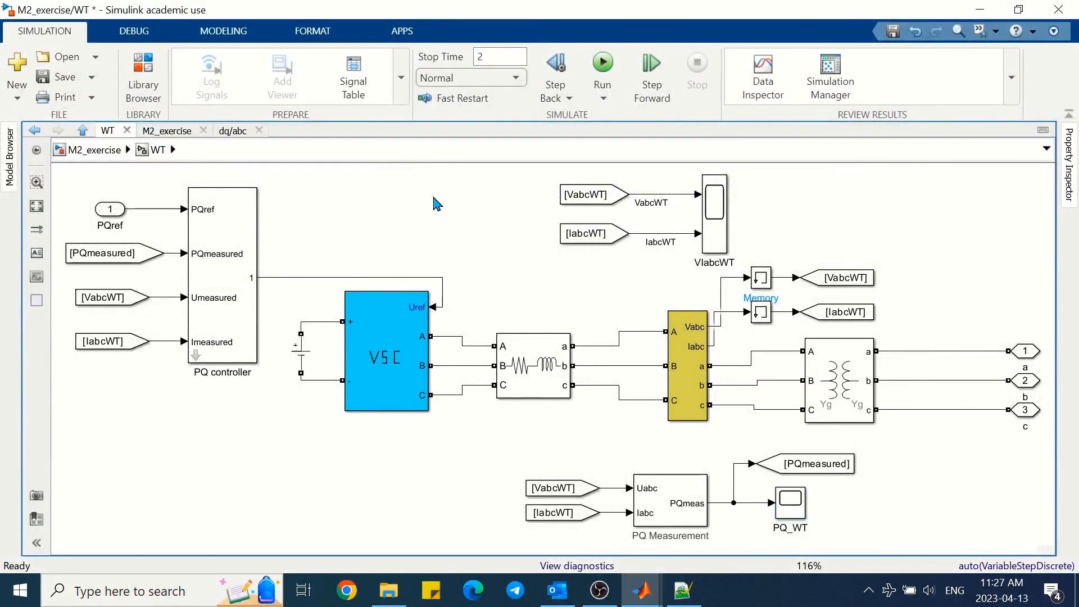
# In the PQ control subsystem, enable output limiting on the P-loop PID controller with upper limit 1 and lower limit 0.
pyautogui.click(196, 355)
pyautogui.doubleClick(663, 357)
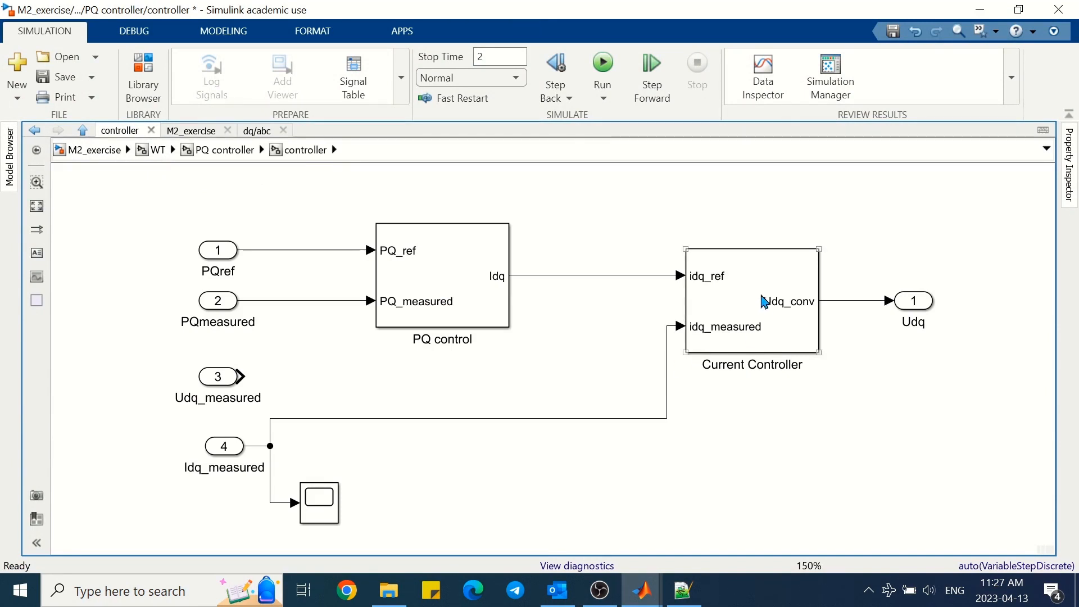
pyautogui.doubleClick(443, 287)
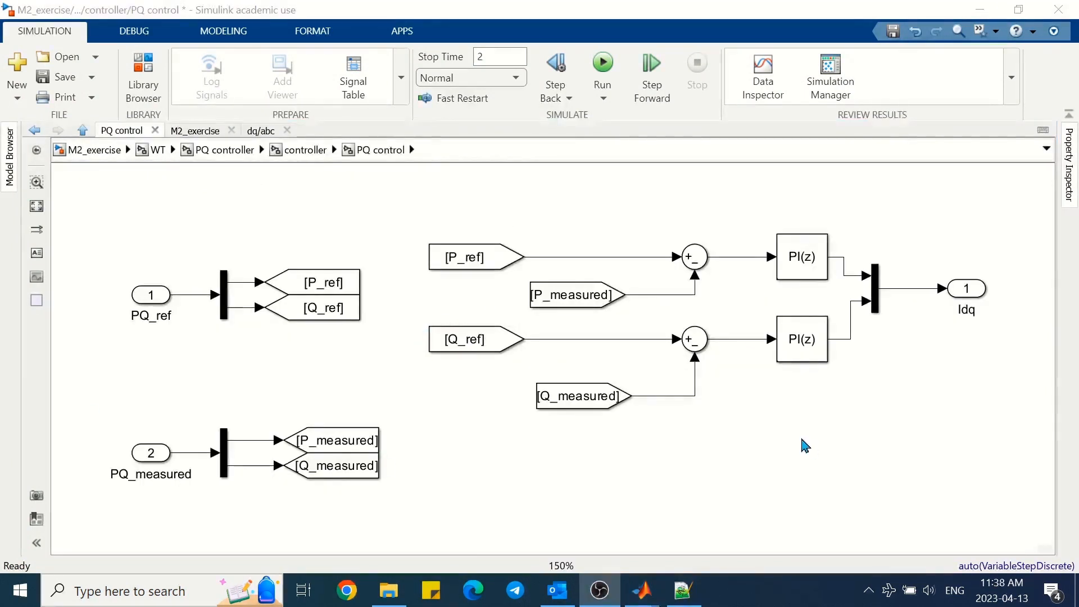
pyautogui.click(802, 271)
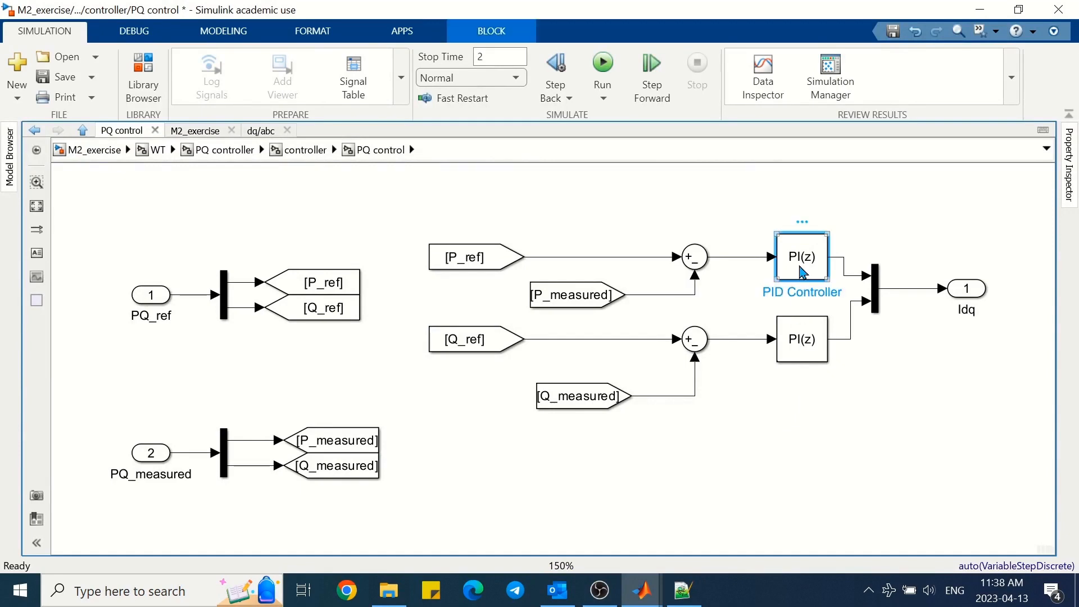
pyautogui.doubleClick(802, 271)
pyautogui.click(273, 319)
pyautogui.scroll(-5, 761, 222)
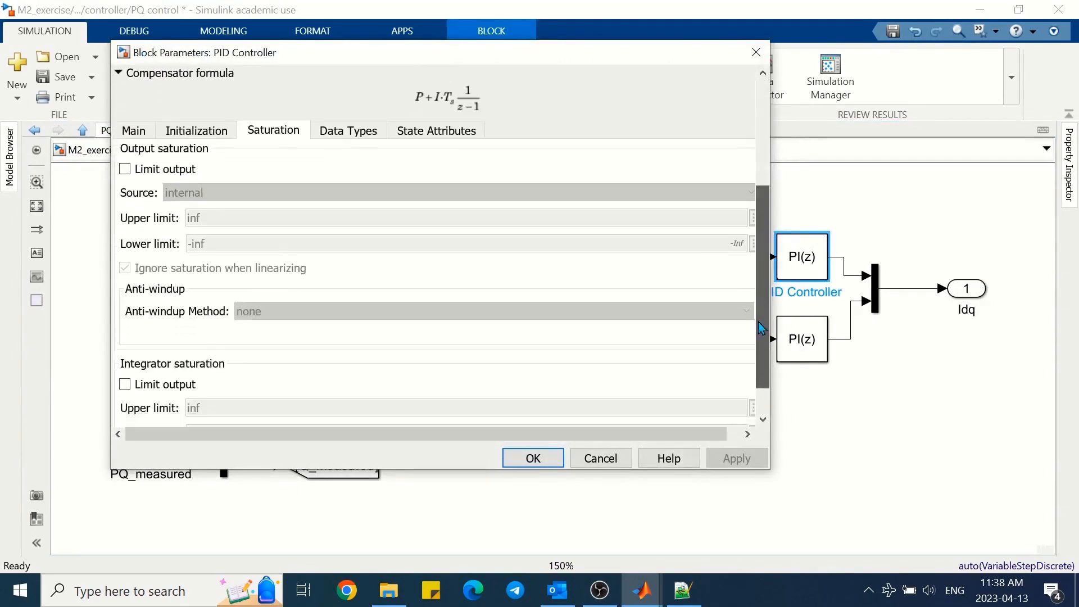
pyautogui.click(125, 169)
pyautogui.doubleClick(209, 216)
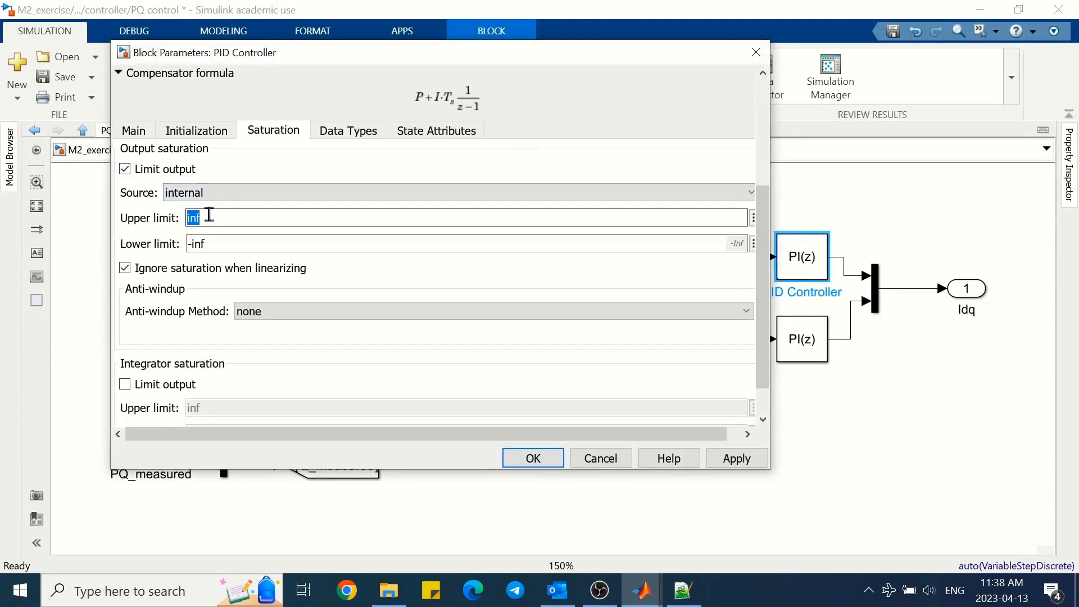
pyautogui.write('1')
pyautogui.doubleClick(219, 242)
pyautogui.write('0')
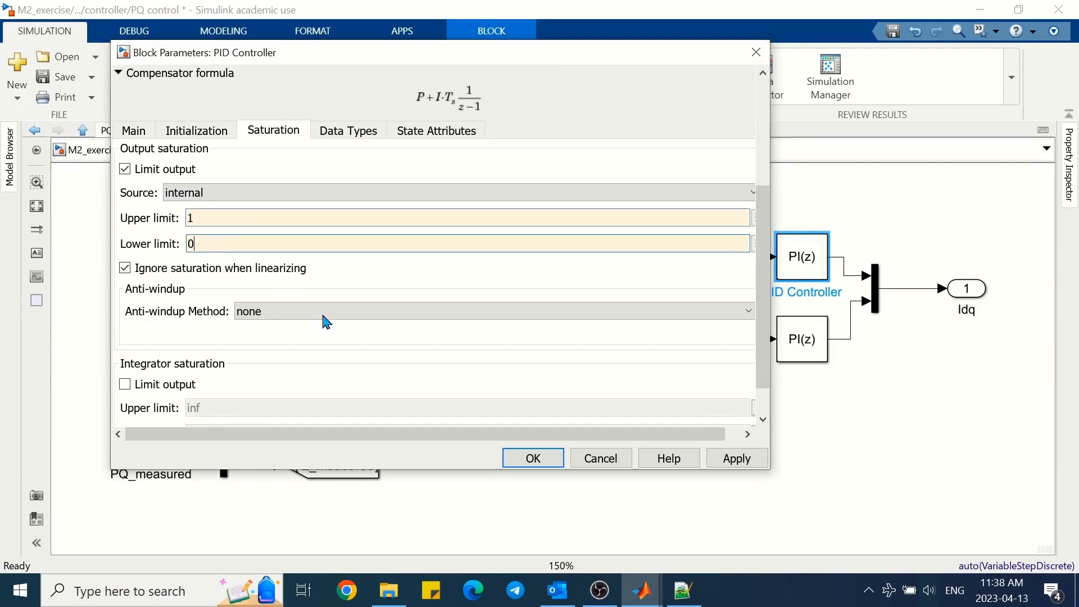
pyautogui.click(550, 465)
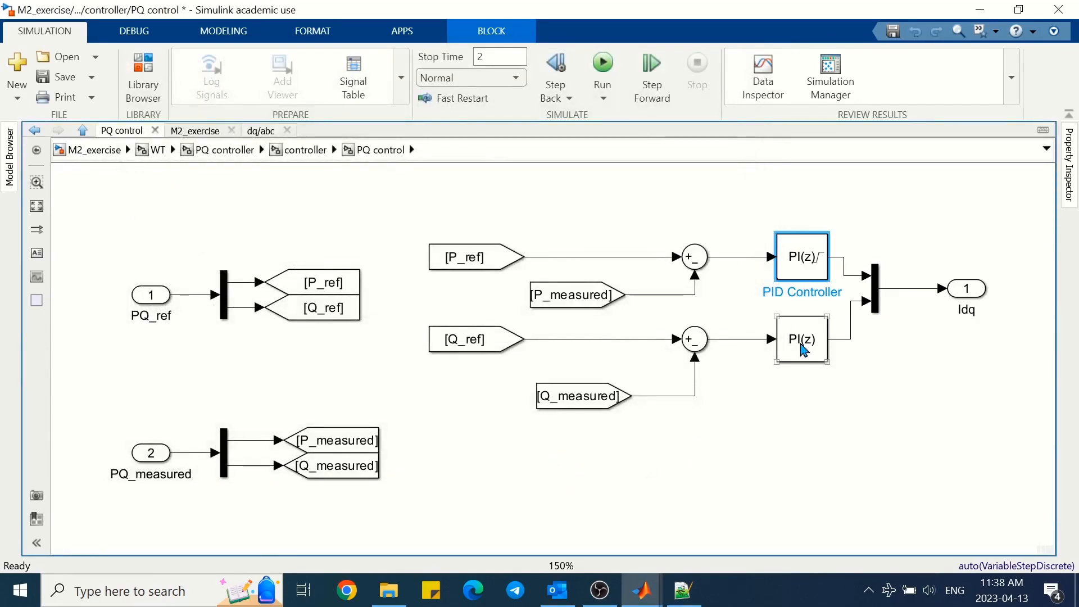
# Enable output limiting on the Q-loop PID controller with upper limit 0.5 and lower limit -0.5.
pyautogui.doubleClick(797, 332)
pyautogui.moveTo(569, 135); pyautogui.dragTo(618, 36)
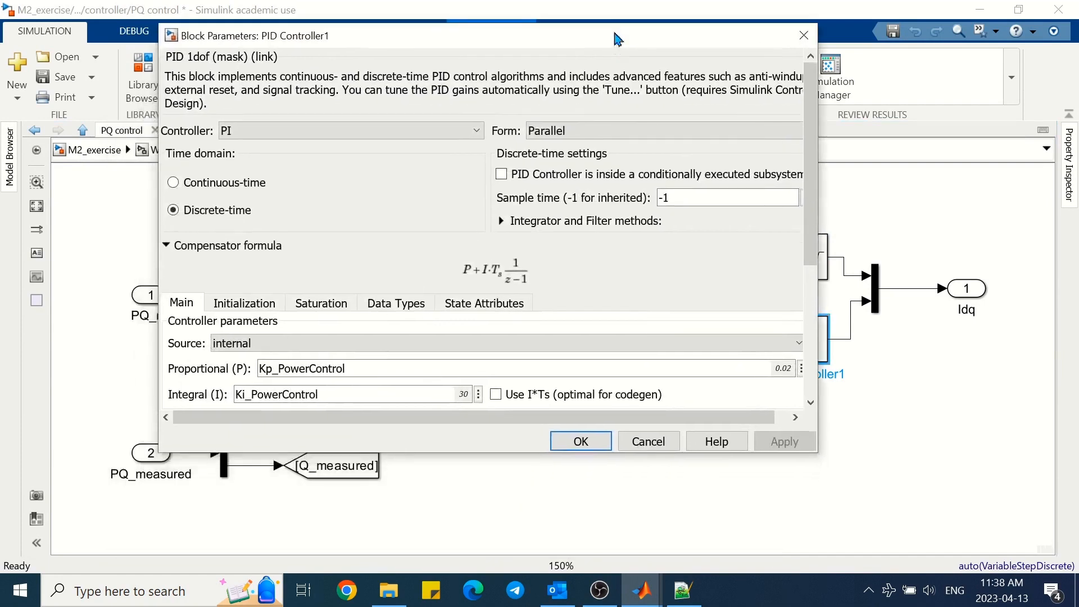
pyautogui.click(321, 302)
pyautogui.scroll(-5, 321, 245)
pyautogui.click(172, 203)
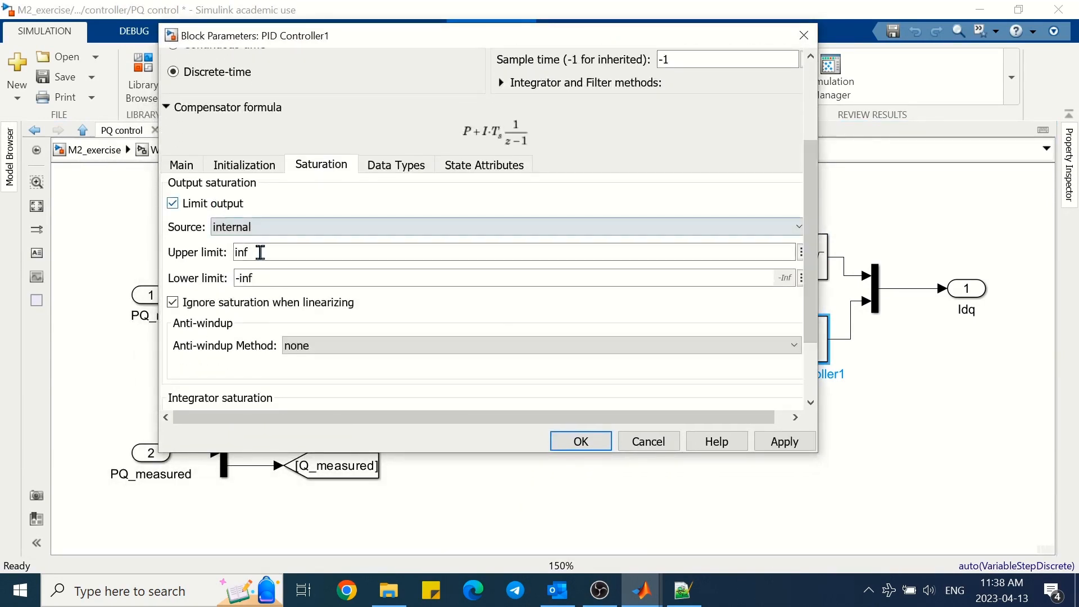
pyautogui.doubleClick(258, 251)
pyautogui.write('0.5')
pyautogui.doubleClick(265, 277)
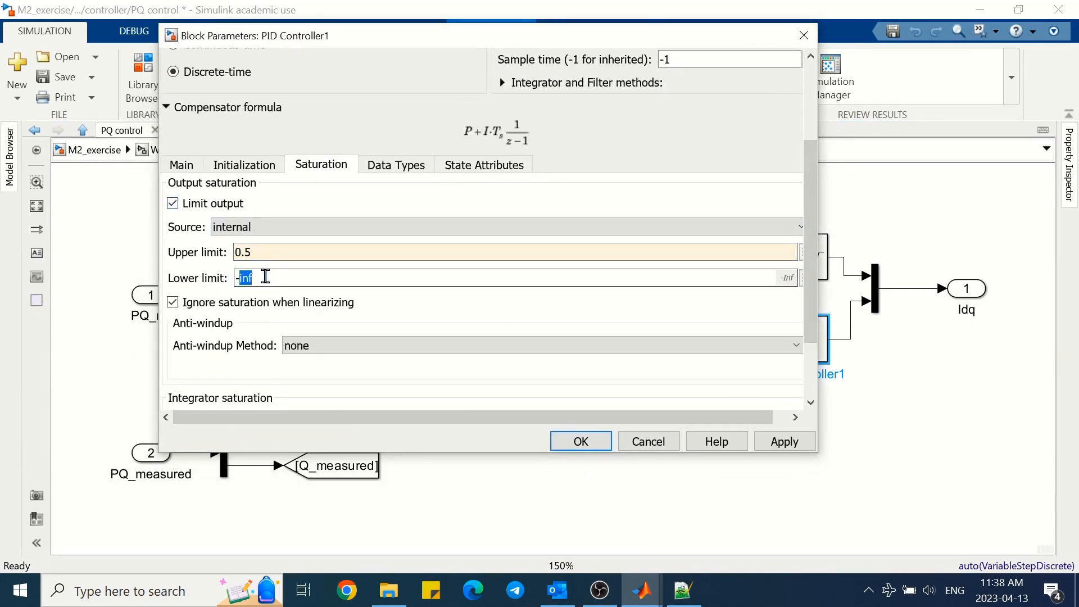
pyautogui.write('0')
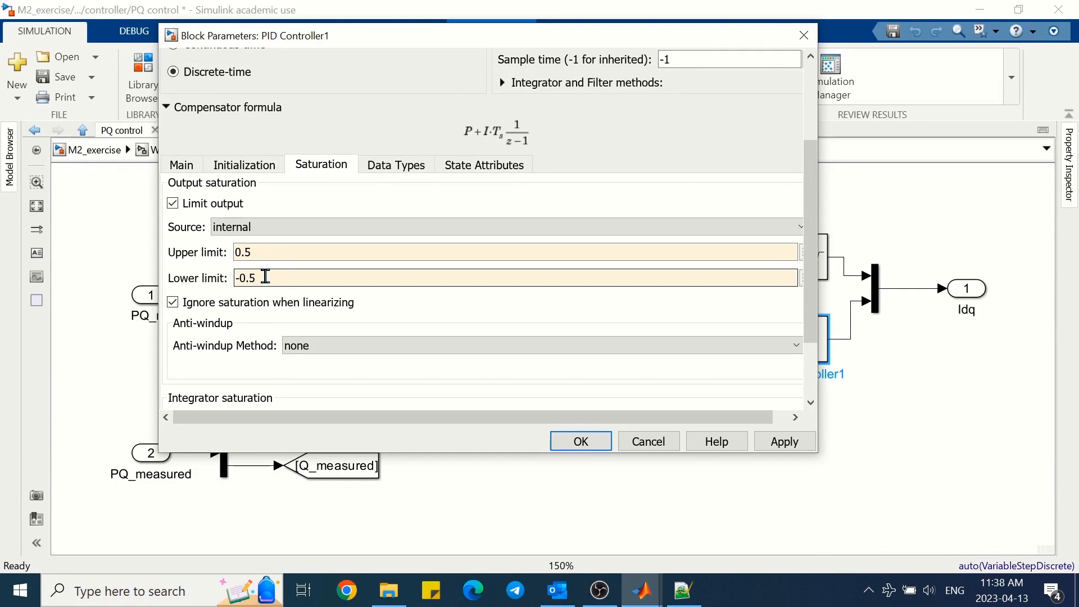
pyautogui.write('.5')
pyautogui.press('Return')
pyautogui.click(621, 174)
pyautogui.click(818, 277)
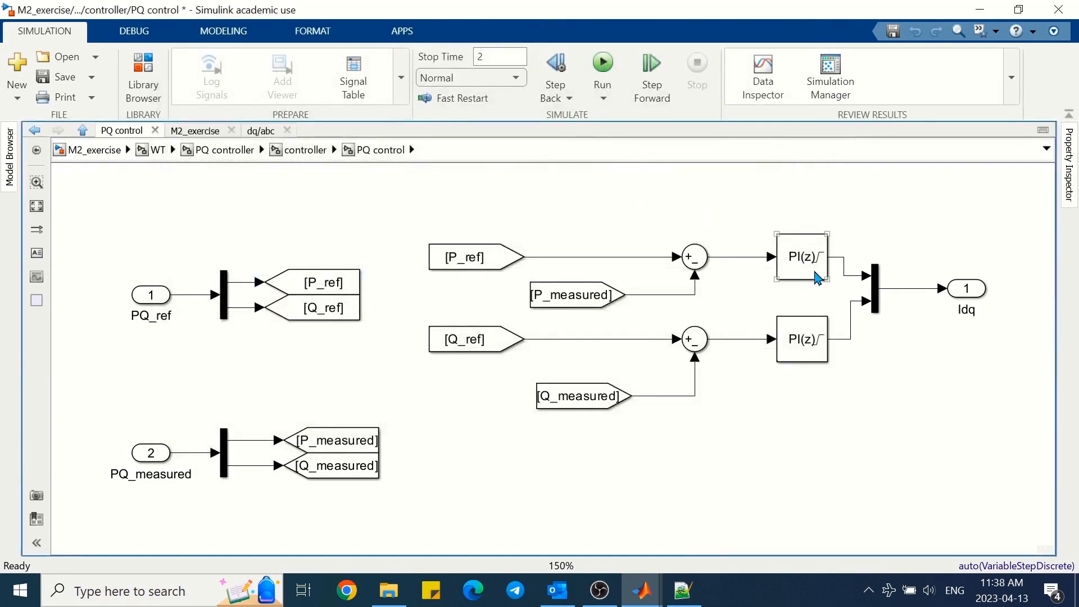
# Run the simulation, examine P and Q in the WT subsystem's PQ_WT scope, and close the scope.
pyautogui.click(603, 63)
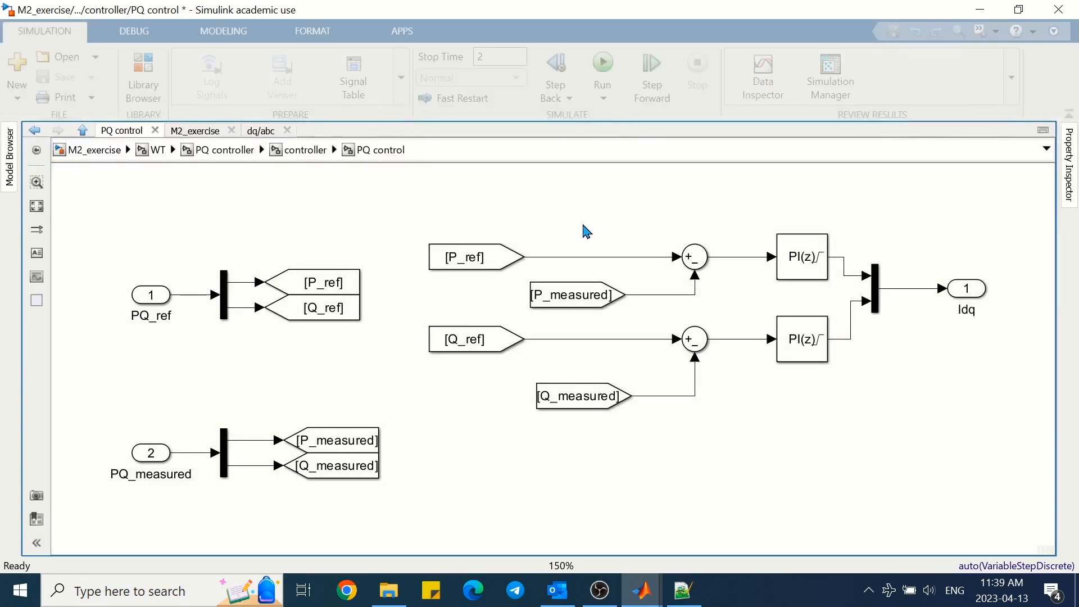
pyautogui.click(158, 150)
pyautogui.click(798, 507)
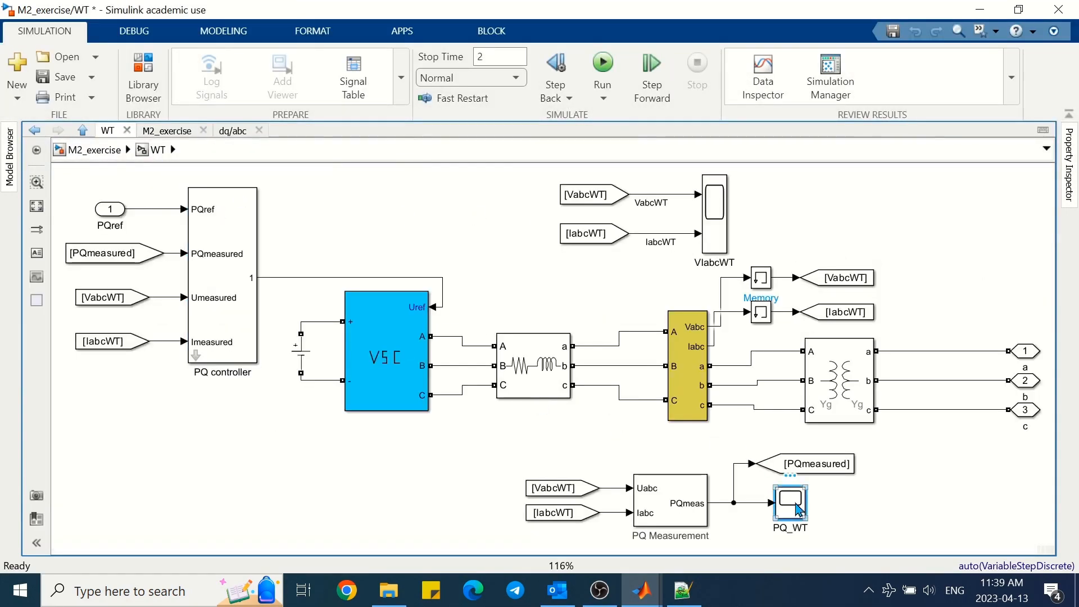
pyautogui.doubleClick(799, 507)
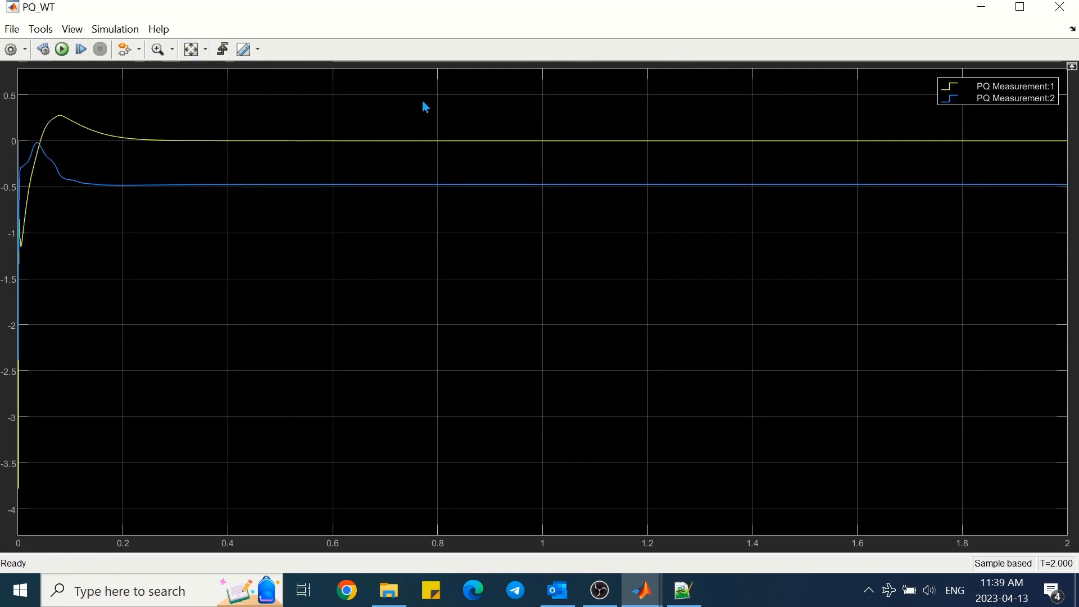
pyautogui.click(1061, 6)
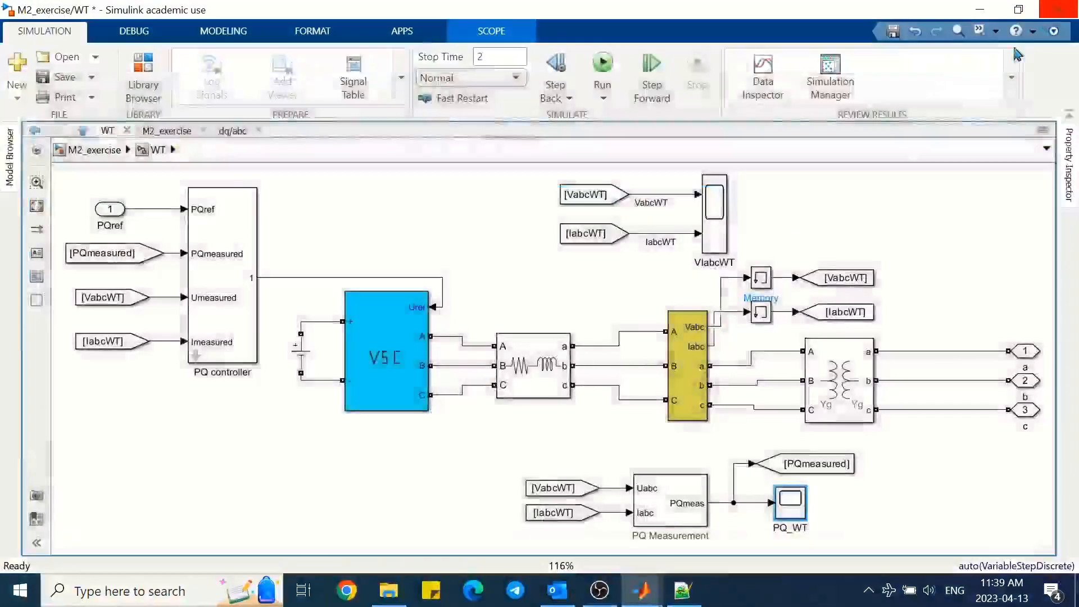
pyautogui.click(489, 231)
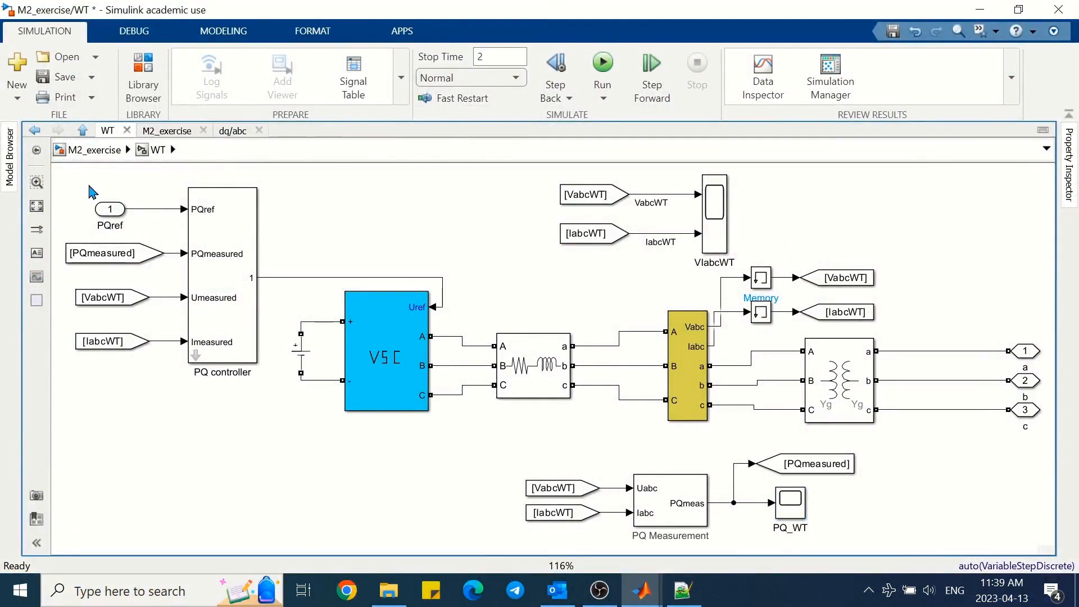
# At the model's top level, set the WT block's mask icon transparency to Opaque with Ports and save the mask.
pyautogui.click(94, 150)
pyautogui.click(191, 510)
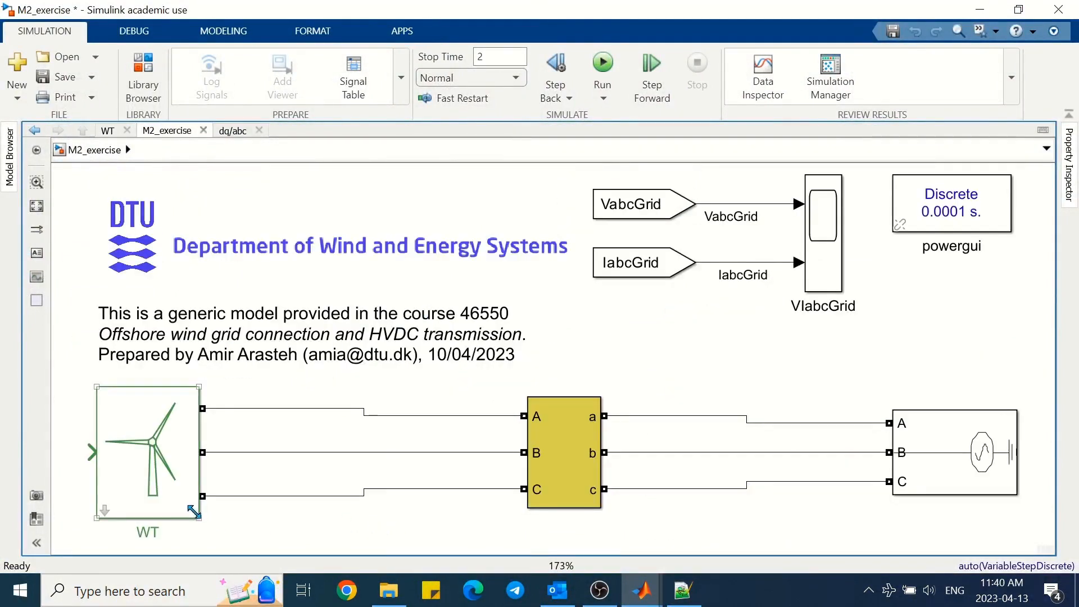
pyautogui.rightClick(158, 458)
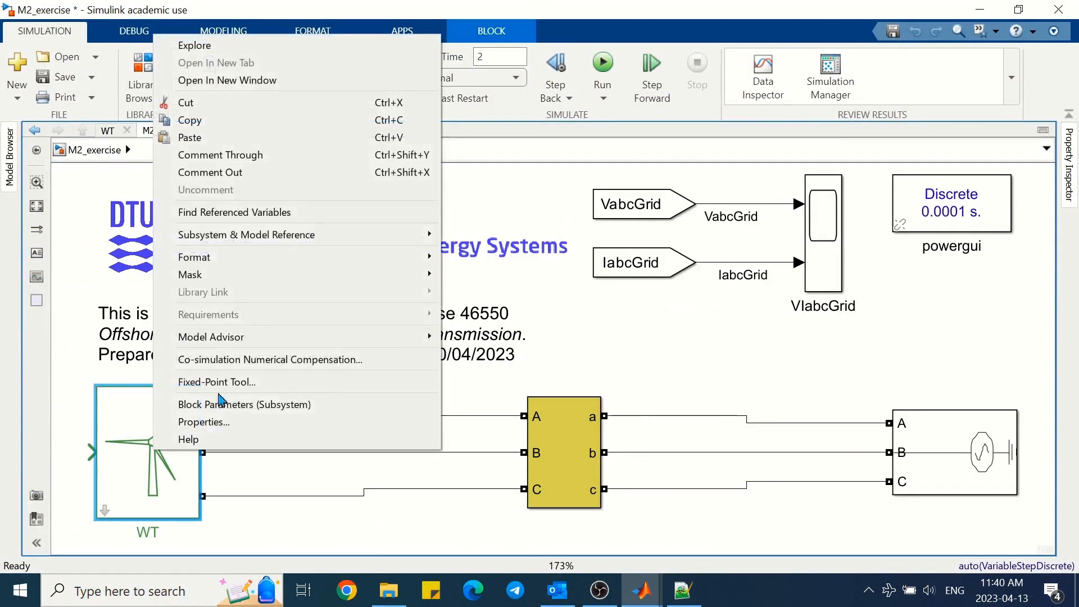
pyautogui.moveTo(379, 281)
pyautogui.click(472, 276)
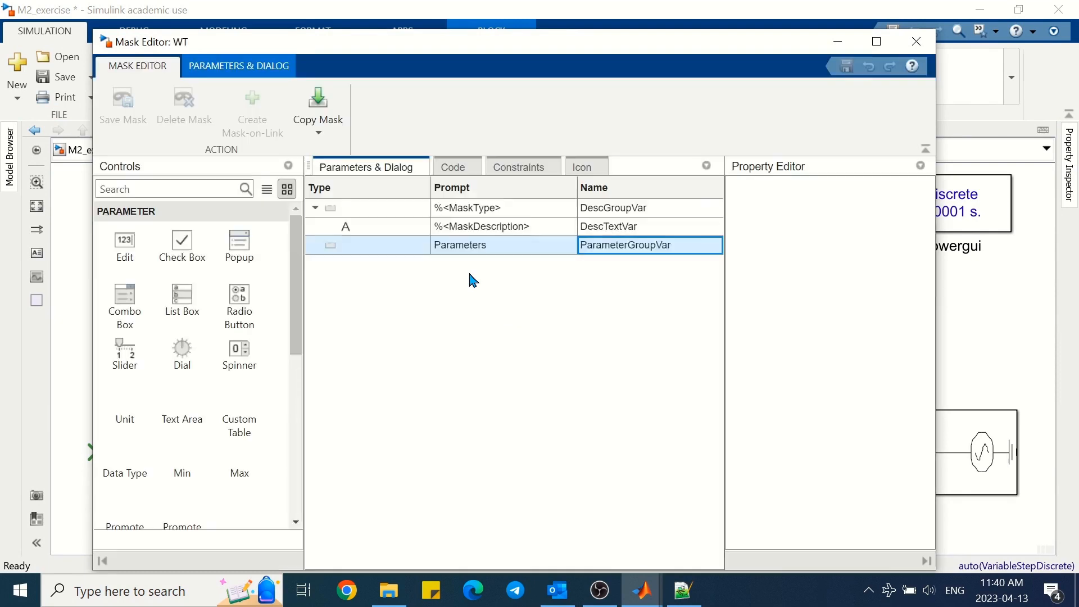
pyautogui.click(588, 171)
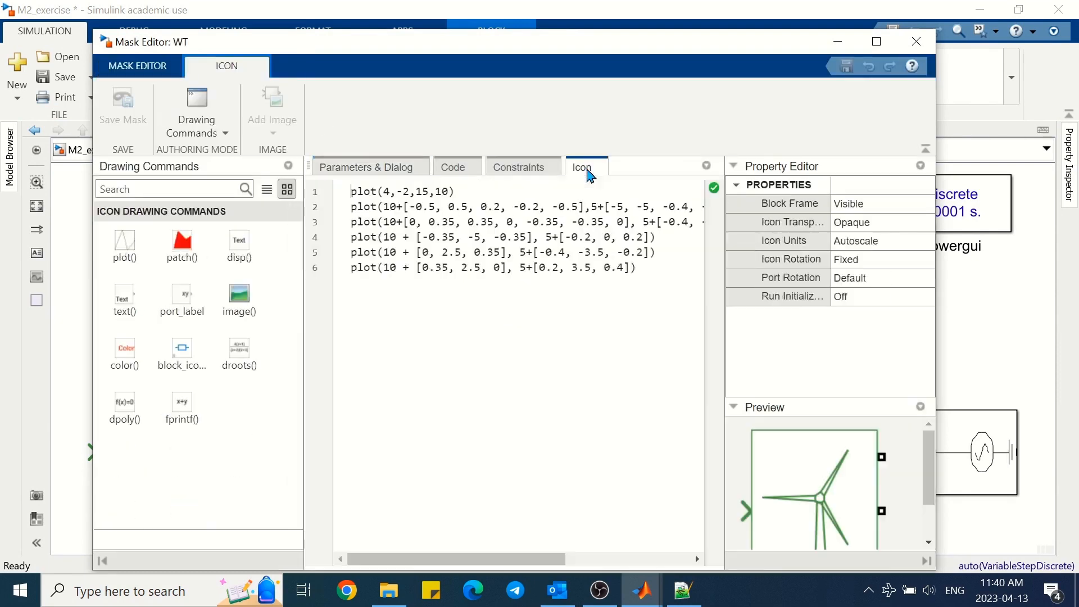
pyautogui.click(880, 223)
pyautogui.click(879, 224)
pyautogui.click(878, 281)
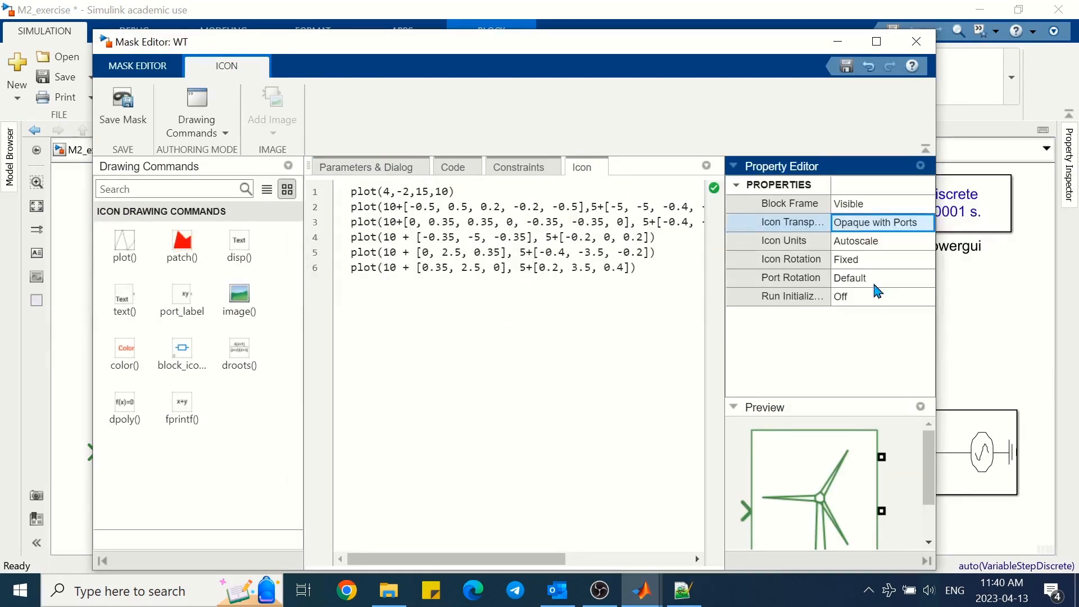
pyautogui.moveTo(797, 47); pyautogui.dragTo(835, 19)
pyautogui.moveTo(964, 425); pyautogui.dragTo(963, 436)
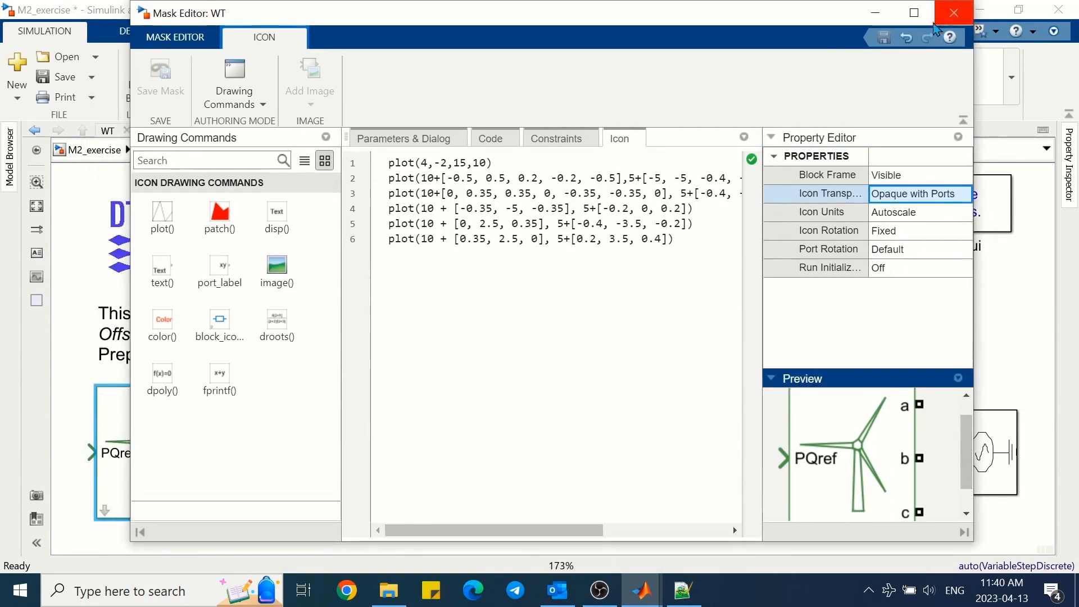
pyautogui.click(954, 13)
pyautogui.click(411, 539)
# Add a Mux block beside the WT block and connect its output to the PQref input.
pyautogui.scroll(-1, 224, 528)
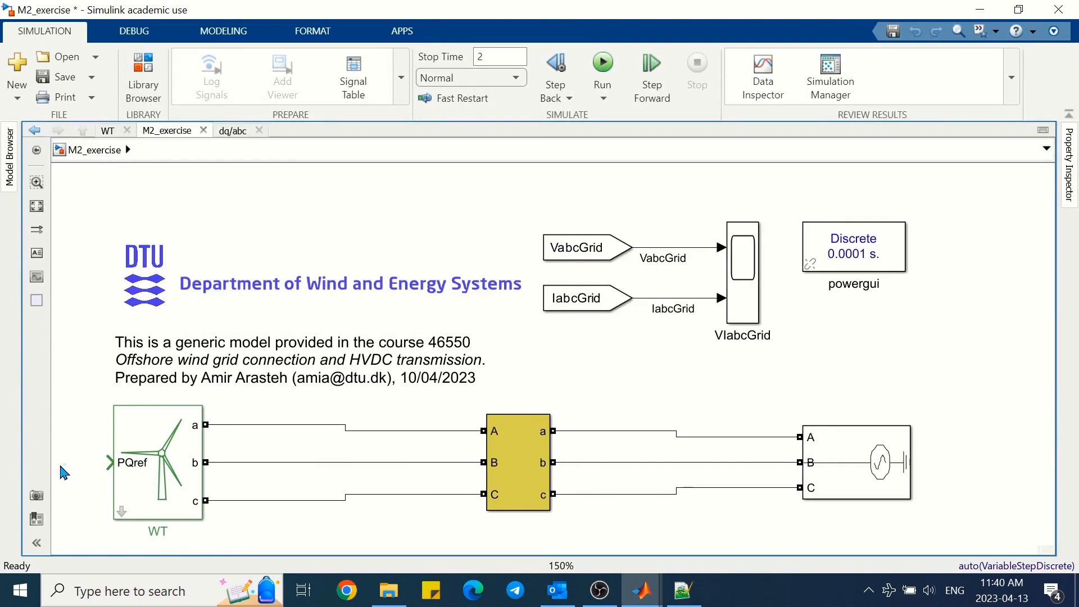
pyautogui.write('mu')
pyautogui.press('Return')
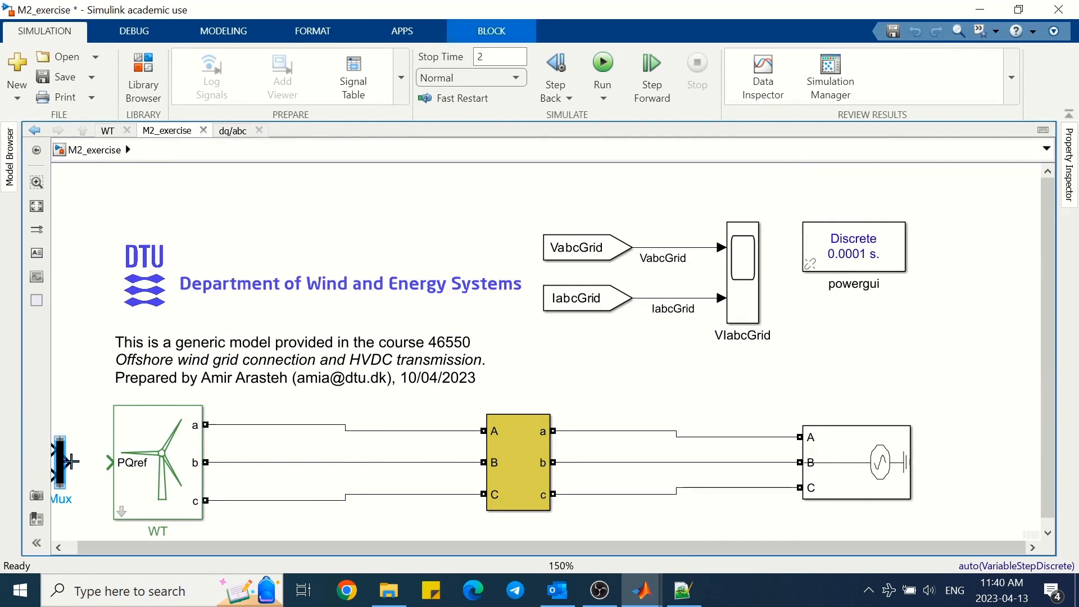
pyautogui.click(66, 505)
pyautogui.scroll(1, 66, 505)
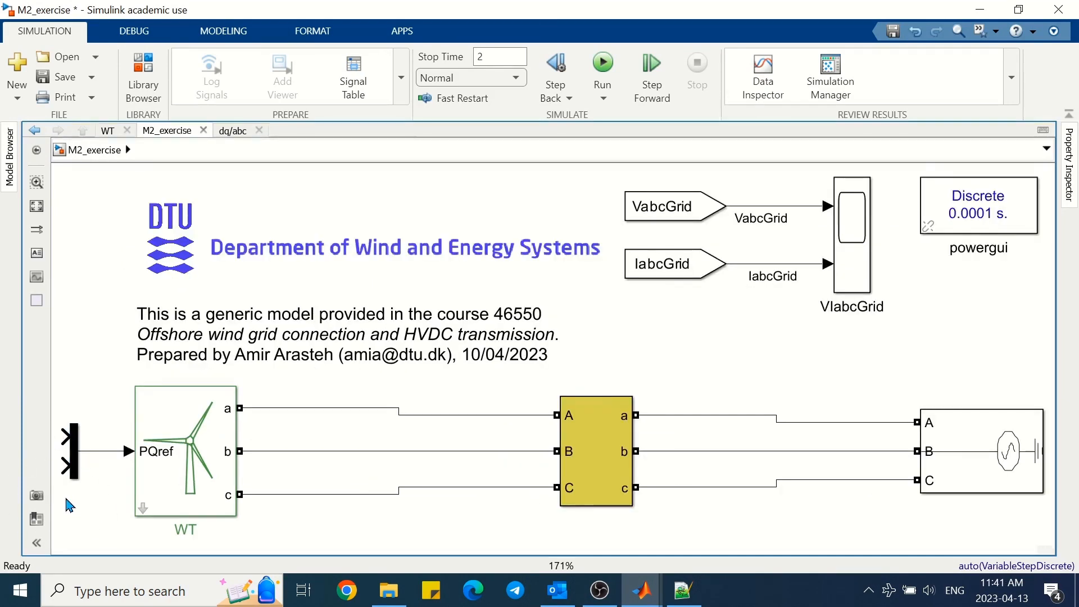
# Add a Step block, duplicate it below, and connect the two Step blocks to the two Mux inputs.
pyautogui.moveTo(66, 499)
pyautogui.mouseDown()
pyautogui.moveTo(82, 500)
pyautogui.moveTo(62, 509)
pyautogui.mouseUp()
pyautogui.doubleClick(218, 450)
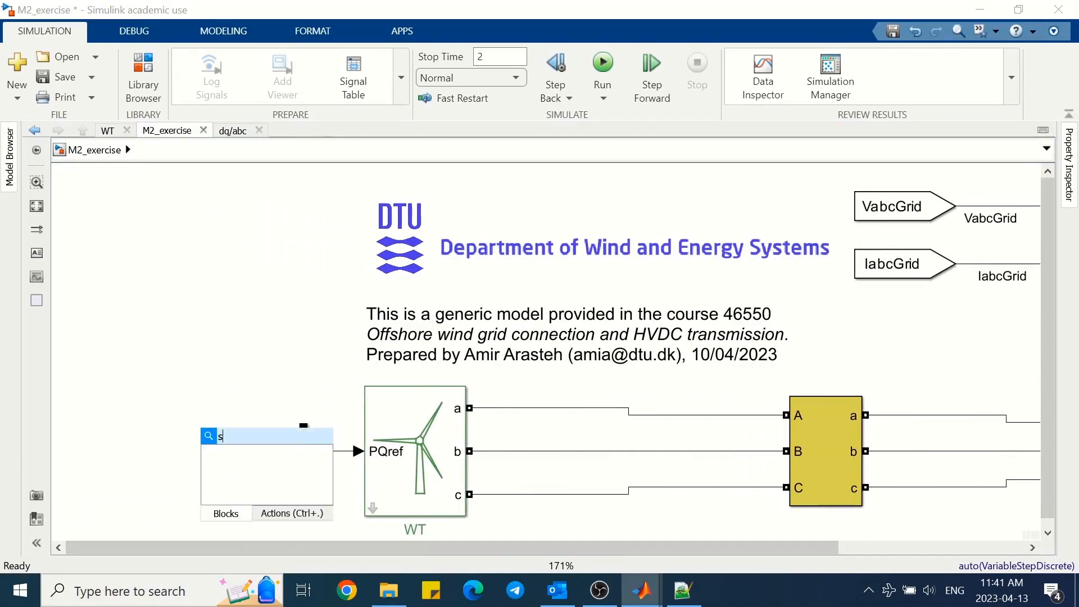
pyautogui.write('step')
pyautogui.press('Return')
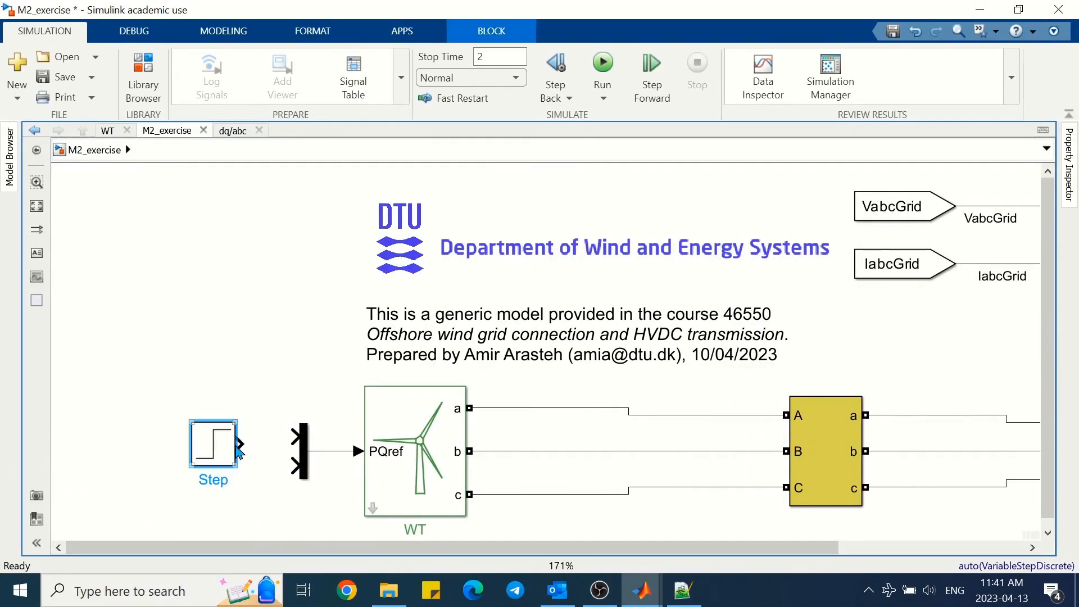
pyautogui.moveTo(242, 444); pyautogui.dragTo(295, 437)
pyautogui.moveTo(214, 447); pyautogui.dragTo(214, 473)
pyautogui.click(226, 466)
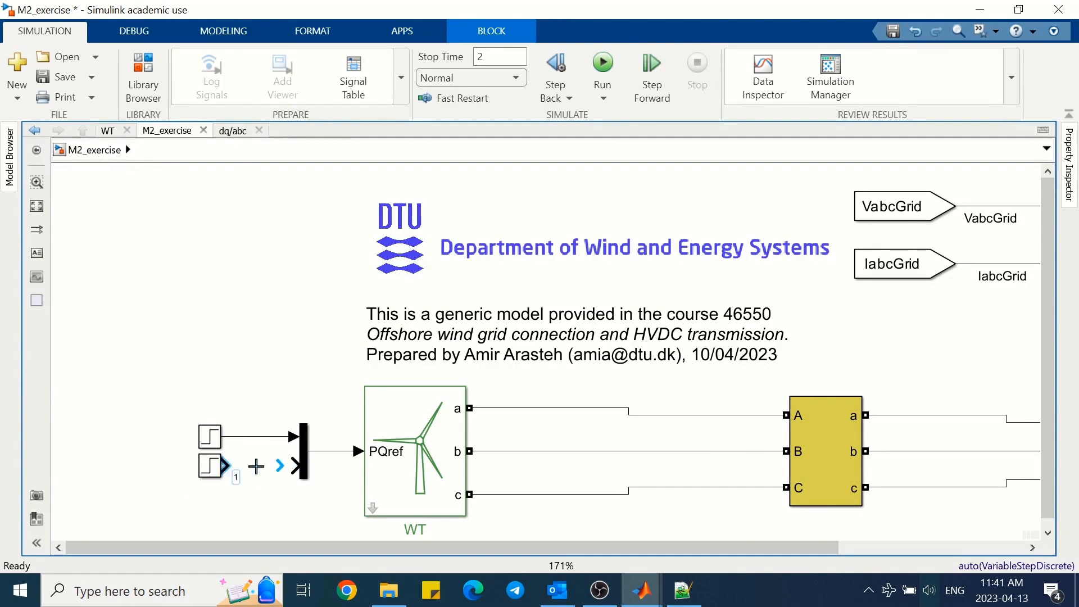
# Set the lower Step block's step time to 1.5 and final value to 0.5.
pyautogui.doubleClick(209, 466)
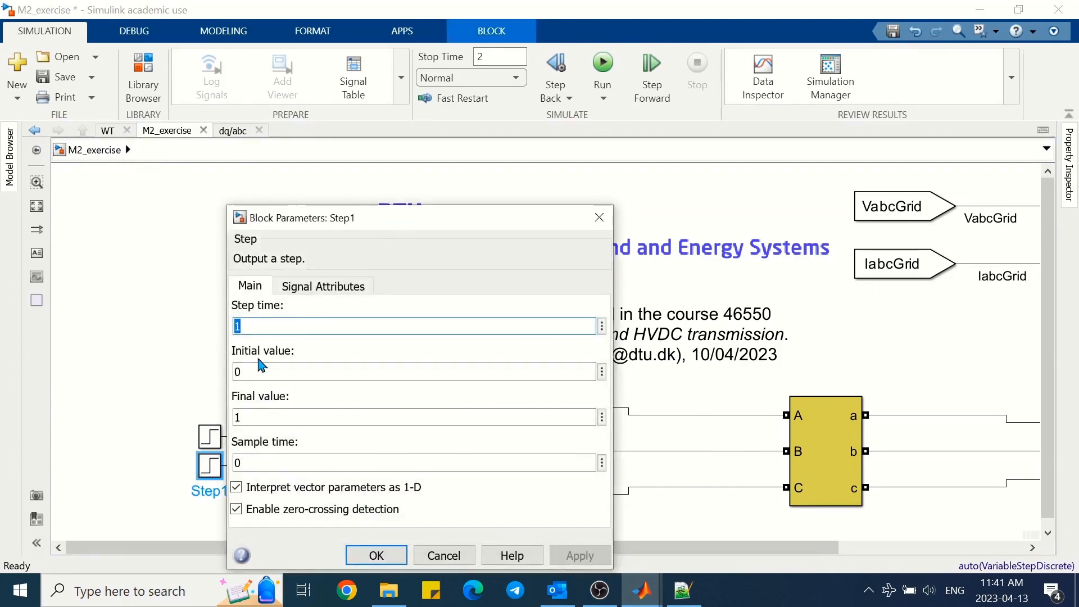
pyautogui.write('1.5')
pyautogui.doubleClick(263, 417)
pyautogui.write('0.5')
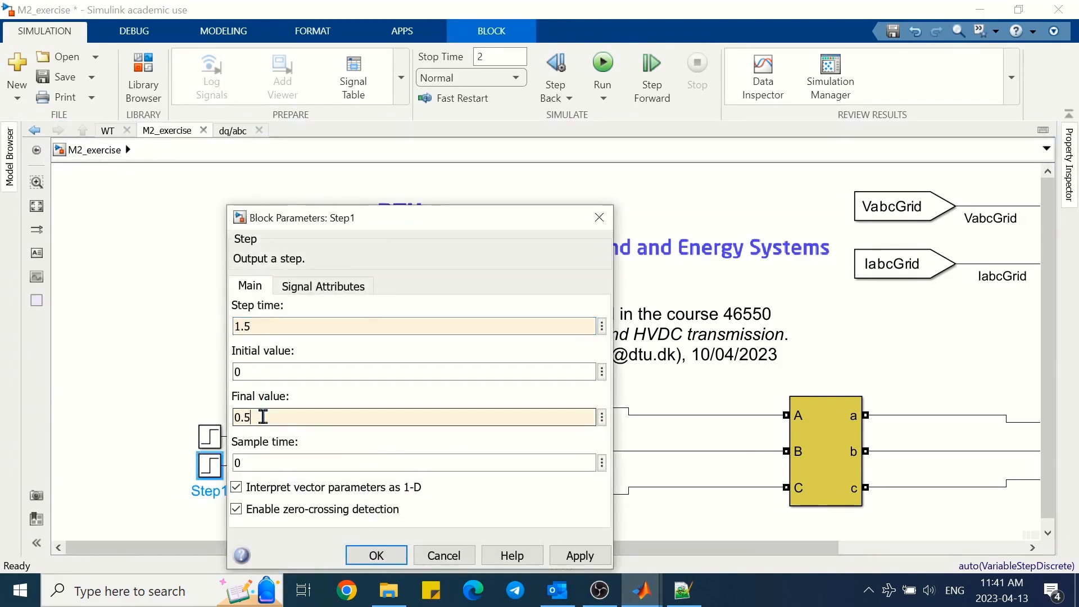
pyautogui.press('Return')
pyautogui.click(367, 293)
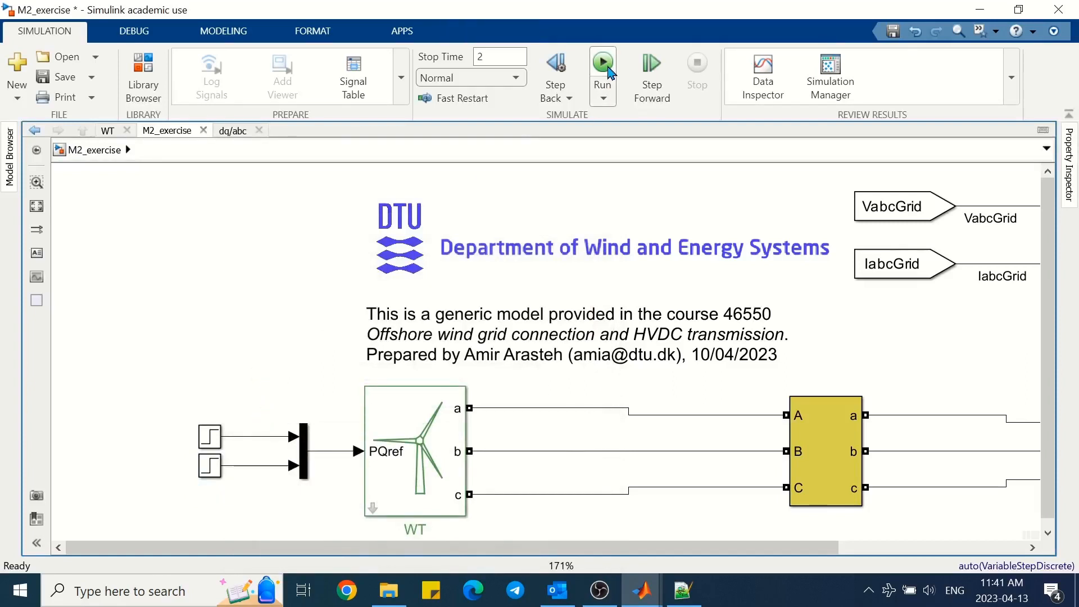
# Run the simulation and examine the P and Q responses in the WT subsystem's PQ_WT scope, scaled to fit.
pyautogui.click(603, 64)
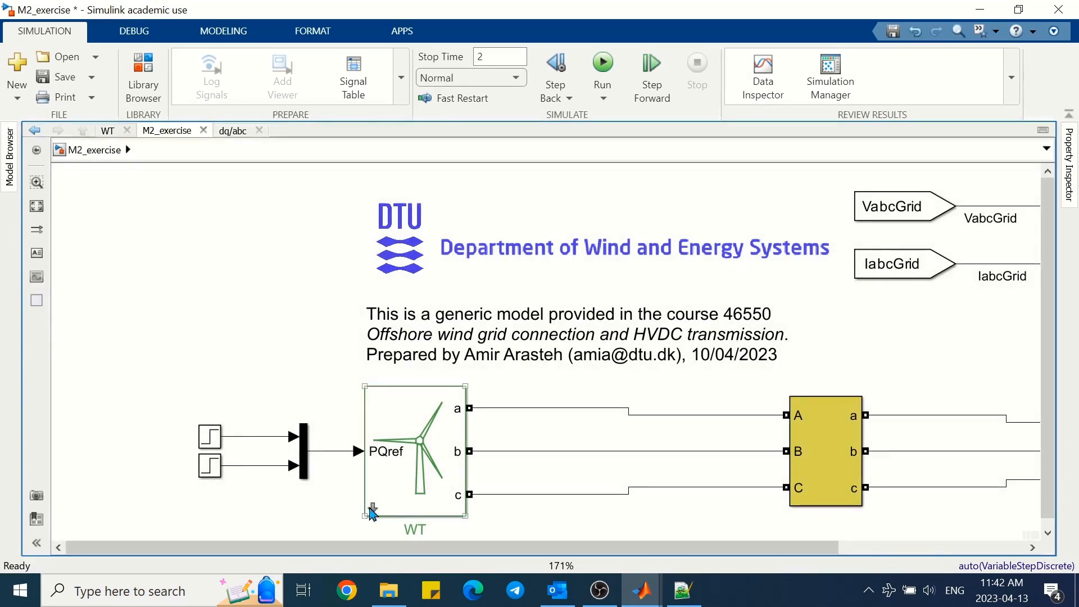
pyautogui.click(372, 508)
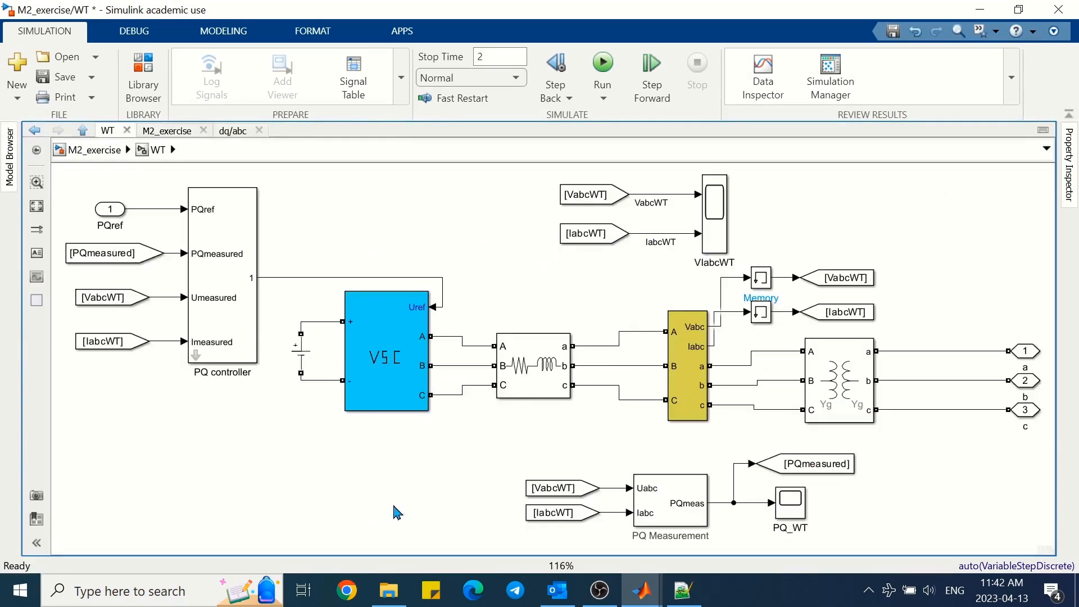
pyautogui.click(798, 513)
pyautogui.doubleClick(798, 512)
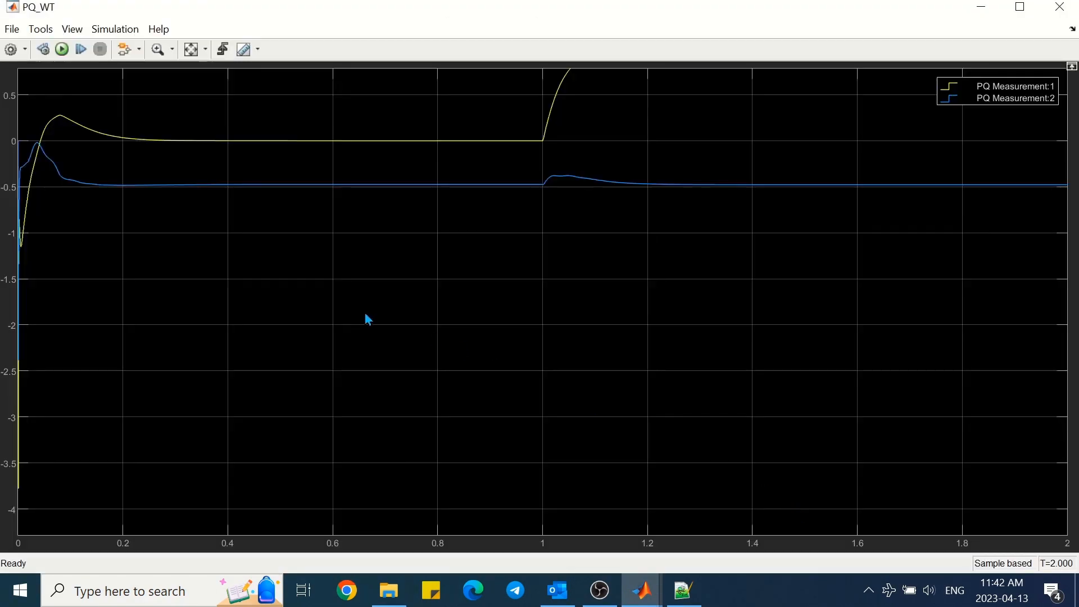
pyautogui.click(190, 57)
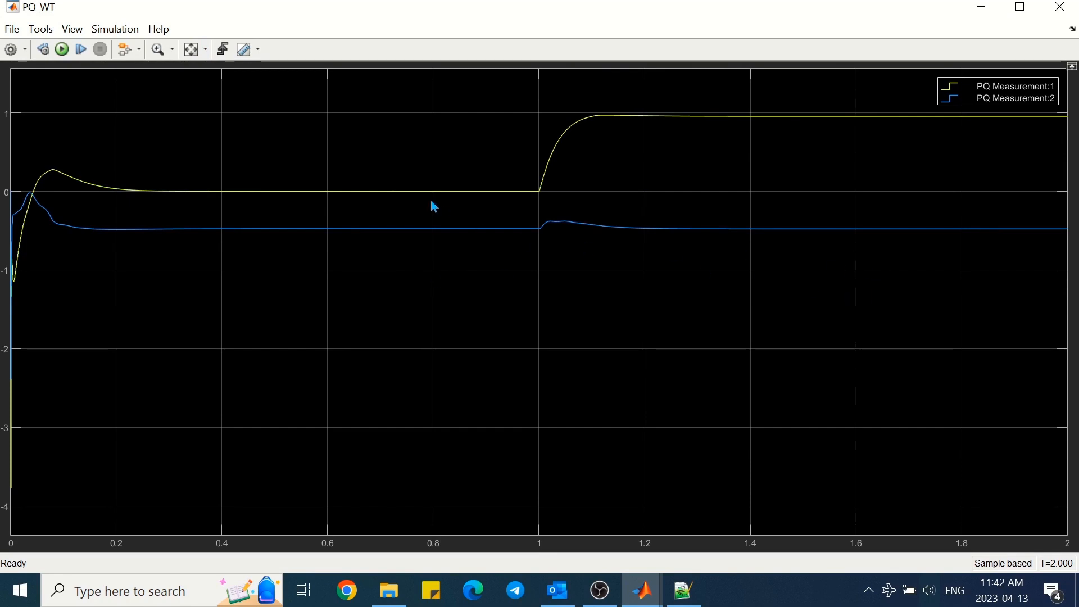
pyautogui.click(1057, 16)
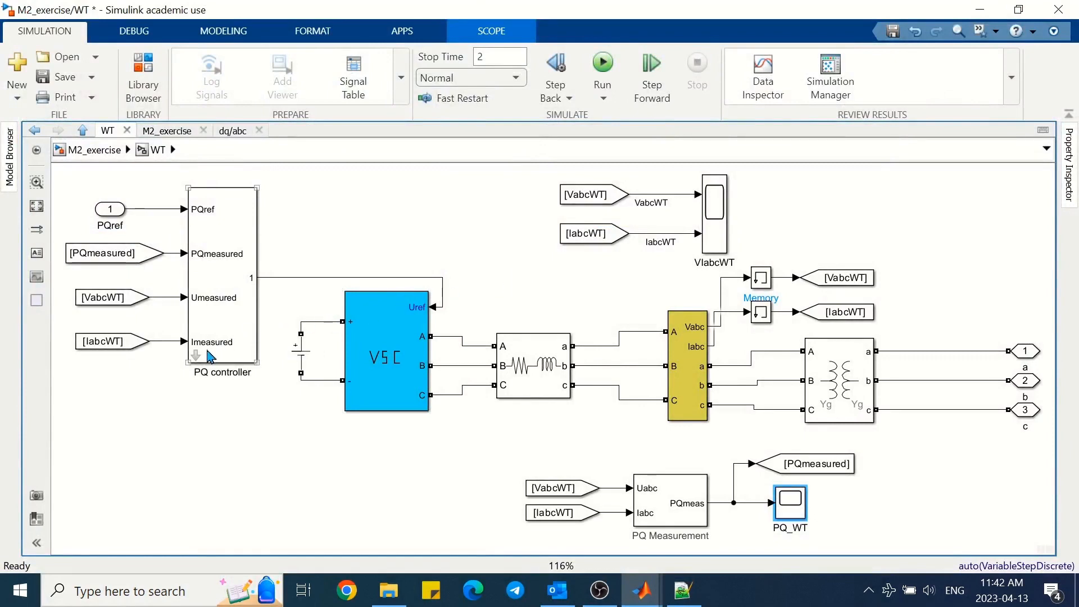
# Add a Gain block inside the PQ control subsystem of the PQ controller.
pyautogui.doubleClick(196, 360)
pyautogui.doubleClick(690, 362)
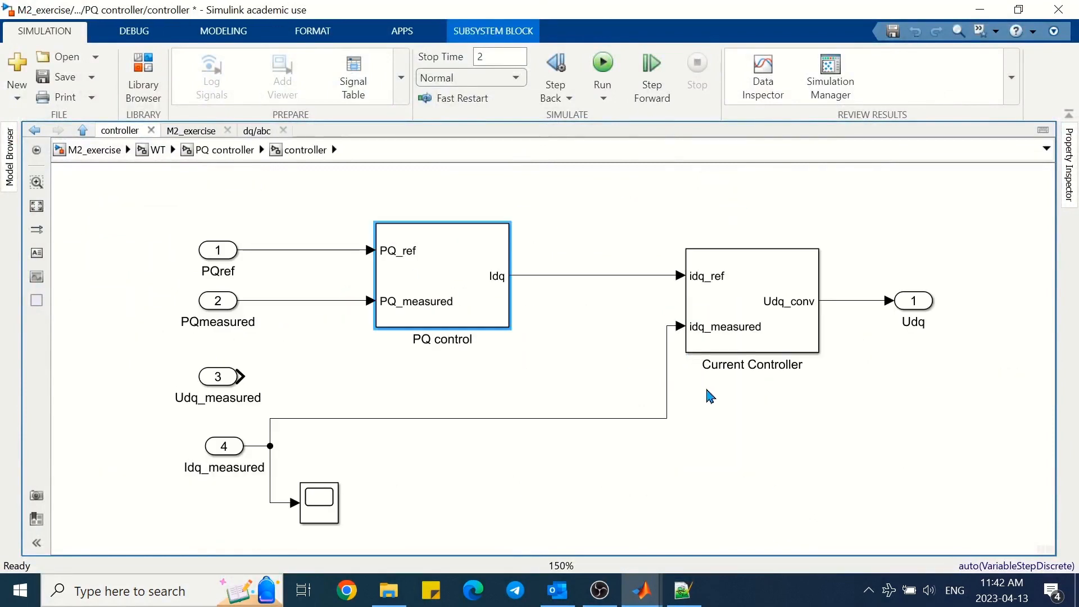
pyautogui.doubleClick(465, 311)
pyautogui.doubleClick(642, 479)
pyautogui.write('gain')
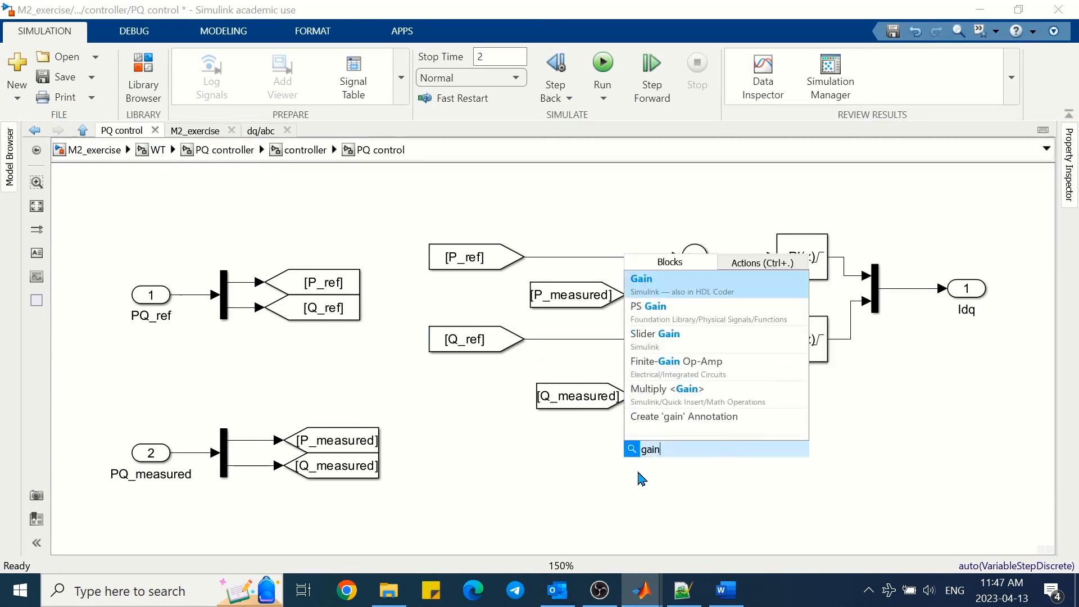
pyautogui.press('Return')
# Set the gain to -1 and insert one such Gain block in each of the Q_ref and Q_measured signal lines.
pyautogui.doubleClick(631, 465)
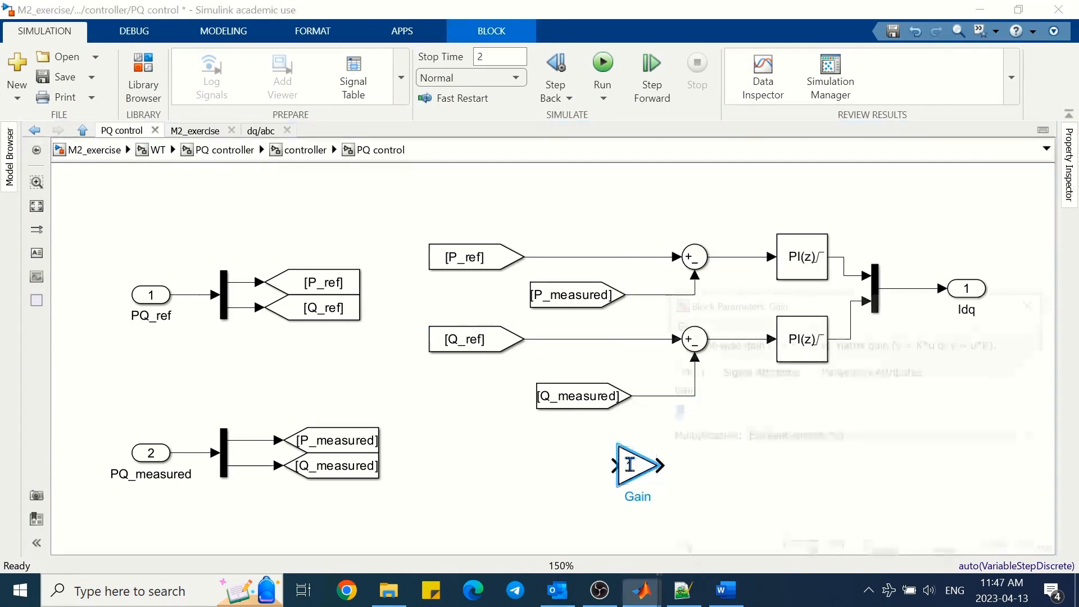
pyautogui.write('-1')
pyautogui.press('Return')
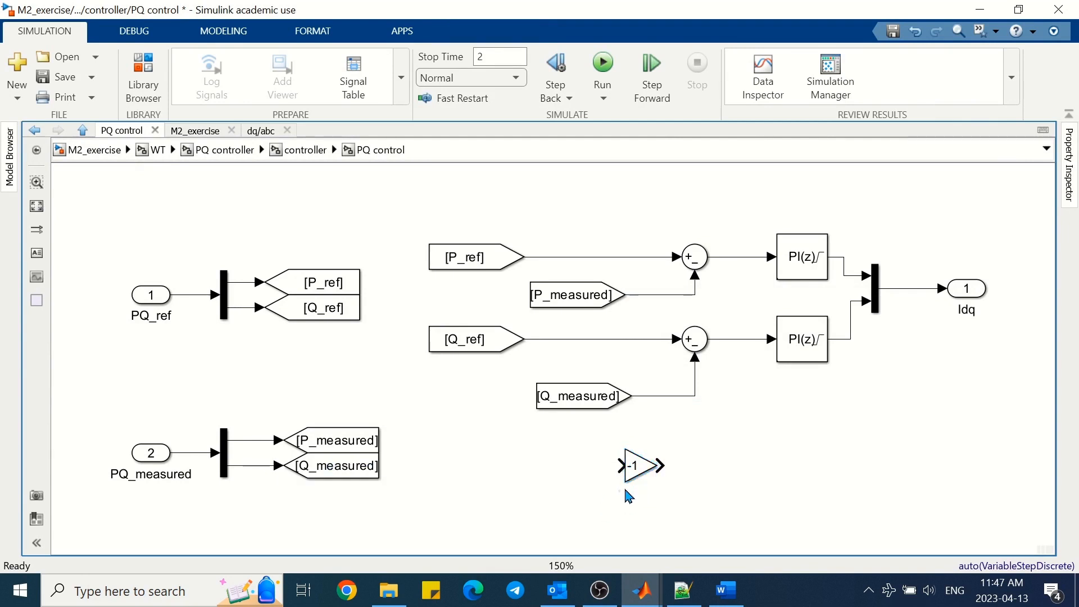
pyautogui.moveTo(632, 465); pyautogui.dragTo(660, 396)
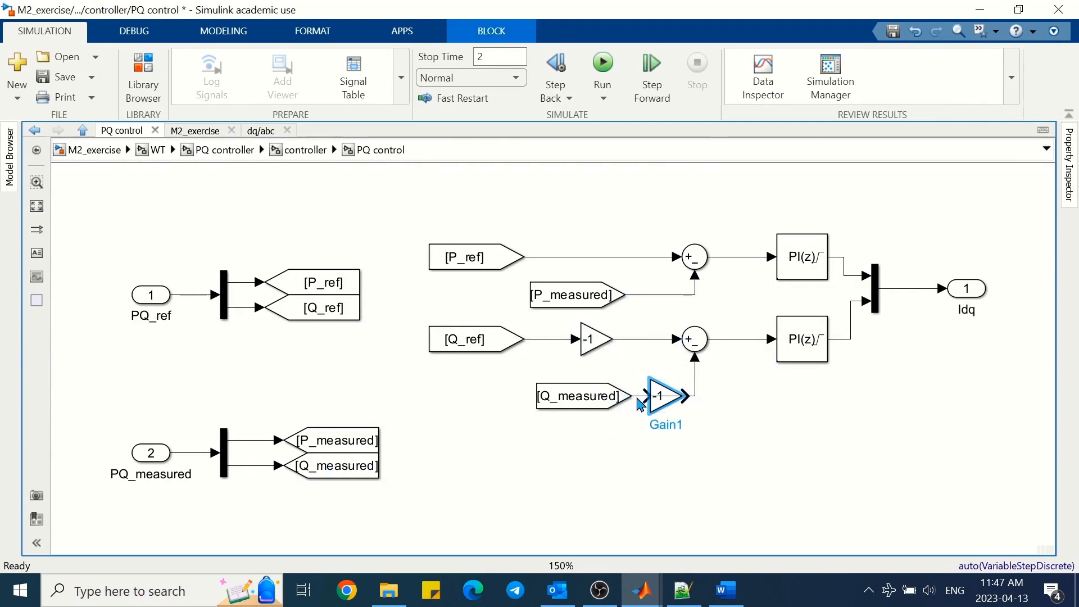
pyautogui.click(642, 464)
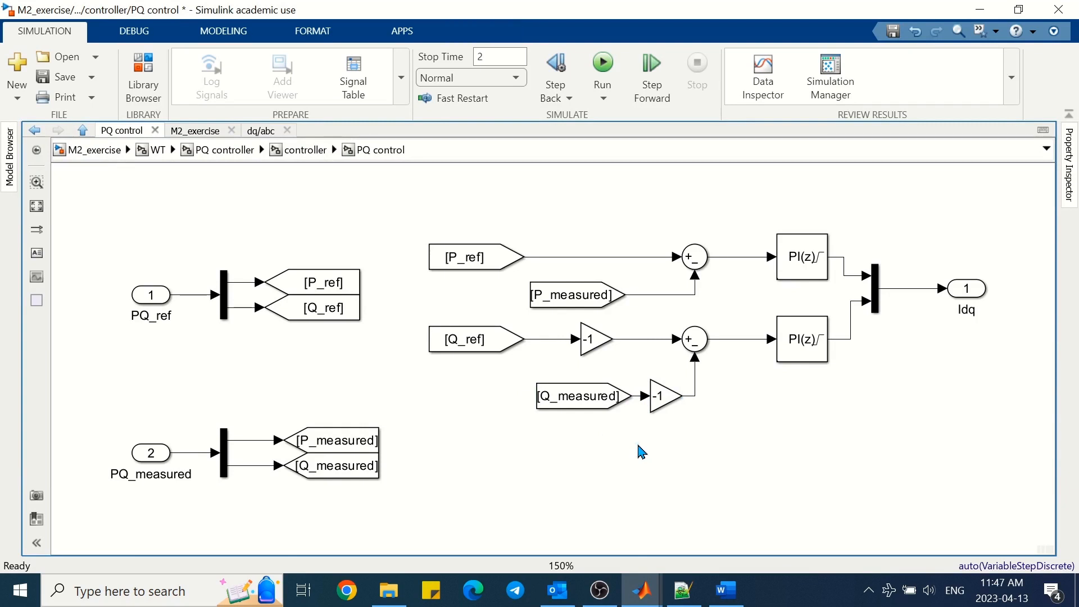
# Rerun the simulation and examine the P and Q step responses in the WT subsystem's PQ_WT scope, zoomed in and at full scale.
pyautogui.click(606, 68)
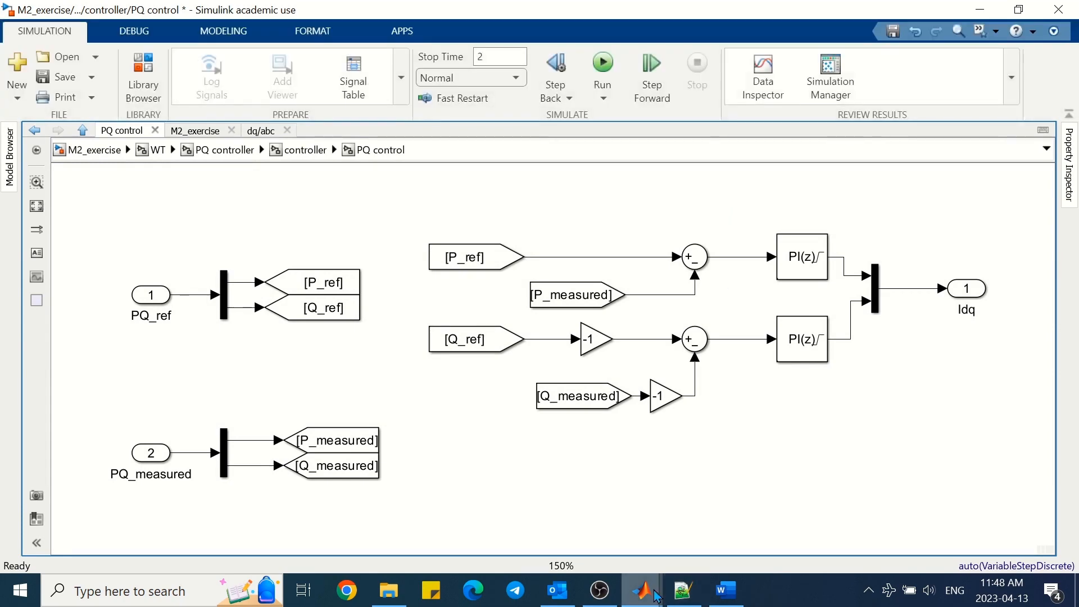
pyautogui.click(158, 150)
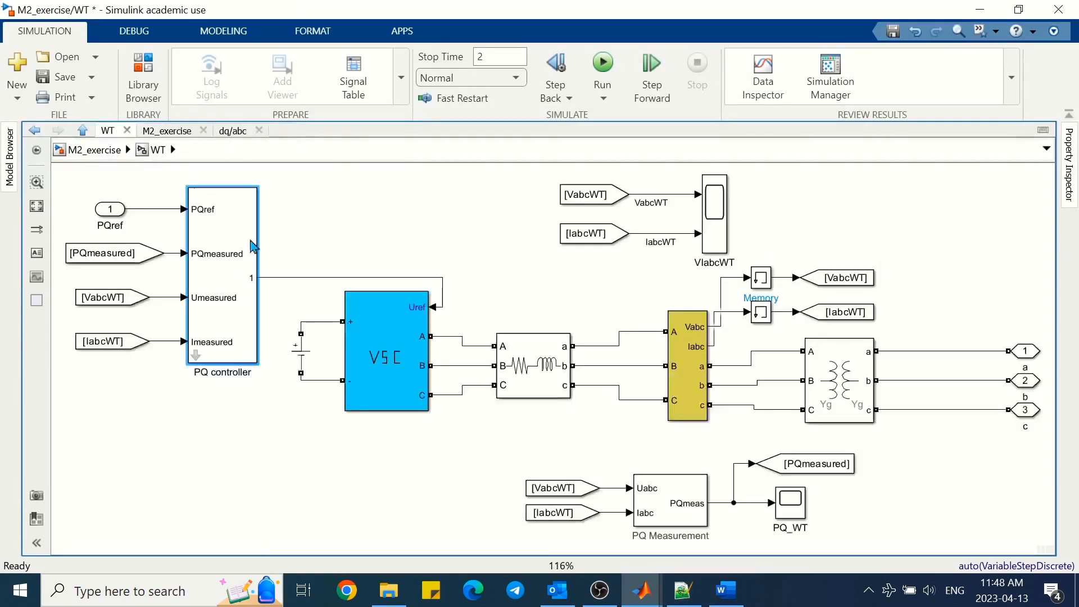
pyautogui.doubleClick(793, 503)
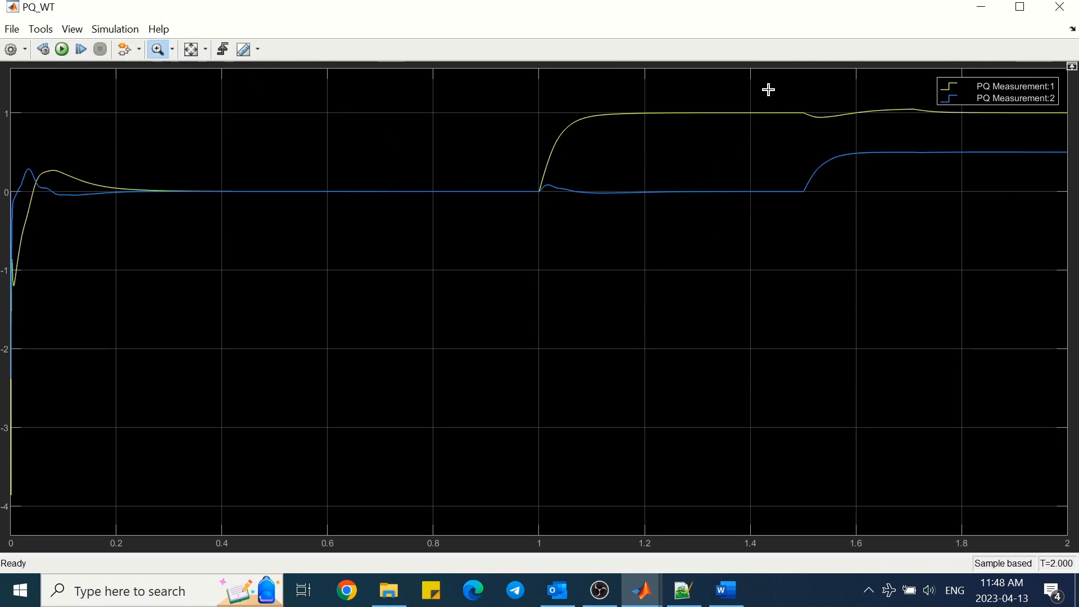
pyautogui.moveTo(770, 90); pyautogui.dragTo(771, 229)
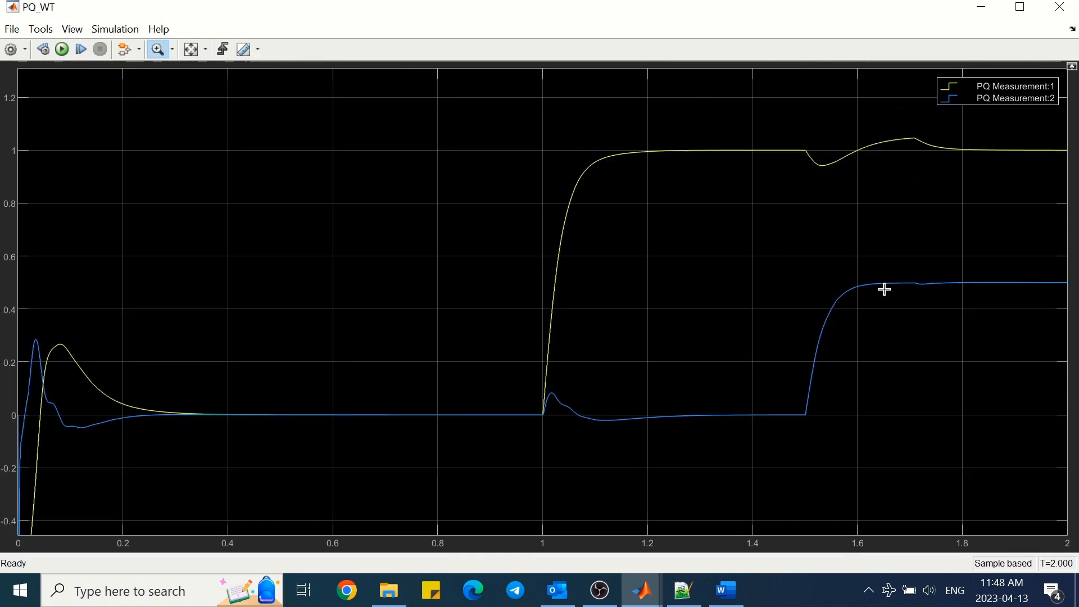
pyautogui.click(193, 56)
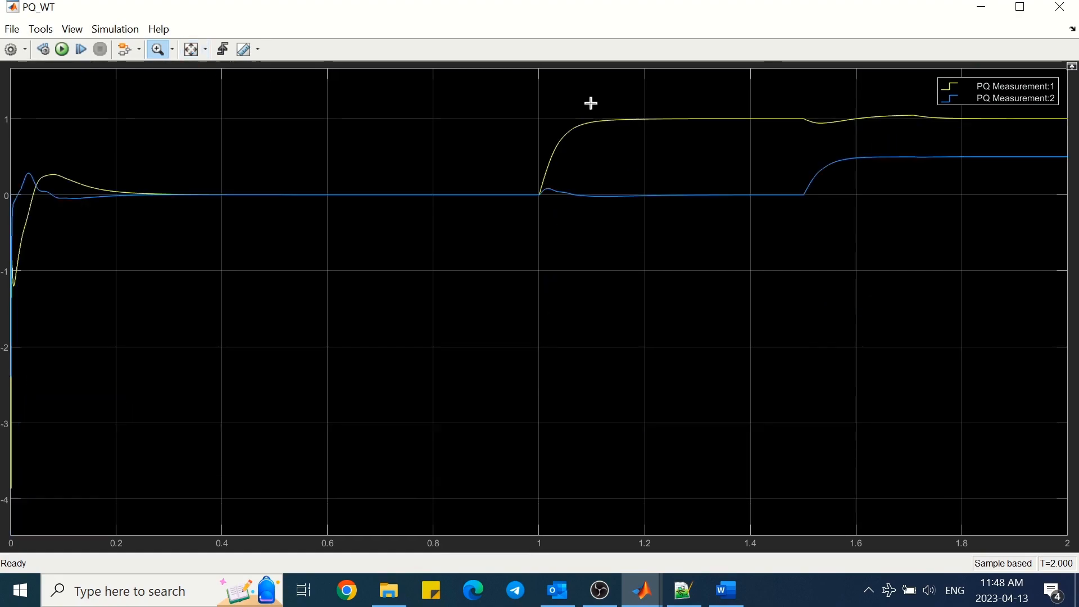
pyautogui.click(1057, 13)
# Examine the wind turbine voltages and currents in the VIabcWT scope, enlarging the current plot's vertical range around the steady waveforms.
pyautogui.doubleClick(716, 210)
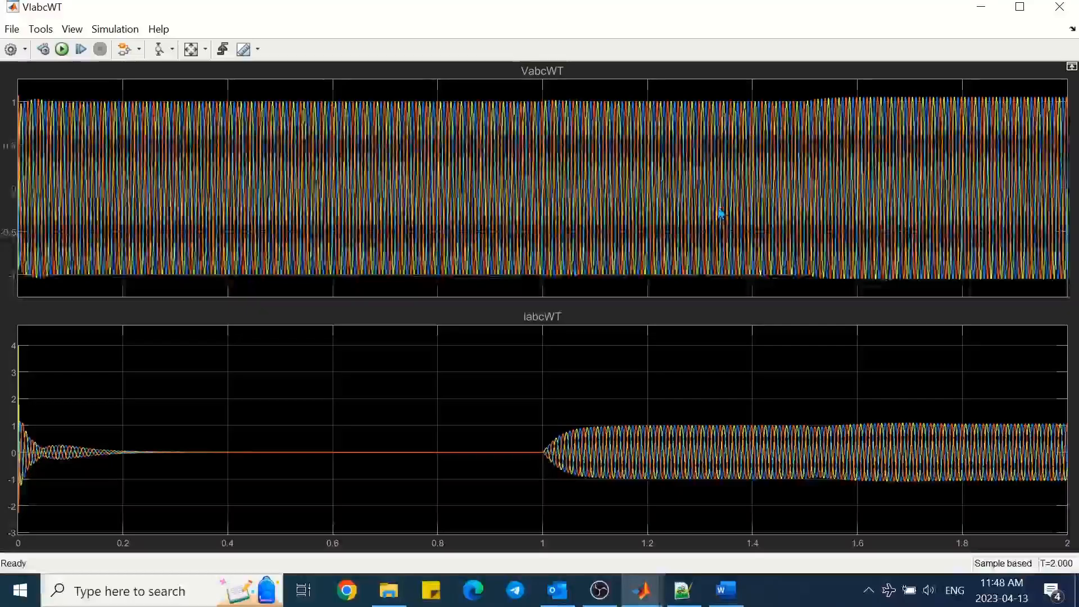
pyautogui.moveTo(687, 394); pyautogui.dragTo(735, 506)
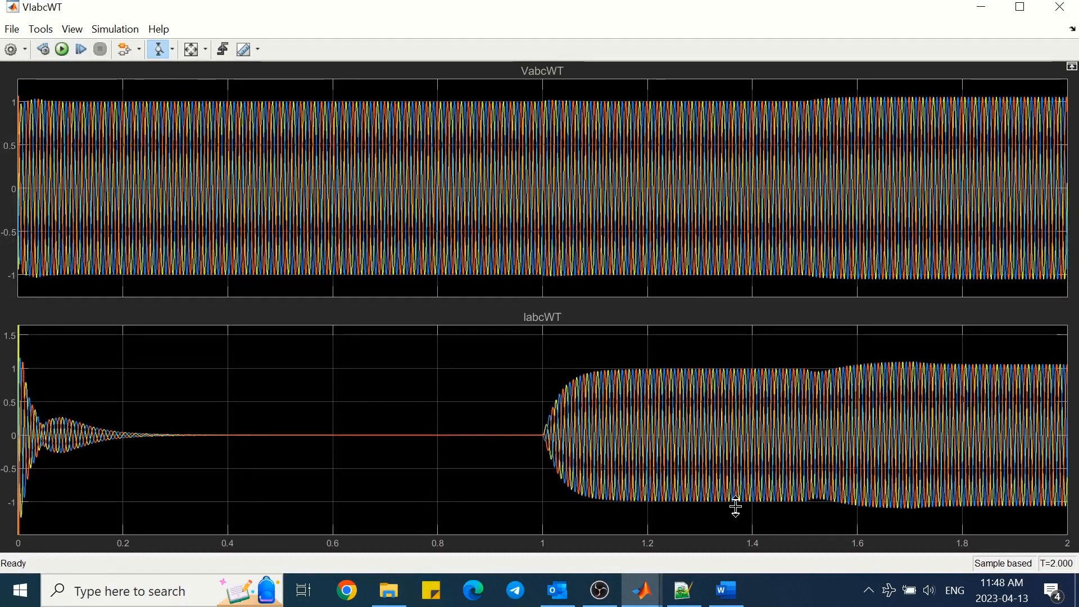
pyautogui.click(1059, 8)
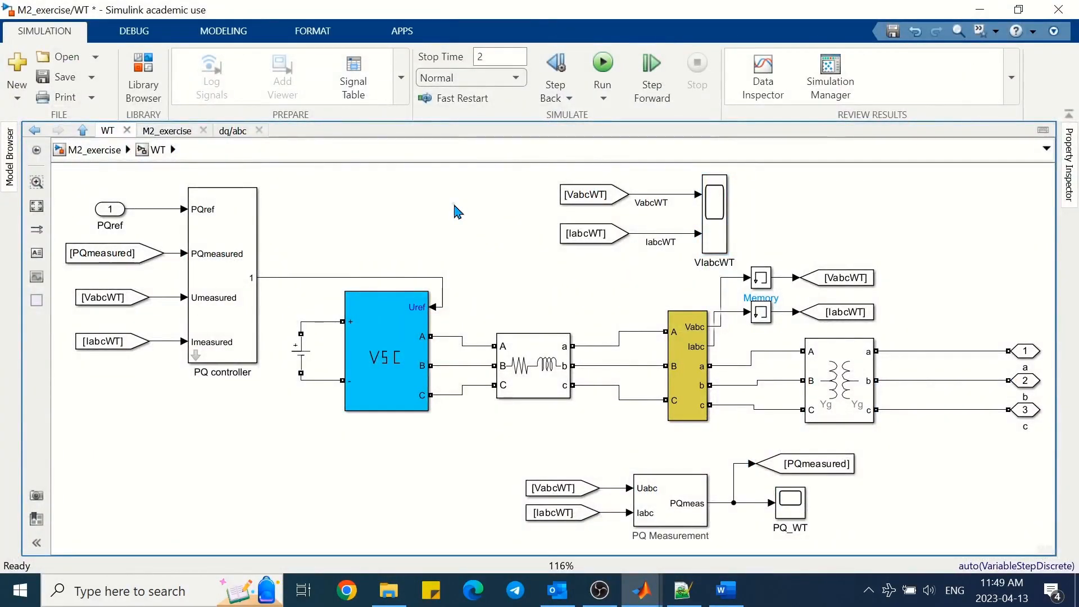
# Inspect the measured dq currents in the scope on the Idq_measured signal inside the controller subsystem, scaled to fit.
pyautogui.doubleClick(199, 360)
pyautogui.doubleClick(653, 340)
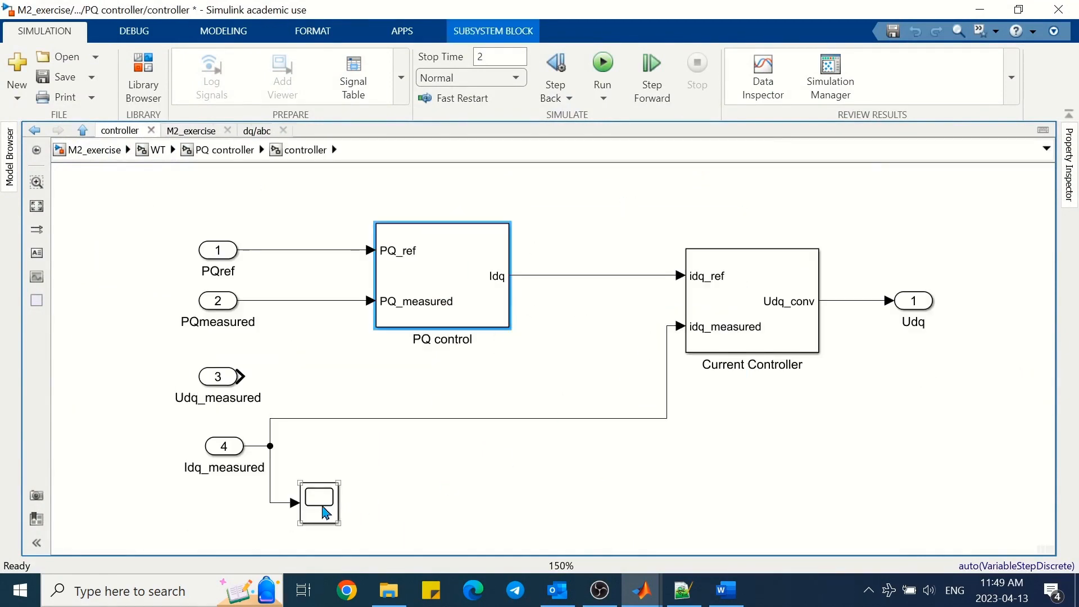
pyautogui.doubleClick(321, 503)
pyautogui.click(192, 54)
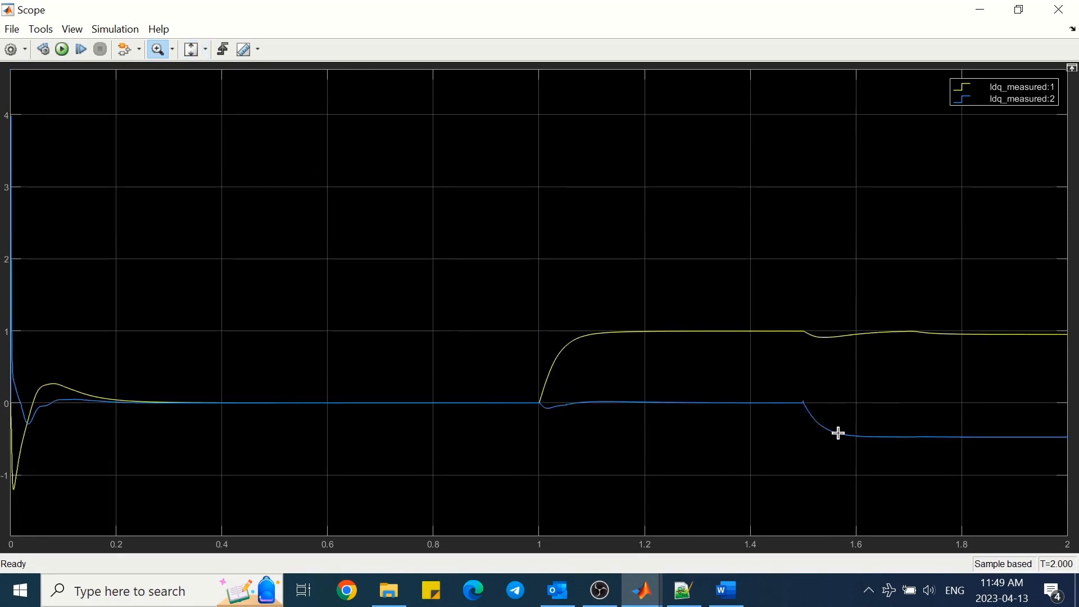
pyautogui.click(1059, 9)
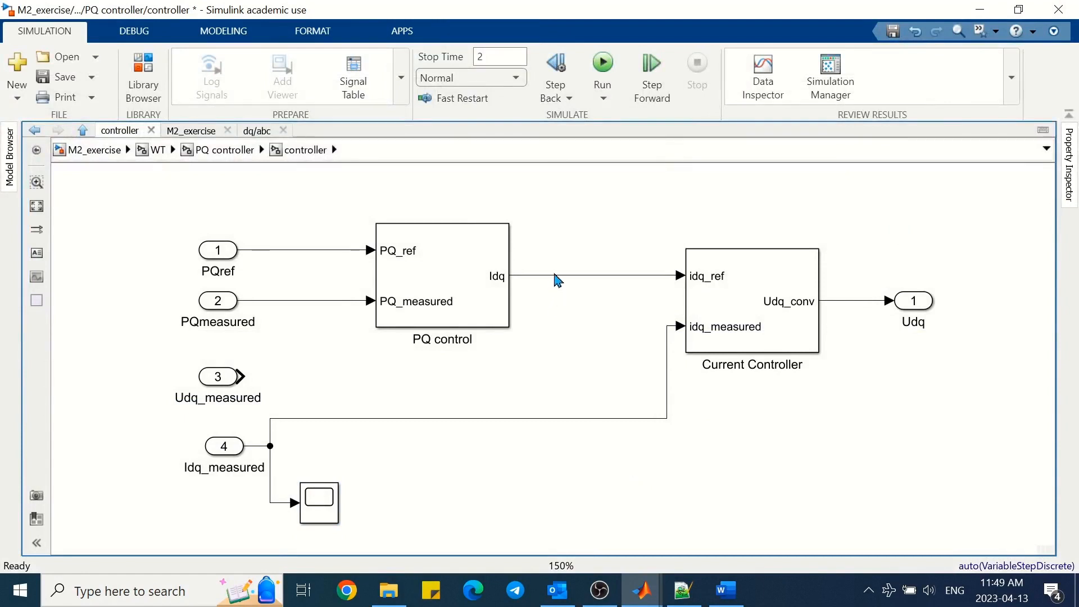
# Branch the PQ control block's Idq output to an additional input of the Idq_measured scope and run the simulation.
pyautogui.moveTo(557, 280); pyautogui.dragTo(296, 497)
pyautogui.click(446, 477)
pyautogui.click(603, 63)
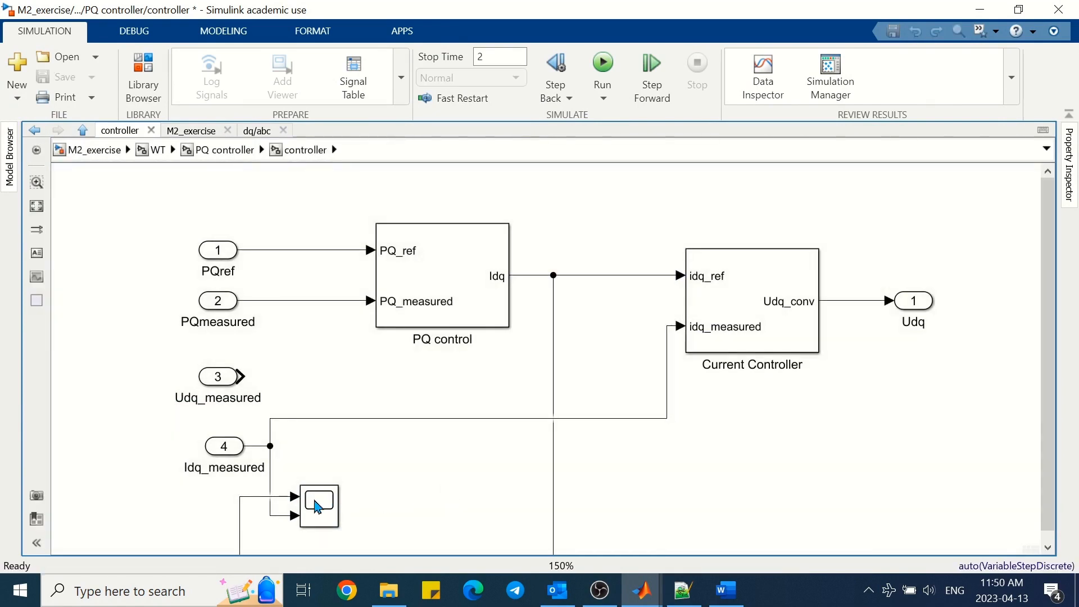
# Compare the reference and measured dq currents in the scope, zooming vertically and toggling the Idq_measured traces.
pyautogui.doubleClick(316, 506)
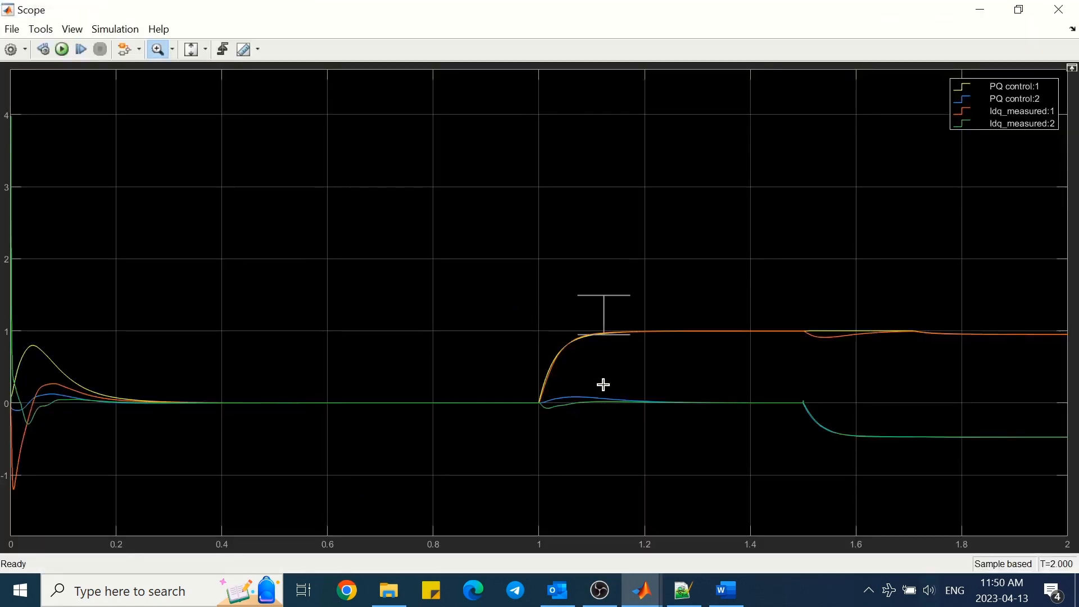
pyautogui.moveTo(597, 453); pyautogui.dragTo(598, 455)
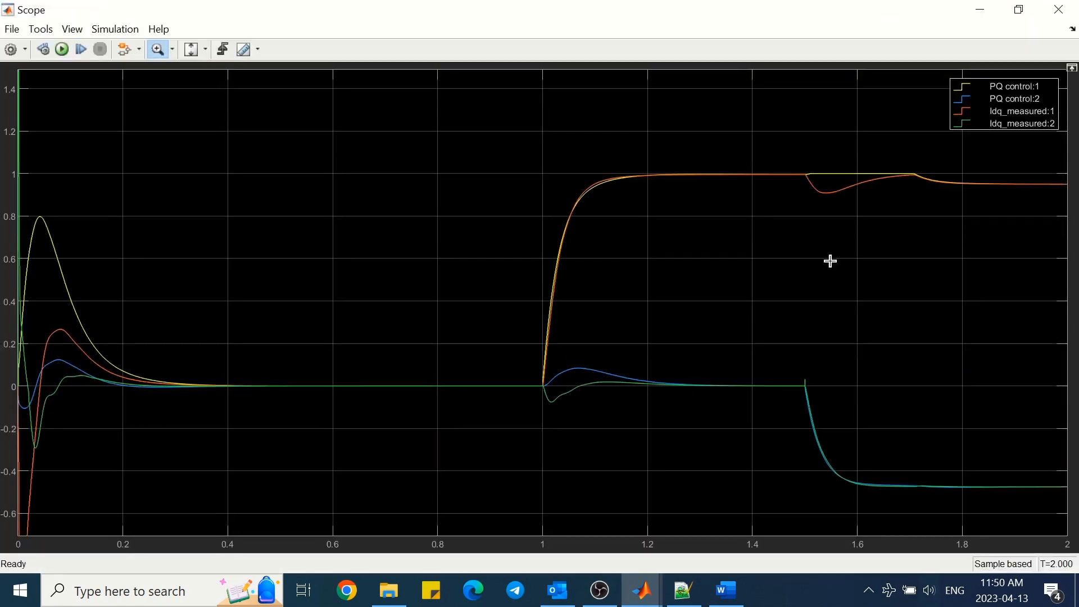
pyautogui.click(964, 125)
pyautogui.click(964, 113)
pyautogui.click(964, 113)
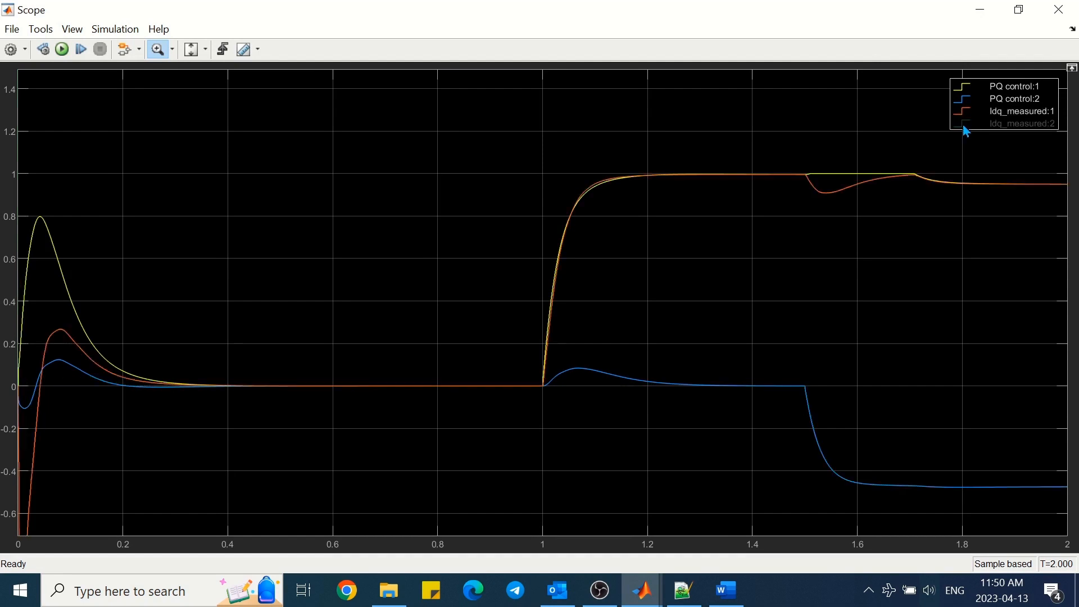
pyautogui.click(965, 125)
pyautogui.click(1059, 10)
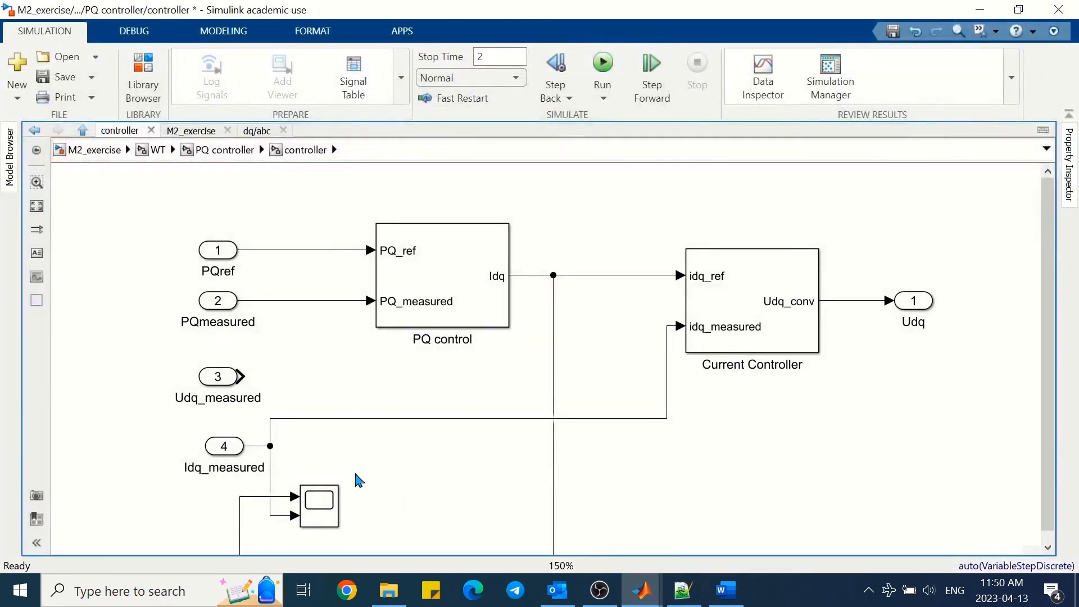
# Delete the scope with its signal branches and straighten the line from Idq_measured to the Current Controller.
pyautogui.scroll(1, 358, 480)
pyautogui.moveTo(374, 517); pyautogui.dragTo(208, 450)
pyautogui.press('Delete')
pyautogui.click(219, 430)
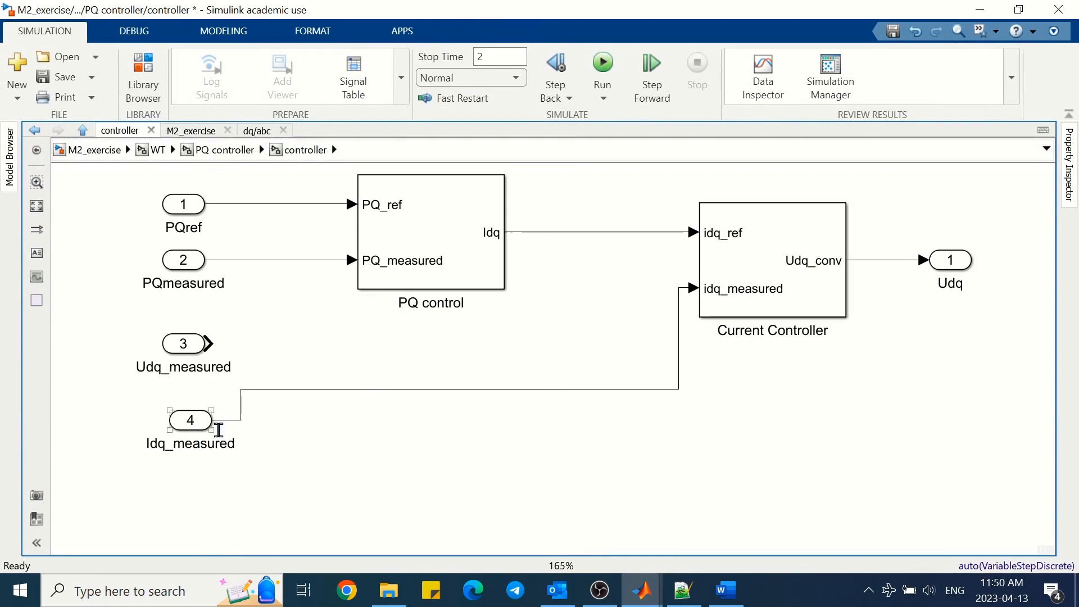
pyautogui.moveTo(280, 389); pyautogui.dragTo(273, 422)
pyautogui.click(266, 364)
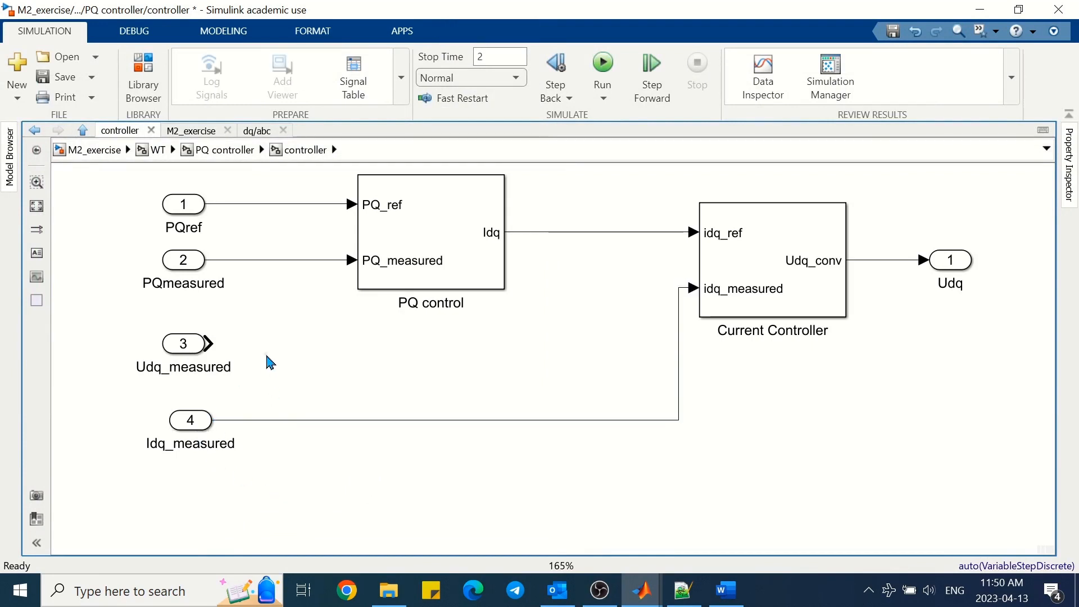
# Add a Terminator block and connect it to the unused Udq_measured input port.
pyautogui.doubleClick(268, 363)
pyautogui.write('term')
pyautogui.press('Return')
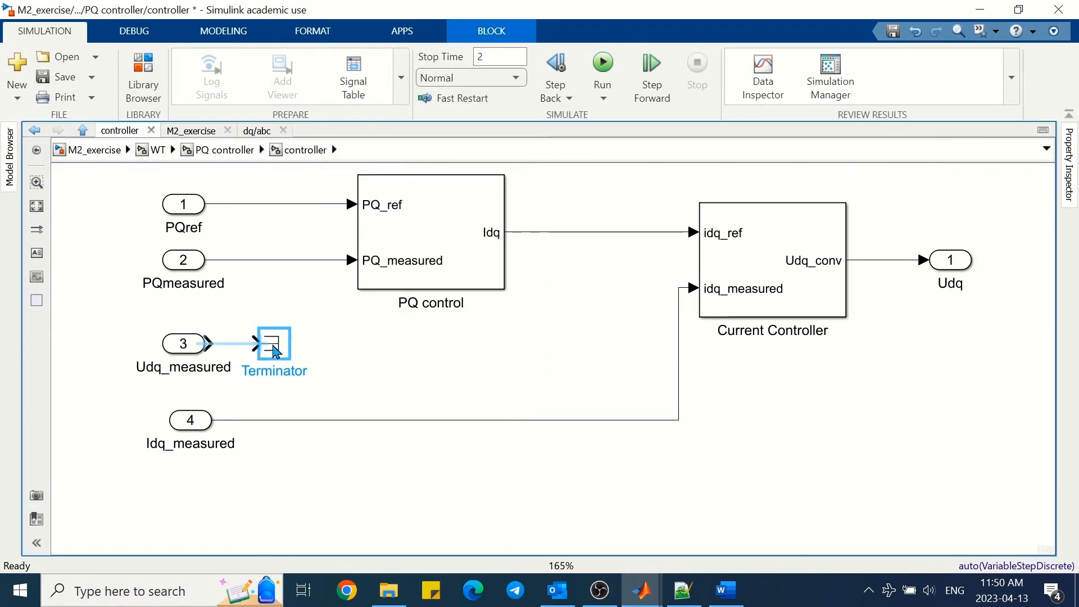
pyautogui.click(323, 365)
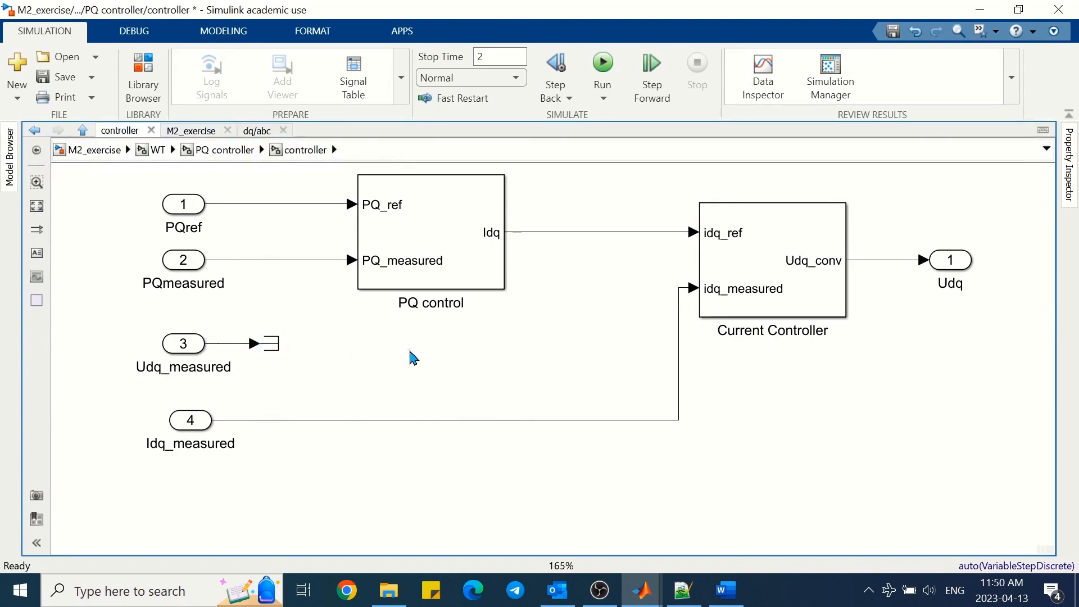
# Set the background color of the PQref, PQmeasured, Udq_measured and Idq_measured input ports to orange.
pyautogui.moveTo(124, 190); pyautogui.dragTo(197, 444)
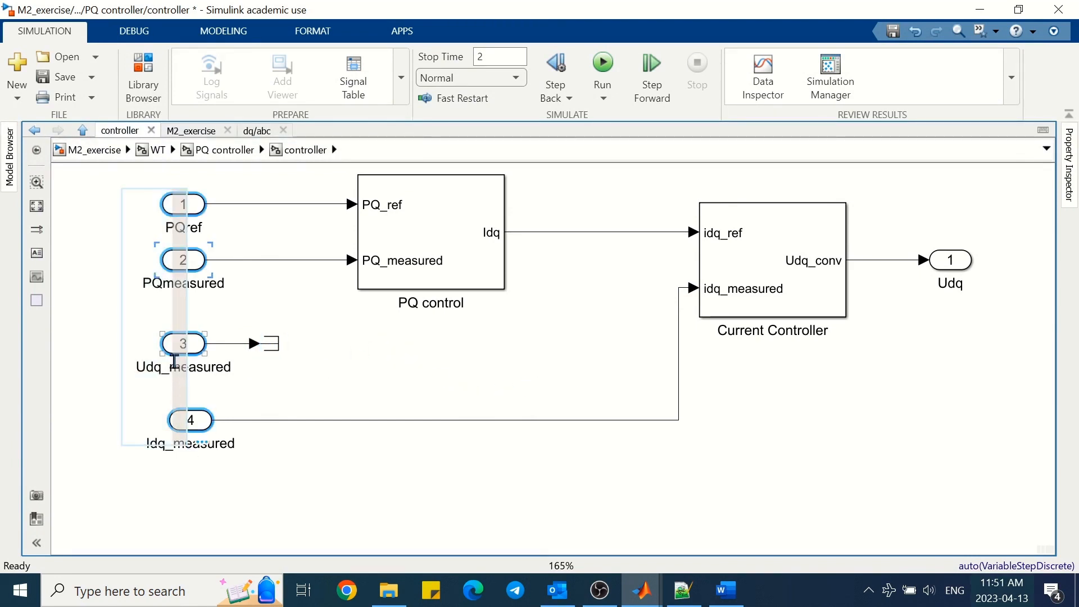
pyautogui.rightClick(174, 346)
pyautogui.moveTo(393, 531)
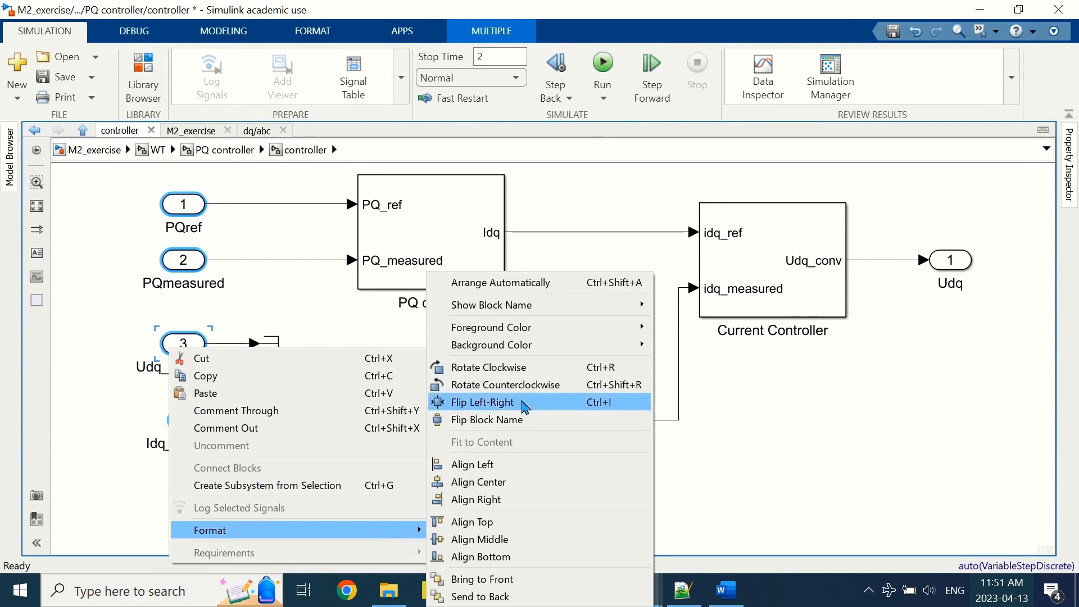
pyautogui.moveTo(600, 346)
pyautogui.click(691, 522)
# Set the background color of the Udq output port to green.
pyautogui.click(951, 260)
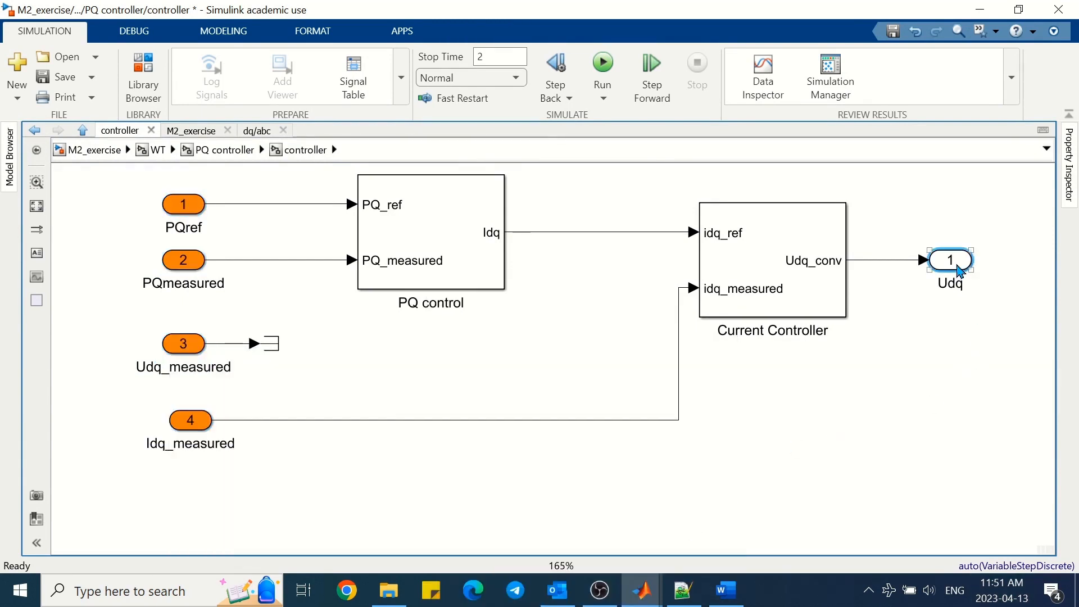
pyautogui.rightClick(950, 260)
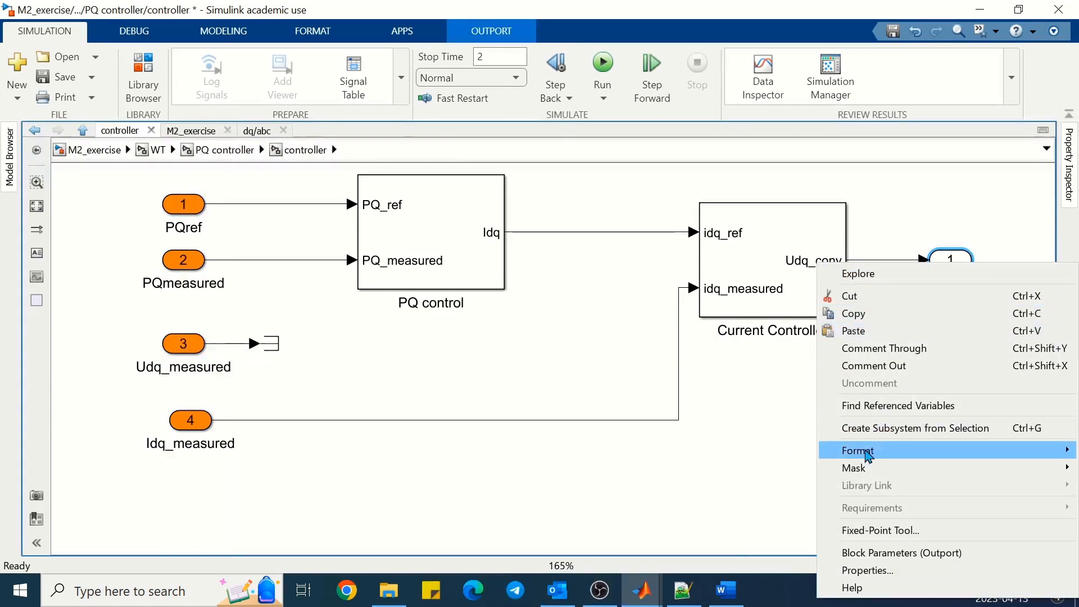
pyautogui.moveTo(866, 452)
pyautogui.moveTo(769, 462)
pyautogui.click(841, 435)
pyautogui.click(843, 436)
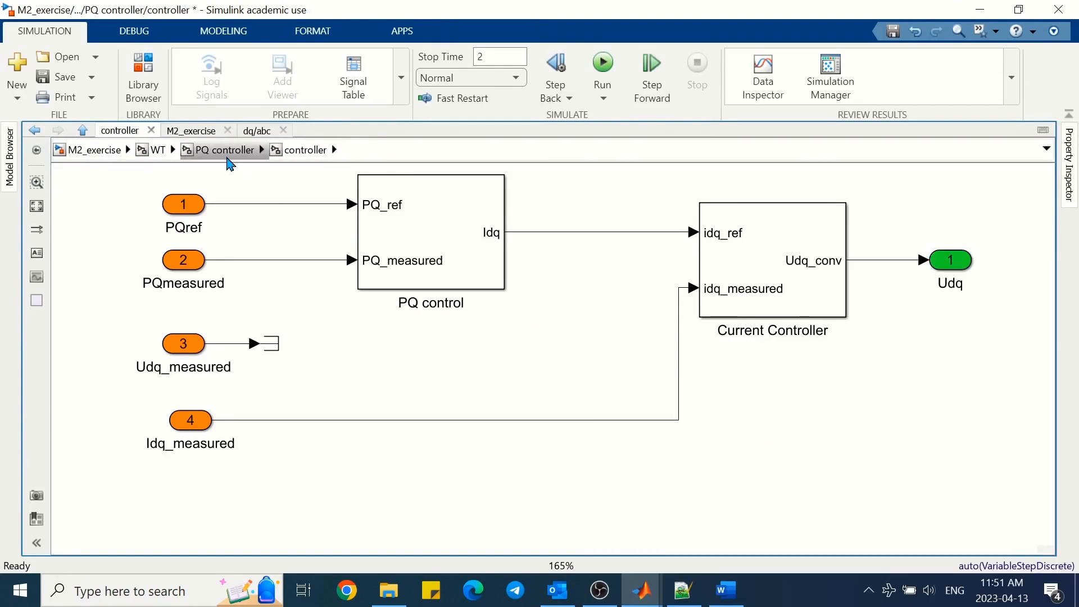
# Open the PQ control subsystem and set the background color of its PQ_ref and PQ_measured input ports to orange.
pyautogui.doubleClick(410, 243)
pyautogui.moveTo(90, 276); pyautogui.dragTo(169, 478)
pyautogui.rightClick(149, 458)
pyautogui.moveTo(371, 417)
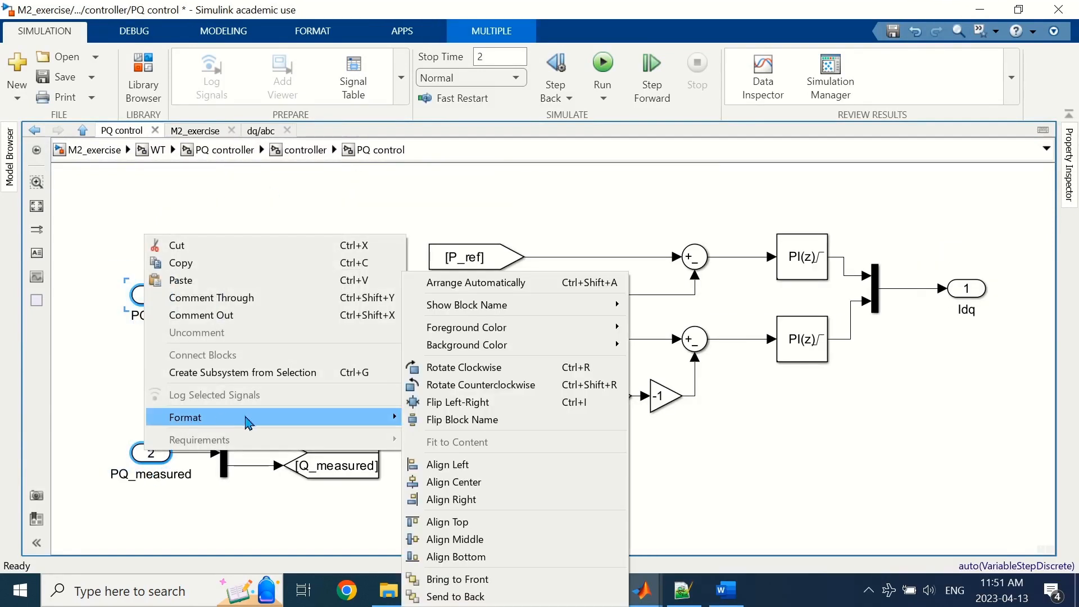
pyautogui.moveTo(590, 345)
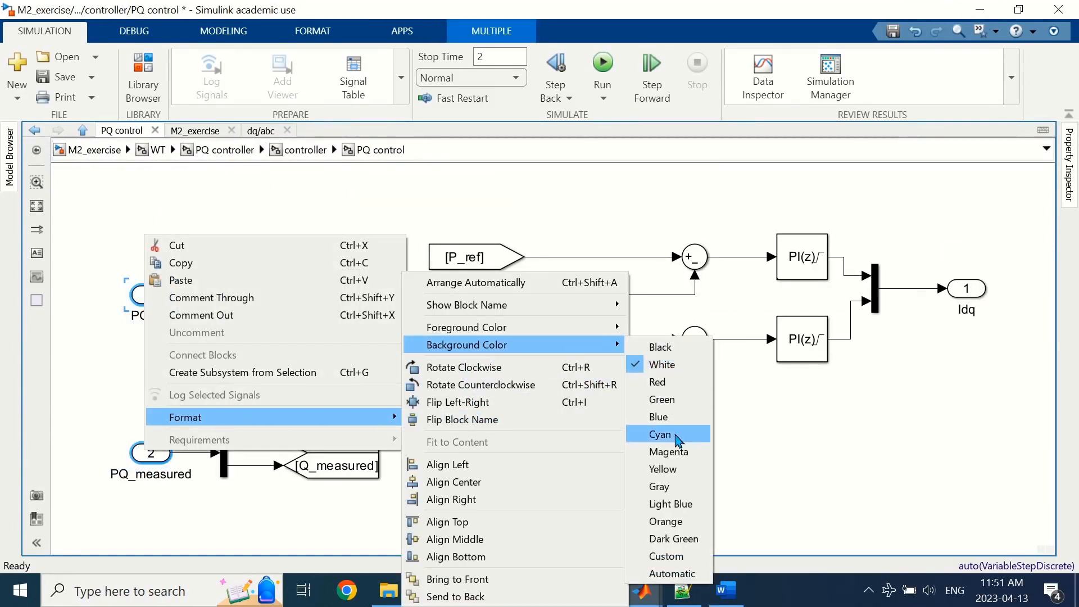
pyautogui.click(666, 521)
# Set the background color of the Idq output port in the PQ control subsystem to green.
pyautogui.rightClick(964, 289)
pyautogui.moveTo(911, 188)
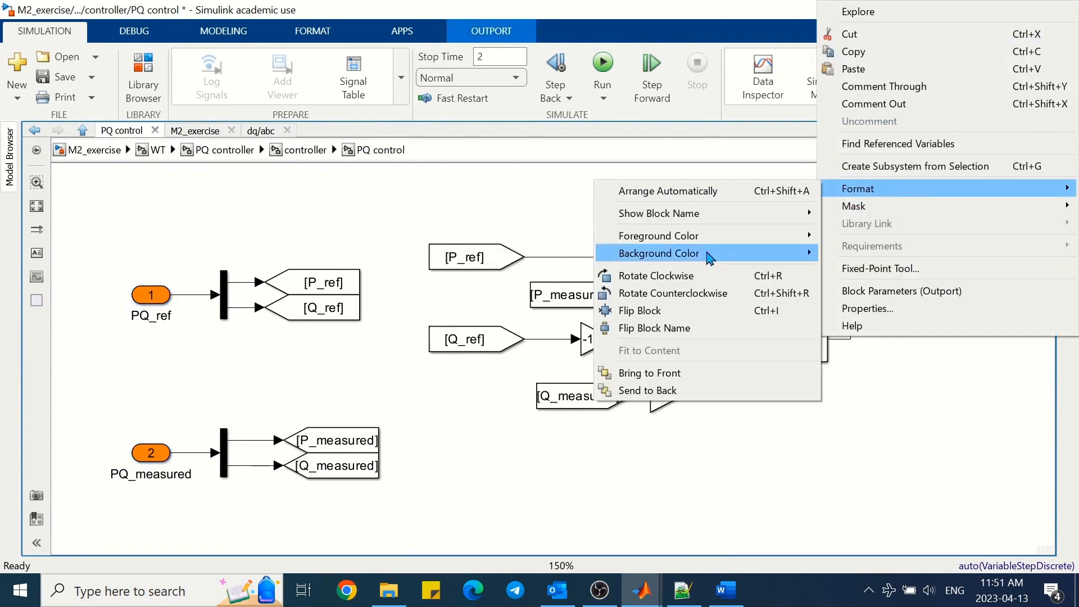
pyautogui.moveTo(711, 251)
pyautogui.click(855, 306)
# Nudge the P_measured and Q_measured Goto blocks slightly closer to their demux.
pyautogui.moveTo(388, 405); pyautogui.dragTo(363, 497)
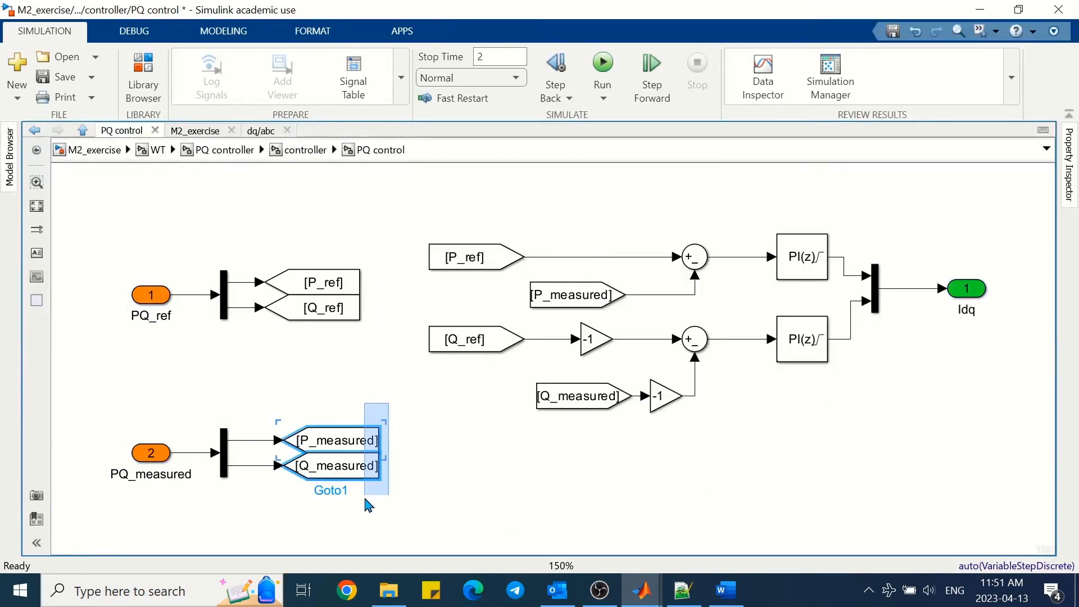
pyautogui.press('Left')
pyautogui.press('Left')
pyautogui.press('Left')
pyautogui.click(419, 444)
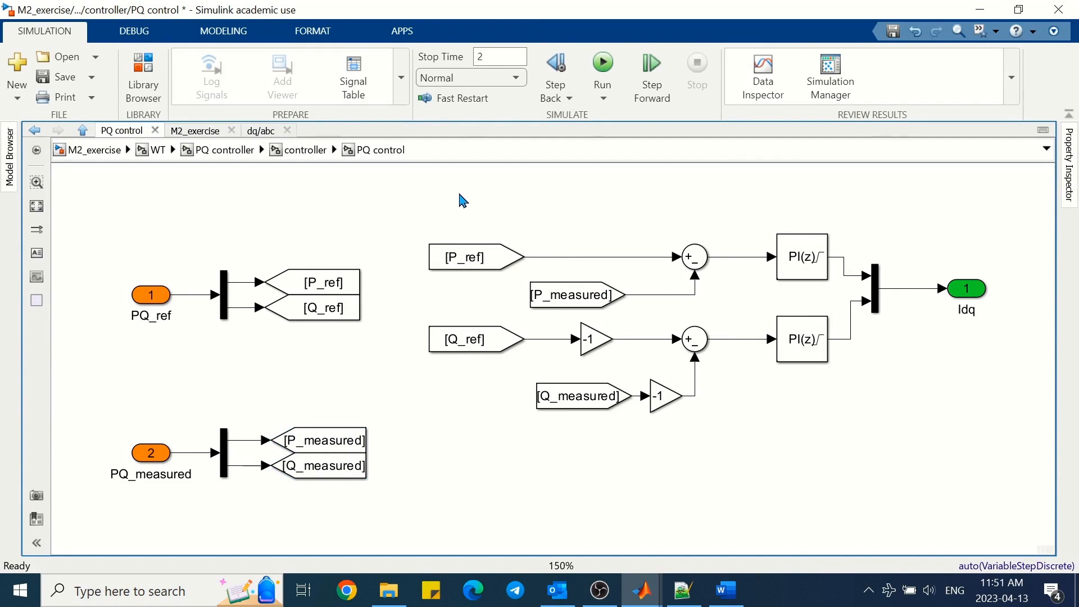
# Set the foreground color of all four Goto blocks and the P_ref and Q_ref From blocks to dark green.
pyautogui.moveTo(460, 194); pyautogui.dragTo(311, 515)
pyautogui.rightClick(351, 479)
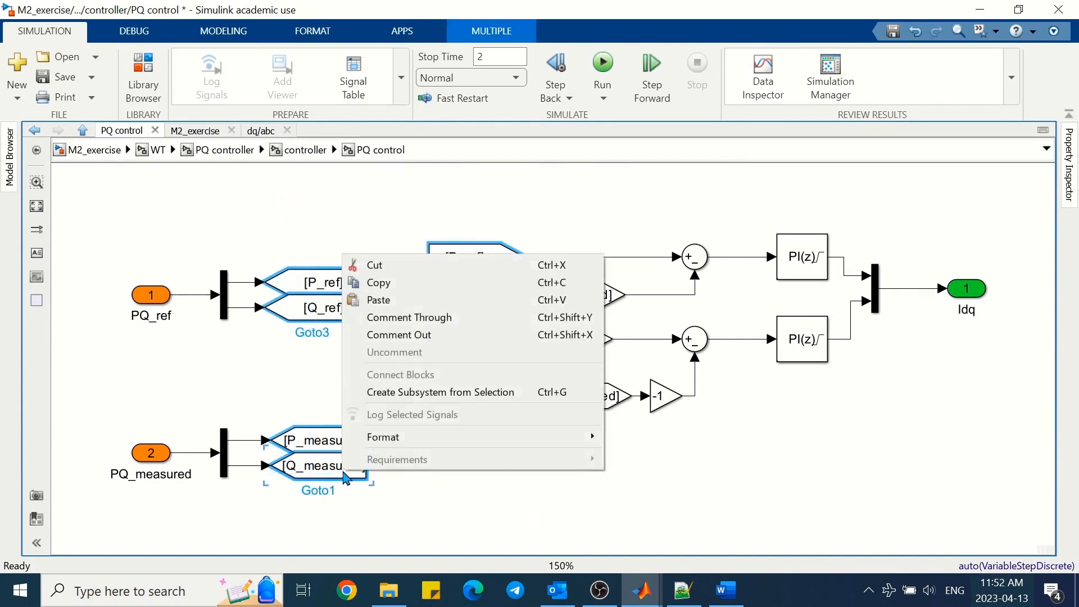
pyautogui.moveTo(470, 438)
pyautogui.moveTo(810, 327)
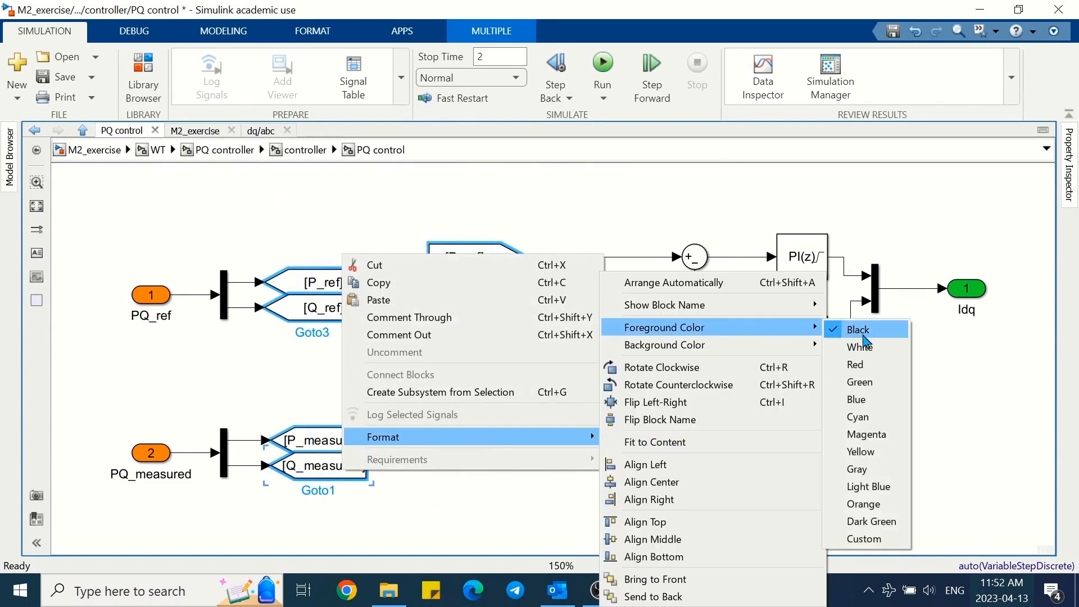
pyautogui.click(871, 521)
pyautogui.click(547, 506)
# Give the P_measured and Q_measured From blocks the same dark green foreground color.
pyautogui.click(549, 406)
pyautogui.keyDown('shift'); pyautogui.click(534, 303); pyautogui.keyUp('shift')
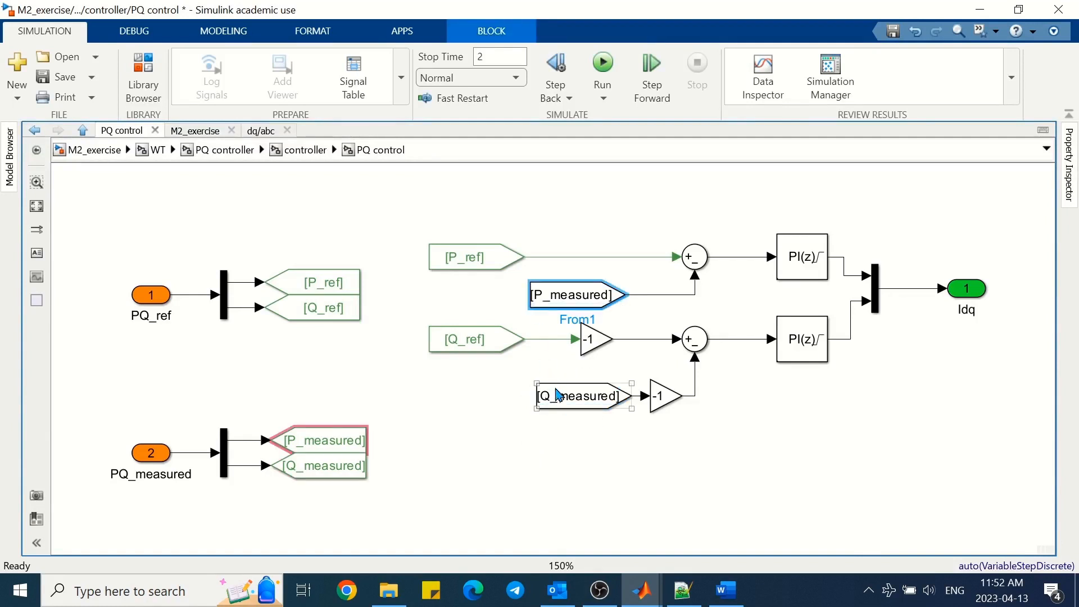
pyautogui.rightClick(554, 388)
pyautogui.moveTo(695, 569)
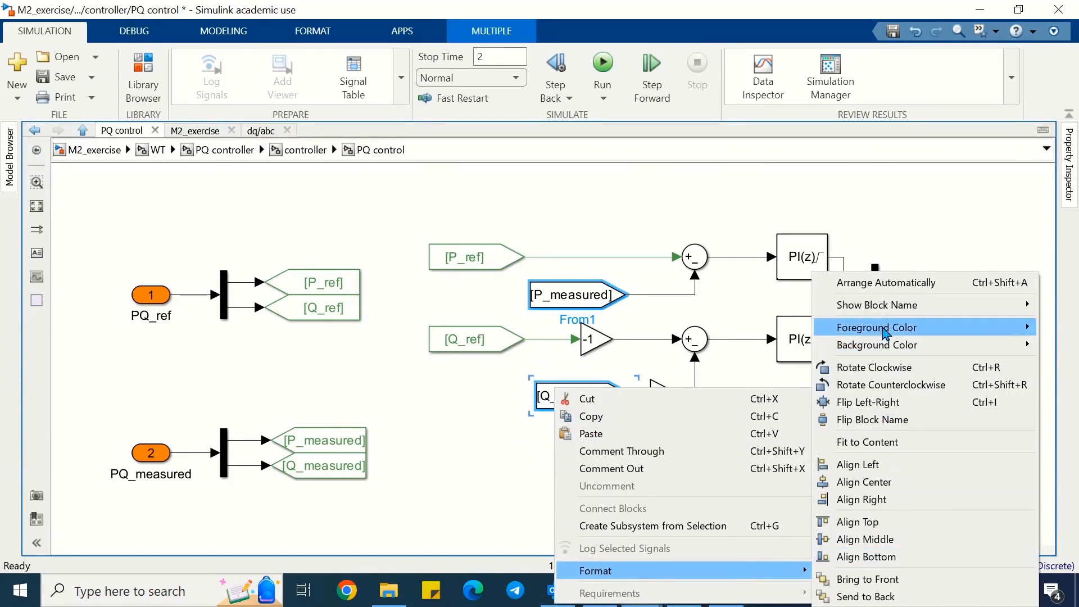
pyautogui.moveTo(877, 328)
pyautogui.click(771, 521)
pyautogui.click(771, 520)
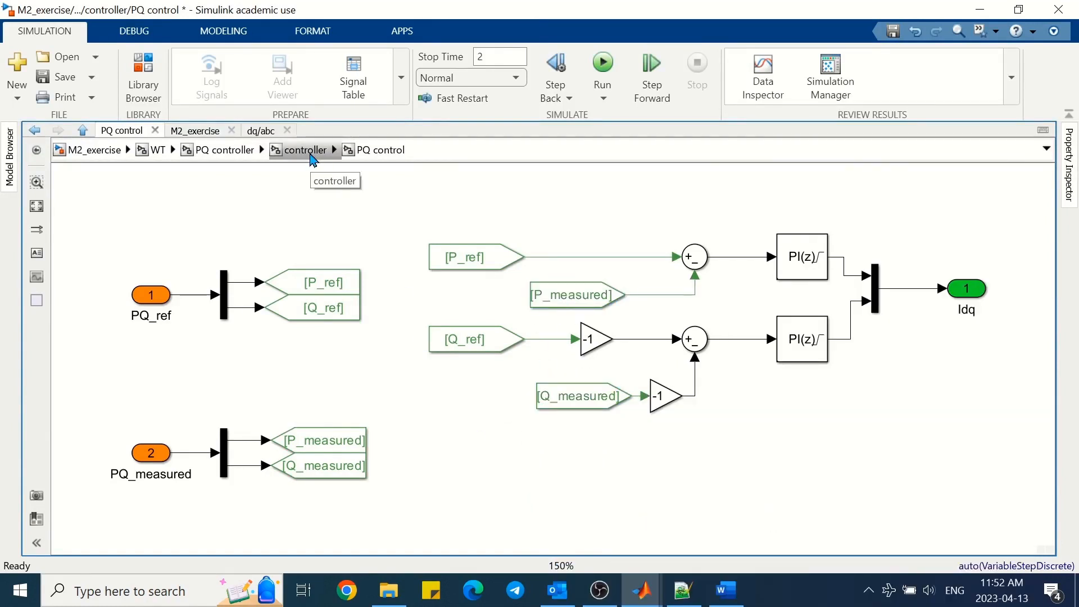
# Open the Current Controller subsystem and set the background colour of the idq_ref and idq_measured input ports to Orange.
pyautogui.click(312, 158)
pyautogui.doubleClick(749, 270)
pyautogui.moveTo(150, 262); pyautogui.dragTo(219, 497)
pyautogui.rightClick(194, 457)
pyautogui.moveTo(338, 428)
pyautogui.moveTo(562, 344)
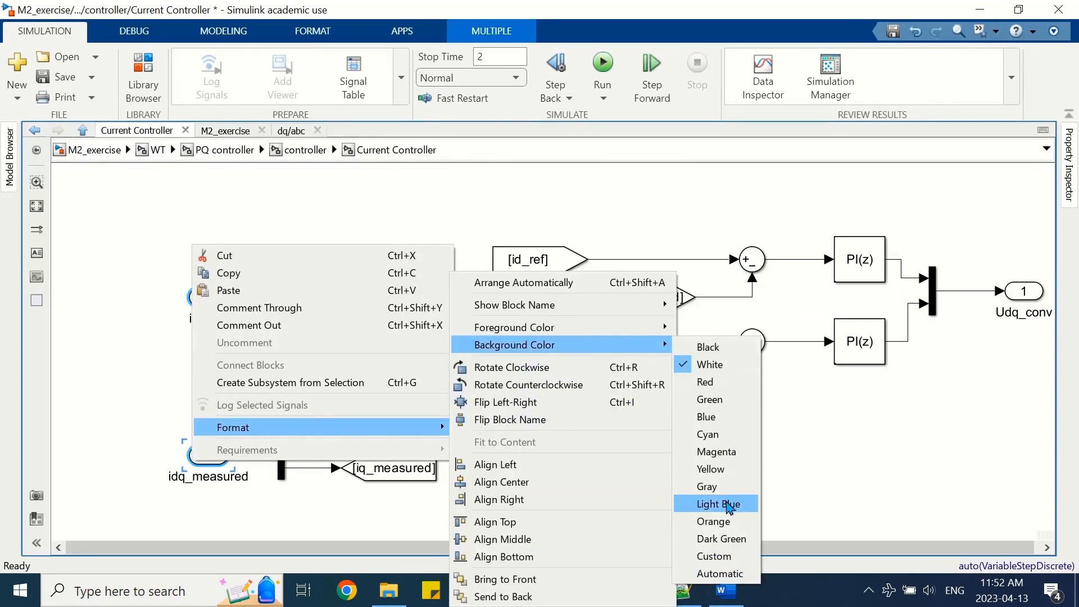
pyautogui.click(722, 521)
pyautogui.hotkey('alt', 'Tab')
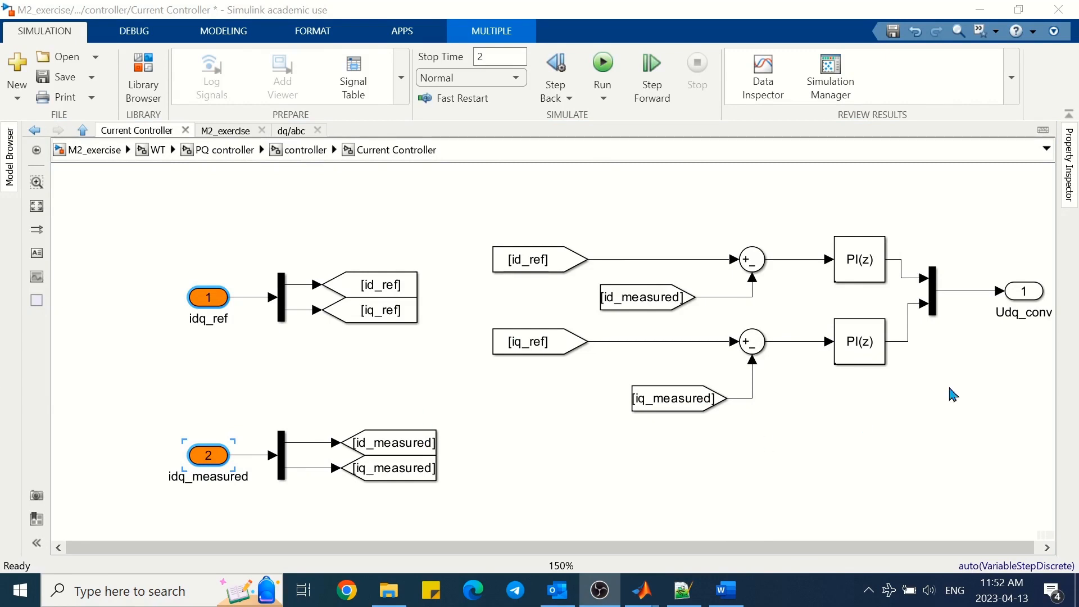
# Set the background colour of the Udq_conv output port to Green.
pyautogui.rightClick(1022, 293)
pyautogui.moveTo(964, 192)
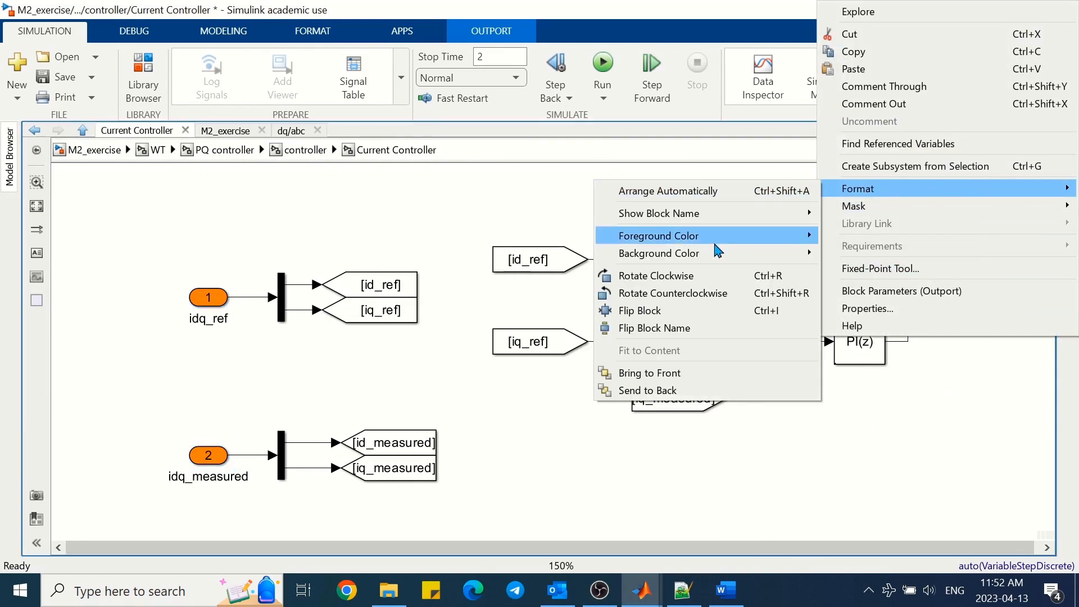
pyautogui.moveTo(719, 253)
pyautogui.click(854, 308)
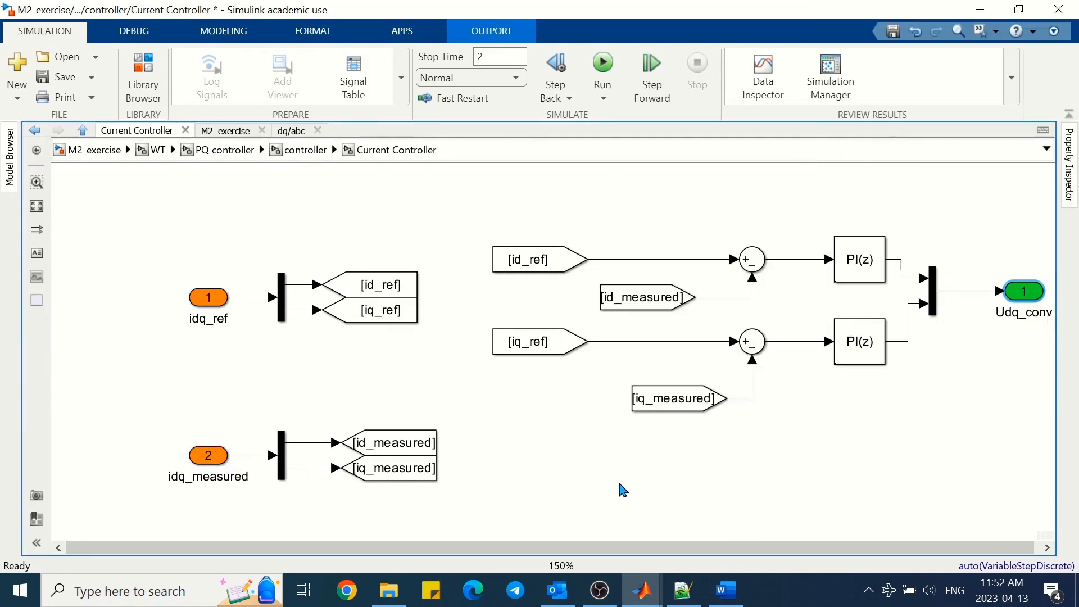
# Set the foreground colour of all Goto and From tags in the Current Controller subsystem to Dark Green.
pyautogui.moveTo(511, 201); pyautogui.dragTo(393, 489)
pyautogui.keyDown('shift'); pyautogui.click(646, 307); pyautogui.keyUp('shift')
pyautogui.keyDown('shift'); pyautogui.click(665, 395); pyautogui.keyUp('shift')
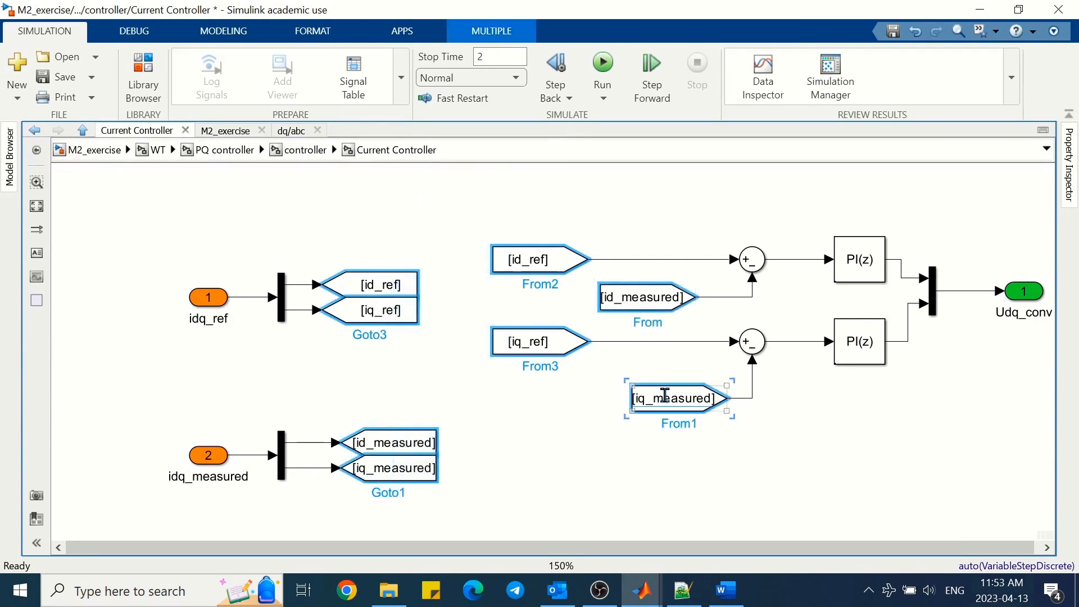
pyautogui.rightClick(665, 396)
pyautogui.moveTo(689, 363)
pyautogui.moveTo(579, 331)
pyautogui.click(711, 521)
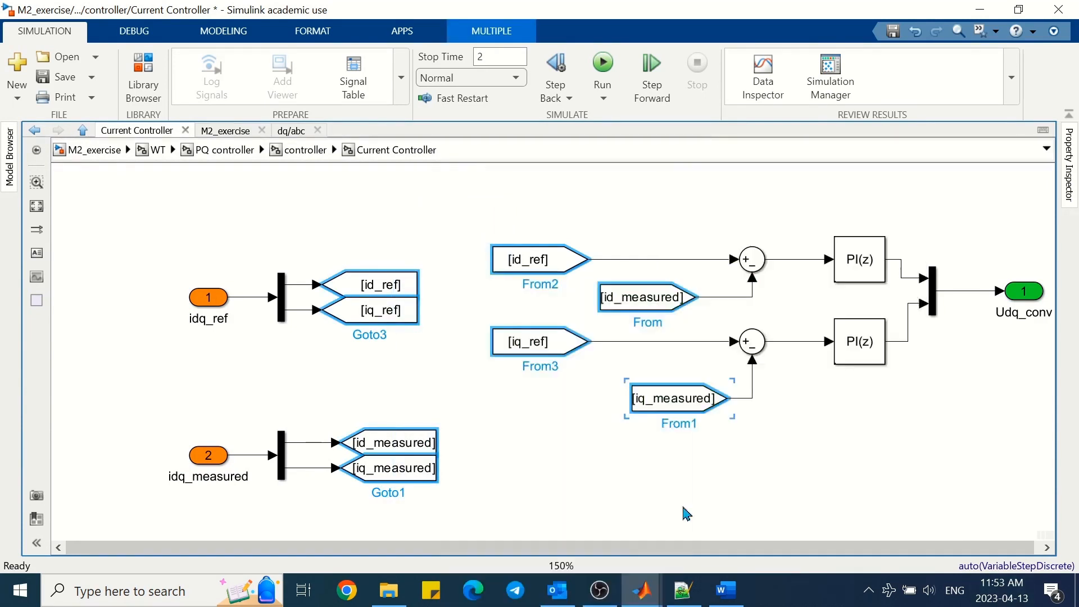
pyautogui.click(547, 466)
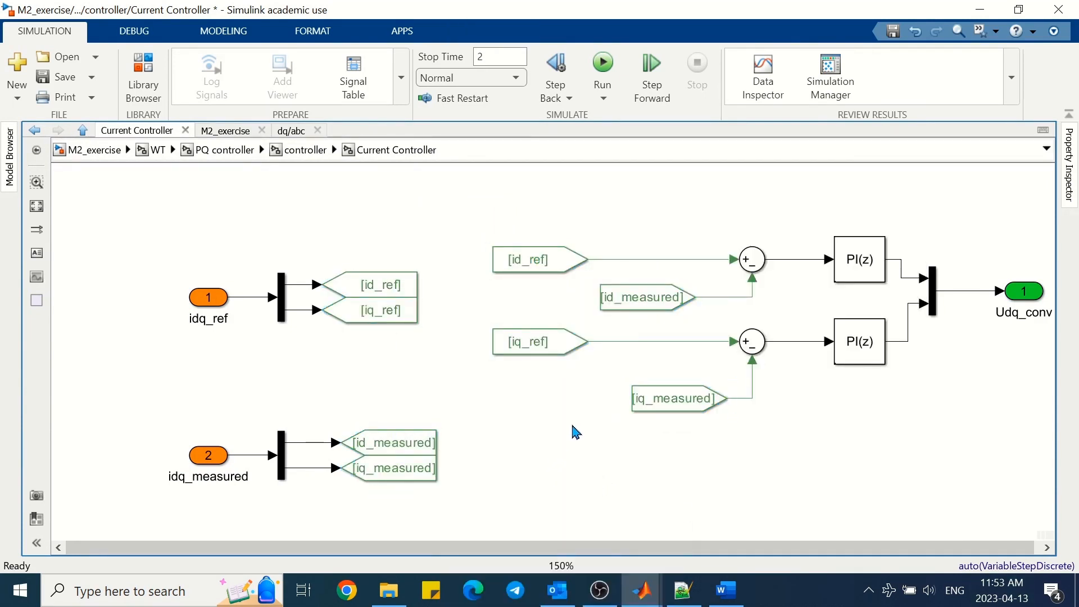
# Return to the PQ controller level and set the foreground colour of both [wt] tags to Dark Green.
pyautogui.click(305, 152)
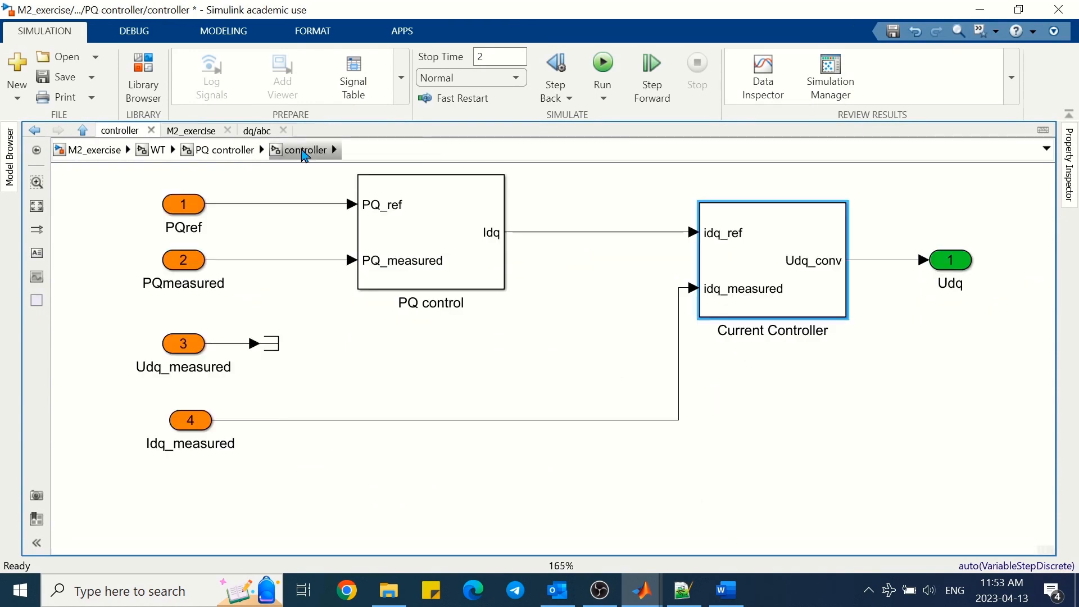
pyautogui.doubleClick(447, 251)
pyautogui.click(298, 151)
pyautogui.click(228, 154)
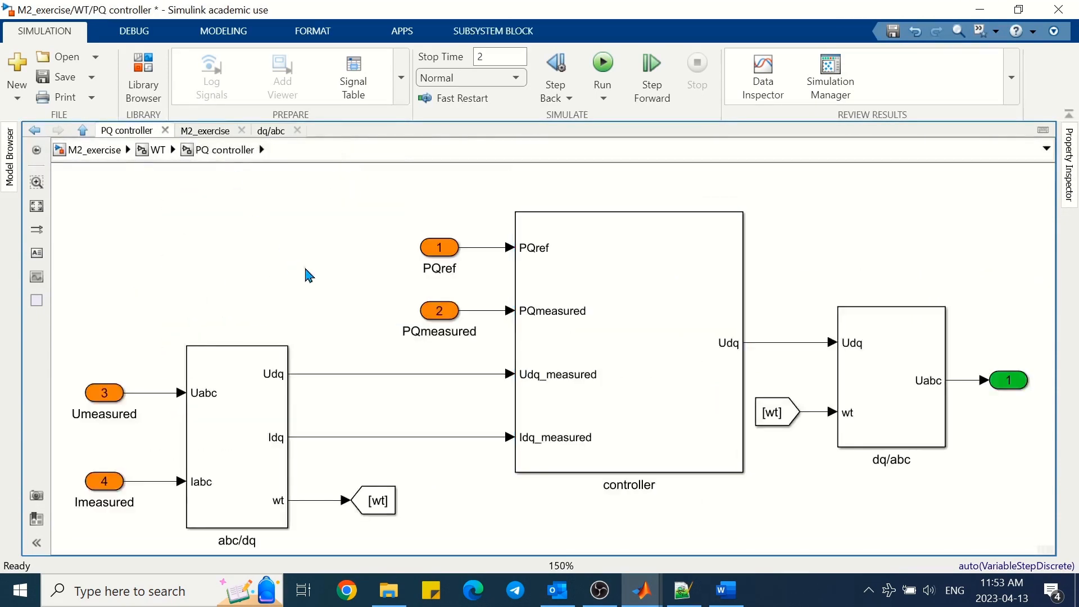
pyautogui.click(792, 422)
pyautogui.rightClick(365, 500)
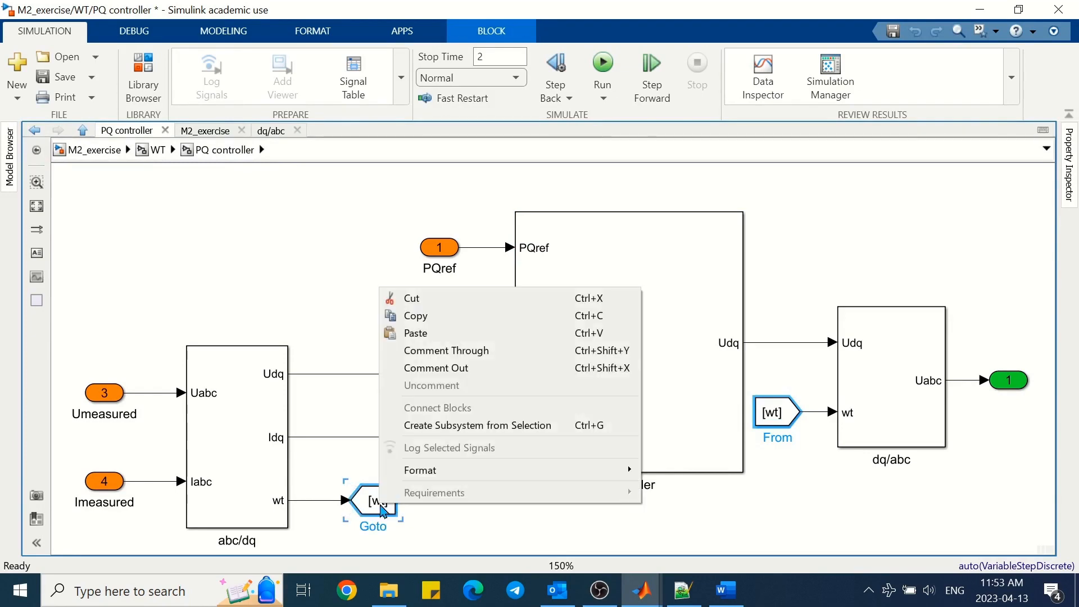
pyautogui.moveTo(467, 470)
pyautogui.moveTo(717, 336)
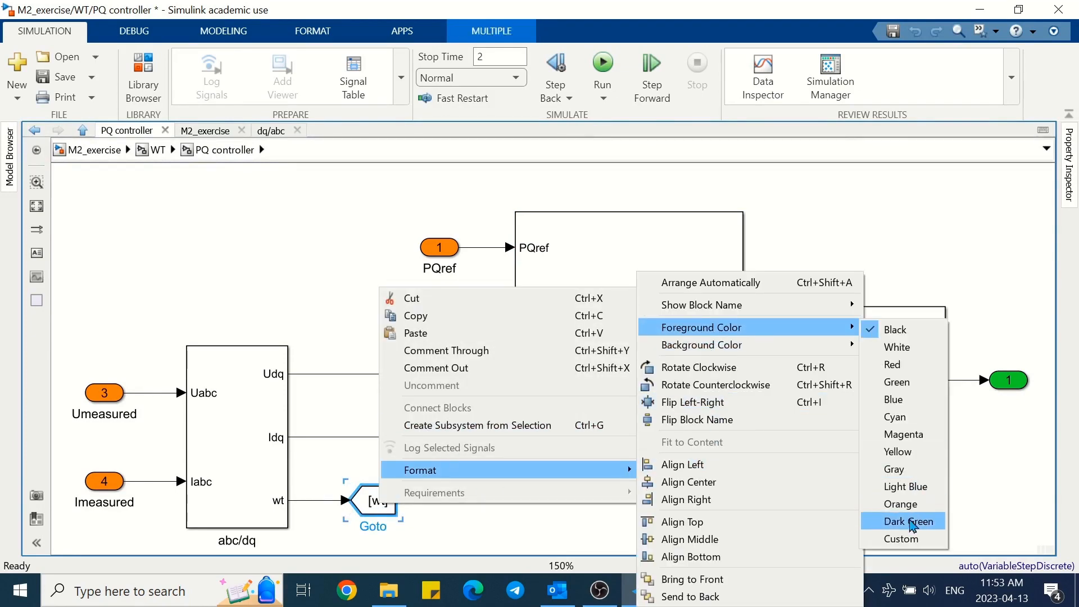
pyautogui.click(908, 518)
# Open the abc/dq subsystem and set the background colour of the Uabc and Iabc input ports to Orange.
pyautogui.doubleClick(267, 410)
pyautogui.moveTo(317, 341); pyautogui.dragTo(415, 474)
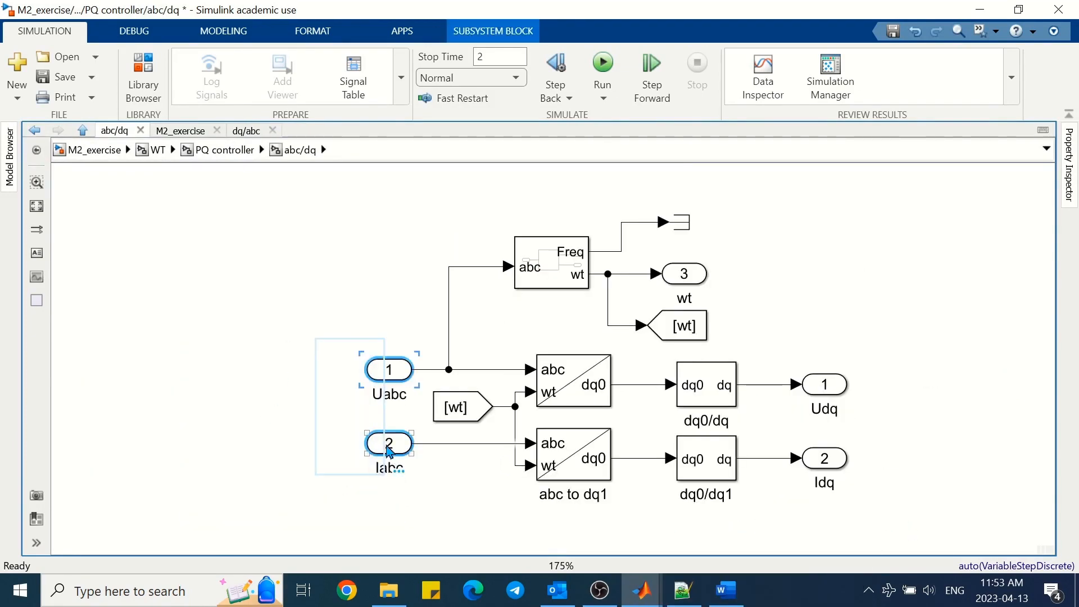
pyautogui.rightClick(388, 442)
pyautogui.moveTo(427, 410)
pyautogui.moveTo(747, 346)
pyautogui.click(907, 521)
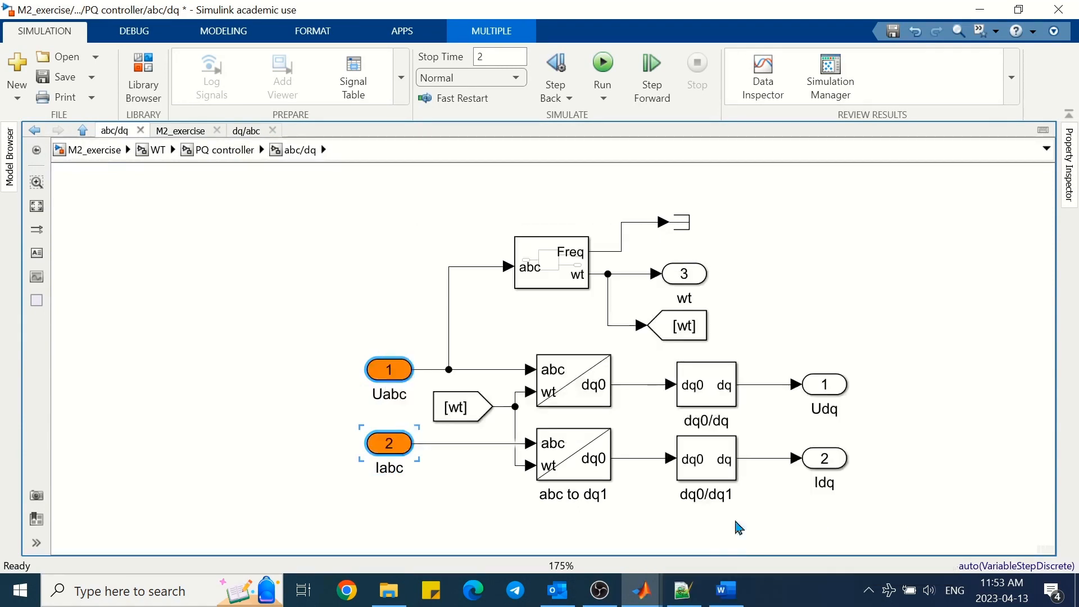
pyautogui.click(737, 526)
# Set the background colour of the Udq, Idq and wt output ports in abc/dq to Green.
pyautogui.moveTo(801, 367); pyautogui.dragTo(850, 475)
pyautogui.rightClick(818, 463)
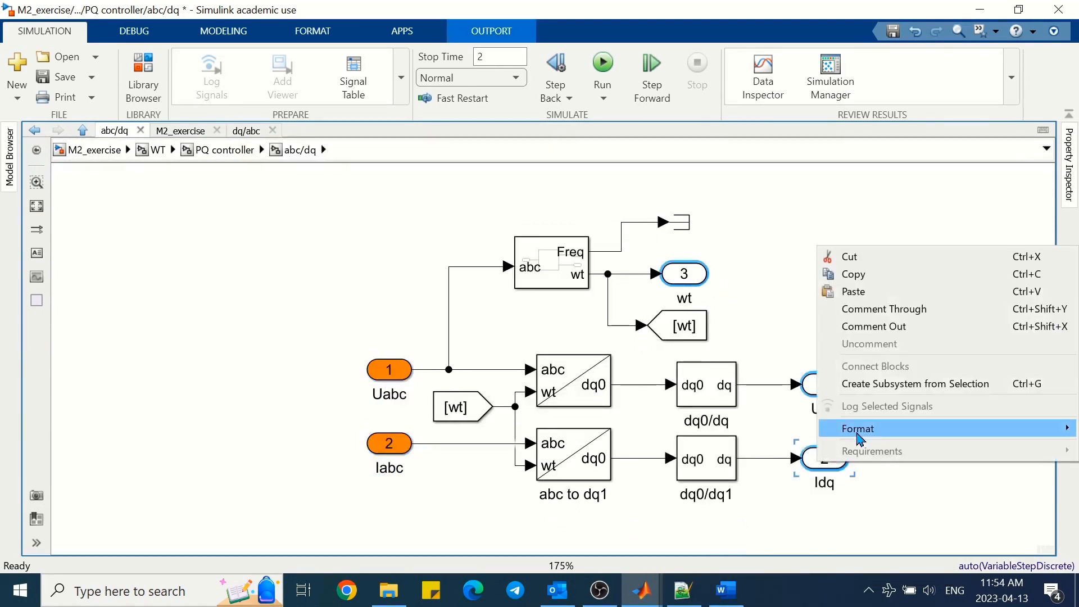
pyautogui.moveTo(829, 429)
pyautogui.moveTo(748, 345)
pyautogui.click(864, 400)
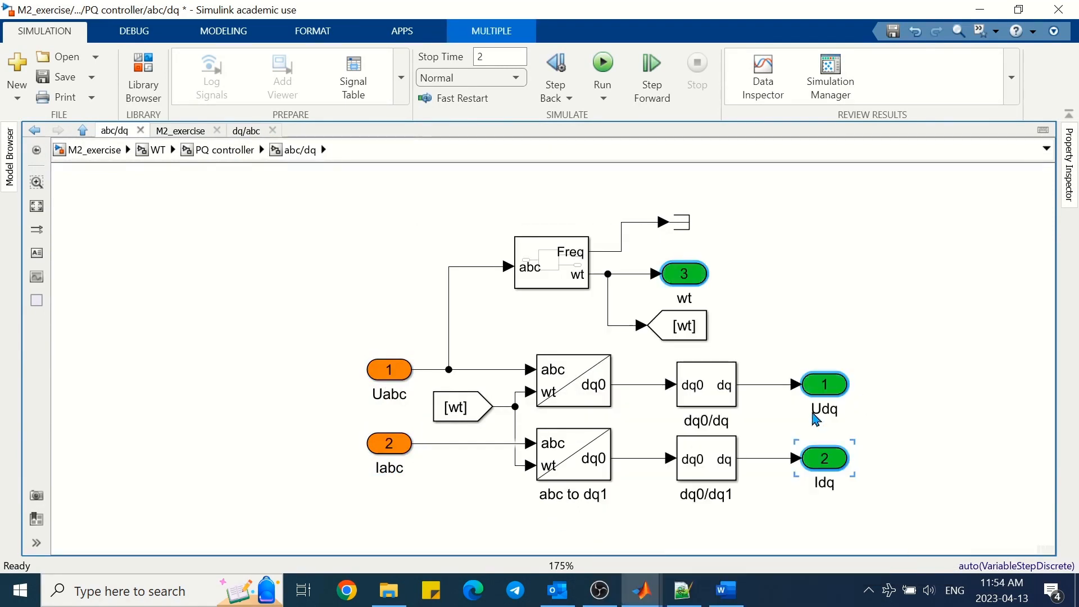
# Set the foreground colour of both [wt] tags in the abc/dq subsystem to Dark Green.
pyautogui.click(608, 526)
pyautogui.keyDown('shift'); pyautogui.click(680, 326); pyautogui.keyUp('shift')
pyautogui.rightClick(678, 315)
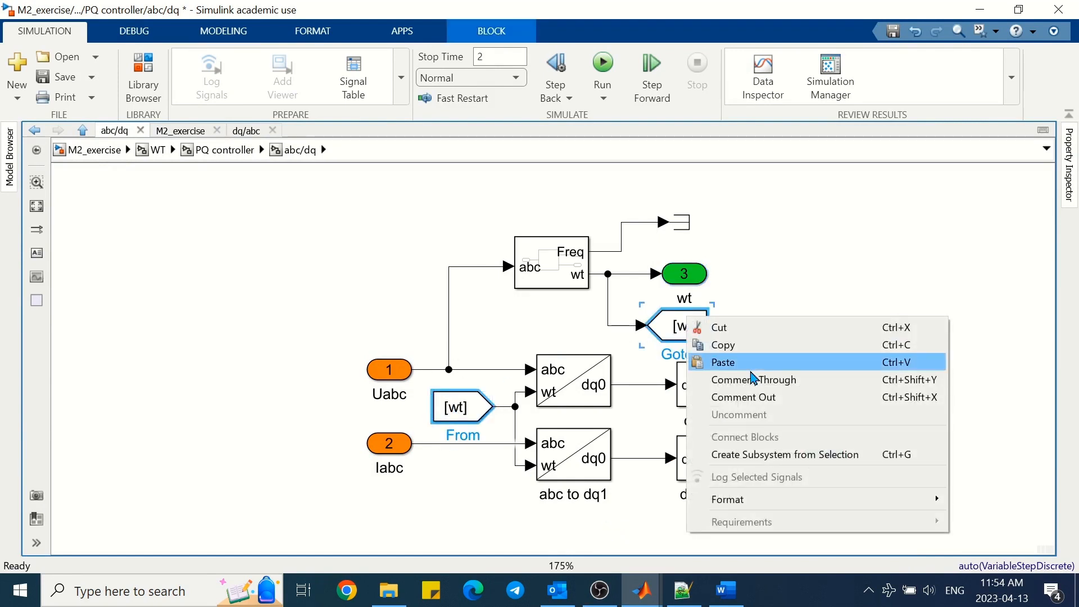
pyautogui.moveTo(838, 502)
pyautogui.moveTo(597, 334)
pyautogui.click(731, 518)
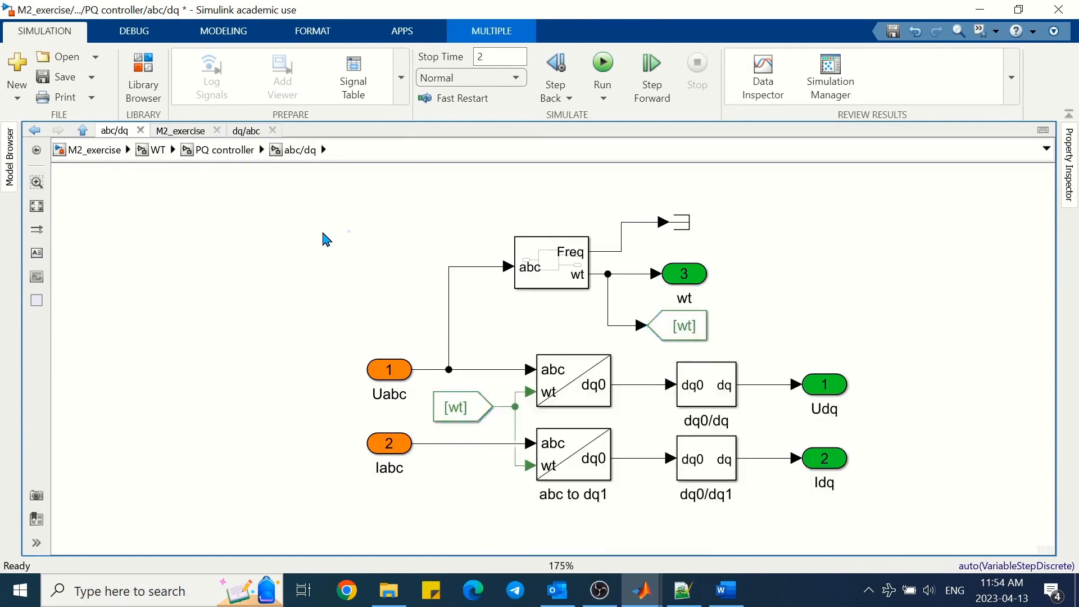
pyautogui.click(323, 236)
# Check the block colouring inside the controller subsystem, including PQ control and Current Controller.
pyautogui.click(222, 150)
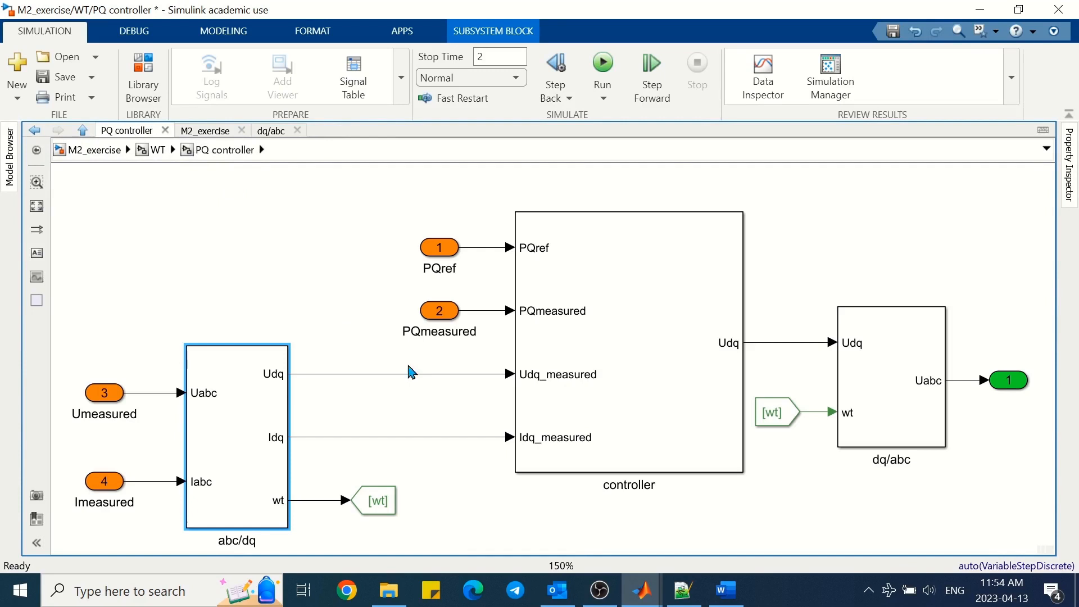
pyautogui.doubleClick(628, 344)
pyautogui.doubleClick(445, 229)
pyautogui.click(306, 151)
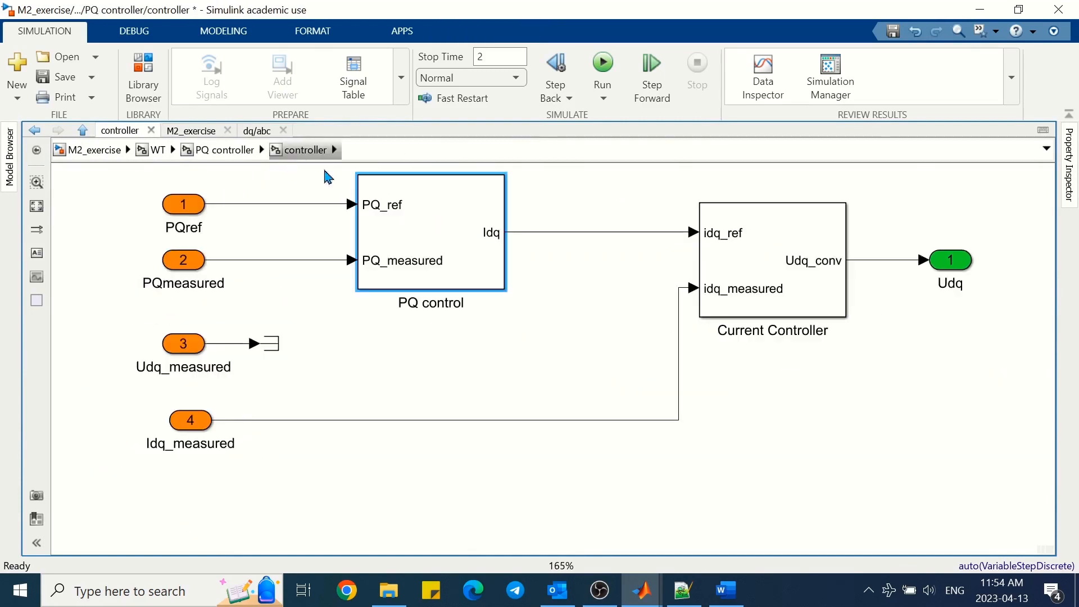
pyautogui.doubleClick(748, 261)
pyautogui.moveTo(135, 230); pyautogui.dragTo(474, 521)
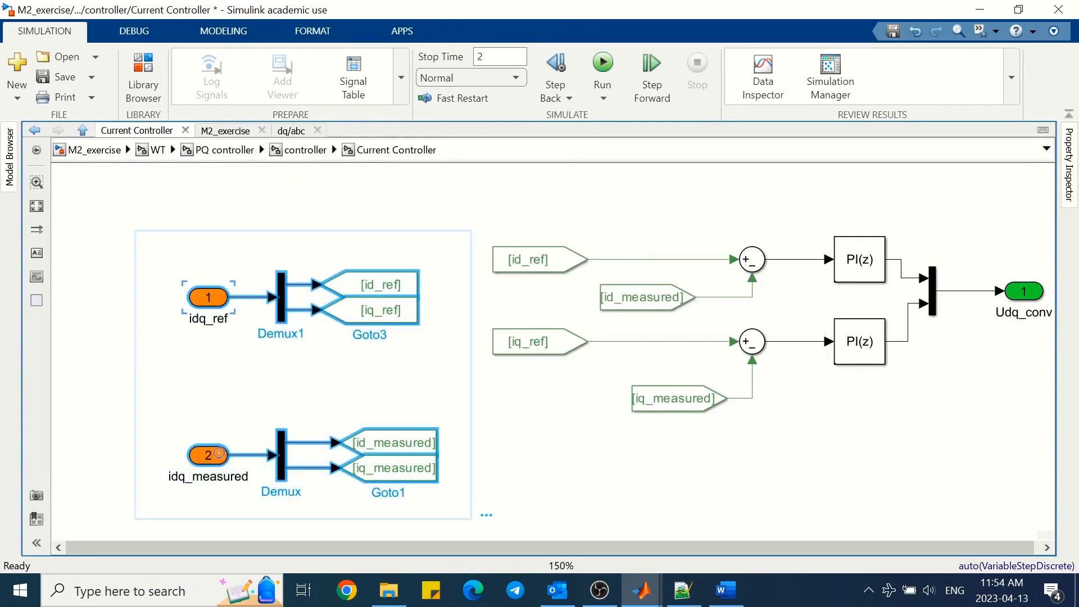
pyautogui.moveTo(218, 455); pyautogui.dragTo(194, 398)
pyautogui.click(531, 502)
pyautogui.click(306, 150)
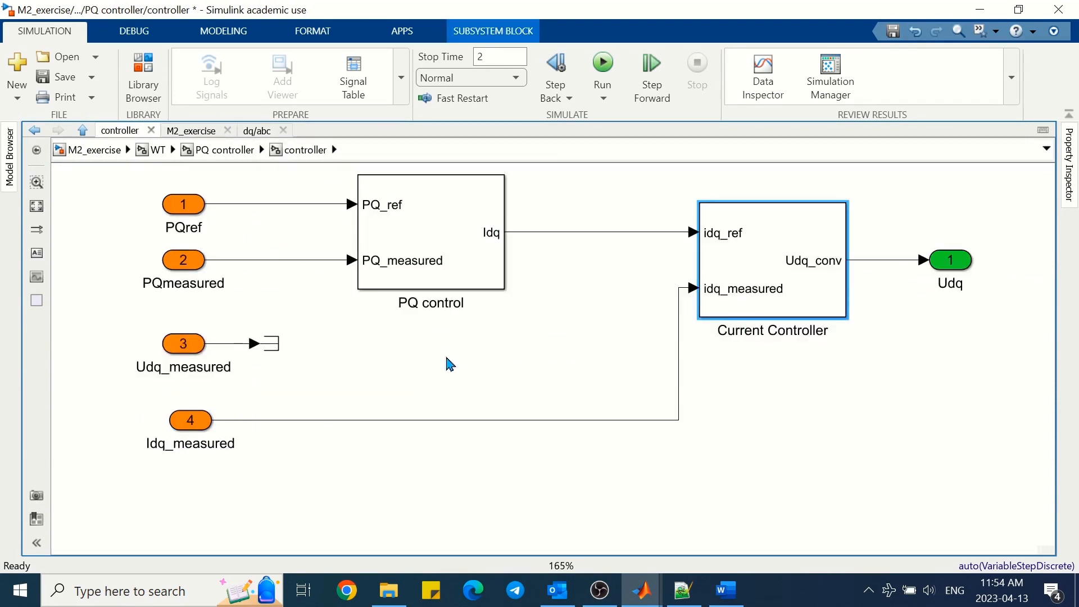
# Go up to the WT subsystem and set the background colour of the PQref input port to Orange.
pyautogui.click(224, 151)
pyautogui.click(148, 156)
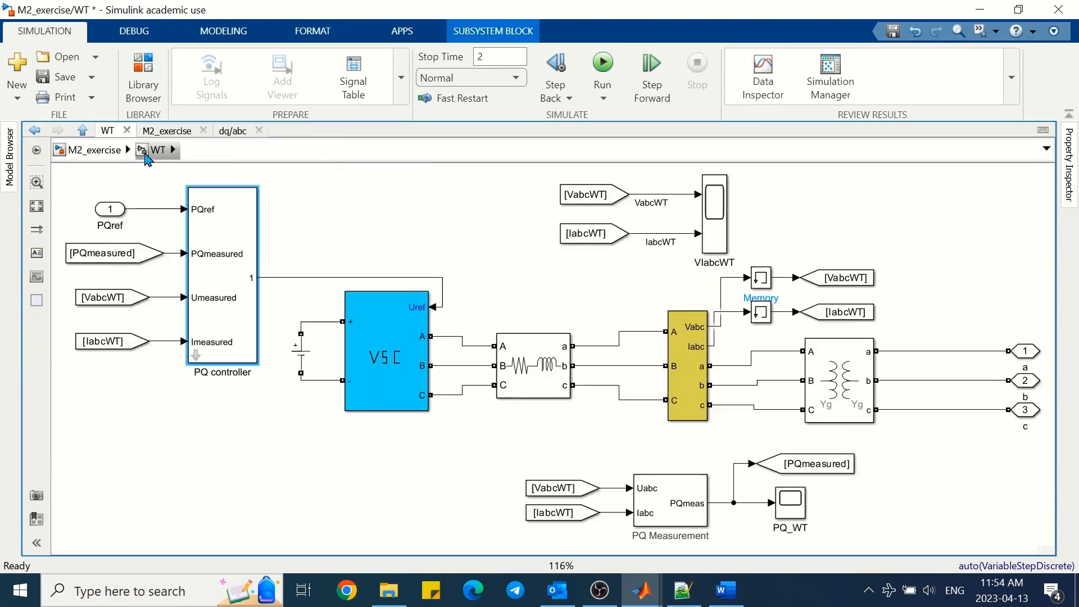
pyautogui.rightClick(110, 210)
pyautogui.moveTo(254, 400)
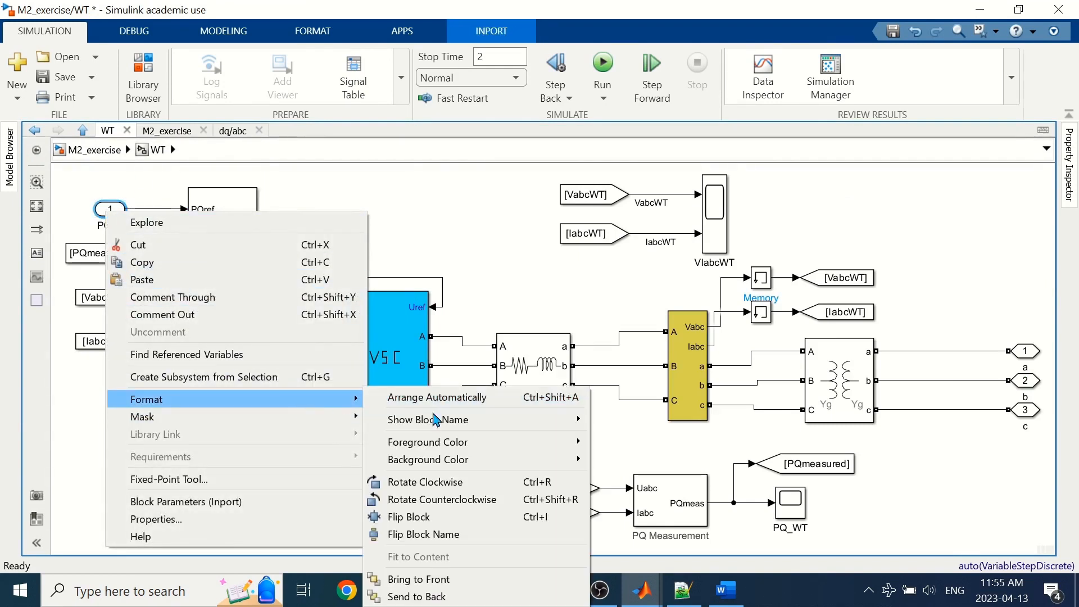
pyautogui.moveTo(571, 460)
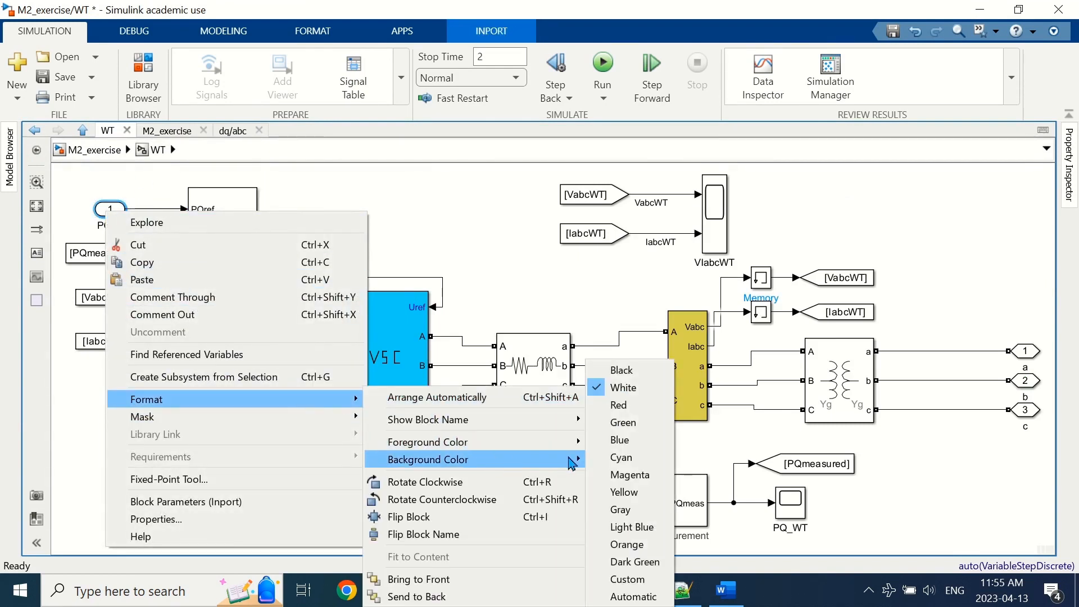
pyautogui.click(627, 544)
# Set the foreground colour of all PQmeasured, VabcWT and IabcWT From and Goto tags in the WT subsystem to Dark Green.
pyautogui.moveTo(79, 388); pyautogui.dragTo(94, 266)
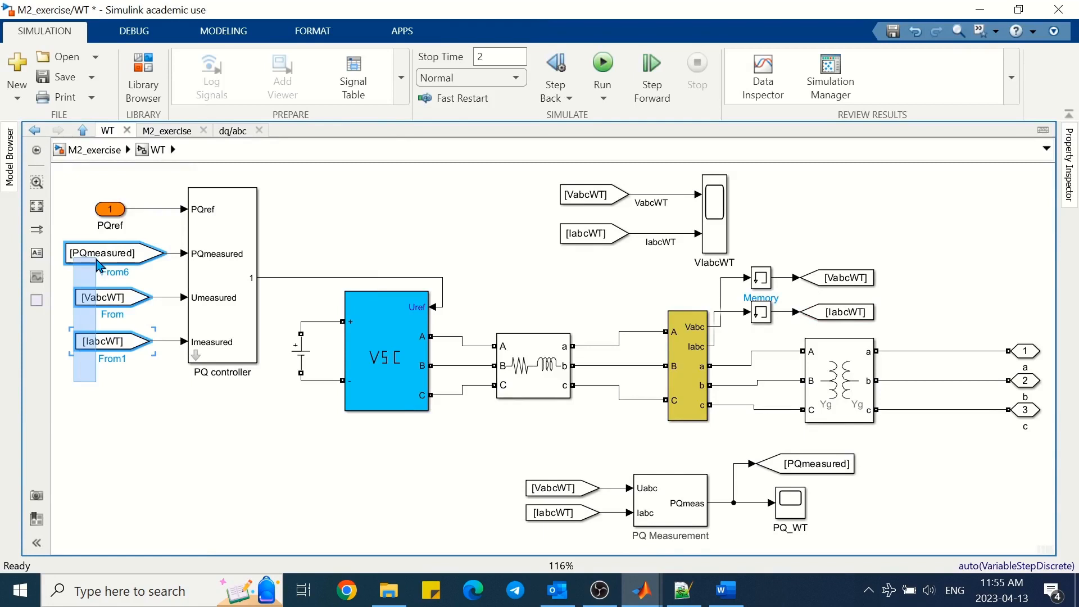
pyautogui.keyDown('shift'); pyautogui.click(592, 490); pyautogui.keyUp('shift')
pyautogui.keyDown('shift'); pyautogui.click(591, 513); pyautogui.keyUp('shift')
pyautogui.keyDown('shift'); pyautogui.click(814, 315); pyautogui.keyUp('shift')
pyautogui.keyDown('shift'); pyautogui.click(836, 283); pyautogui.keyUp('shift')
pyautogui.keyDown('shift'); pyautogui.click(618, 235); pyautogui.keyUp('shift')
pyautogui.keyDown('shift'); pyautogui.click(609, 199); pyautogui.keyUp('shift')
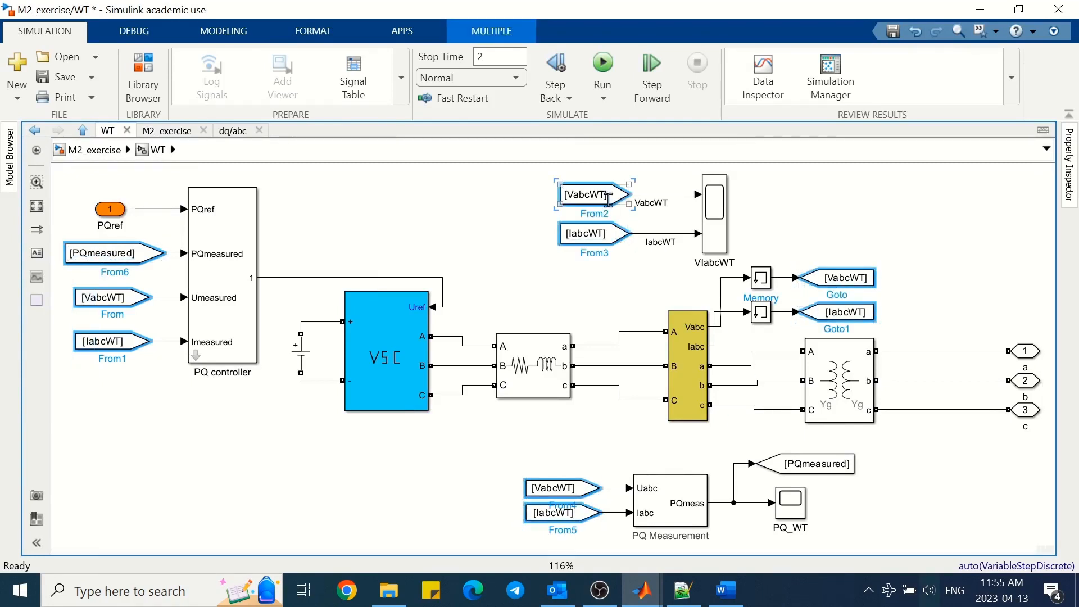
pyautogui.rightClick(786, 472)
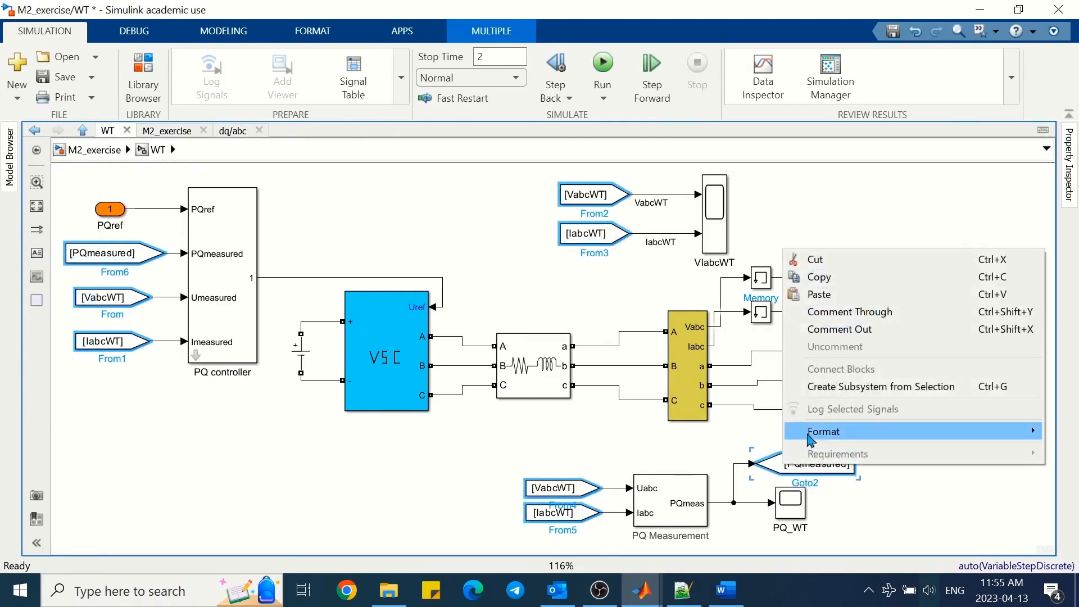
pyautogui.moveTo(776, 429)
pyautogui.moveTo(731, 253)
pyautogui.click(819, 517)
pyautogui.click(578, 467)
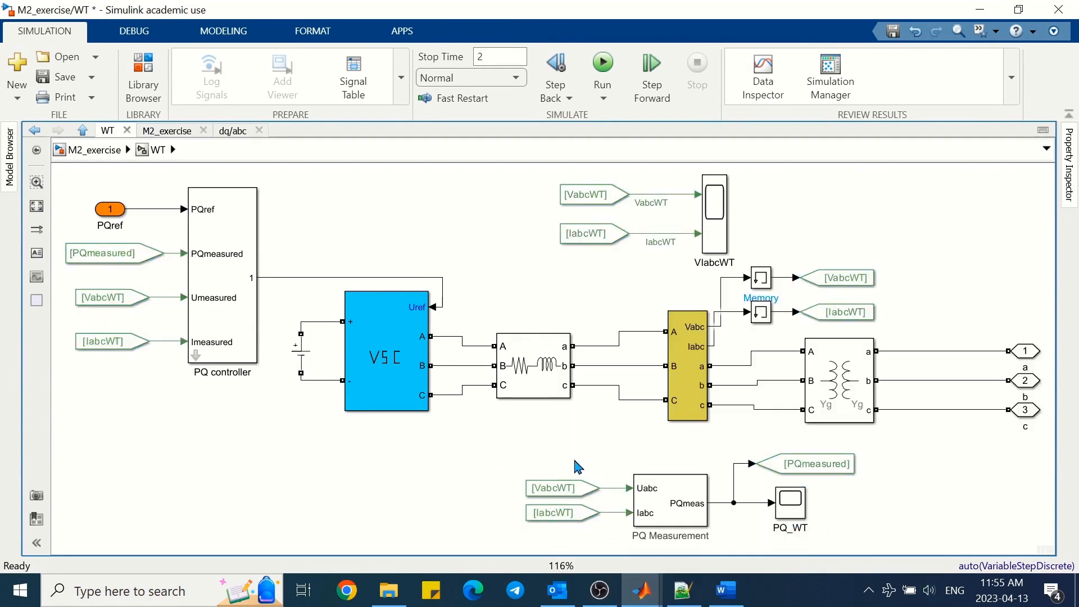
# Set the background colour of the three connection ports a, b and c in the WT subsystem to Yellow.
pyautogui.moveTo(1044, 314); pyautogui.dragTo(1027, 430)
pyautogui.rightClick(1026, 413)
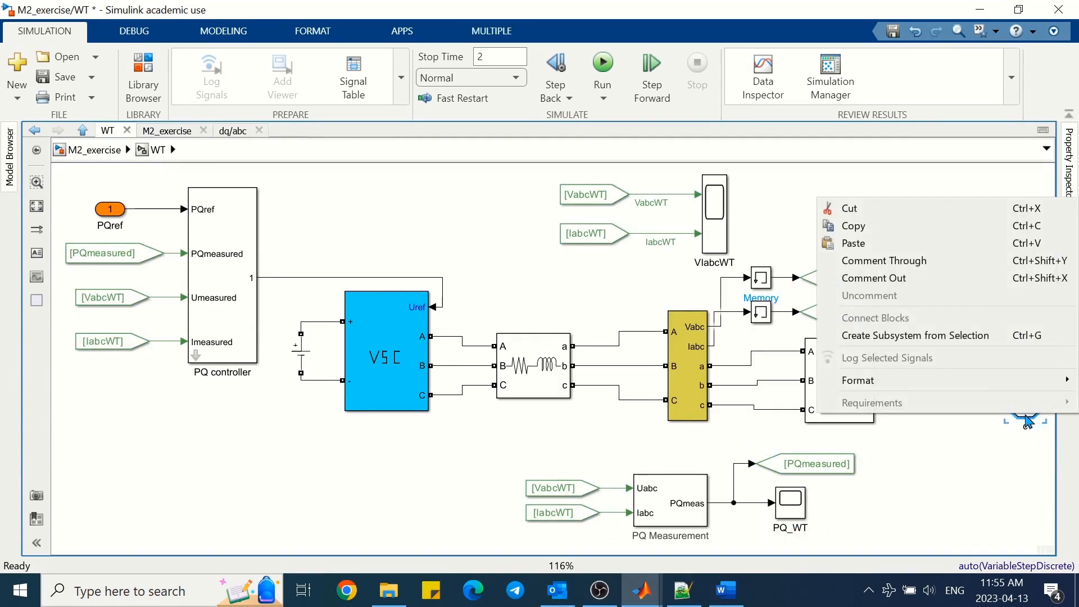
pyautogui.moveTo(898, 380)
pyautogui.moveTo(779, 350)
pyautogui.click(856, 469)
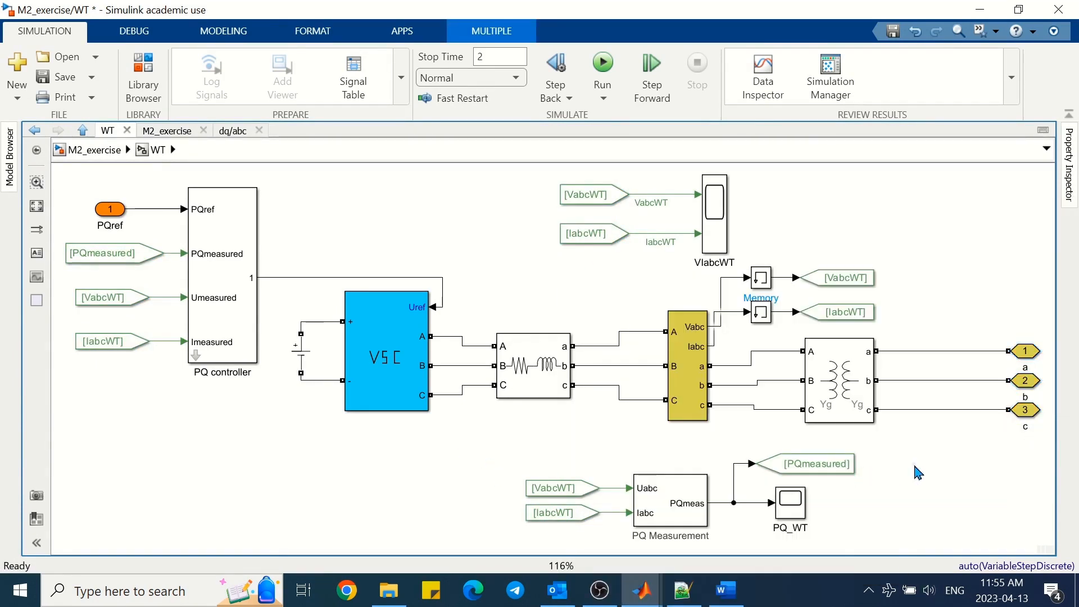
pyautogui.click(919, 472)
# Set the background colour of the PQ_WT and VIabcWT scopes to Green.
pyautogui.rightClick(798, 514)
pyautogui.moveTo(824, 365)
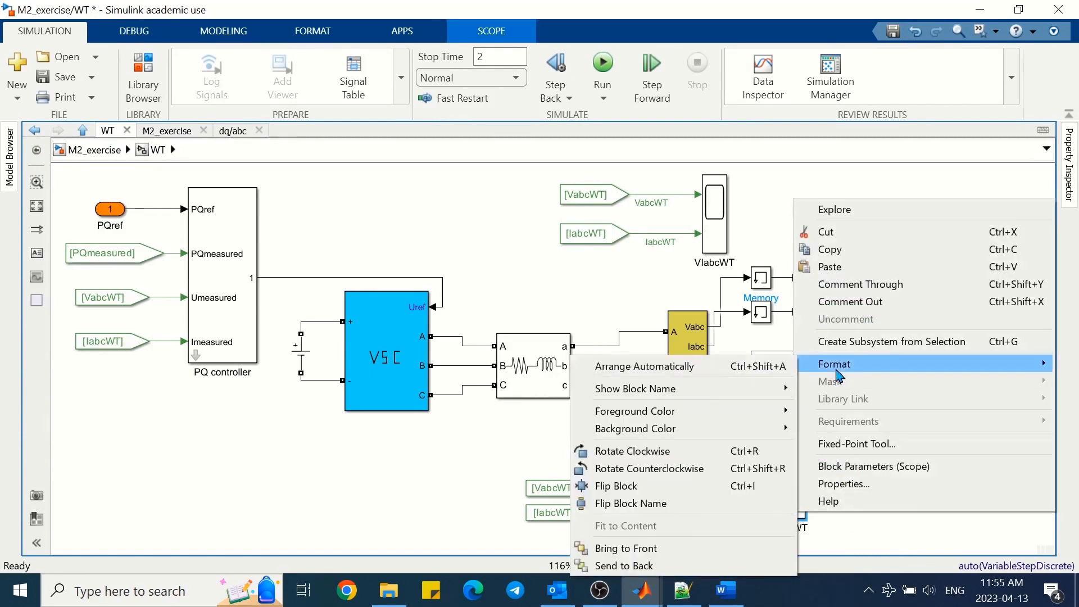
pyautogui.moveTo(697, 429)
pyautogui.click(826, 429)
pyautogui.rightClick(714, 216)
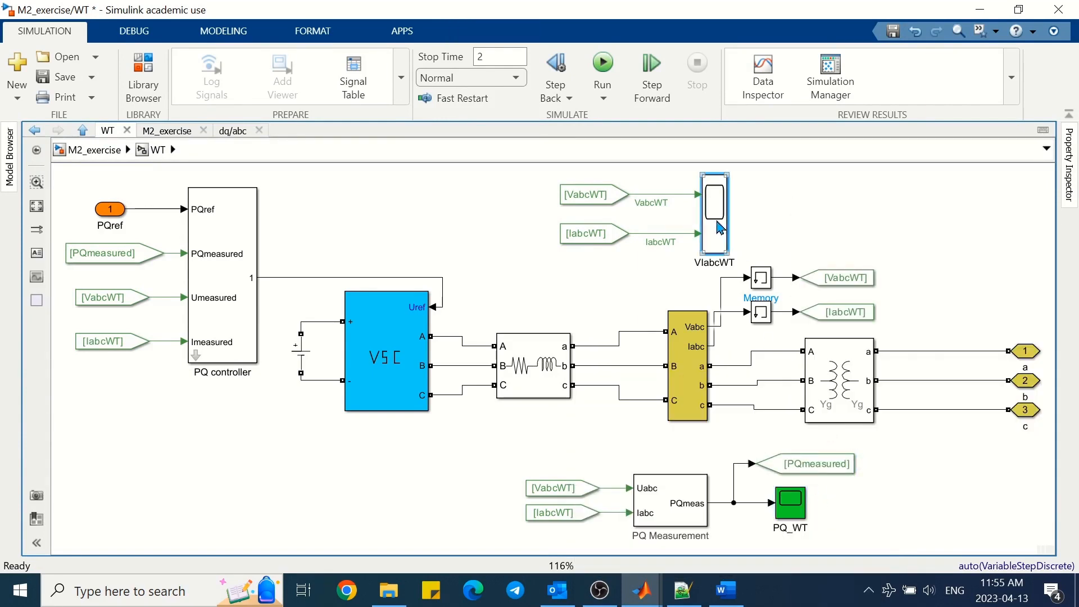
pyautogui.moveTo(792, 387)
pyautogui.moveTo(640, 458)
pyautogui.click(950, 422)
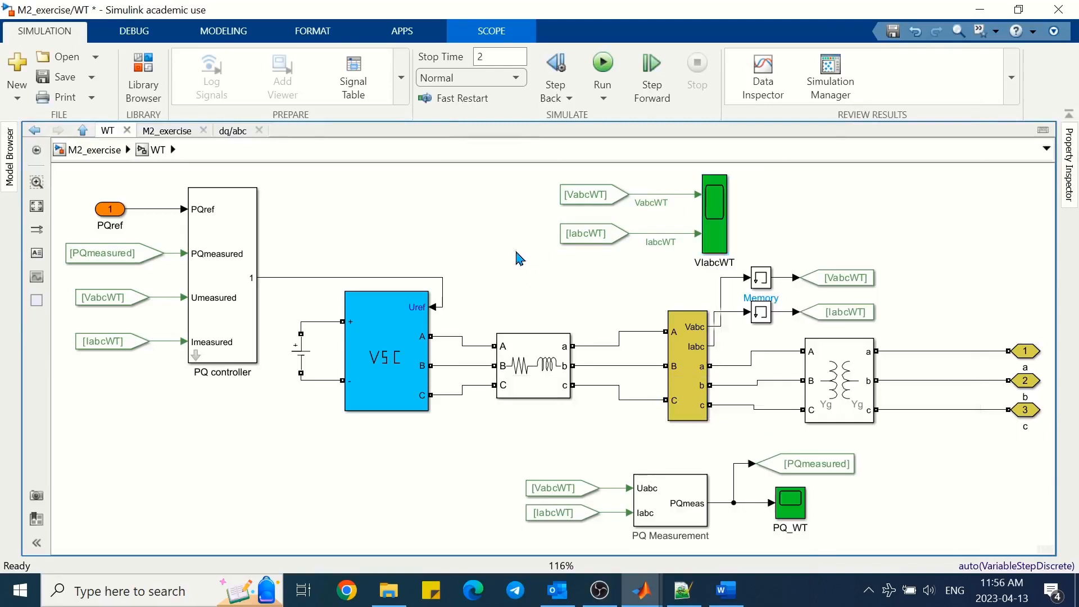
# Return to the top level of the M2_exercise model and run the simulation.
pyautogui.click(93, 150)
pyautogui.press('space')
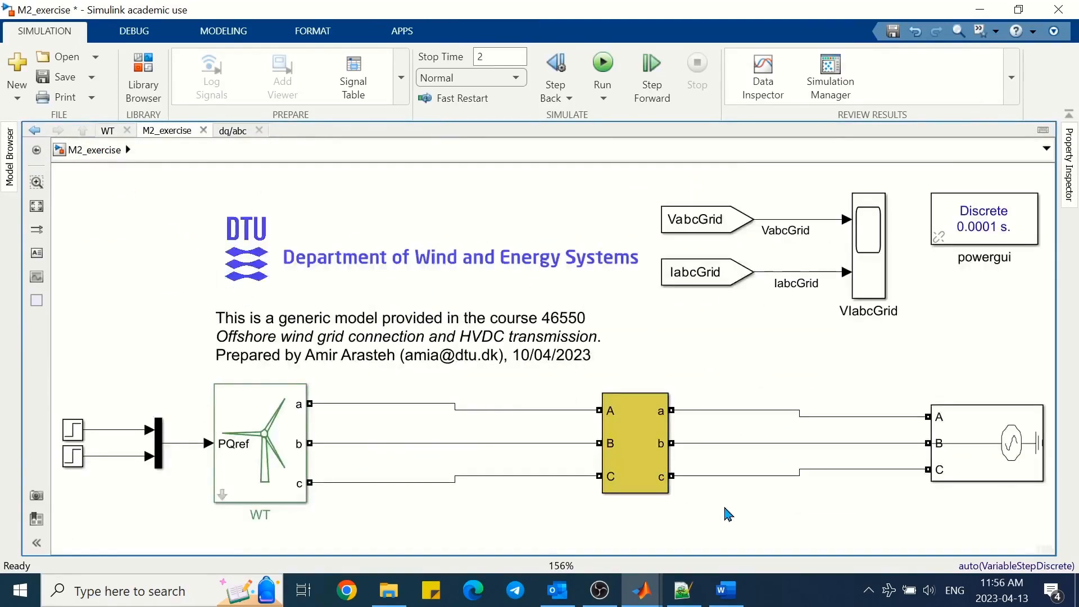
pyautogui.hotkey('ctrl', 't')
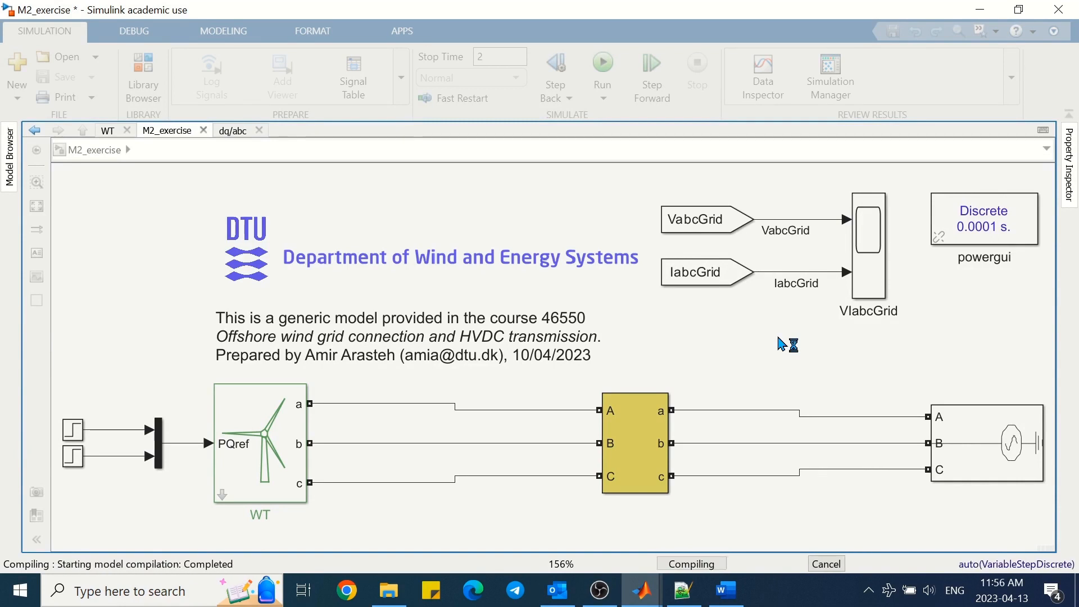
# Open the VIabcGrid scope, zoom in vertically on the IabcGrid waveforms to examine them, and close the scope.
pyautogui.click(874, 261)
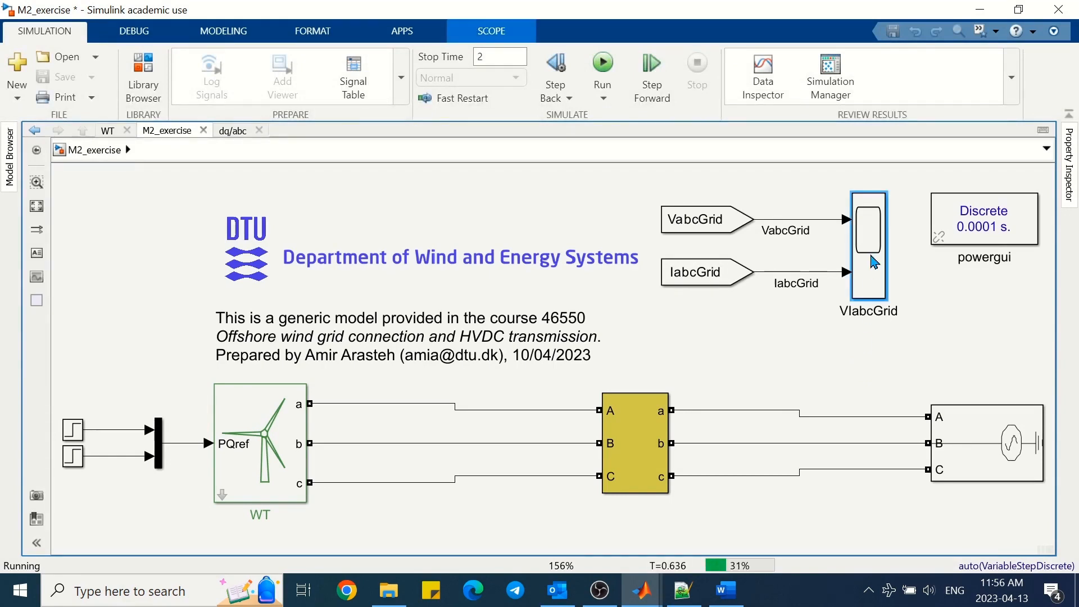
pyautogui.doubleClick(875, 262)
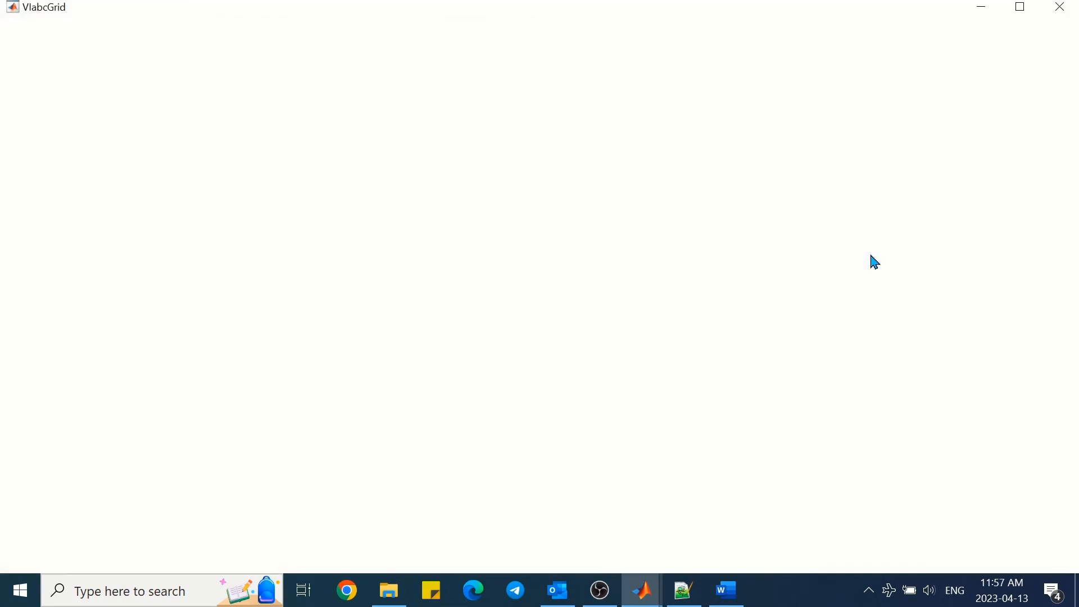
pyautogui.click(196, 52)
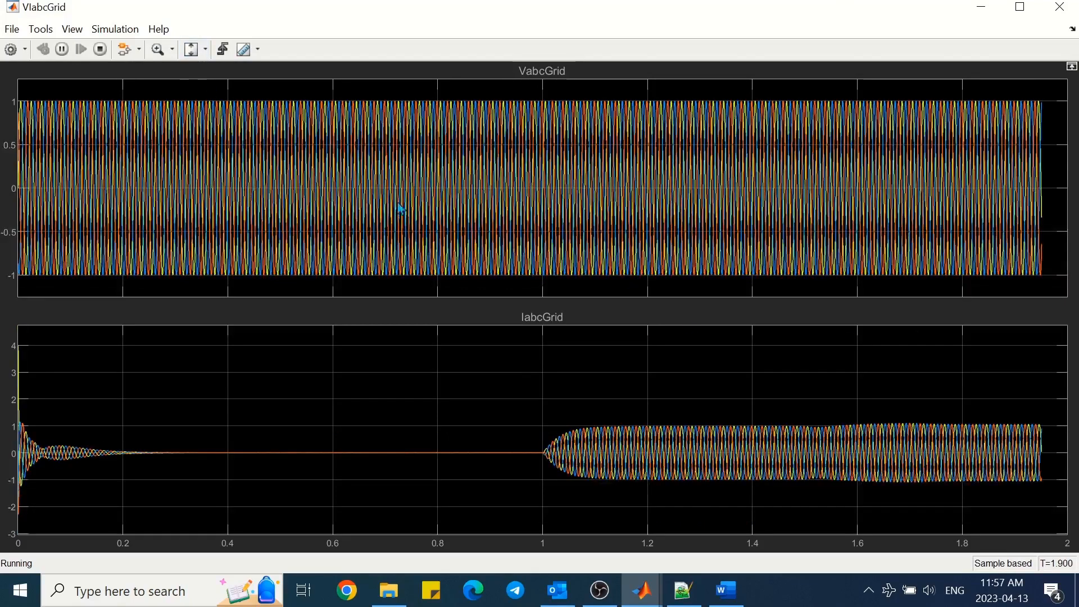
pyautogui.moveTo(728, 398); pyautogui.dragTo(723, 506)
pyautogui.moveTo(747, 349); pyautogui.dragTo(747, 517)
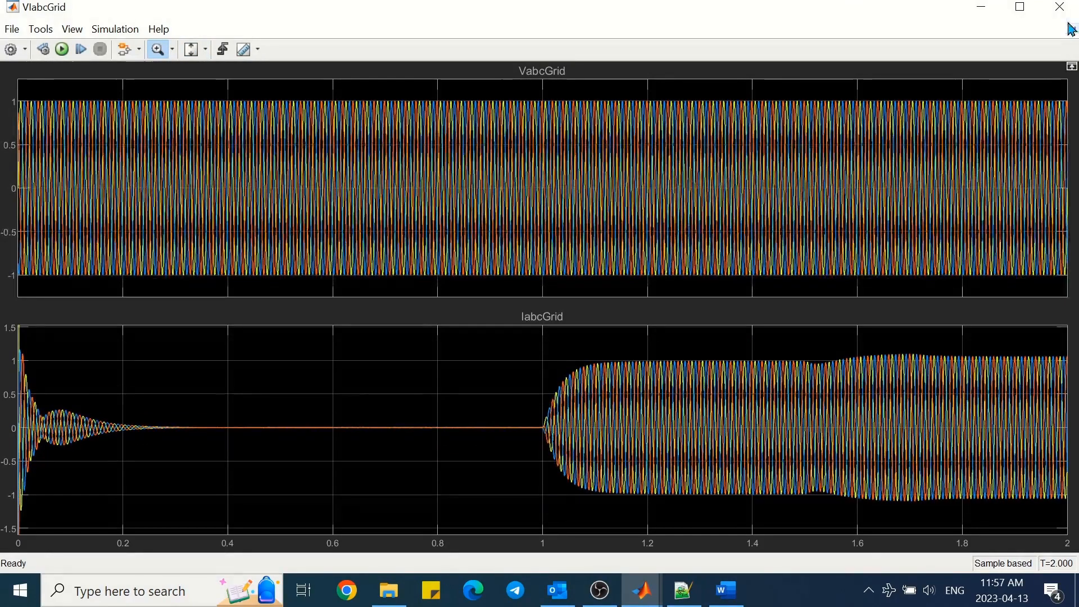
pyautogui.click(1060, 7)
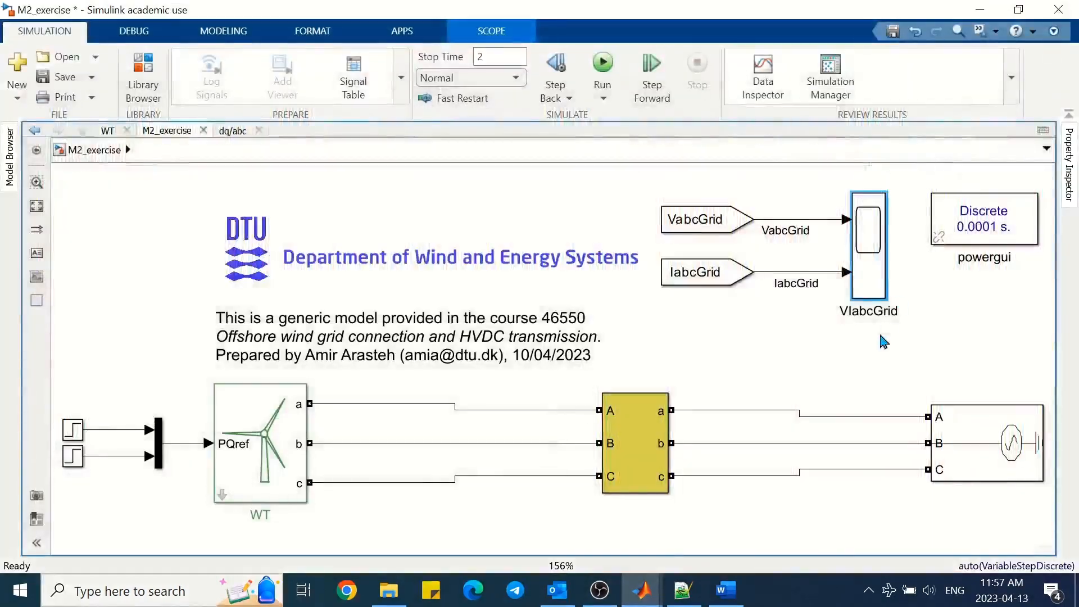
# Set the VIabcGrid scope's background colour to Green and the foreground colour of the VabcGrid and IabcGrid From tags to Dark Green.
pyautogui.rightClick(863, 251)
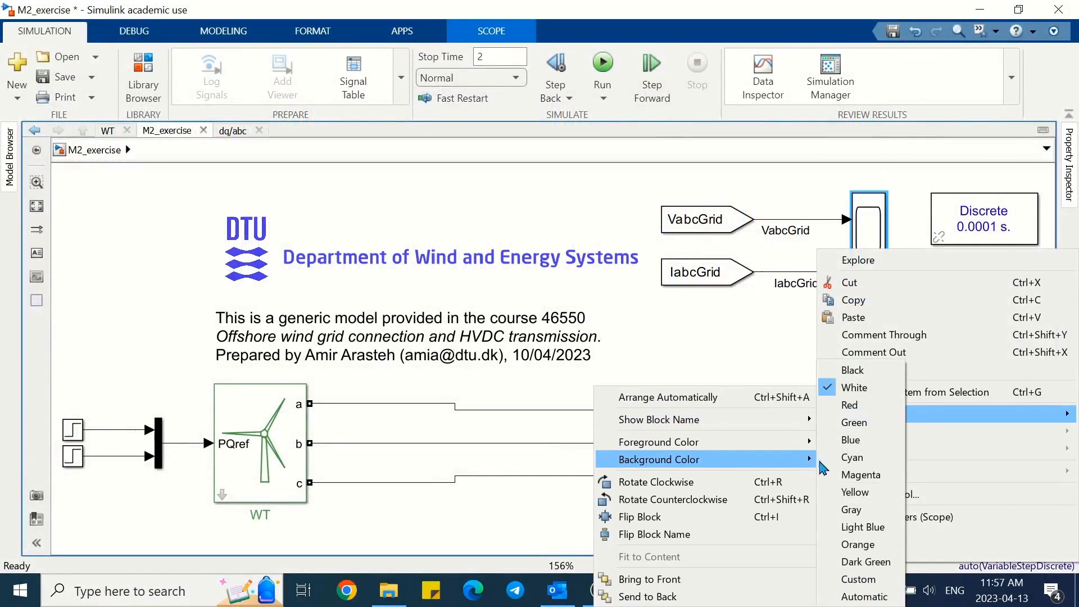
pyautogui.click(852, 418)
pyautogui.moveTo(682, 185); pyautogui.dragTo(686, 272)
pyautogui.rightClick(705, 286)
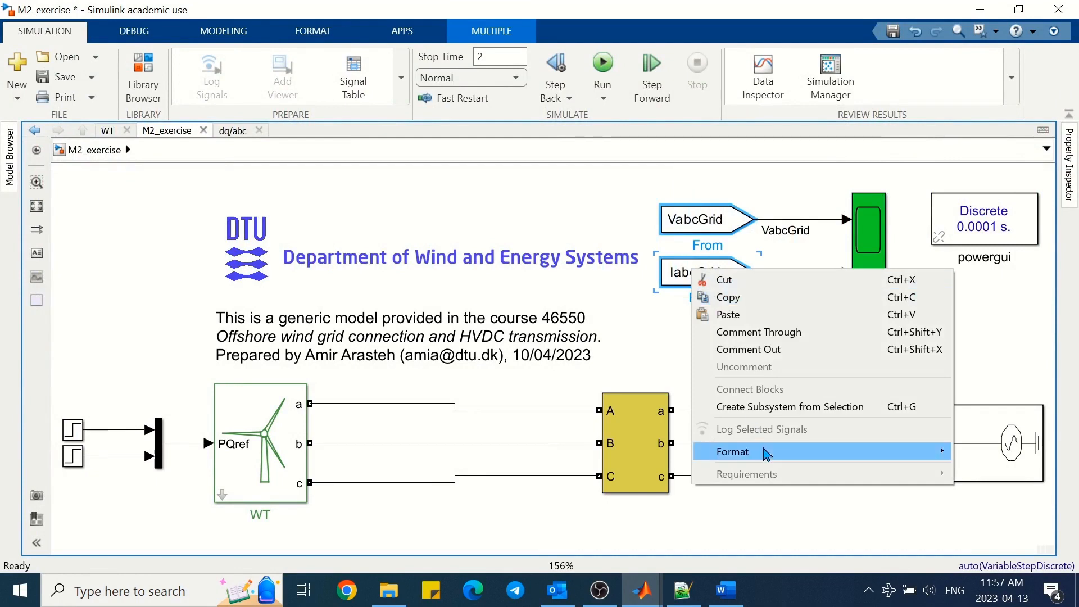
pyautogui.moveTo(765, 451)
pyautogui.moveTo(562, 332)
pyautogui.click(743, 520)
pyautogui.click(788, 516)
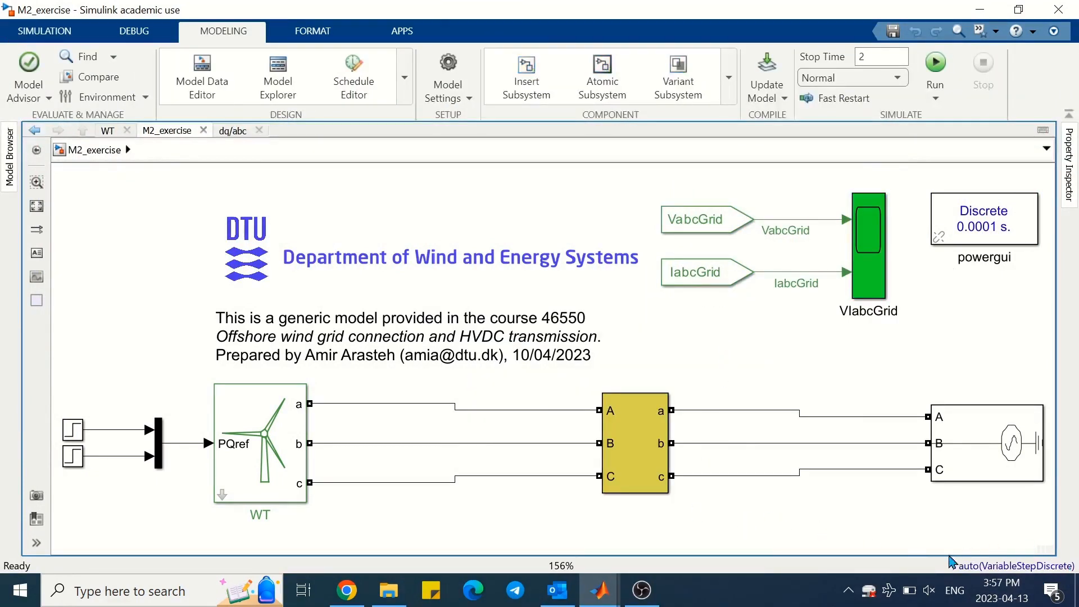
# Set the model's solver type to Fixed-step with the discrete solver and run the simulation again.
pyautogui.click(460, 96)
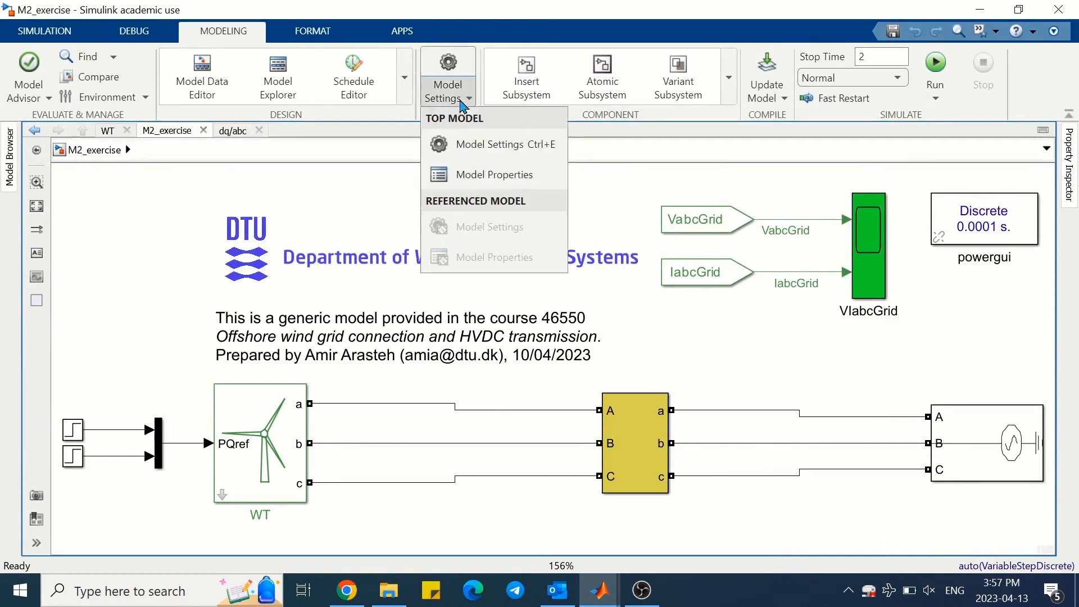
pyautogui.click(464, 145)
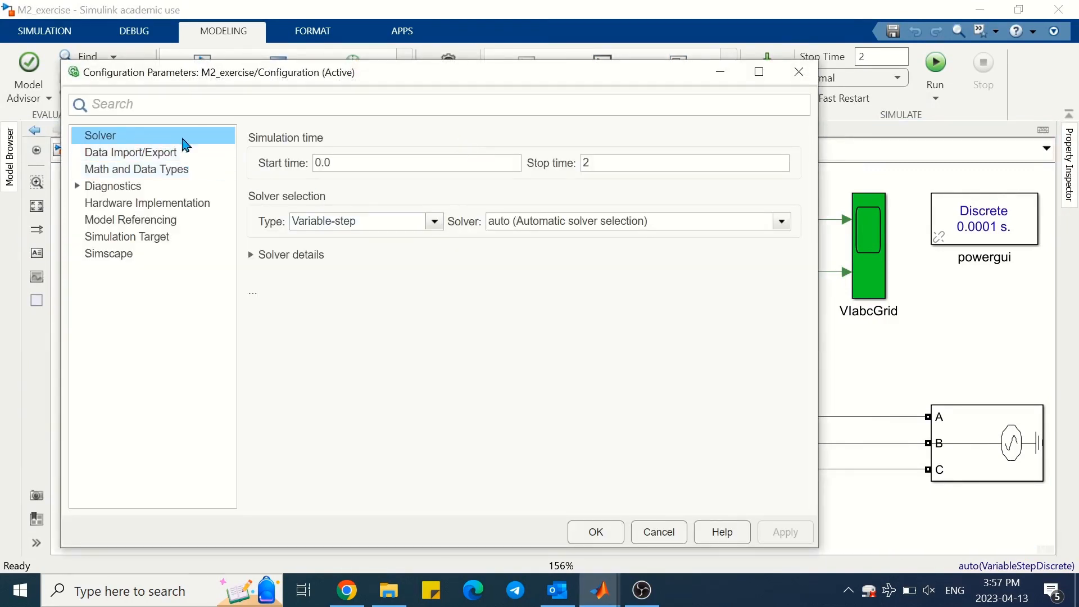
pyautogui.click(435, 222)
pyautogui.click(388, 251)
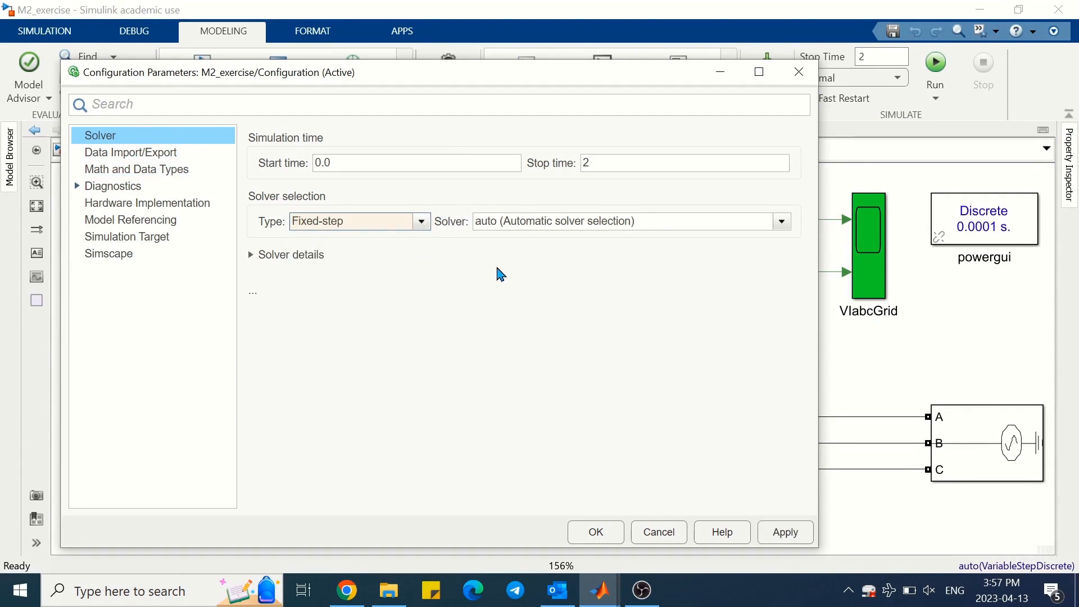
pyautogui.click(782, 222)
pyautogui.click(696, 253)
pyautogui.click(611, 534)
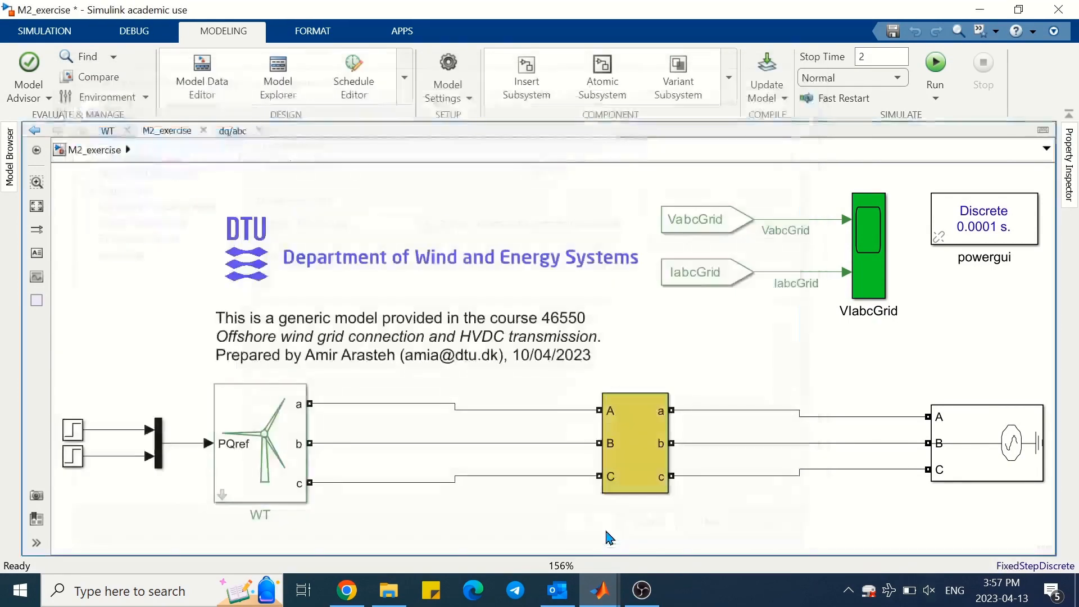
pyautogui.click(41, 32)
pyautogui.click(603, 63)
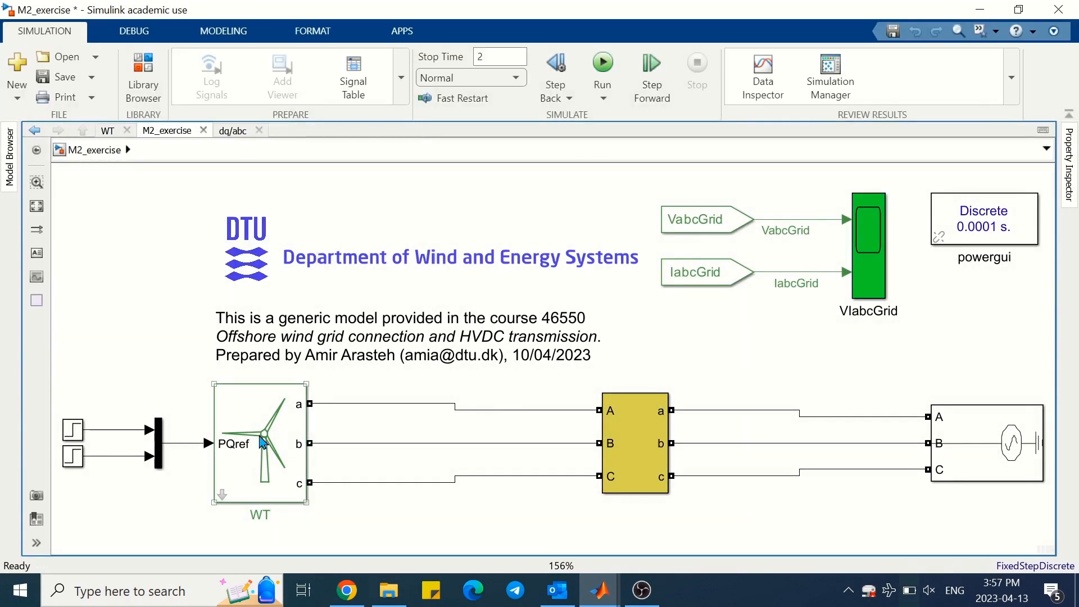
# Edit the WT block's mask and set the prompt of the DescGroupVar group to "Wind Turbine model".
pyautogui.click(262, 443)
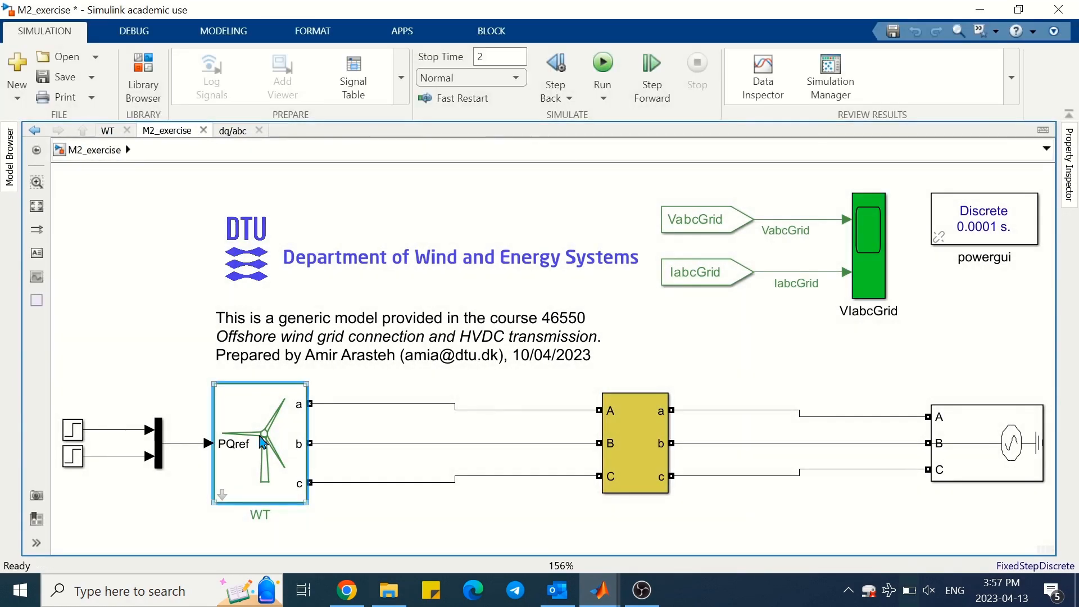
pyautogui.rightClick(262, 443)
pyautogui.moveTo(366, 260)
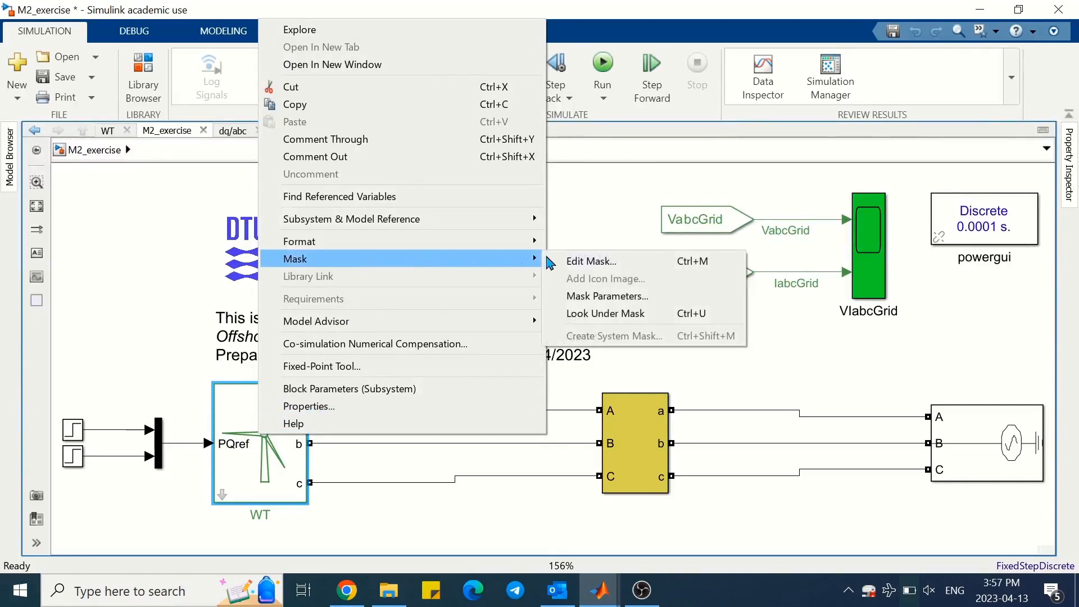
pyautogui.click(561, 262)
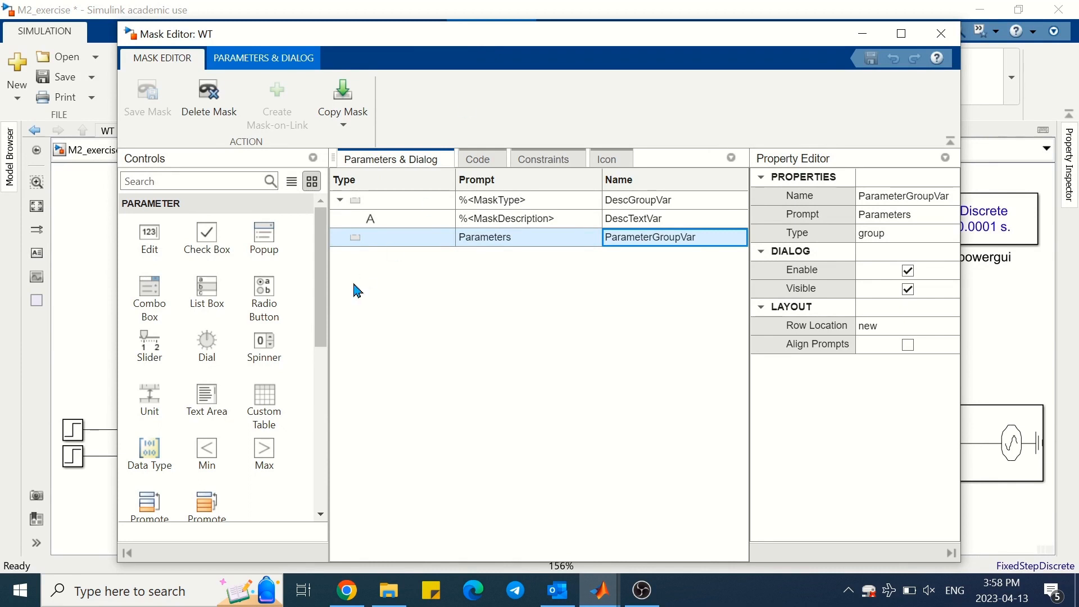
pyautogui.moveTo(324, 282); pyautogui.dragTo(325, 259)
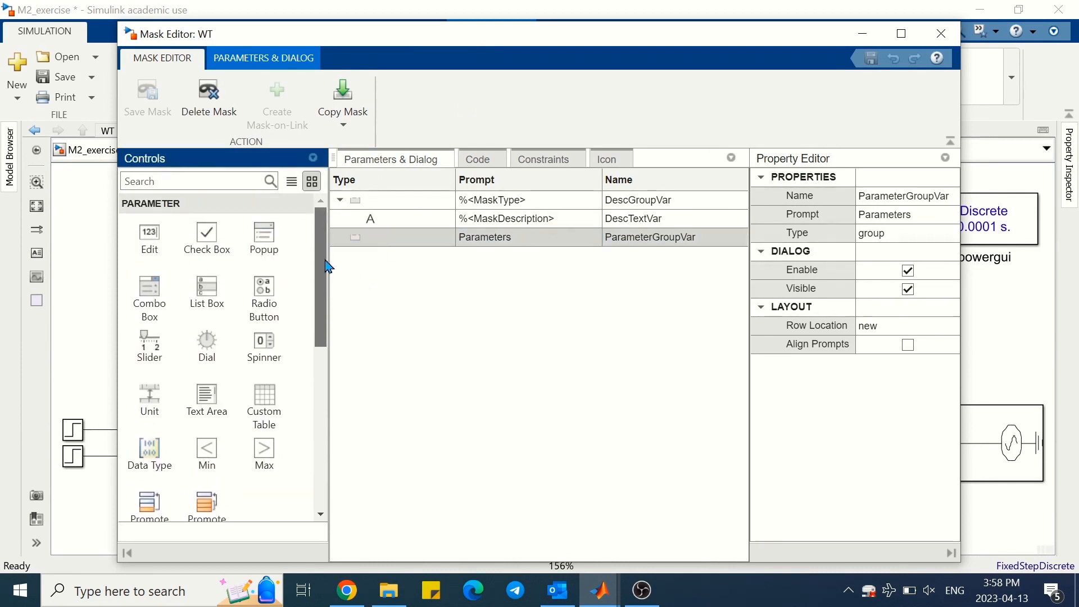
pyautogui.click(531, 203)
pyautogui.click(531, 201)
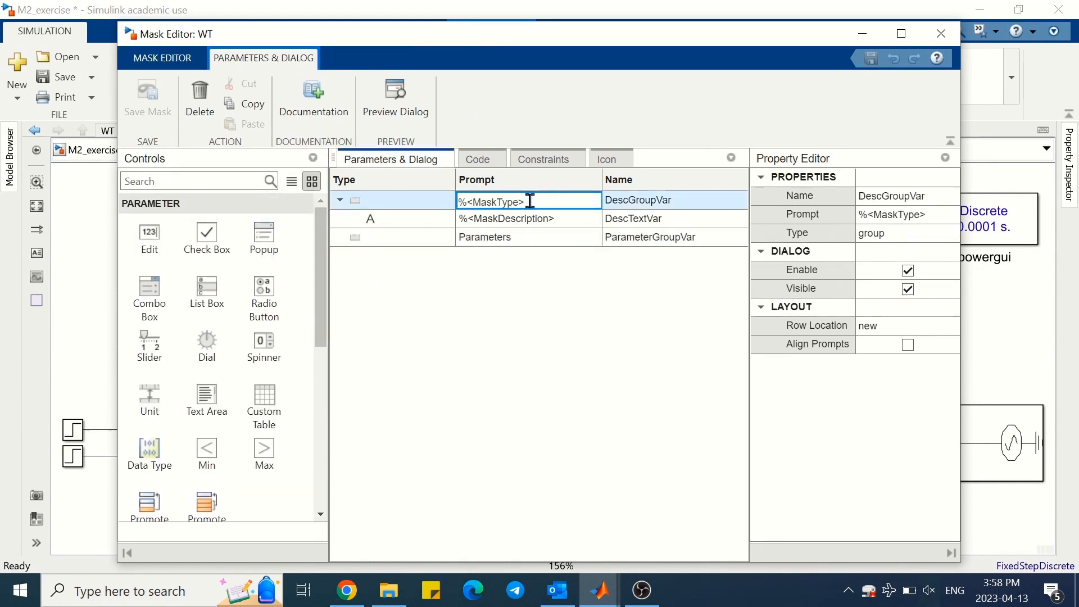
pyautogui.hotkey('ctrl', 'a')
pyautogui.write('Wind T')
# Change the date in the top-level model annotation to 13/04/2023 and copy its three lines of descriptive text for the mask description.
pyautogui.click(565, 221)
pyautogui.tripleClick(564, 220)
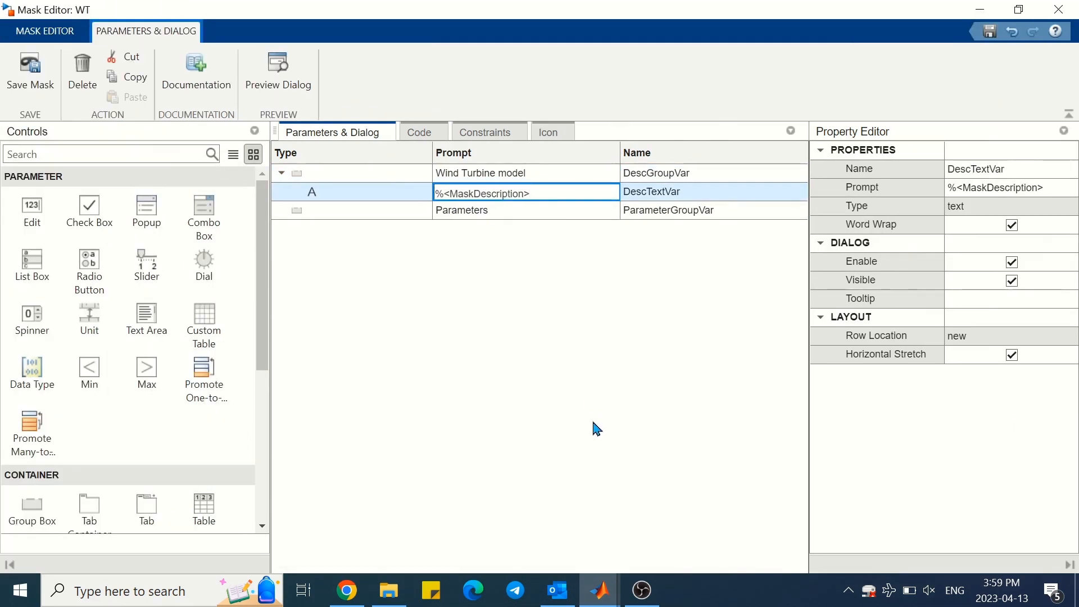
pyautogui.moveTo(602, 597)
pyautogui.click(681, 514)
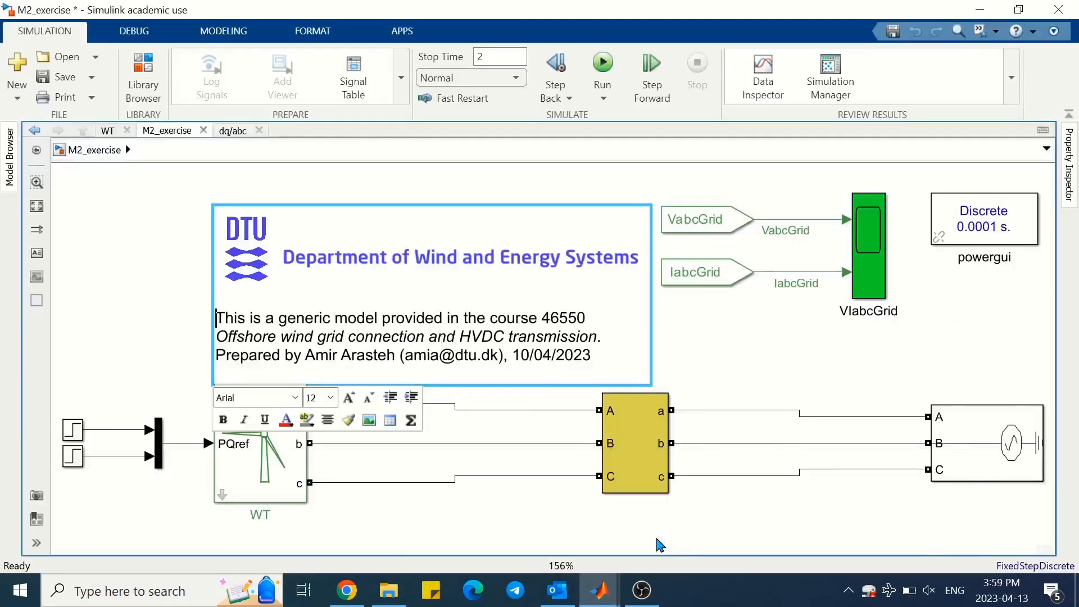
pyautogui.click(528, 355)
pyautogui.moveTo(597, 354); pyautogui.dragTo(216, 318)
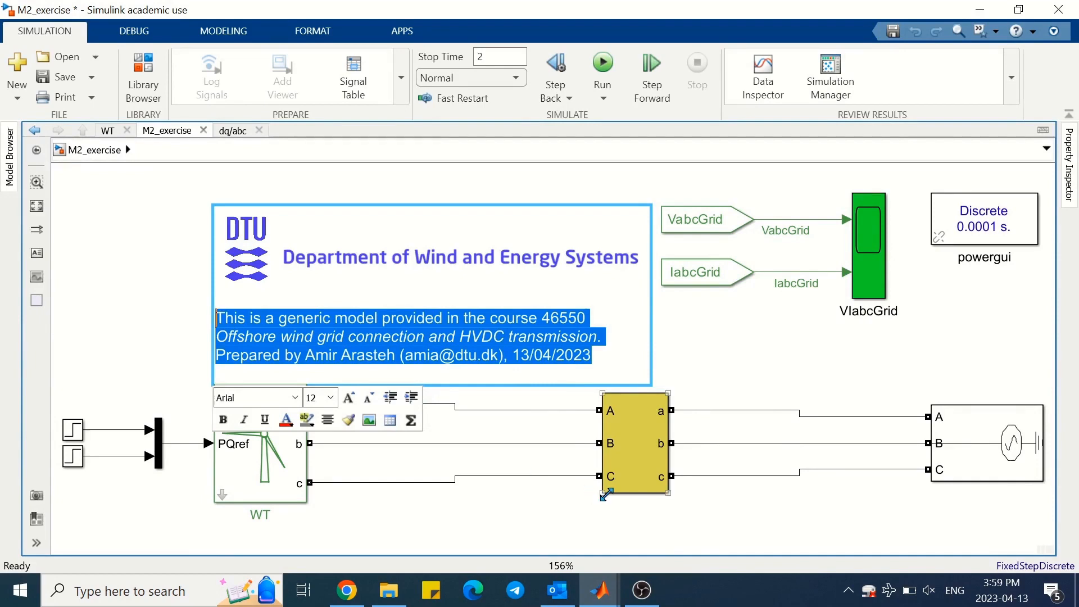
# Replace the DescTextVar prompt with the copied annotation text, save the mask and check the result in the WT block's parameter dialog.
pyautogui.moveTo(599, 590)
pyautogui.click(879, 529)
pyautogui.click(527, 194)
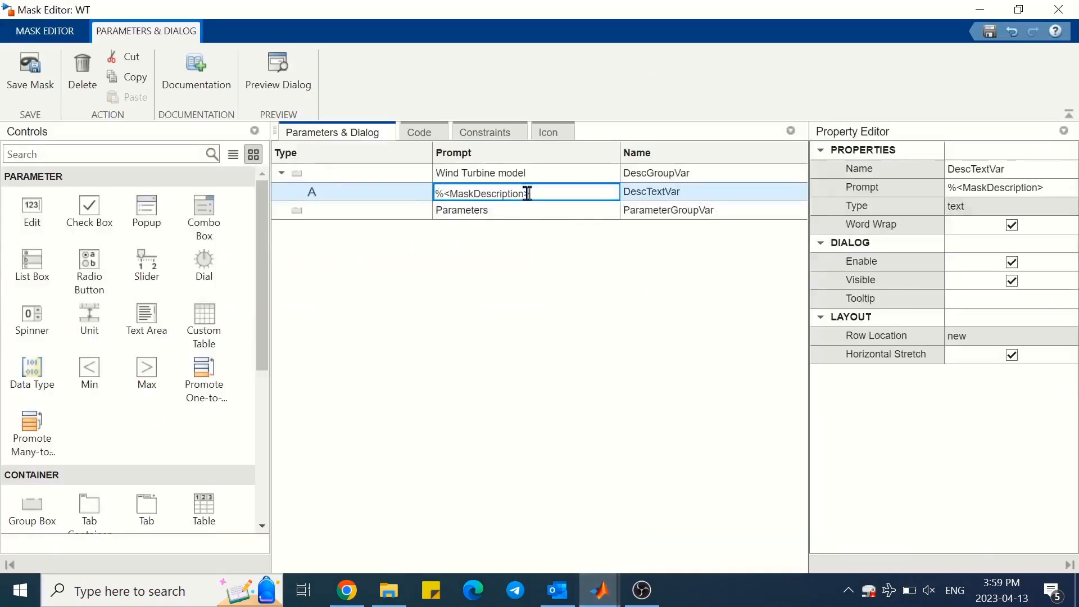
pyautogui.doubleClick(527, 194)
pyautogui.hotkey('ctrl', 'v')
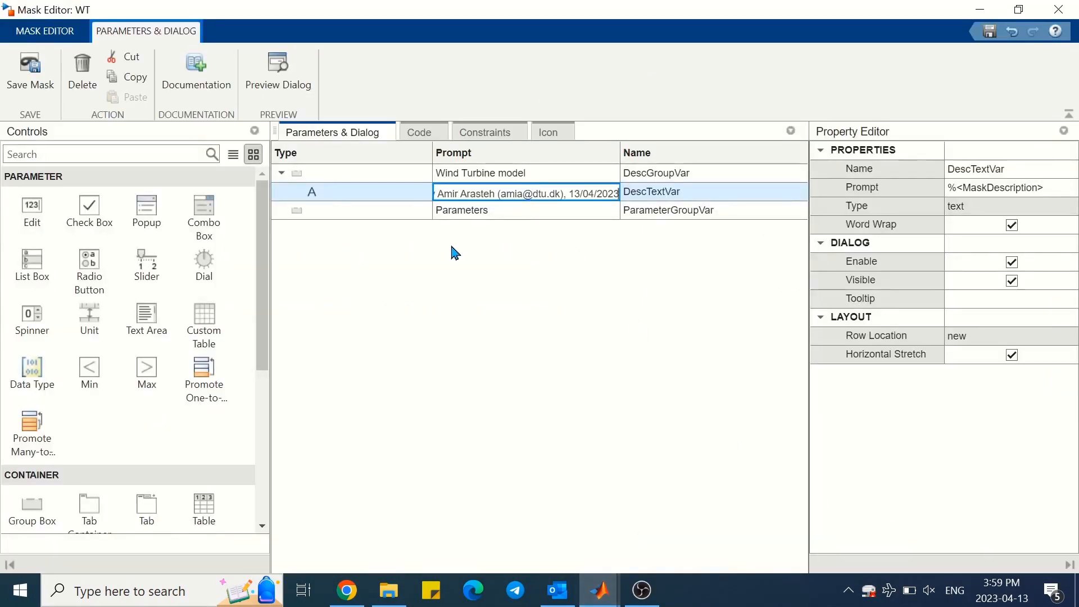
pyautogui.click(990, 32)
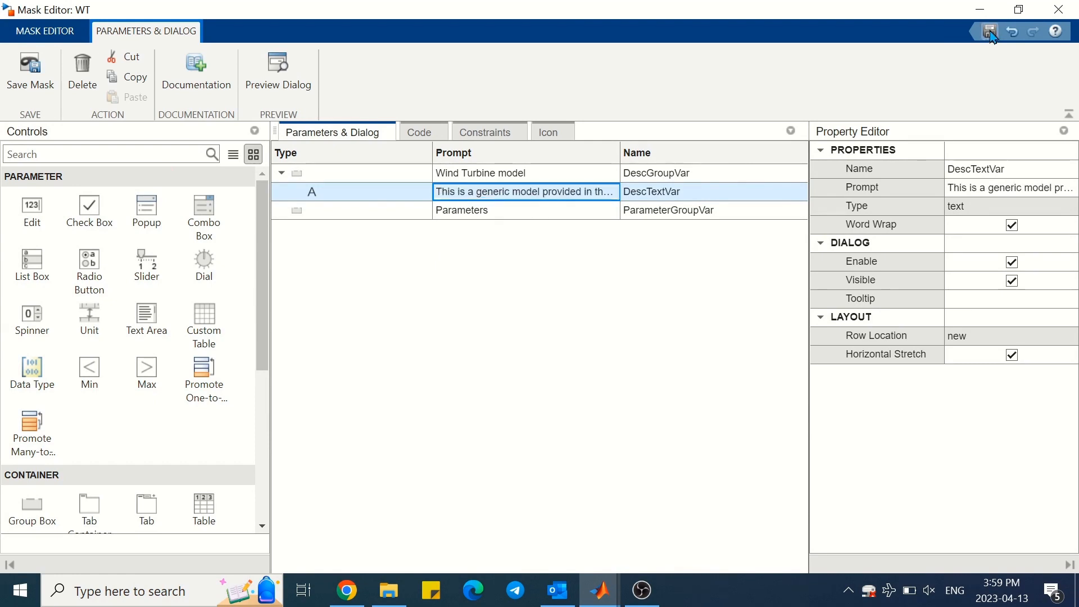
pyautogui.click(1060, 10)
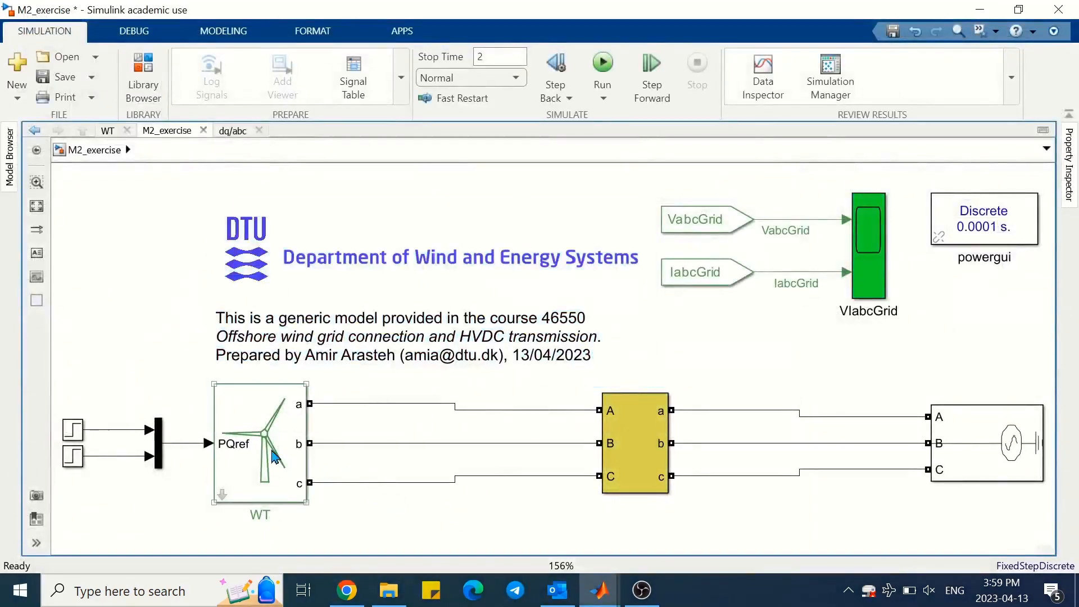
pyautogui.doubleClick(275, 457)
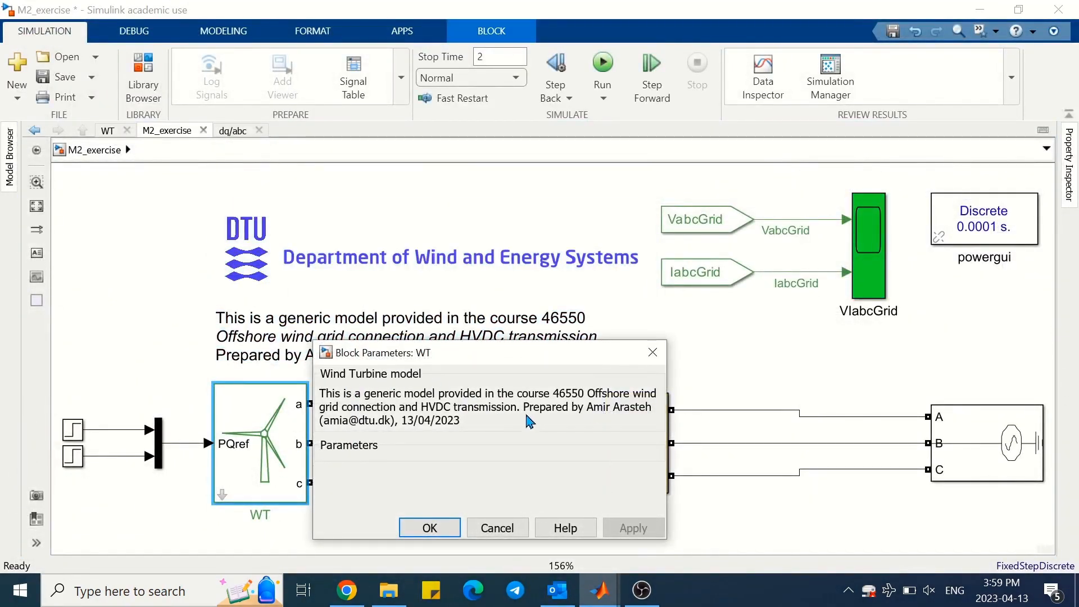
pyautogui.click(415, 531)
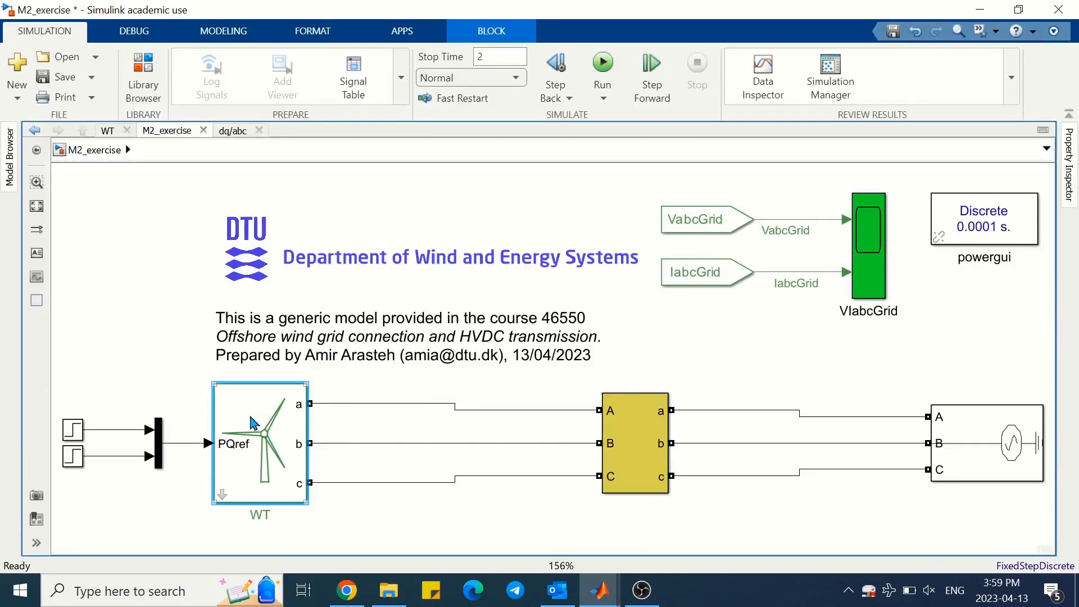
# Reopen the WT mask for editing and give the Parameters group the prompt "Nominal values" and the name NominalValues.
pyautogui.rightClick(264, 431)
pyautogui.moveTo(500, 249)
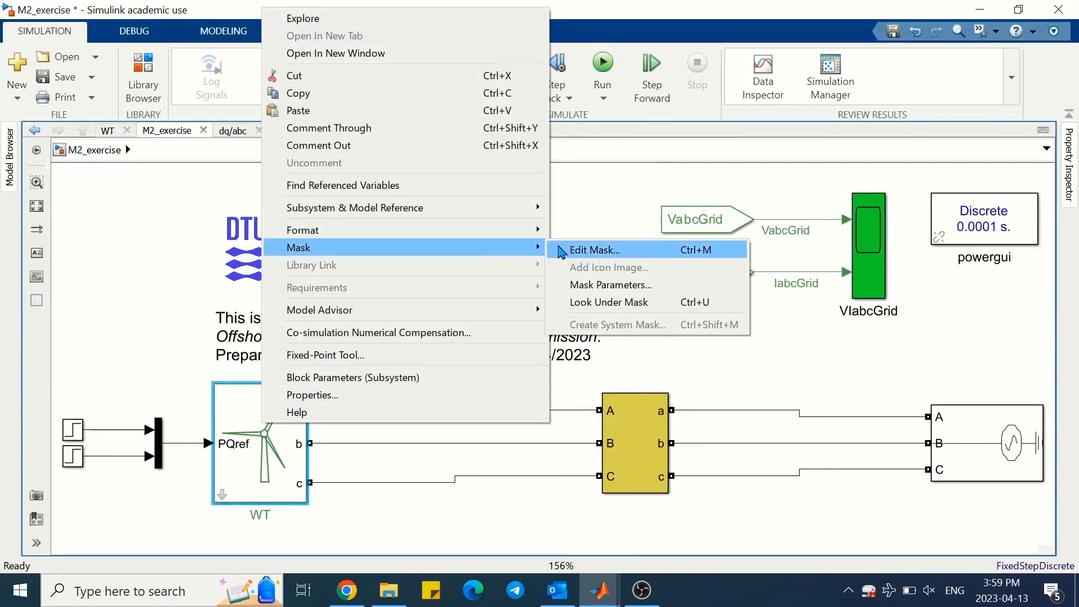
pyautogui.click(564, 251)
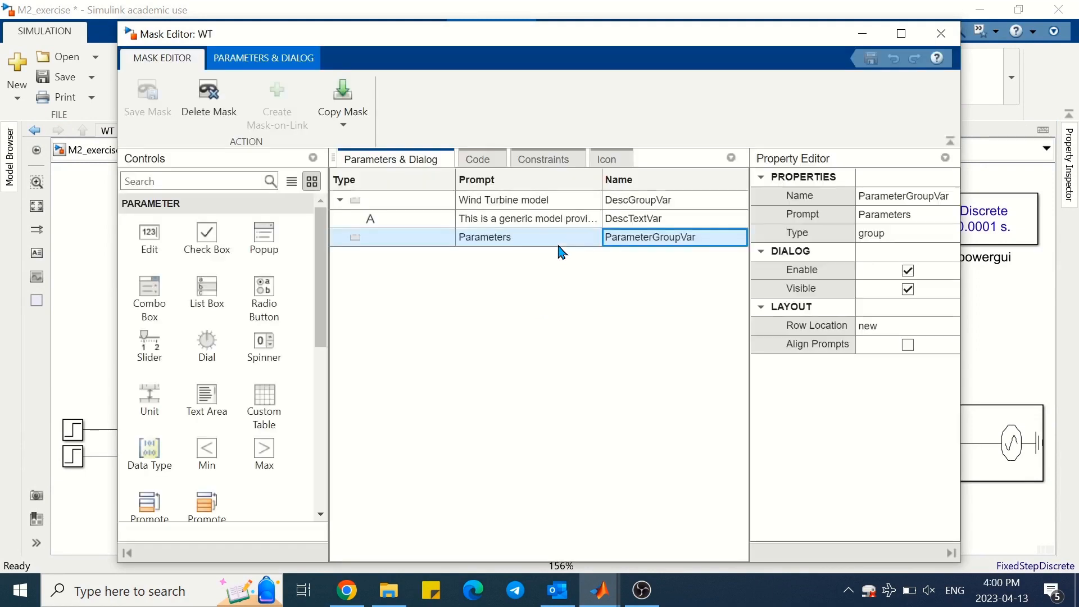
pyautogui.click(496, 246)
pyautogui.click(493, 241)
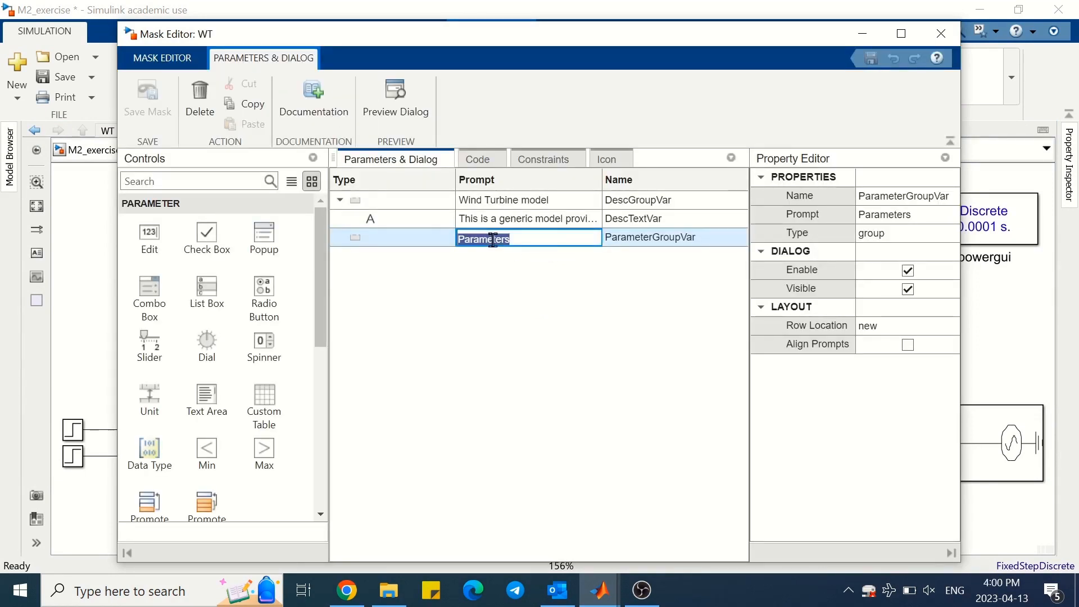
pyautogui.write('Nominal values')
pyautogui.click(644, 236)
pyautogui.write('Nomina')
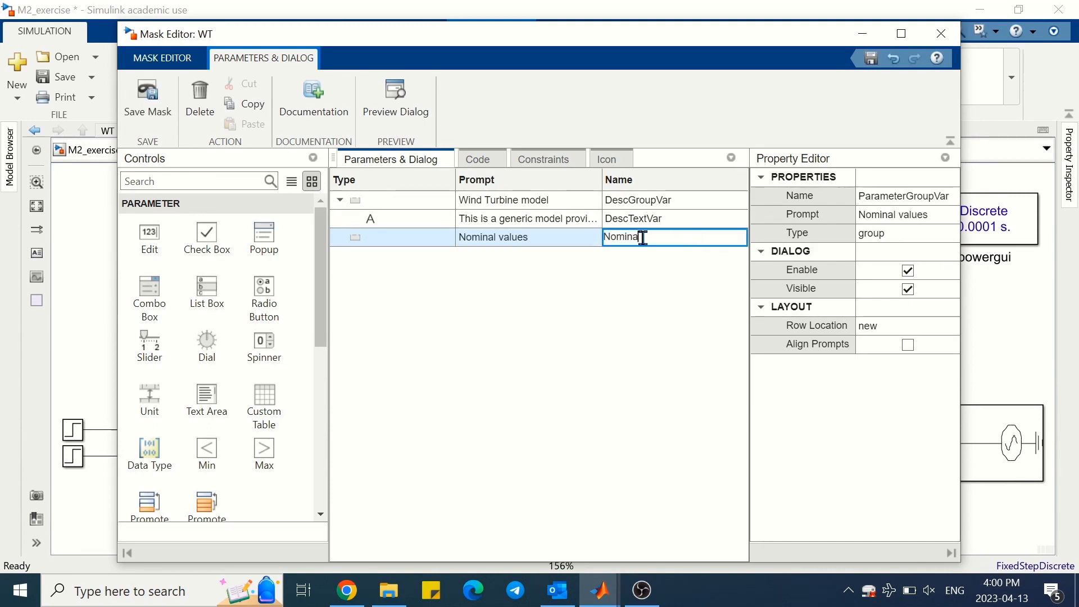
pyautogui.write('lValues')
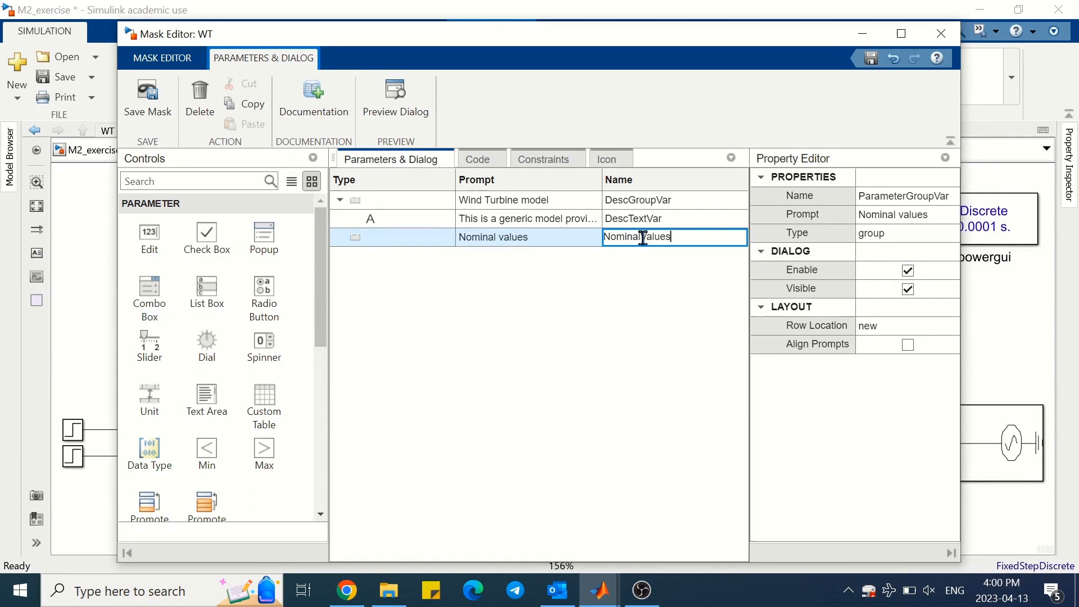
# Add an edit parameter to the Nominal values group with the prompt "Power" and the name Snom.
pyautogui.click(437, 244)
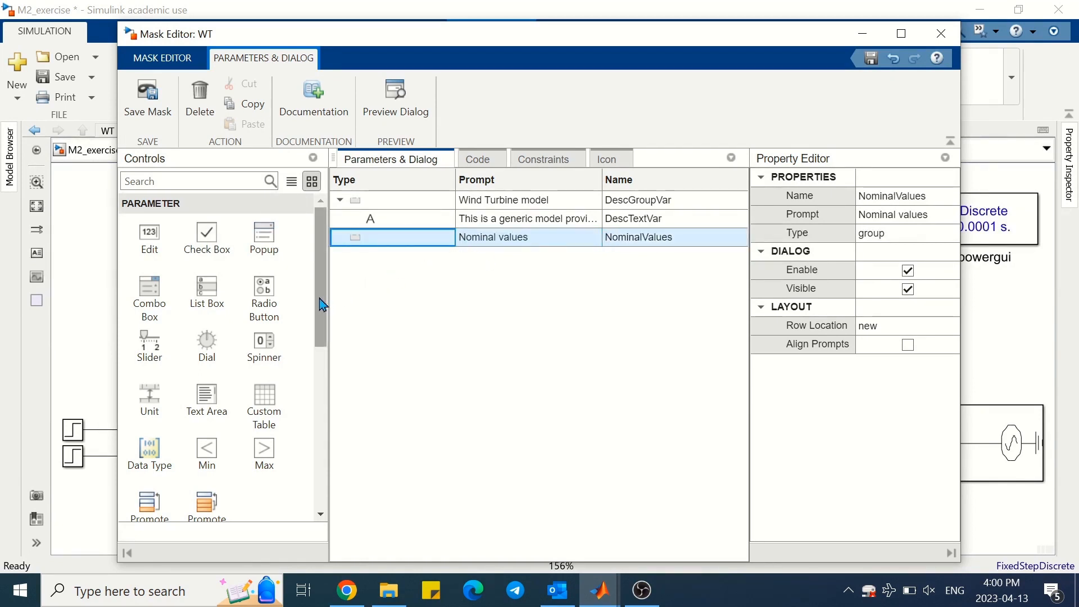
pyautogui.click(153, 244)
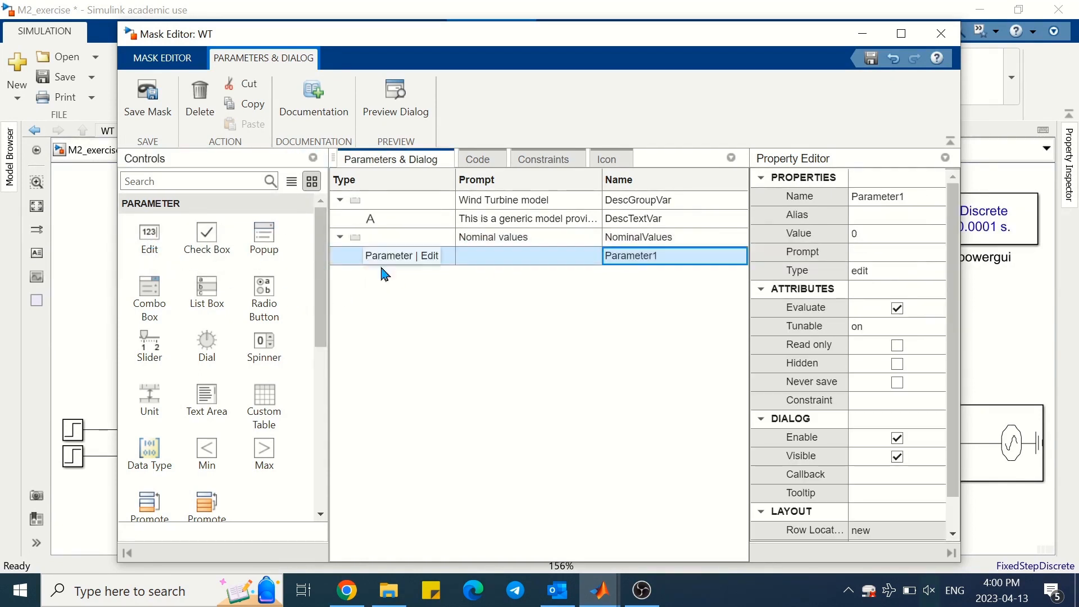
pyautogui.click(497, 256)
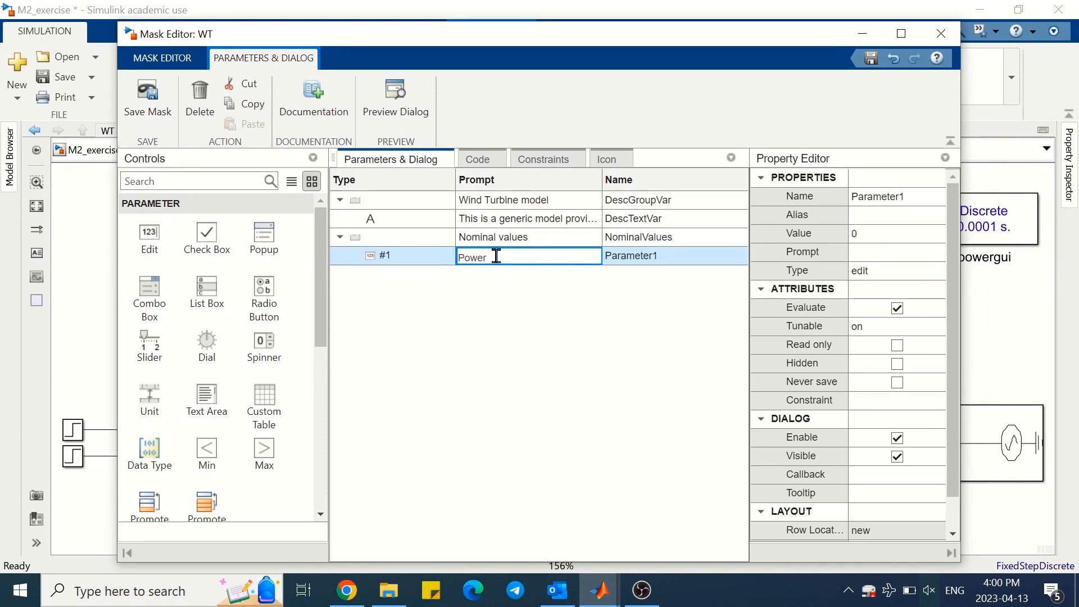
pyautogui.click(622, 264)
pyautogui.click(622, 263)
pyautogui.press('BackSpace')
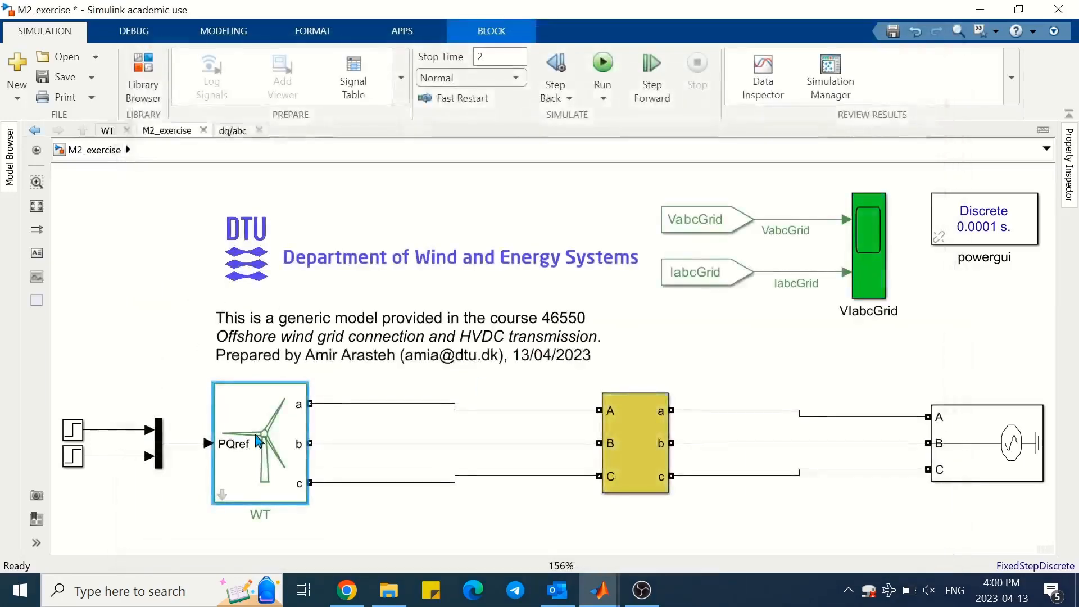
# Set the Power nominal value to 10 in the WT block's parameters.
pyautogui.doubleClick(260, 444)
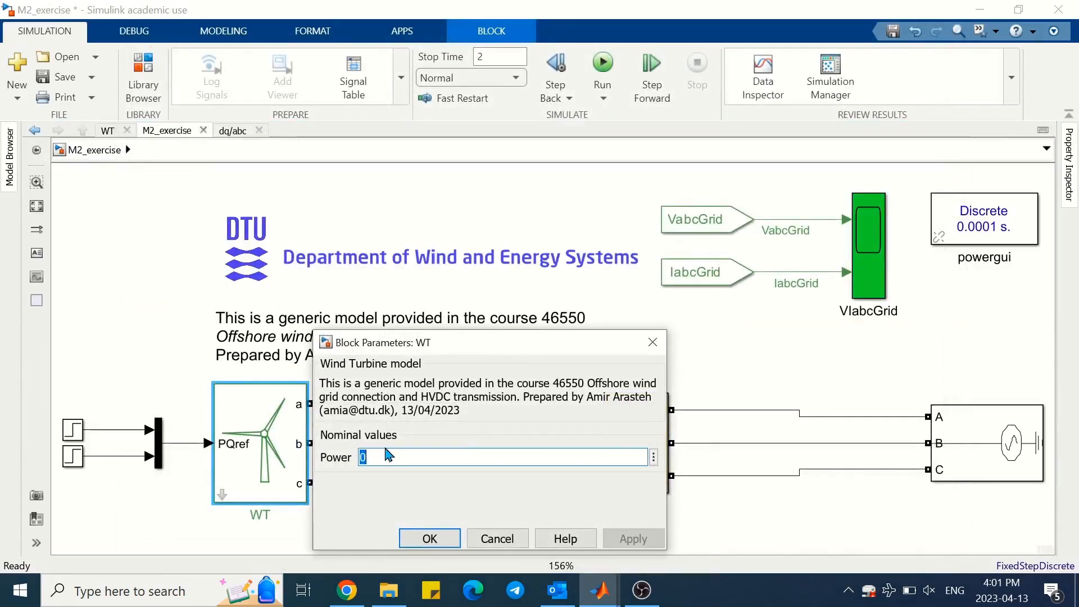
pyautogui.write('1')
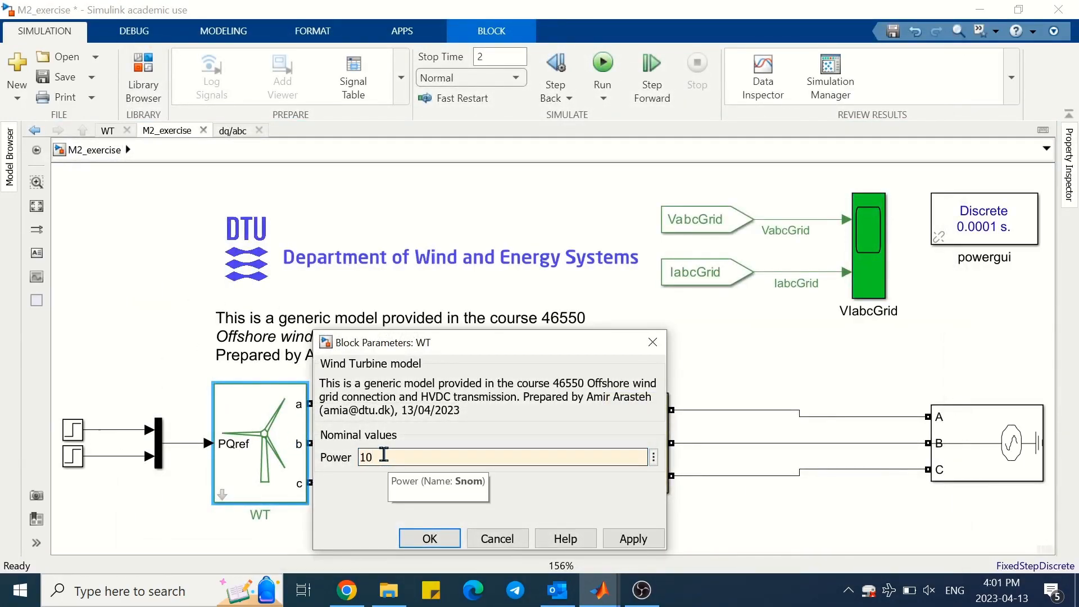
pyautogui.click(421, 539)
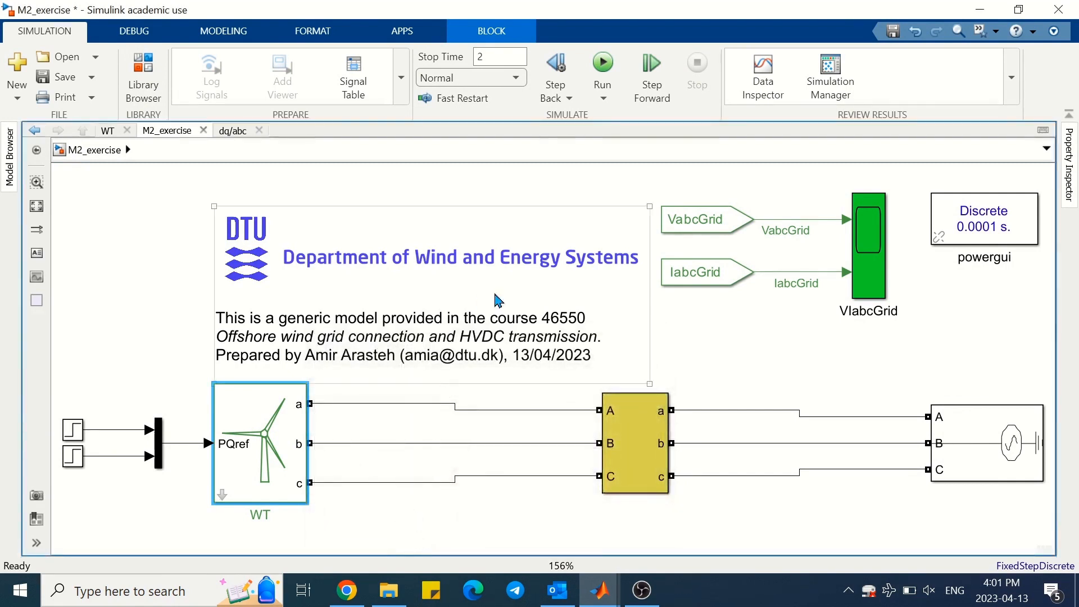
# Run the simulation and examine the grid voltages and currents in the VIabcGrid scope with the axes scaled to fit.
pyautogui.click(605, 64)
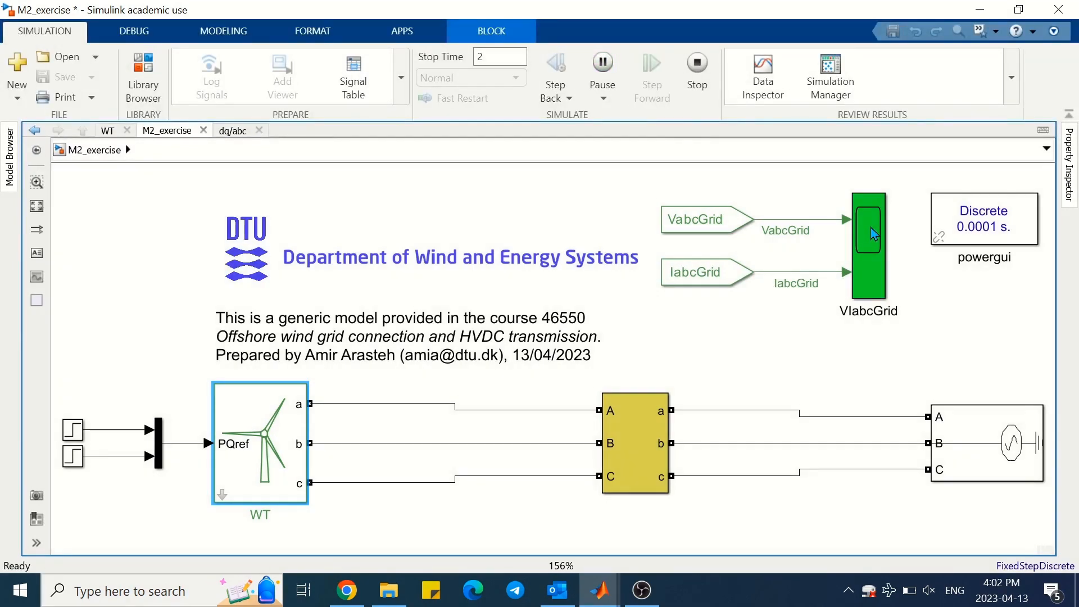
pyautogui.doubleClick(871, 227)
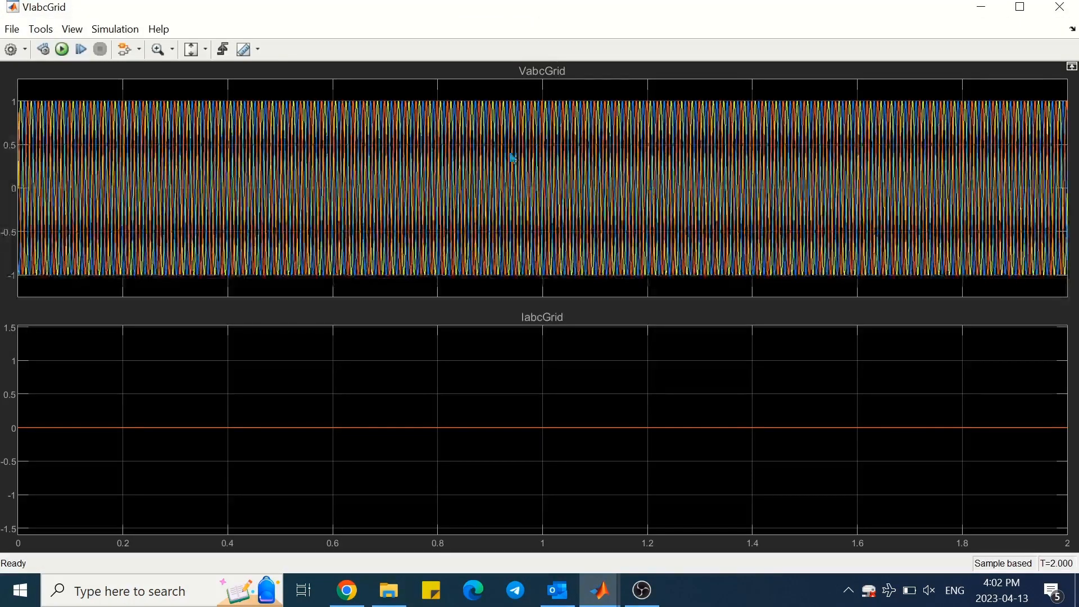
pyautogui.click(193, 50)
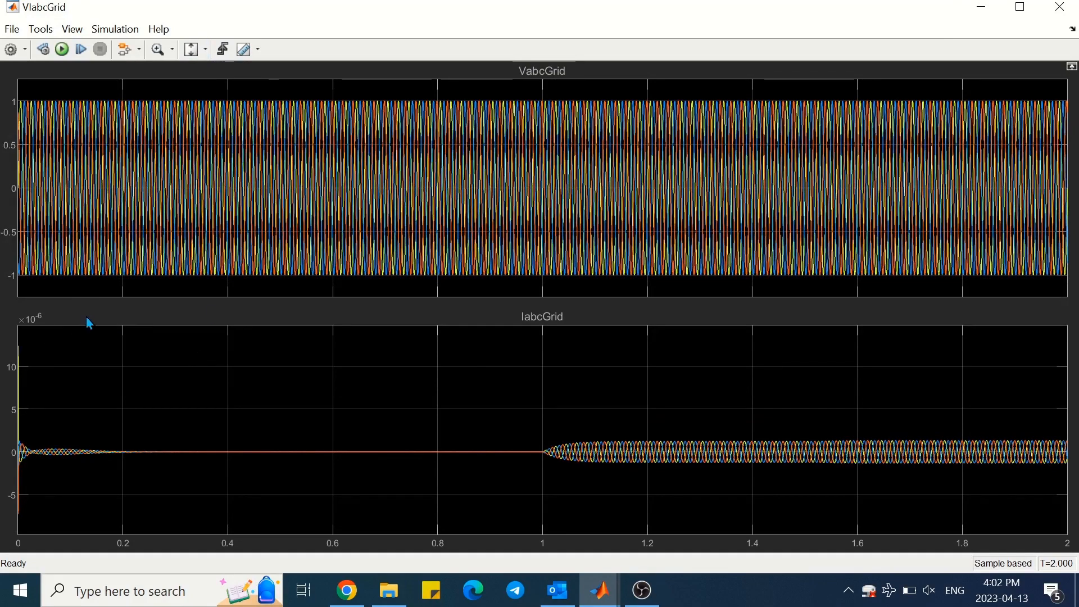
pyautogui.click(1061, 6)
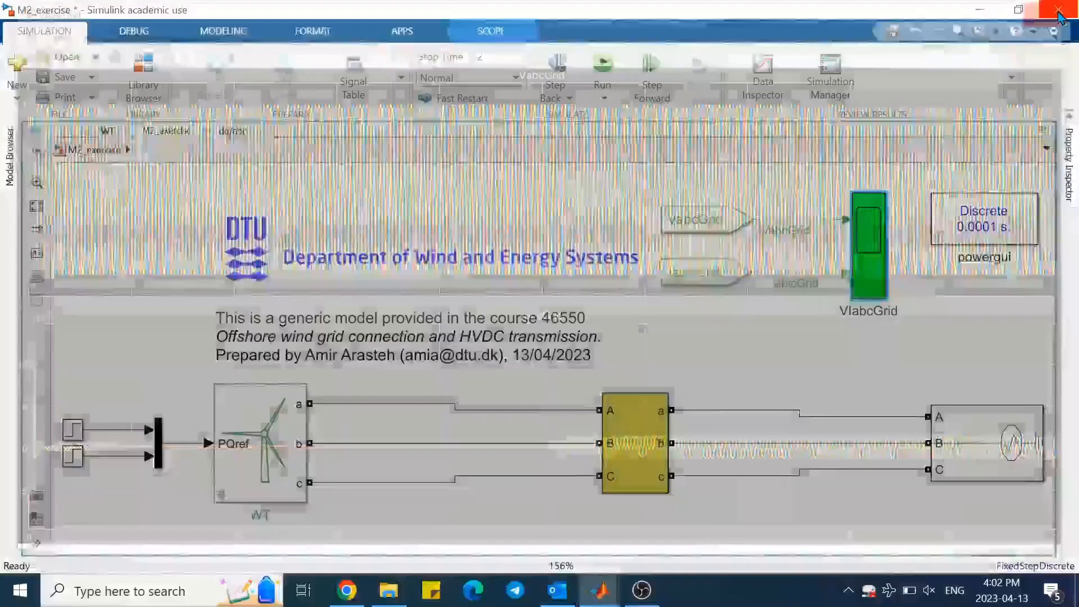
# Add a Constant block inside the WT subsystem below the PQ controller and set its constant value to SnomWT.
pyautogui.doubleClick(223, 498)
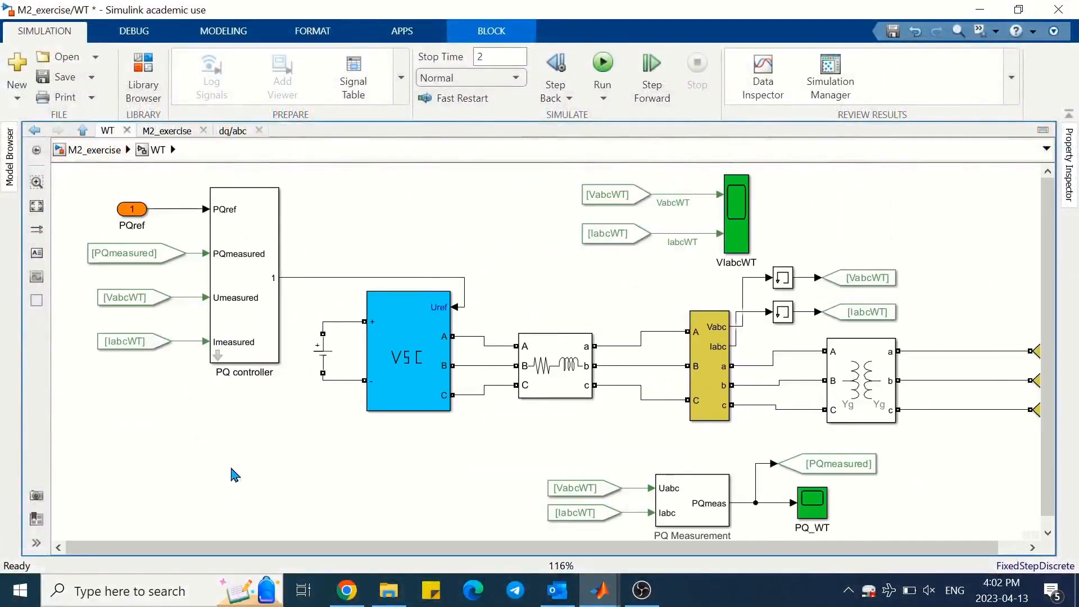
pyautogui.rightClick(232, 474)
pyautogui.click(225, 485)
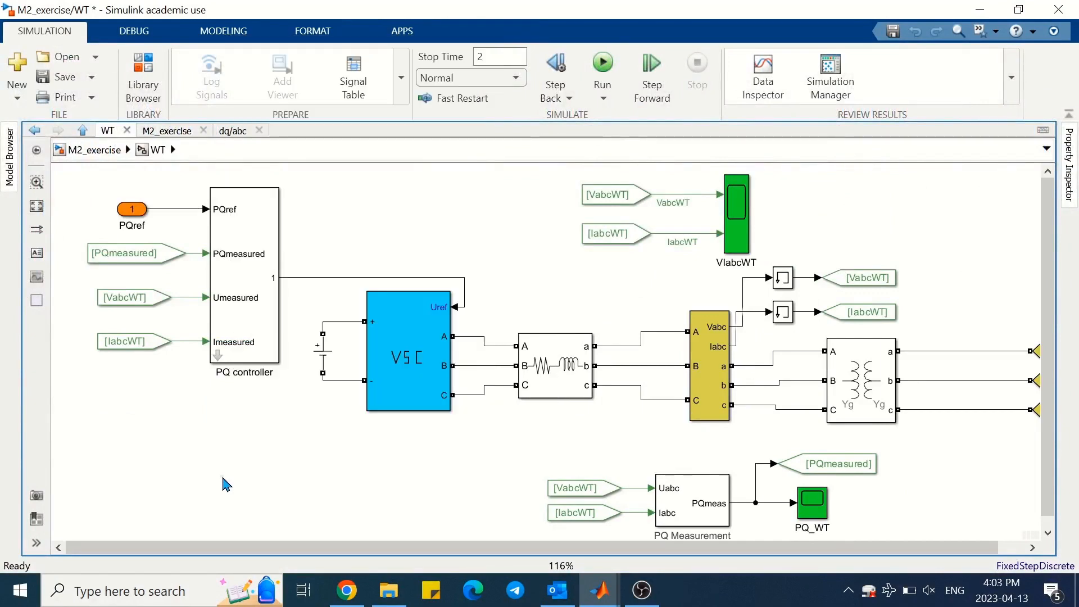
pyautogui.write('d')
pyautogui.press('Return')
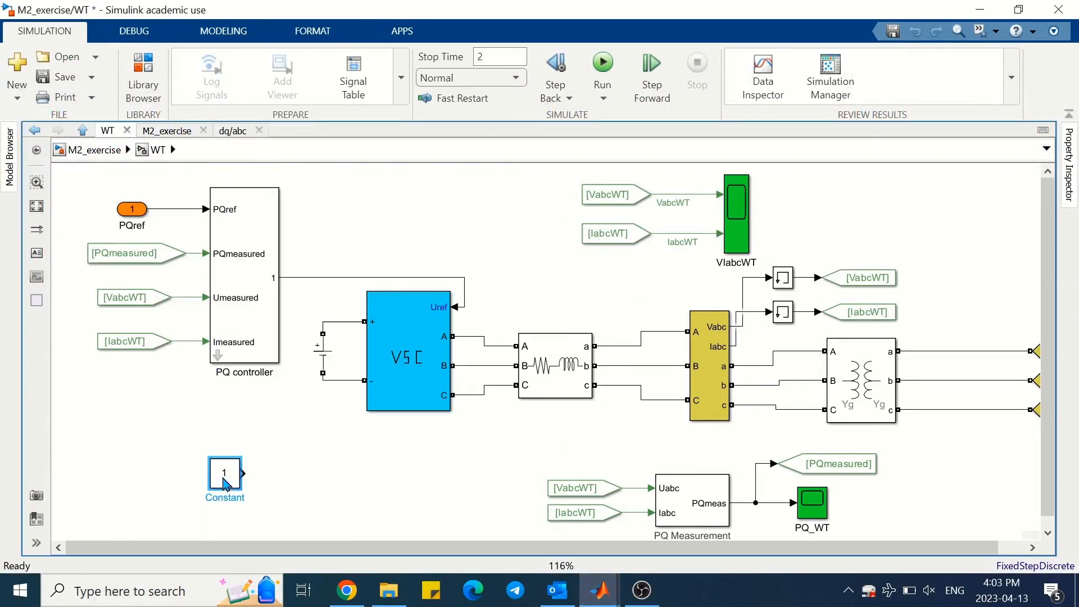
pyautogui.doubleClick(231, 474)
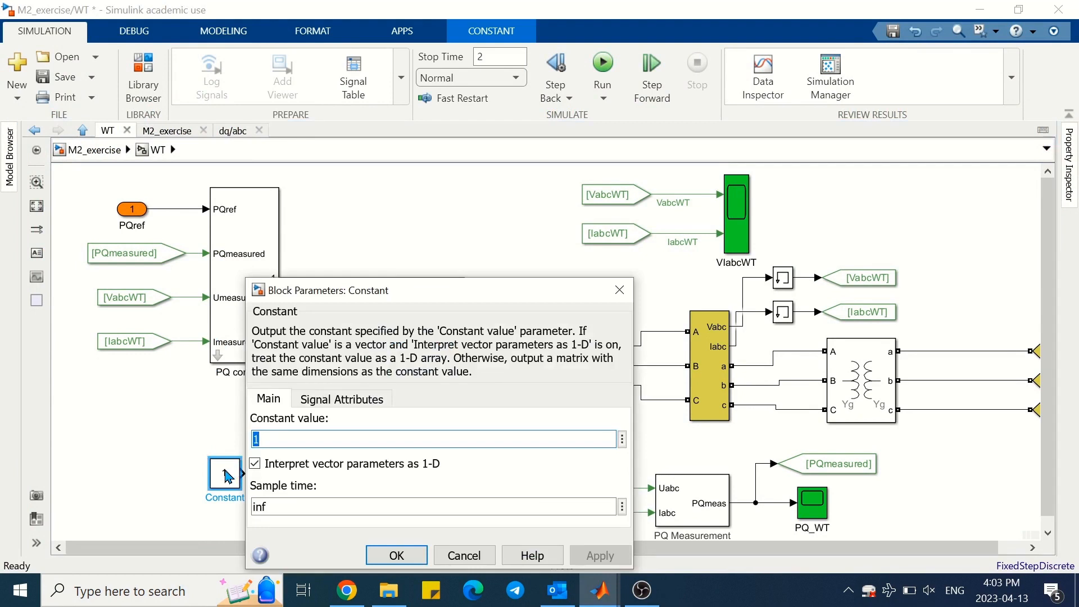
pyautogui.write('SnomWT')
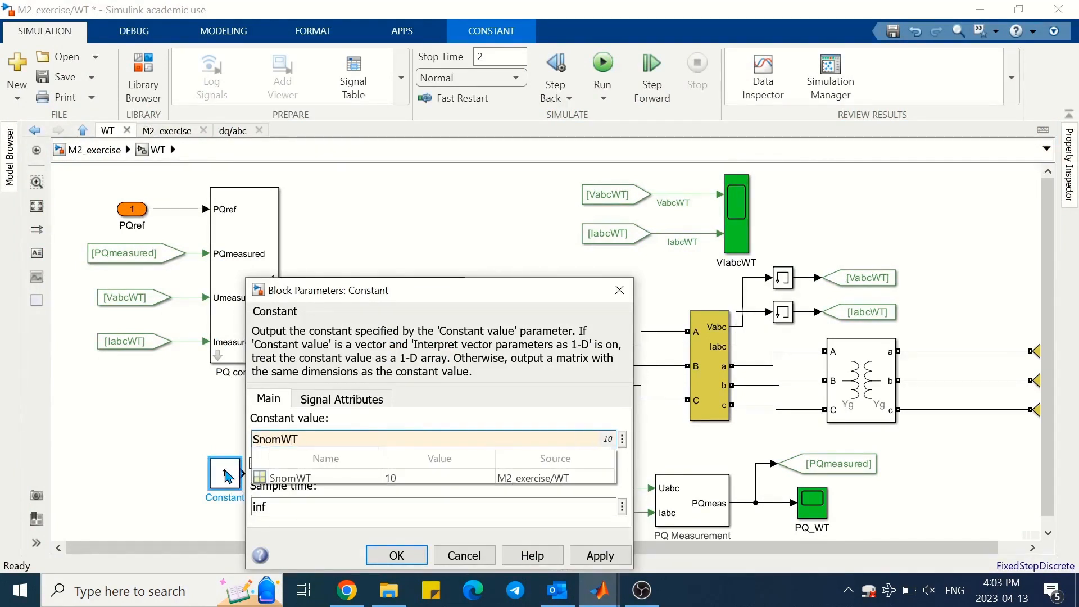
pyautogui.click(397, 484)
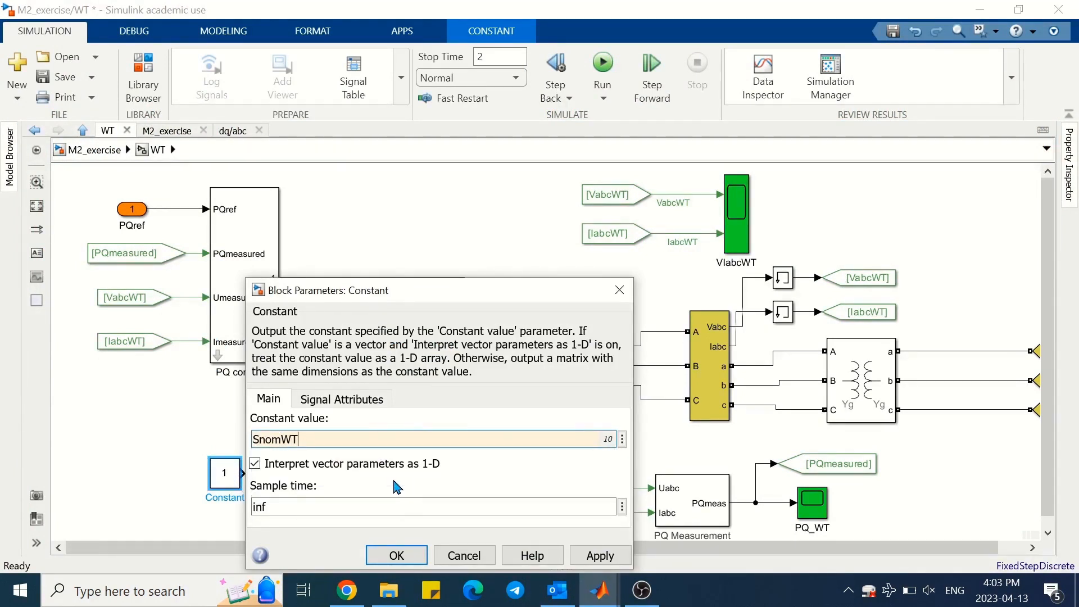
pyautogui.click(396, 555)
# Reopen the WT block's mask from the top-level model and rename the Power parameter to SnomWT0.
pyautogui.click(95, 150)
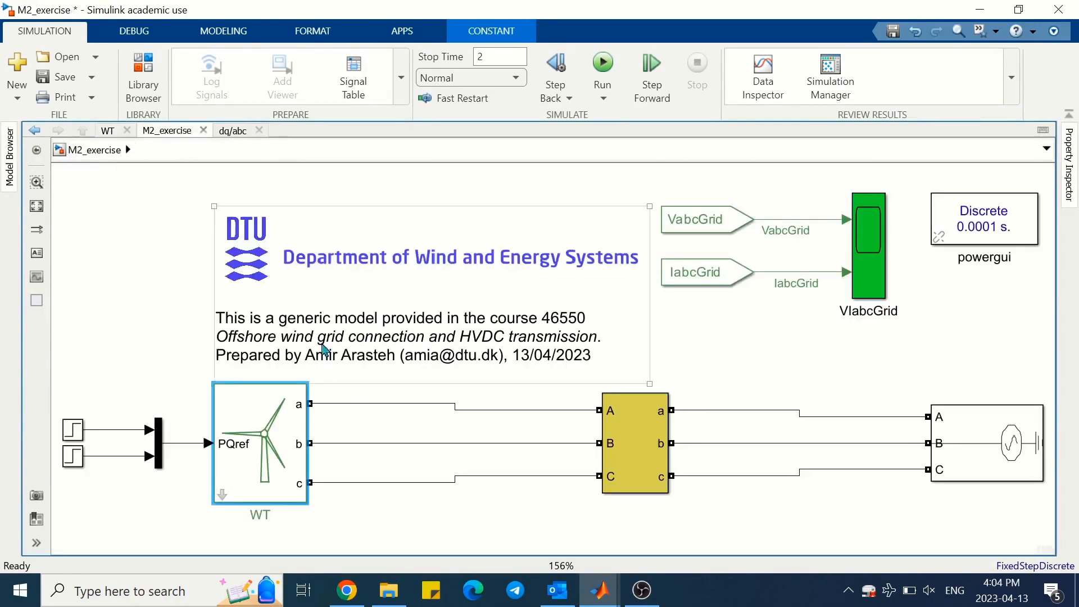
pyautogui.hotkey('ctrl', 'm')
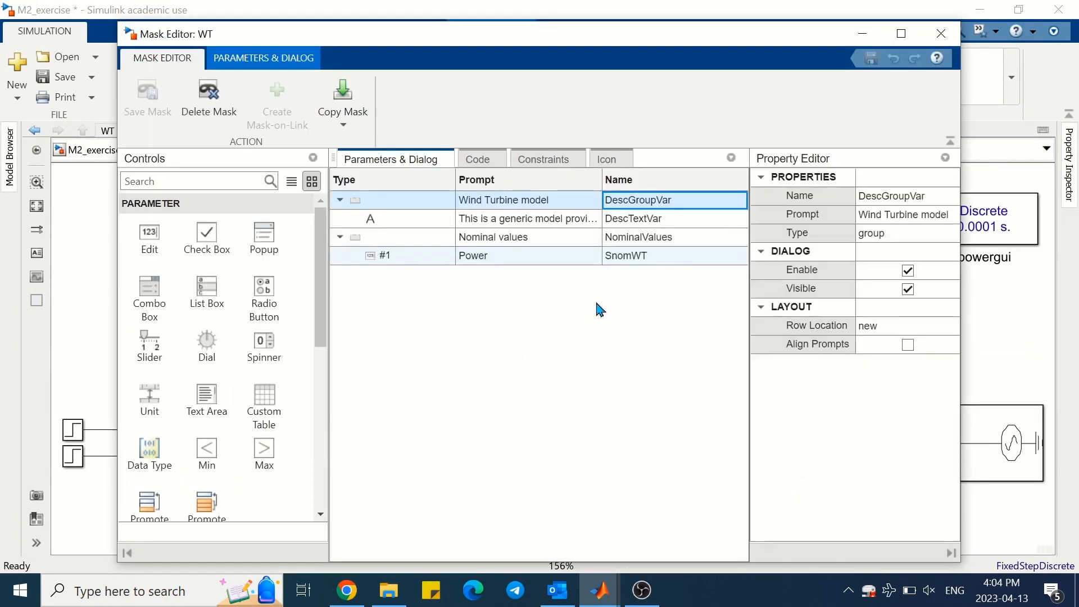
pyautogui.click(667, 256)
pyautogui.click(667, 256)
pyautogui.click(667, 256)
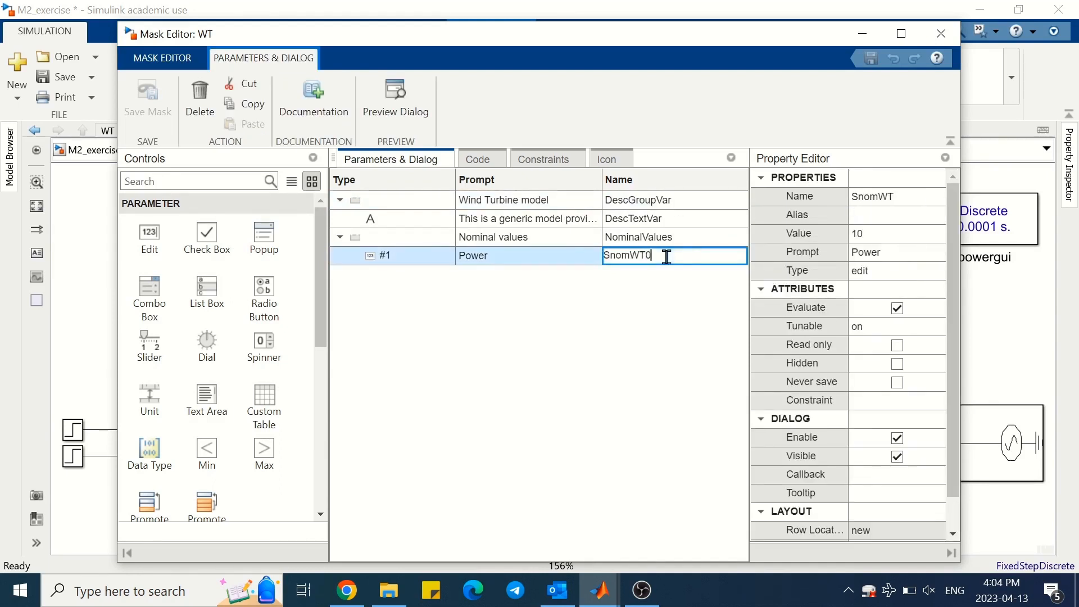
pyautogui.press('Return')
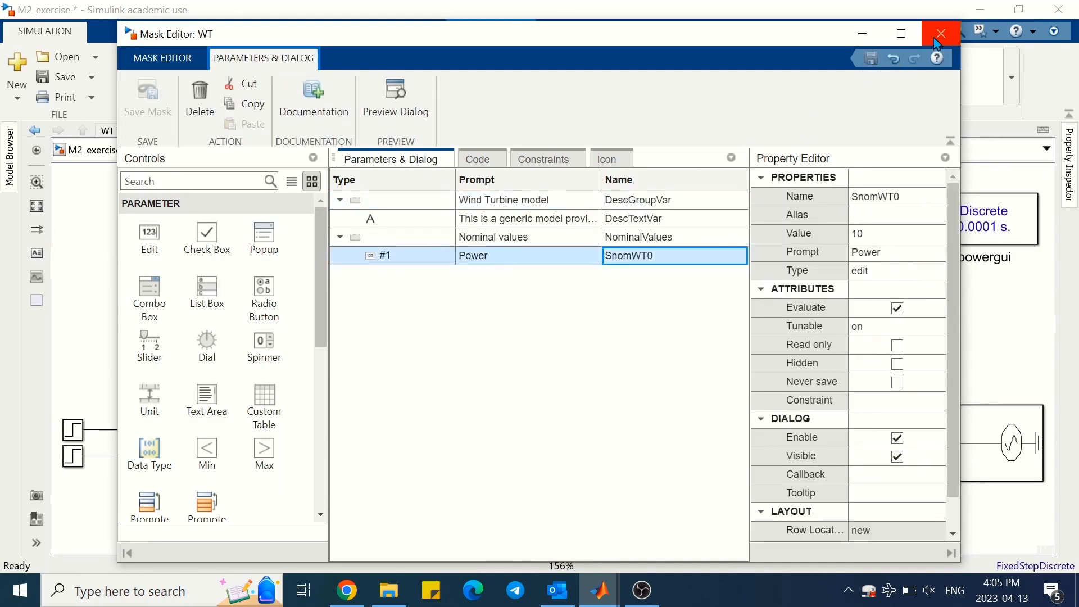
pyautogui.click(936, 39)
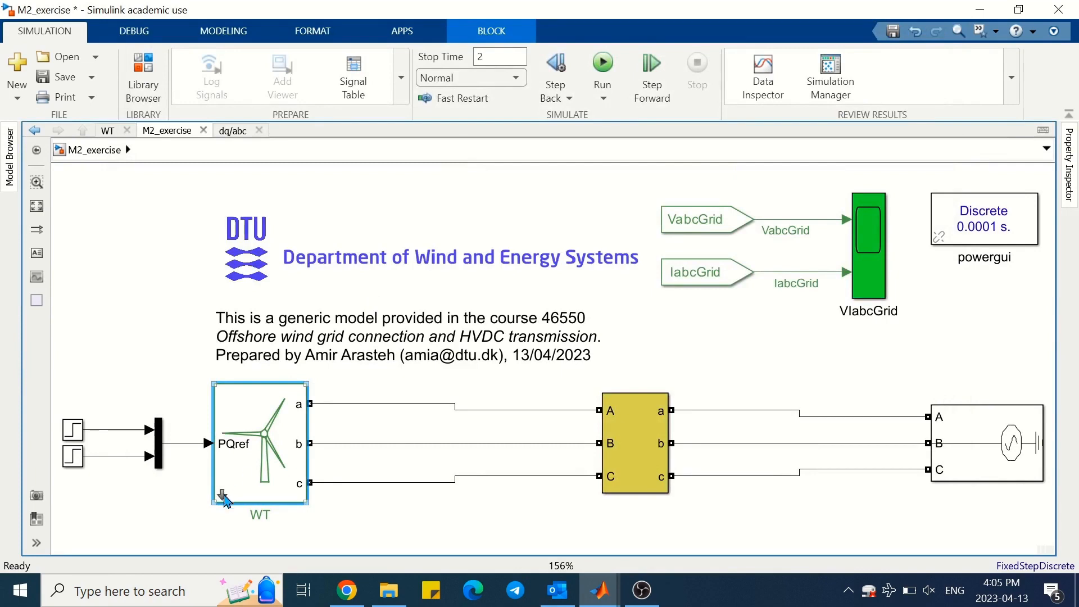
# Set the Constant block's value inside WT to SnomWT0 and delete the block.
pyautogui.click(223, 495)
pyautogui.doubleClick(224, 472)
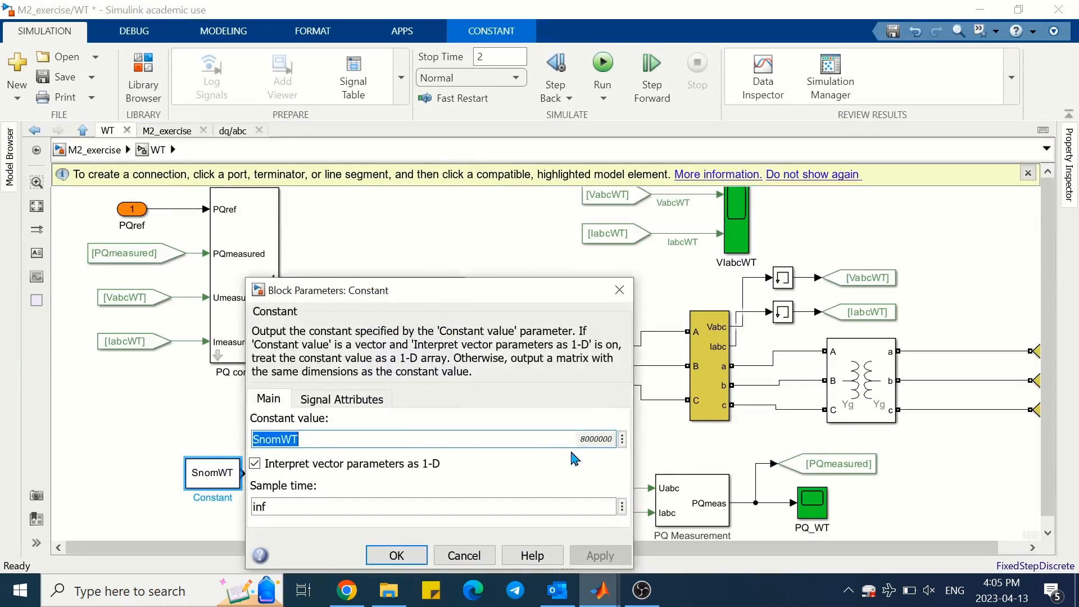
pyautogui.click(358, 440)
pyautogui.write('0')
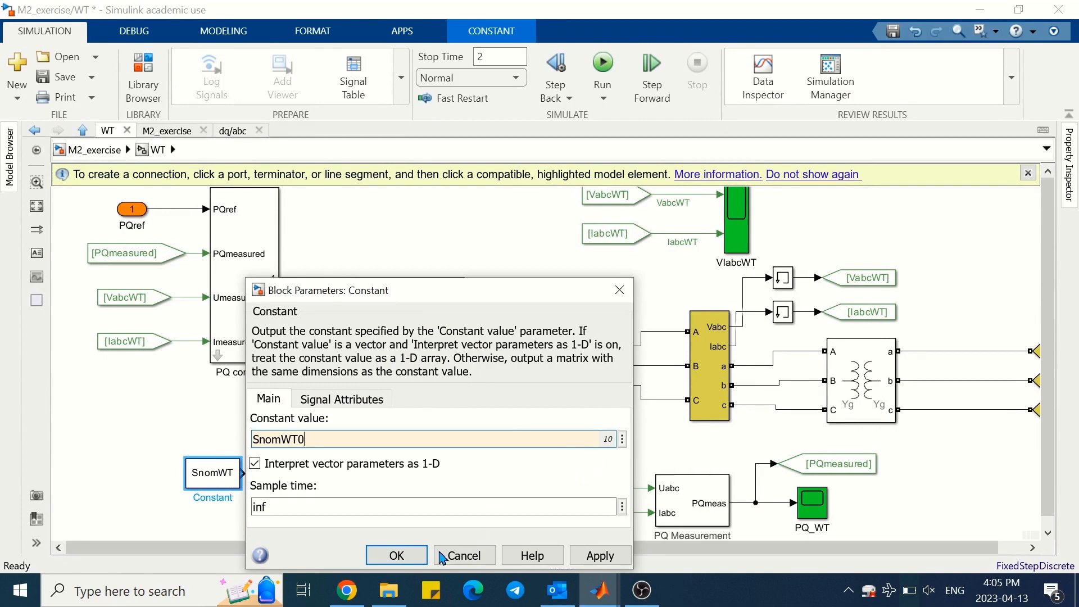
pyautogui.click(394, 556)
pyautogui.press('Delete')
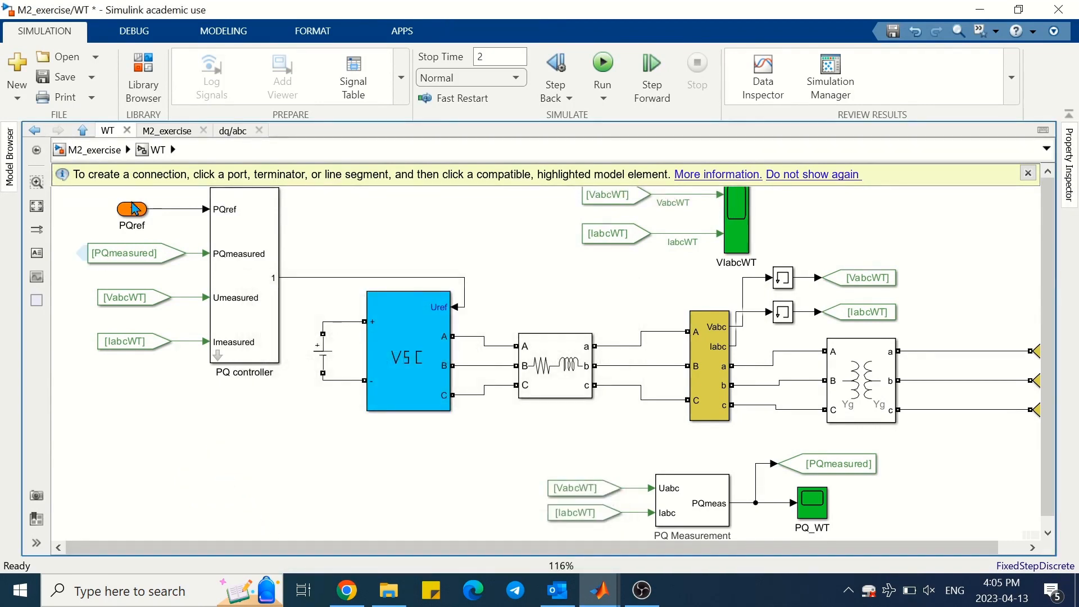
# Reopen the WT block's mask and add two more edit parameters to the Nominal values group.
pyautogui.click(112, 151)
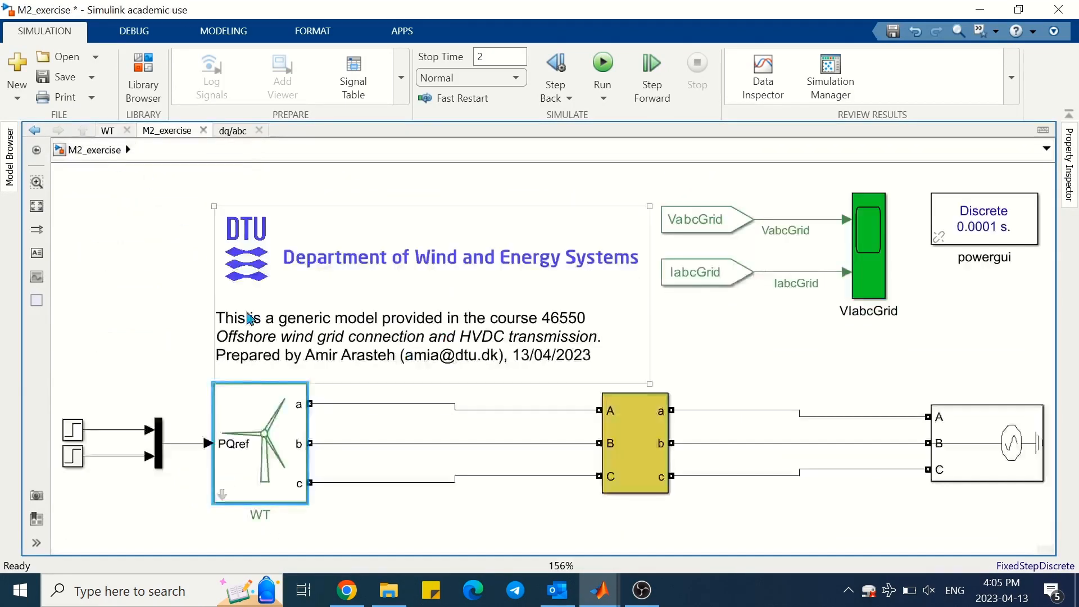
pyautogui.click(261, 426)
pyautogui.hotkey('ctrl', 'm')
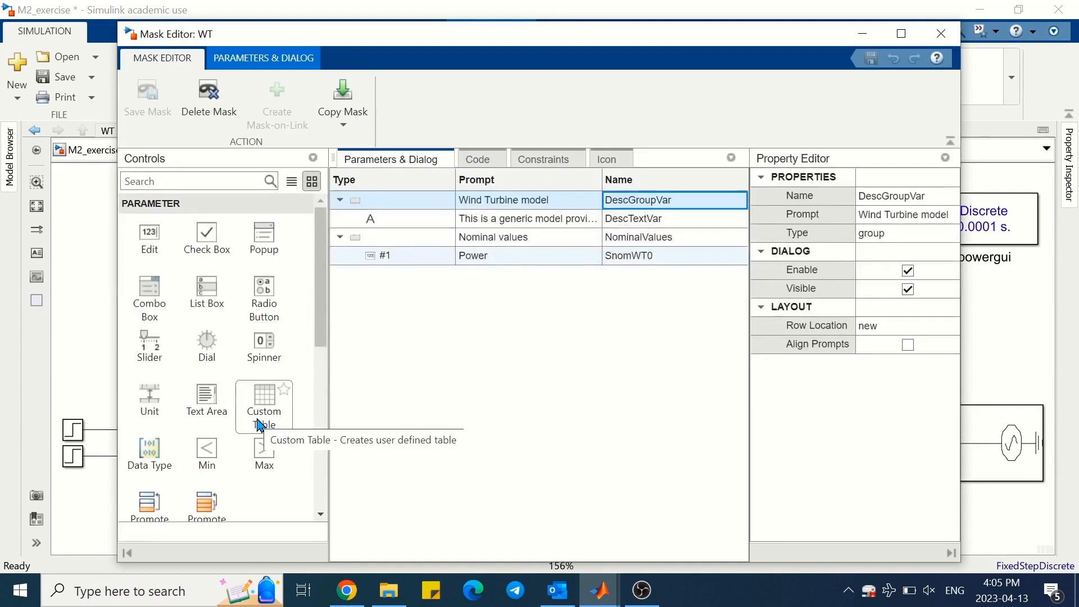
pyautogui.click(370, 263)
pyautogui.click(370, 237)
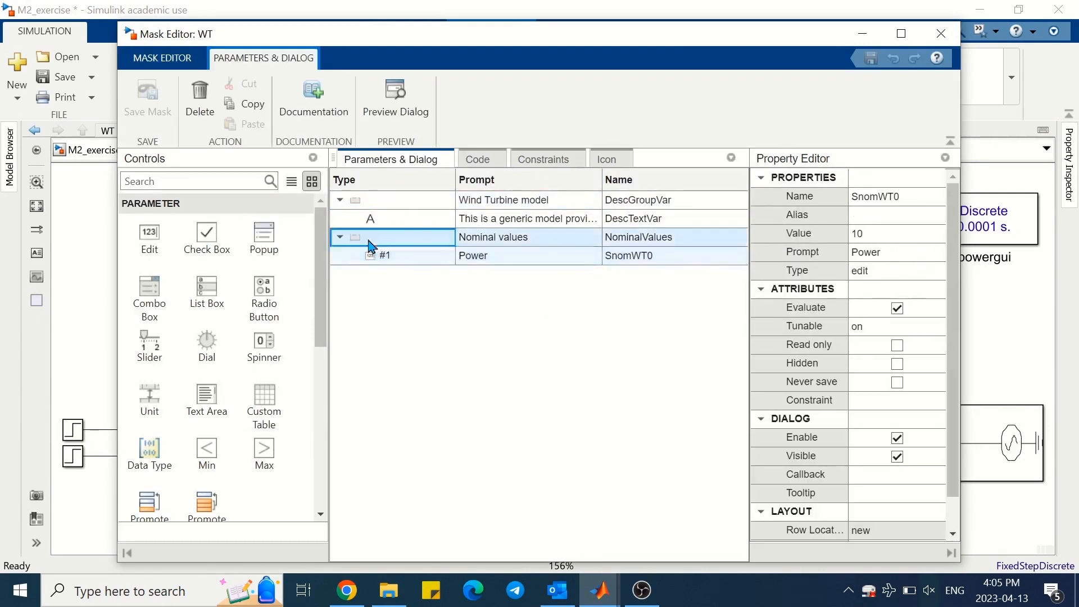
pyautogui.click(152, 236)
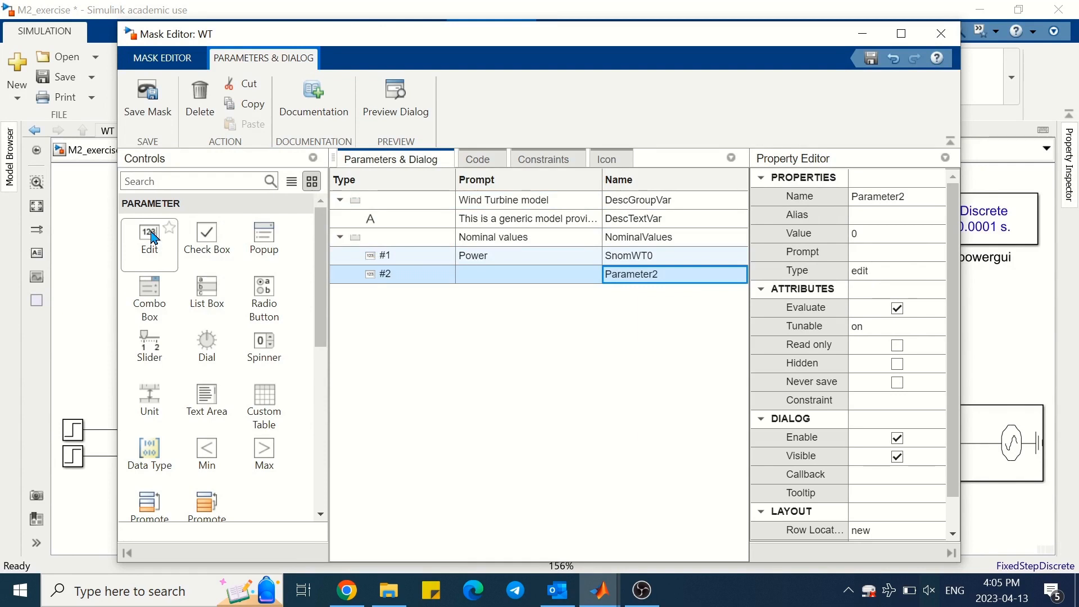
pyautogui.click(154, 238)
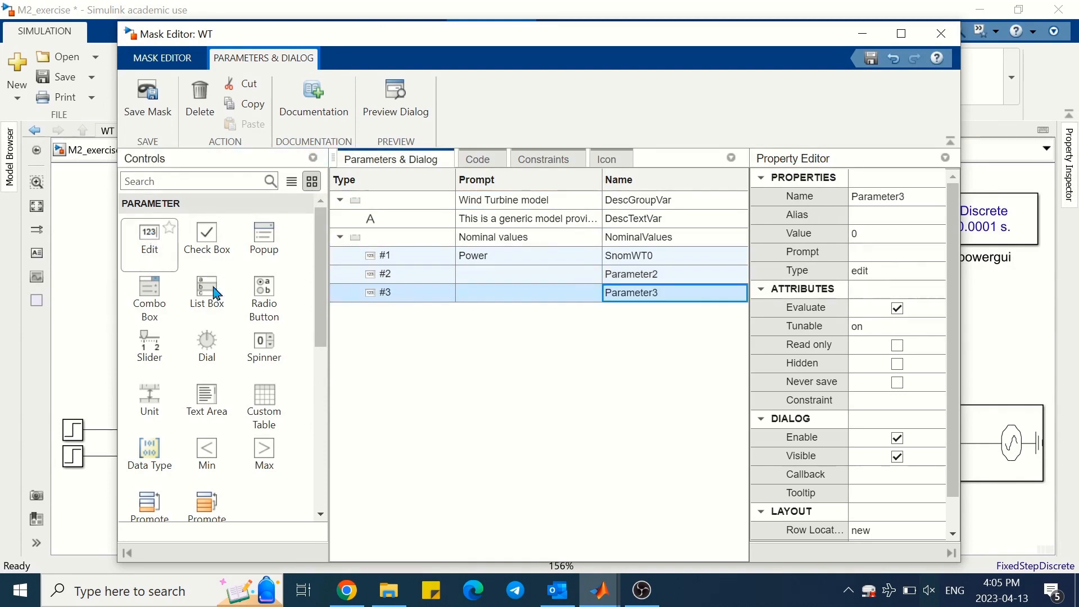
# Rename the Power parameter to SnomWT and set its prompt to "Power (W)".
pyautogui.click(673, 255)
pyautogui.doubleClick(673, 254)
pyautogui.press('End')
pyautogui.press('BackSpace')
pyautogui.click(543, 279)
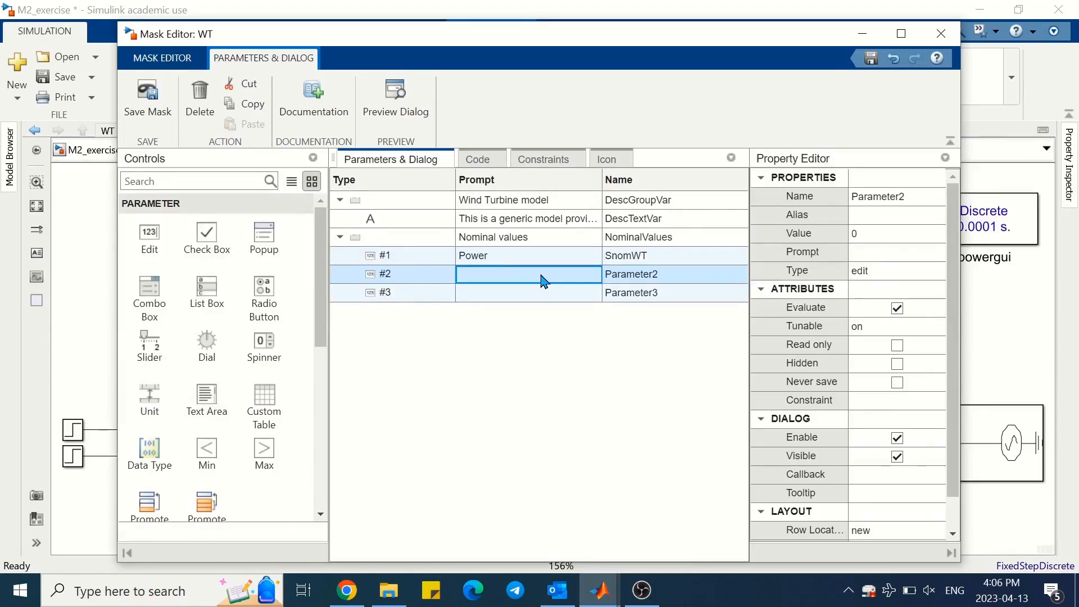
pyautogui.doubleClick(518, 254)
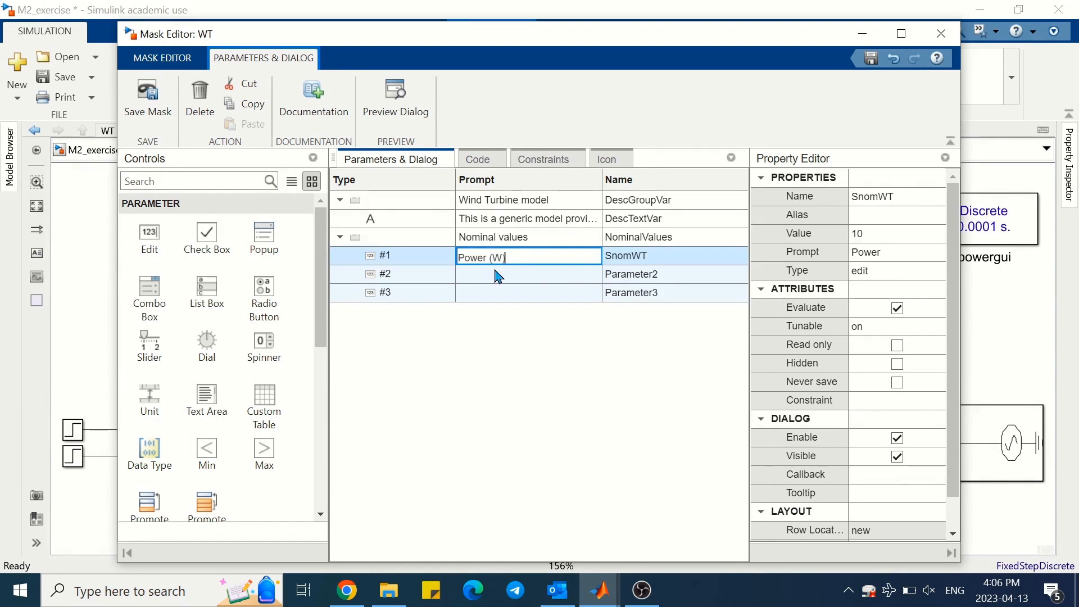
# Give the second nominal-value parameter the prompt "Frequency (Hz)" and the name FnomWT.
pyautogui.click(478, 278)
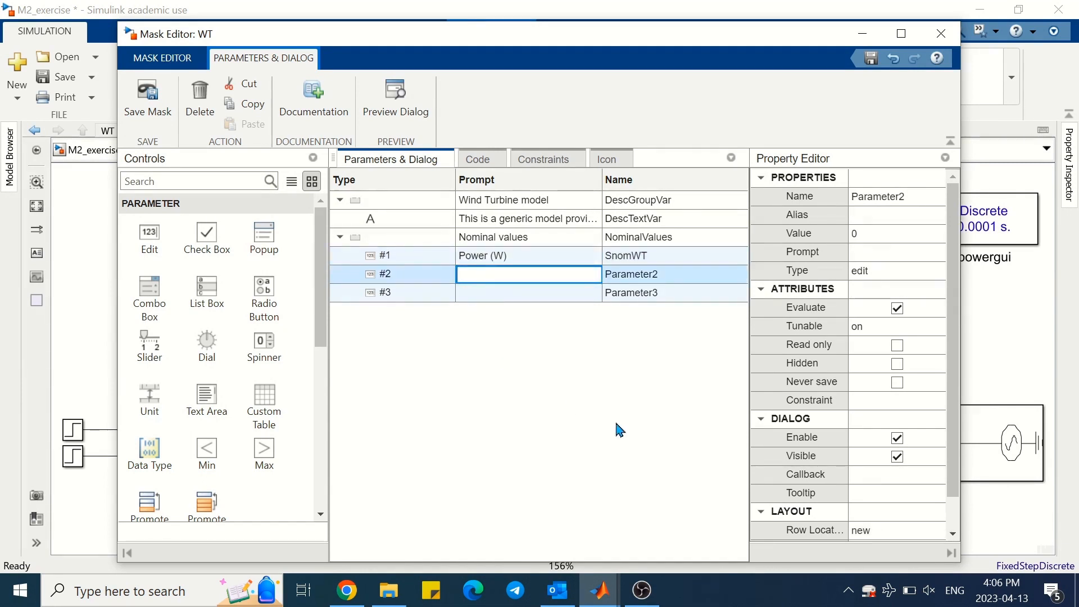
pyautogui.write('Frequency (Hz')
pyautogui.click(633, 276)
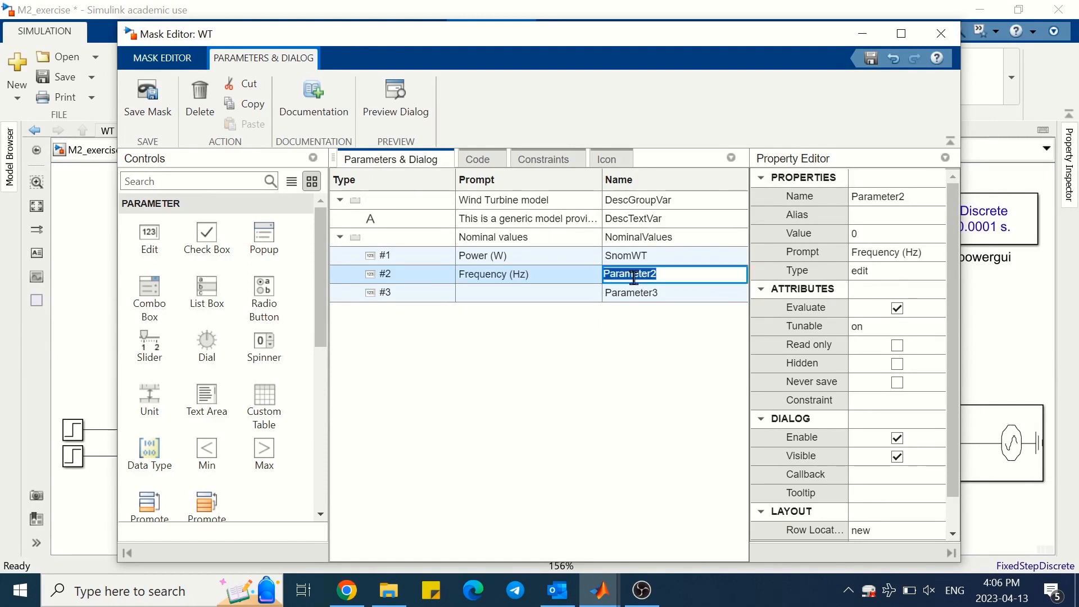
pyautogui.write('FnomWT')
# Give the third nominal-value parameter the prompt "Voltage (V)" and the name VnomWT, then save and close the mask.
pyautogui.click(474, 293)
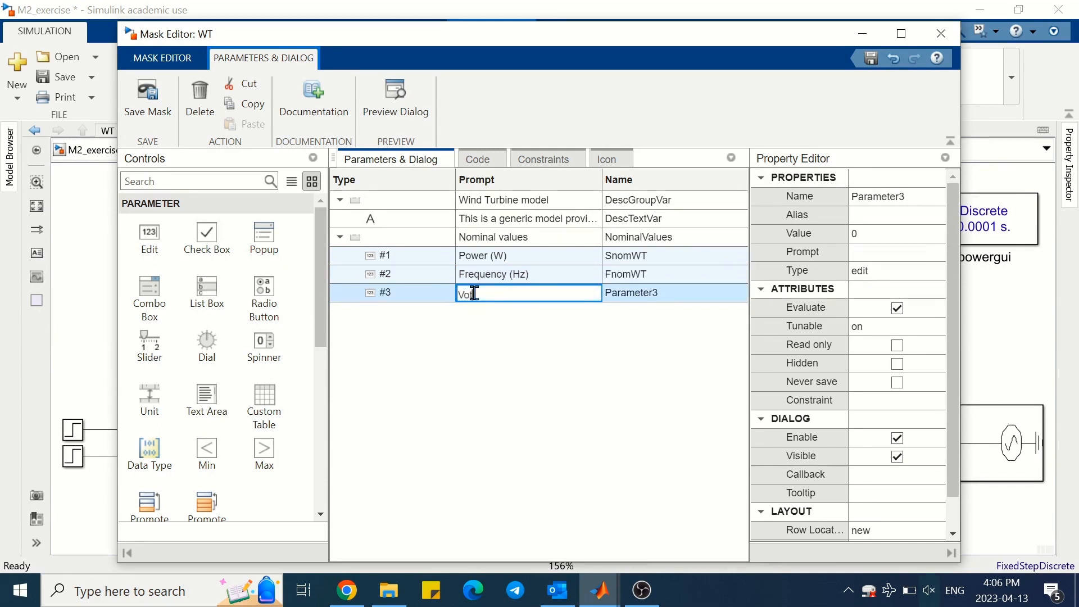
pyautogui.write('Voltage (V)')
pyautogui.click(624, 297)
pyautogui.write('Vnom')
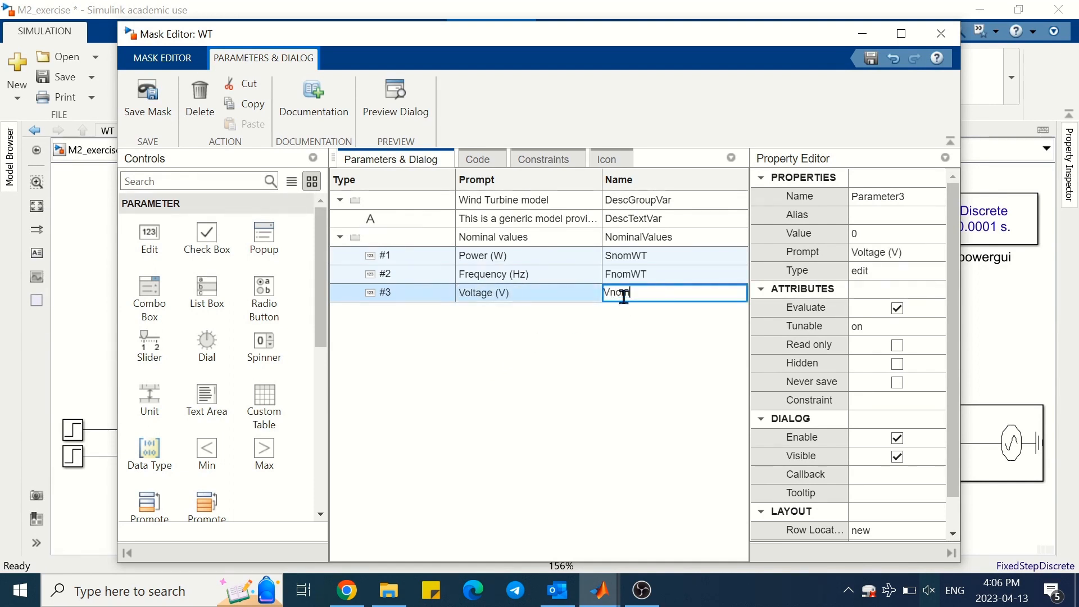
pyautogui.write('WT')
pyautogui.press('Return')
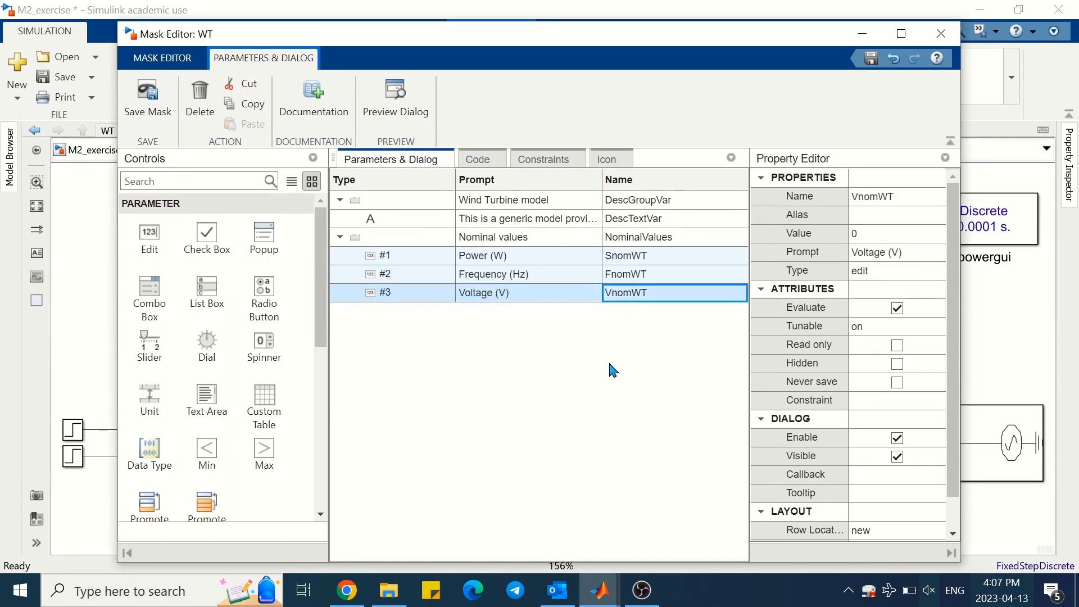
pyautogui.click(941, 33)
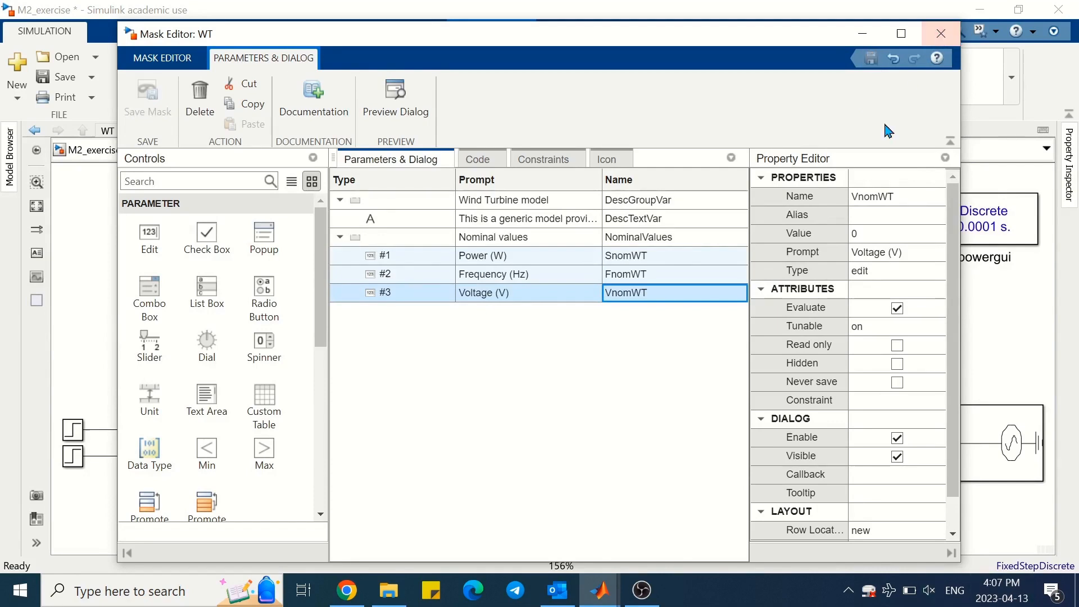
# Set the WT block's Power to SnomWT, Frequency to FnomWT and Voltage to VnomWT.
pyautogui.doubleClick(279, 441)
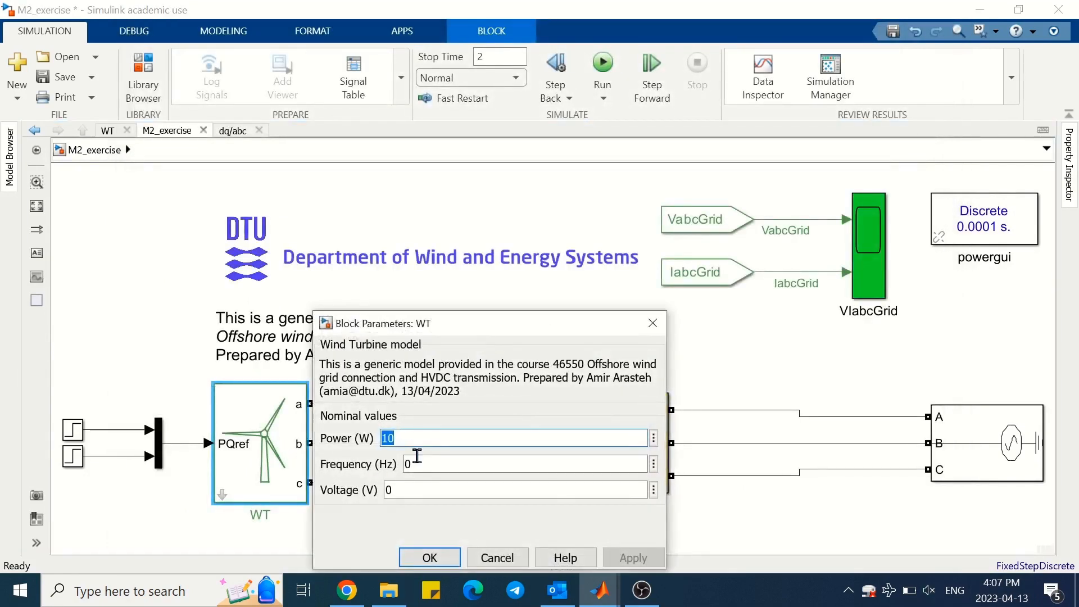
pyautogui.write('S')
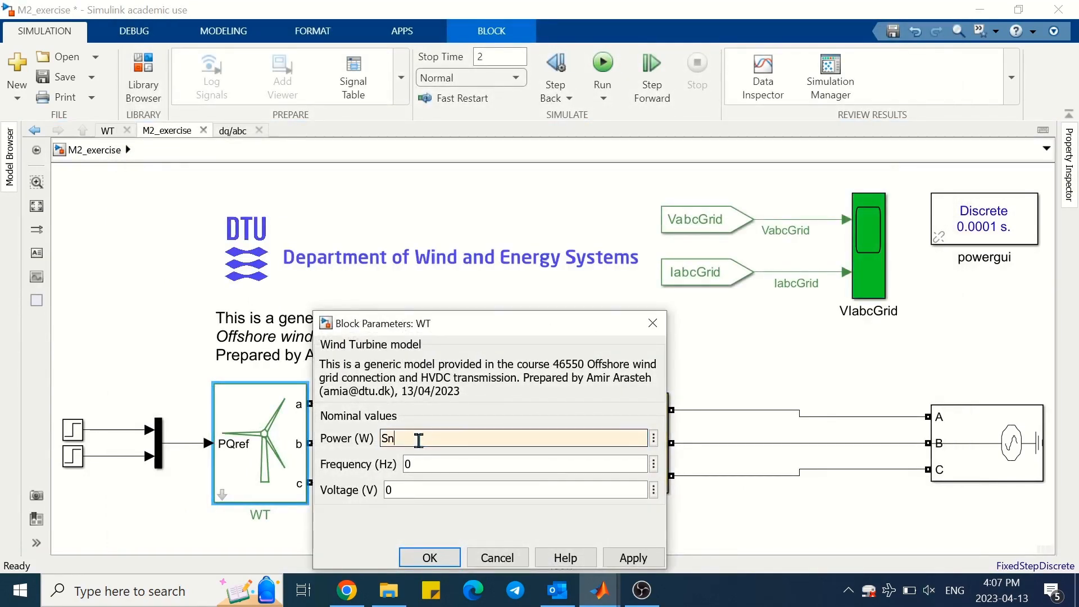
pyautogui.write('n')
pyautogui.click(426, 299)
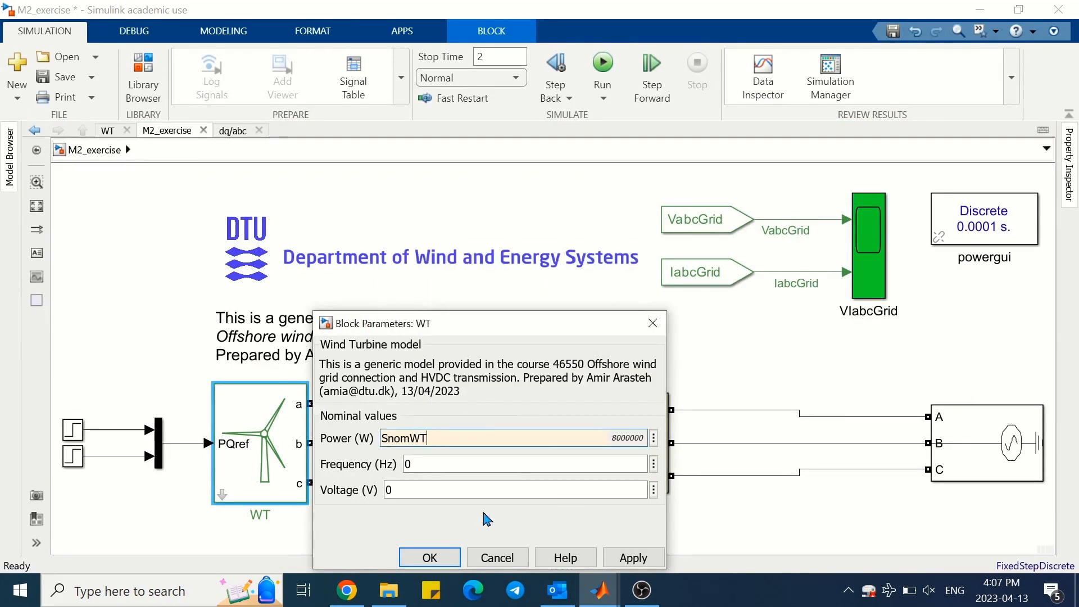
pyautogui.doubleClick(435, 464)
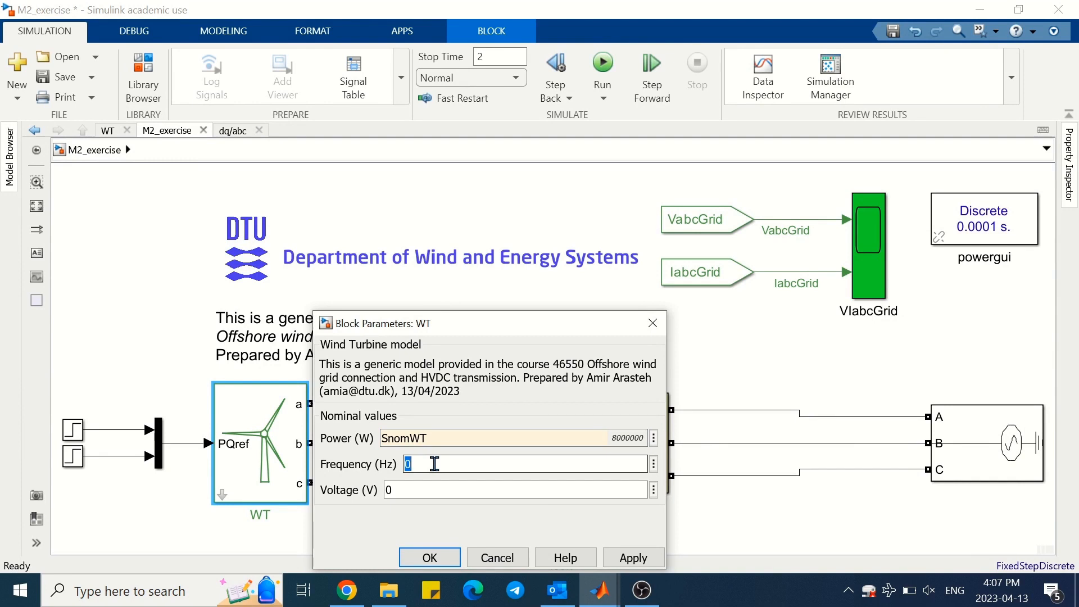
pyautogui.write('Fnom')
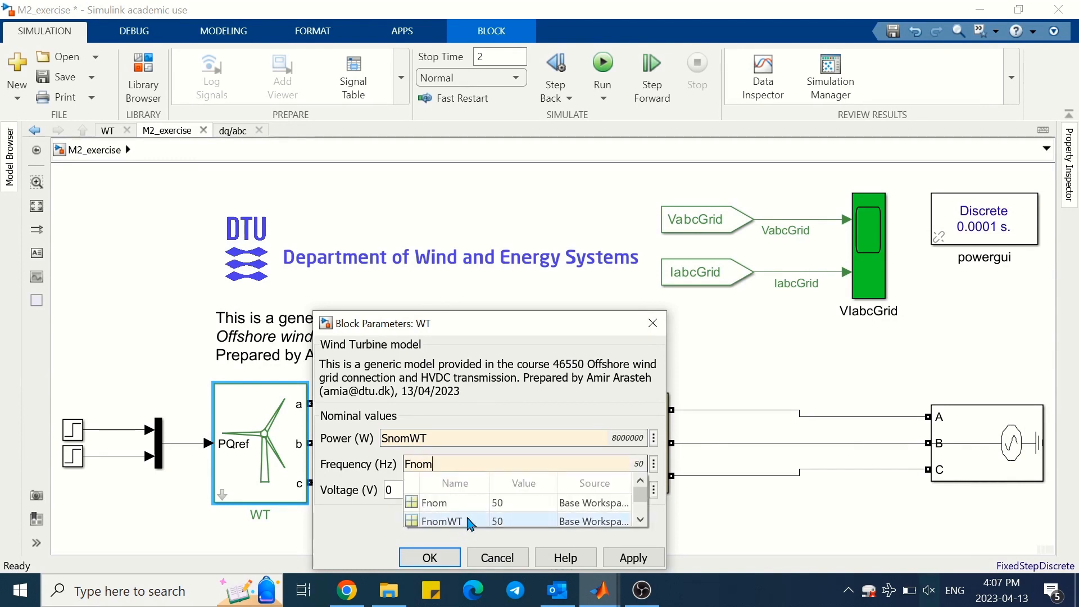
pyautogui.click(470, 522)
pyautogui.doubleClick(407, 488)
pyautogui.write('V')
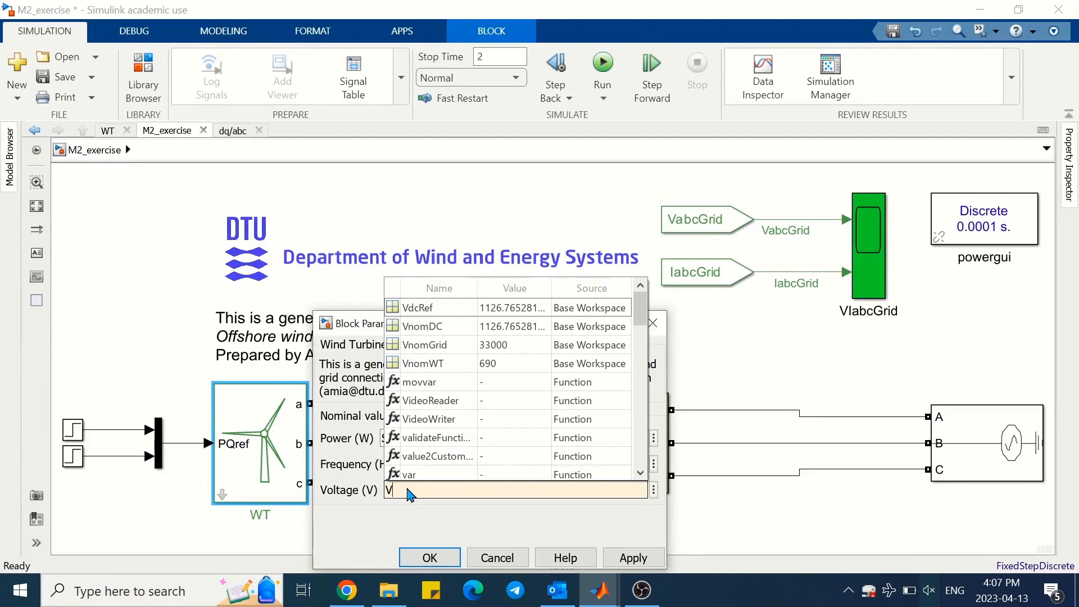
pyautogui.click(426, 366)
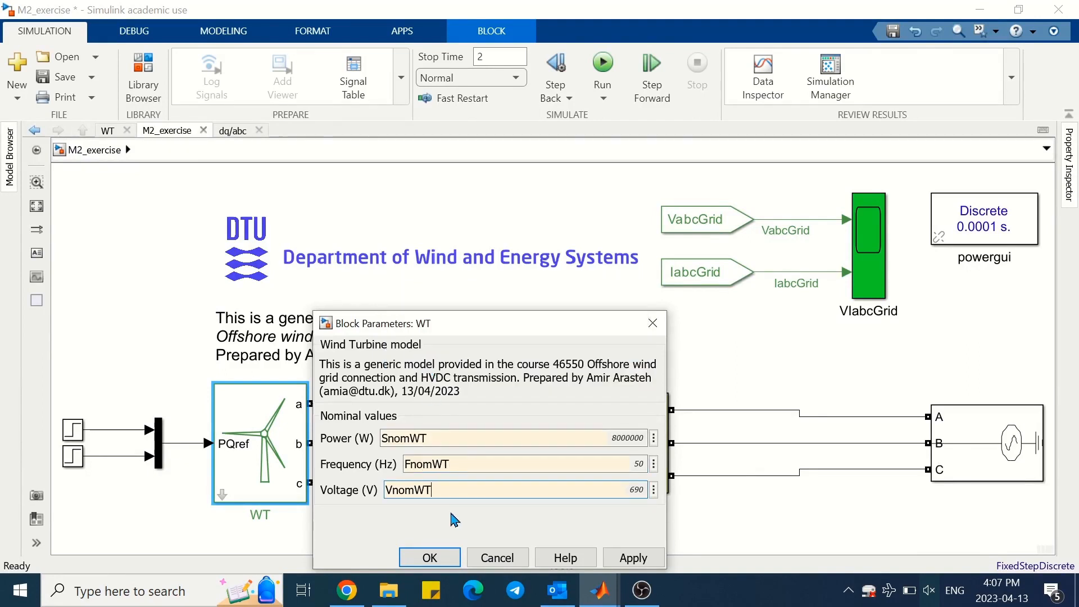
pyautogui.click(430, 558)
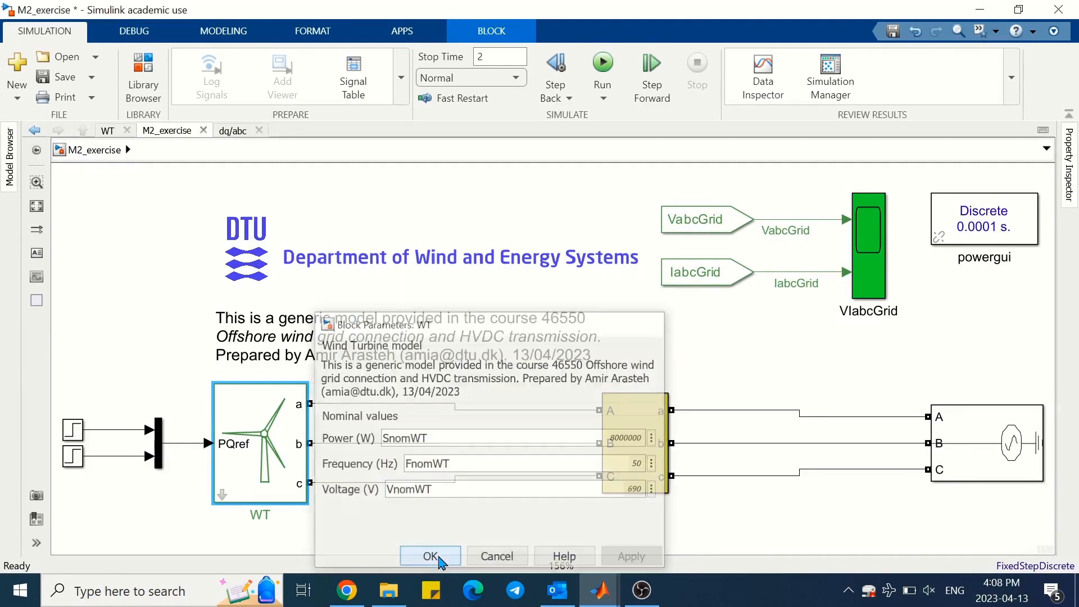
# Reopen the WT block's mask and change the power parameter's prompt to "Power (VA):".
pyautogui.rightClick(252, 418)
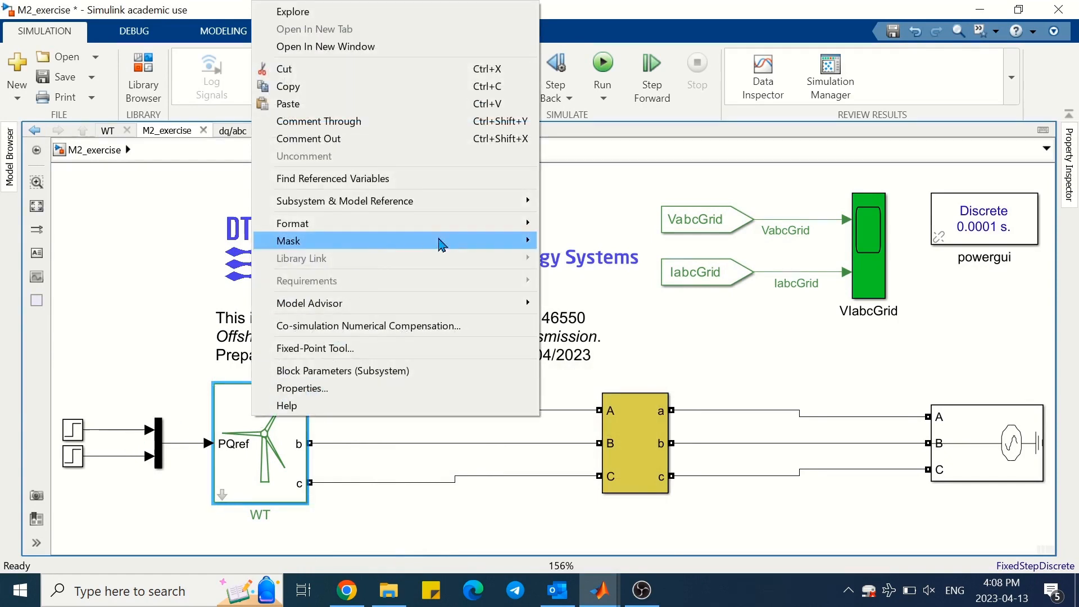
pyautogui.moveTo(442, 240)
pyautogui.click(559, 242)
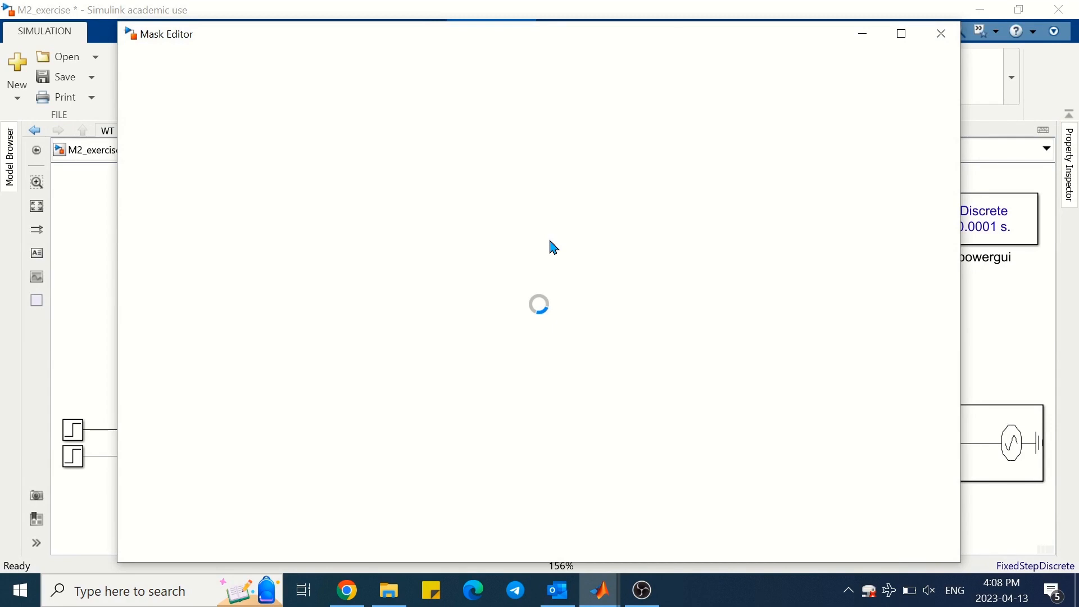
pyautogui.click(518, 257)
pyautogui.click(493, 257)
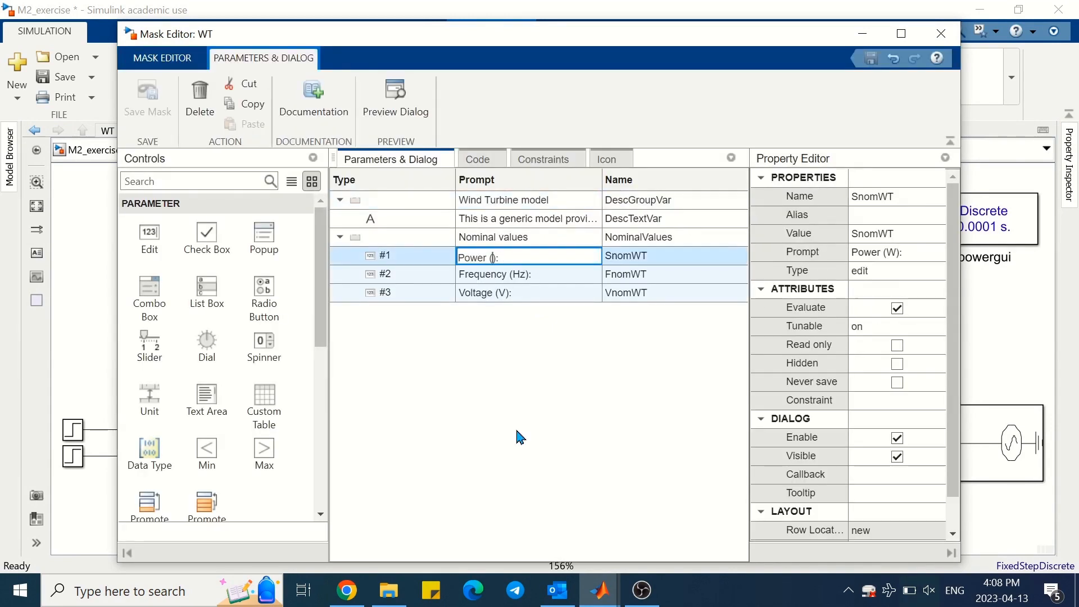
pyautogui.press('Return')
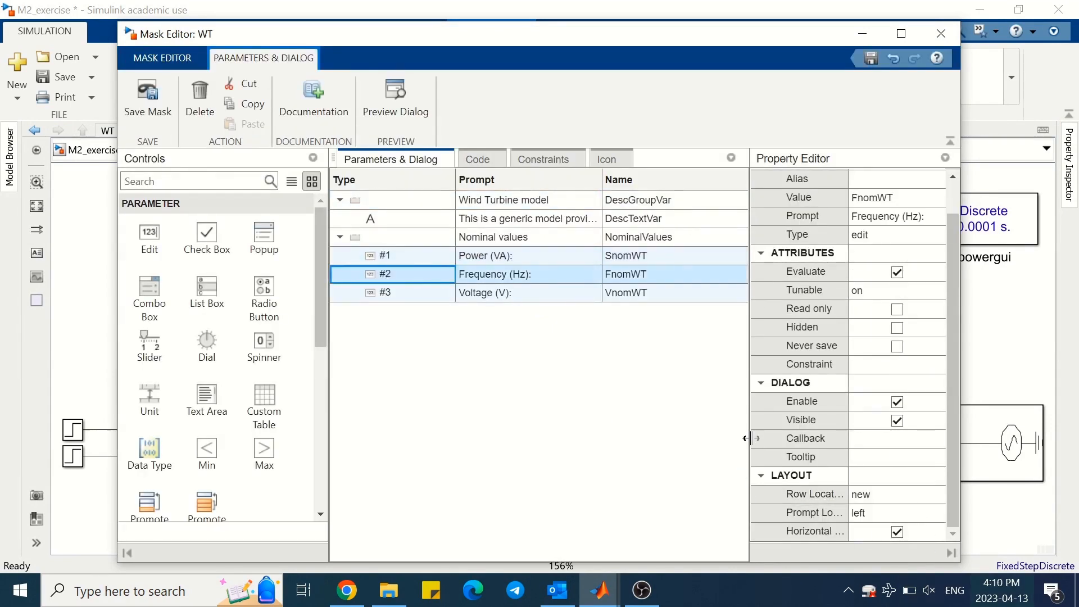
# Set the Row Location of the Frequency and Voltage parameters to current, then save and close the mask.
pyautogui.moveTo(752, 439); pyautogui.dragTo(634, 439)
pyautogui.click(914, 494)
pyautogui.click(914, 494)
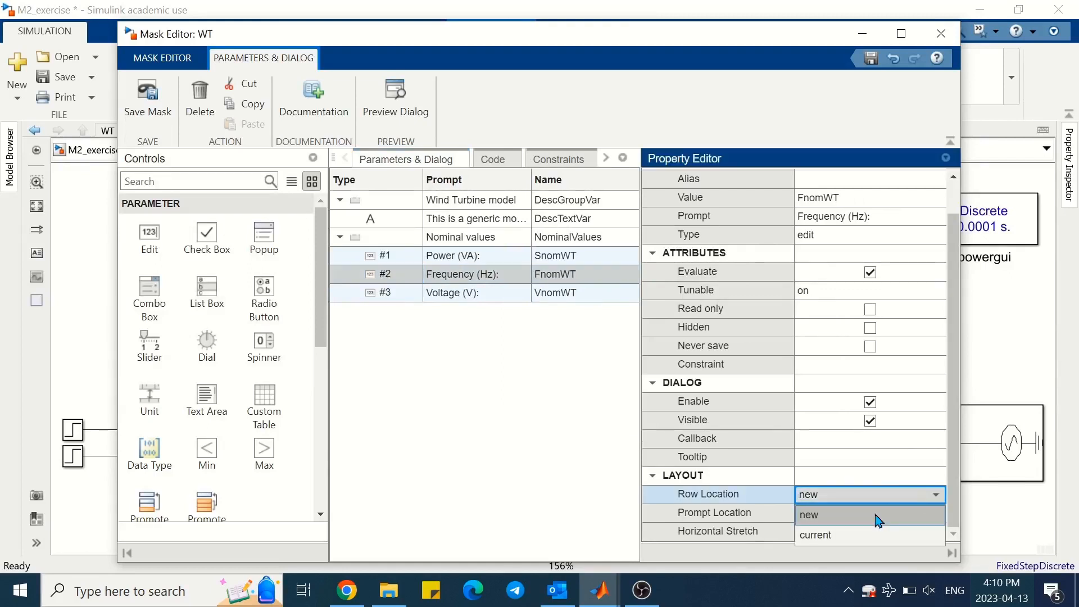
pyautogui.click(850, 532)
pyautogui.click(393, 293)
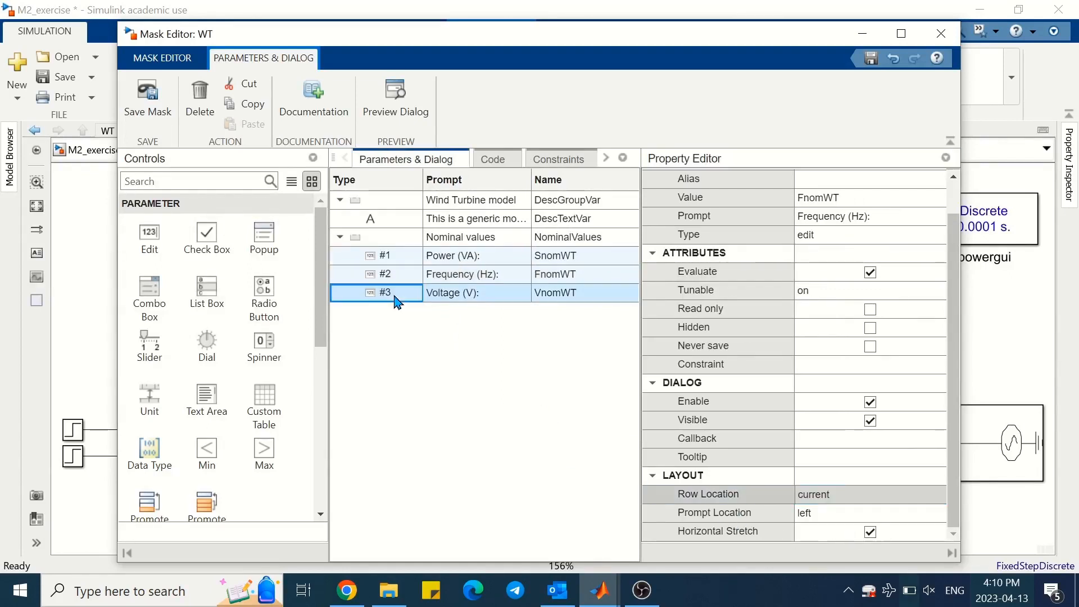
pyautogui.click(852, 498)
pyautogui.click(851, 497)
pyautogui.click(838, 533)
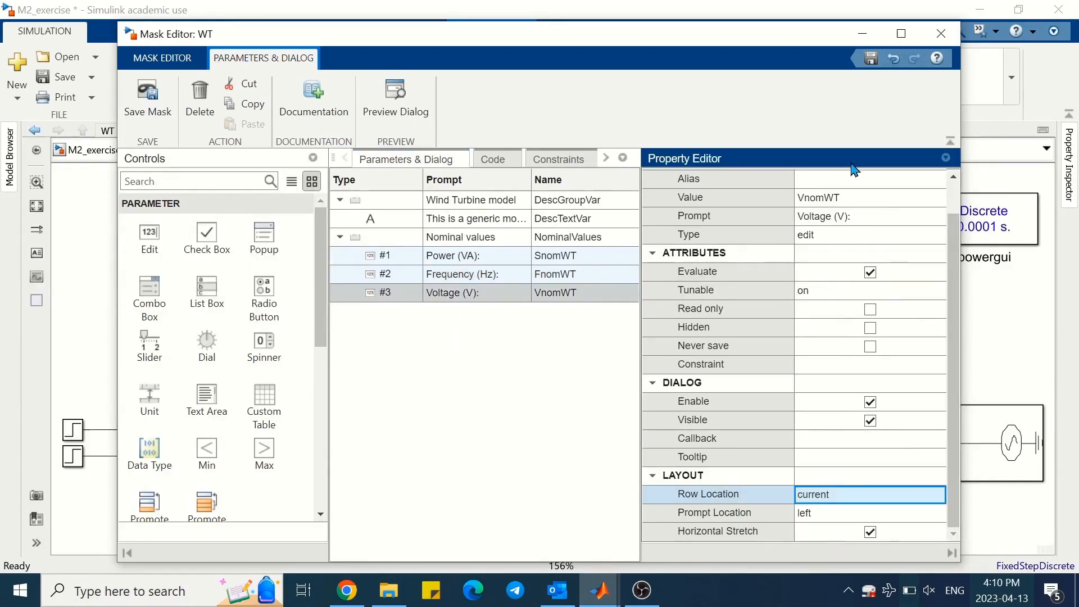
pyautogui.click(872, 58)
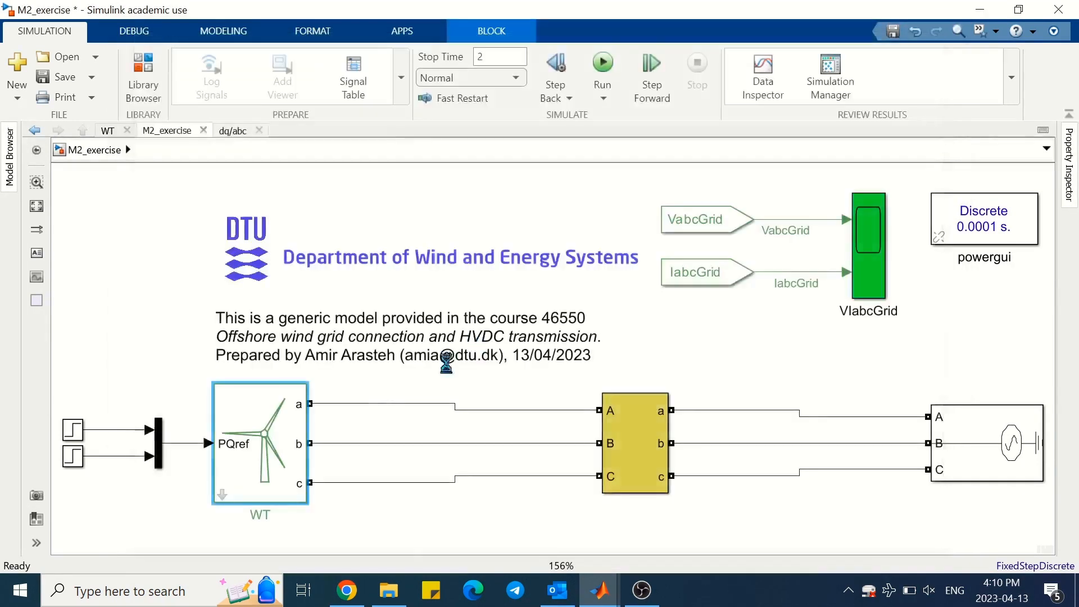
pyautogui.click(941, 33)
# Check the layout of the nominal values in the WT block's parameter dialog.
pyautogui.doubleClick(269, 429)
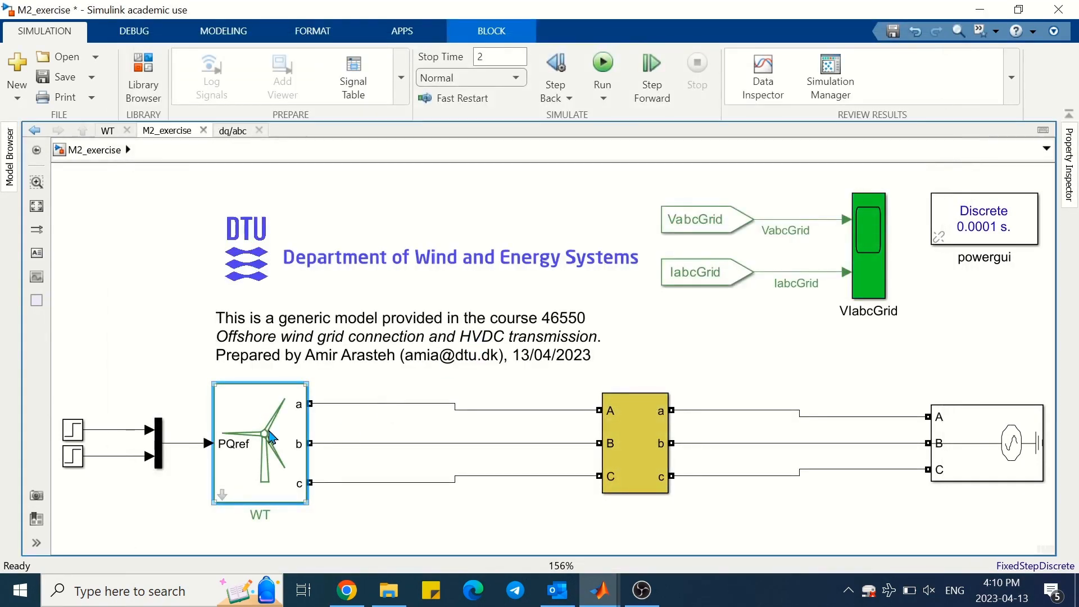
pyautogui.moveTo(556, 373); pyautogui.dragTo(512, 229)
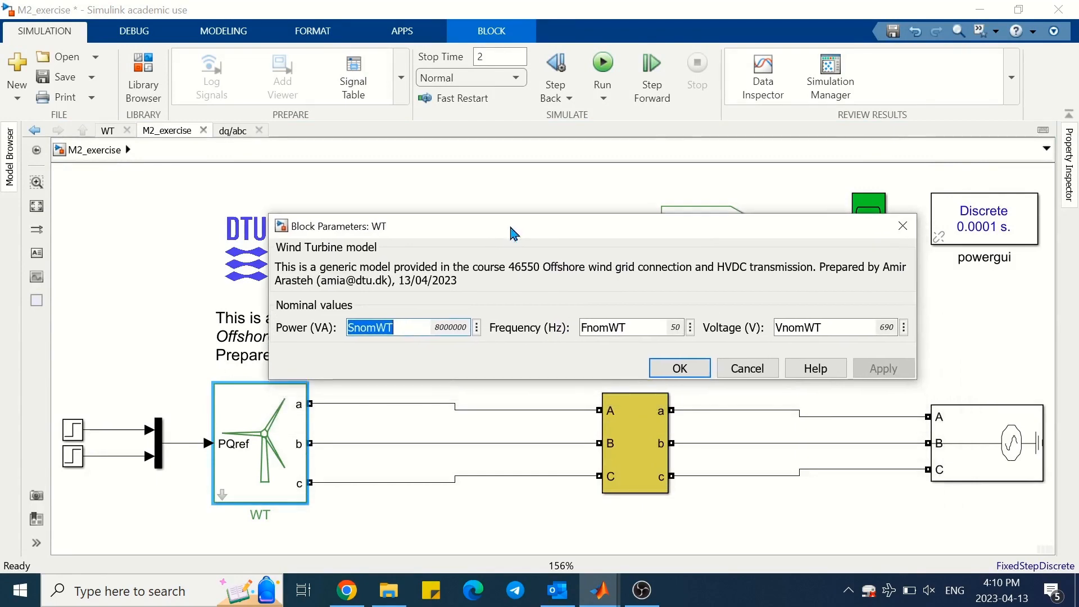
pyautogui.click(680, 369)
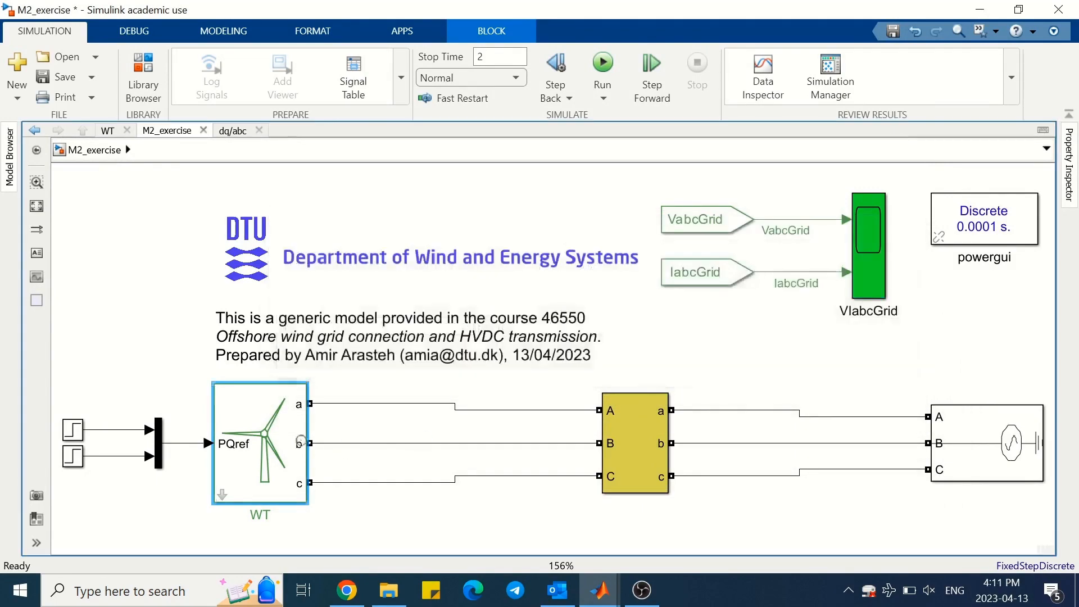
# Reopen the WT block's mask and add a group box below the Nominal values group.
pyautogui.rightClick(279, 443)
pyautogui.moveTo(525, 267)
pyautogui.click(565, 264)
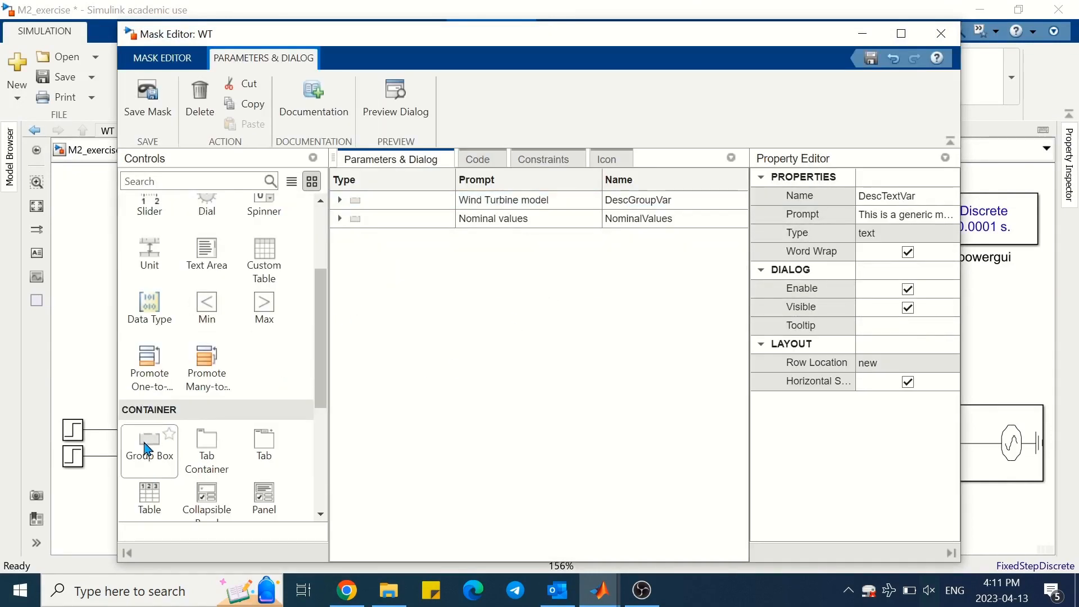
pyautogui.moveTo(148, 447); pyautogui.dragTo(371, 275)
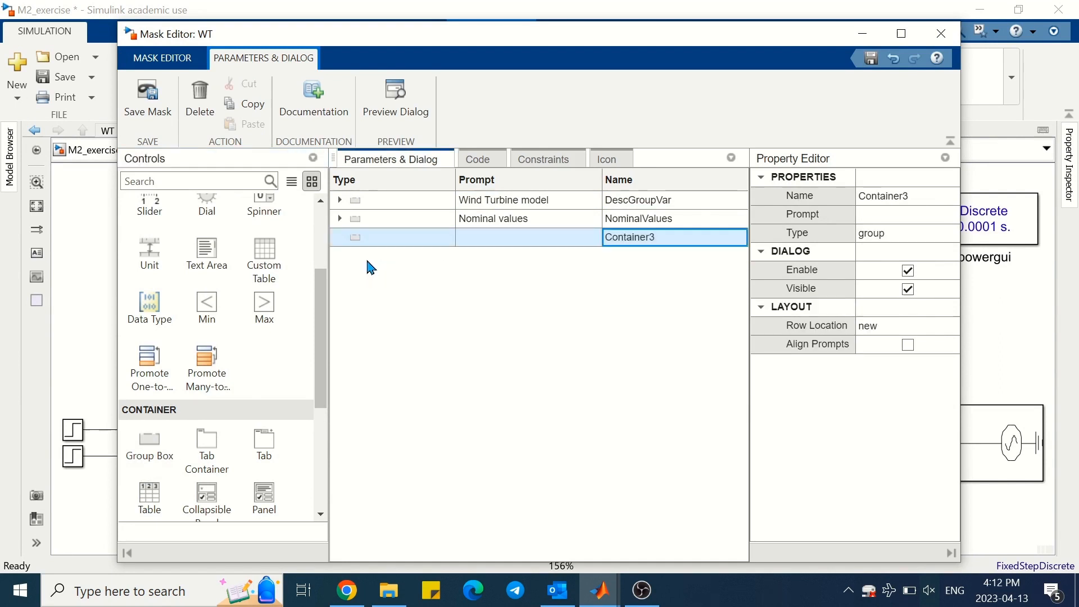
# Set both the prompt and the name of the new group box to Transformer.
pyautogui.click(482, 247)
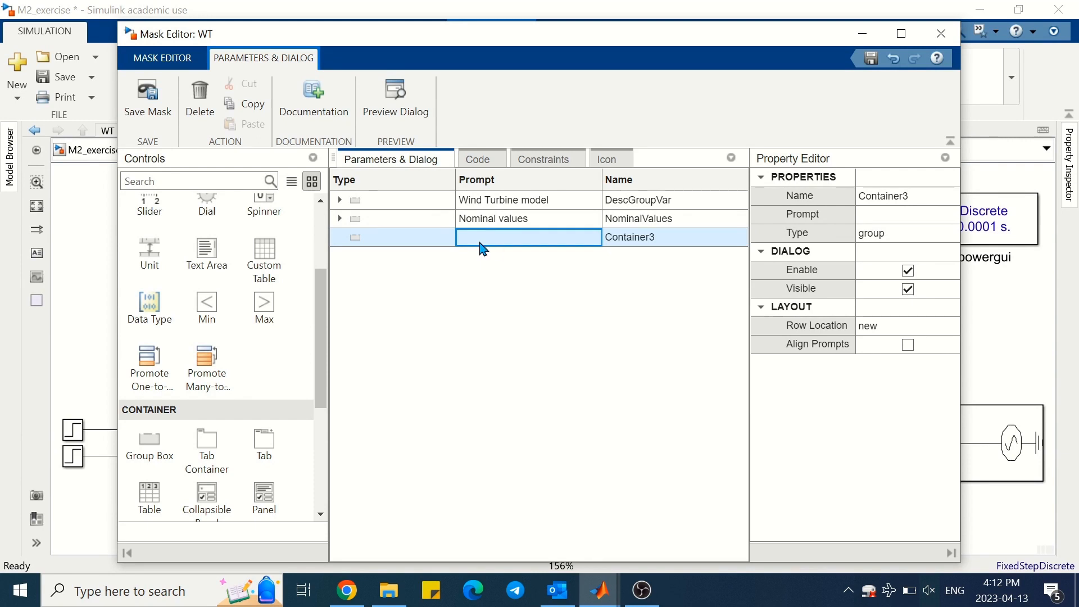
pyautogui.click(482, 248)
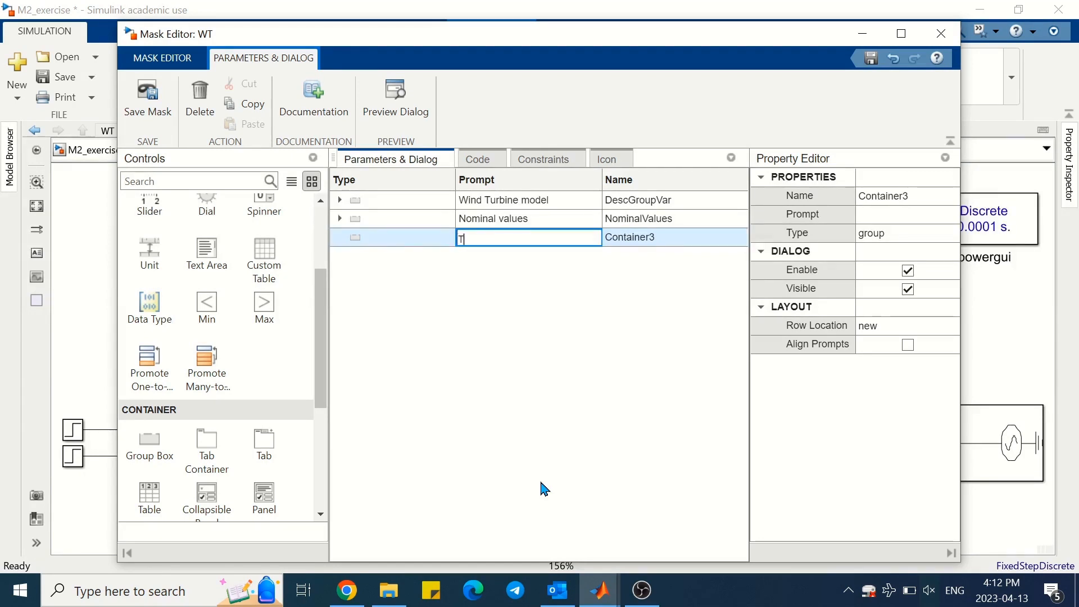
pyautogui.write('Transformer')
pyautogui.click(660, 239)
pyautogui.write('T')
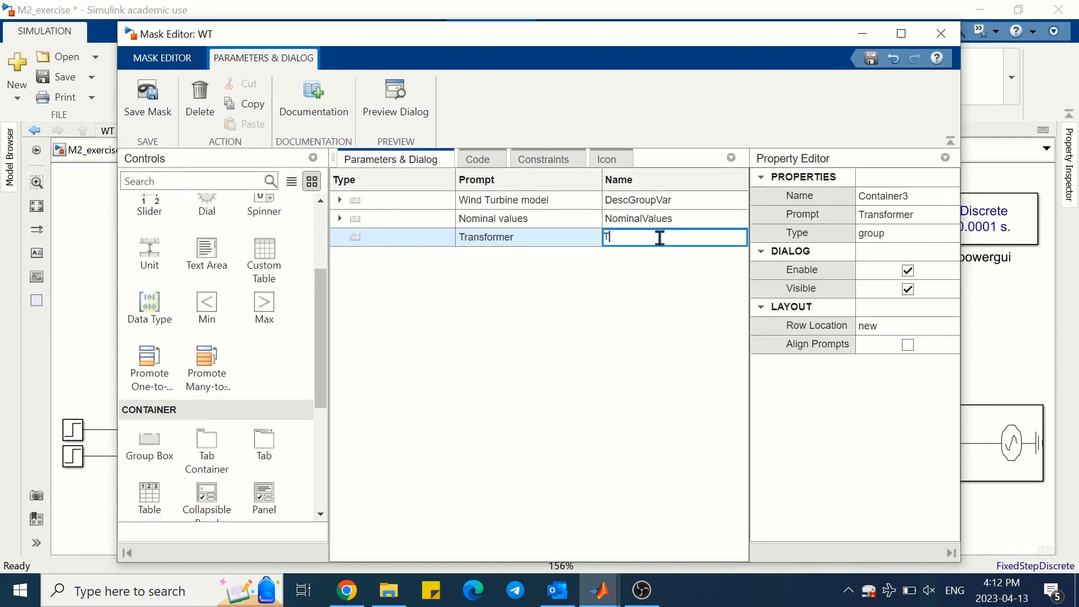
pyautogui.write('r')
pyautogui.press('BackSpace')
pyautogui.press('BackSpace')
pyautogui.write('ansformer')
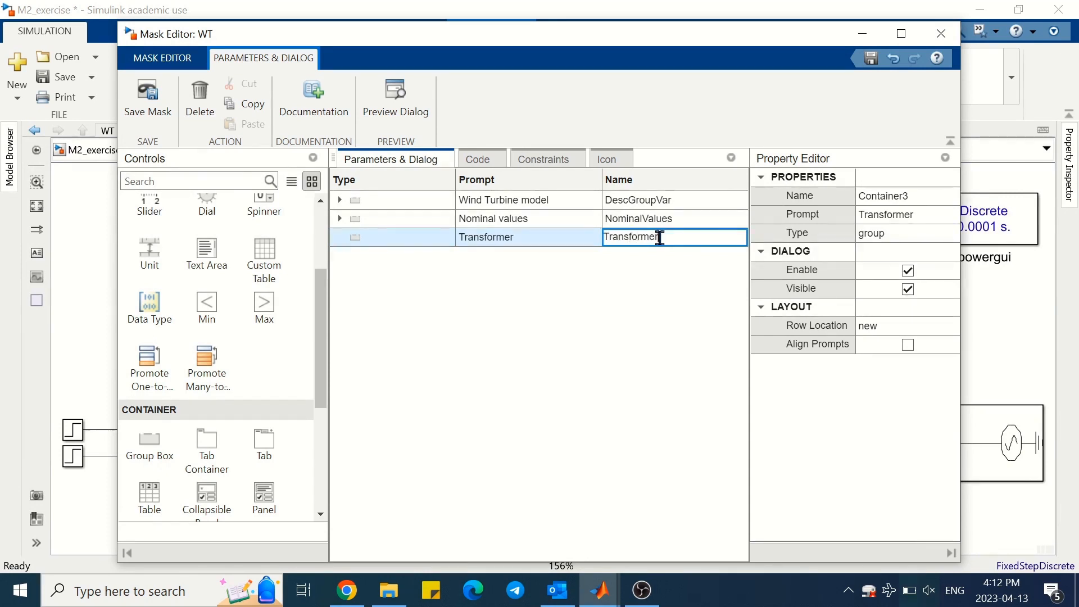
pyautogui.press('Return')
# Add two edit parameters to the Transformer group.
pyautogui.scroll(5, 213, 314)
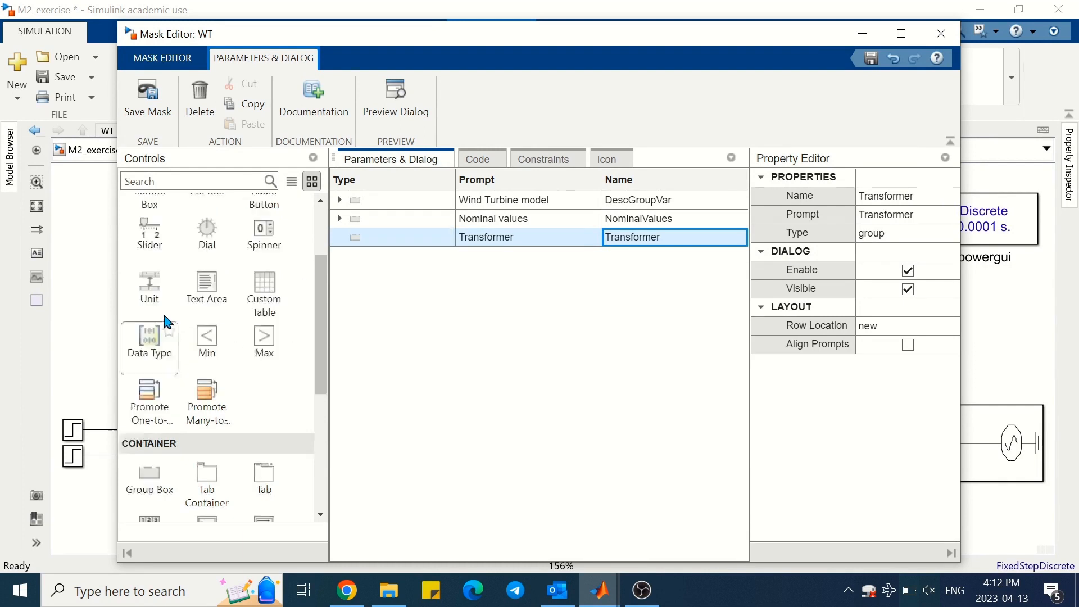
pyautogui.click(150, 238)
pyautogui.click(150, 239)
# Set the Transformer parameters' prompts to "R (pu):" and "L (pu):" and enter Rtr as the first parameter's name.
pyautogui.doubleClick(494, 256)
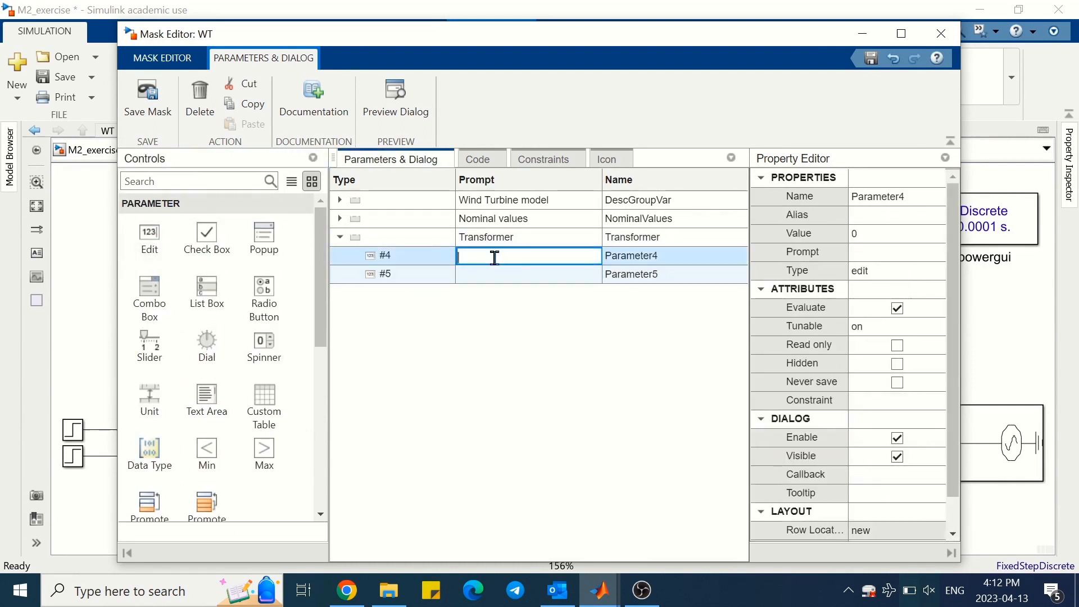
pyautogui.write('R')
pyautogui.doubleClick(490, 270)
pyautogui.write('L')
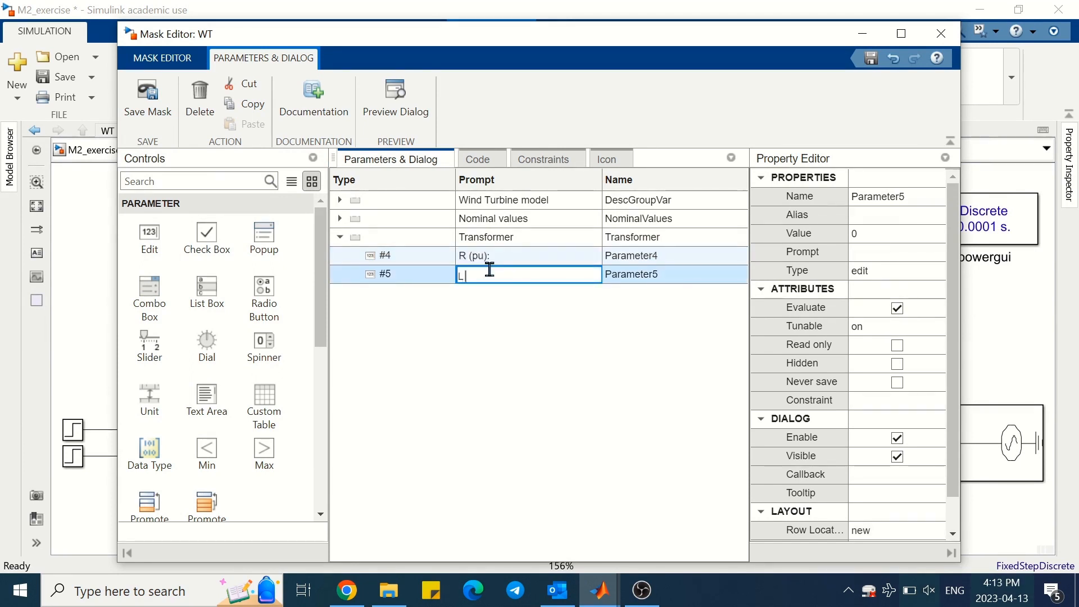
pyautogui.write(' (')
pyautogui.doubleClick(684, 255)
pyautogui.press('BackSpace')
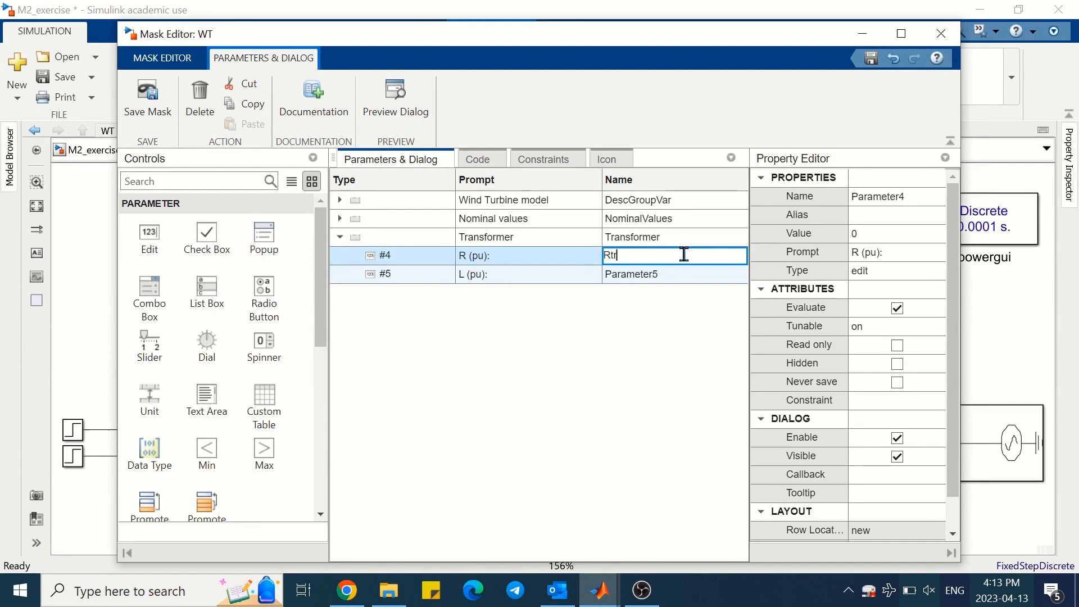
# Copy the resistance variable name RtrWTpu from the winding 1 parameters of the three-phase transformer inside the WT subsystem.
pyautogui.moveTo(599, 590)
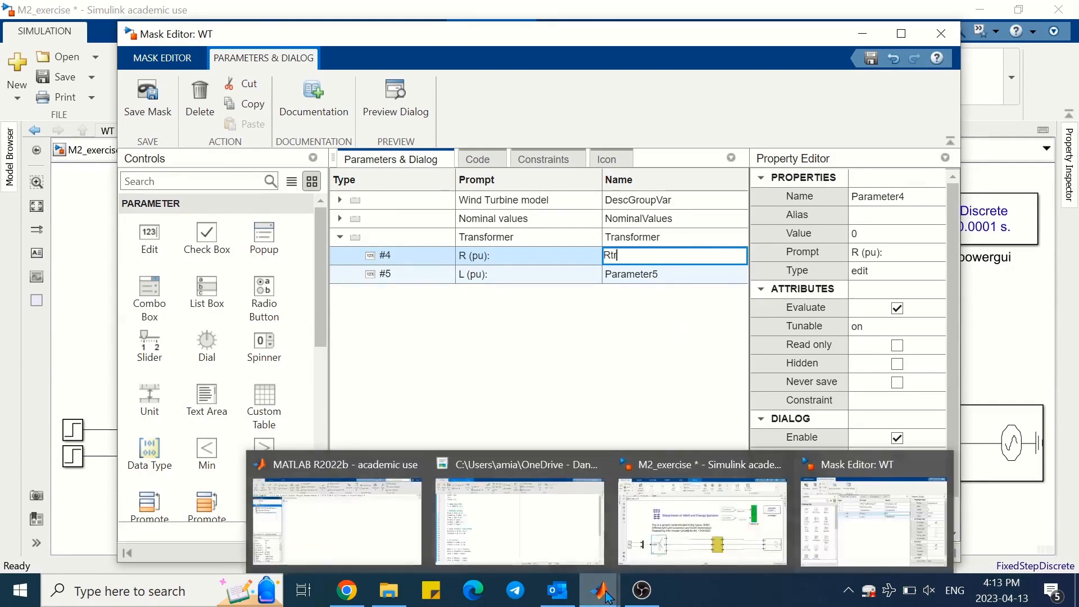
pyautogui.click(695, 520)
pyautogui.click(222, 494)
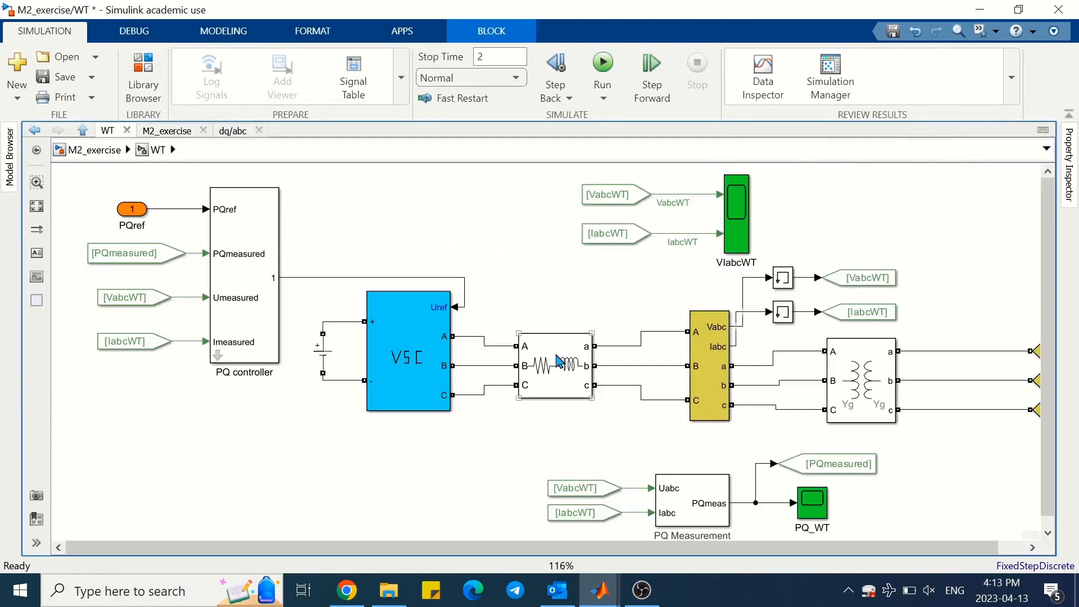
pyautogui.doubleClick(856, 388)
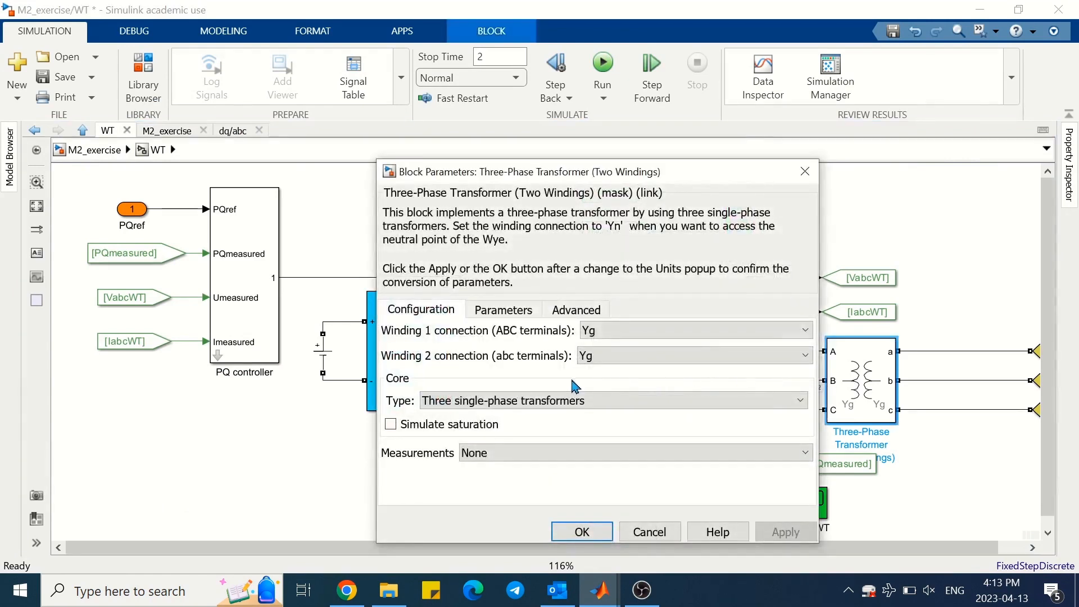
pyautogui.click(503, 309)
pyautogui.click(738, 383)
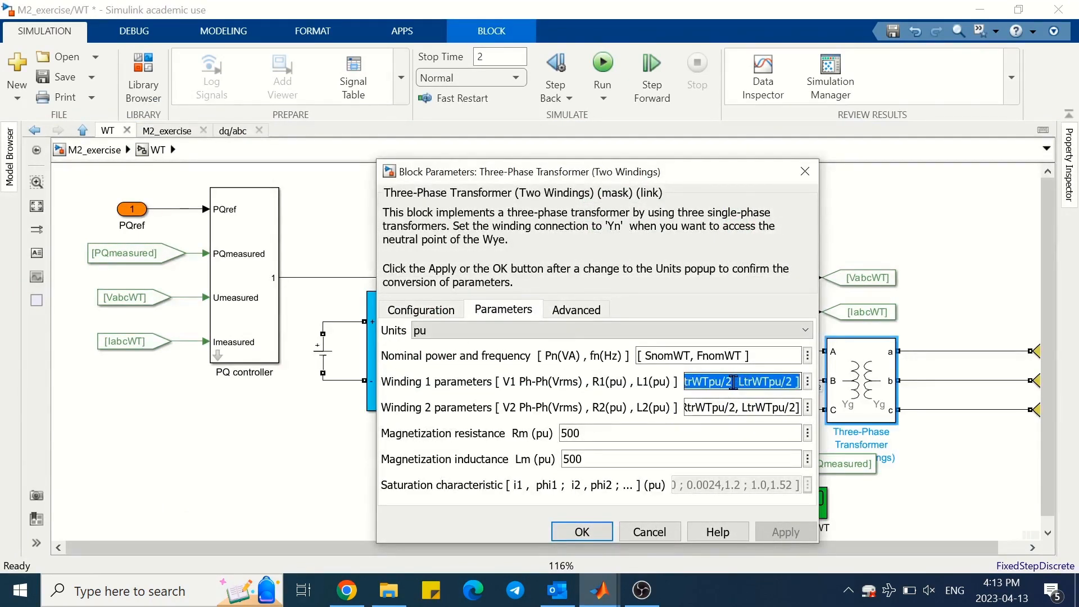
pyautogui.click(734, 384)
pyautogui.doubleClick(723, 384)
pyautogui.hotkey('ctrl', 'c')
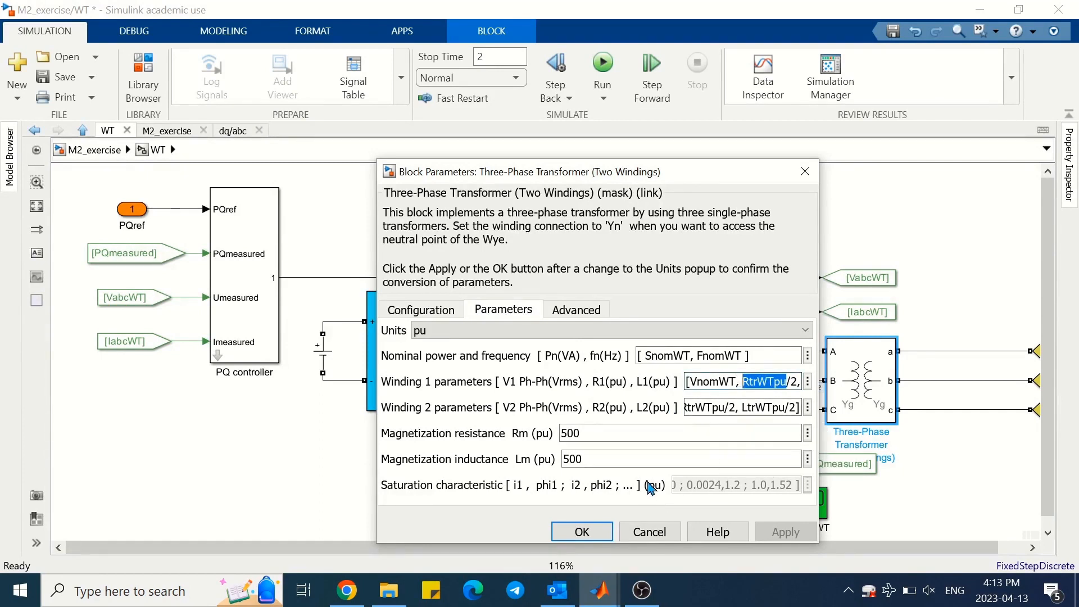
pyautogui.click(583, 532)
pyautogui.click(482, 470)
# Name the Transformer group's R (pu) parameter RtrWTpu and its L (pu) parameter LtrWTpu in the WT mask.
pyautogui.moveTo(600, 597)
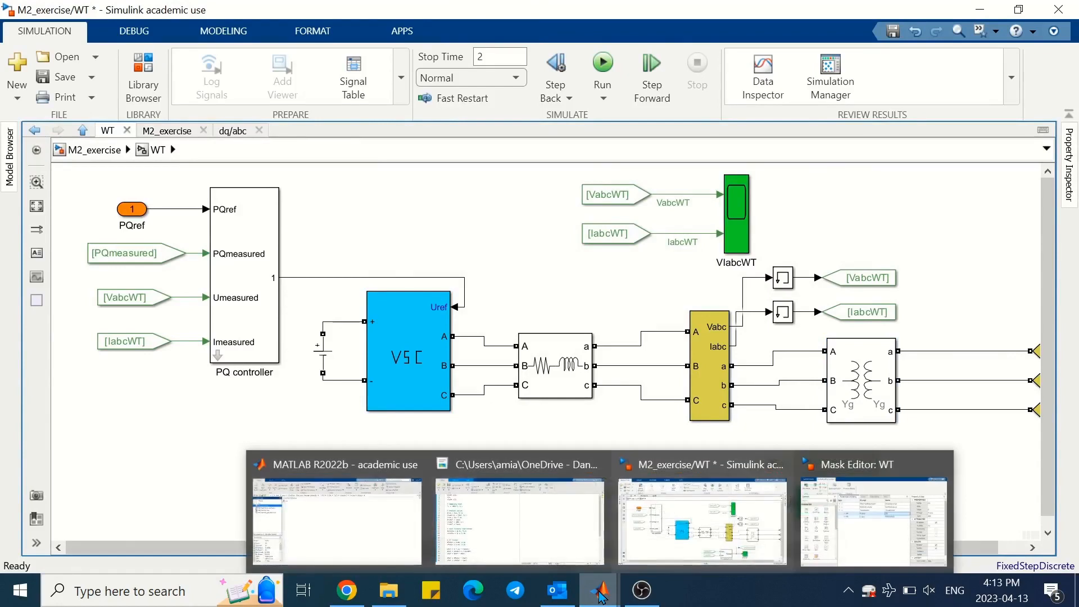
pyautogui.click(874, 518)
pyautogui.doubleClick(634, 257)
pyautogui.write('RtrWTpu')
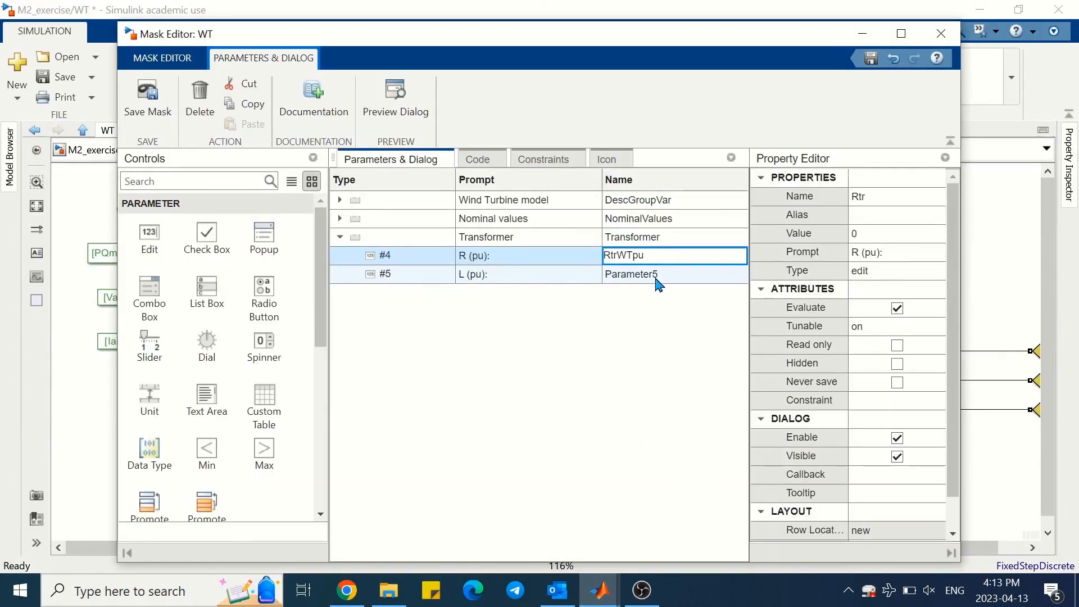
pyautogui.doubleClick(657, 274)
pyautogui.hotkey('ctrl', 'v')
pyautogui.press('Home')
pyautogui.press('Right')
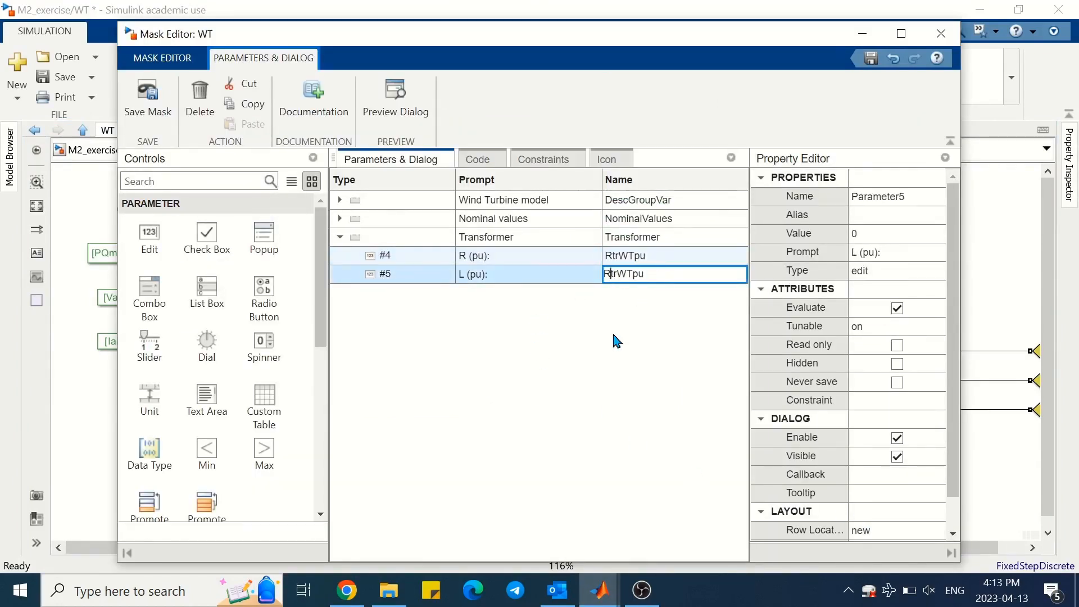
pyautogui.press('BackSpace')
pyautogui.write('L')
pyautogui.click(506, 327)
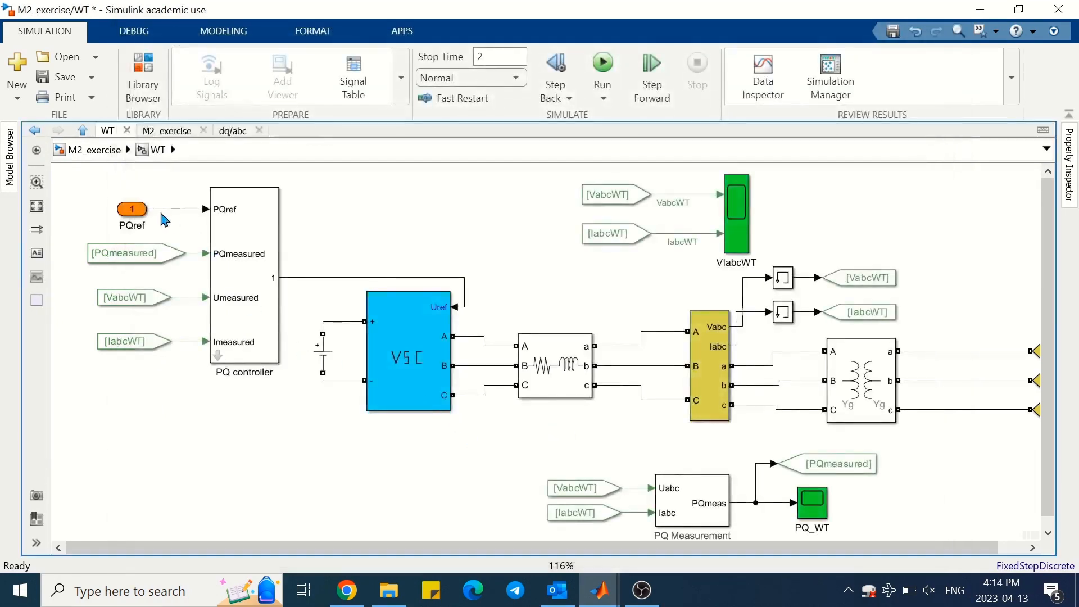
# Set the WT block's transformer R (pu) value to RtrWTpu and L (pu) value to LtrWTpu from the top-level model.
pyautogui.click(90, 149)
pyautogui.doubleClick(272, 448)
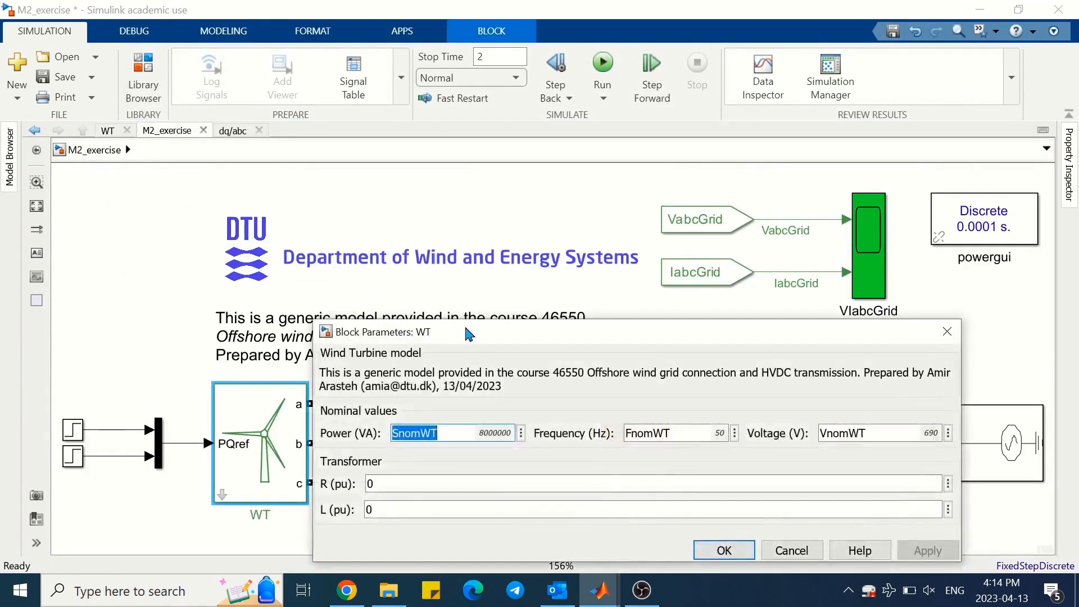
pyautogui.moveTo(470, 334); pyautogui.dragTo(437, 172)
pyautogui.doubleClick(339, 322)
pyautogui.write('Rt')
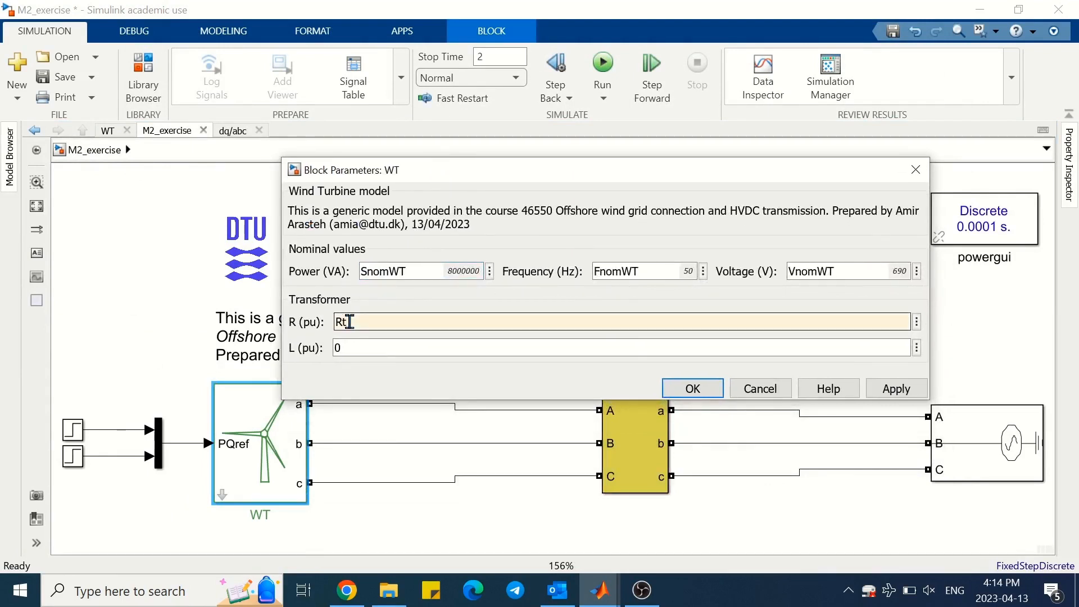
pyautogui.write('r')
pyautogui.click(360, 357)
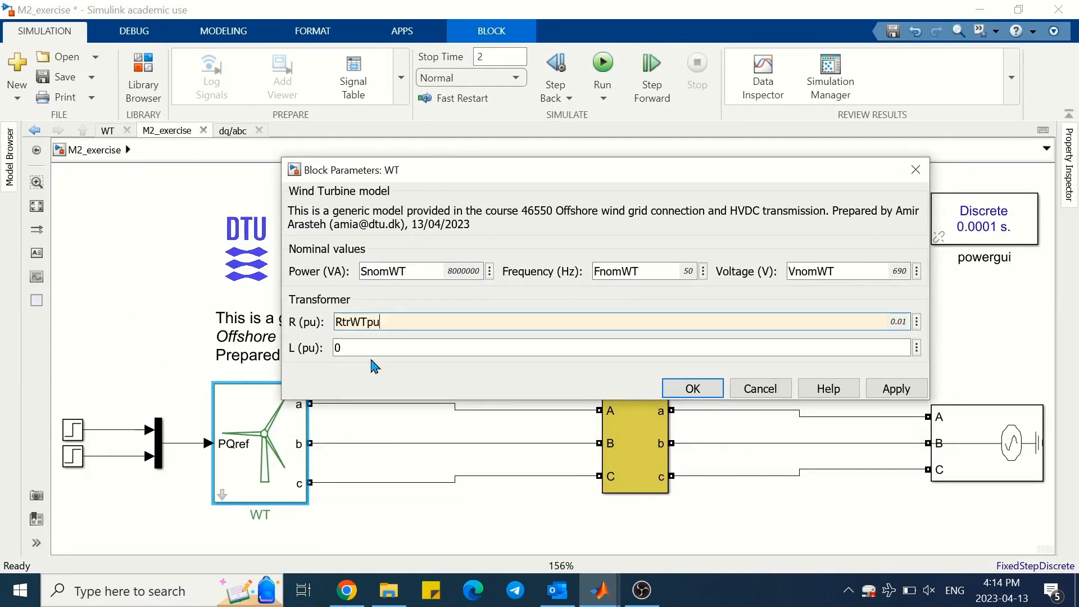
pyautogui.doubleClick(362, 348)
pyautogui.write('Ltr')
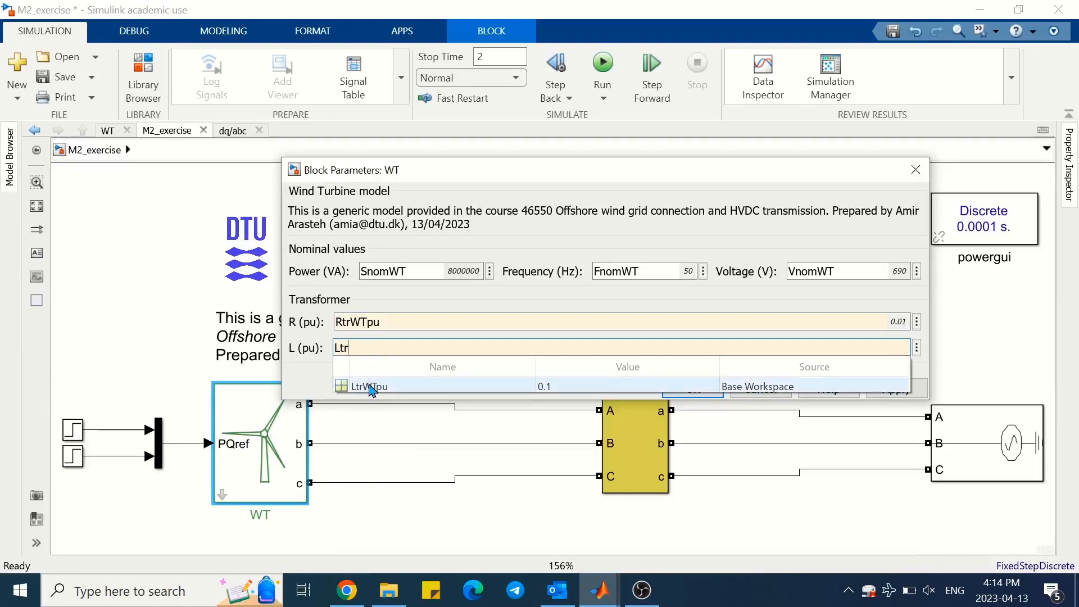
pyautogui.click(370, 388)
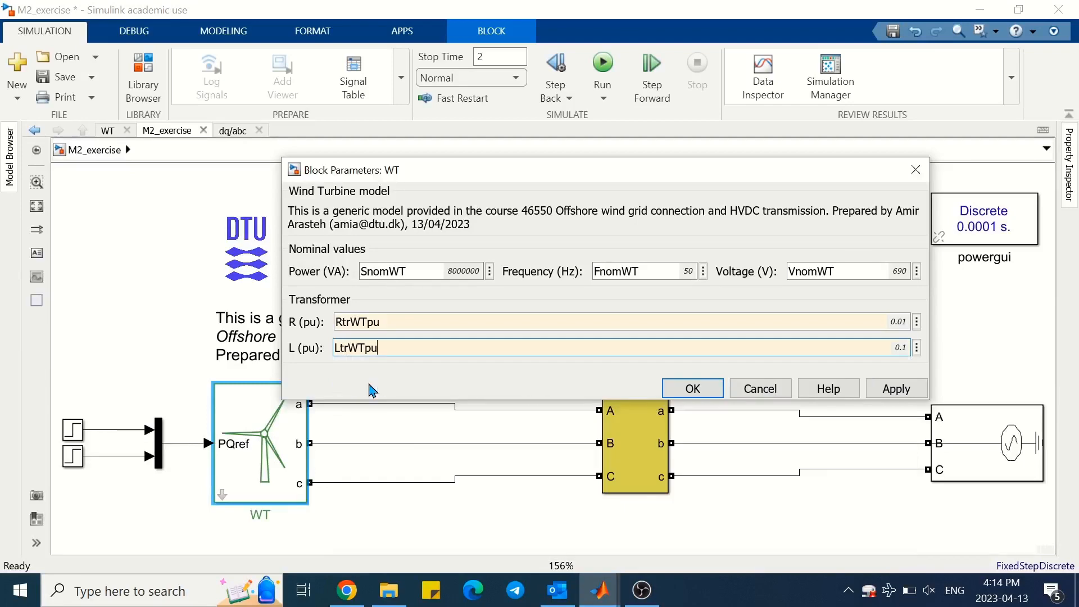
pyautogui.click(693, 389)
# Reopen the WT block's mask and set the row location of the L (pu) parameter to current.
pyautogui.hotkey('ctrl', 'm')
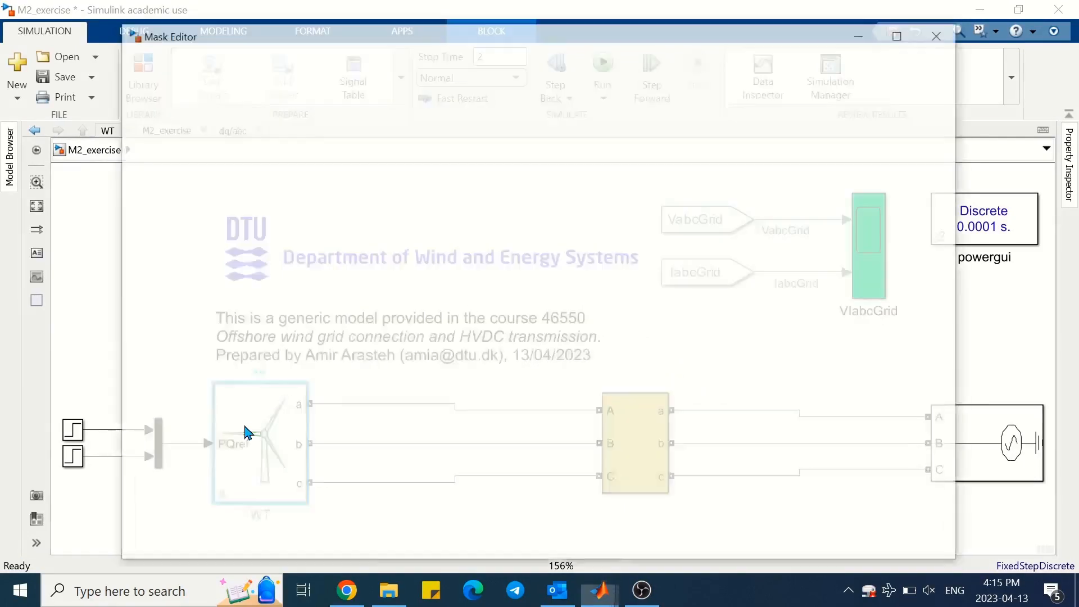
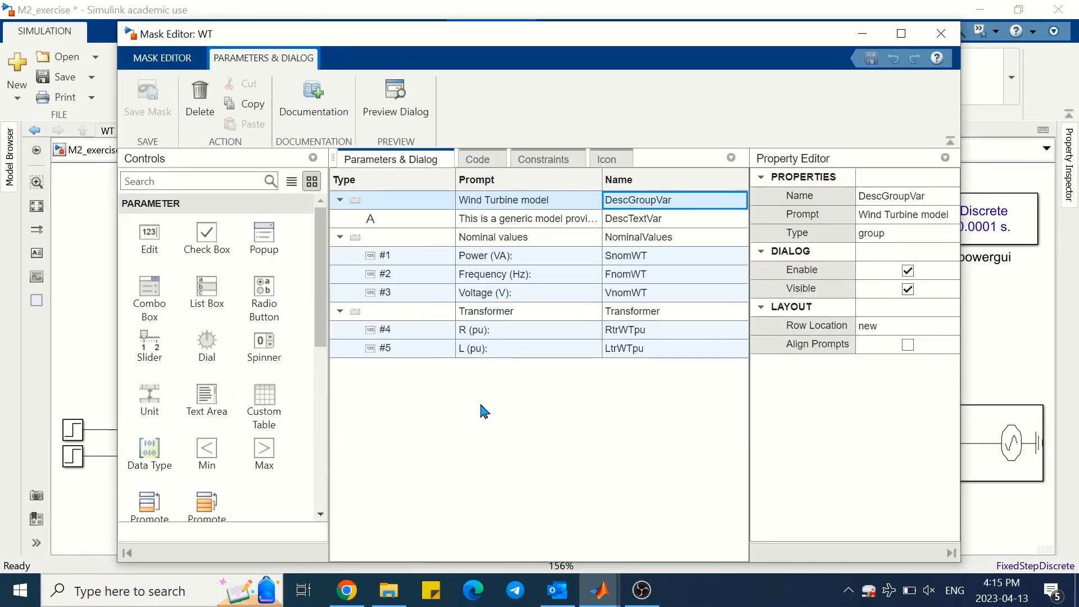
pyautogui.click(425, 353)
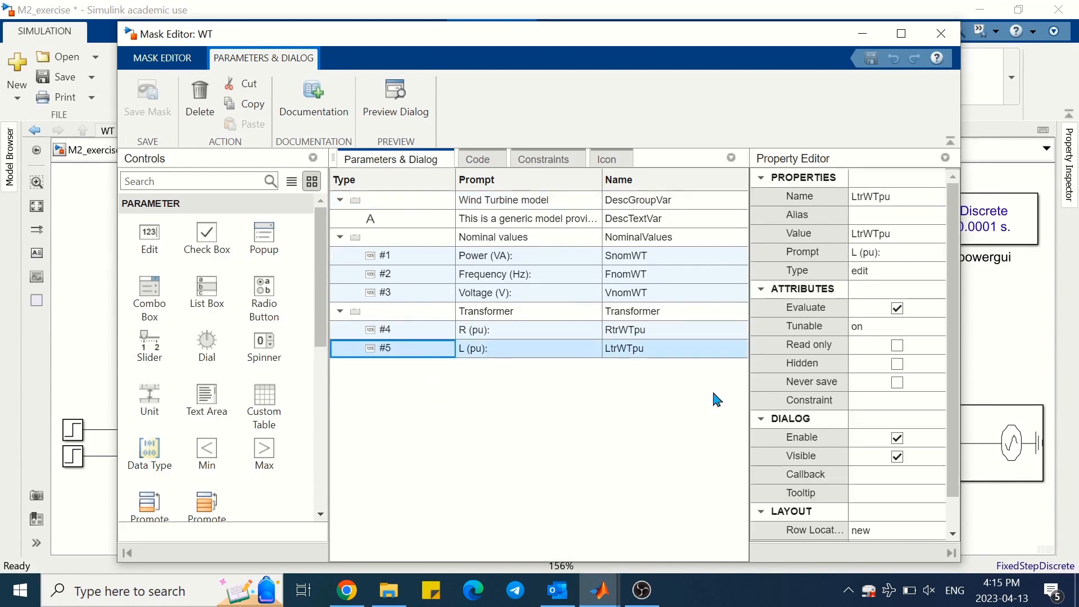
pyautogui.scroll(-1, 896, 446)
pyautogui.click(897, 494)
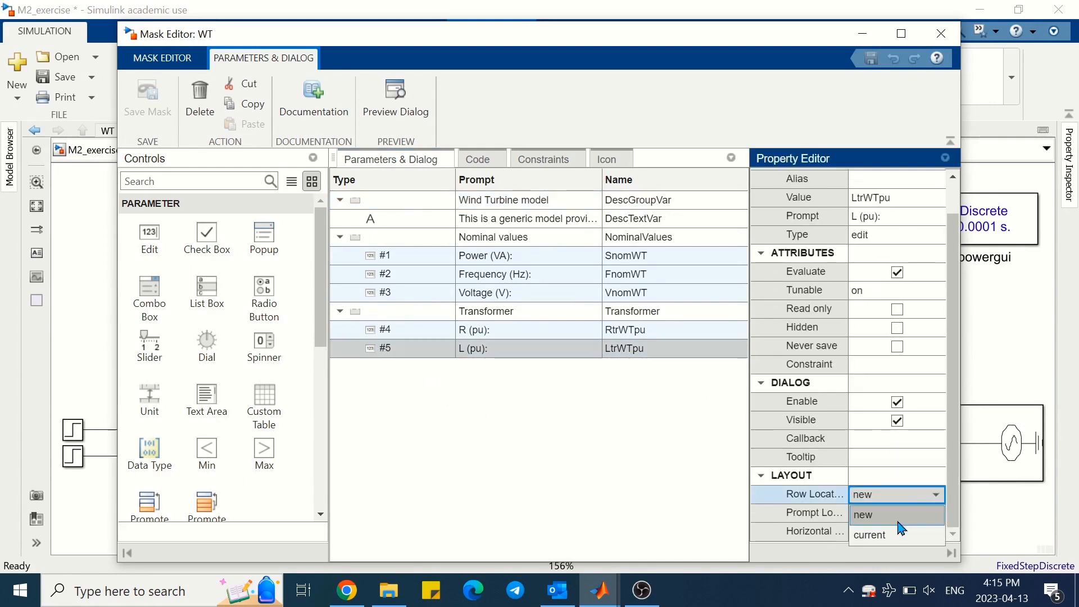
pyautogui.click(899, 533)
pyautogui.click(672, 459)
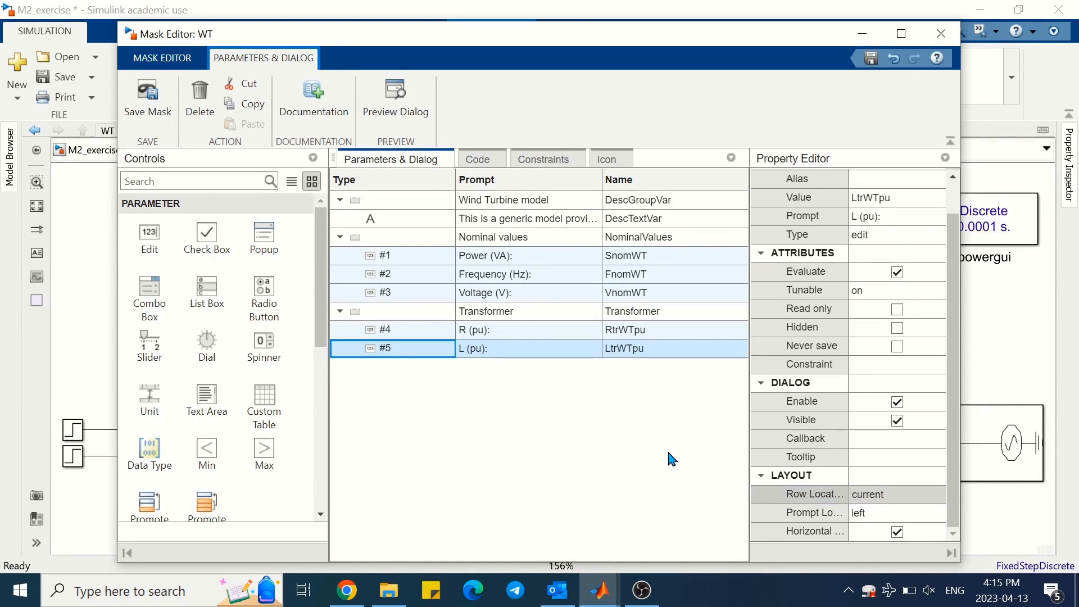
# Add an edit parameter below Voltage in the Nominal values group with the prompt "High Voltage (V):".
pyautogui.click(404, 294)
pyautogui.click(151, 238)
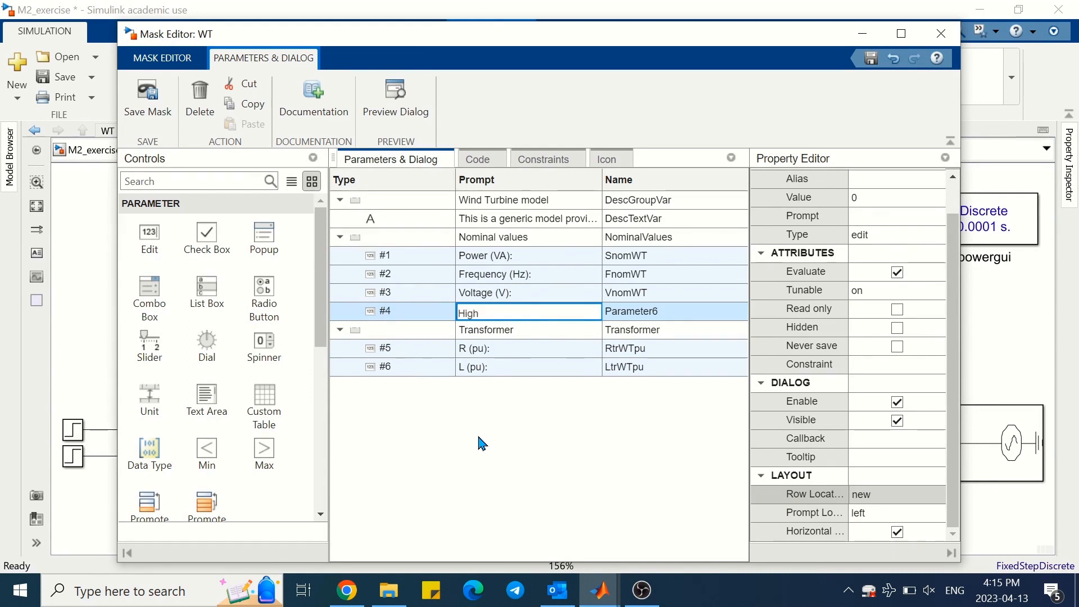
pyautogui.write('Voltage:')
pyautogui.press('BackSpace')
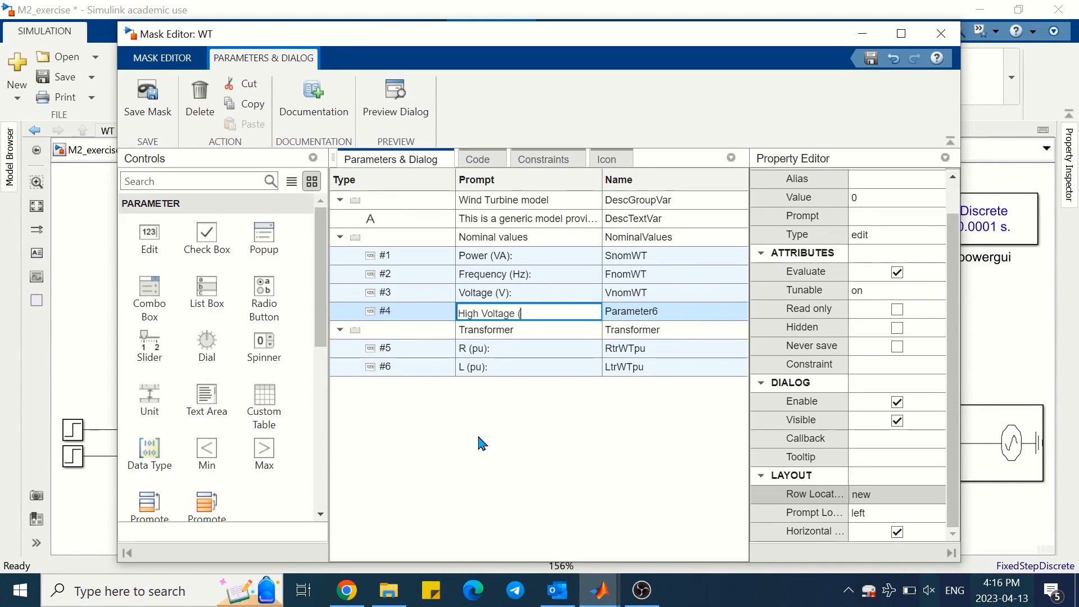
# Change the prompt of the VnomWT parameter to "Low Voltage (V):".
pyautogui.click(472, 293)
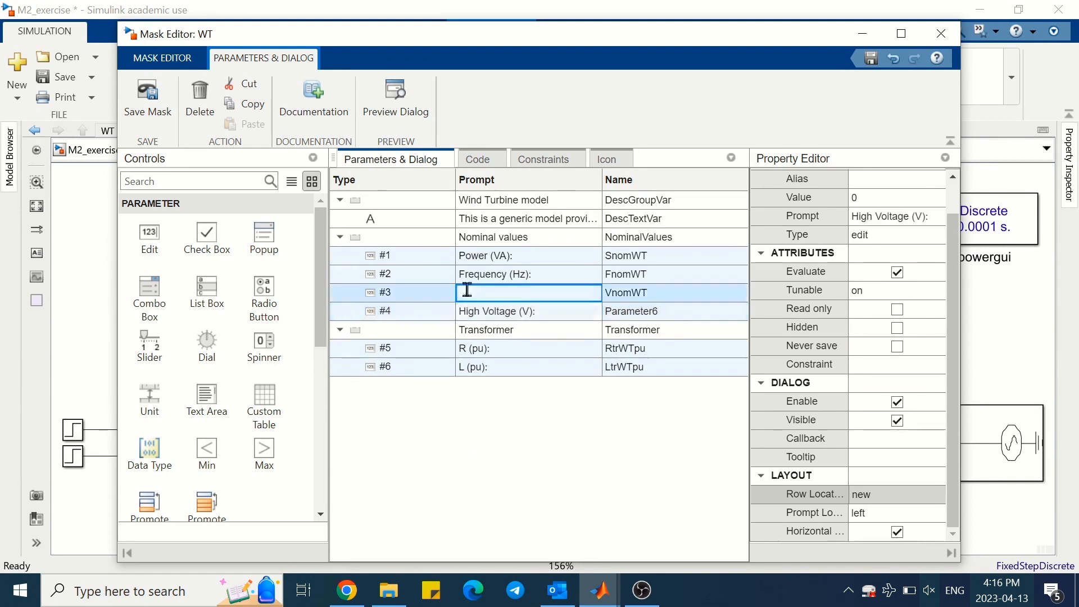
pyautogui.click(472, 294)
pyautogui.write('Low')
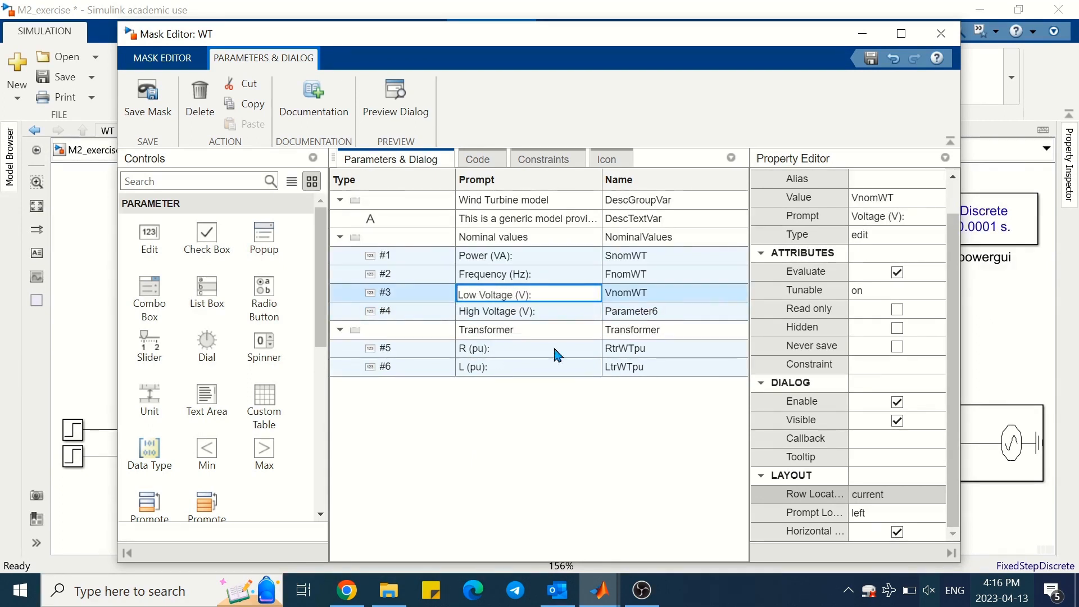
# Name the High Voltage parameter VnomGrid and save the mask.
pyautogui.click(658, 311)
pyautogui.click(658, 309)
pyautogui.write('VnomGrid')
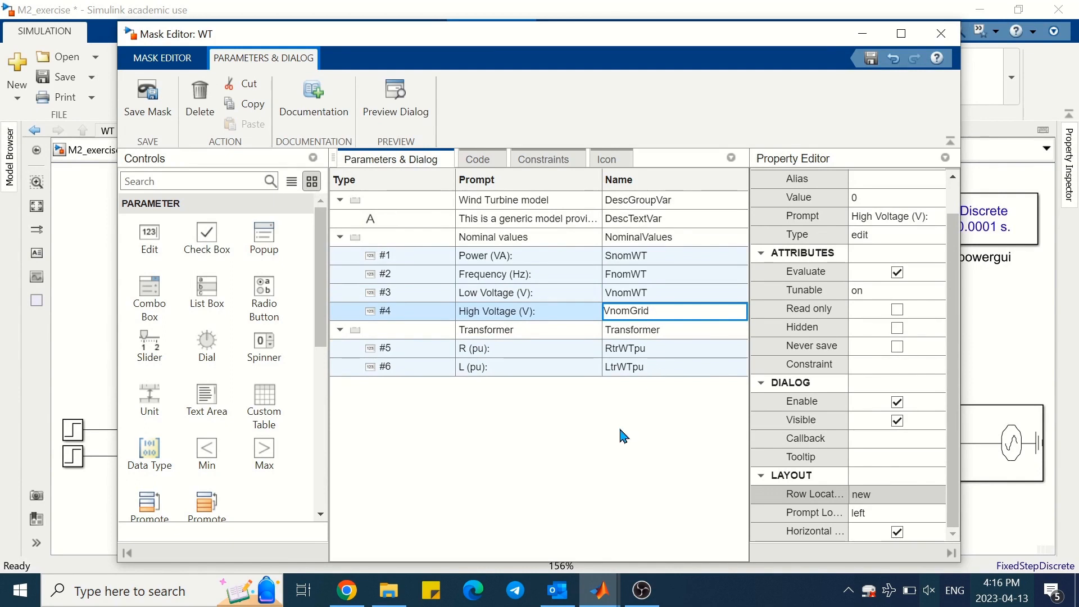
pyautogui.press('Return')
pyautogui.click(870, 65)
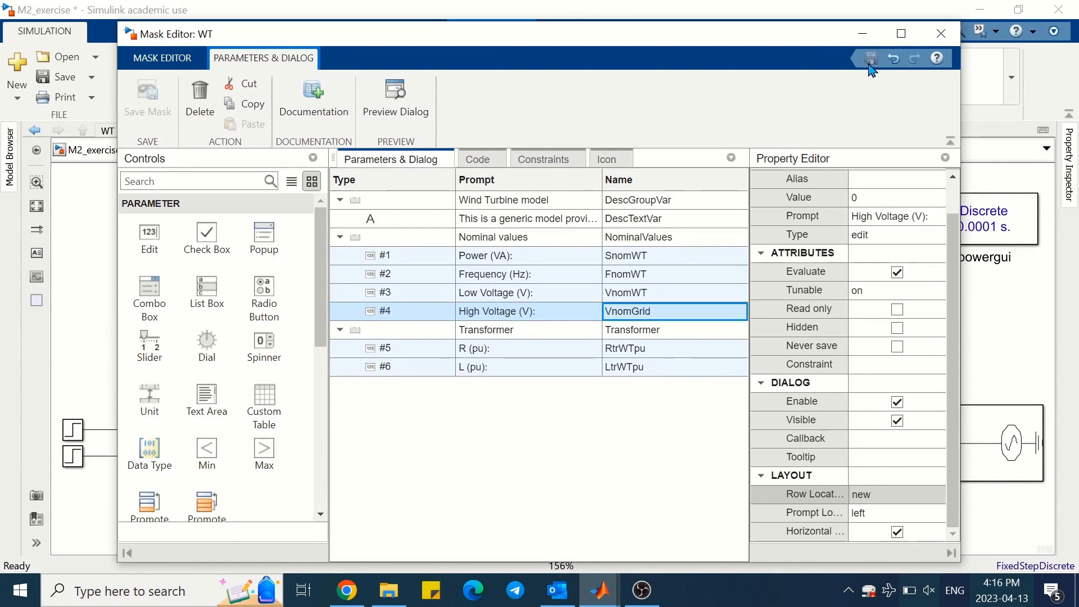
# Set the row location of the Low Voltage parameter to new and that of the High Voltage parameter to current.
pyautogui.click(592, 292)
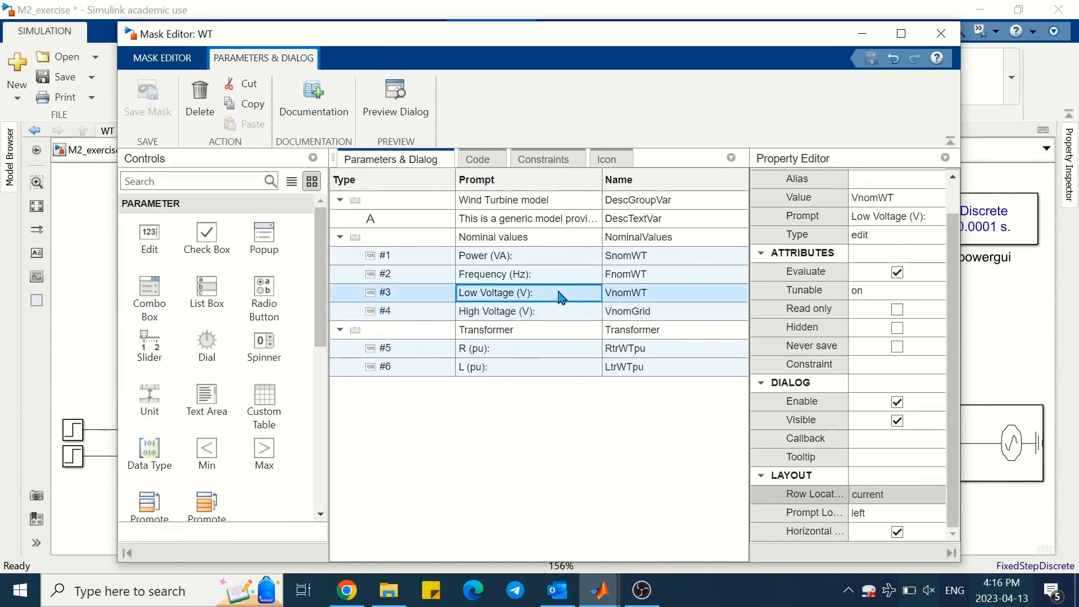
pyautogui.click(950, 447)
pyautogui.click(384, 292)
pyautogui.click(895, 495)
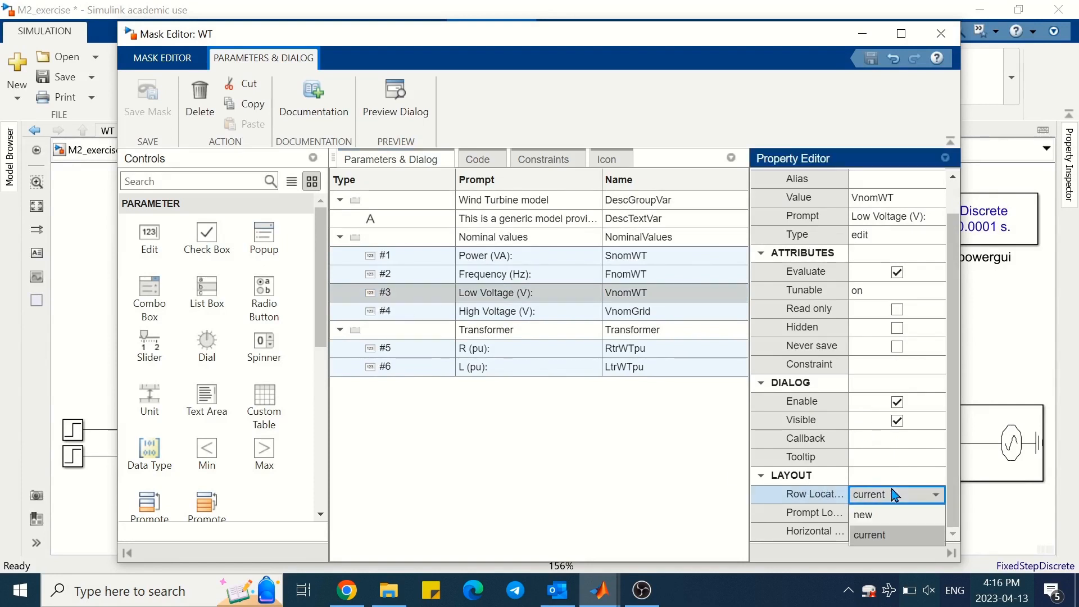
pyautogui.click(880, 515)
pyautogui.click(361, 311)
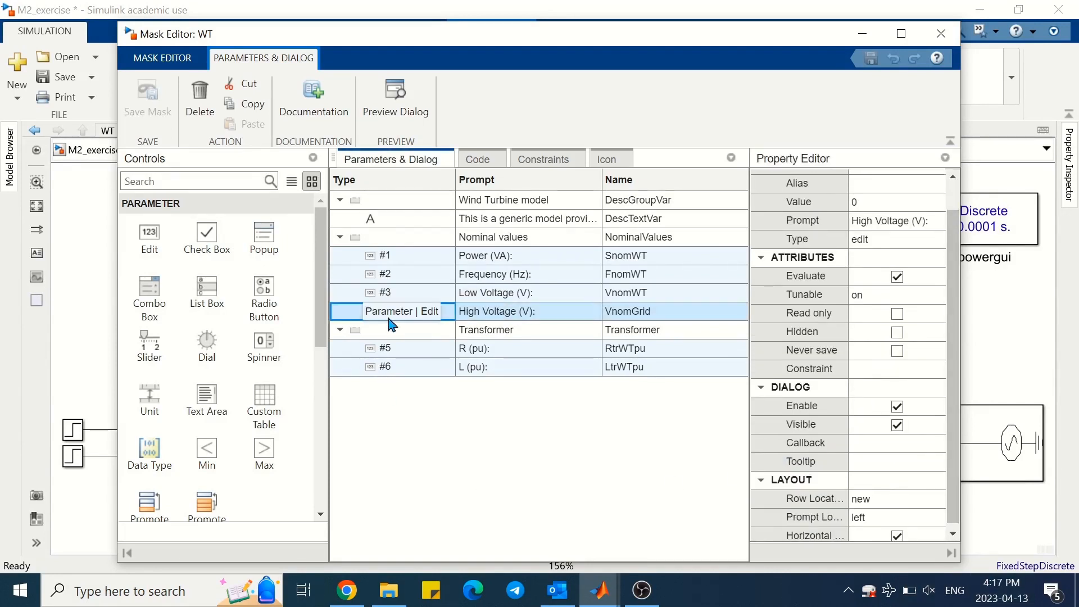
pyautogui.click(872, 500)
pyautogui.click(881, 540)
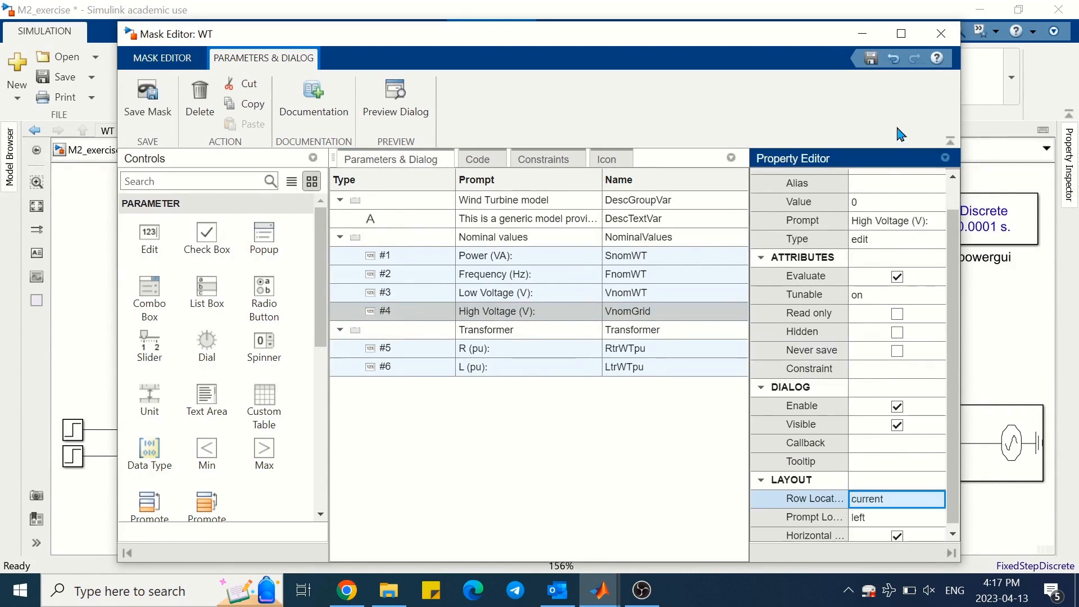
# Save and close the mask, and check the new layout in the WT block's parameter dialog.
pyautogui.click(872, 59)
pyautogui.click(941, 33)
pyautogui.doubleClick(280, 436)
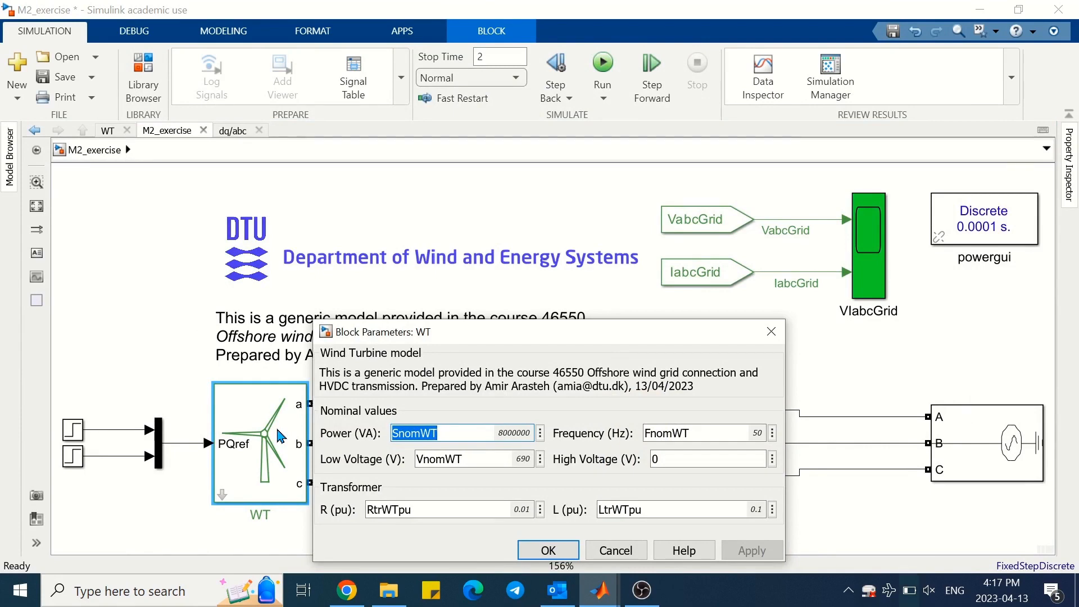
pyautogui.click(529, 550)
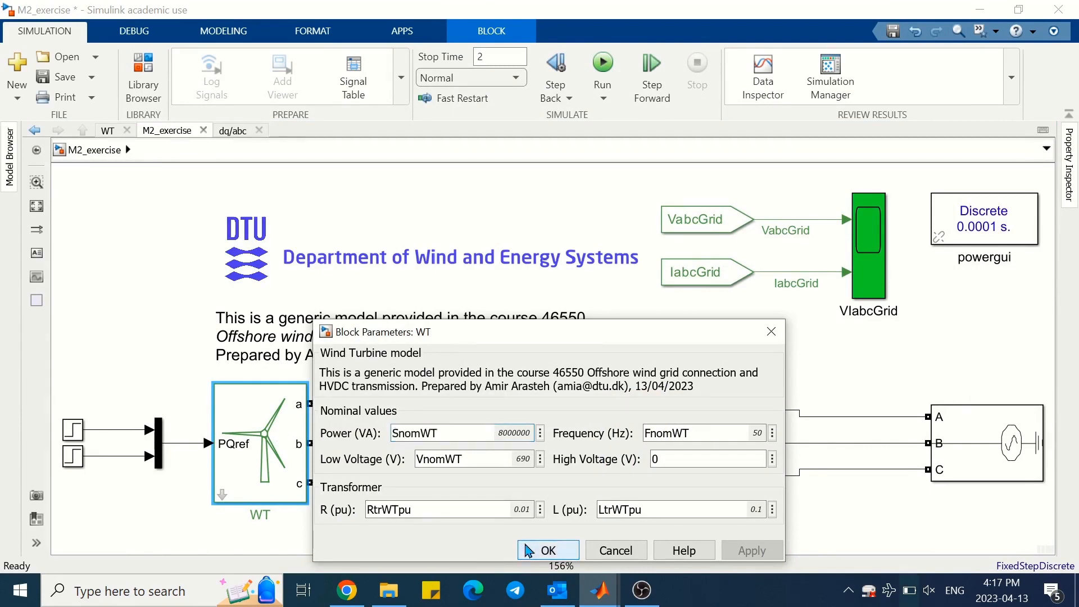
# Reopen the WT mask for editing and add a group box with prompt and name Filter below the transformer parameters.
pyautogui.hotkey('ctrl', 'm')
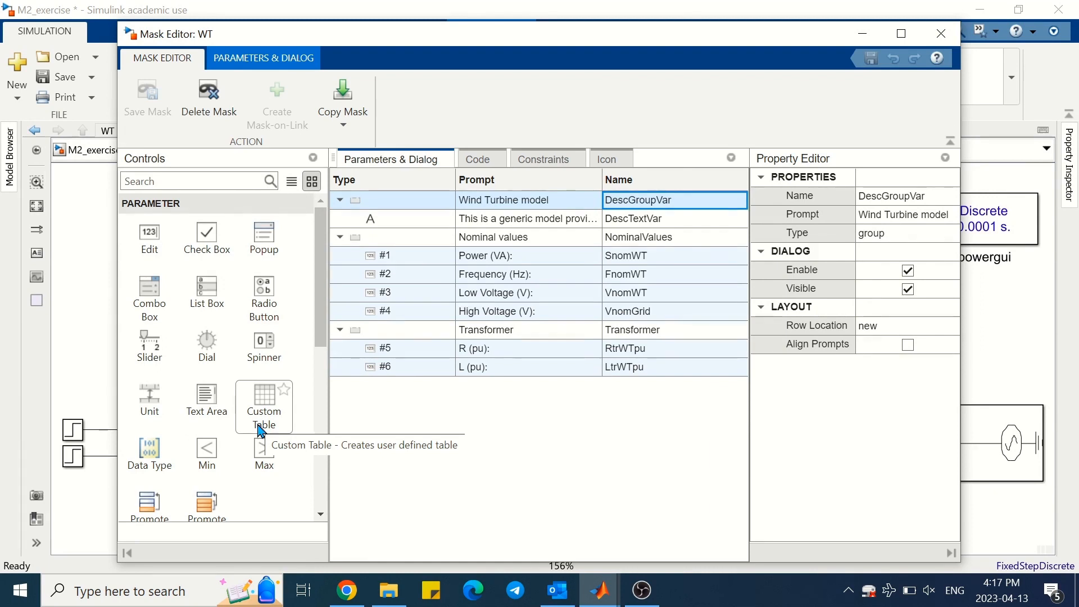
pyautogui.scroll(-5, 265, 446)
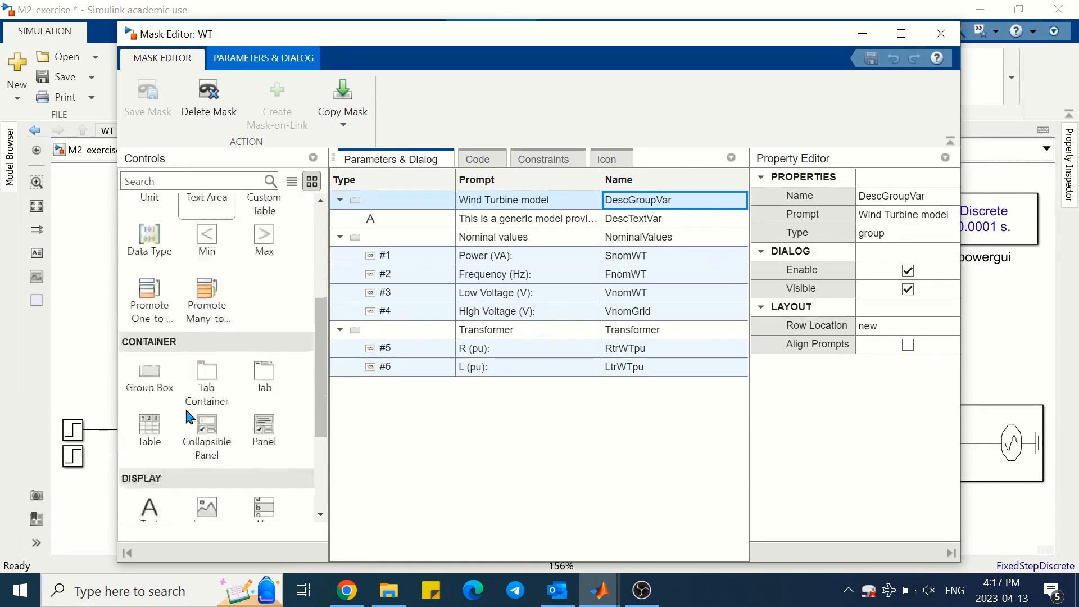
pyautogui.moveTo(149, 340); pyautogui.dragTo(408, 411)
pyautogui.click(473, 387)
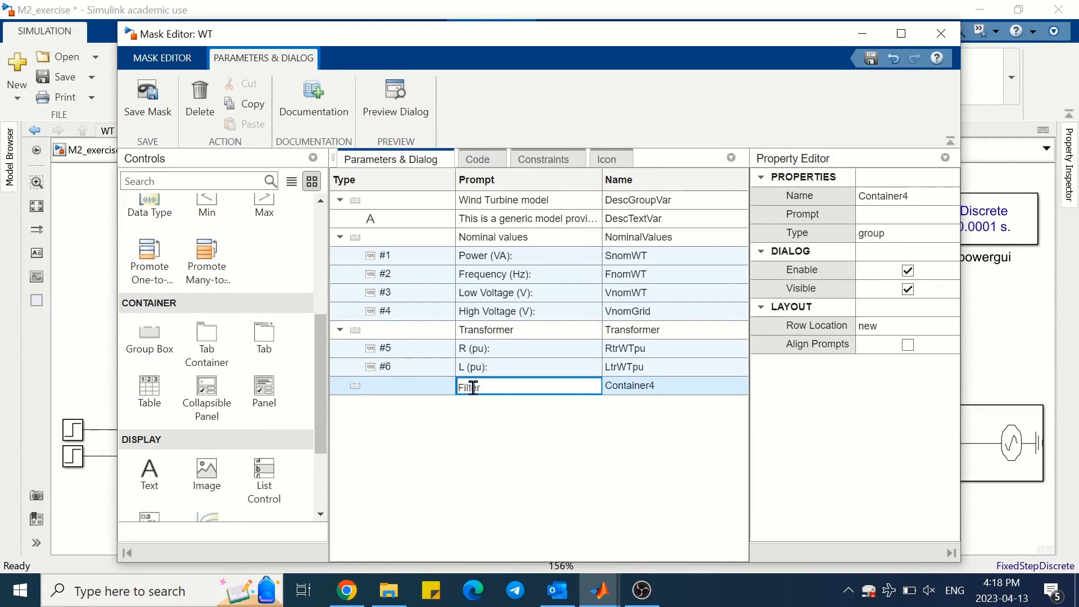
pyautogui.click(627, 387)
pyautogui.write('Filte')
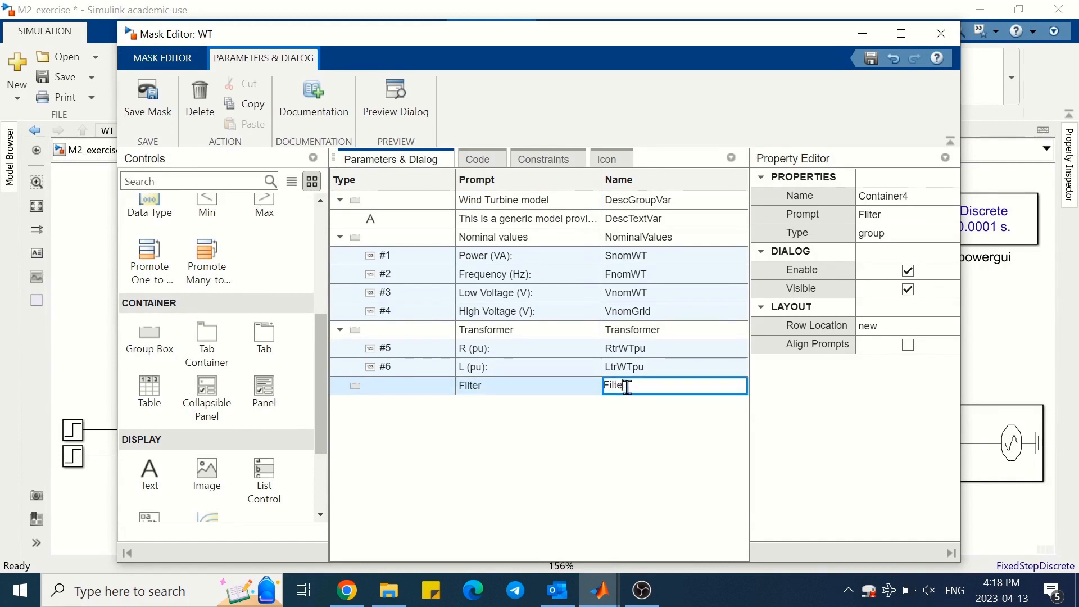
pyautogui.write('r')
# Add two edit parameters to the Filter group and set the first one's prompt to "R (Ohm):".
pyautogui.click(424, 386)
pyautogui.scroll(3, 169, 388)
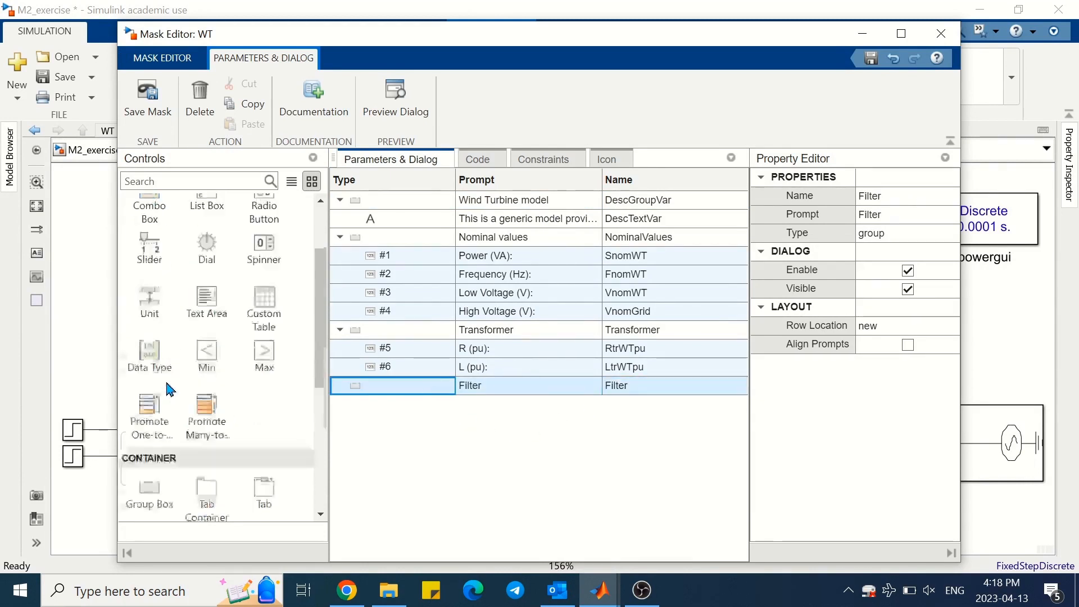
pyautogui.scroll(2, 169, 387)
pyautogui.click(149, 236)
pyautogui.click(149, 236)
pyautogui.click(497, 405)
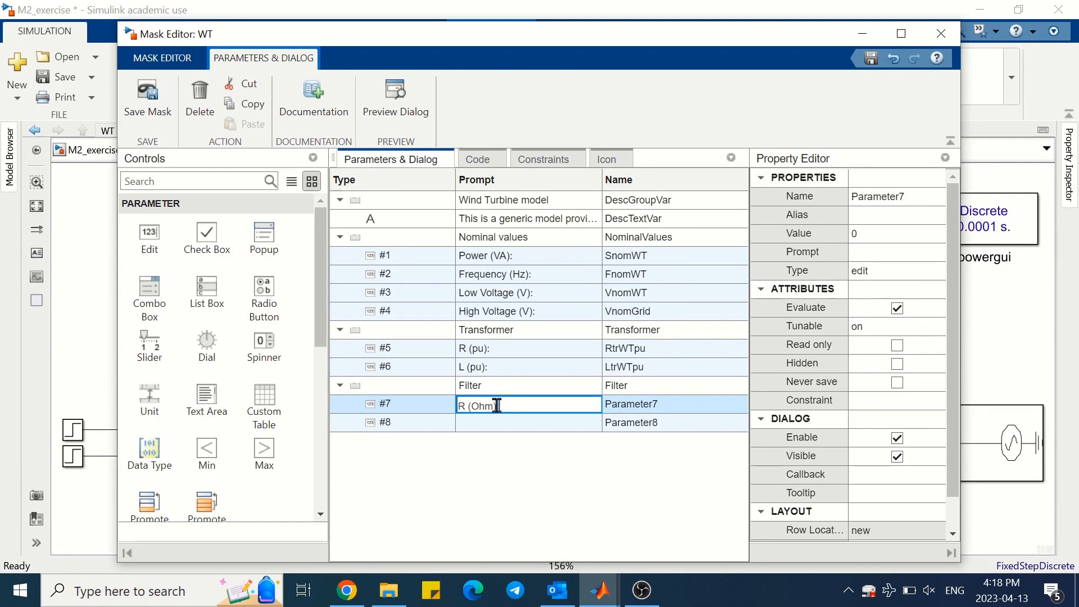
pyautogui.write('R (Ohm):')
# Look up the resistance and inductance variable names in the Three-Phase Series RLC Branch inside WT, then return to the mask.
pyautogui.click(658, 400)
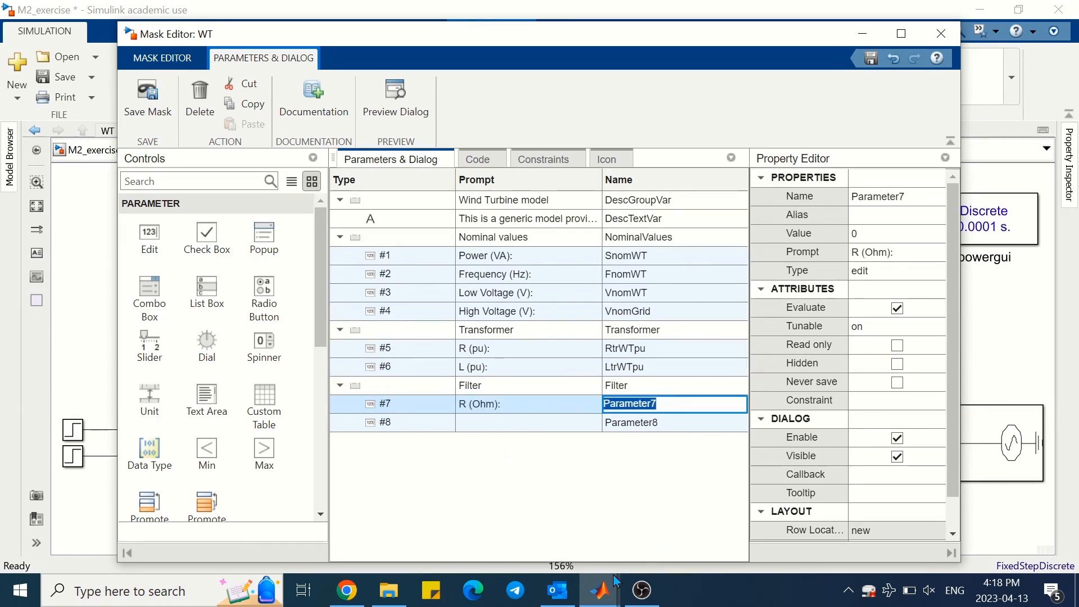
pyautogui.moveTo(616, 574)
pyautogui.click(703, 523)
pyautogui.doubleClick(225, 495)
pyautogui.click(552, 385)
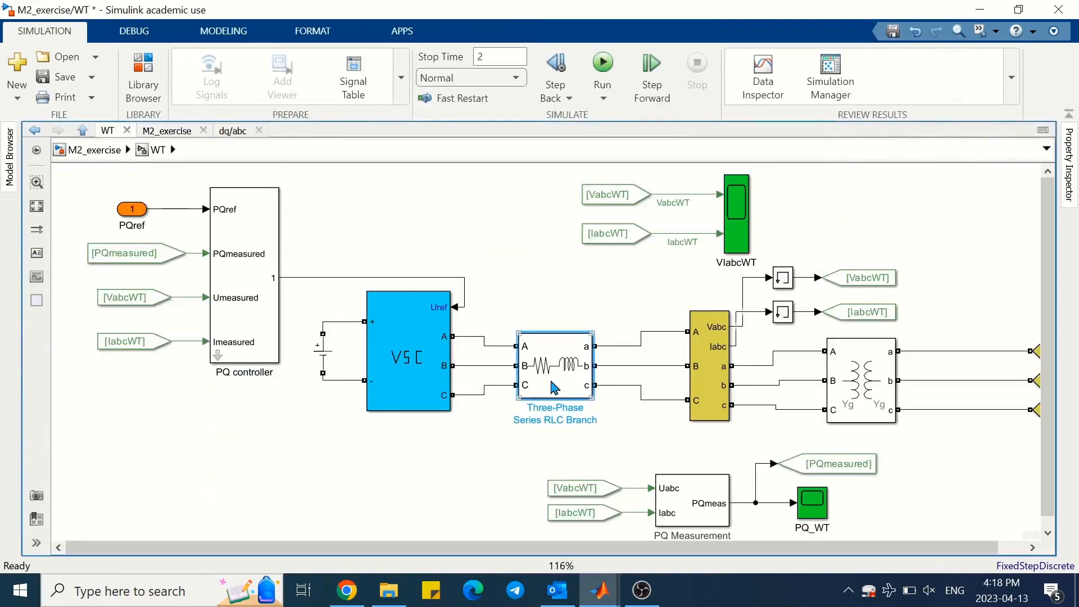
pyautogui.doubleClick(553, 384)
pyautogui.doubleClick(647, 380)
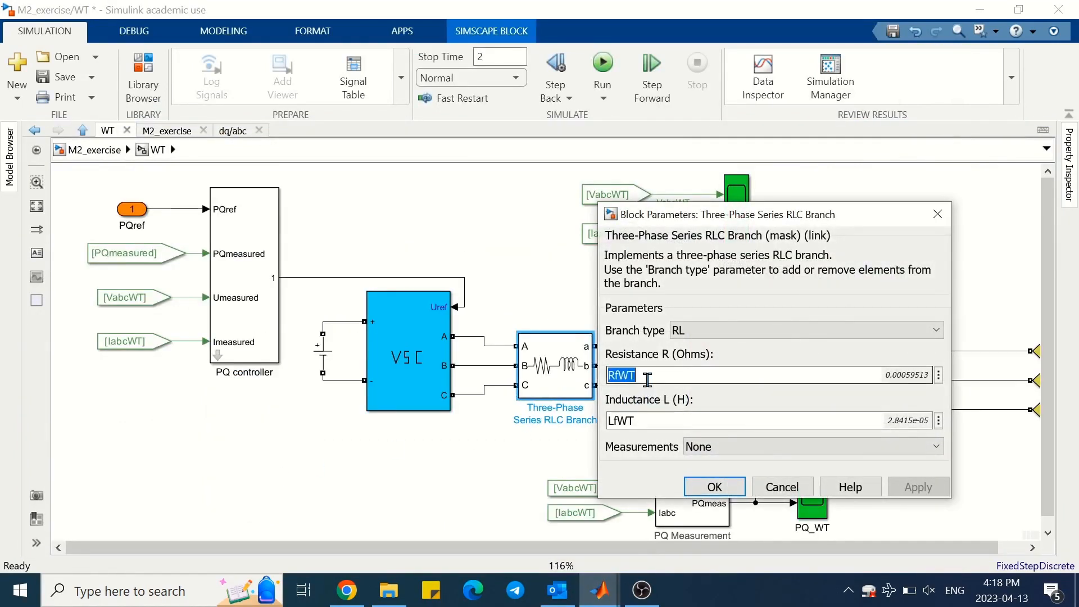
pyautogui.press('Escape')
pyautogui.moveTo(610, 589)
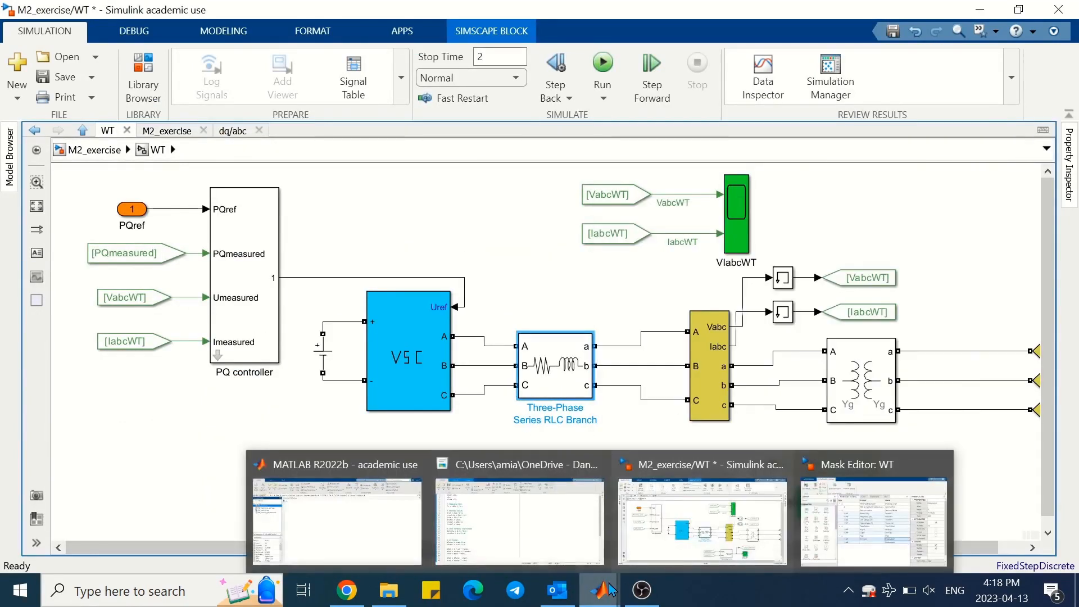
pyautogui.click(671, 544)
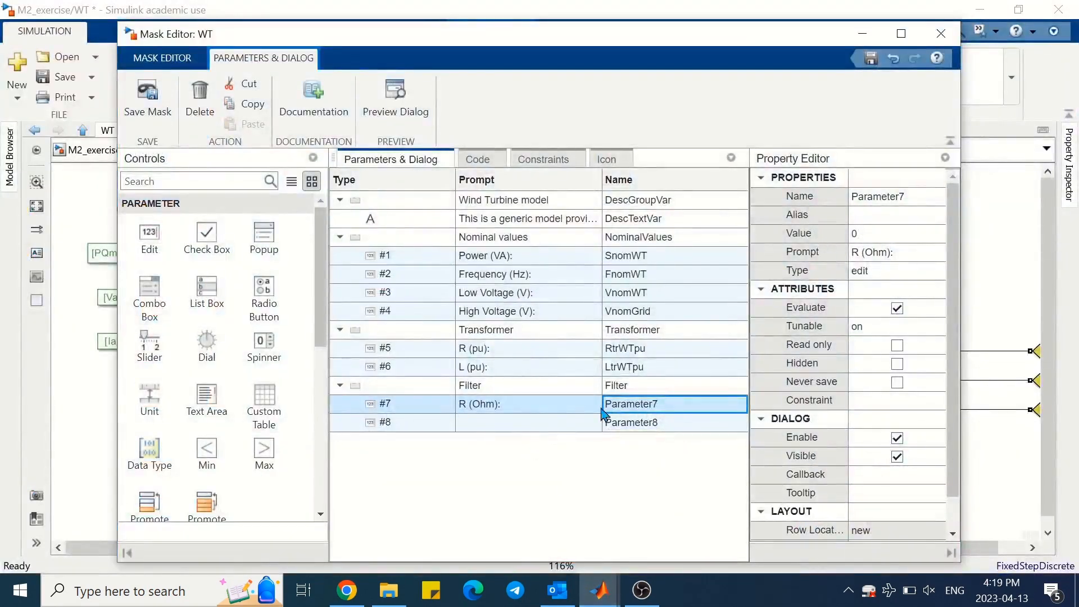
# Name the two filter parameters RfWT and LfWT, and set the second one's prompt to "L (H):".
pyautogui.doubleClick(665, 415)
pyautogui.write('RfWT')
pyautogui.doubleClick(658, 423)
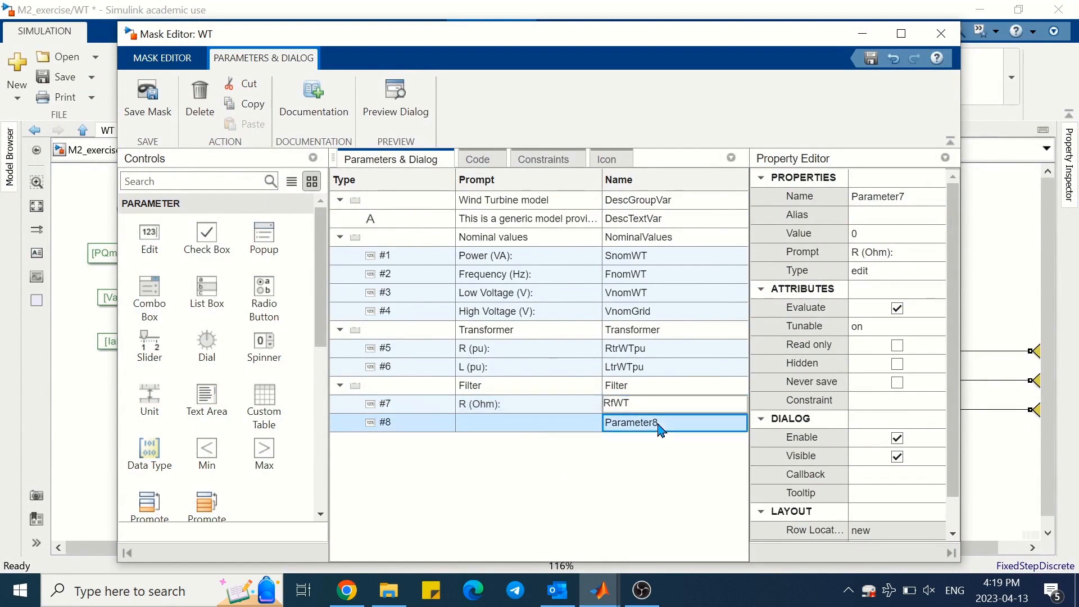
pyautogui.write('RfWT')
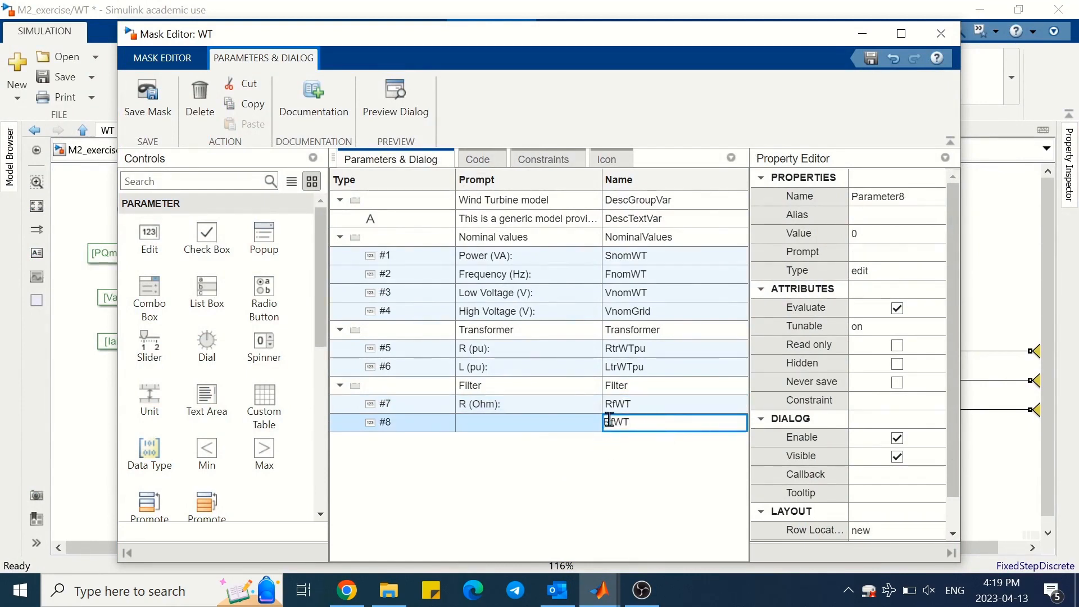
pyautogui.doubleClick(490, 423)
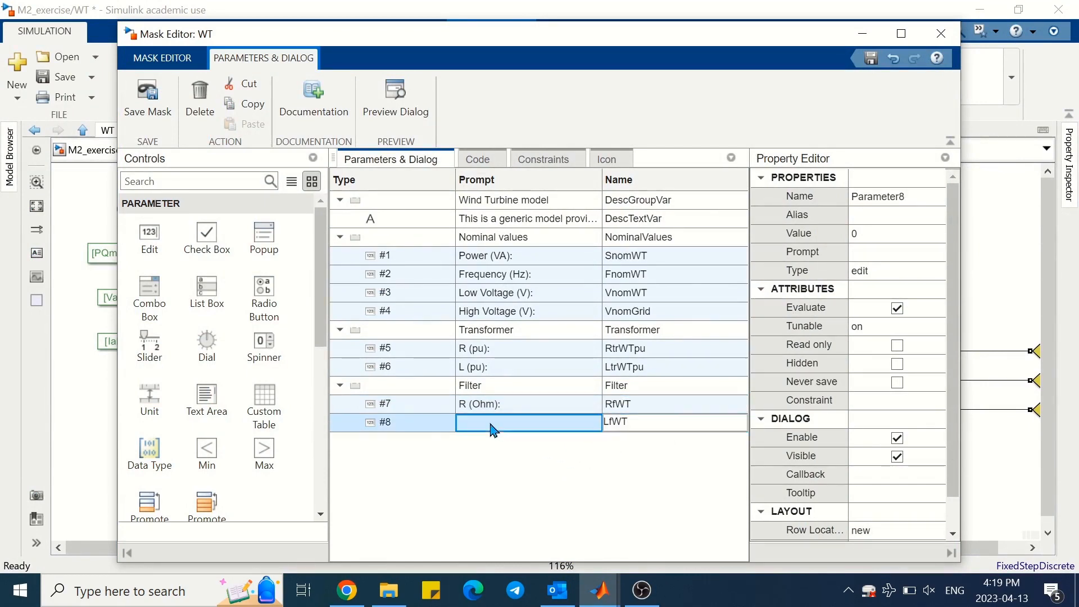
pyautogui.write('L')
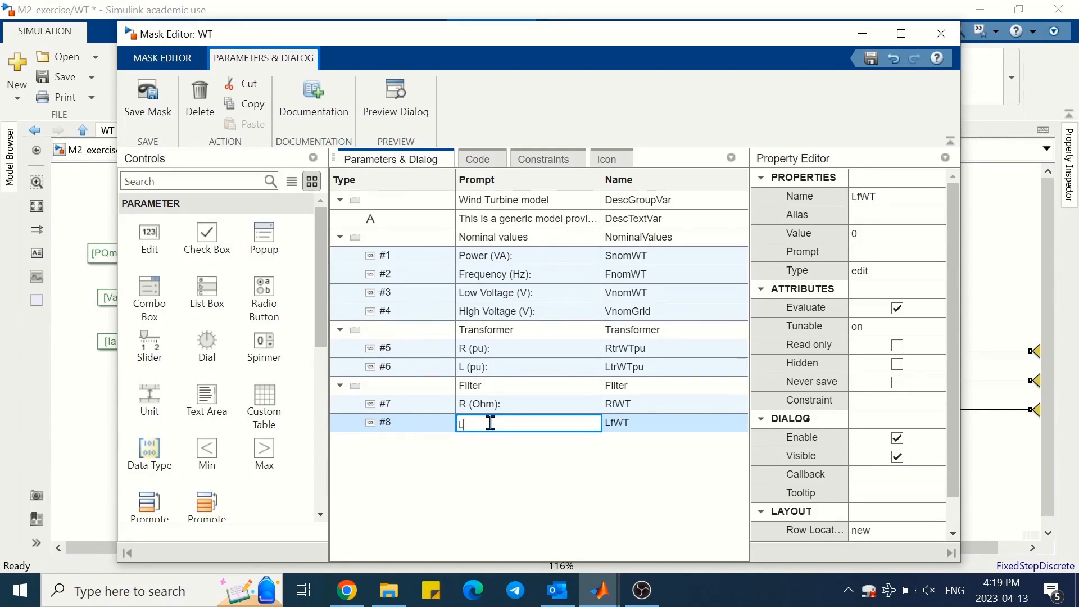
pyautogui.write(' (H):')
# Set the row location of the LfWT parameter to current.
pyautogui.click(855, 530)
pyautogui.click(910, 530)
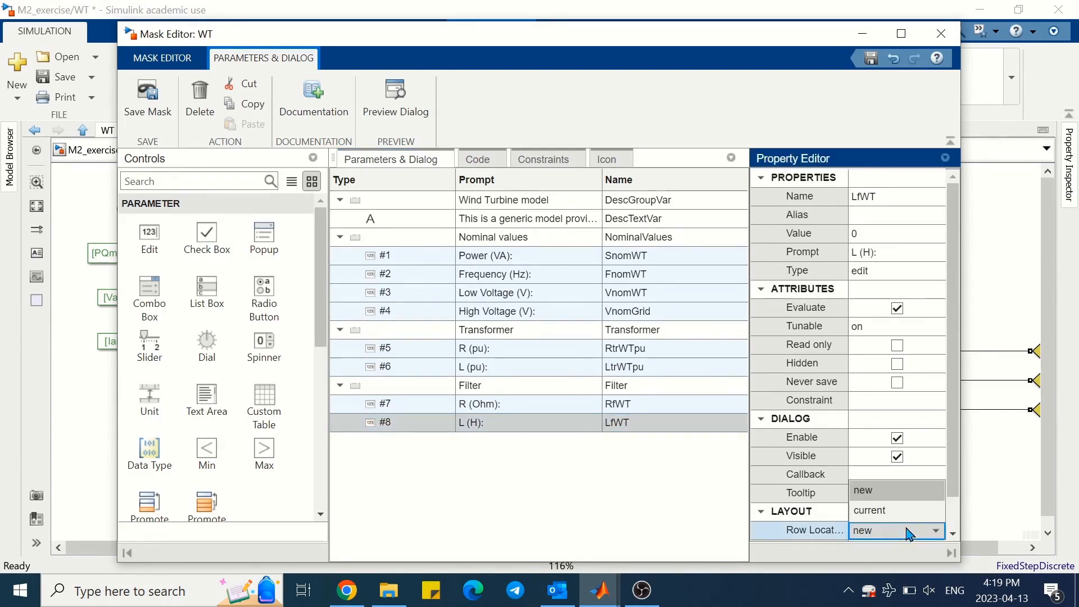
pyautogui.click(871, 510)
pyautogui.click(432, 487)
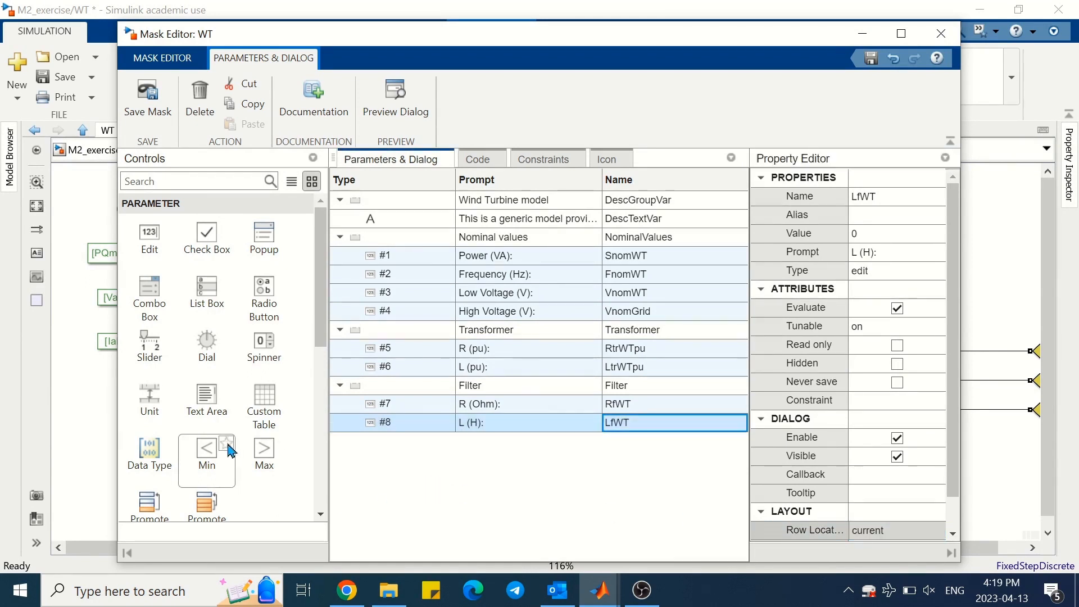
# Add a group box below the Filter group with the prompt "DC link" and the name DClink.
pyautogui.scroll(-3, 222, 442)
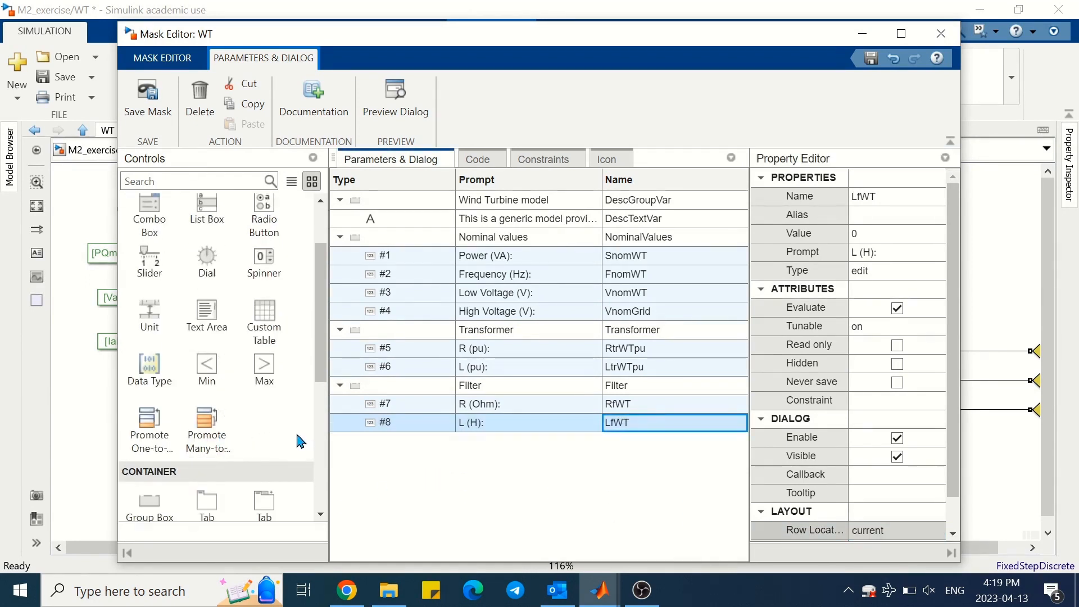
pyautogui.scroll(-3, 299, 442)
pyautogui.moveTo(150, 419); pyautogui.dragTo(361, 473)
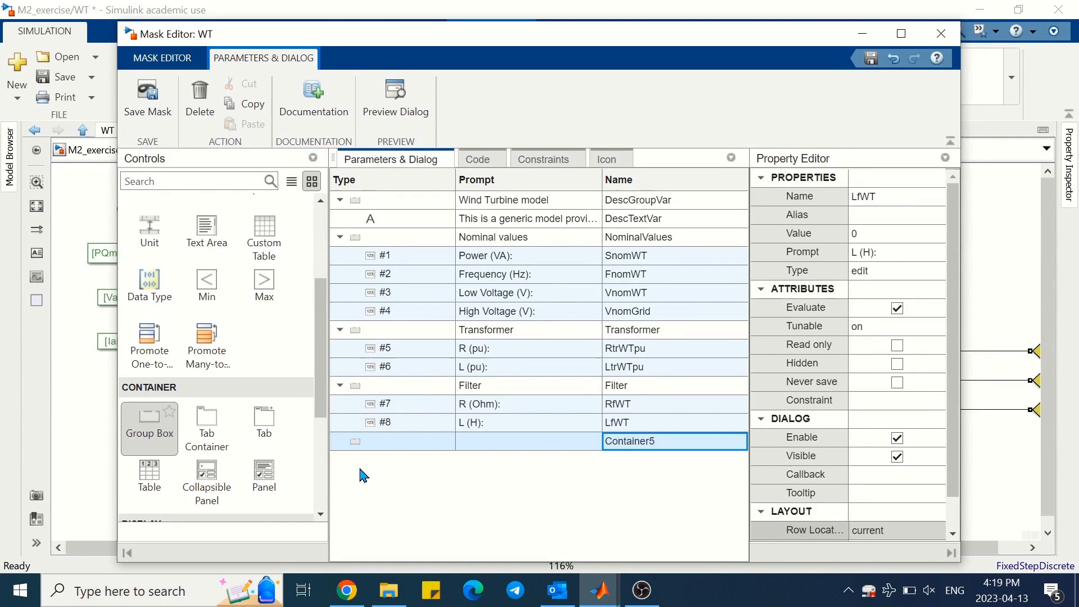
pyautogui.doubleClick(479, 442)
pyautogui.write('DC lin')
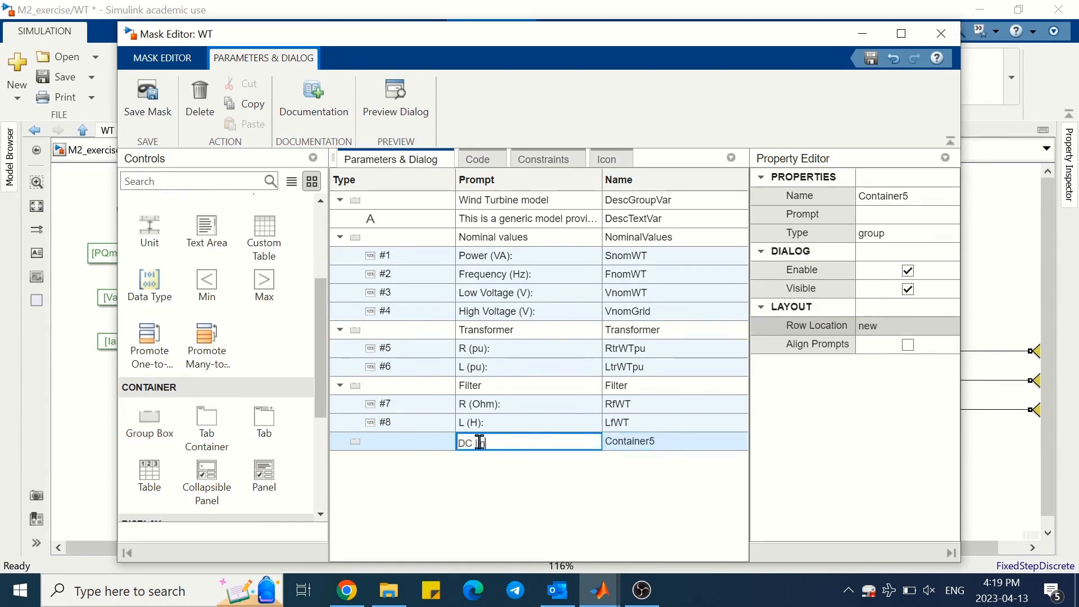
pyautogui.write('k')
pyautogui.doubleClick(631, 443)
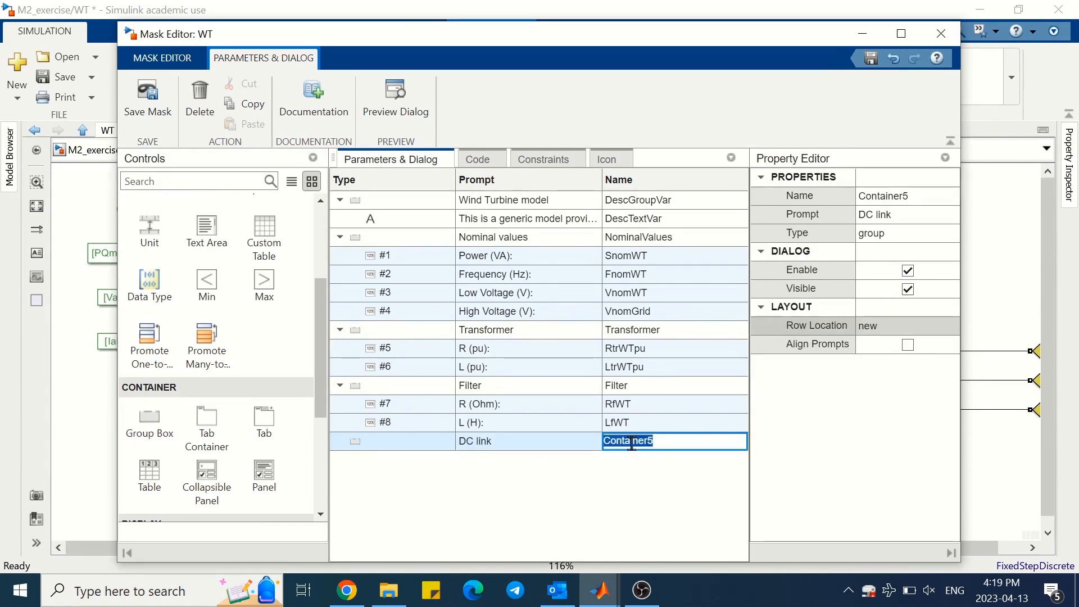
pyautogui.write('DClink')
pyautogui.press('Return')
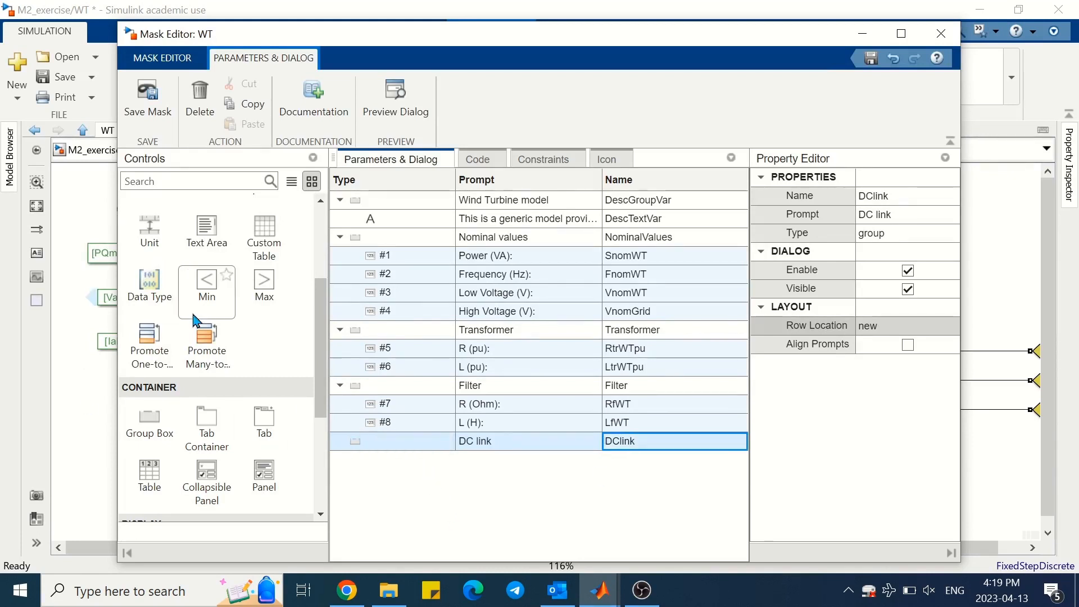
# Add an edit parameter to the DC link group with the prompt "Vdc (v):" and the name VdcRef.
pyautogui.scroll(5, 194, 320)
pyautogui.click(163, 248)
pyautogui.doubleClick(481, 461)
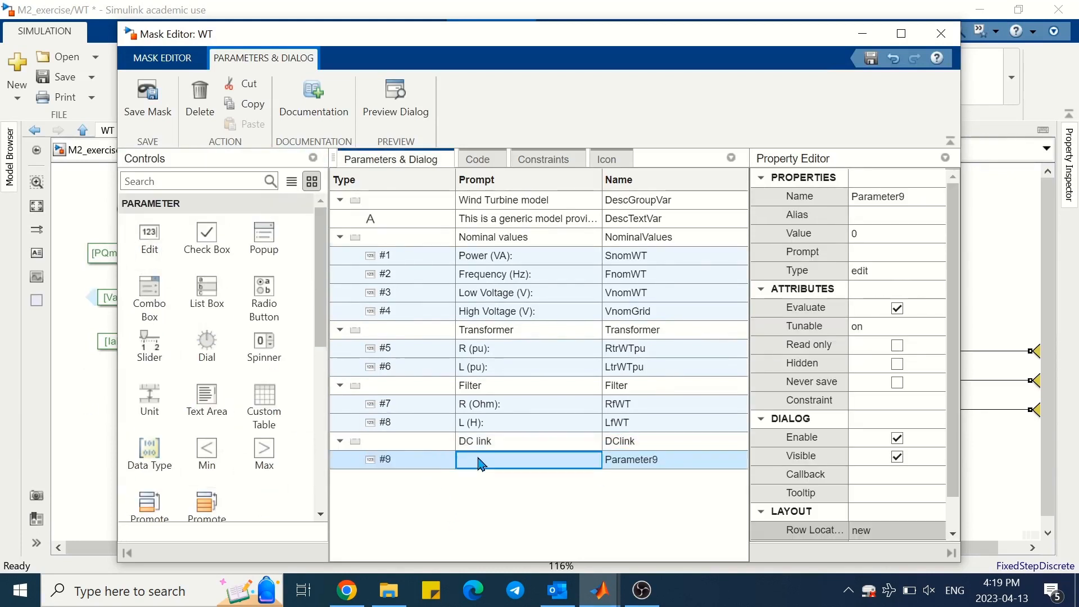
pyautogui.write('Vdc')
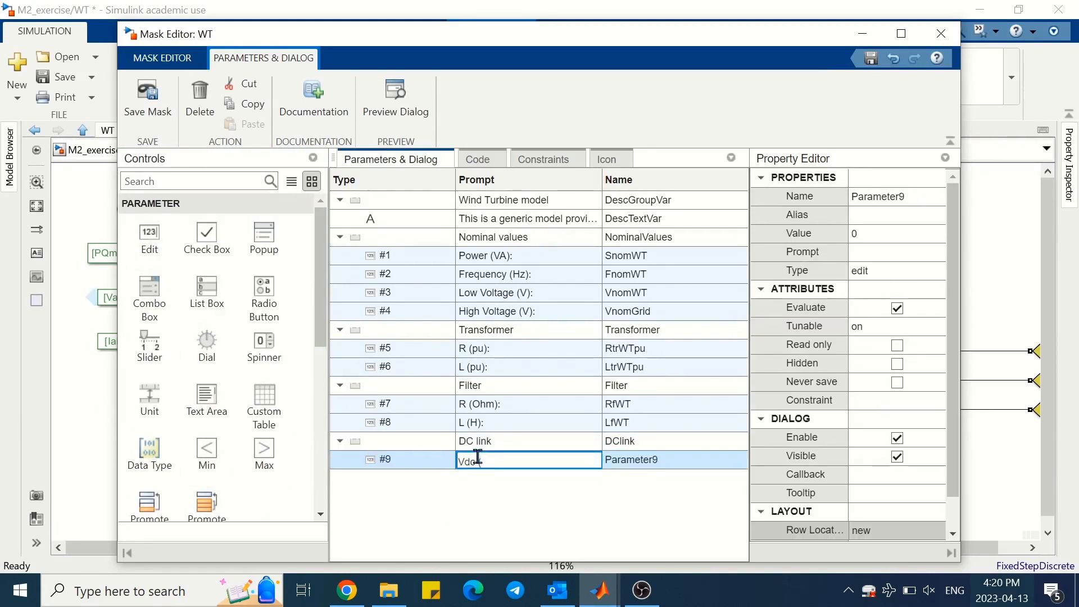
pyautogui.write(' (V):')
pyautogui.doubleClick(641, 461)
pyautogui.write('Vdc')
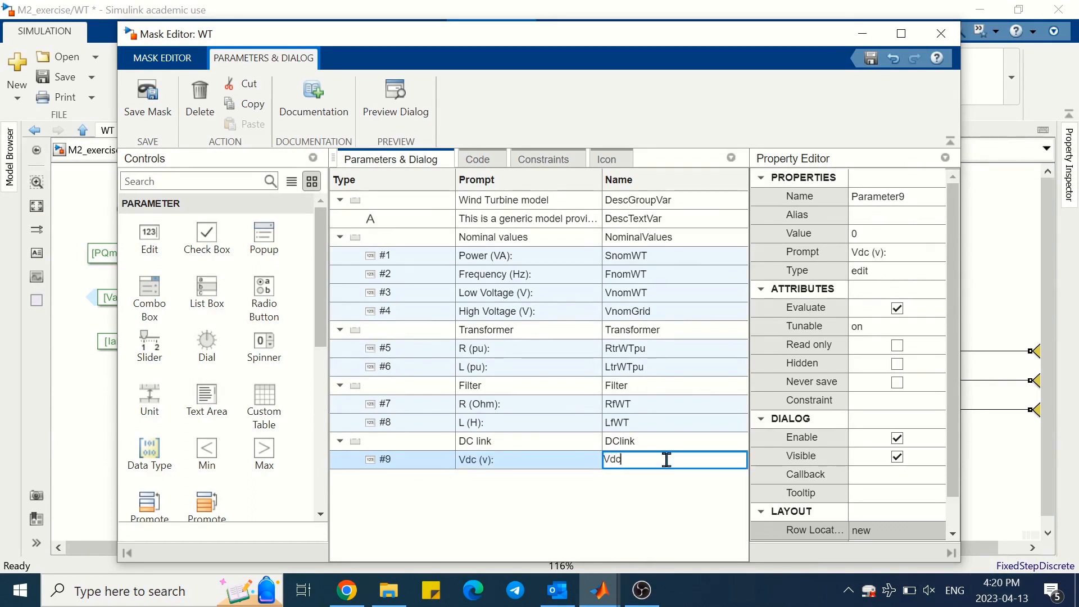
pyautogui.write('Ref')
pyautogui.press('Return')
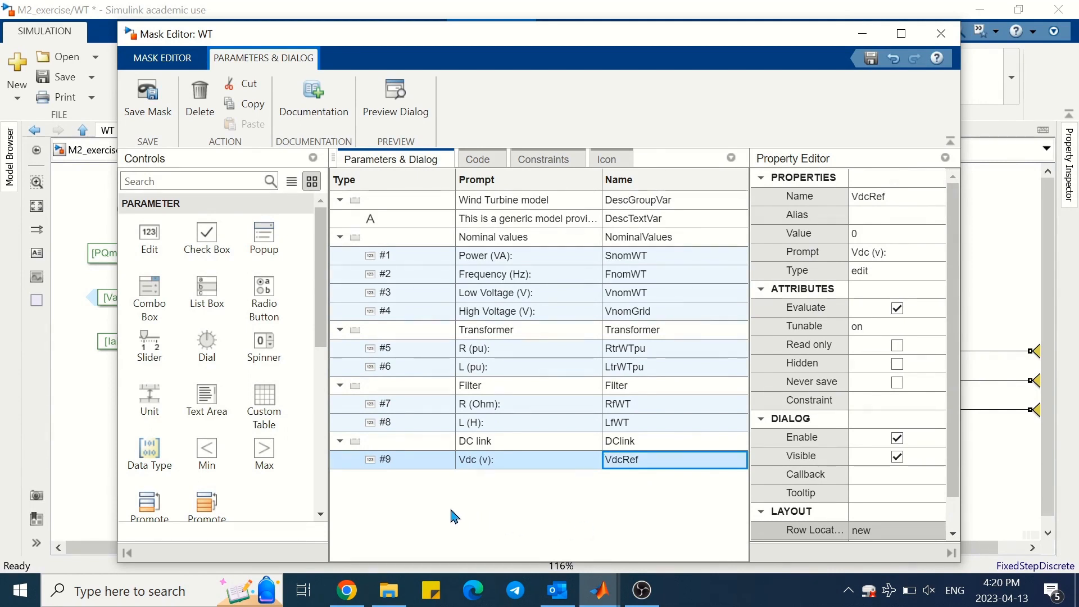
# Add a group box below the DC link group with the prompt "Grid side controllers" and the name GScontrollers.
pyautogui.scroll(-3, 207, 448)
pyautogui.moveTo(152, 431); pyautogui.dragTo(457, 513)
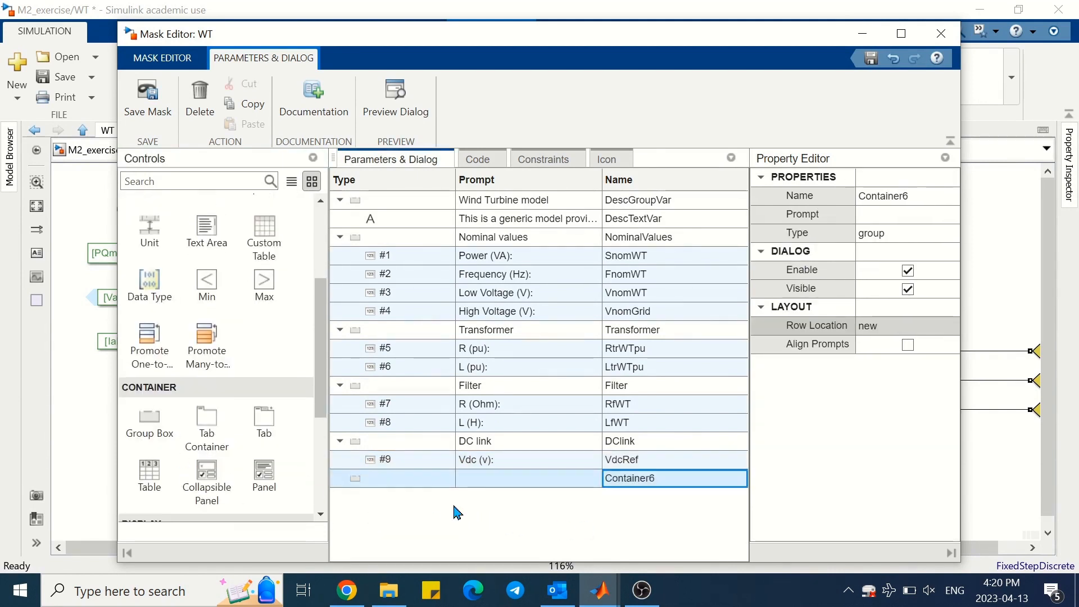
pyautogui.doubleClick(470, 479)
pyautogui.write('Grid side controllers')
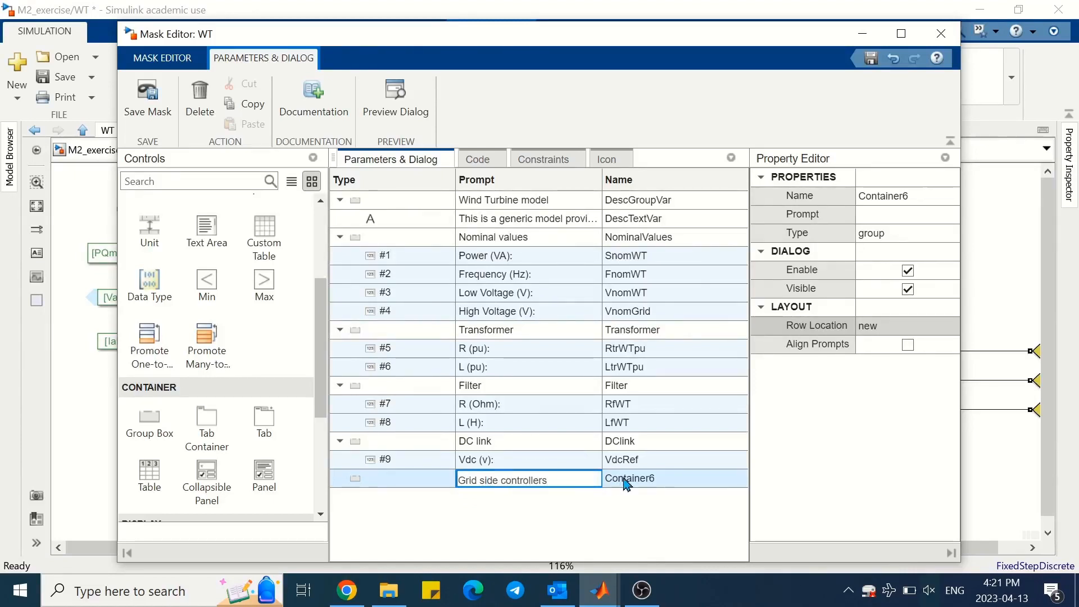
pyautogui.doubleClick(626, 479)
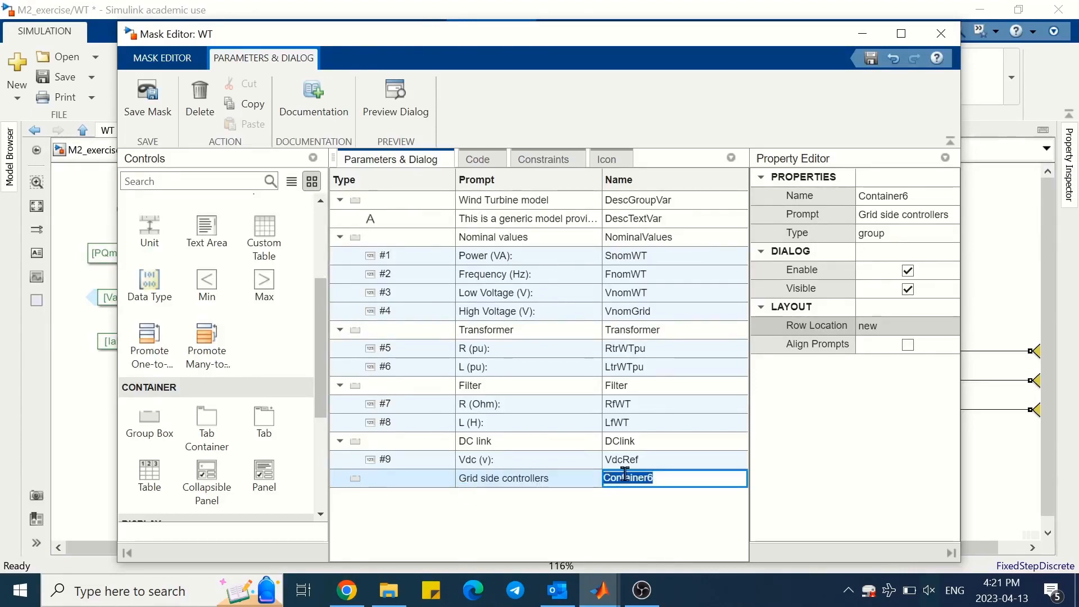
pyautogui.write('GScontrollers')
pyautogui.press('Return')
# Add a nested group box inside the Grid side controllers group with the prompt "PQ controller".
pyautogui.scroll(-2, 147, 360)
pyautogui.click(146, 339)
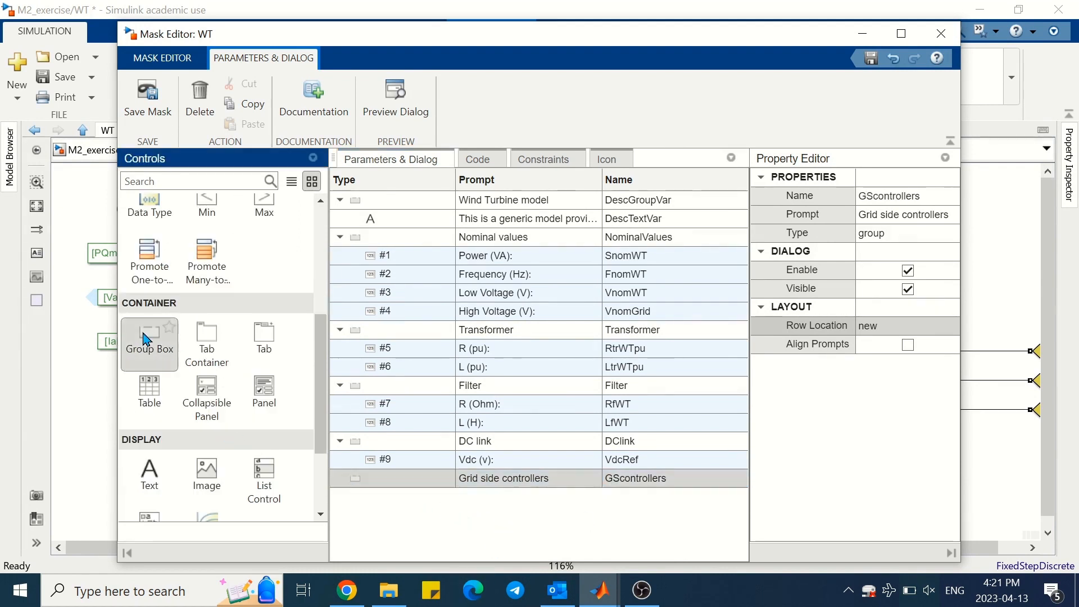
pyautogui.doubleClick(496, 493)
pyautogui.write('P')
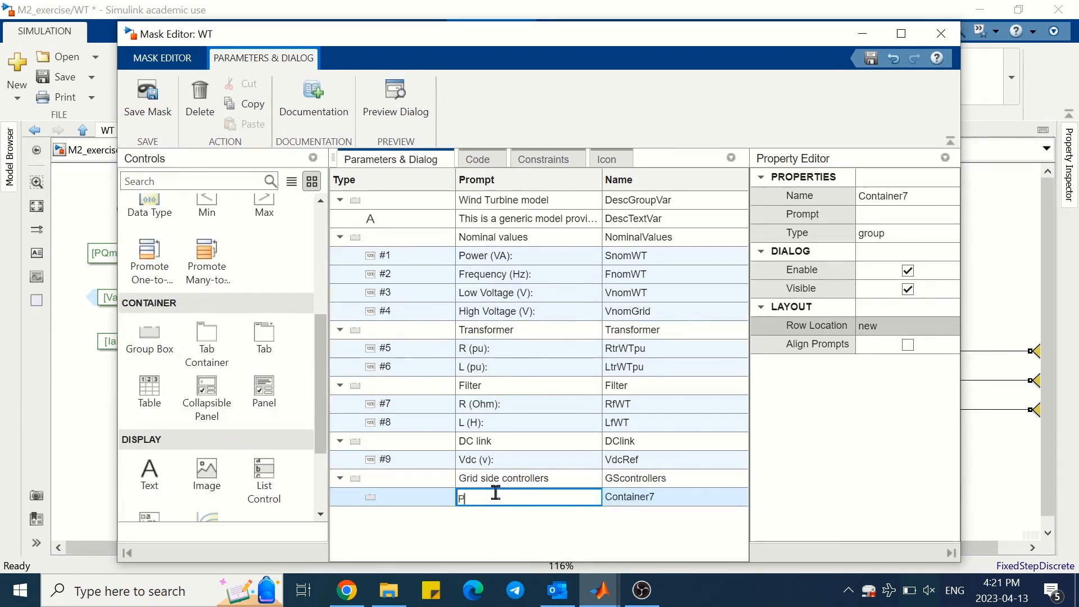
pyautogui.write('owe')
pyautogui.write('PQ controller')
# Try to name the nested group box "PQ controller", with a space.
pyautogui.doubleClick(645, 499)
pyautogui.write('PQ control')
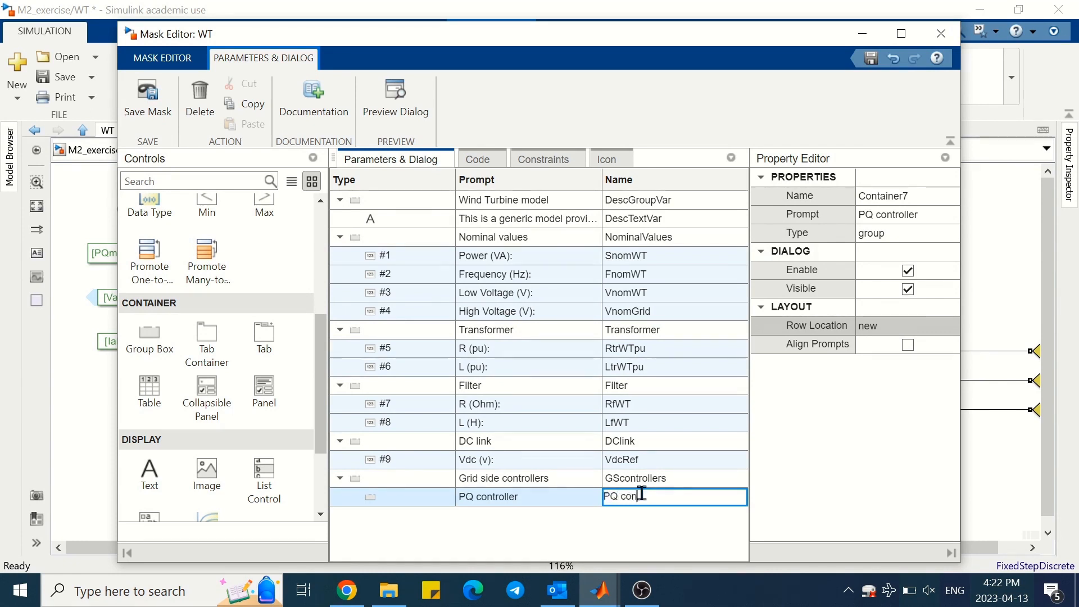
pyautogui.write('ler')
pyautogui.click(472, 544)
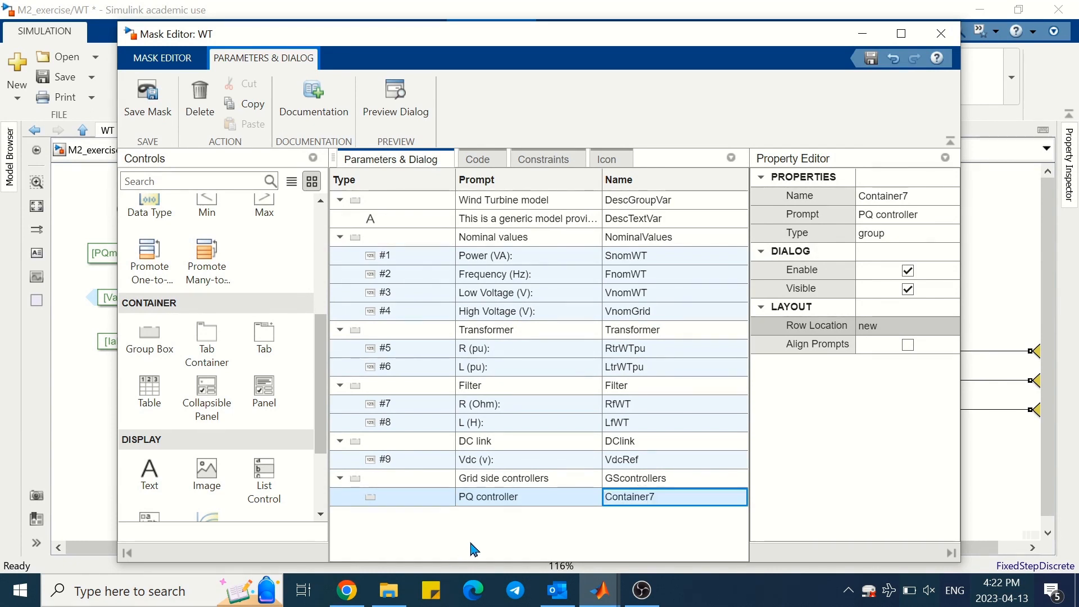
# Name the nested PQ controller group PQcontroller, without a space.
pyautogui.doubleClick(637, 501)
pyautogui.write('PQcont')
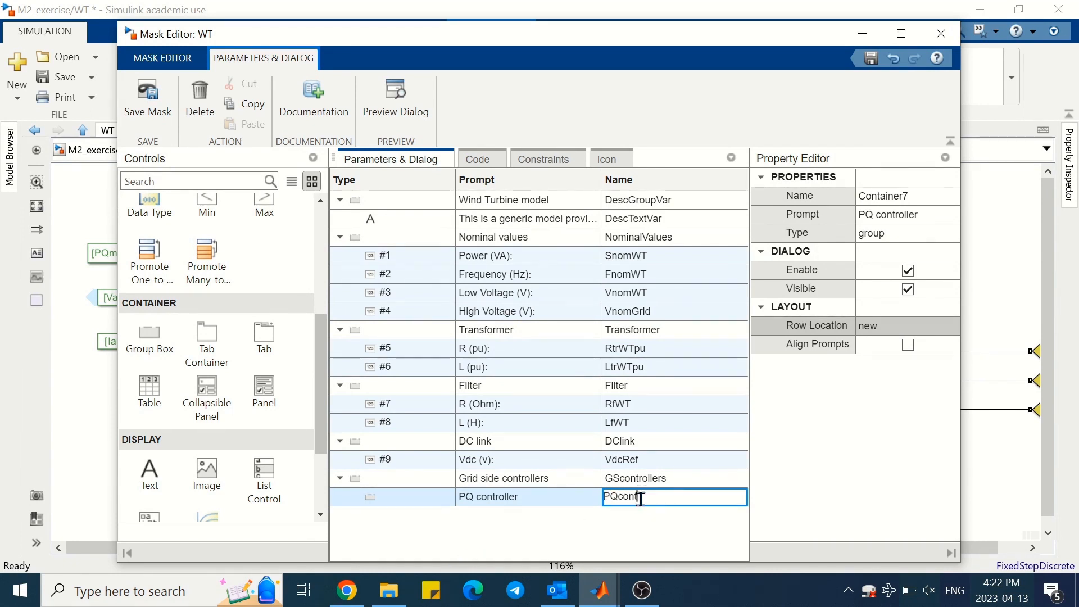
pyautogui.write('roller')
pyautogui.press('Return')
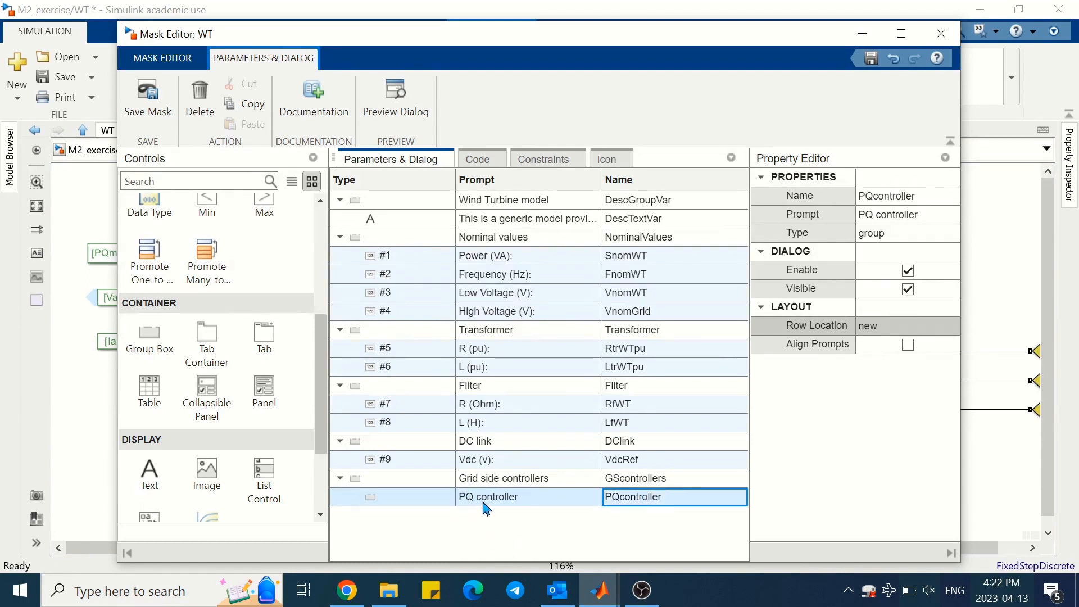
# Add two edit parameters to the PQ controller group and give the first the prompt "Kp:" and the name Kp.
pyautogui.scroll(5, 213, 400)
pyautogui.click(152, 245)
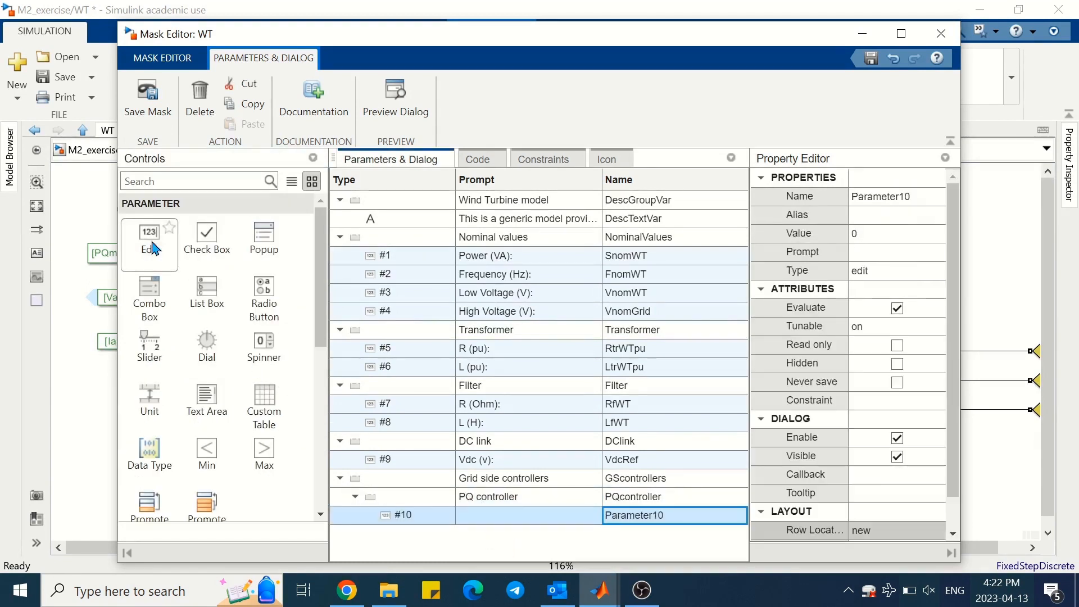
pyautogui.click(151, 246)
pyautogui.click(518, 516)
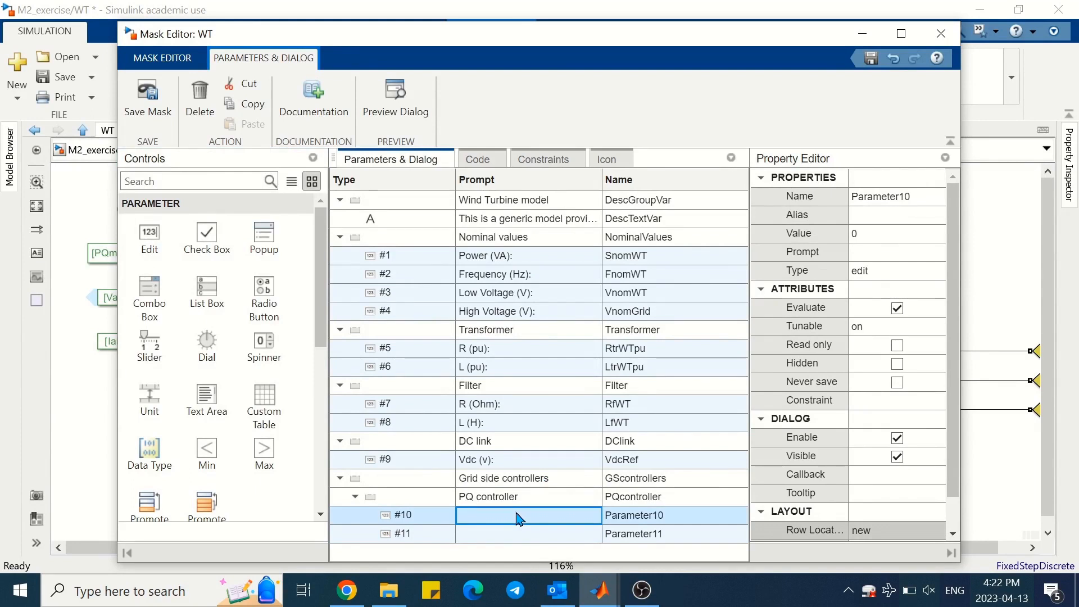
pyautogui.click(517, 514)
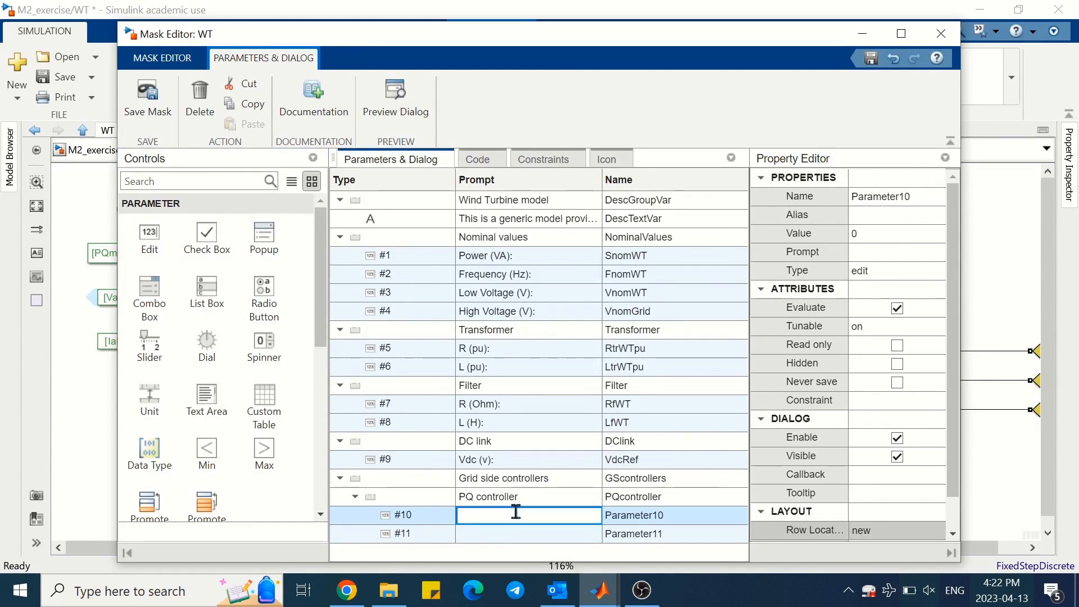
pyautogui.doubleClick(631, 516)
pyautogui.write('Kp')
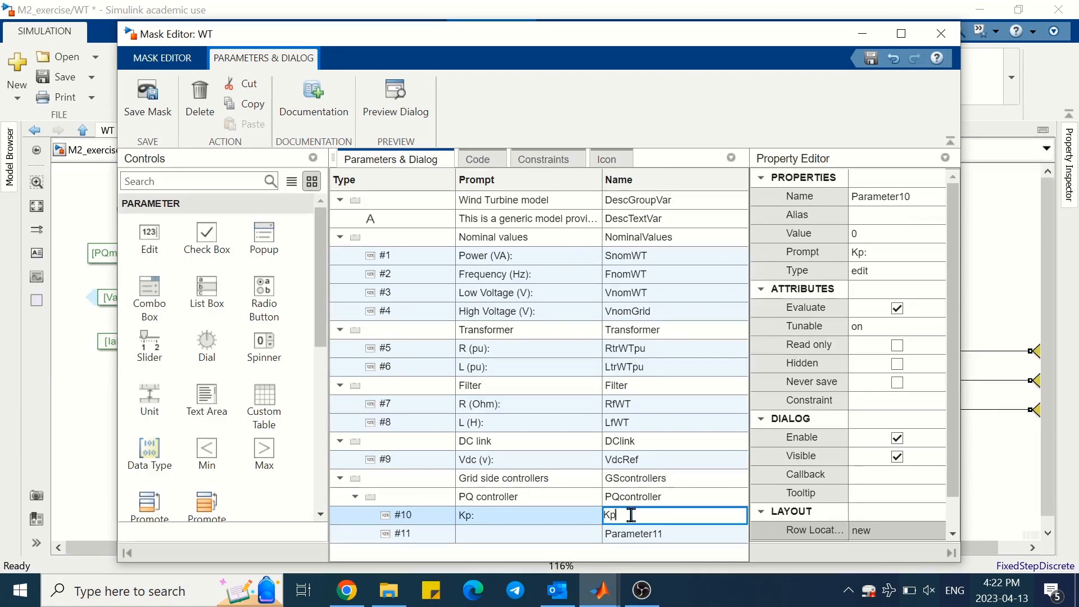
# Open the upper PI controller block in the WT's PQ control subsystem and copy its proportional gain variable, Kp_PowerControl.
pyautogui.moveTo(599, 590)
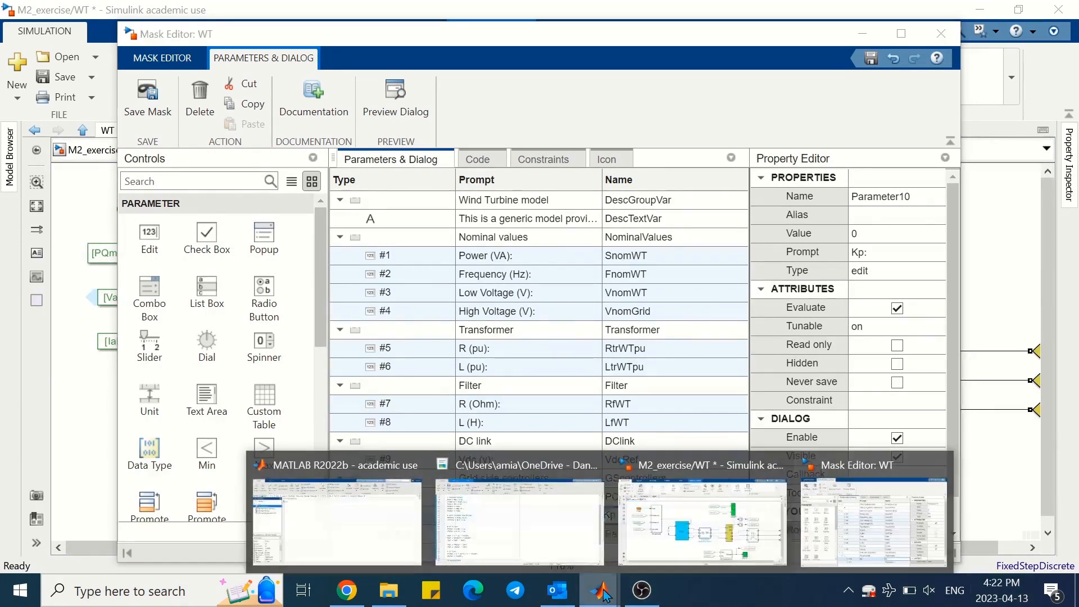
pyautogui.click(712, 512)
pyautogui.doubleClick(224, 361)
pyautogui.doubleClick(652, 395)
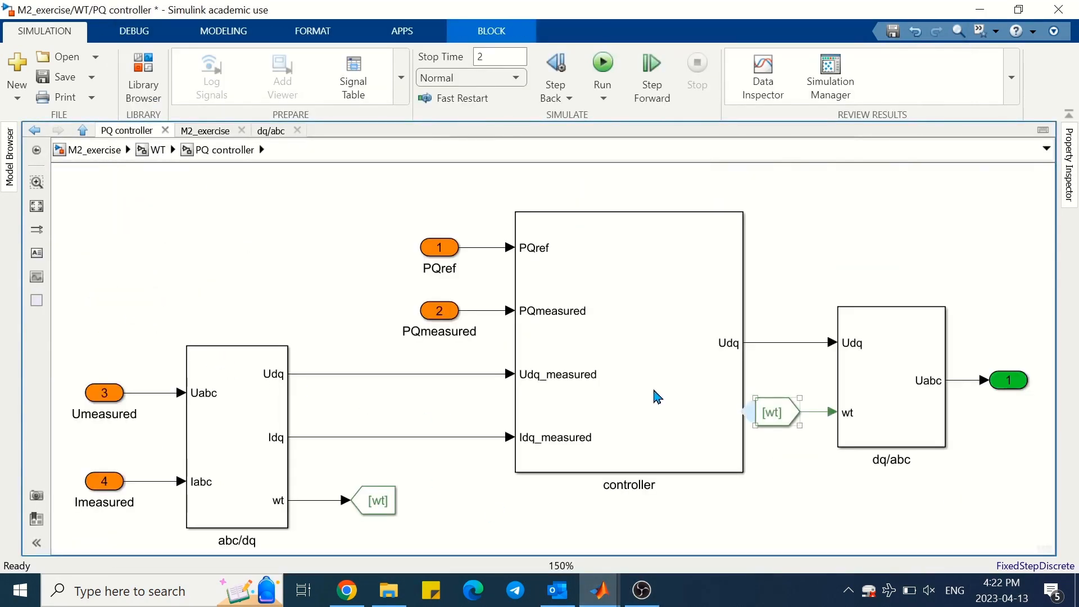
pyautogui.doubleClick(427, 229)
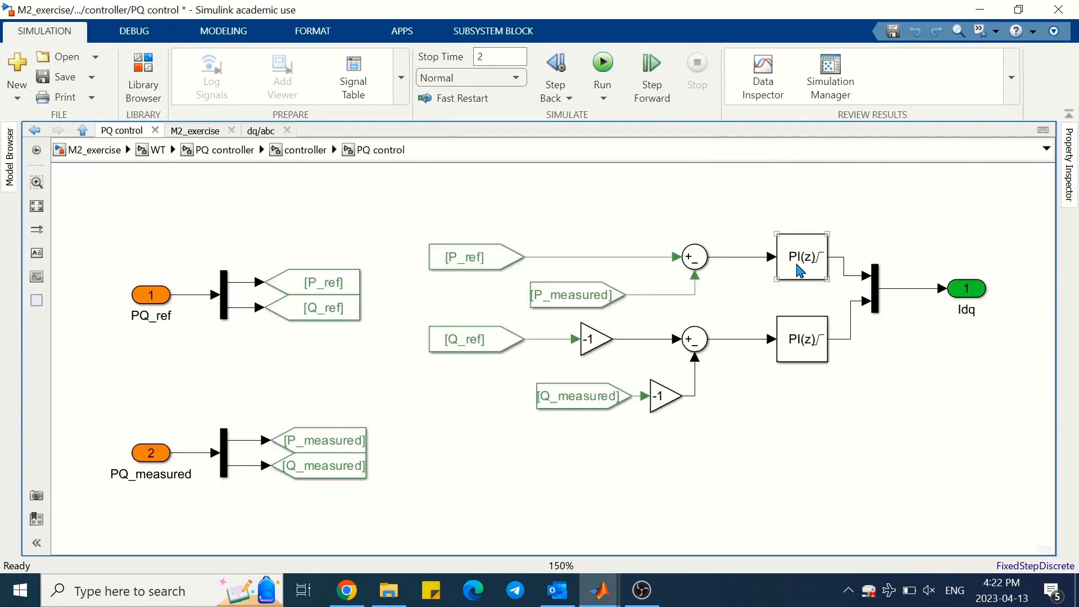
pyautogui.click(800, 270)
pyautogui.doubleClick(800, 270)
pyautogui.doubleClick(328, 386)
pyautogui.hotkey('ctrl', 'c')
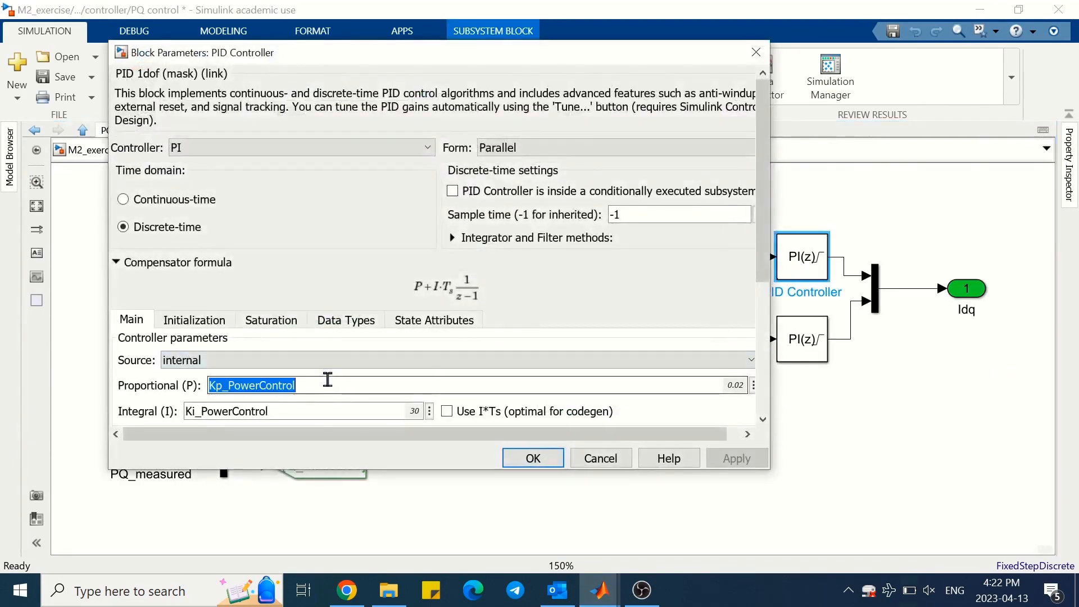
# Return to the WT mask editor and rename the PQ controller's Kp parameter as Kp_PowerControl.
pyautogui.click(593, 579)
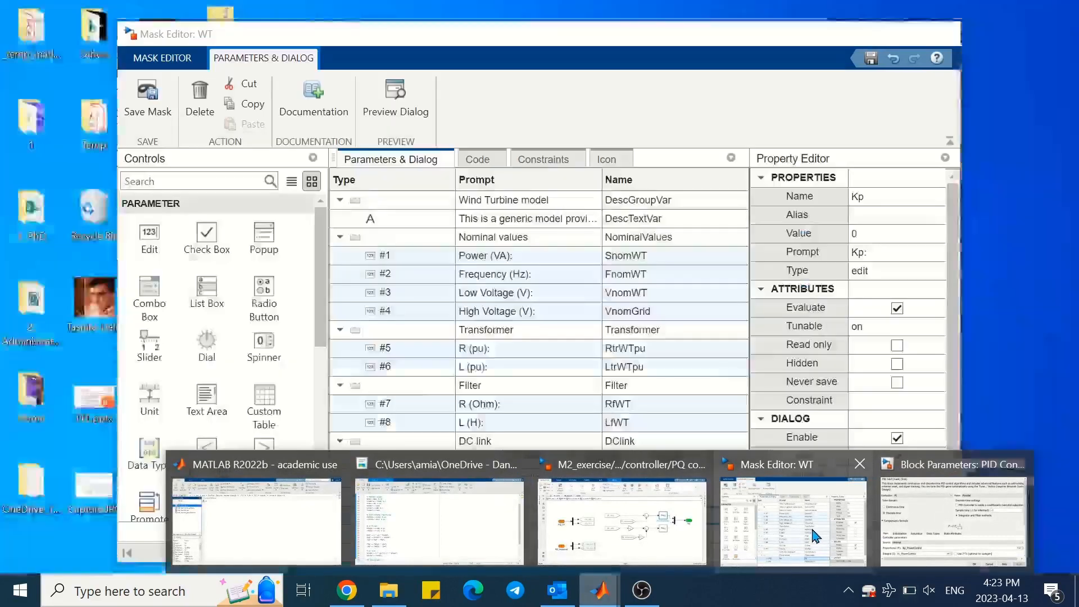
pyautogui.click(813, 523)
pyautogui.doubleClick(652, 516)
pyautogui.hotkey('ctrl', 'v')
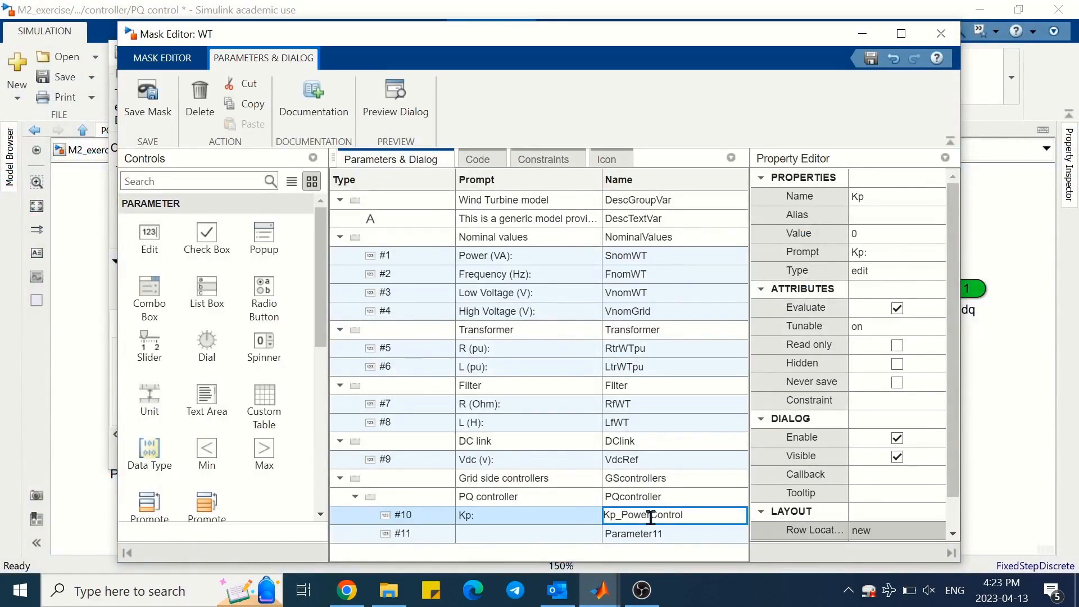
# Give the second PQ controller parameter the prompt "Ki:" and the name Ki_PowerControl.
pyautogui.doubleClick(535, 531)
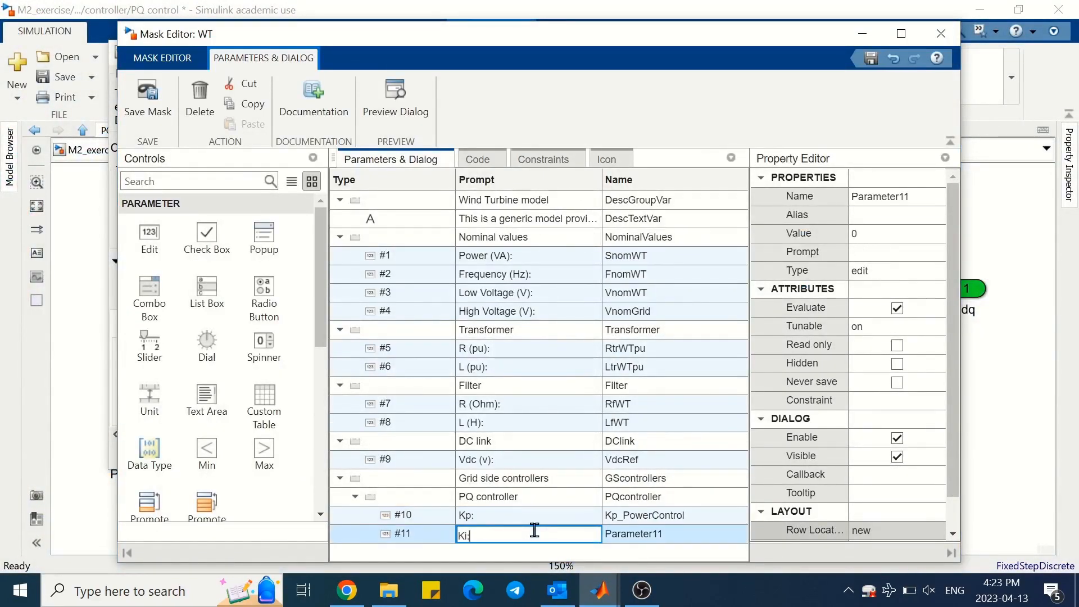
pyautogui.write('Ki:')
pyautogui.doubleClick(652, 535)
pyautogui.hotkey('ctrl', 'v')
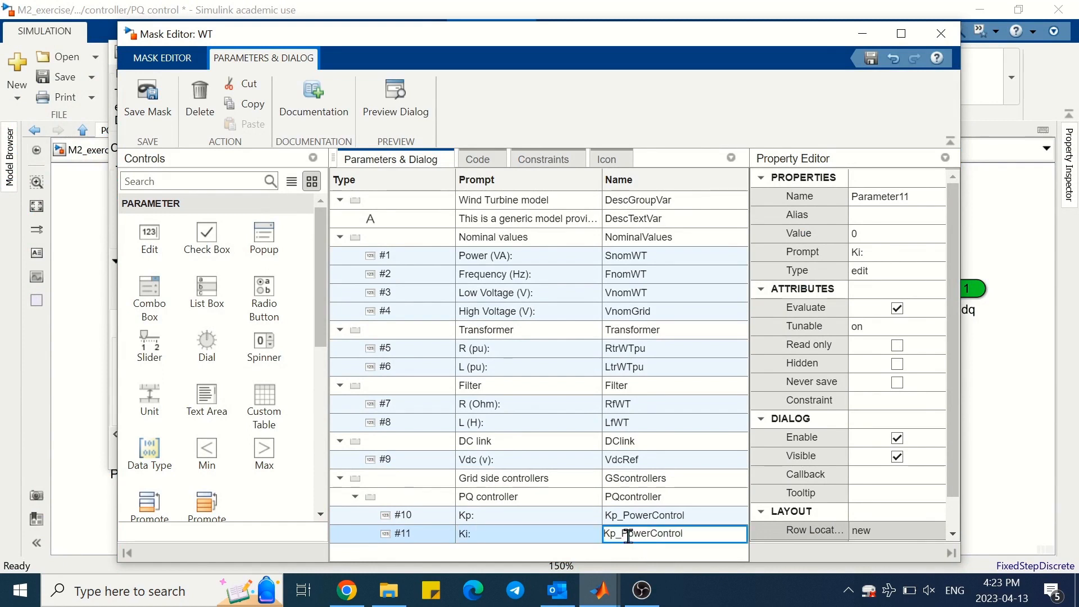
pyautogui.click(617, 533)
pyautogui.press('BackSpace')
pyautogui.write('i')
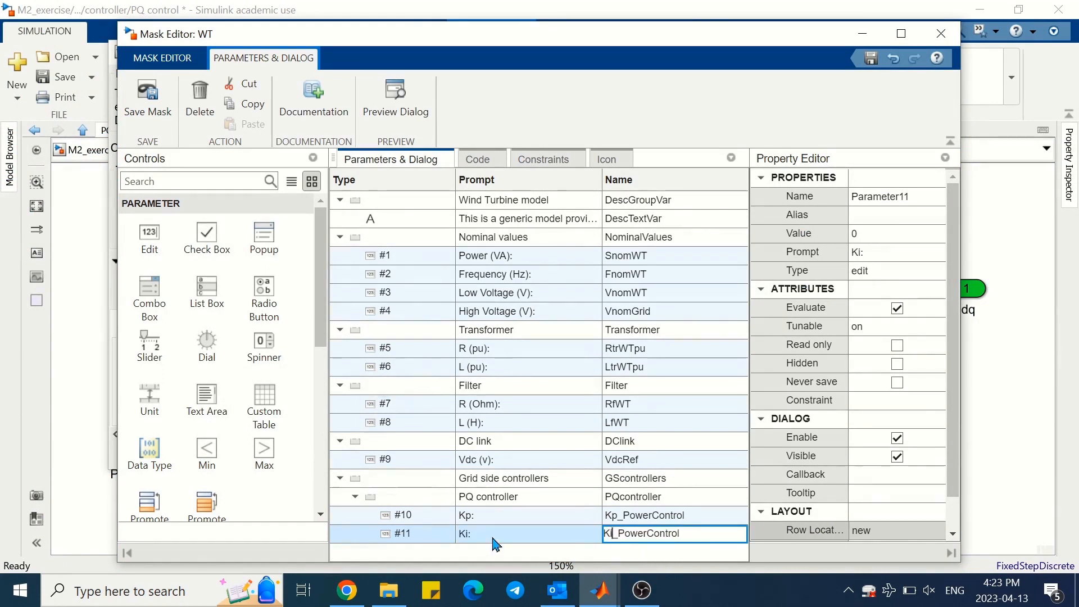
# Set the row location of the PQ controller's Ki parameter to current.
pyautogui.click(495, 537)
pyautogui.click(866, 530)
pyautogui.click(866, 509)
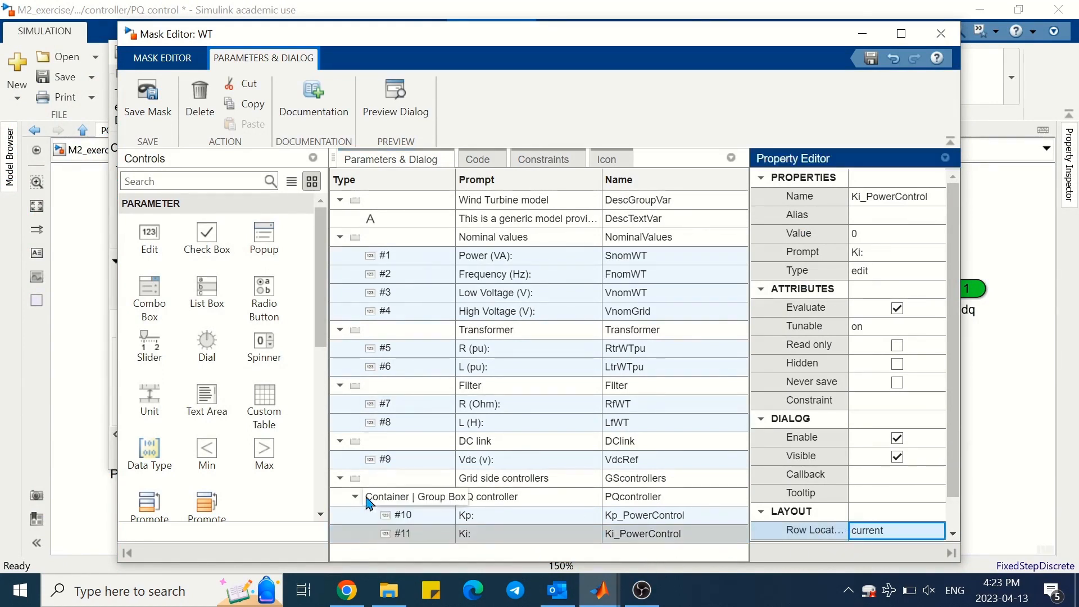
# Add a second nested group box inside Grid side controllers with the prompt "Current controller" and the name Ccontrolelr.
pyautogui.click(361, 482)
pyautogui.scroll(-5, 205, 444)
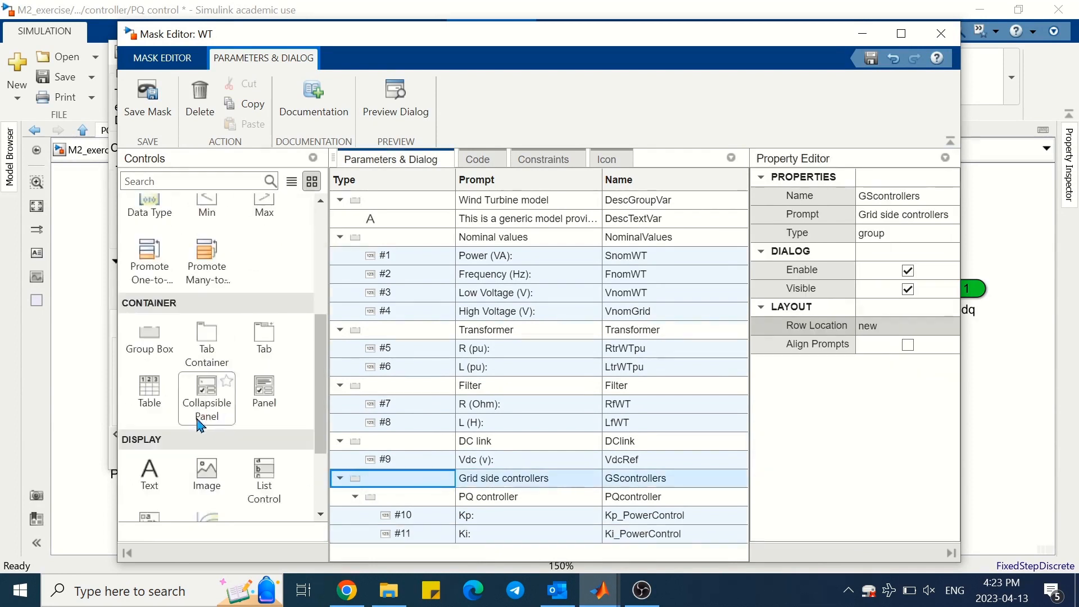
pyautogui.click(151, 337)
pyautogui.moveTo(813, 37); pyautogui.dragTo(834, 16)
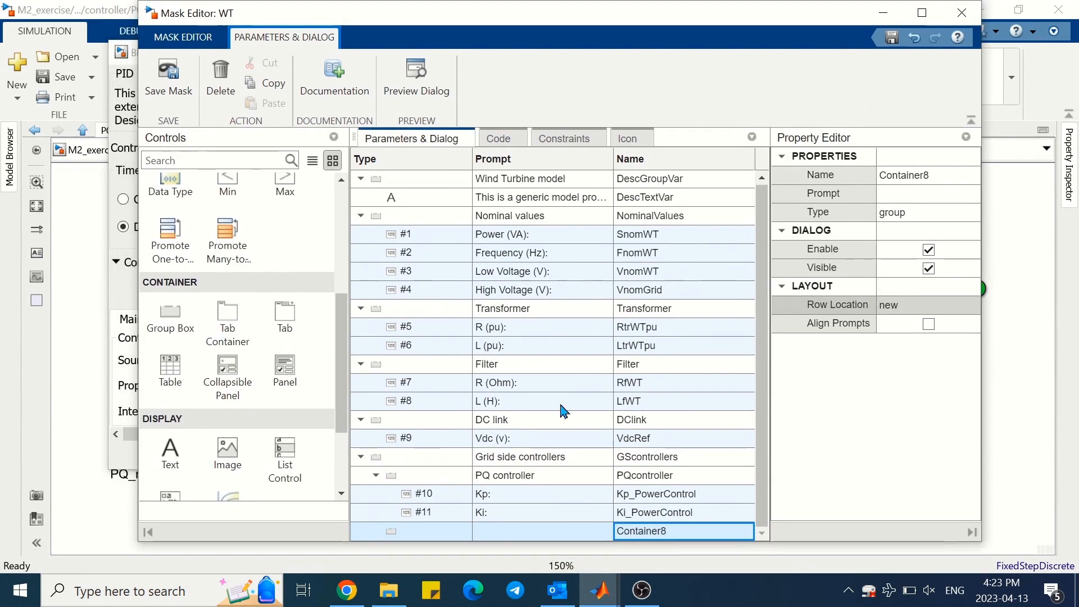
pyautogui.doubleClick(504, 527)
pyautogui.write('C')
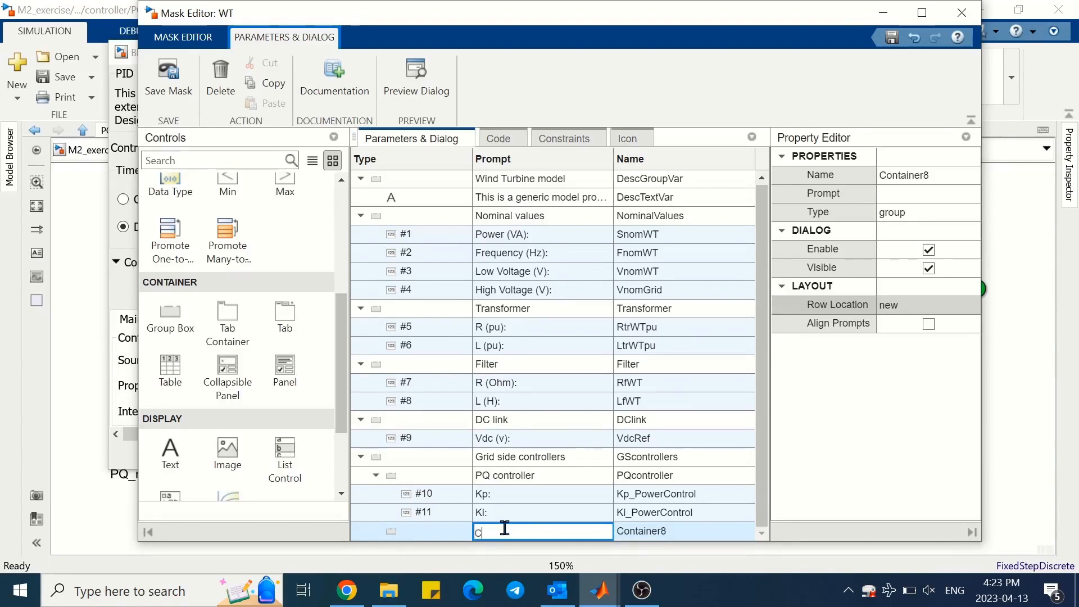
pyautogui.write('urrent controller')
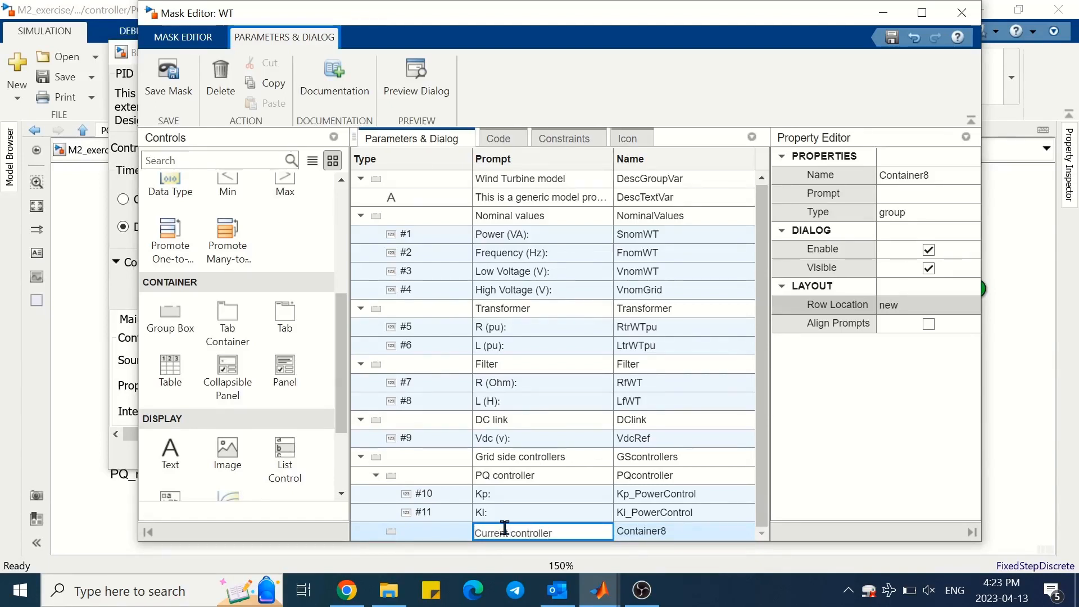
pyautogui.doubleClick(633, 531)
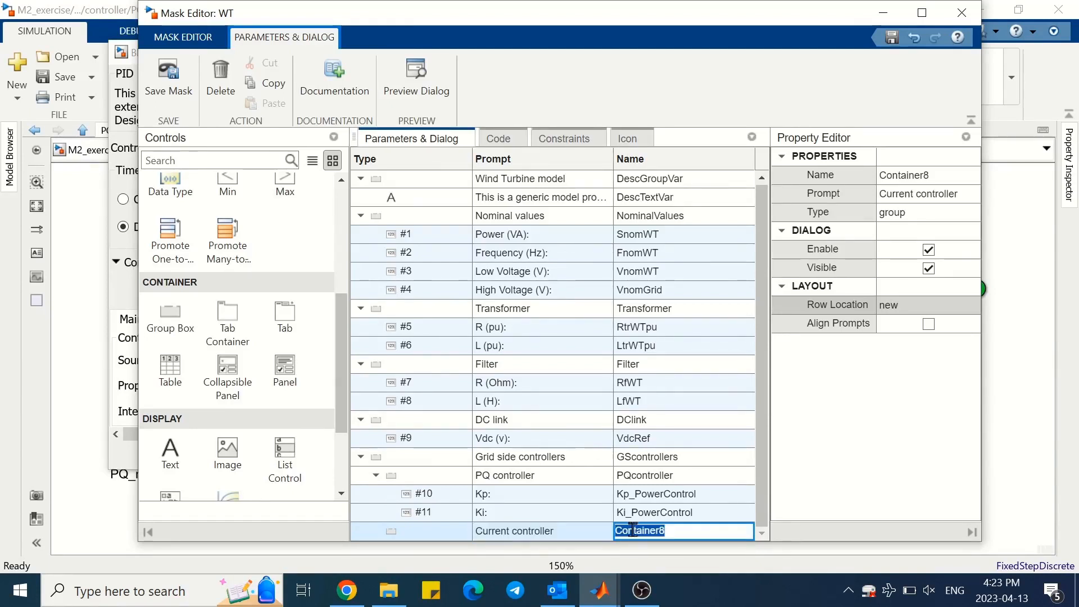
pyautogui.write('Ccontrol')
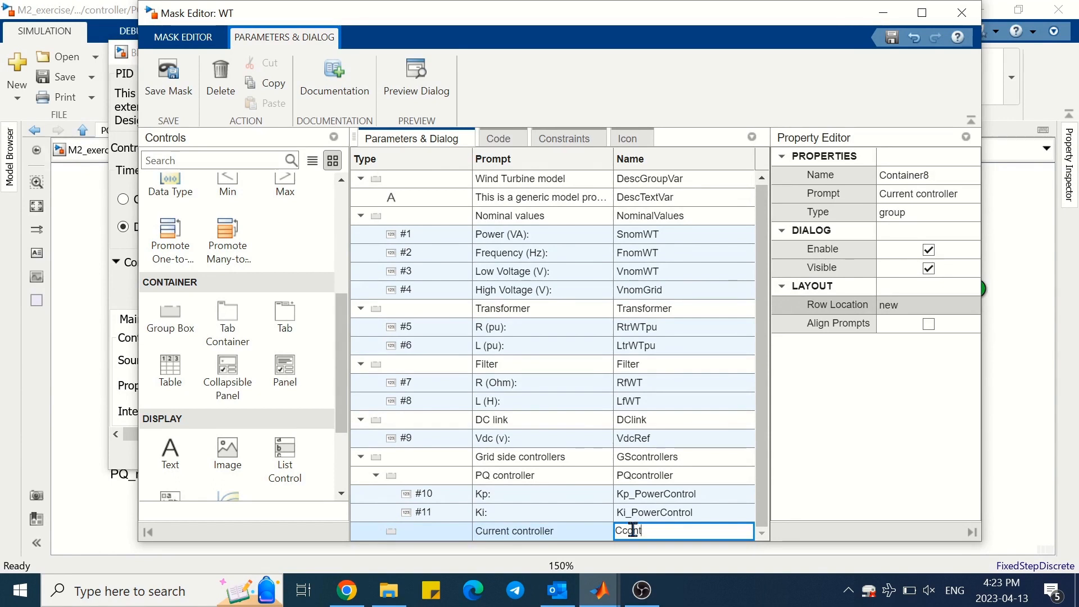
pyautogui.write('elr')
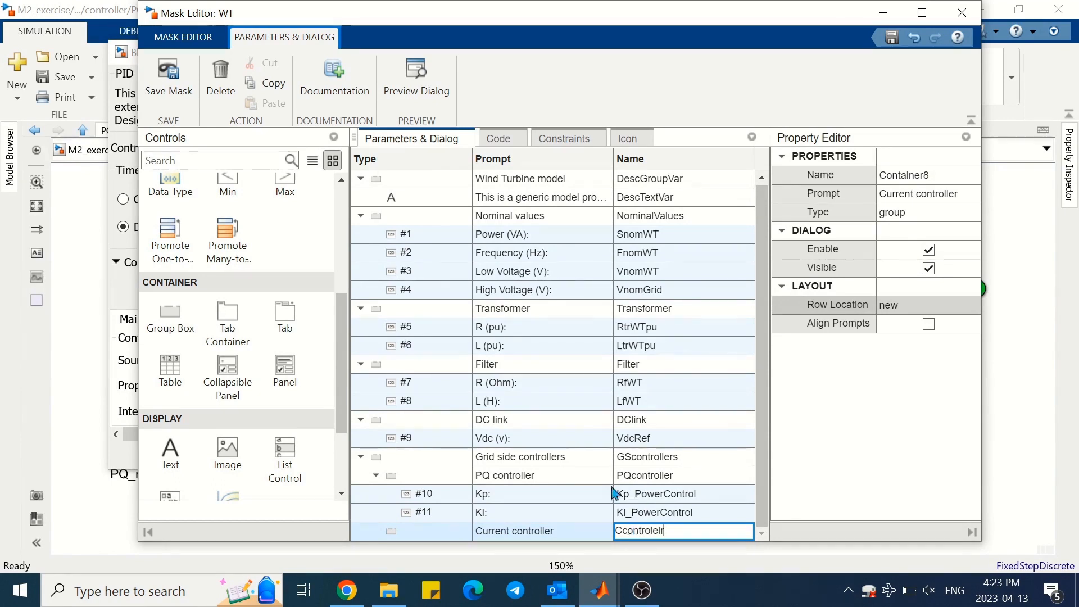
pyautogui.press('Return')
# Add two edit parameters to the Current controller group with the prompts "Kp:" and "Ki:".
pyautogui.scroll(5, 224, 310)
pyautogui.click(170, 216)
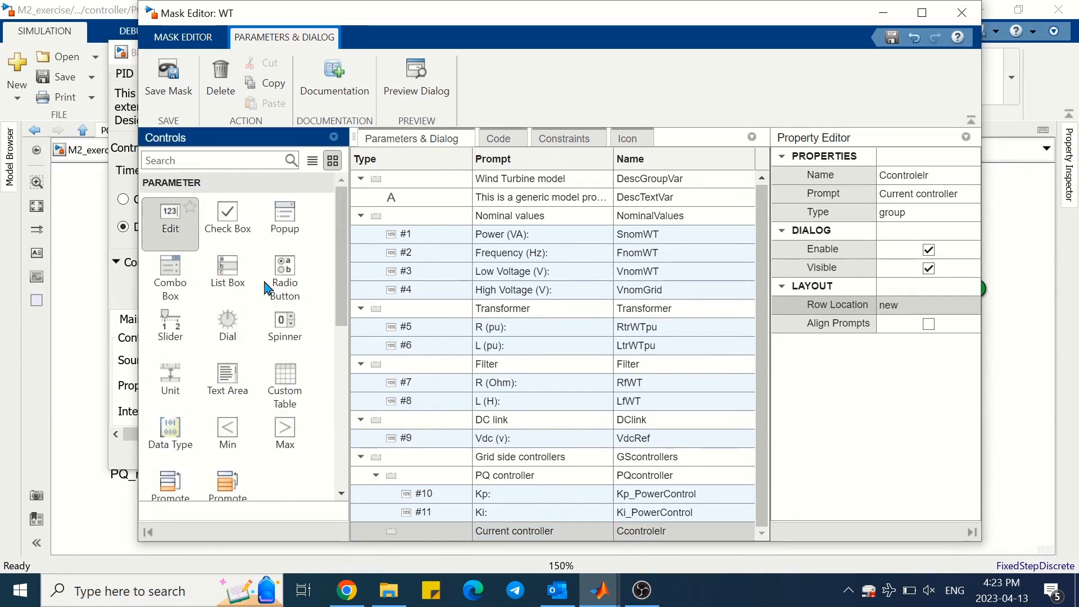
pyautogui.click(170, 217)
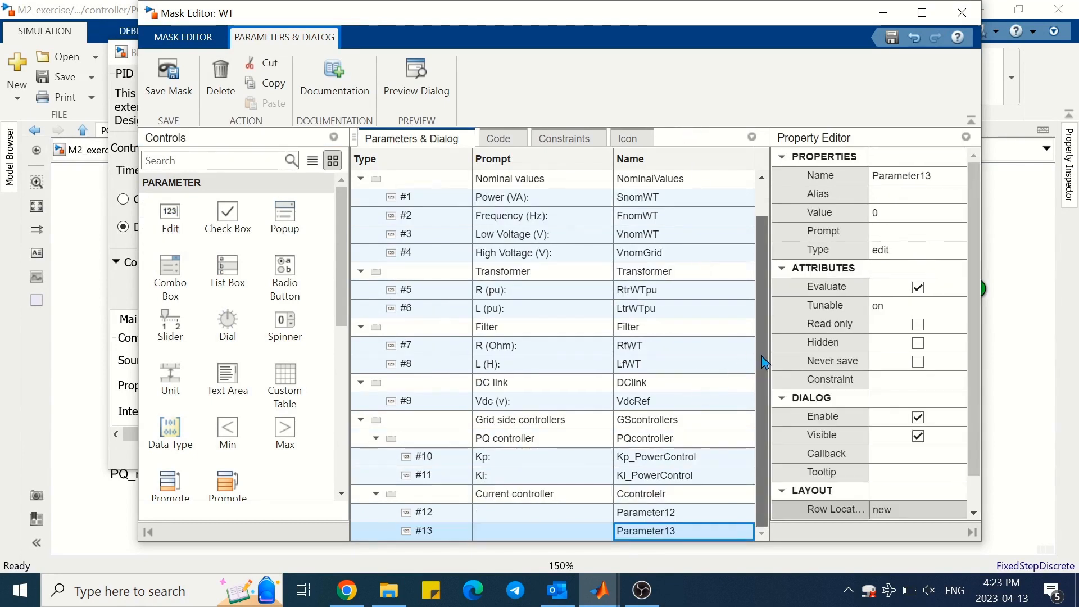
pyautogui.doubleClick(497, 513)
pyautogui.write('K')
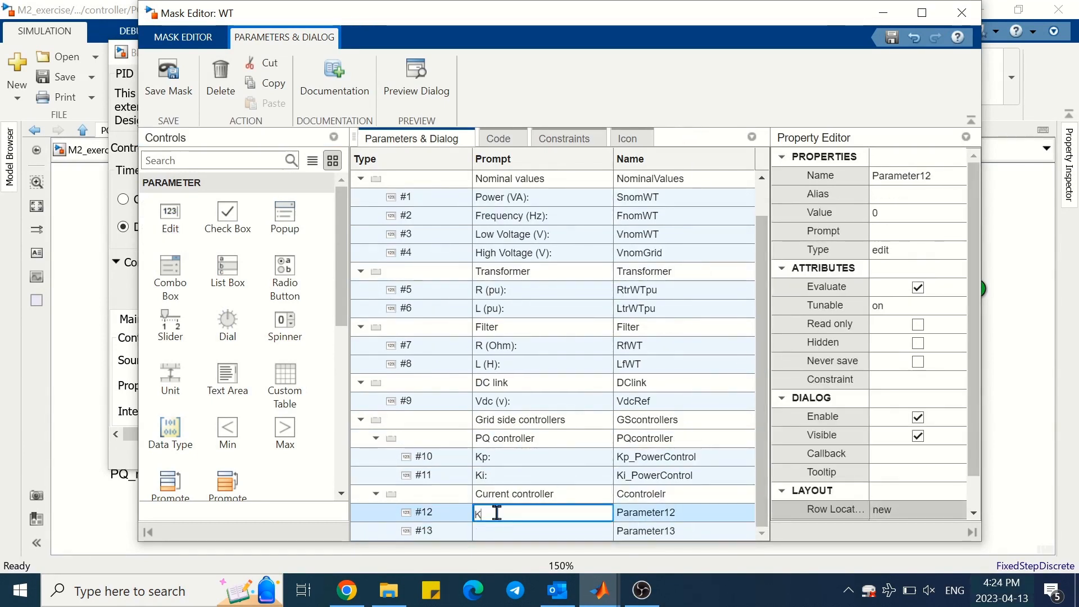
pyautogui.write('p:')
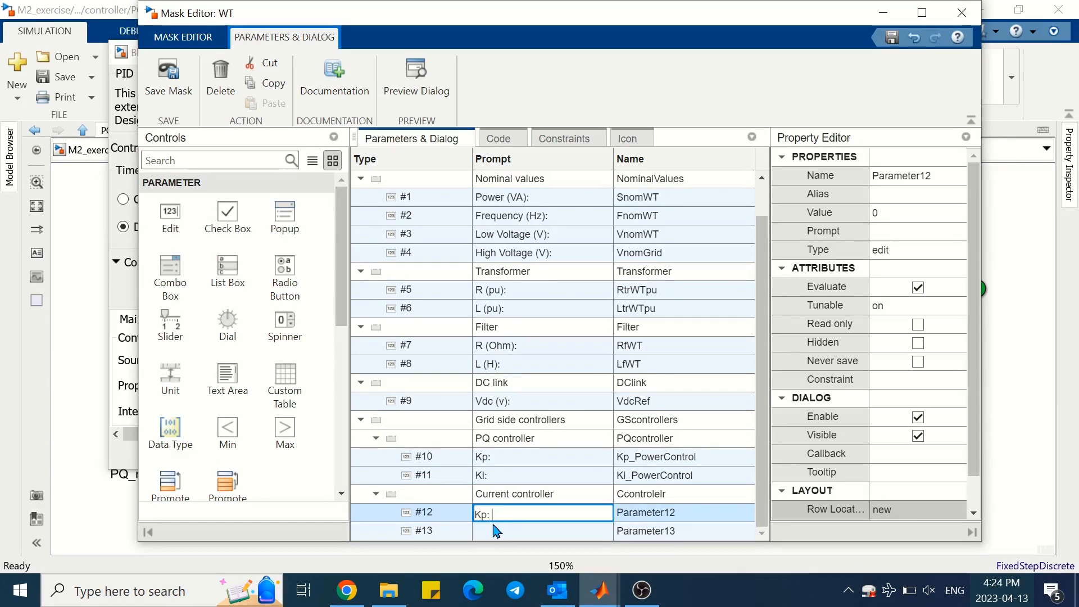
pyautogui.doubleClick(491, 532)
pyautogui.write('Ki:')
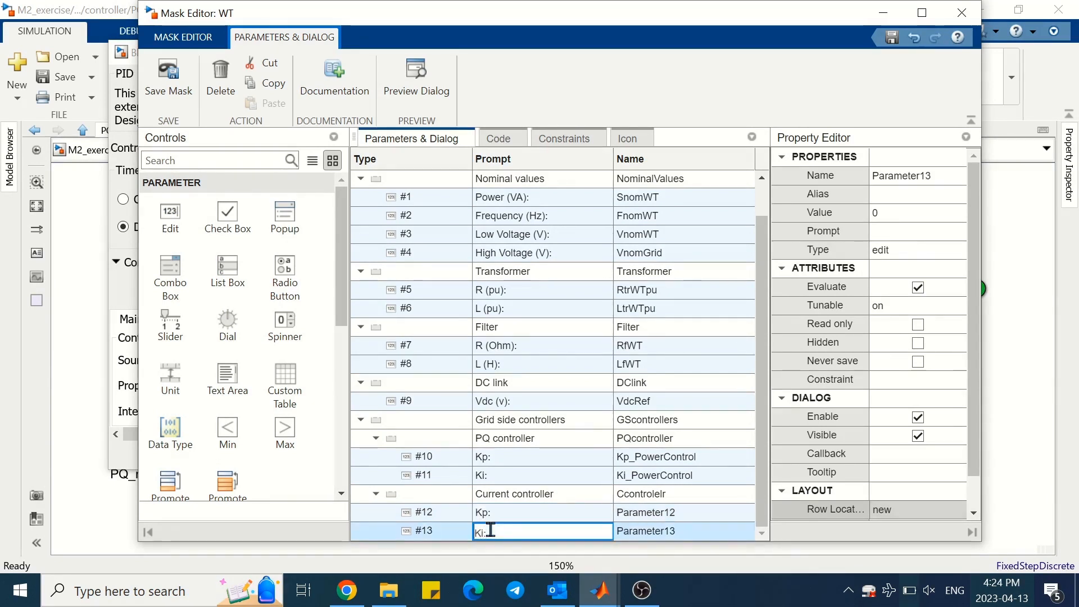
# Name the two Current controller parameters Kp_CurrentControl and Ki_CurrentControl.
pyautogui.click(663, 518)
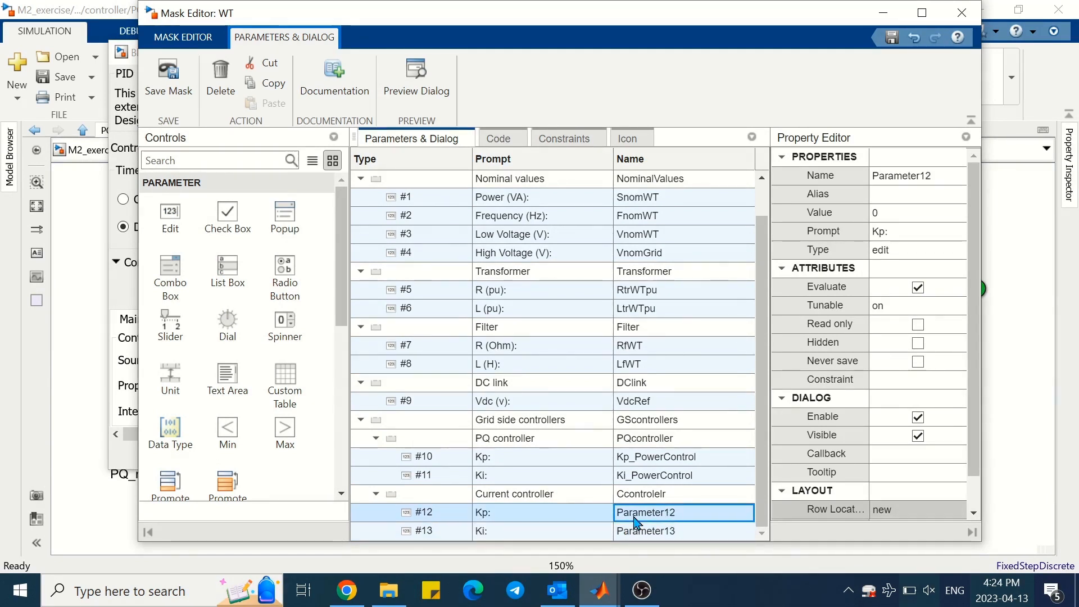
pyautogui.click(635, 519)
pyautogui.write('K')
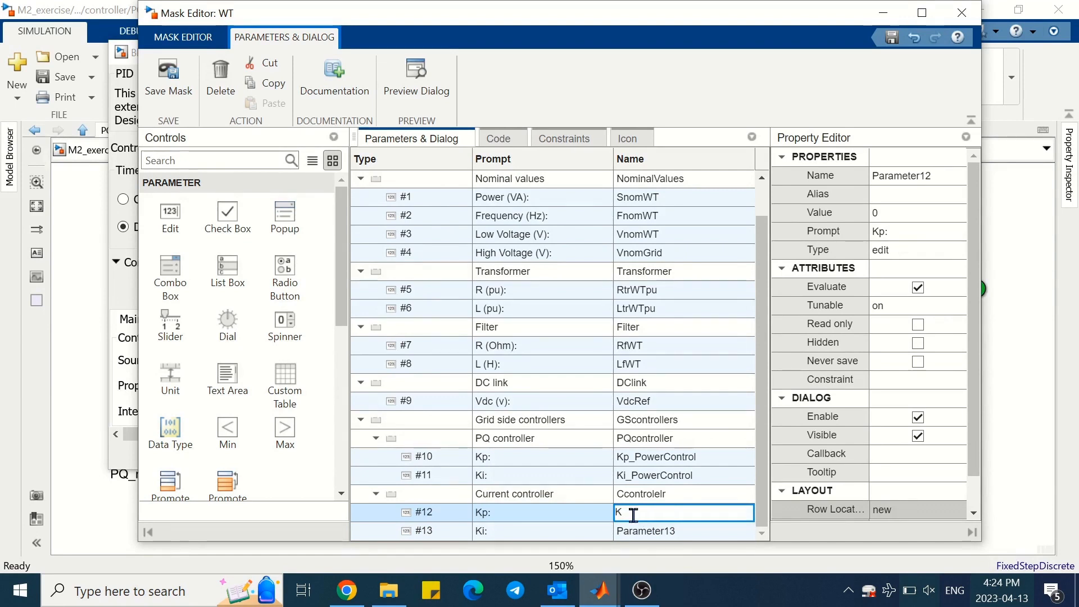
pyautogui.write('p_Curr')
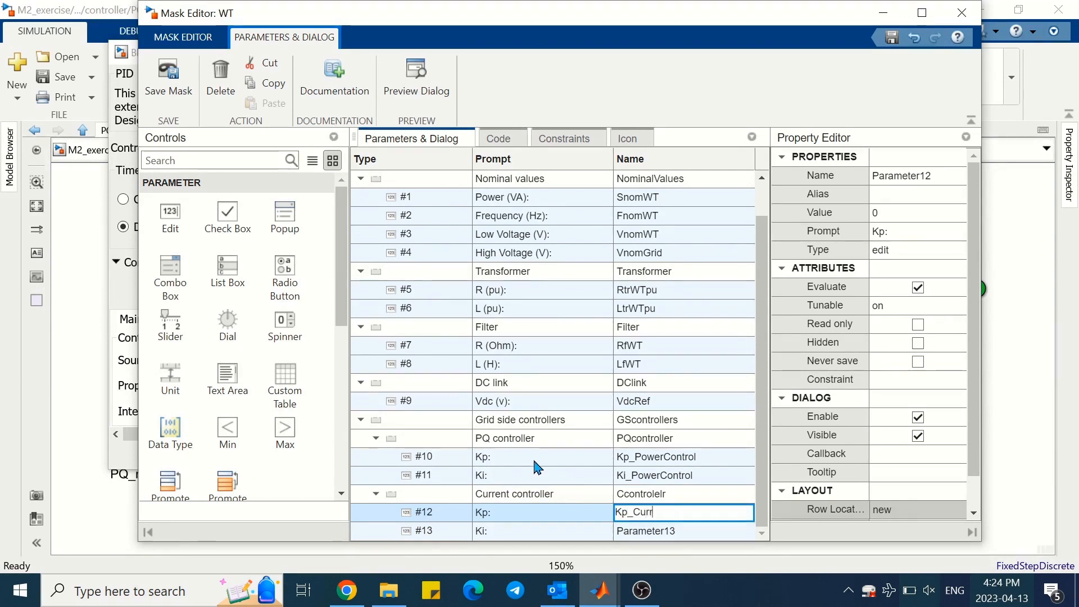
pyautogui.write('entControl')
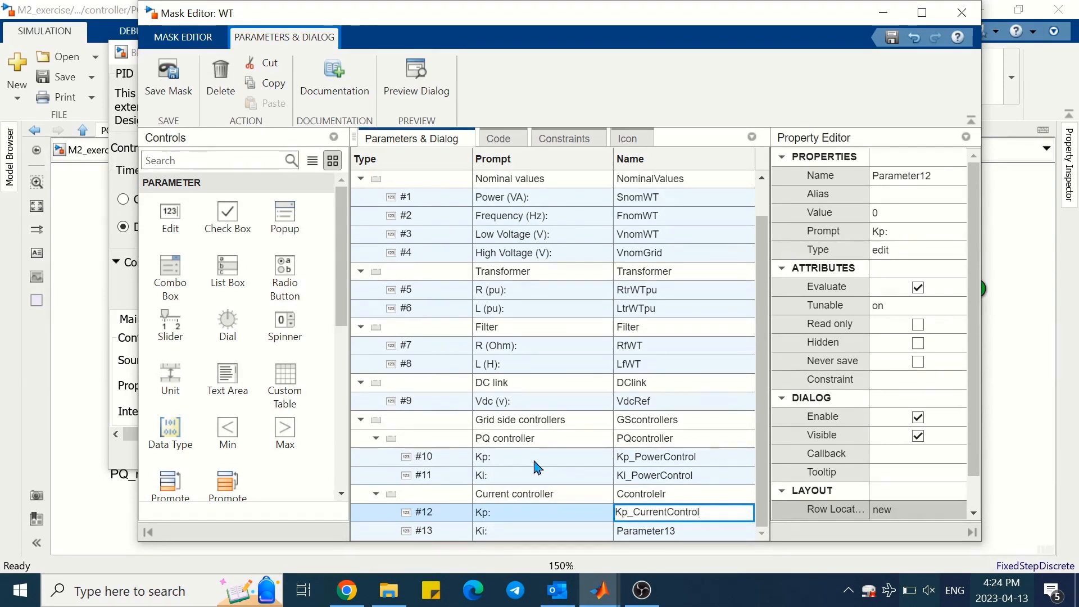
pyautogui.click(654, 530)
pyautogui.write('Ki_C')
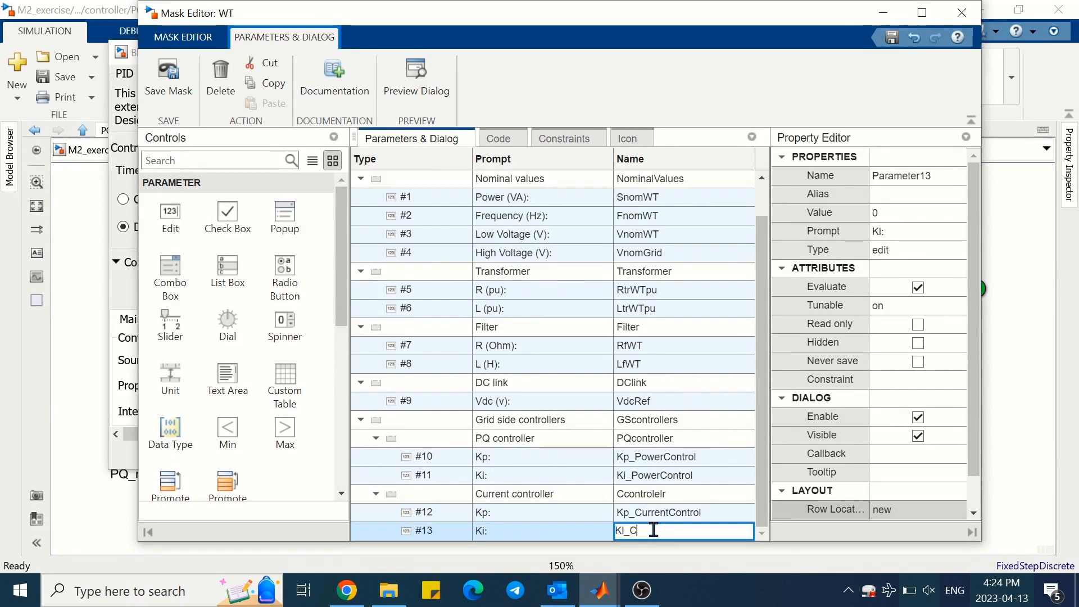
pyautogui.write('urrentControl')
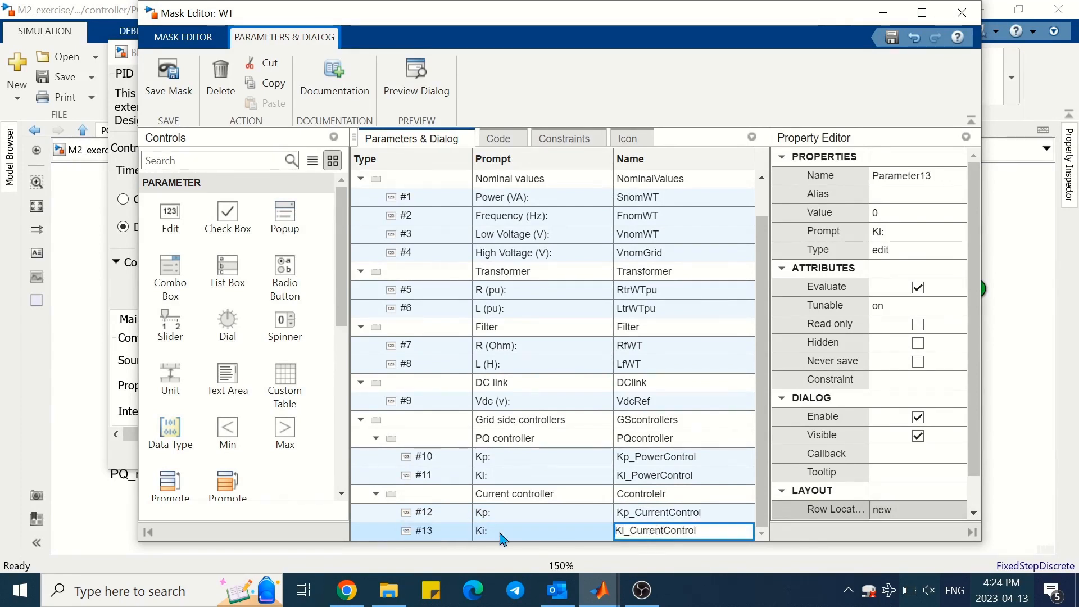
# Set the row location of the Current controller's Ki parameter to current.
pyautogui.press('Return')
pyautogui.click(916, 509)
pyautogui.click(888, 490)
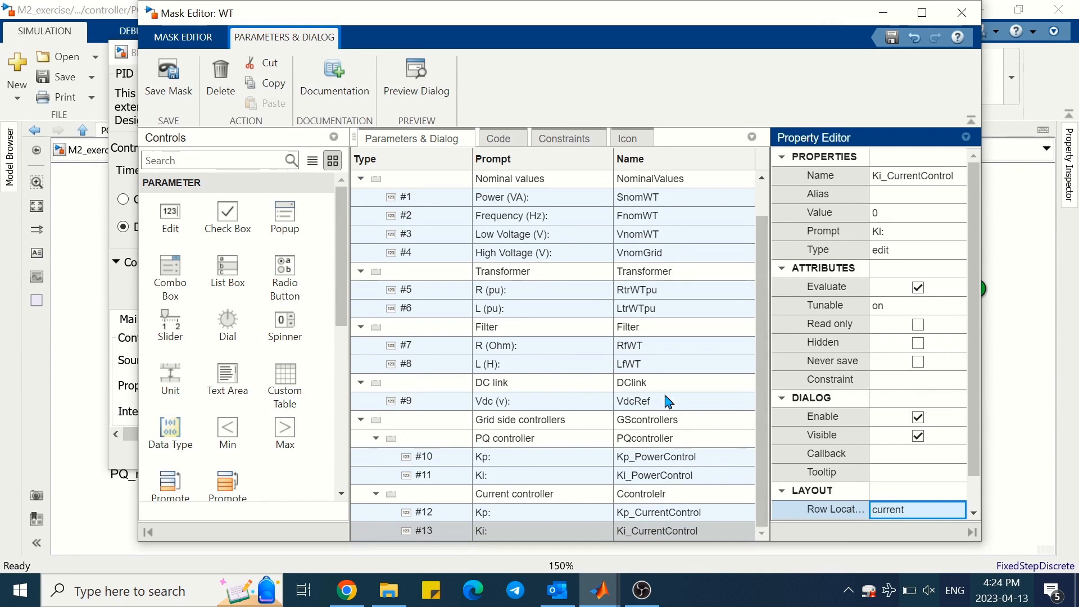
# Save the WT mask, close the mask editor and return to the top level of M2_exercise.
pyautogui.click(892, 38)
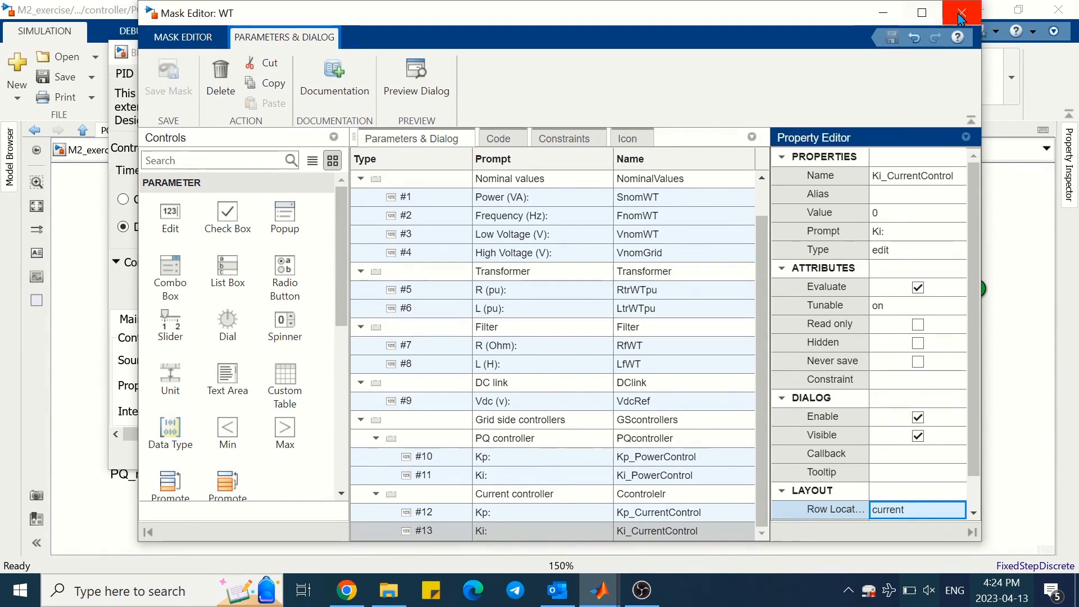
pyautogui.click(962, 12)
pyautogui.click(90, 150)
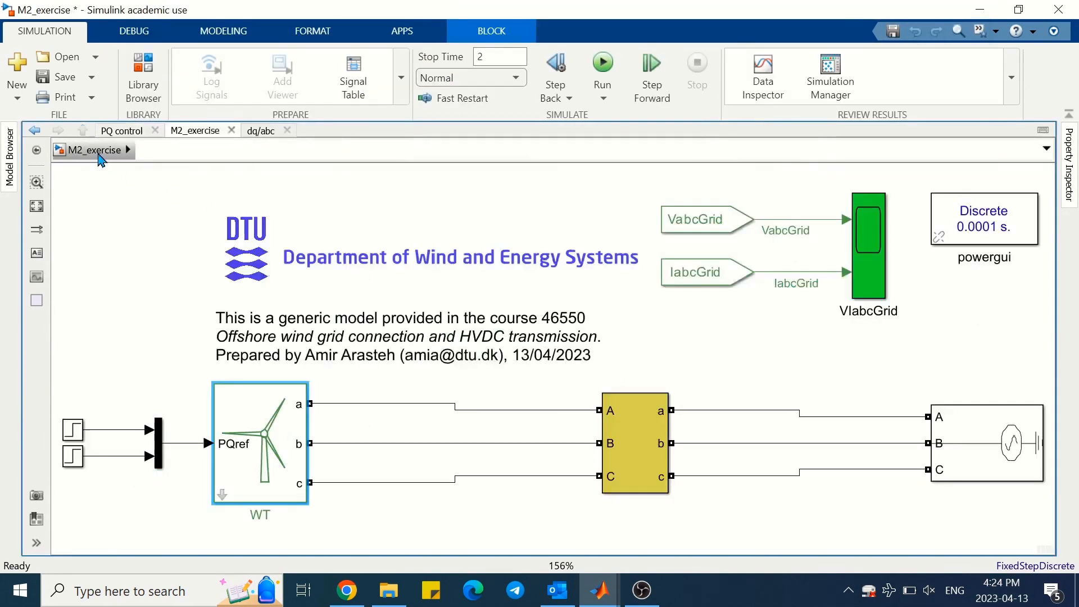
# In the WT block parameters, set the Filter R (Ohm) to RfWT and L (H) to LfWT.
pyautogui.doubleClick(279, 442)
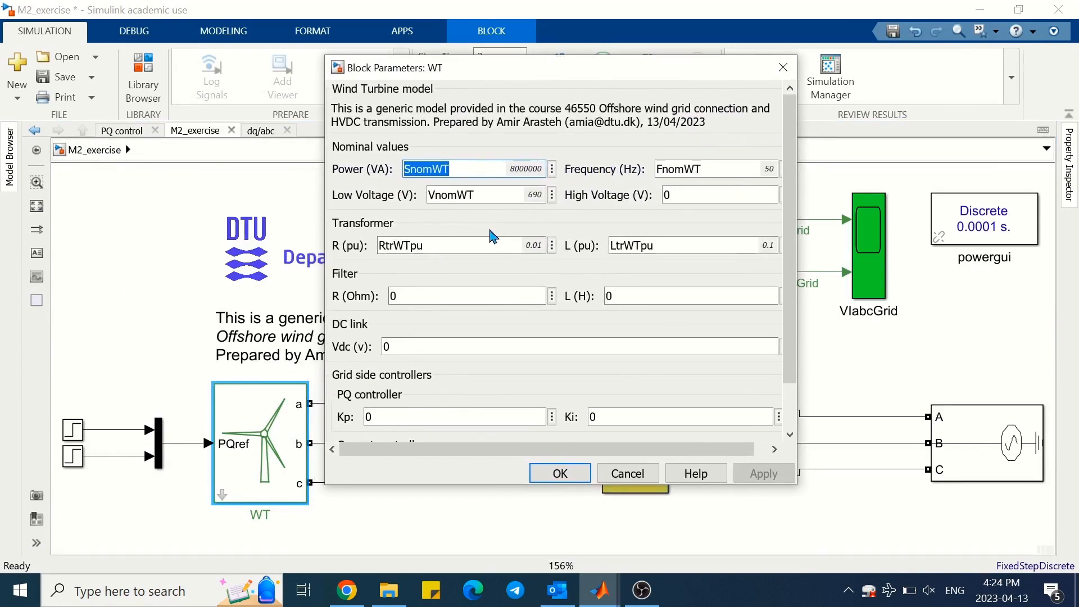
pyautogui.click(489, 229)
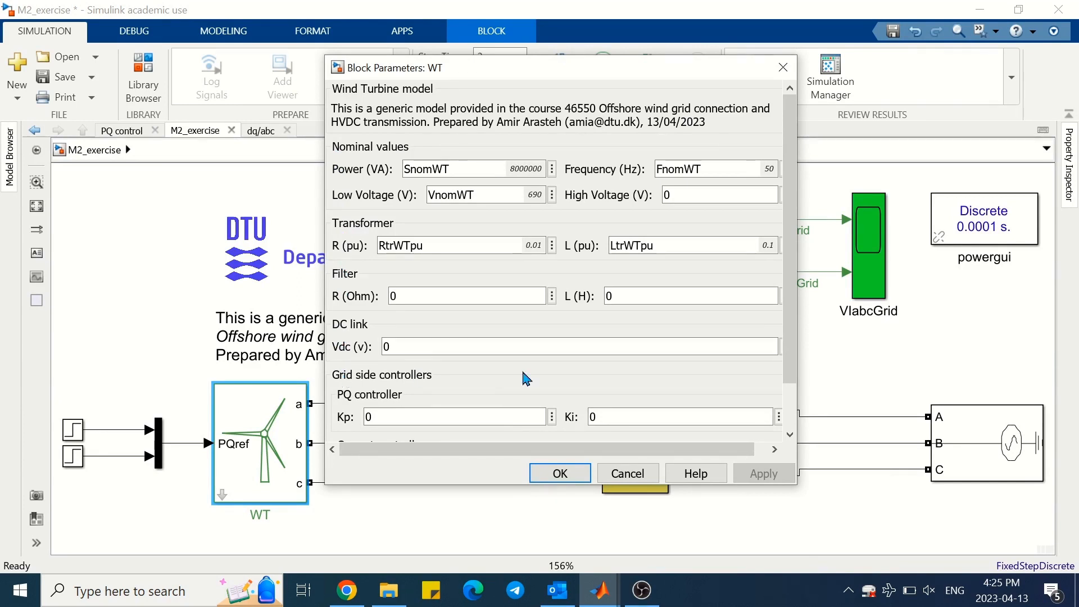
pyautogui.scroll(-1, 568, 378)
pyautogui.click(437, 263)
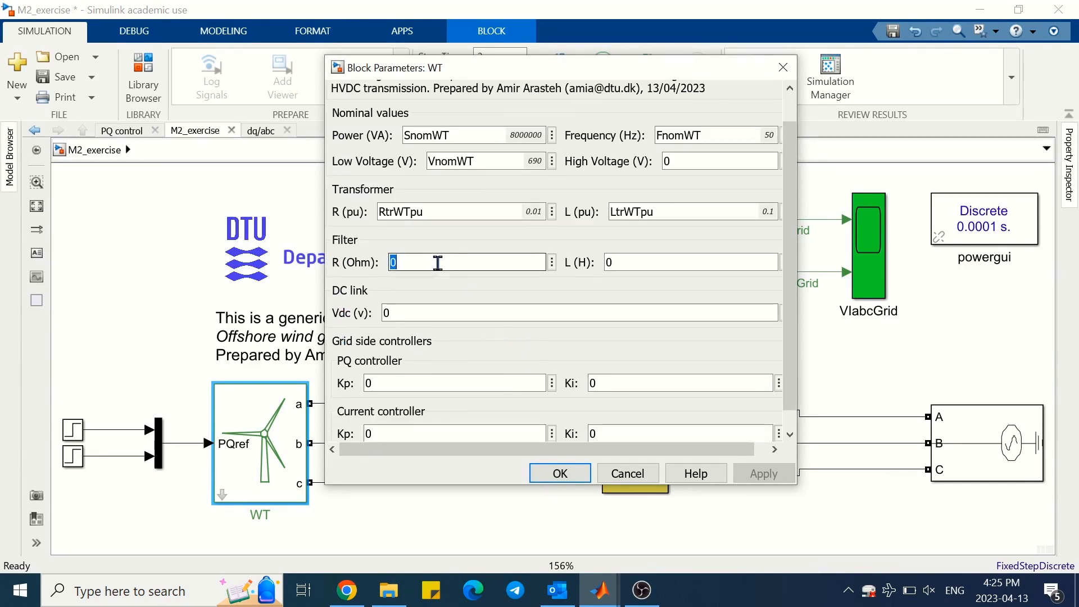
pyautogui.write('Rf')
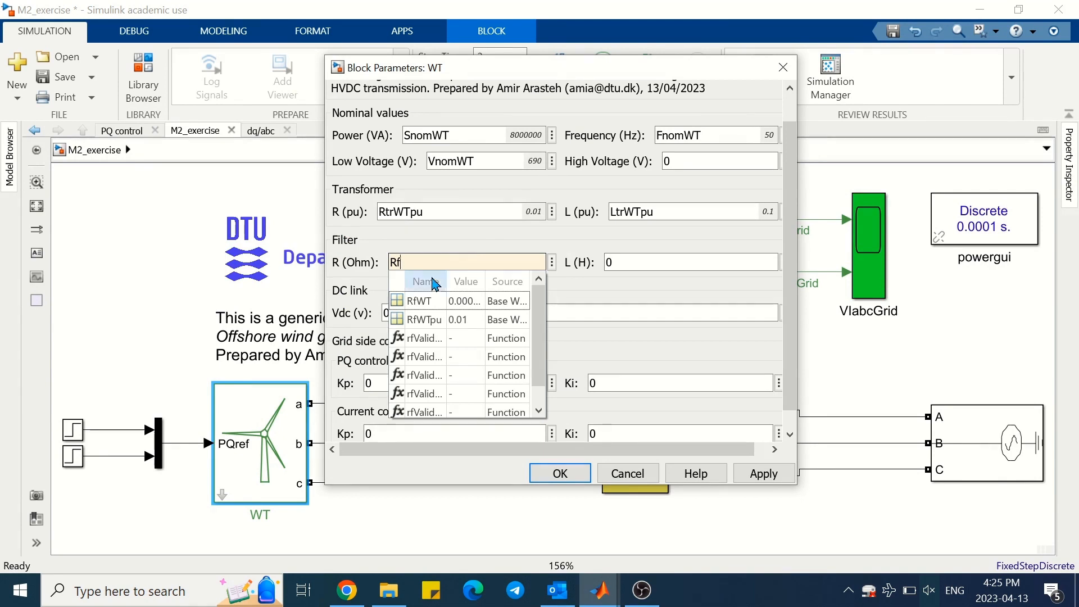
pyautogui.click(421, 302)
pyautogui.click(641, 262)
pyautogui.write('L')
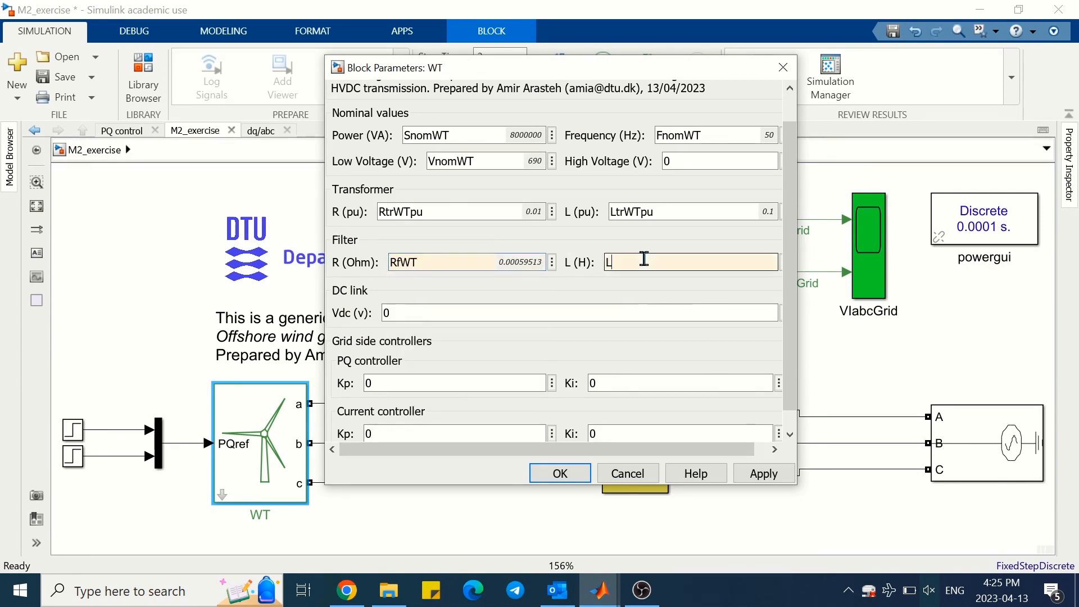
pyautogui.write('fW')
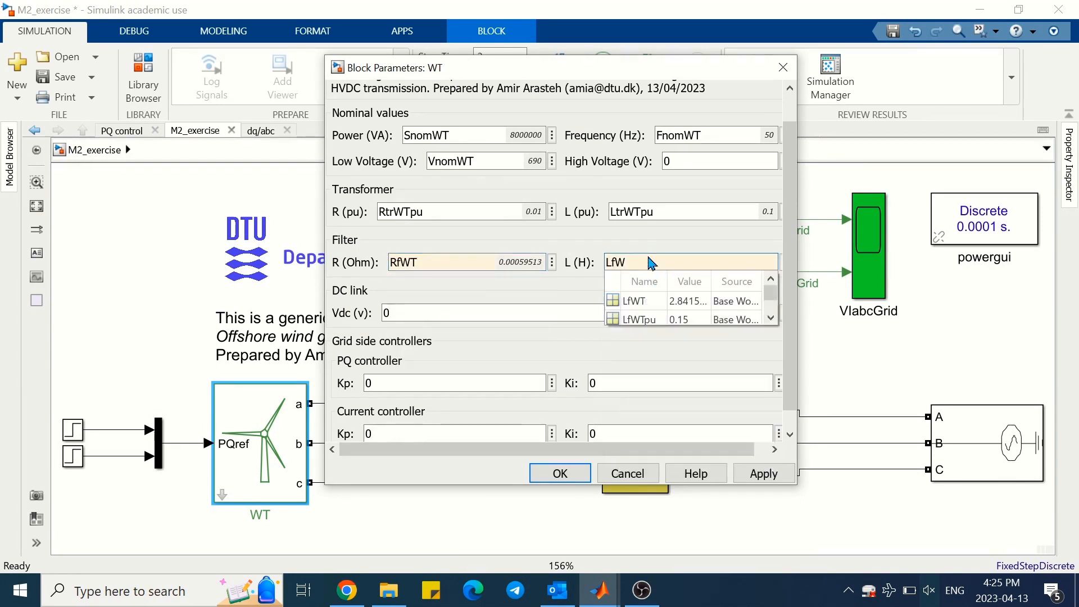
pyautogui.click(638, 301)
# Set the DC link Vdc (v) parameter to VdcRef.
pyautogui.click(531, 313)
pyautogui.write('Vd')
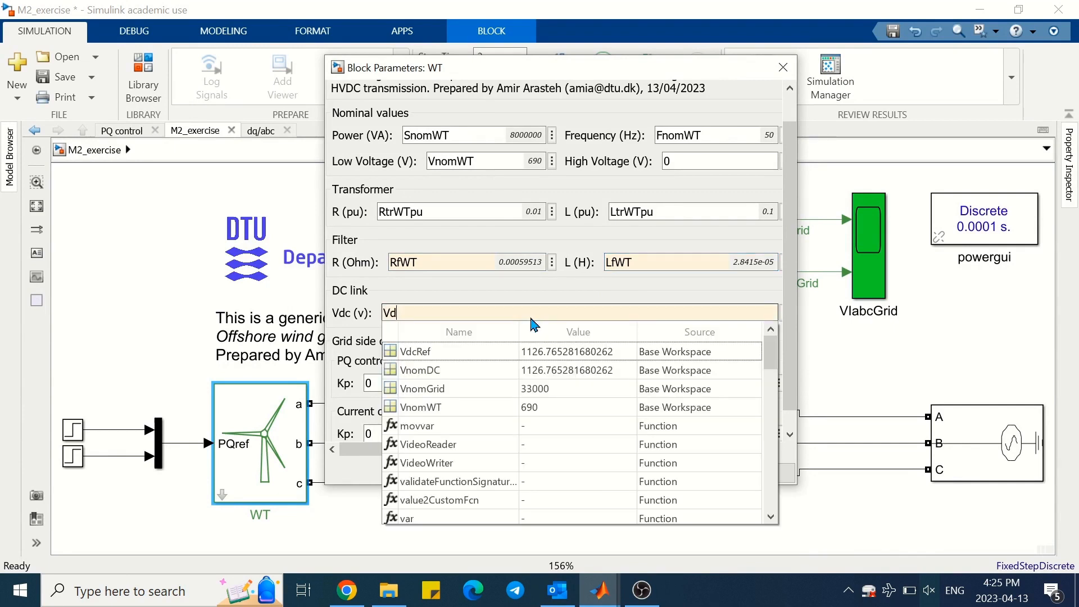
pyautogui.click(453, 351)
# Set the PQ controller's Kp to Kp_PowerControl and its Ki to Ki_PowerControl.
pyautogui.click(417, 384)
pyautogui.write('Kp')
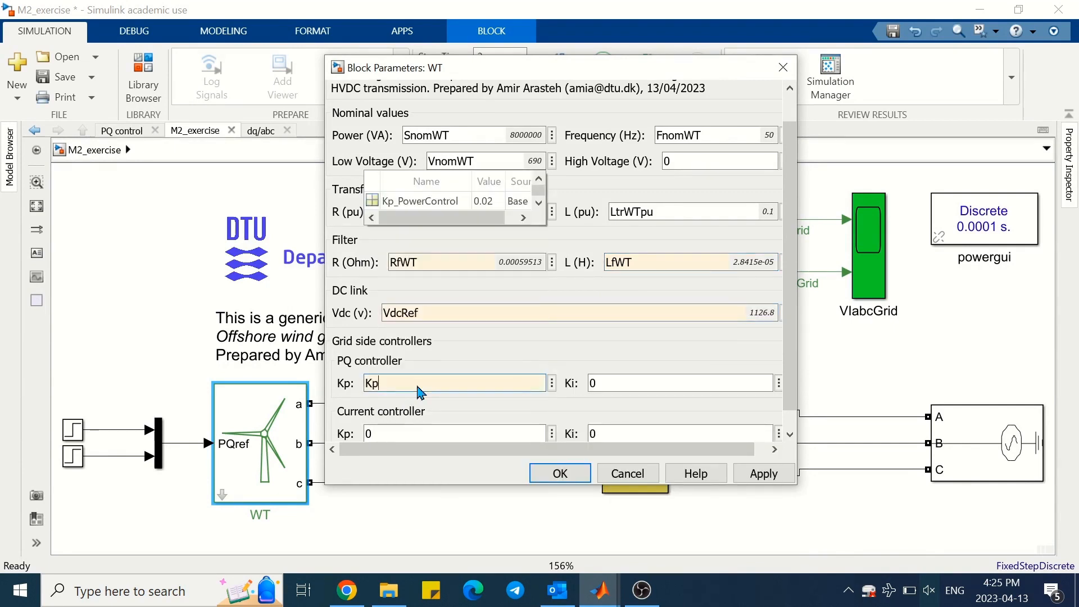
pyautogui.click(426, 201)
pyautogui.click(669, 384)
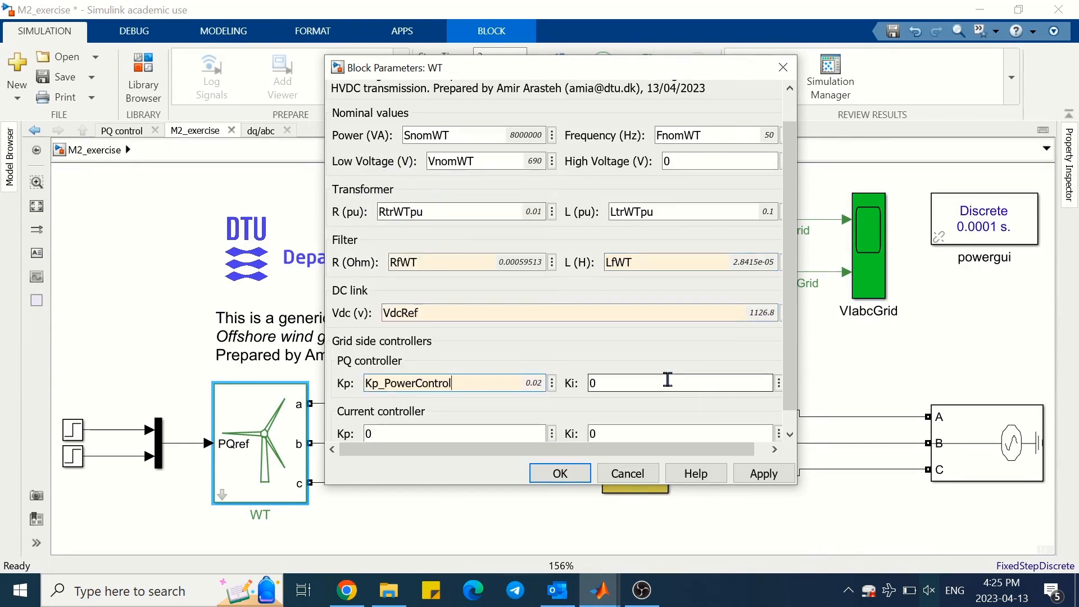
pyautogui.write('Ki')
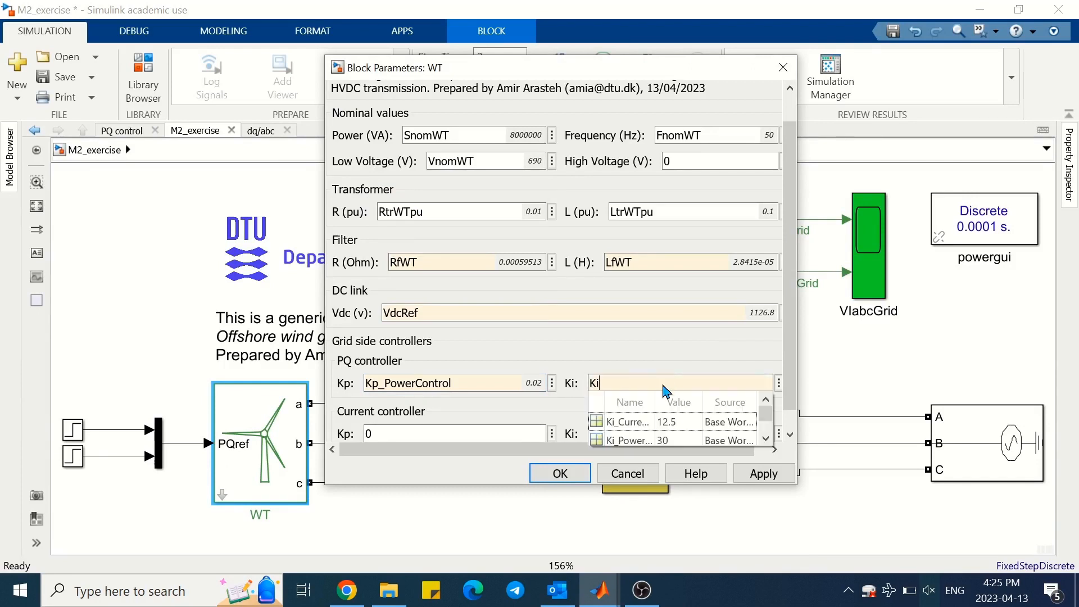
pyautogui.click(630, 440)
# Set the Current controller's Kp to Kp_CurrentControl and Ki to Ki_CurrentControl, and accept the WT block parameters.
pyautogui.scroll(-1, 439, 412)
pyautogui.click(433, 413)
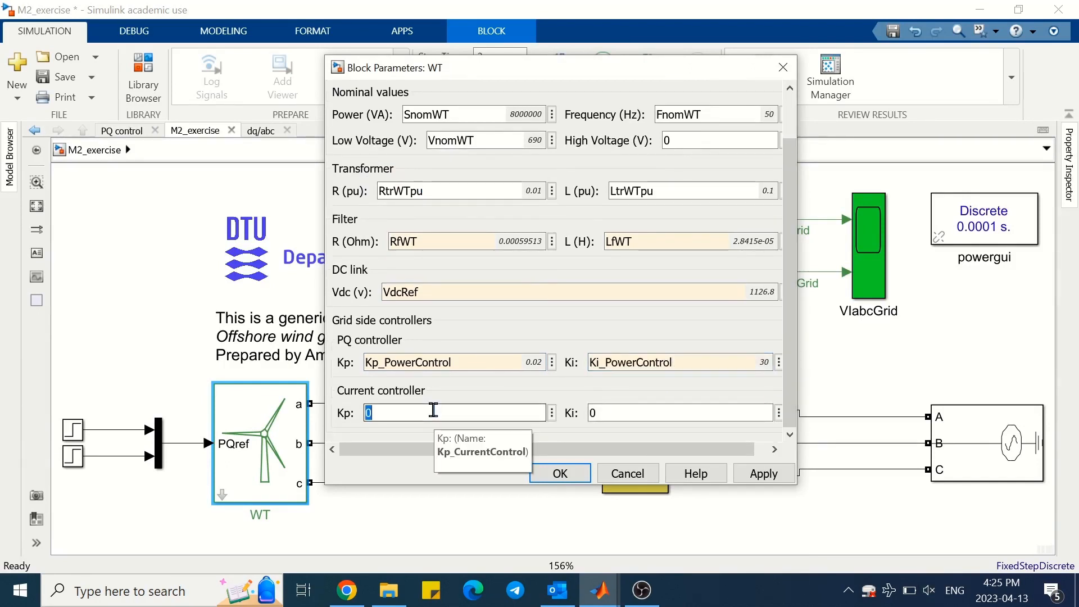
pyautogui.write('p')
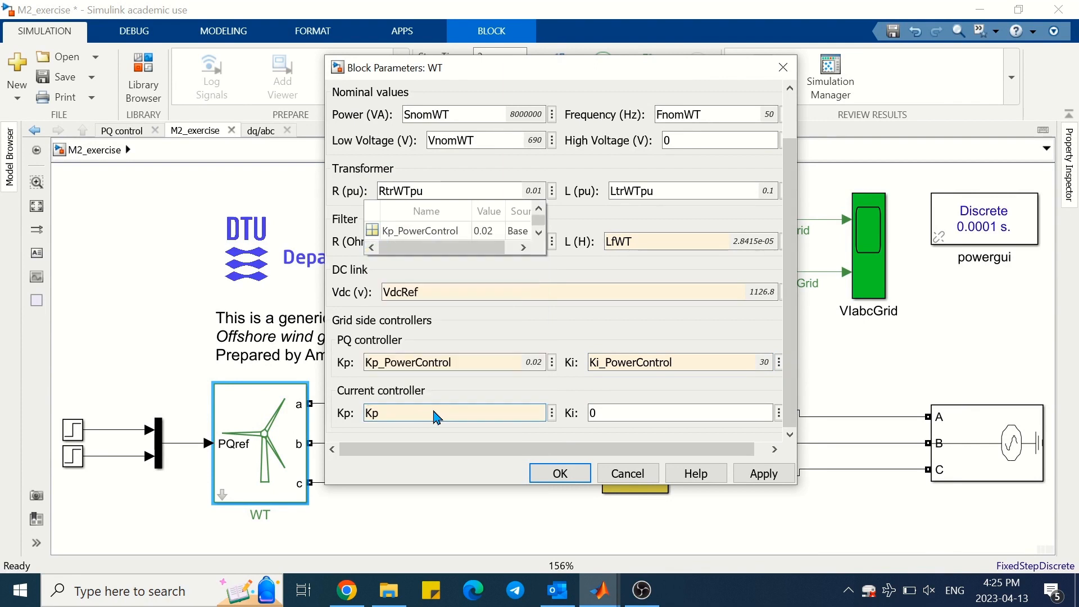
pyautogui.write('_')
pyautogui.click(475, 452)
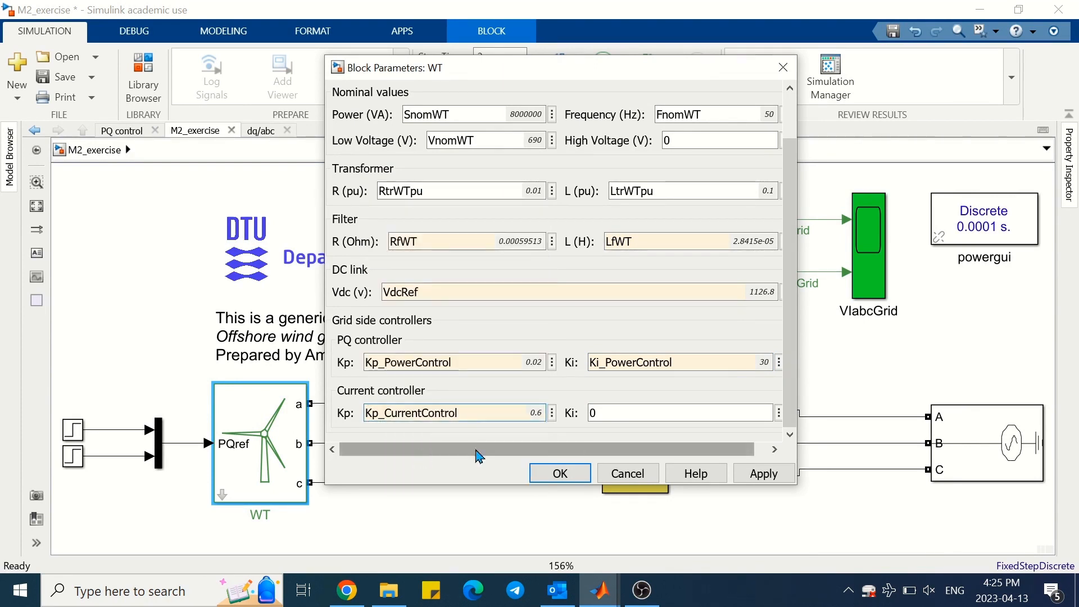
pyautogui.doubleClick(622, 412)
pyautogui.write('Ki_')
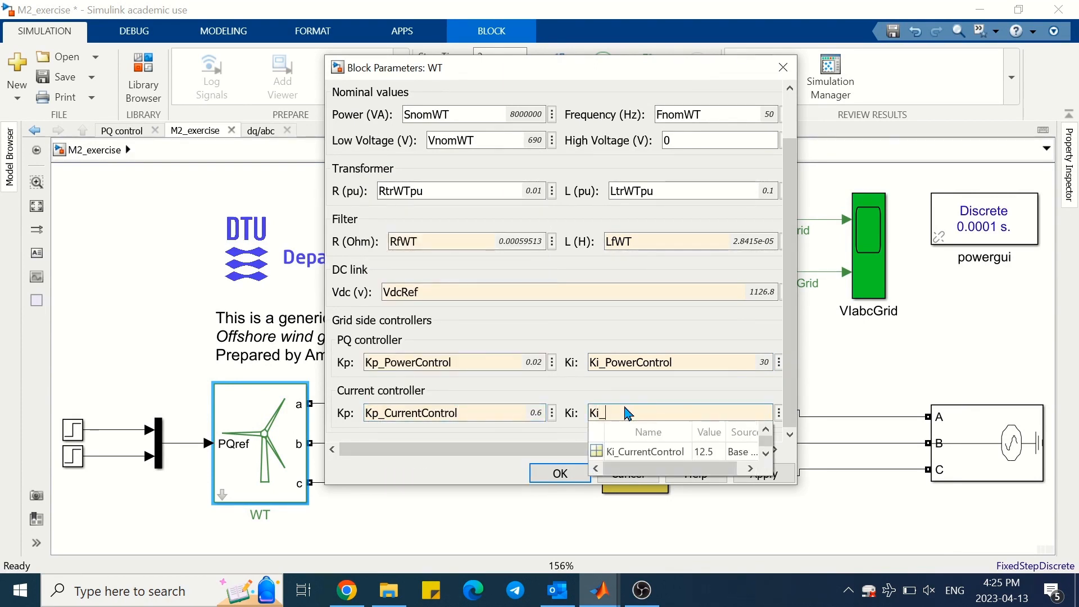
pyautogui.click(635, 451)
pyautogui.click(583, 477)
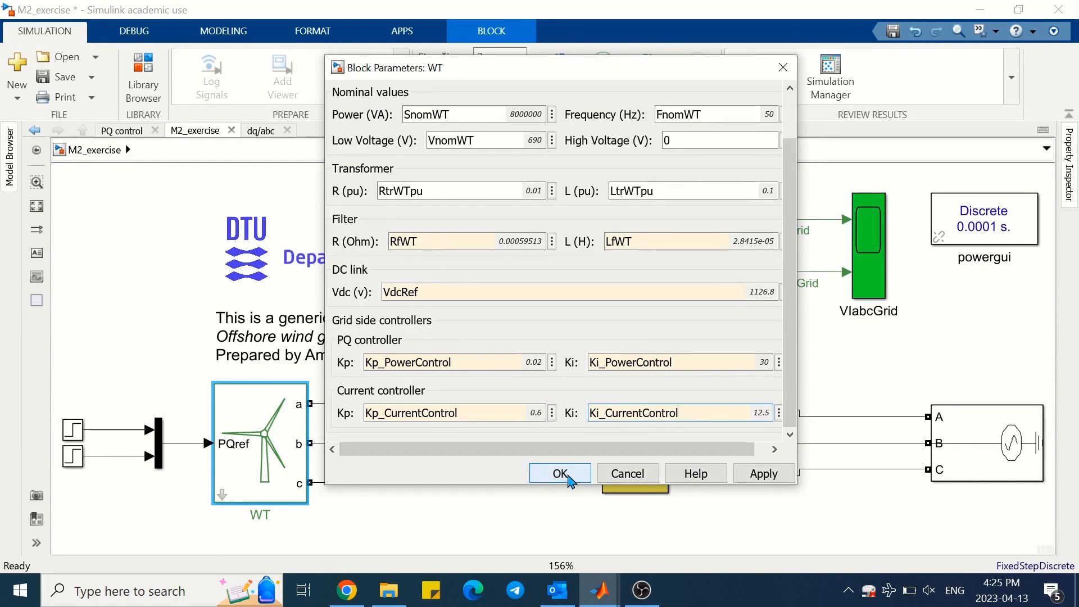
pyautogui.click(459, 515)
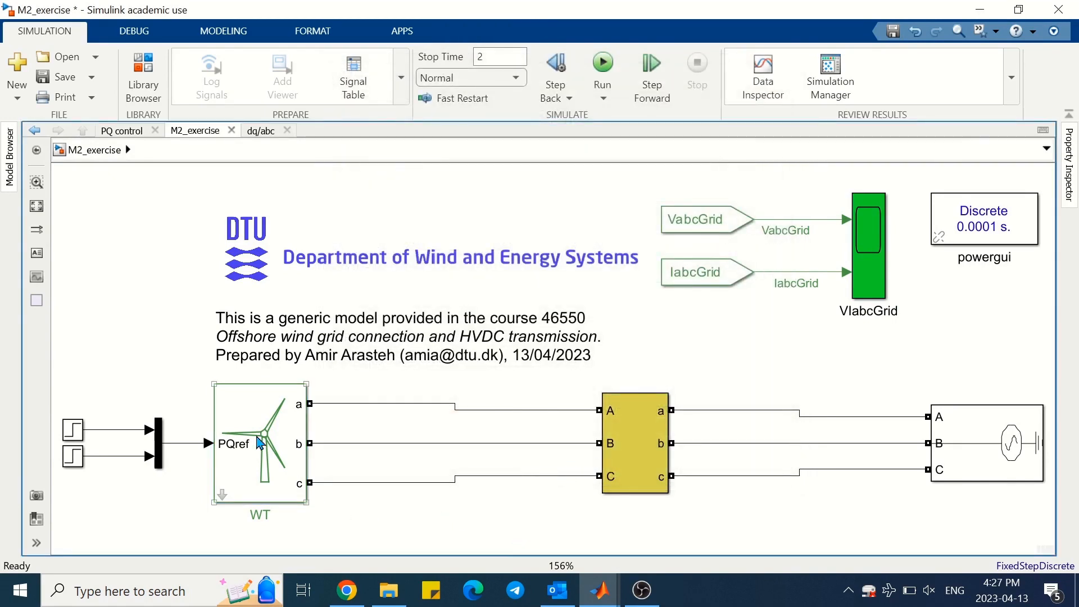
# Reopen the WT block's mask for editing.
pyautogui.click(259, 443)
pyautogui.rightClick(259, 443)
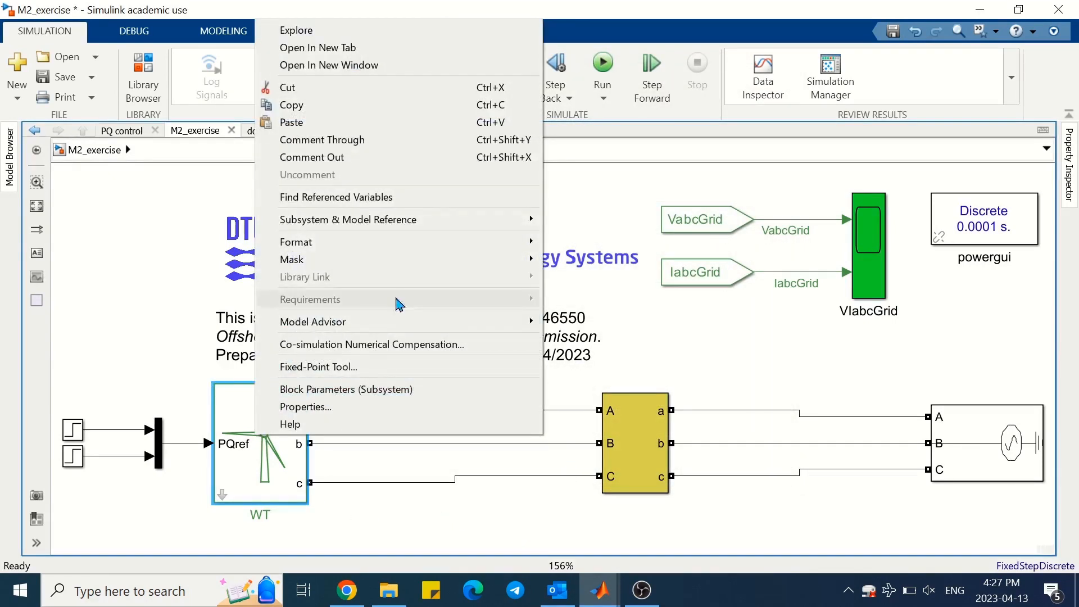
pyautogui.moveTo(437, 262)
pyautogui.click(579, 262)
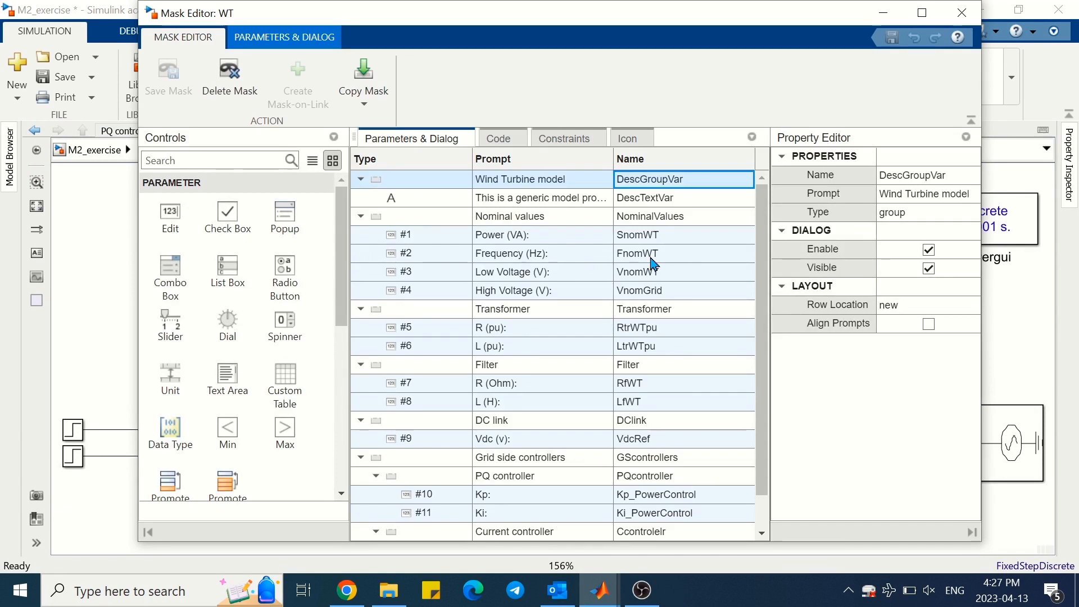
# Collapse the Wind Turbine model group and change its container type to collapsiblepanel.
pyautogui.click(361, 179)
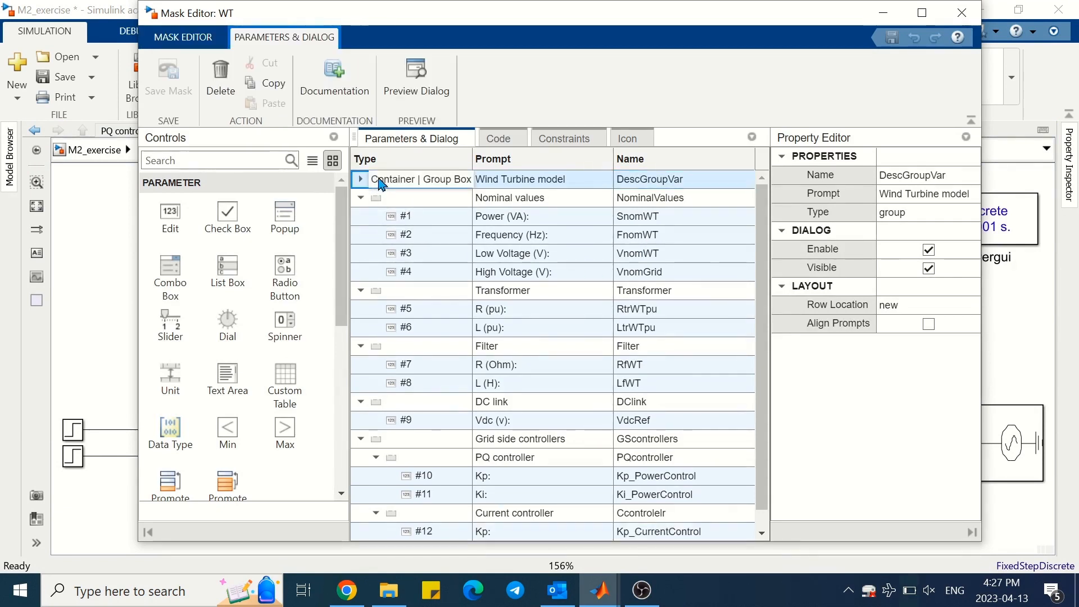
pyautogui.click(933, 214)
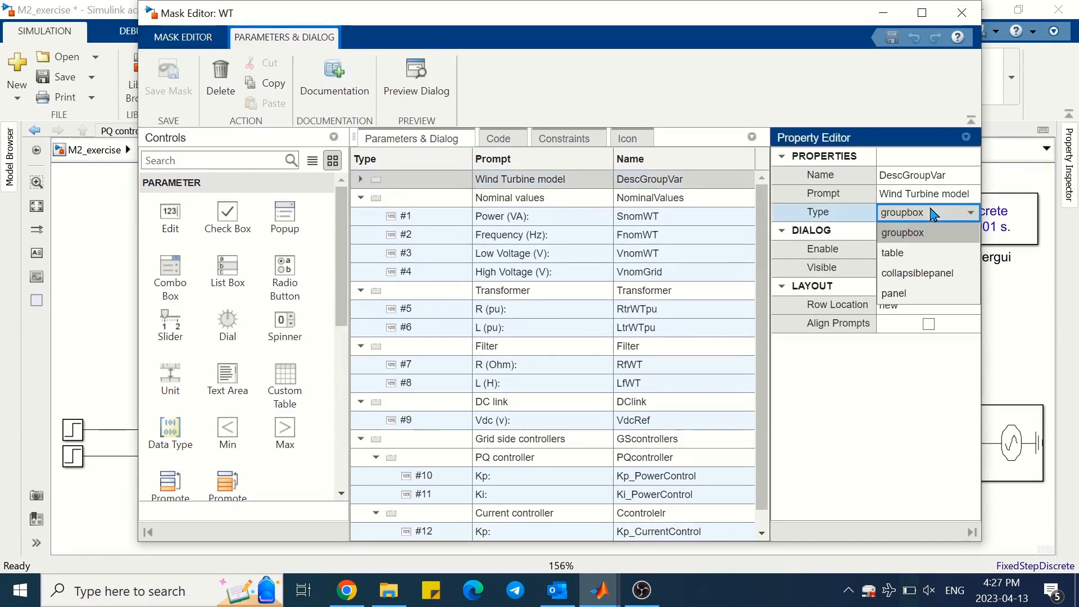
pyautogui.click(919, 273)
# Change the container type of the Nominal values and Transformer groups to collapsiblepanel.
pyautogui.click(405, 197)
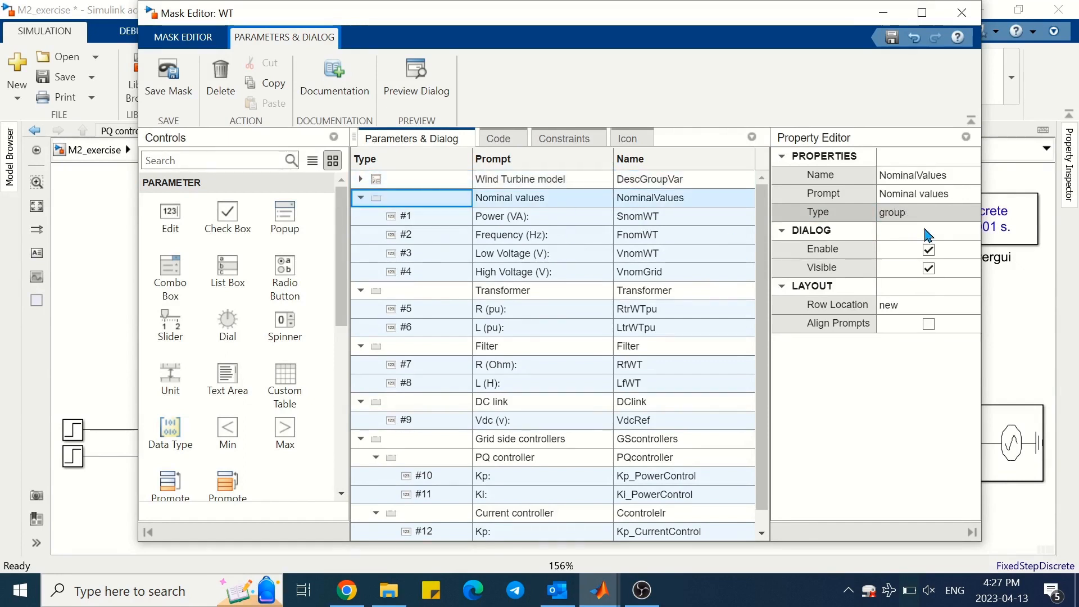
pyautogui.click(927, 213)
pyautogui.click(919, 273)
pyautogui.doubleClick(459, 296)
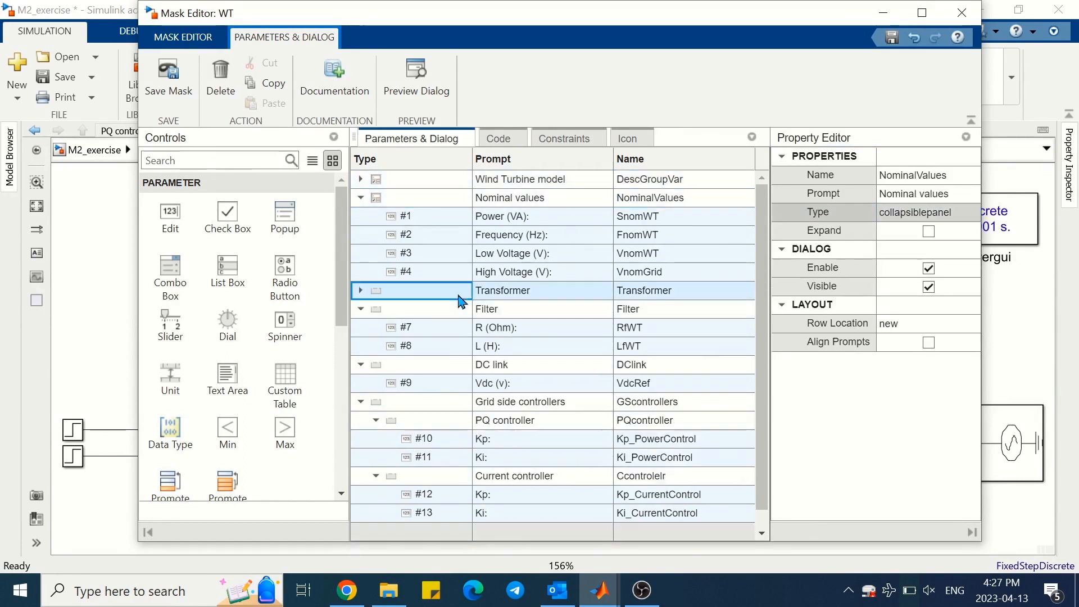
pyautogui.click(933, 221)
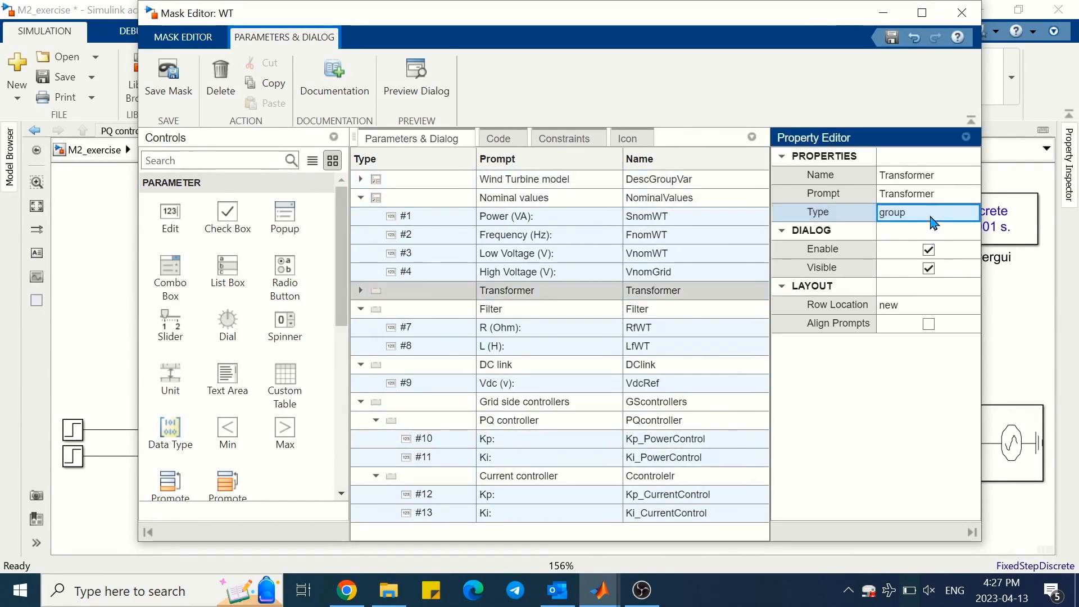
pyautogui.click(967, 212)
pyautogui.click(916, 270)
# Change the container type of the Filter and DC link groups to collapsiblepanel.
pyautogui.doubleClick(439, 314)
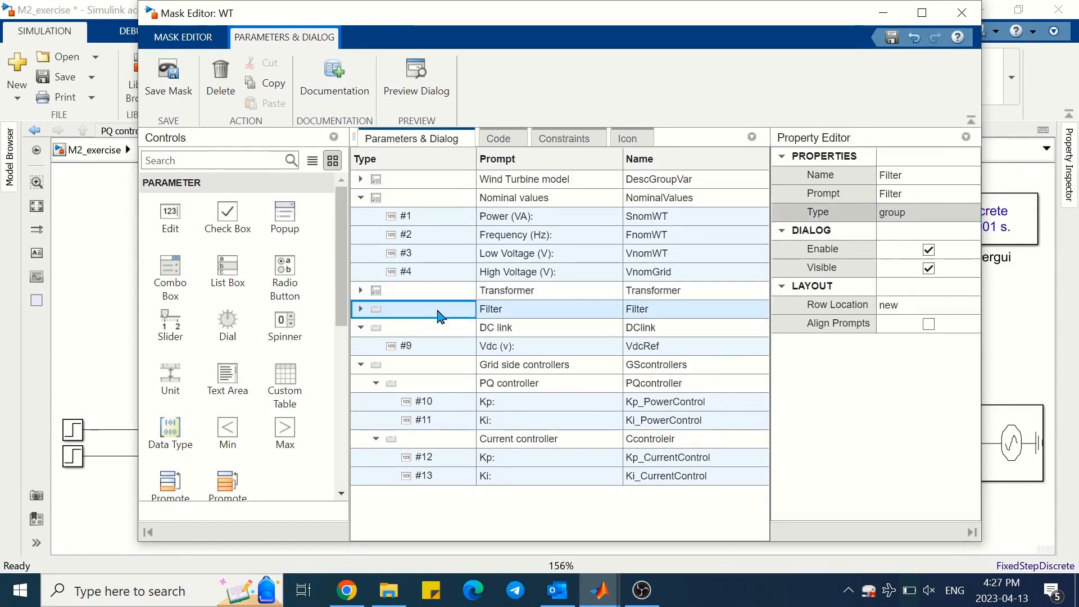
pyautogui.click(954, 216)
pyautogui.click(966, 213)
pyautogui.click(911, 275)
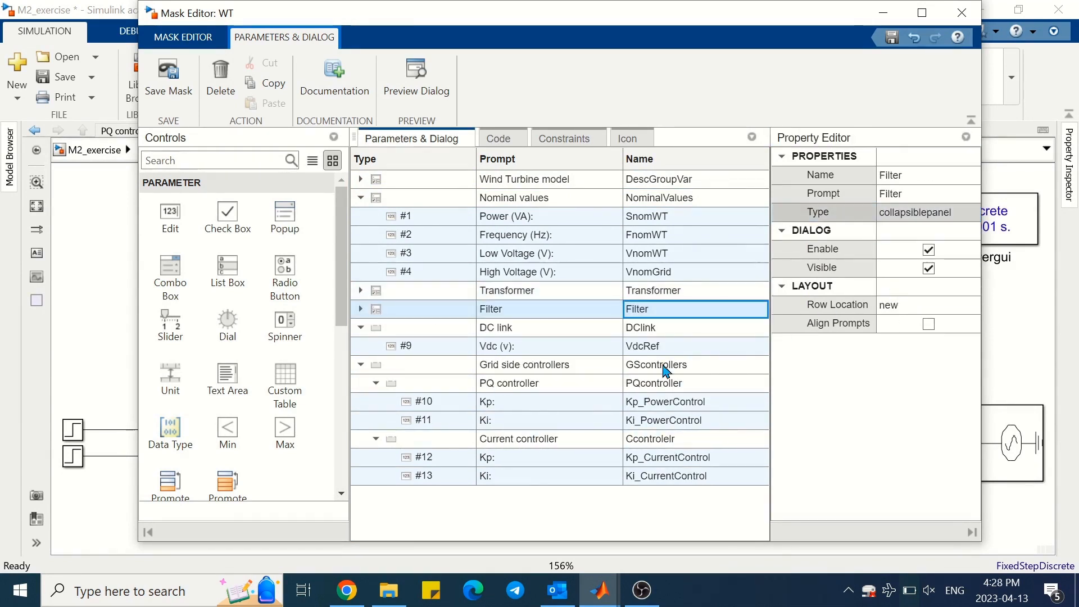
pyautogui.click(415, 330)
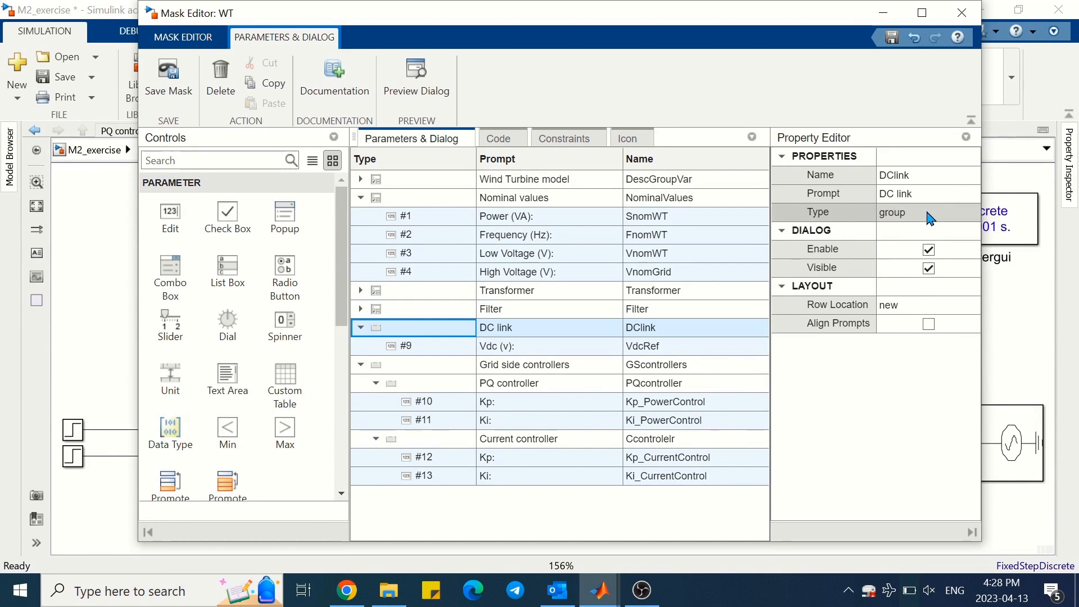
pyautogui.click(966, 213)
pyautogui.click(916, 272)
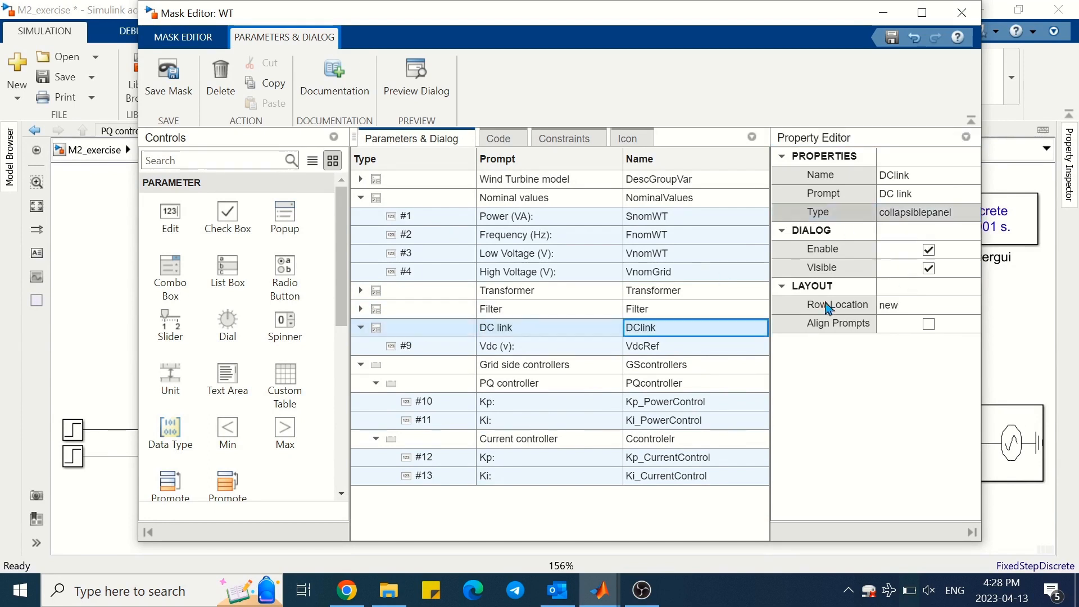
# Set the Grid side controllers group's type to collapsiblepanel and the Wind Turbine model group's type to groupbox.
pyautogui.click(419, 368)
pyautogui.click(922, 212)
pyautogui.click(971, 213)
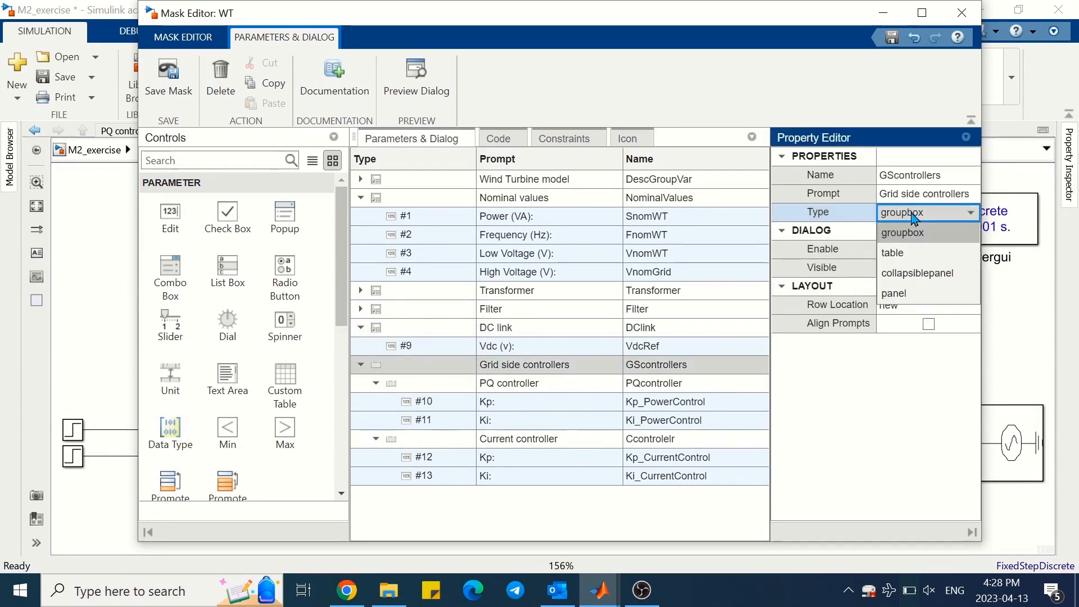
pyautogui.click(906, 273)
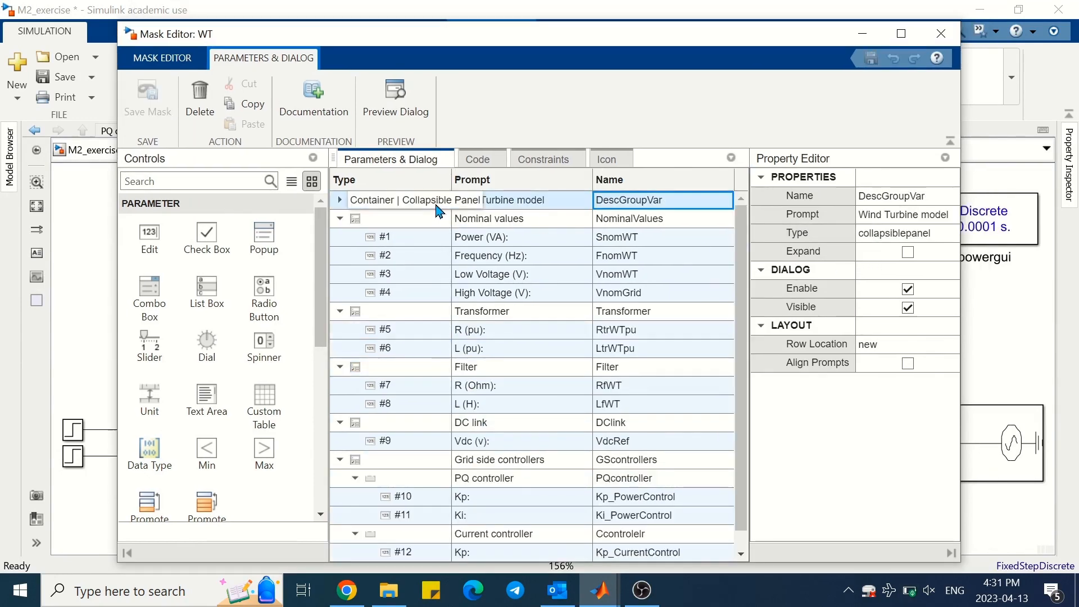
pyautogui.click(901, 239)
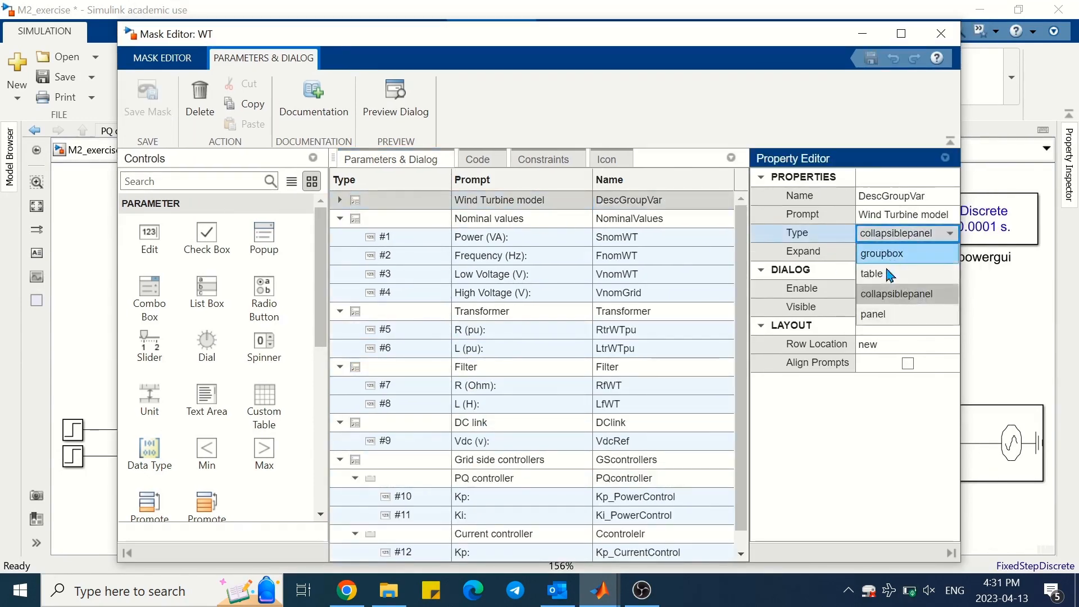
pyautogui.click(888, 251)
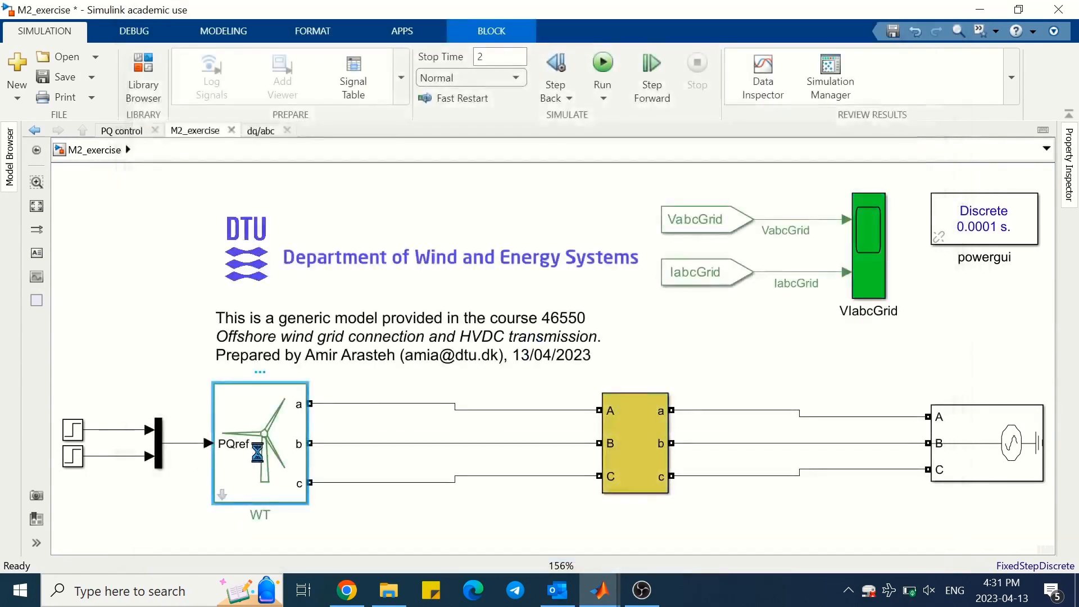
# Open the WT block parameters and check that the Nominal values and Grid side controllers sections expand and collapse.
pyautogui.doubleClick(261, 458)
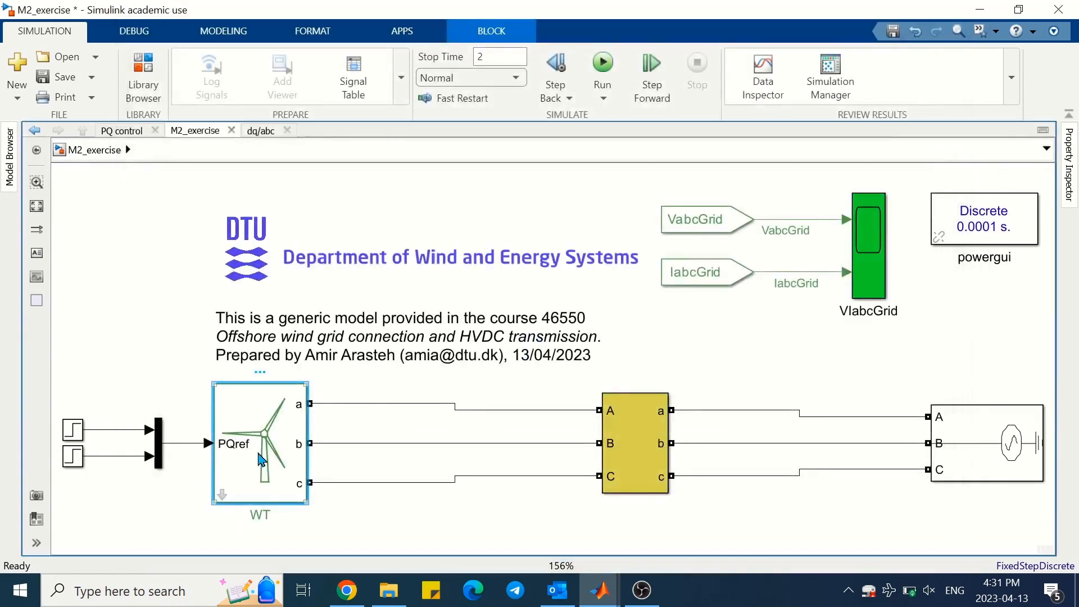
pyautogui.moveTo(476, 323); pyautogui.dragTo(482, 178)
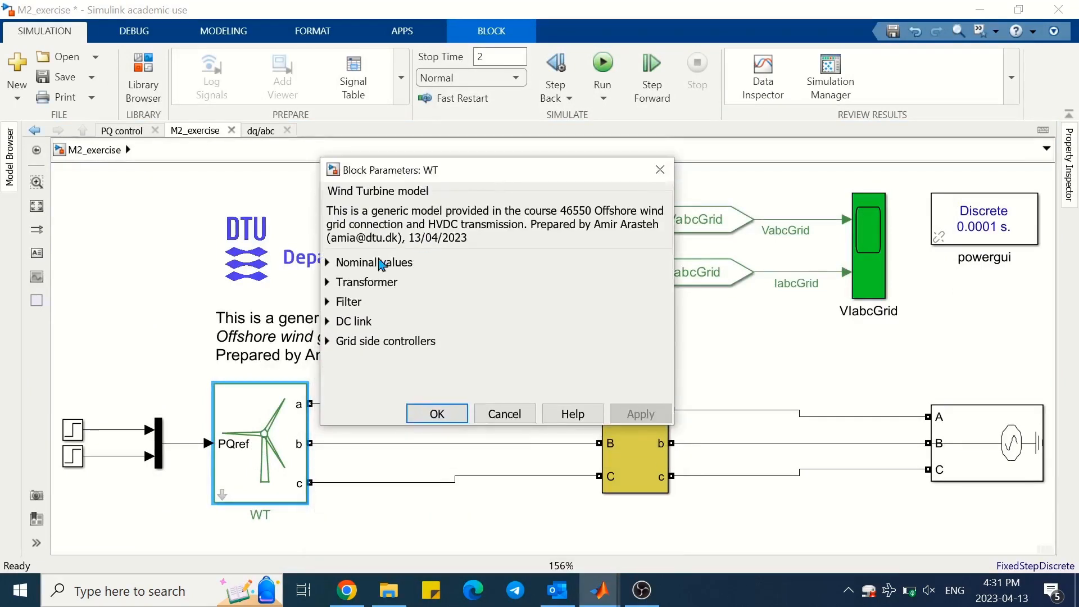
pyautogui.click(329, 263)
pyautogui.click(329, 249)
pyautogui.click(329, 350)
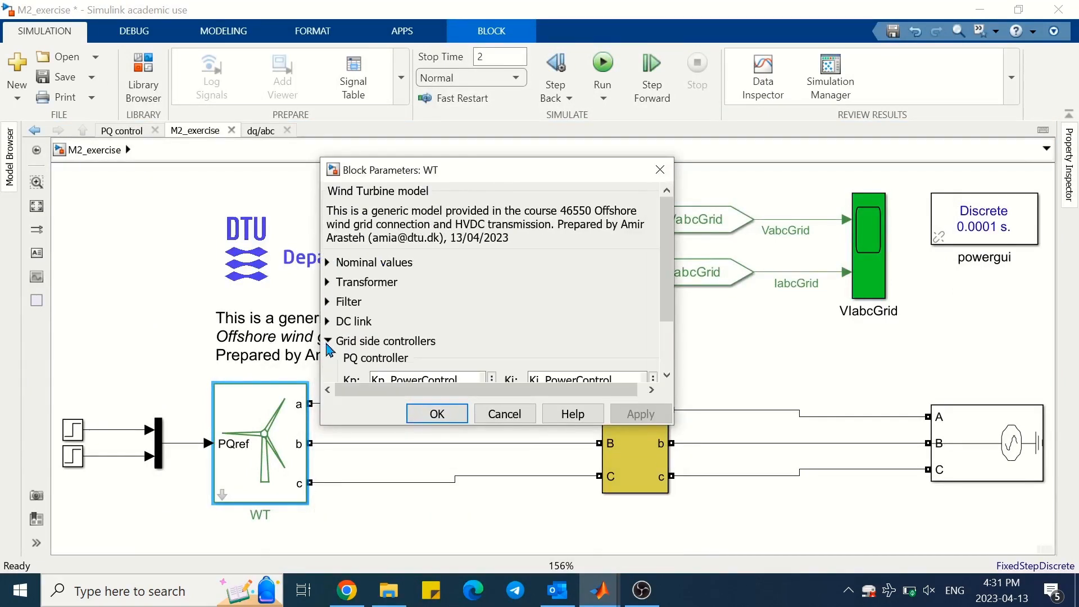
pyautogui.scroll(-3, 497, 306)
pyautogui.click(329, 267)
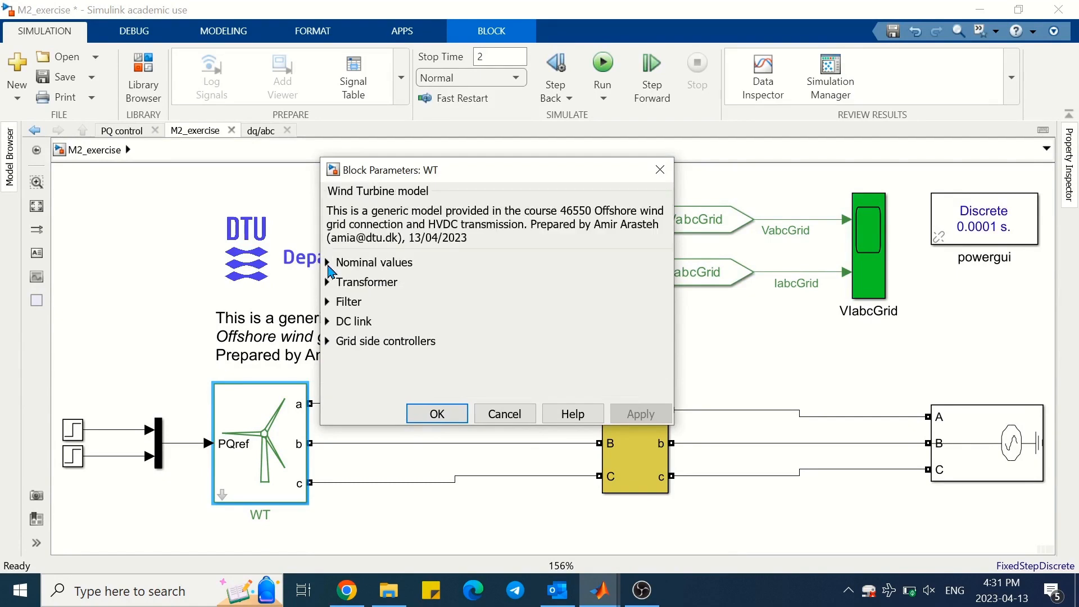
# Accept the WT block parameters, try to run the M2_exercise simulation, and close the Diagnostic Viewer.
pyautogui.click(438, 414)
pyautogui.click(603, 66)
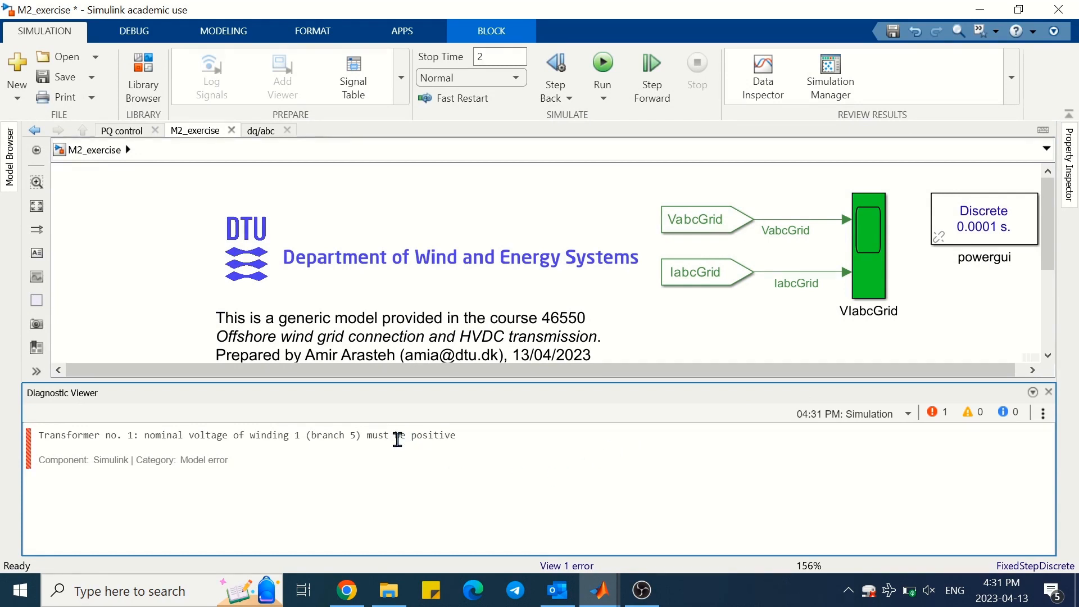
pyautogui.click(1049, 392)
# Set the High Voltage parameter in the WT block's Nominal values section to the workspace variable VnomGrid and apply it.
pyautogui.doubleClick(304, 436)
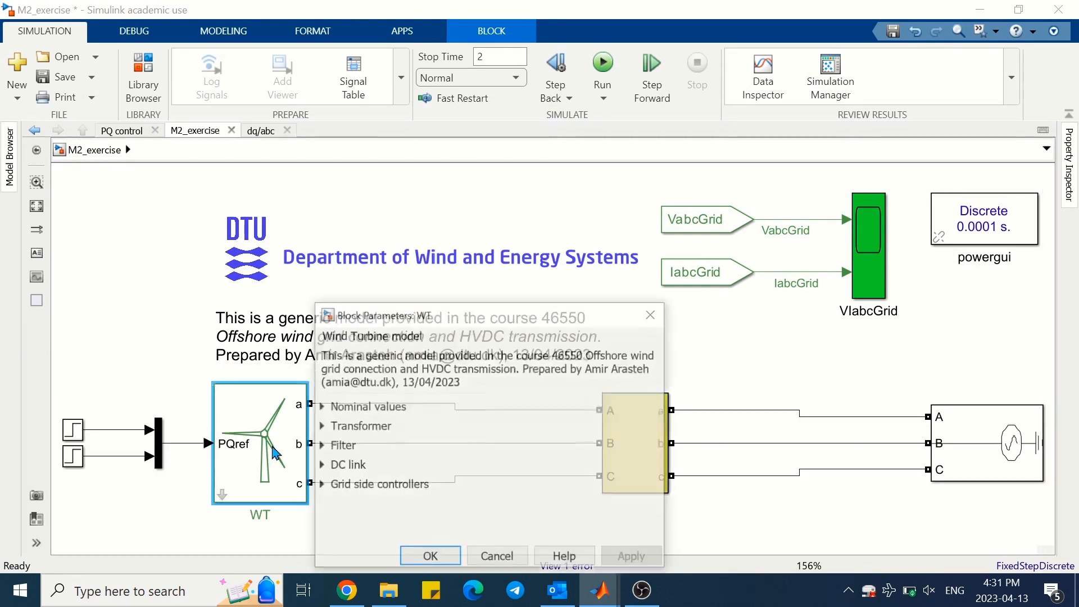
pyautogui.click(320, 426)
pyautogui.click(320, 426)
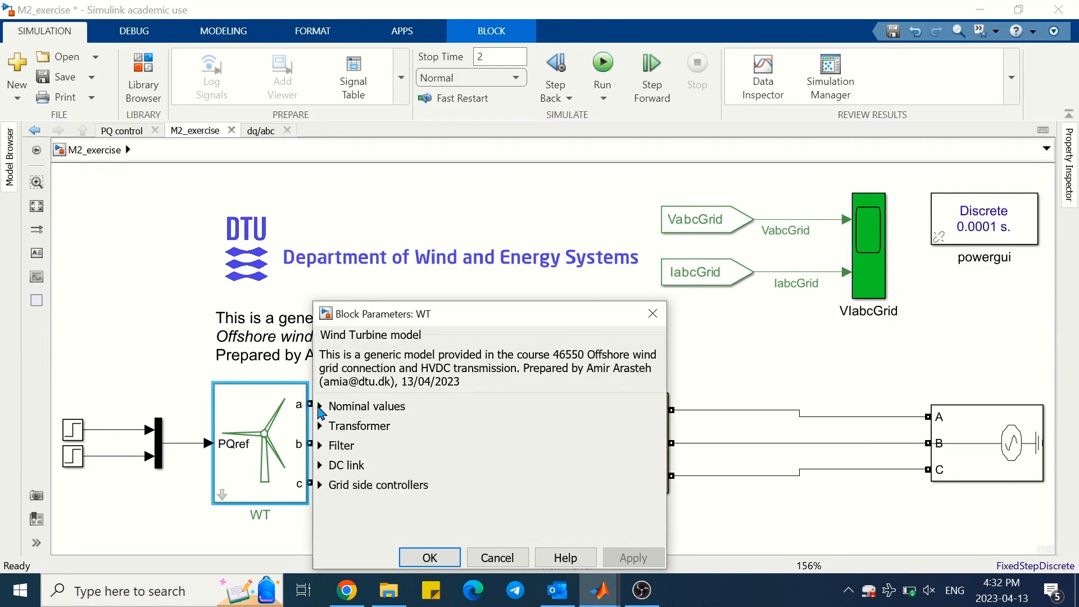
pyautogui.click(321, 406)
pyautogui.moveTo(458, 533); pyautogui.dragTo(550, 540)
pyautogui.doubleClick(545, 441)
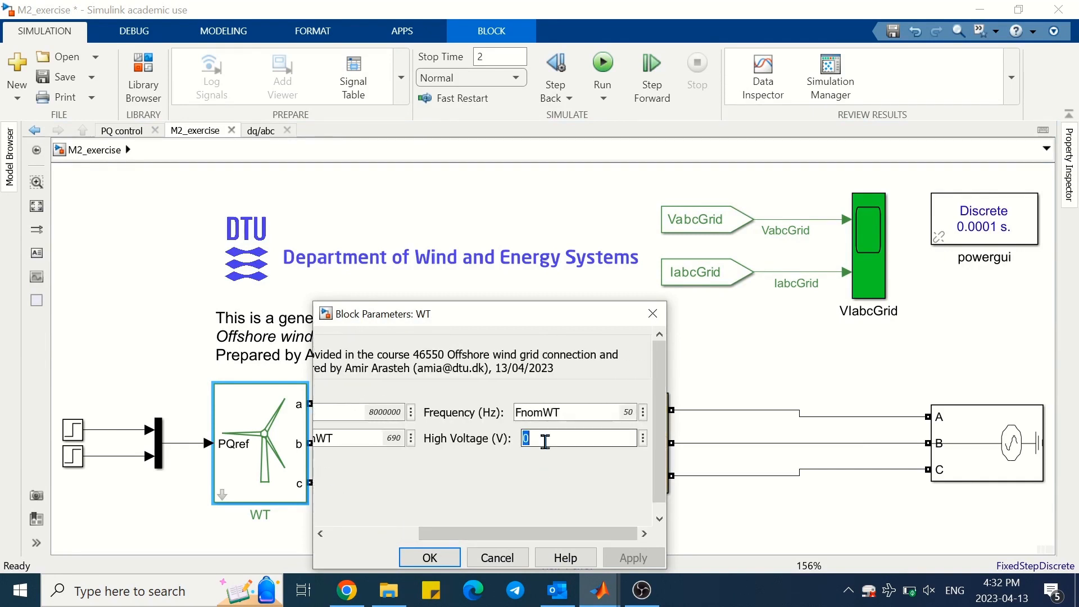
pyautogui.write('Vno')
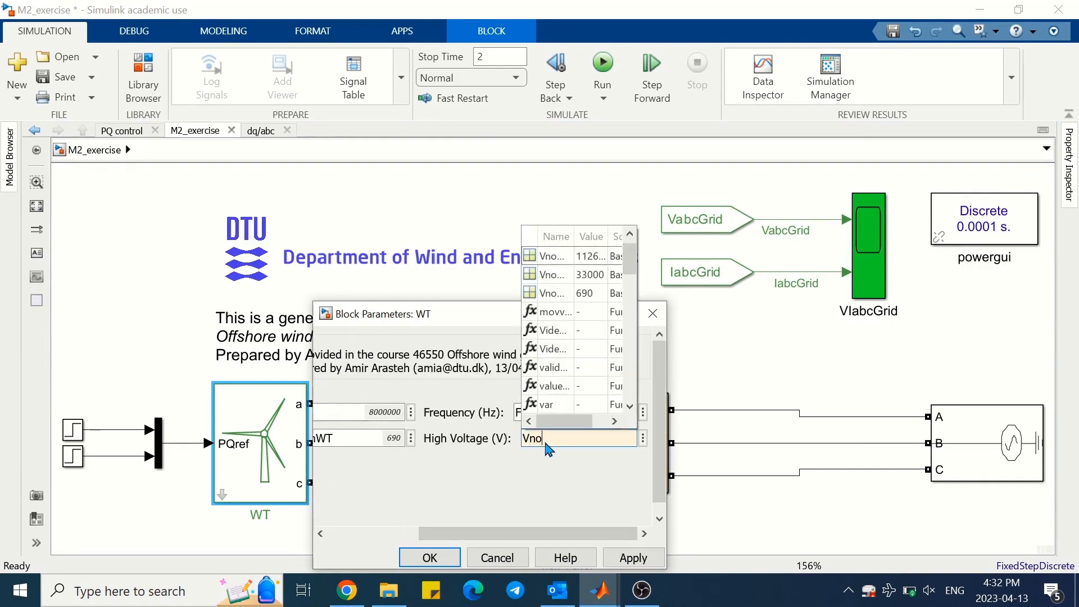
pyautogui.click(565, 257)
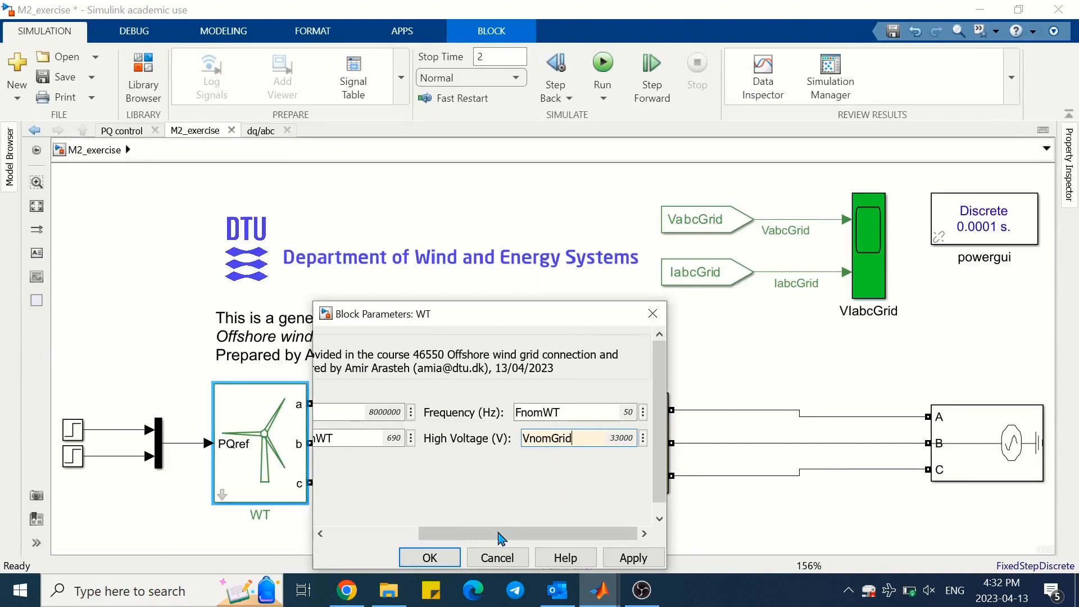
pyautogui.click(430, 557)
# Run the simulation and examine the grid voltage and current waveforms in the VIabcGrid scope with the axes scaled to fit.
pyautogui.click(602, 65)
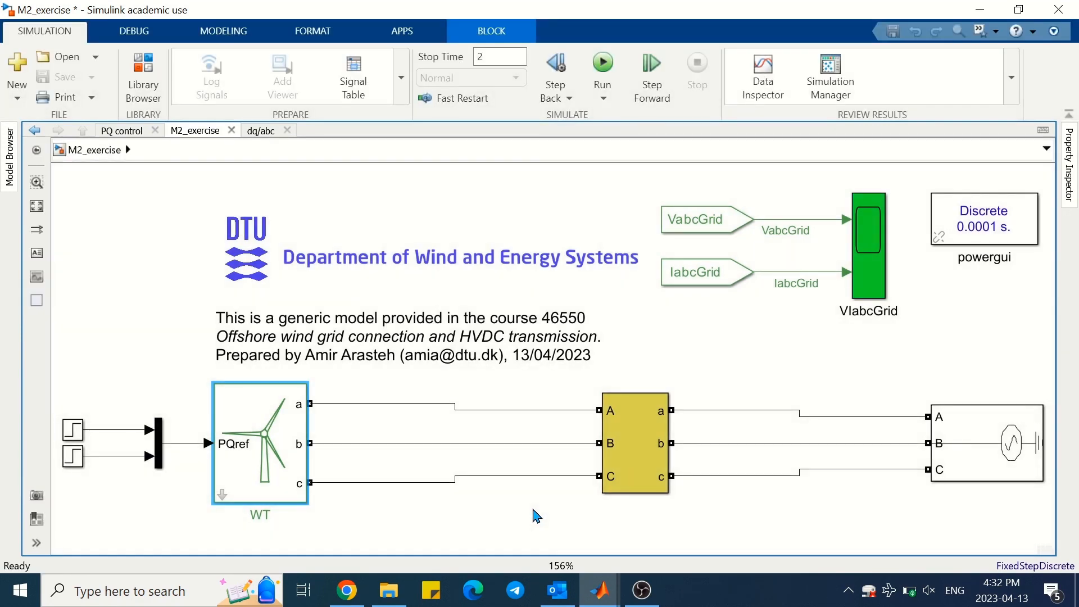
pyautogui.doubleClick(871, 258)
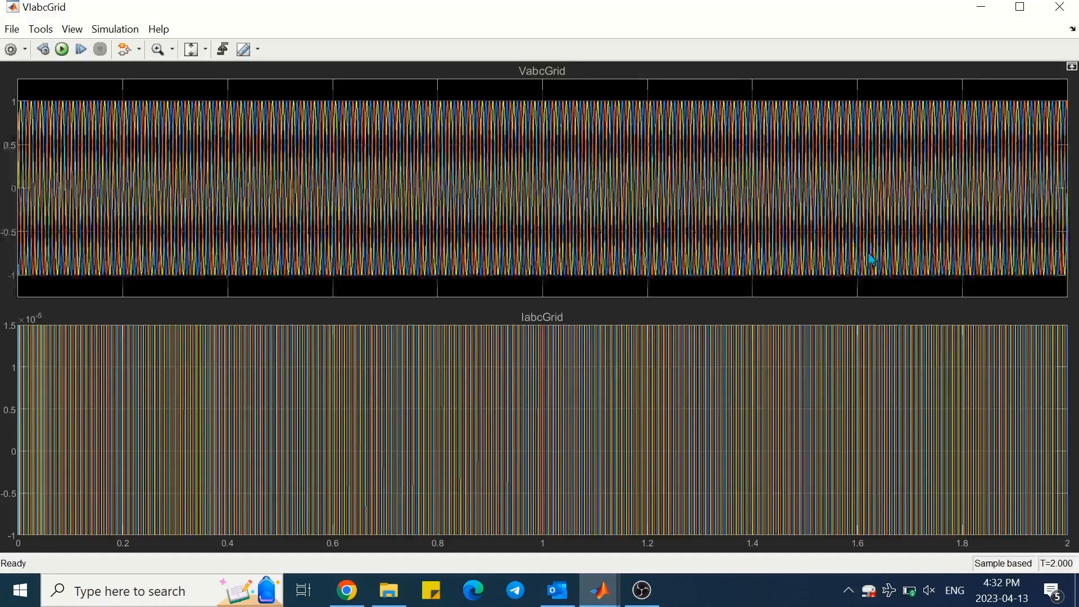
pyautogui.click(193, 50)
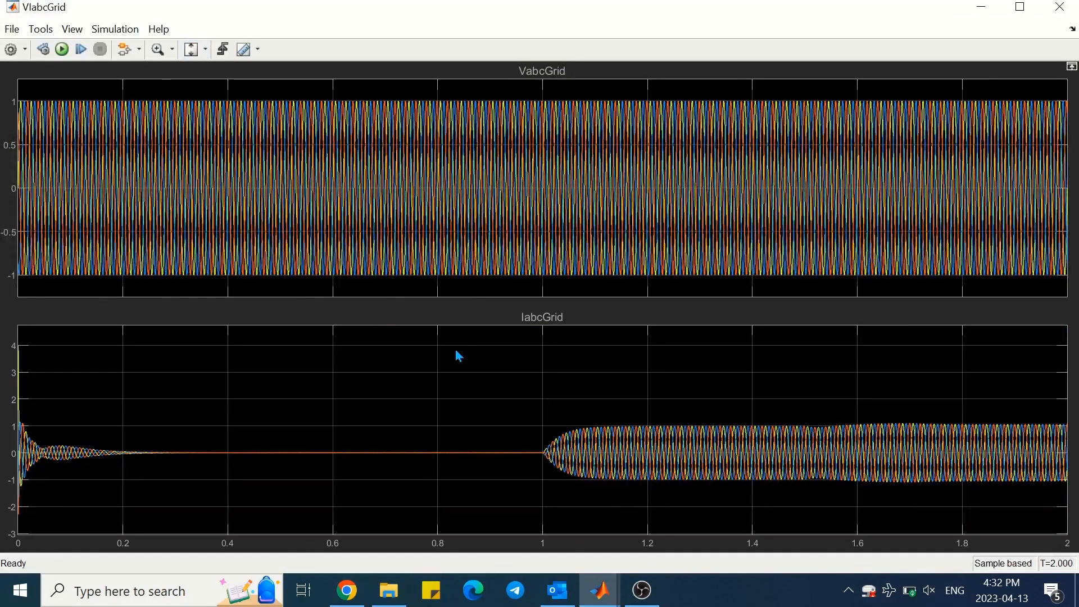
pyautogui.click(1060, 7)
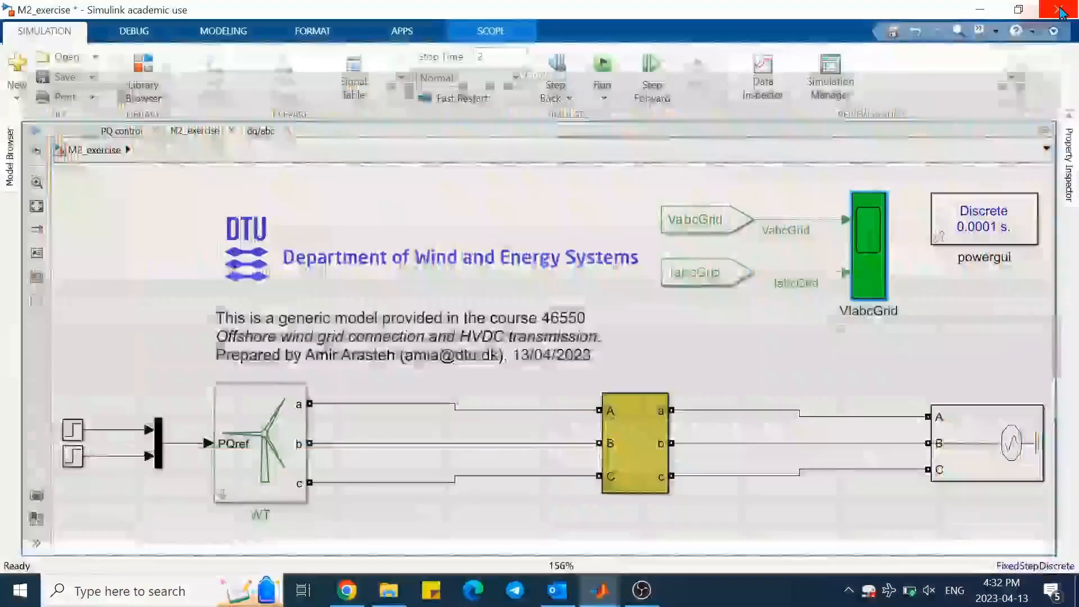
# Examine the power curves around 1 s in the PQ_WT scope inside the WT subsystem and return to the M2_exercise top level.
pyautogui.doubleClick(223, 497)
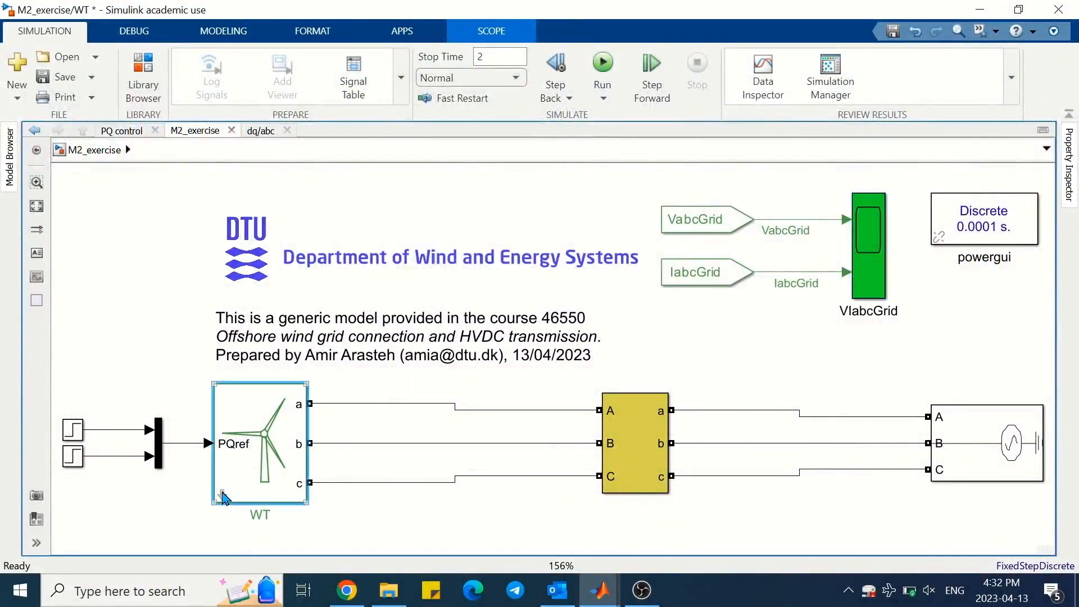
pyautogui.doubleClick(817, 507)
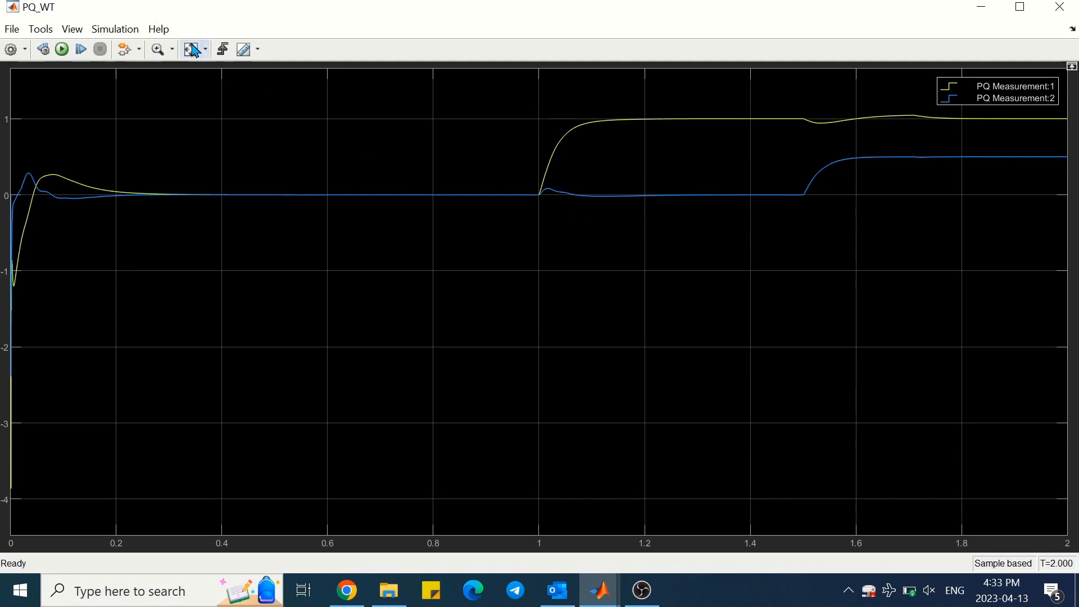
pyautogui.click(158, 49)
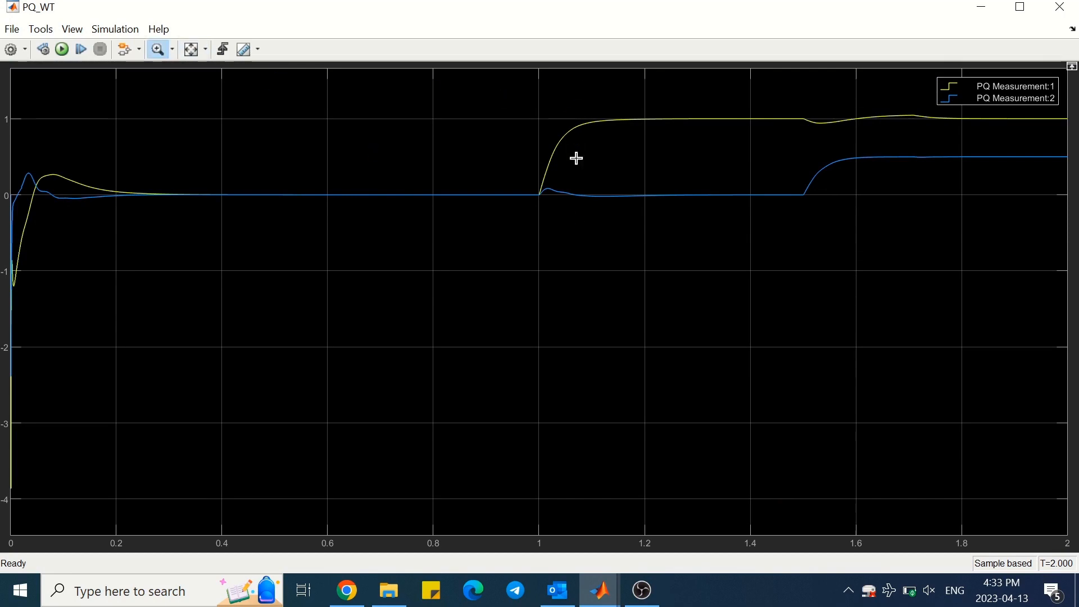
pyautogui.moveTo(578, 86); pyautogui.dragTo(575, 238)
pyautogui.click(1069, 13)
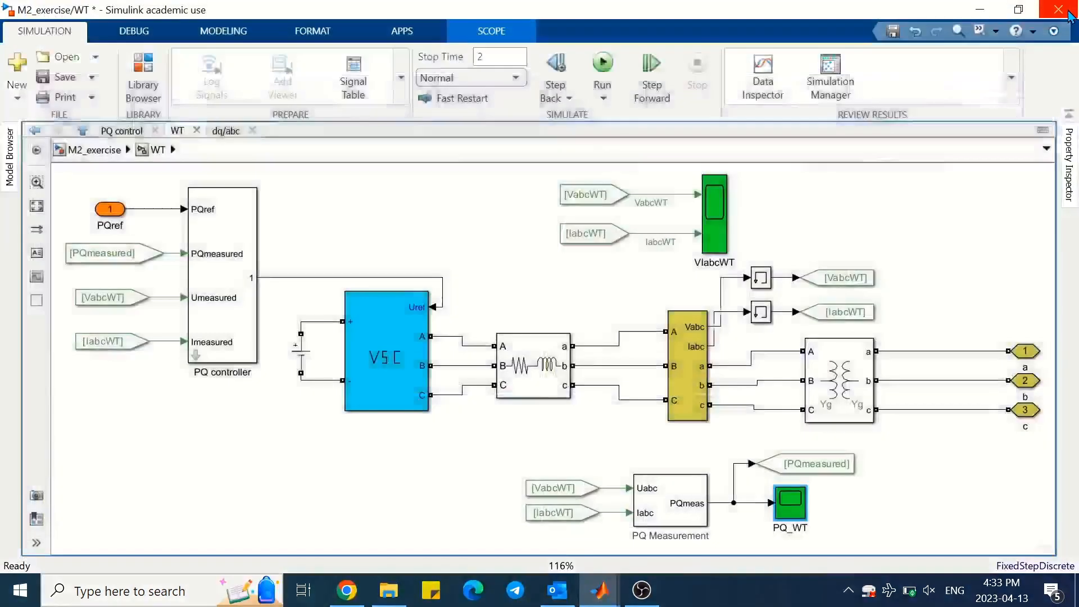
pyautogui.click(94, 150)
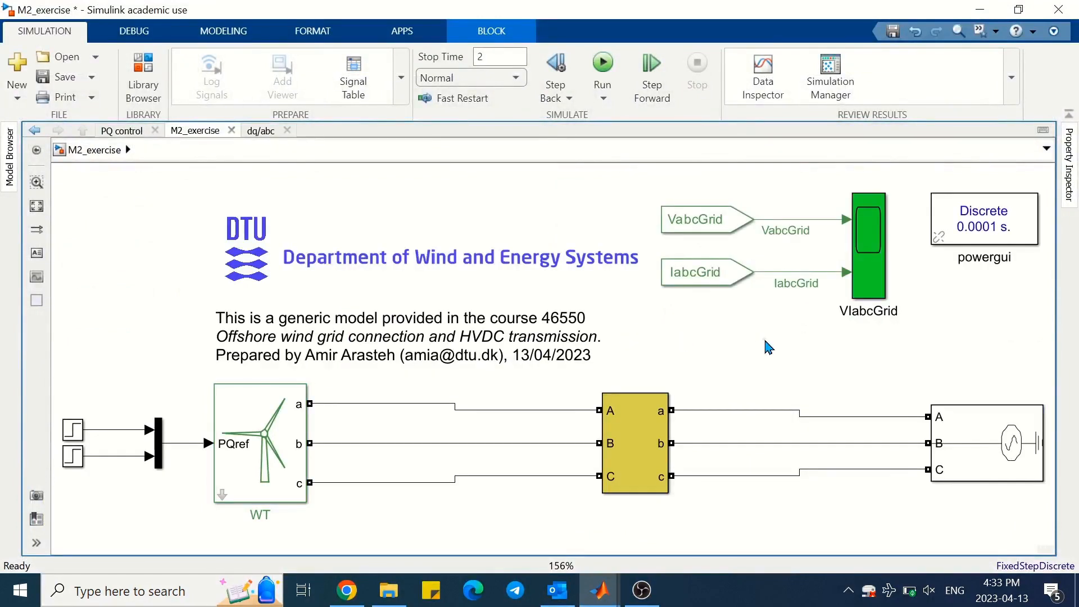